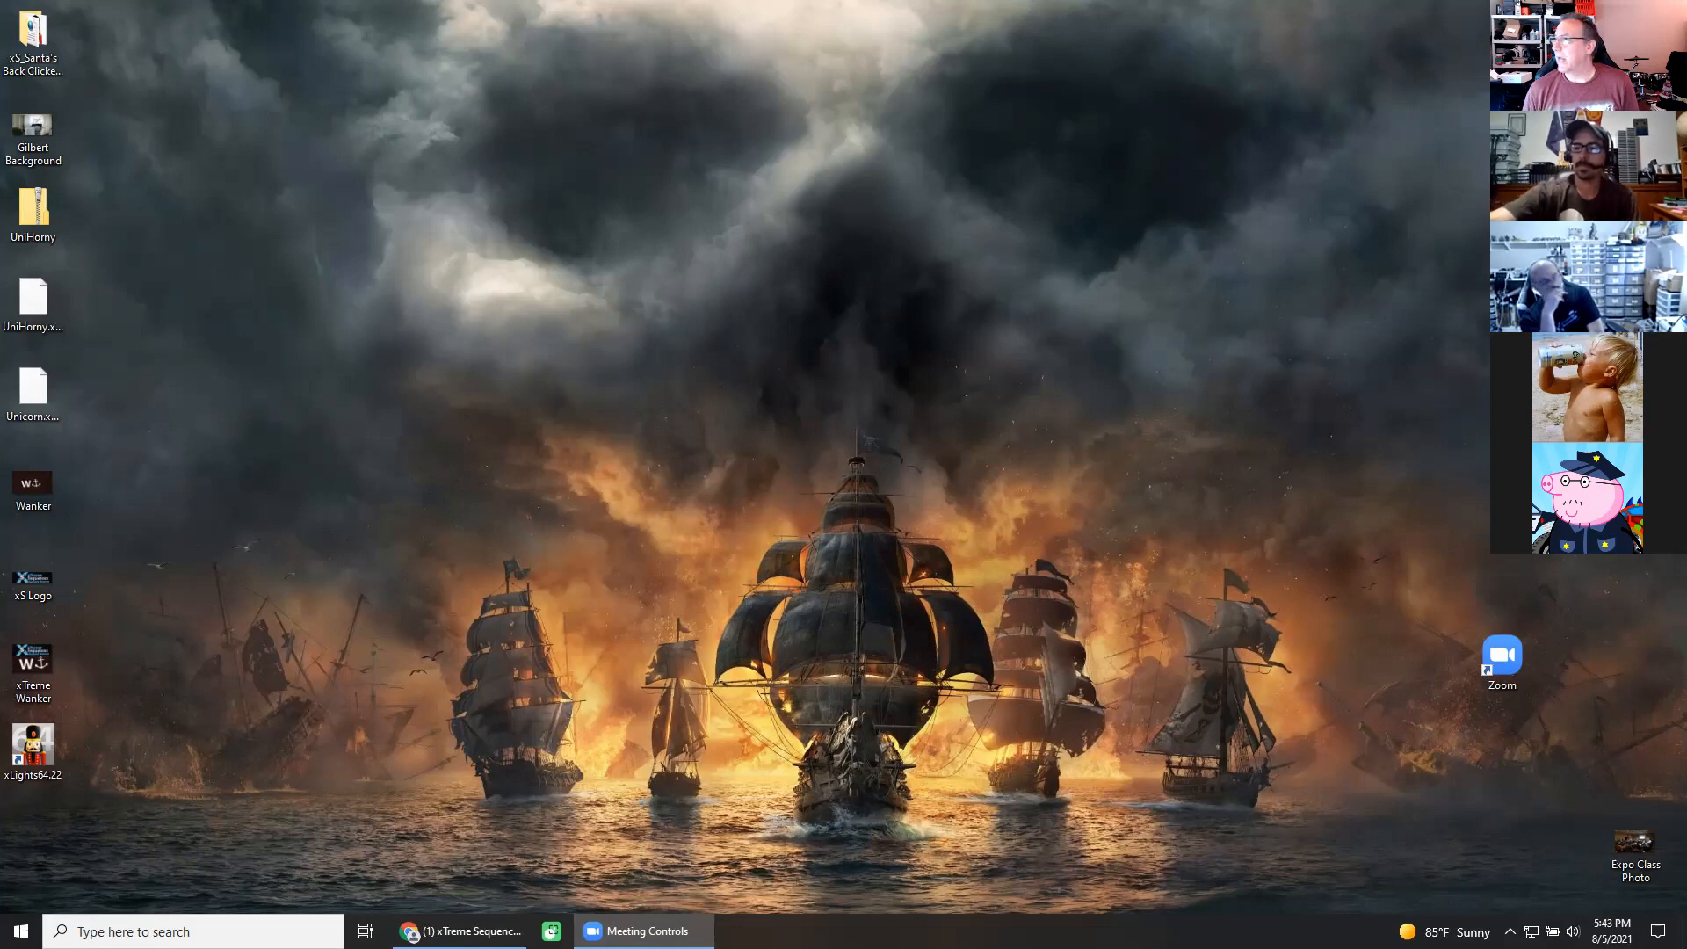
Launch balenaEtcher from its desktop shortcut and reposition its window.
left_click_drag(527, 948, 163, 397)
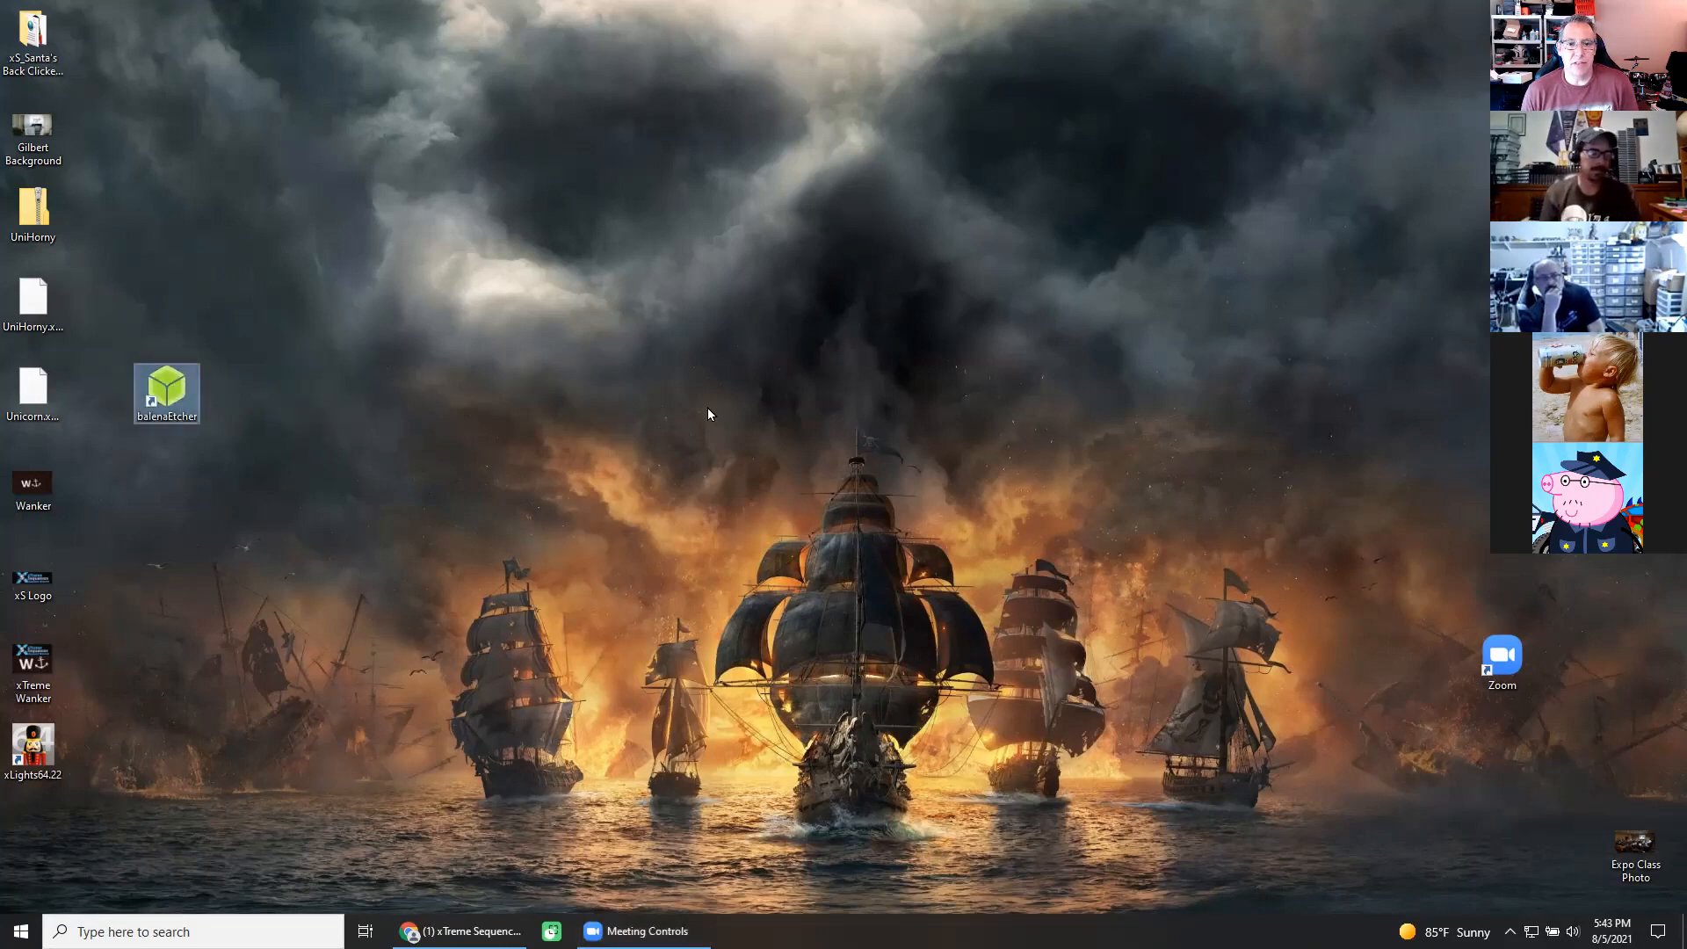
key("Return")
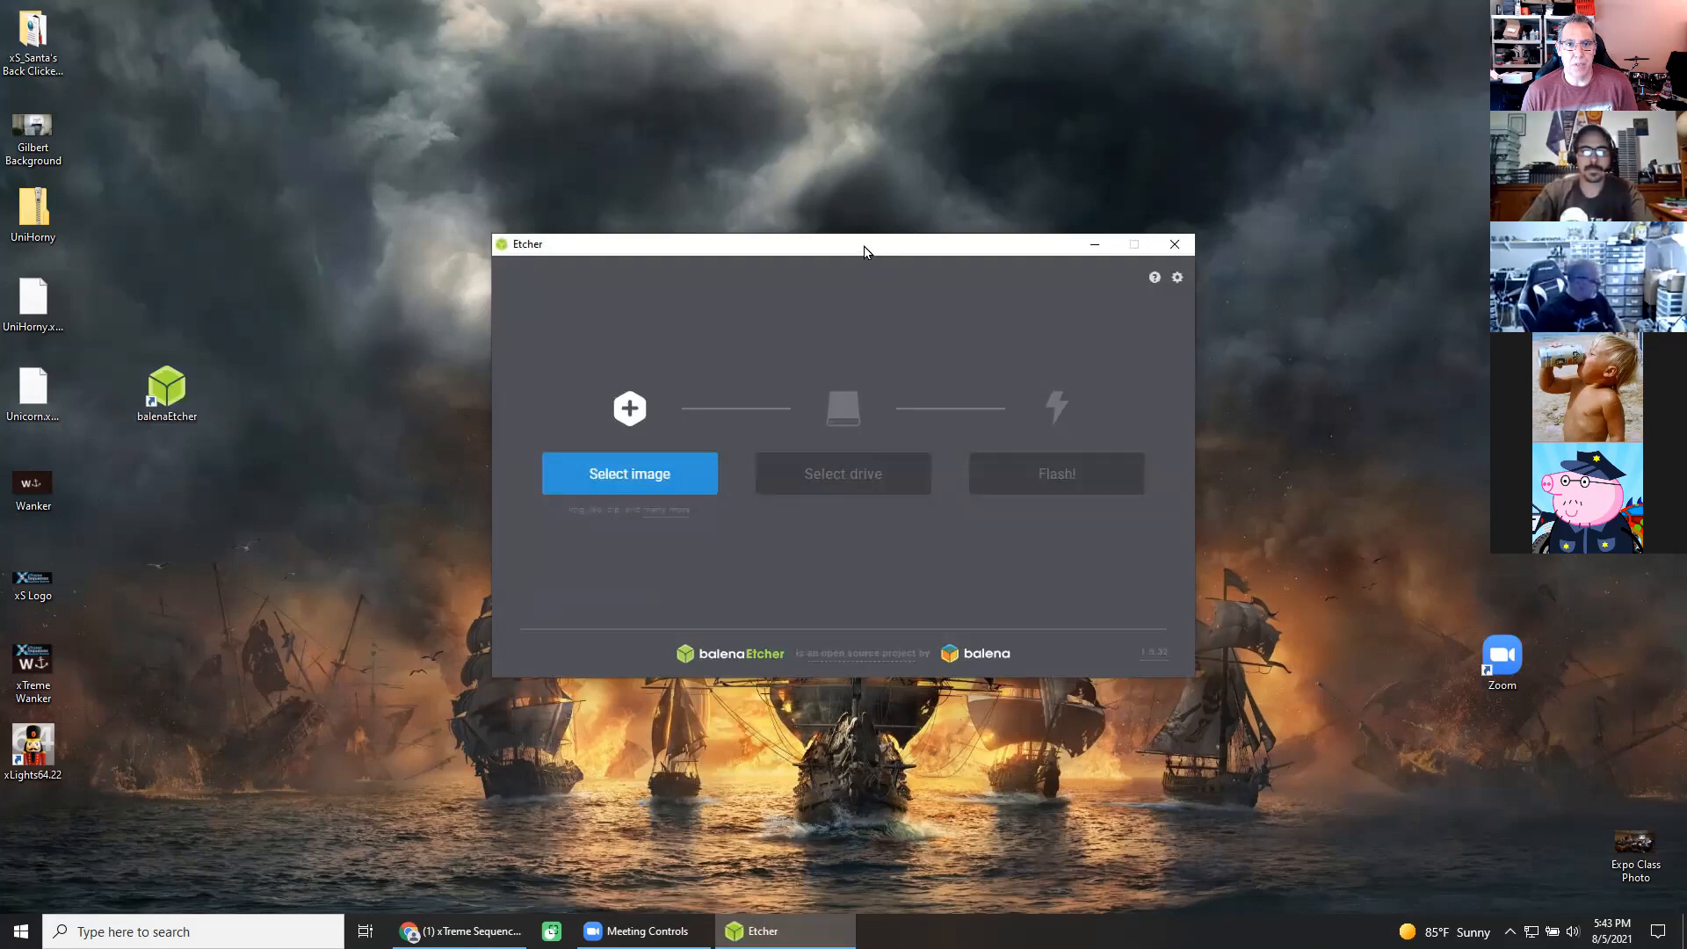
left_click_drag(864, 252, 799, 247)
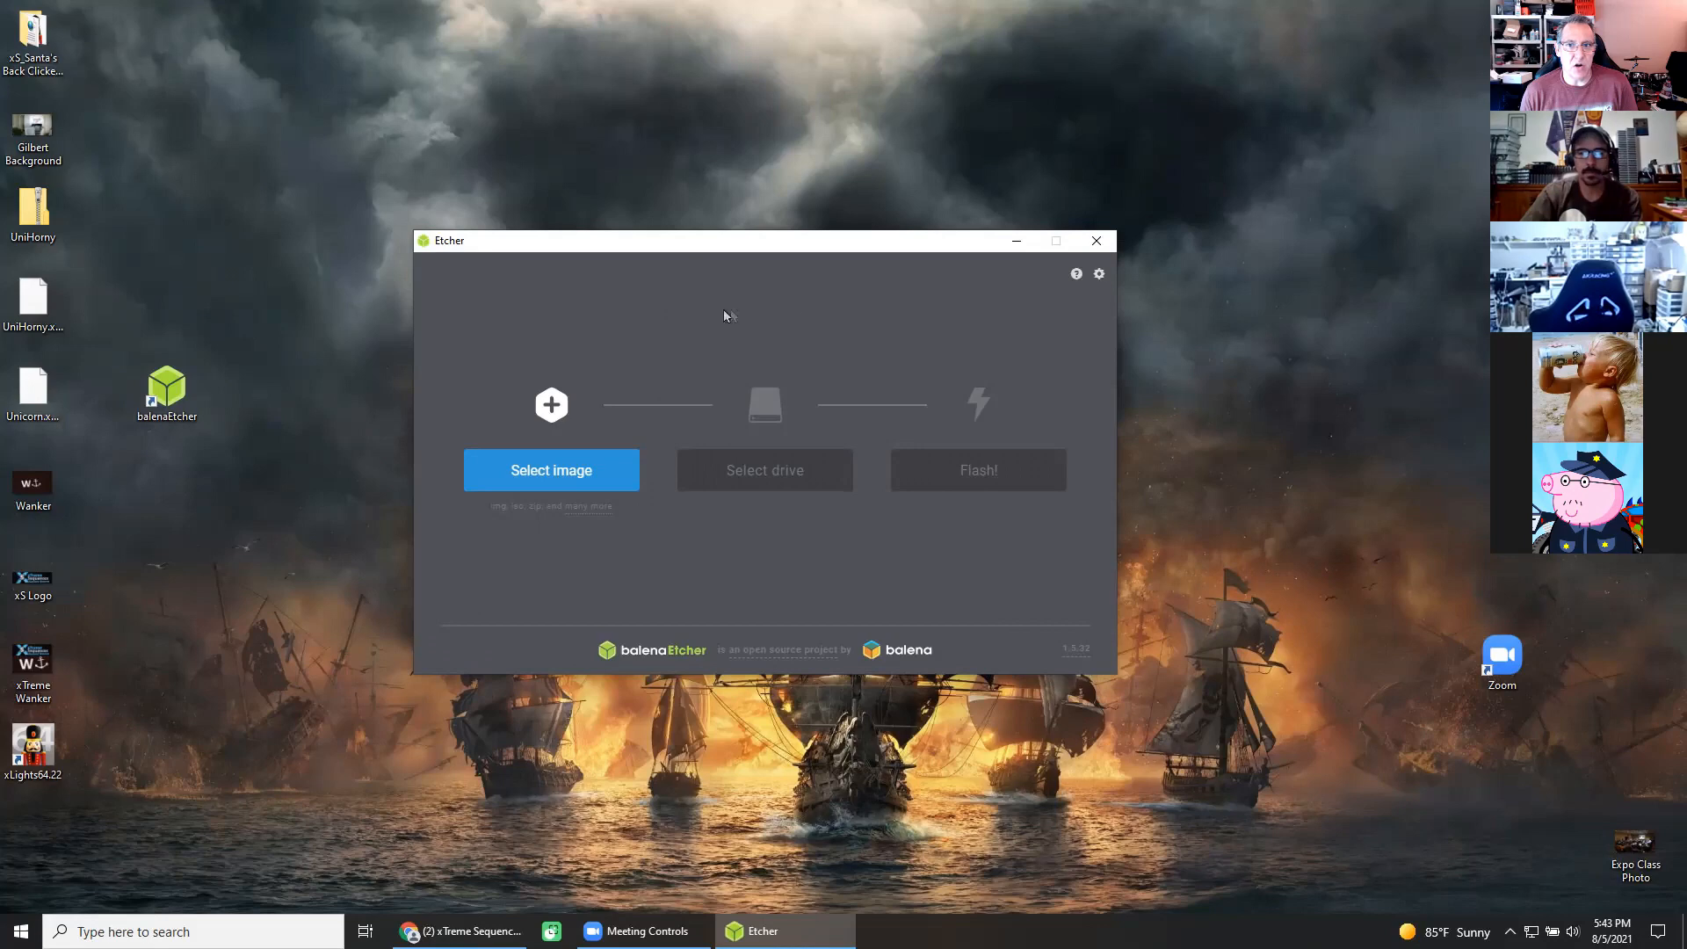
Load the FPP-v5.0-Pi.img archive from the Downloads folder as the image to flash.
left_click(551, 467)
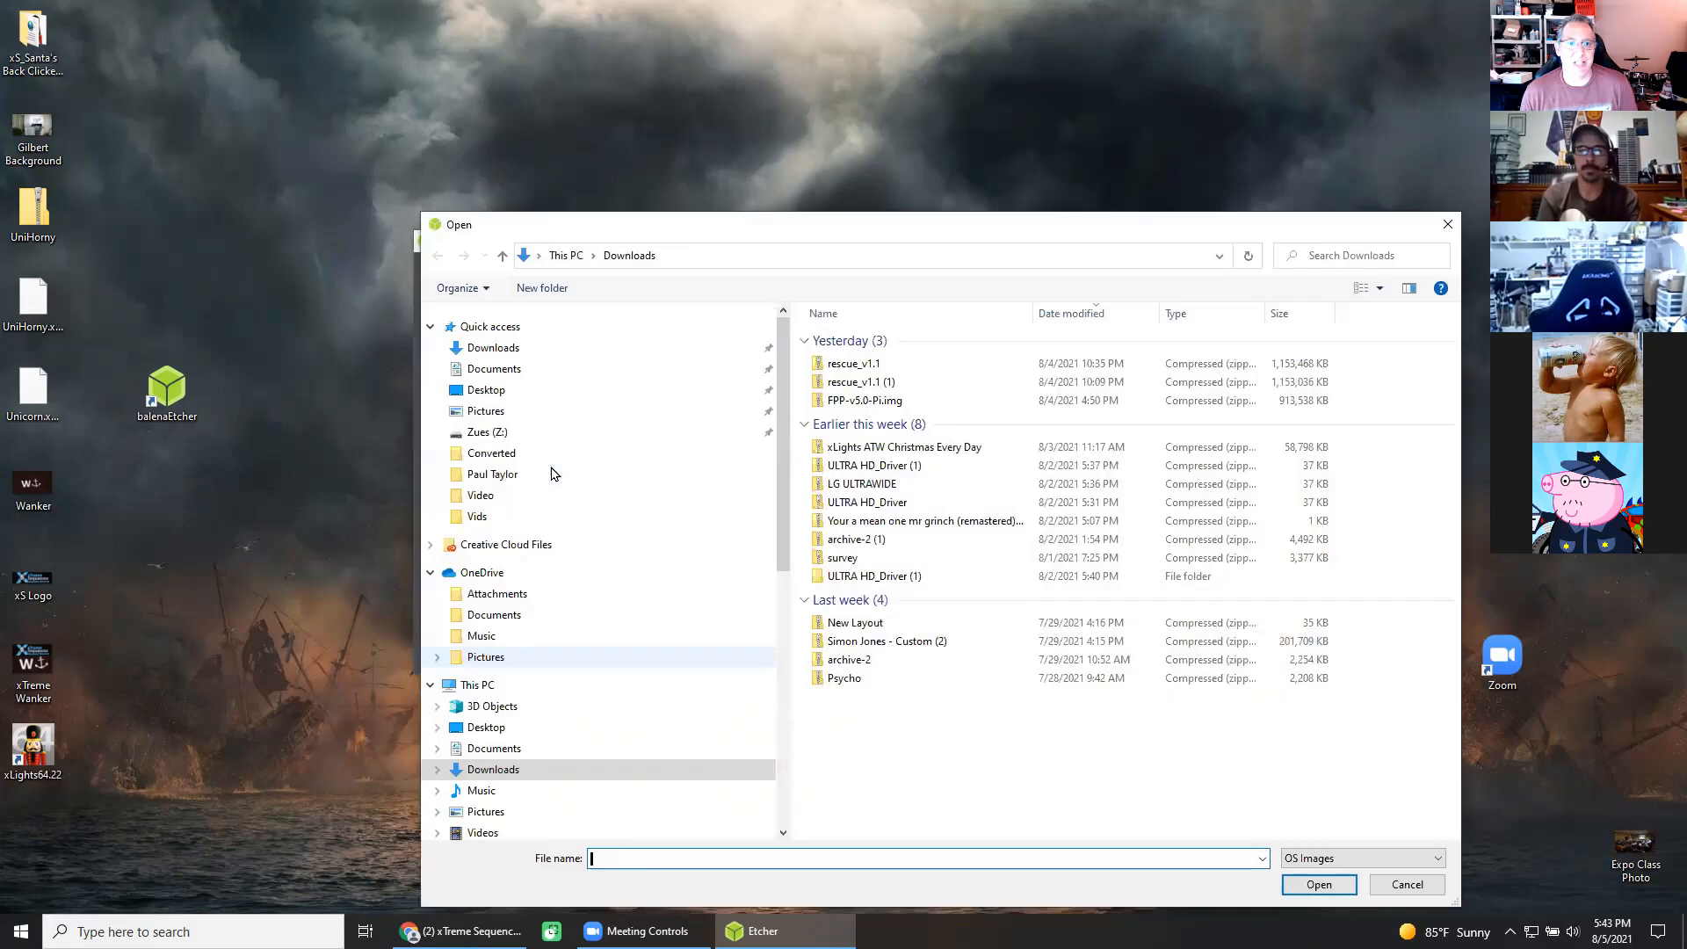
left_click(536, 347)
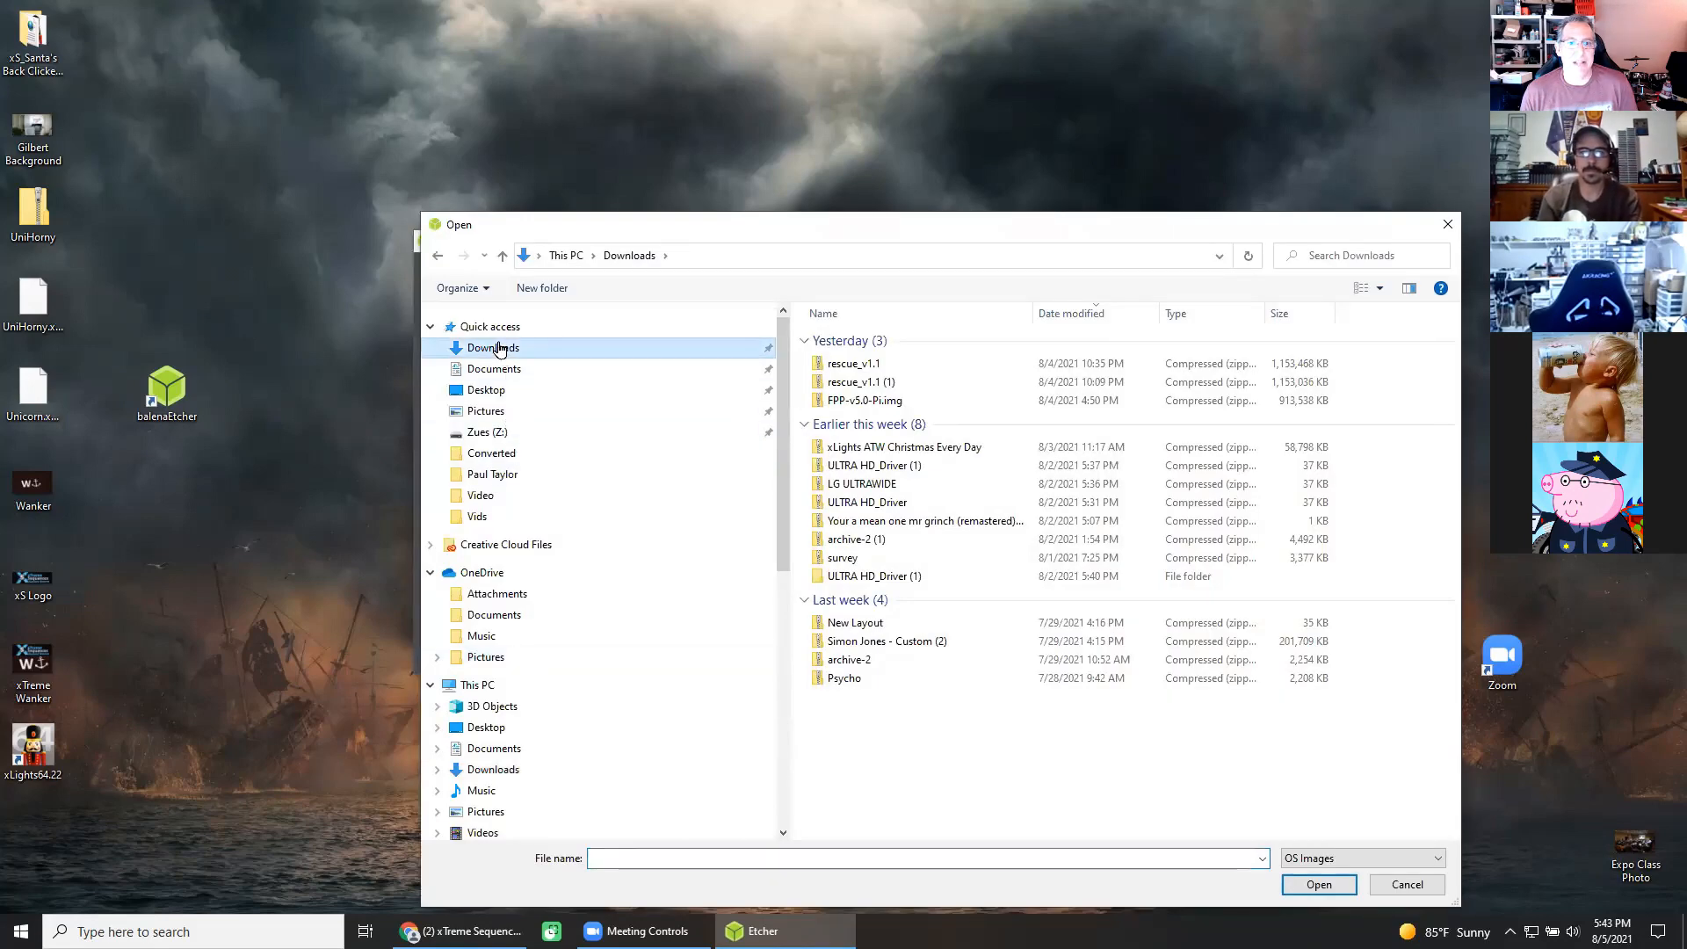
left_click(860, 405)
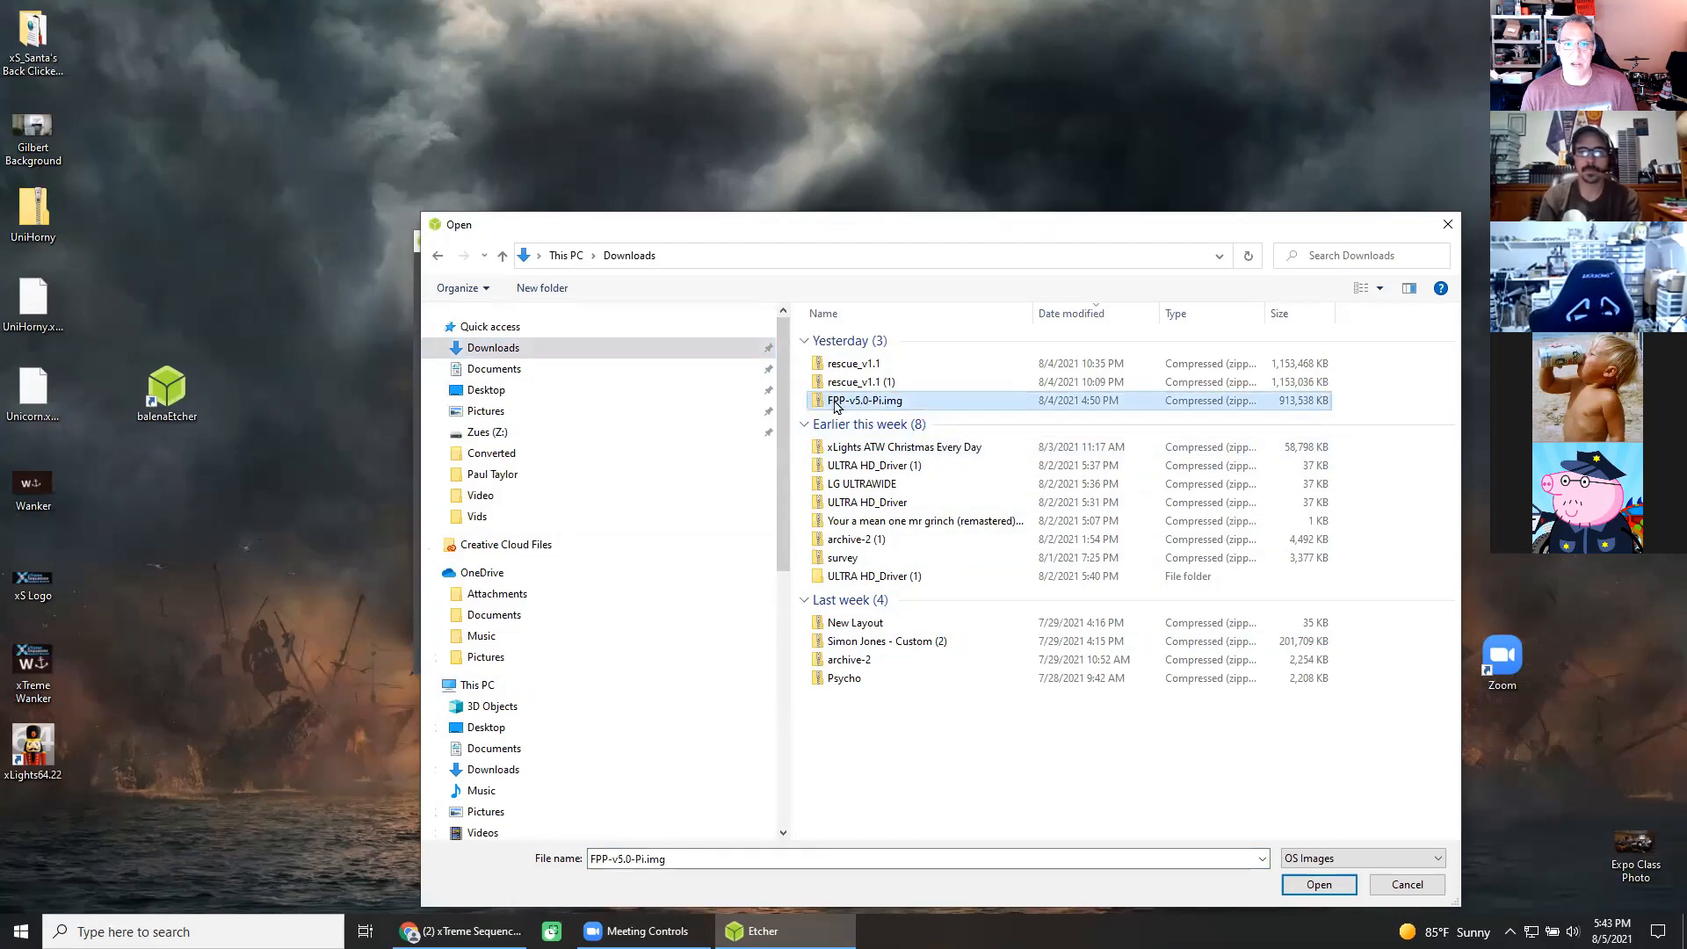
left_click(1320, 886)
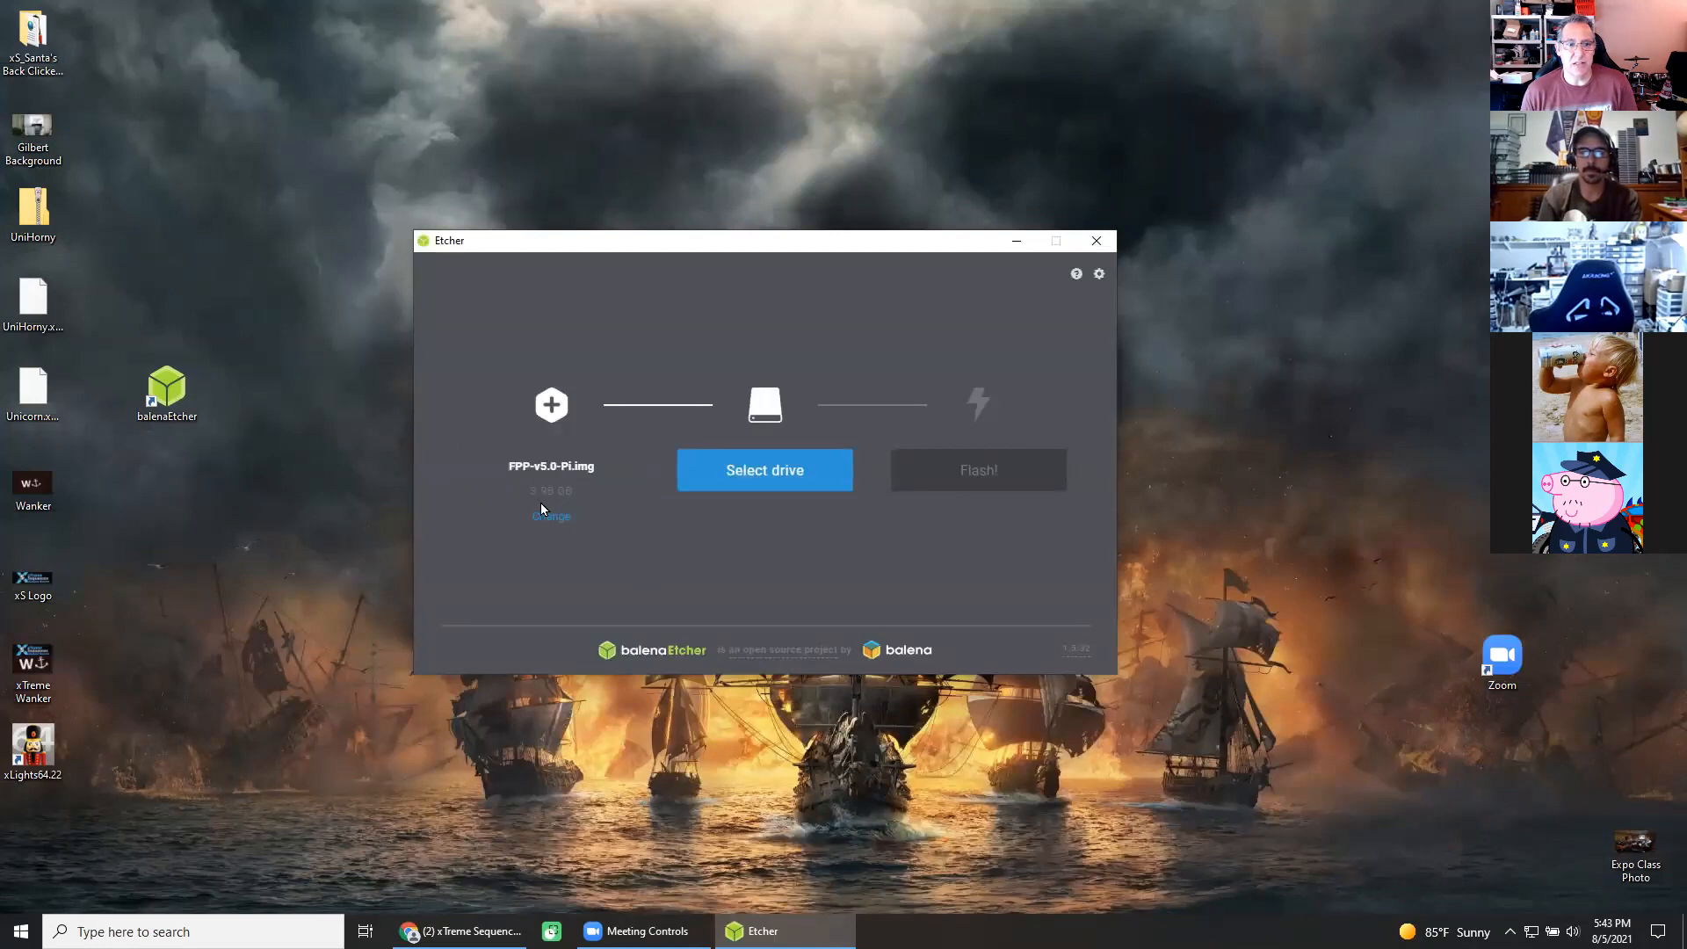
Choose the 127.87 GB Generic SD/MMC USB Device as the target drive for the image.
left_click(771, 472)
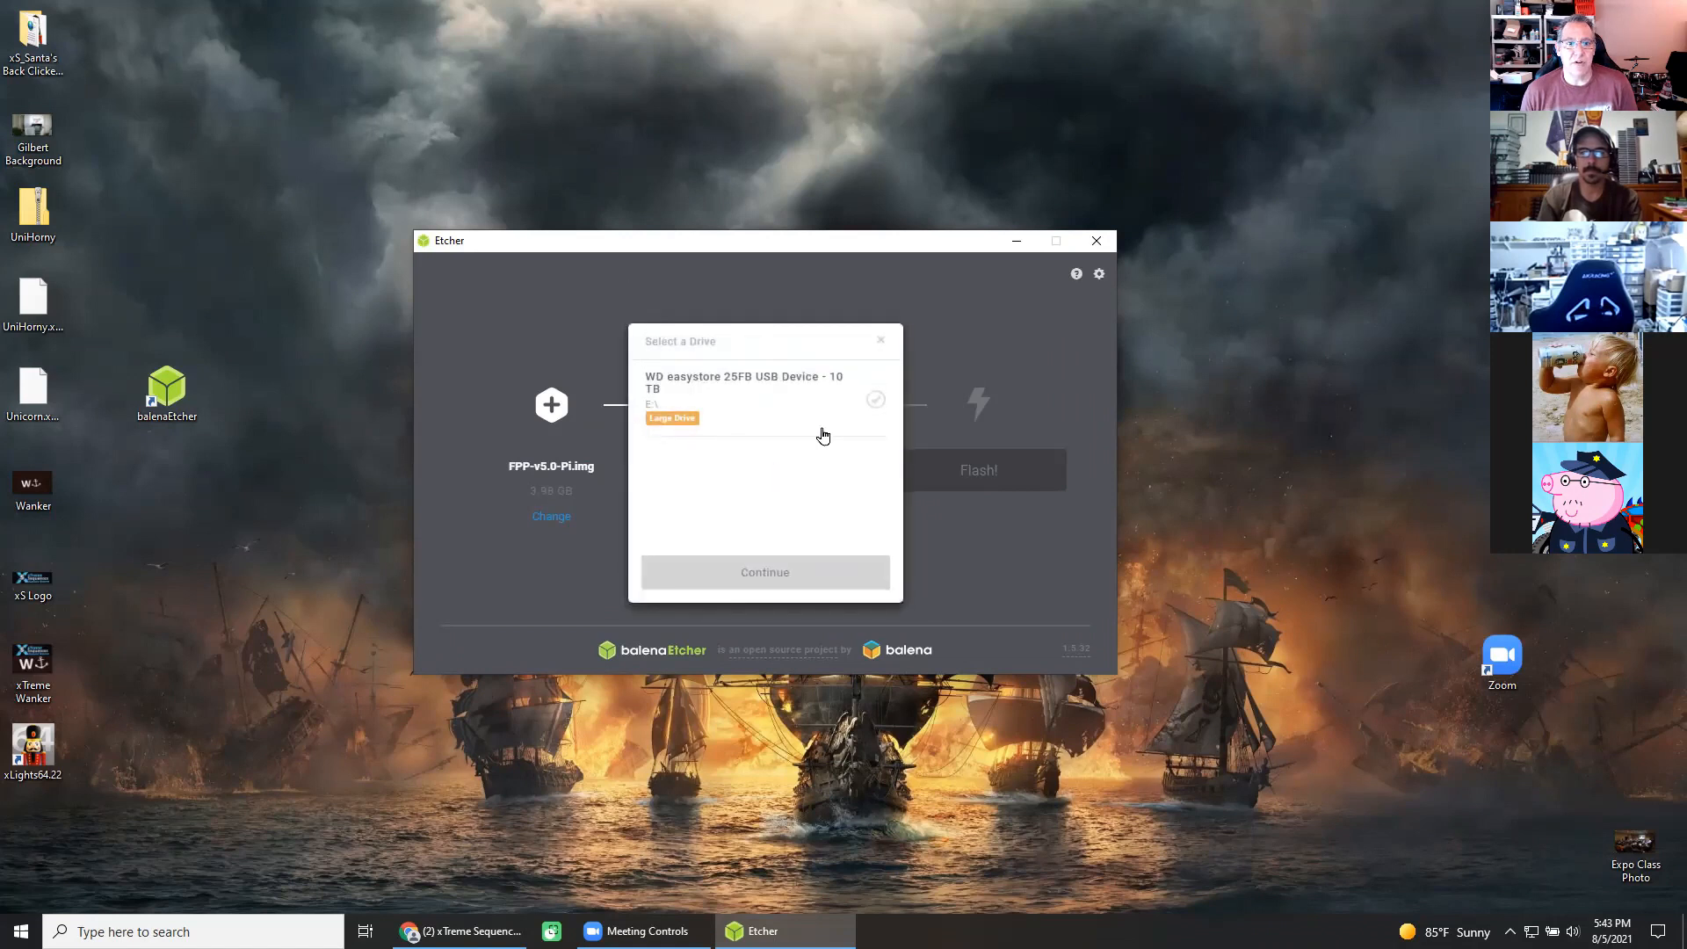
left_click(881, 340)
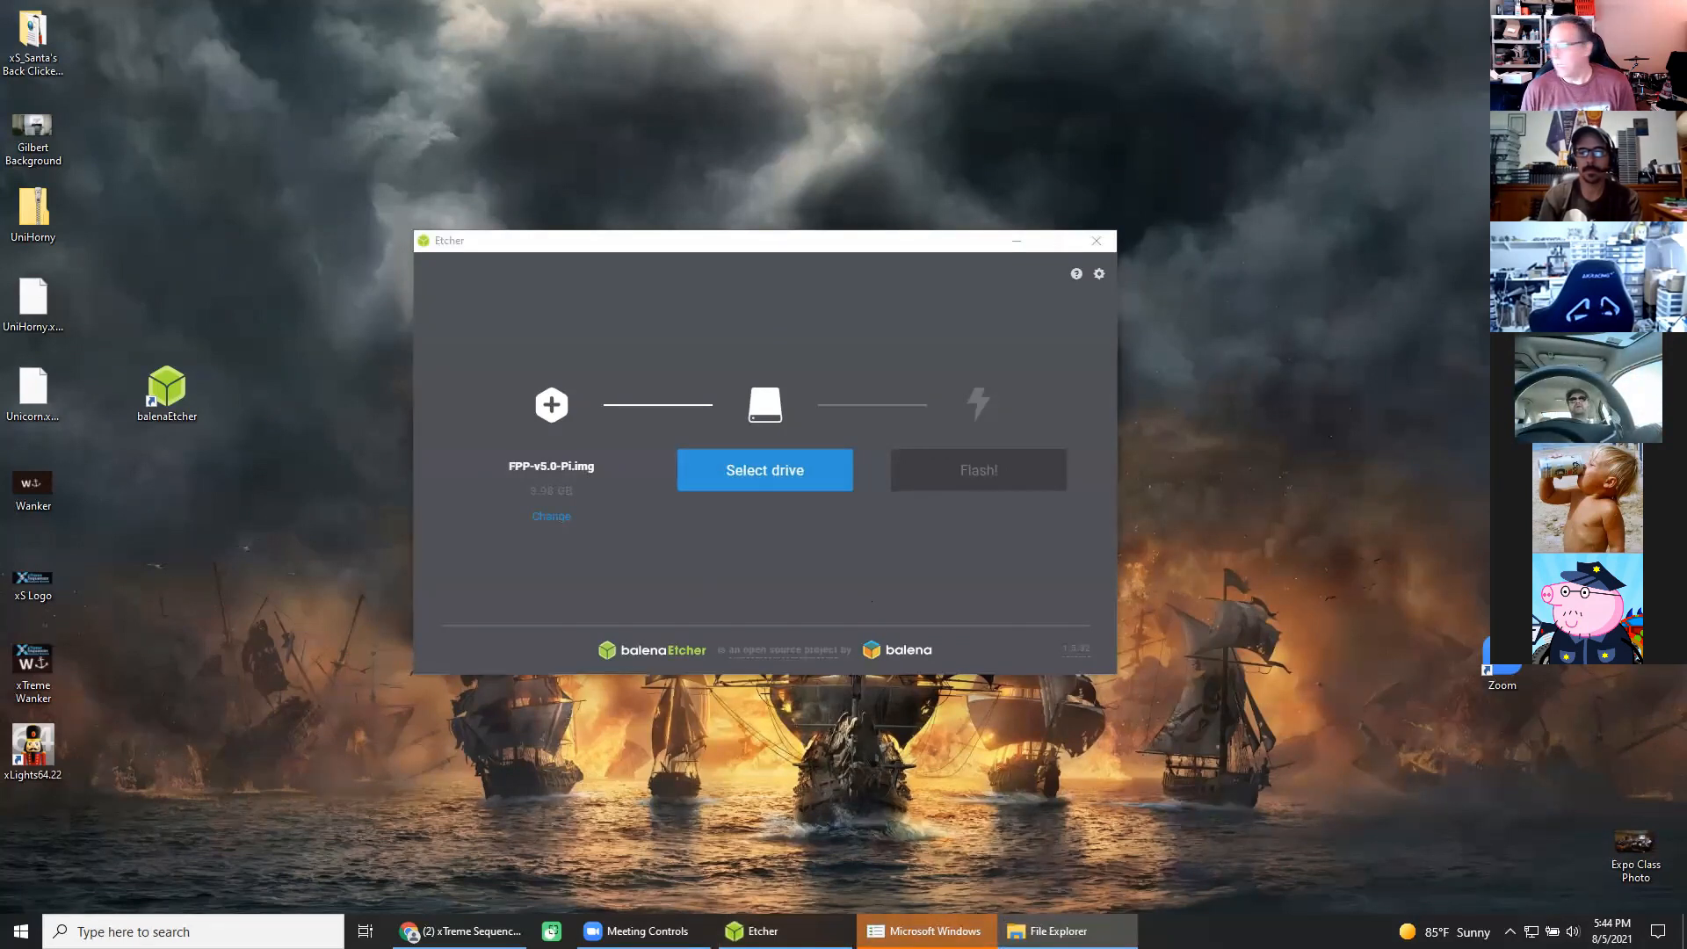
left_click(758, 471)
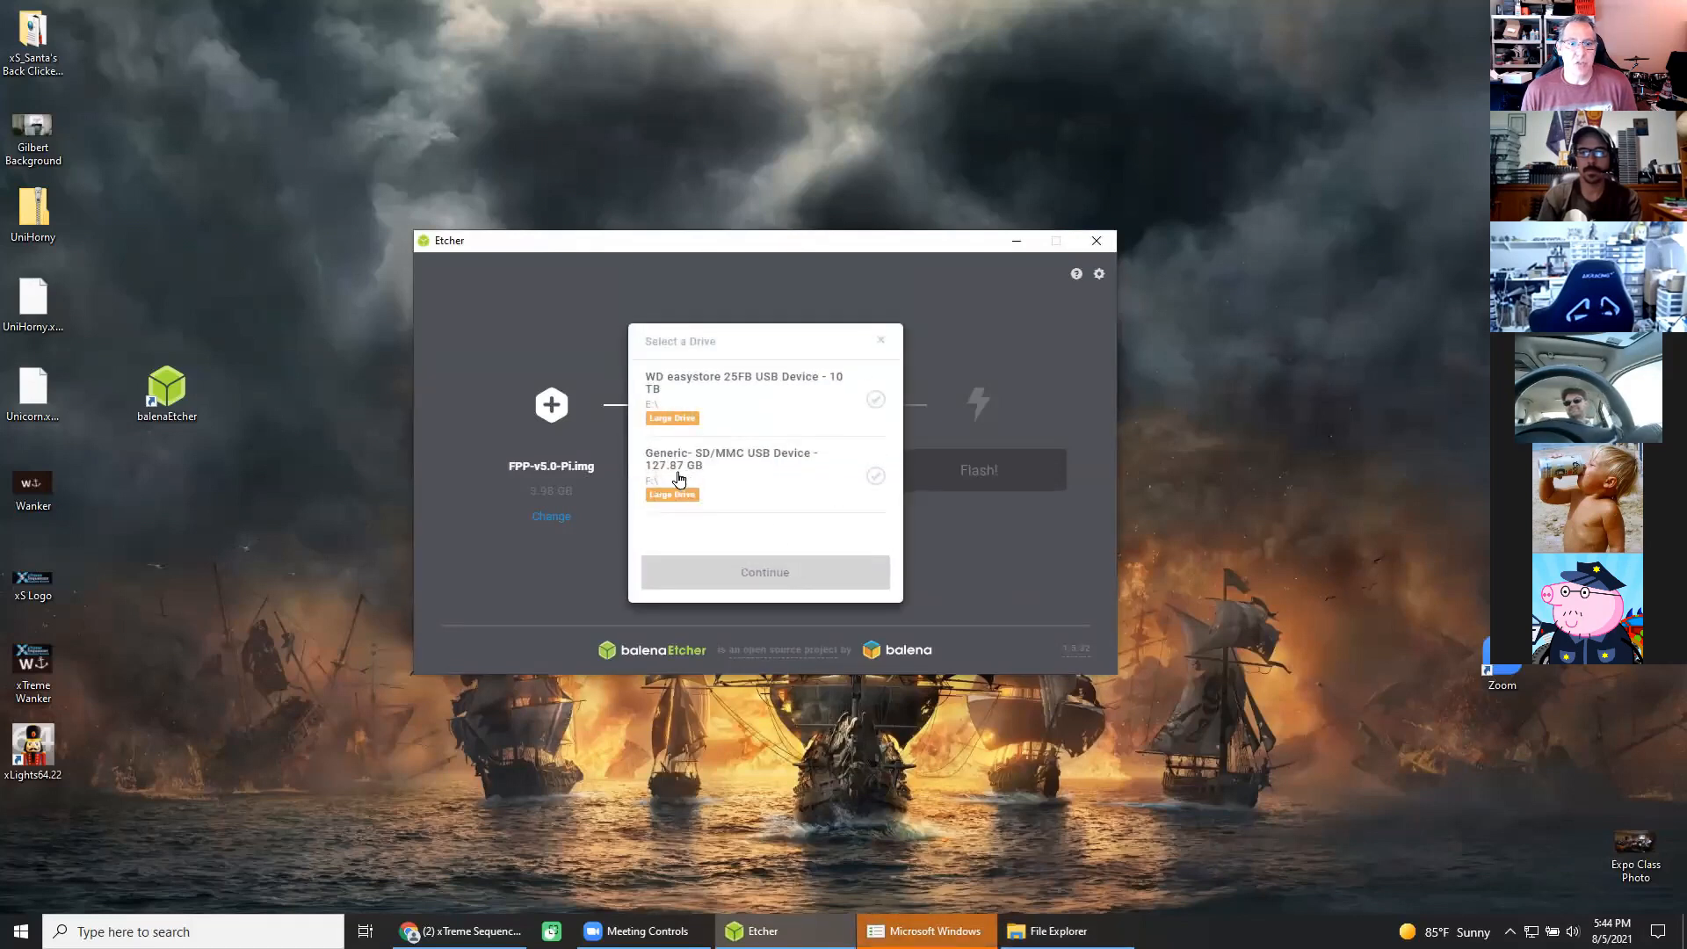
left_click(772, 475)
left_click(766, 567)
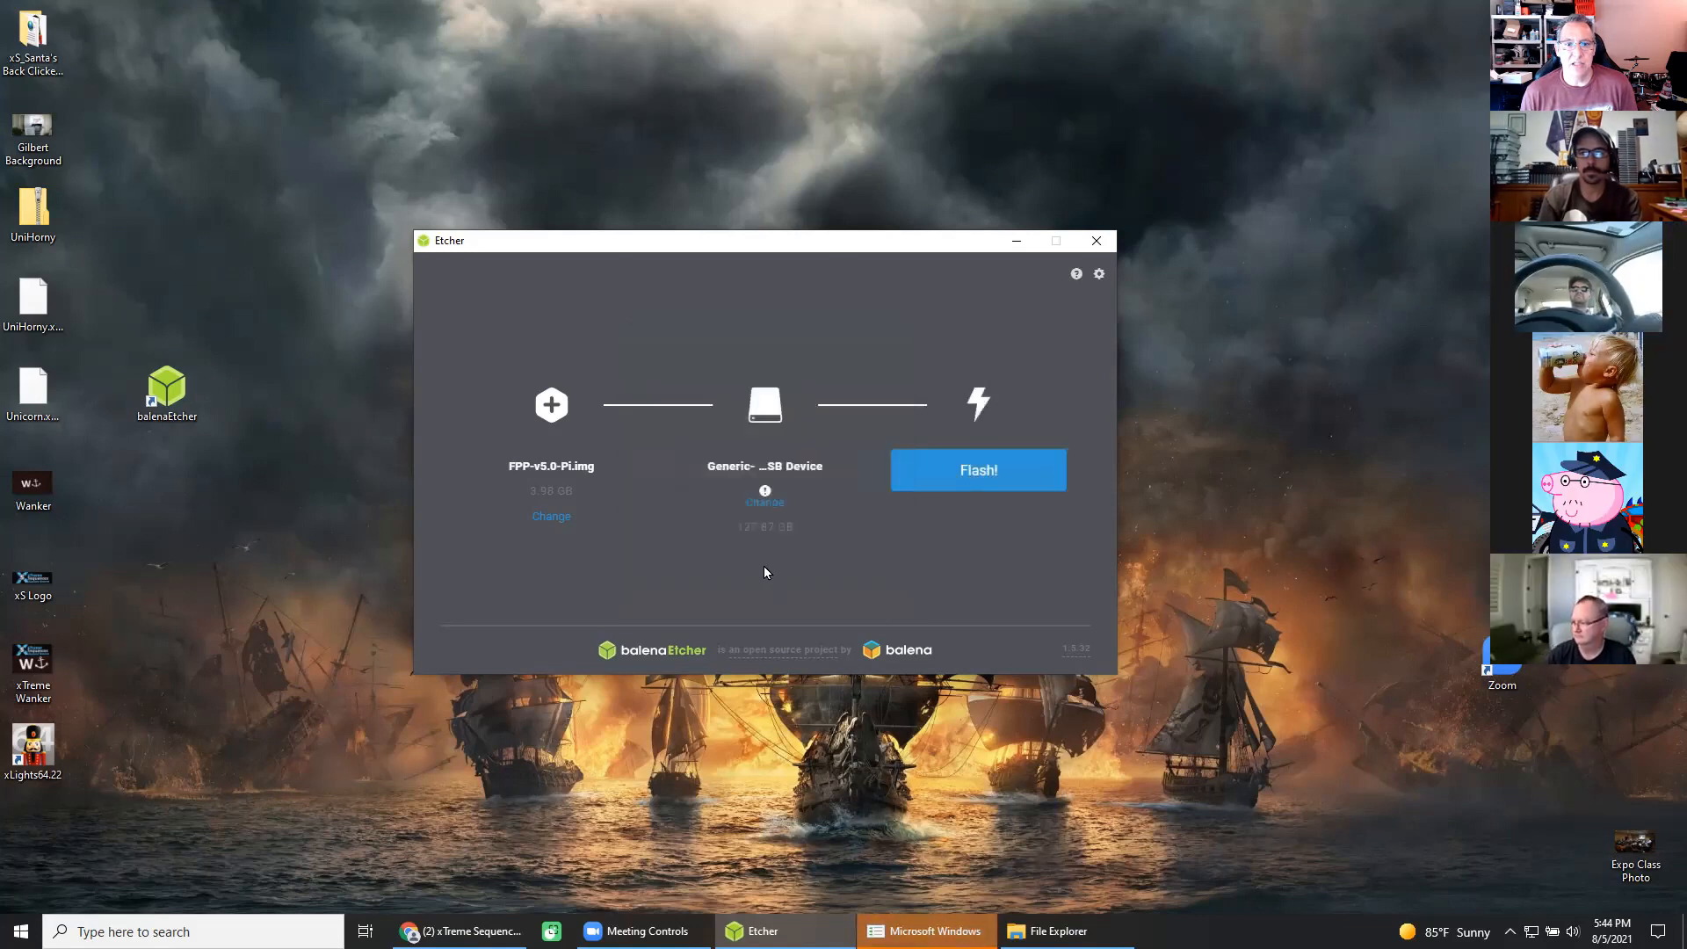
Flash the image to the SD card, accepting its unusually large drive size.
left_click(972, 476)
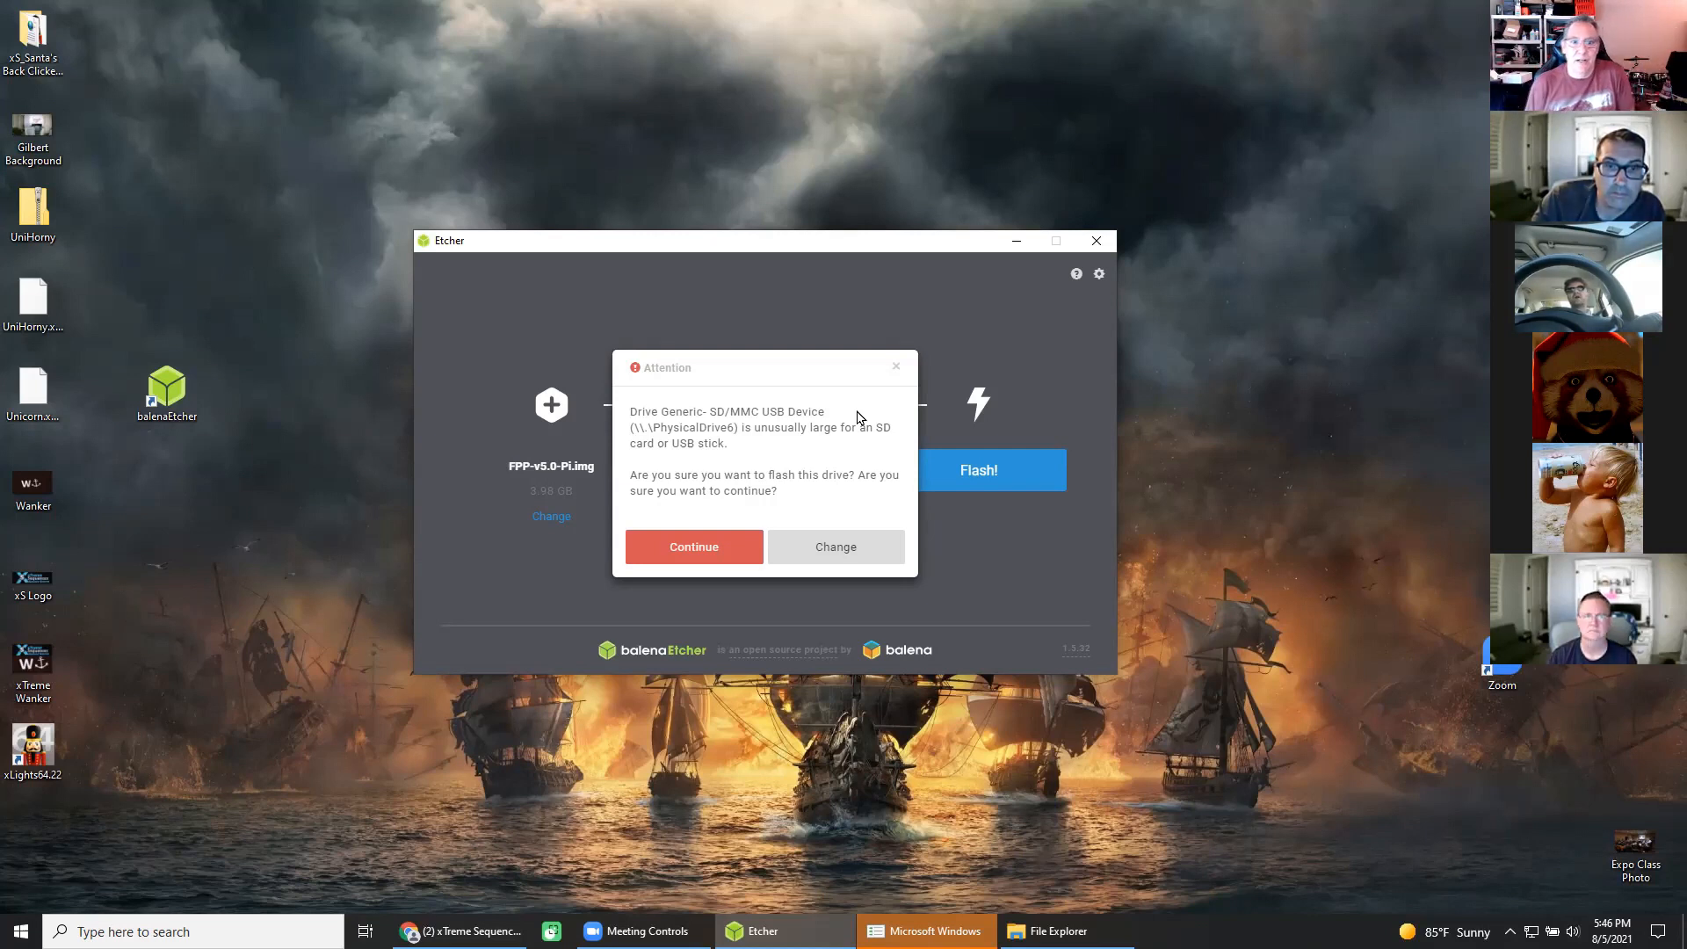
left_click(701, 554)
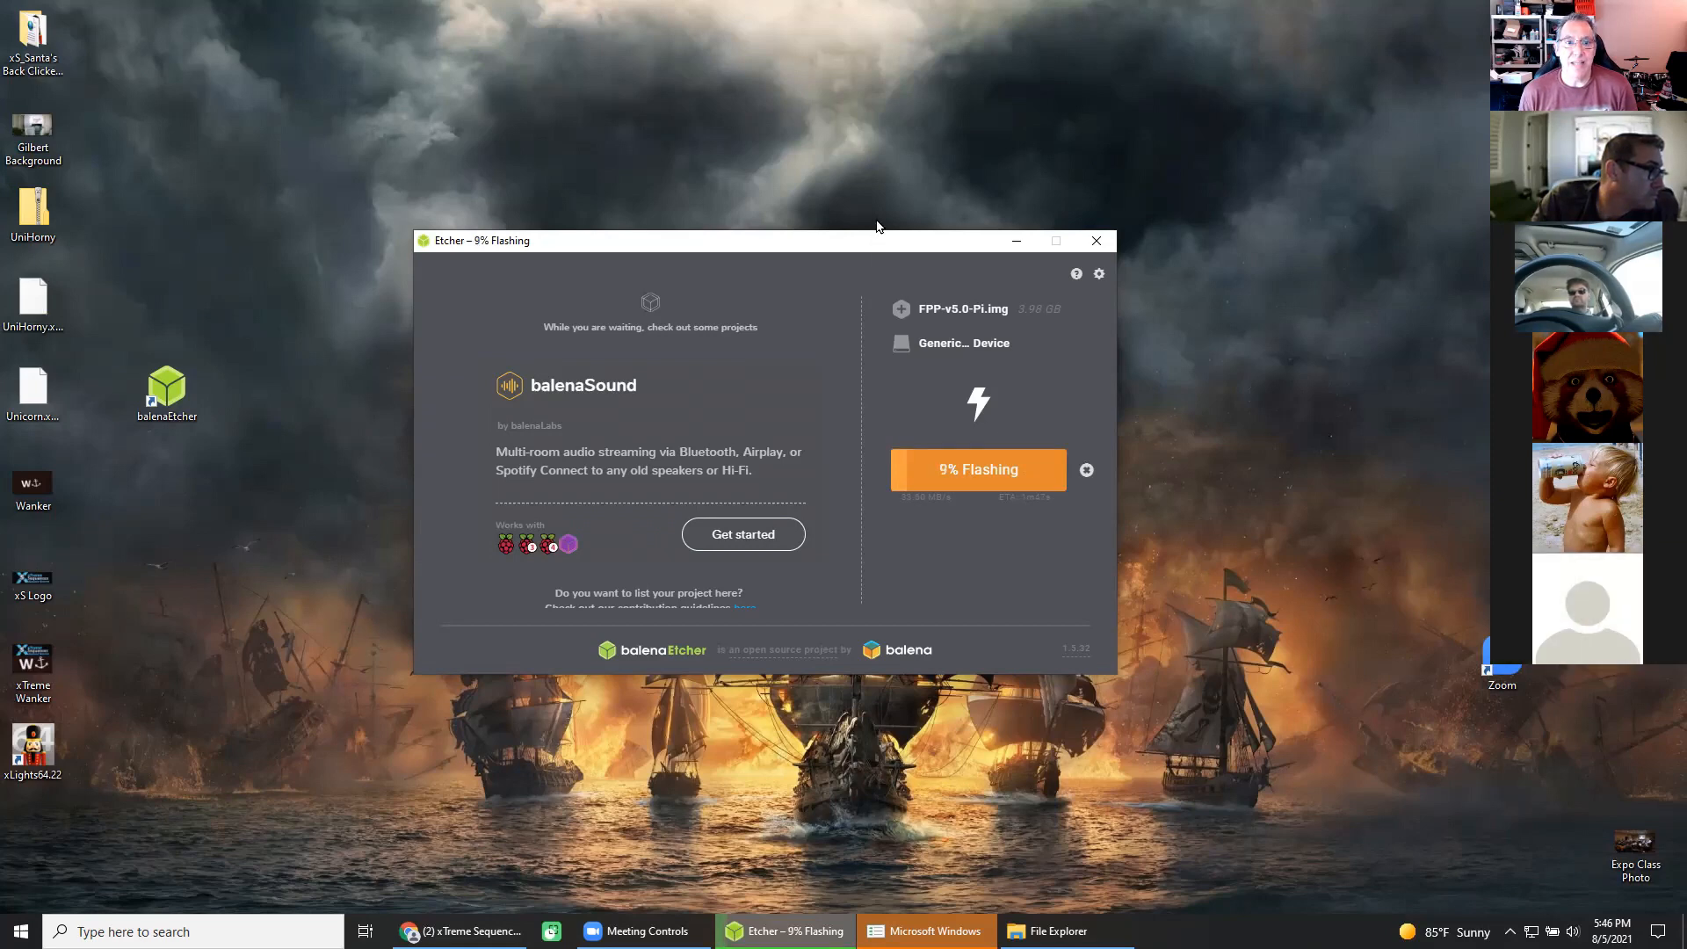
left_click_drag(876, 236, 909, 166)
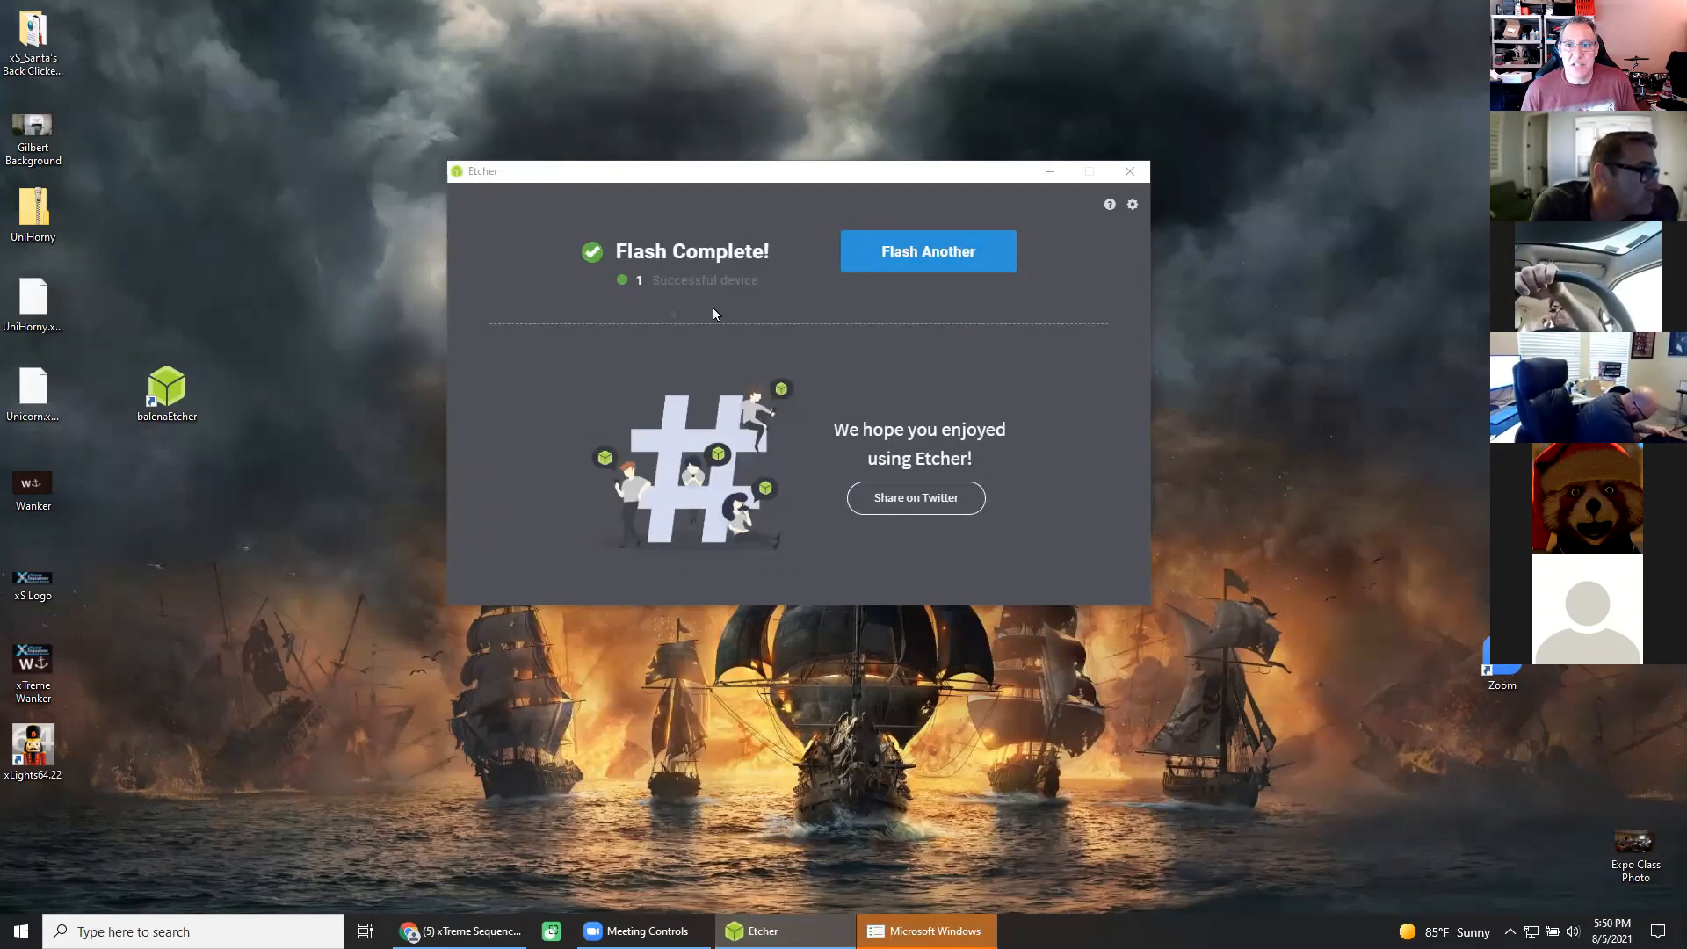
Close Etcher after flashing and decline to format the disk in drive F:.
left_click(1132, 172)
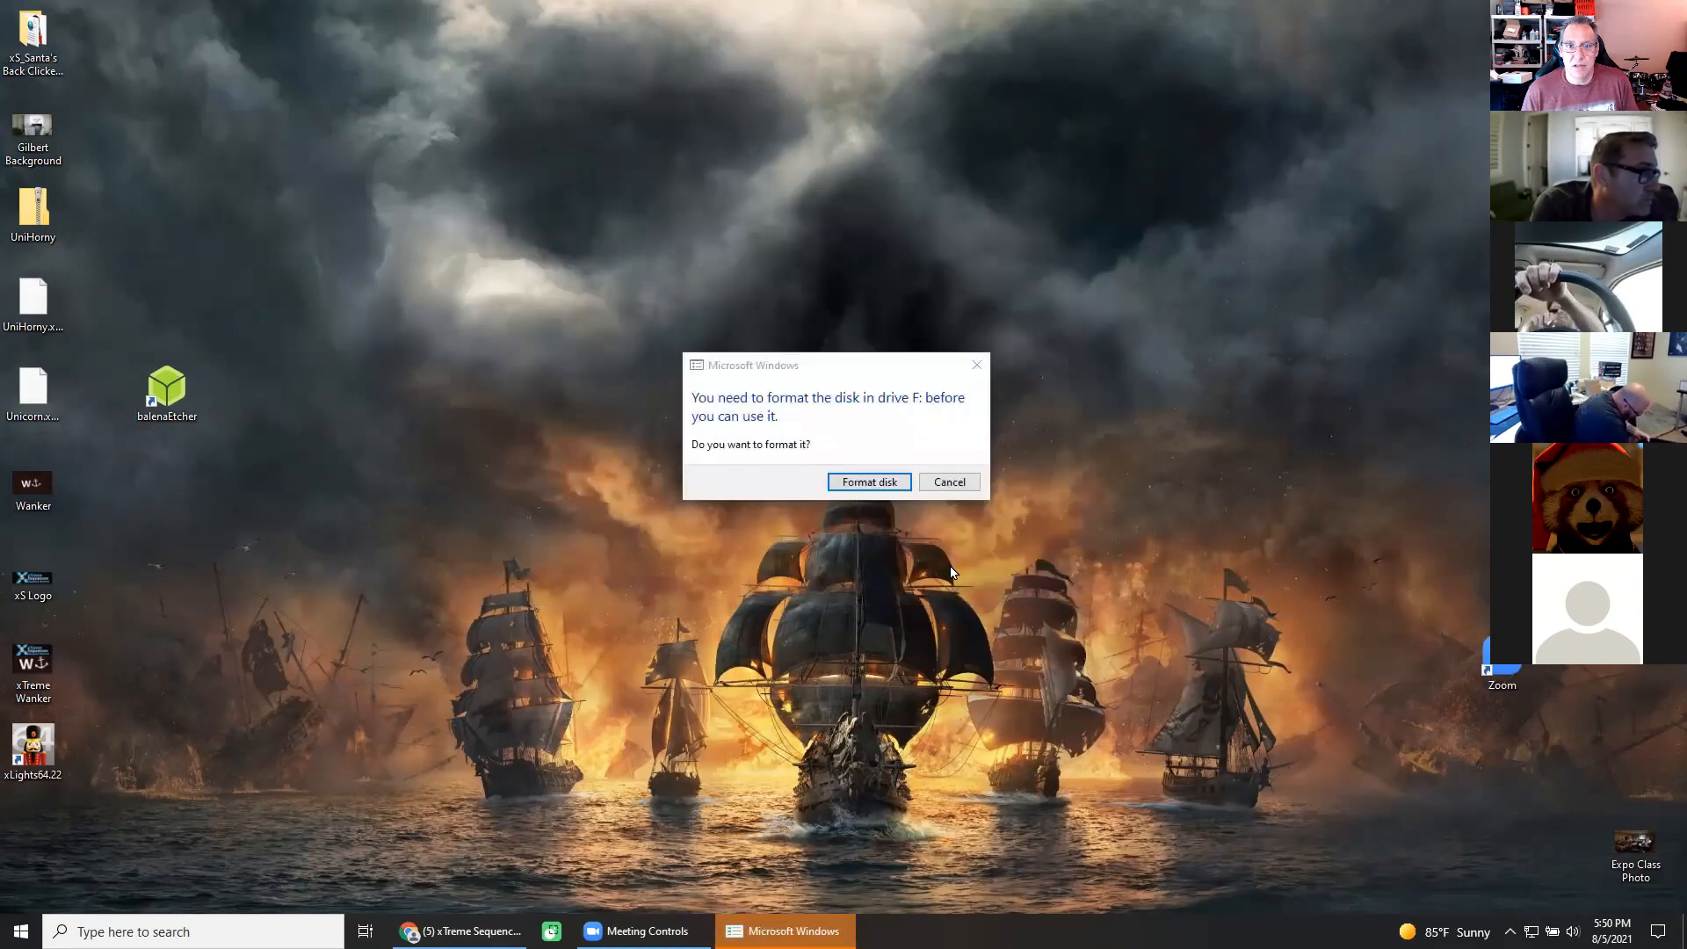
left_click(954, 478)
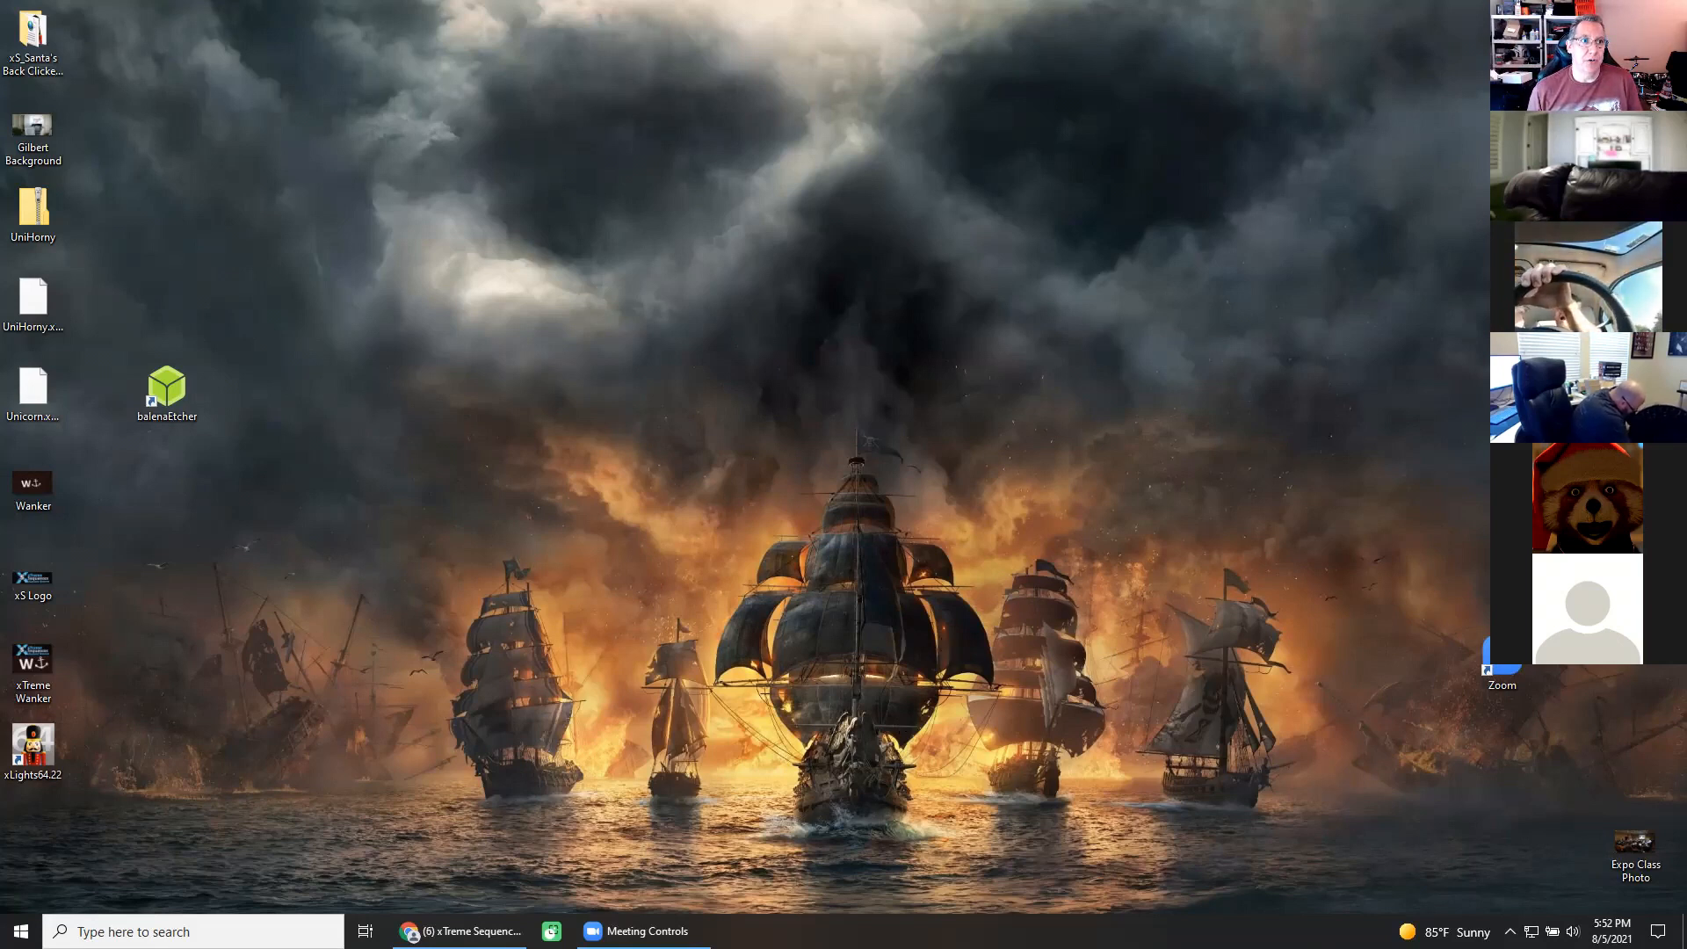
Switch to xLights, check FPP Connect for the new player's IP address, and close it without uploading.
left_click_drag(408, 9, 102, 753)
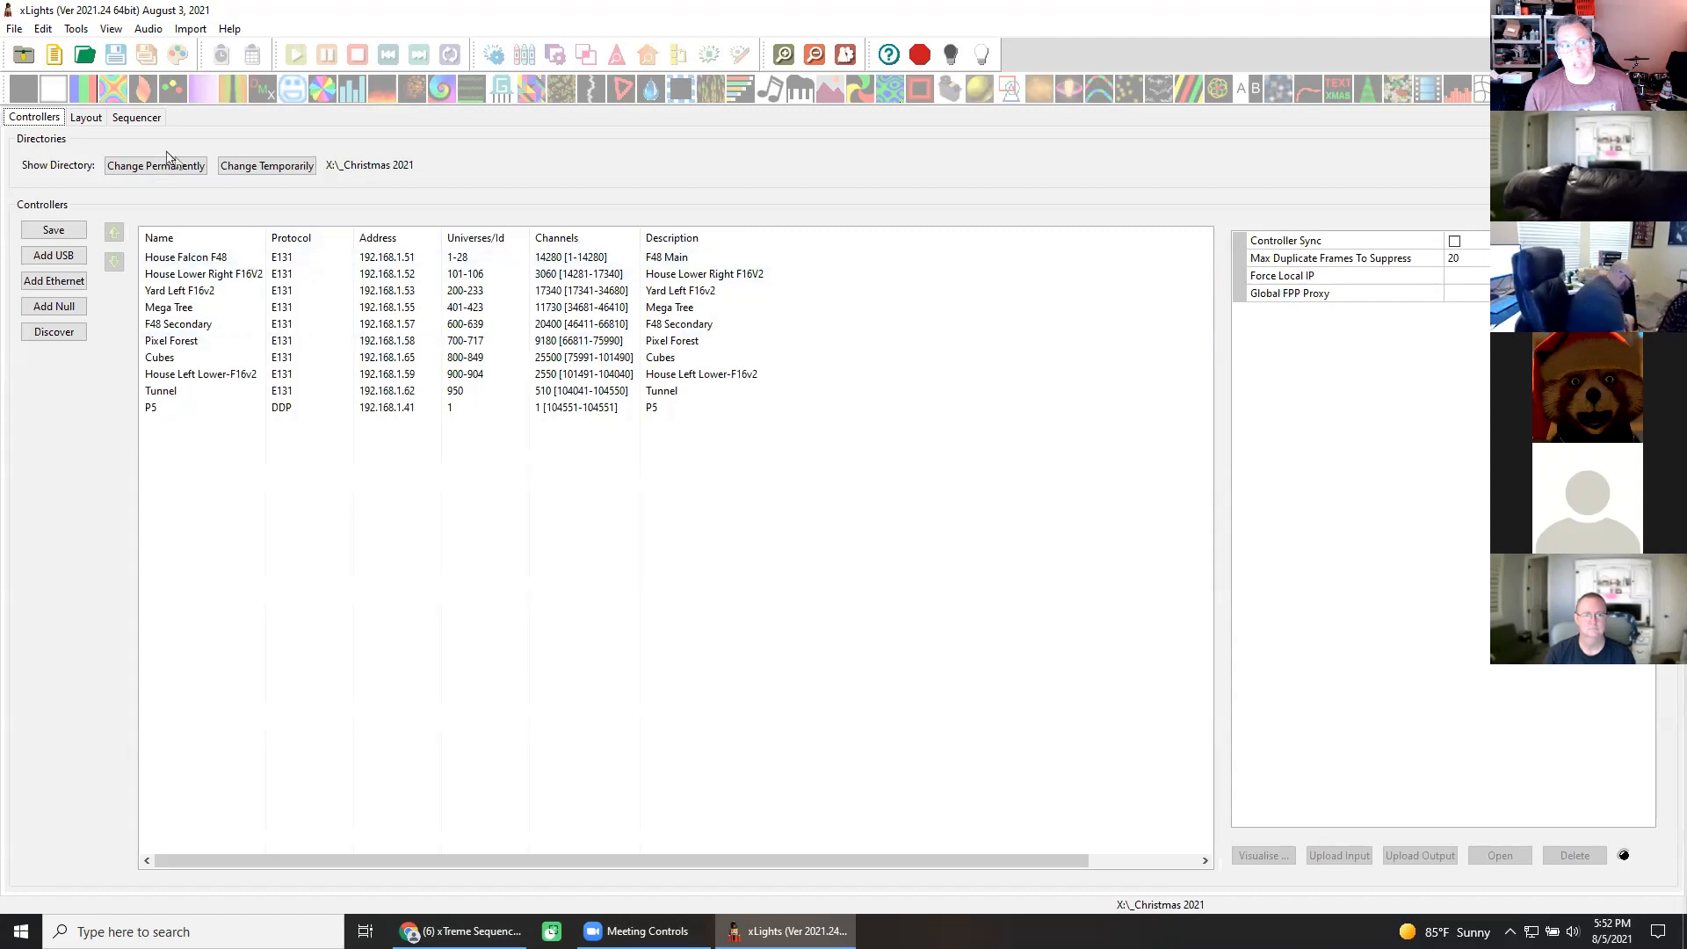
left_click(76, 29)
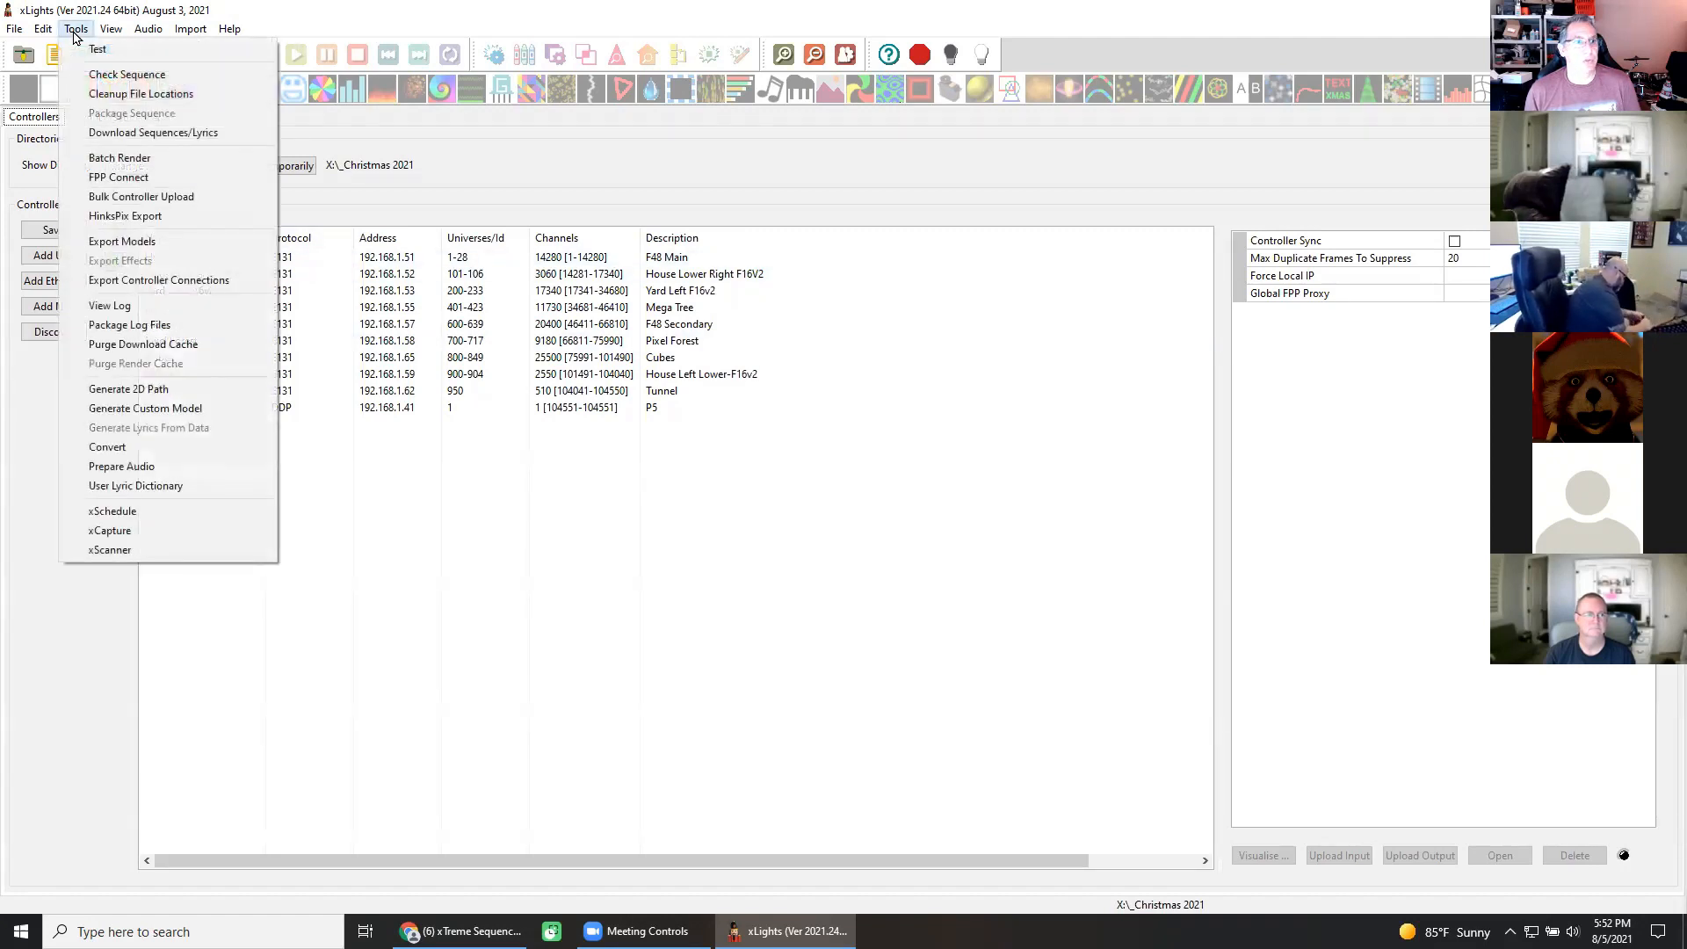
left_click(123, 178)
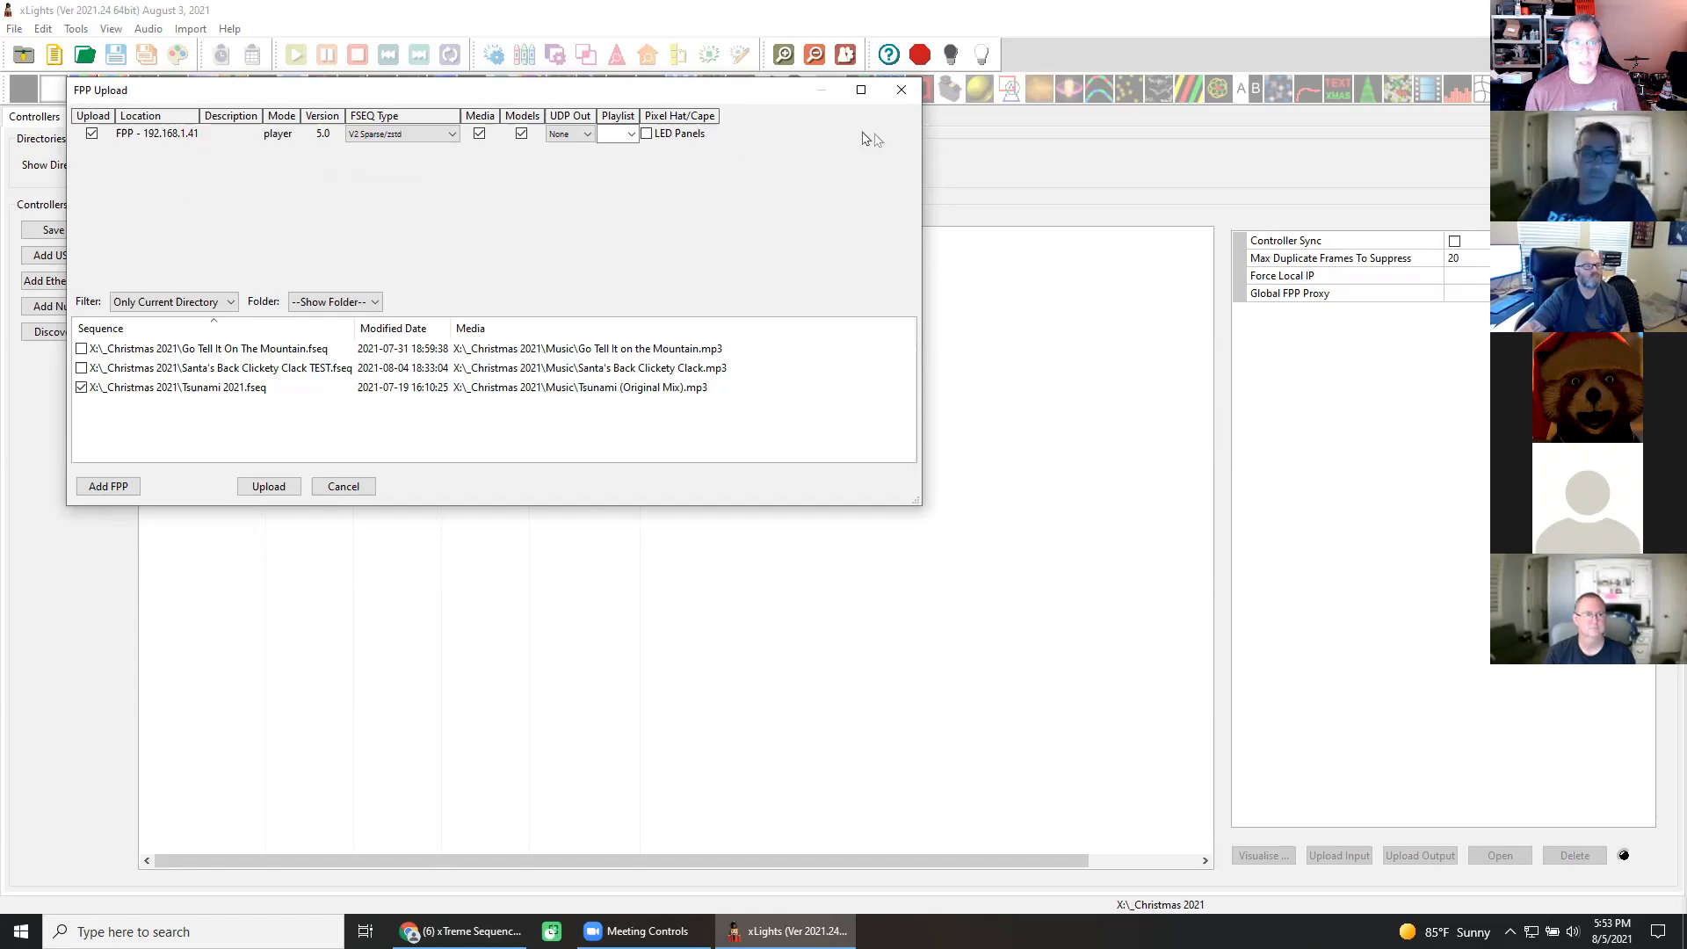
left_click(902, 89)
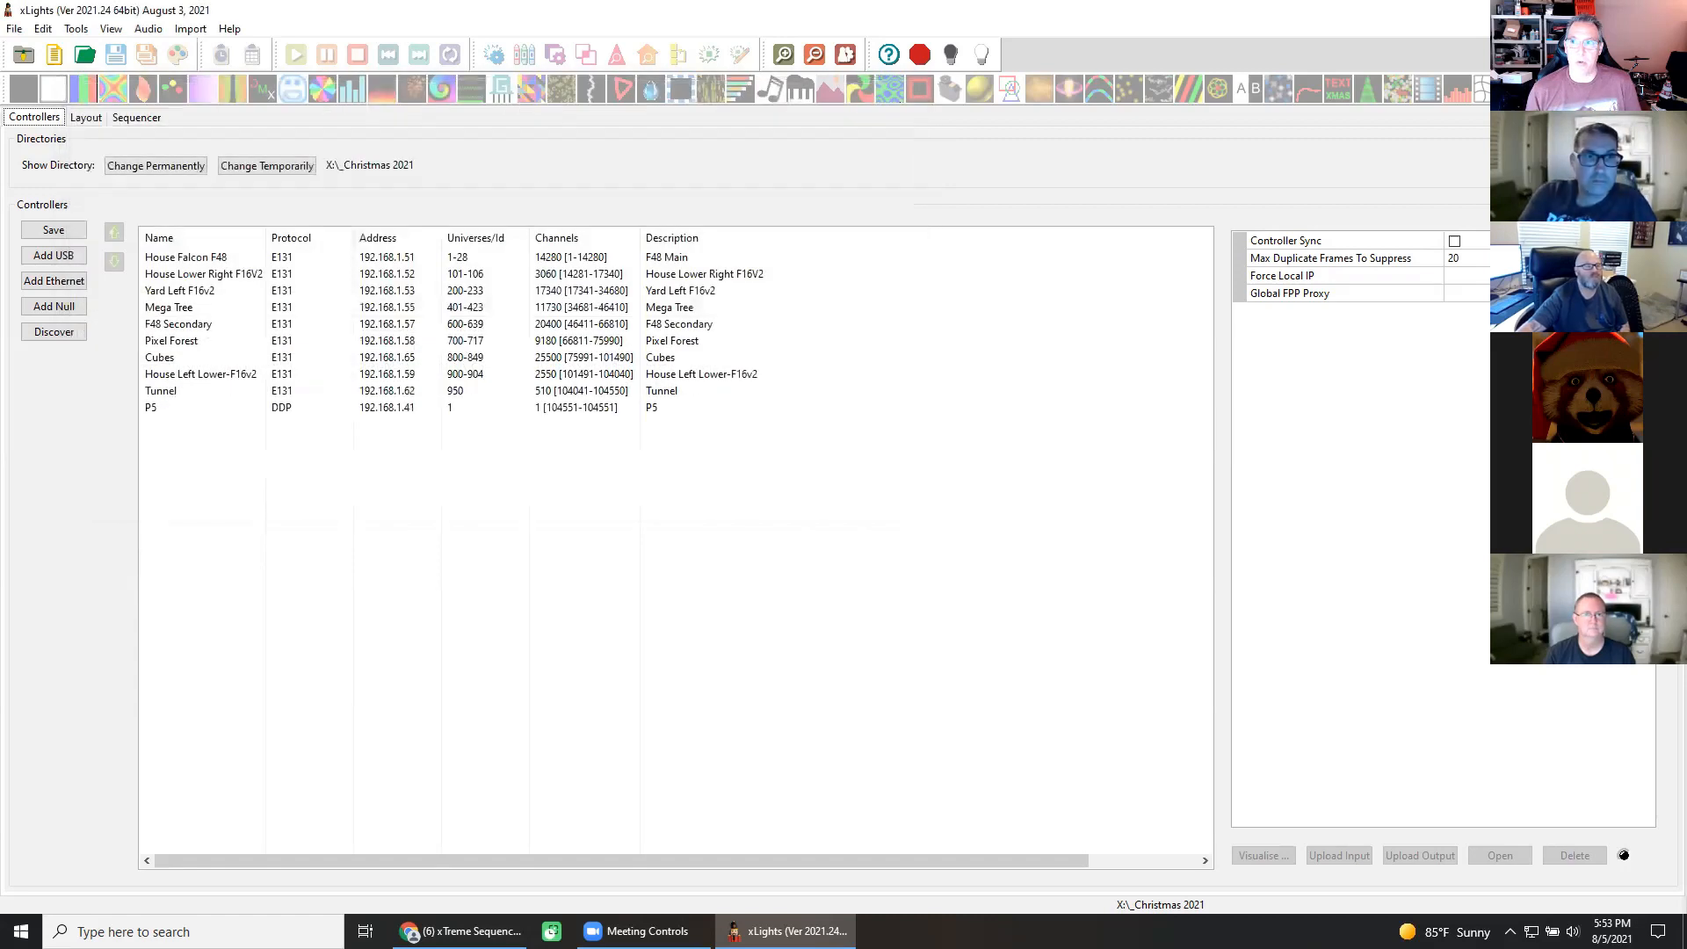
left_click(1587, 11)
Switch to Chrome and open the Falcon Player's web interface at 192.168.1.41 in a new tab.
key("ctrl+t")
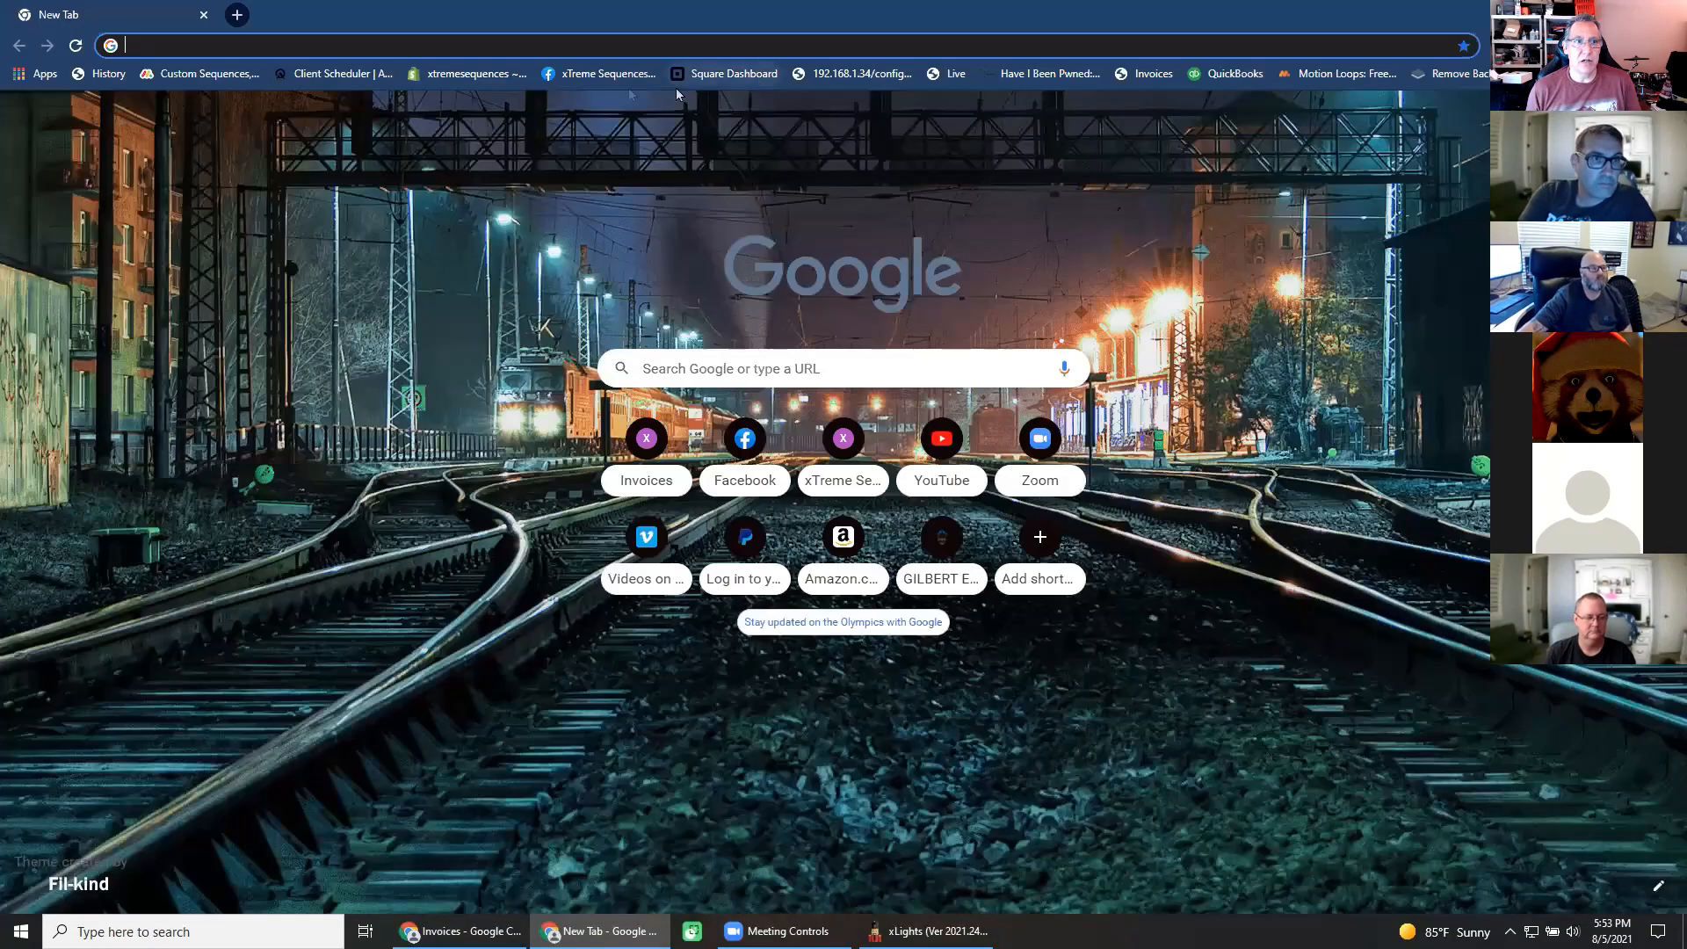
left_click(422, 40)
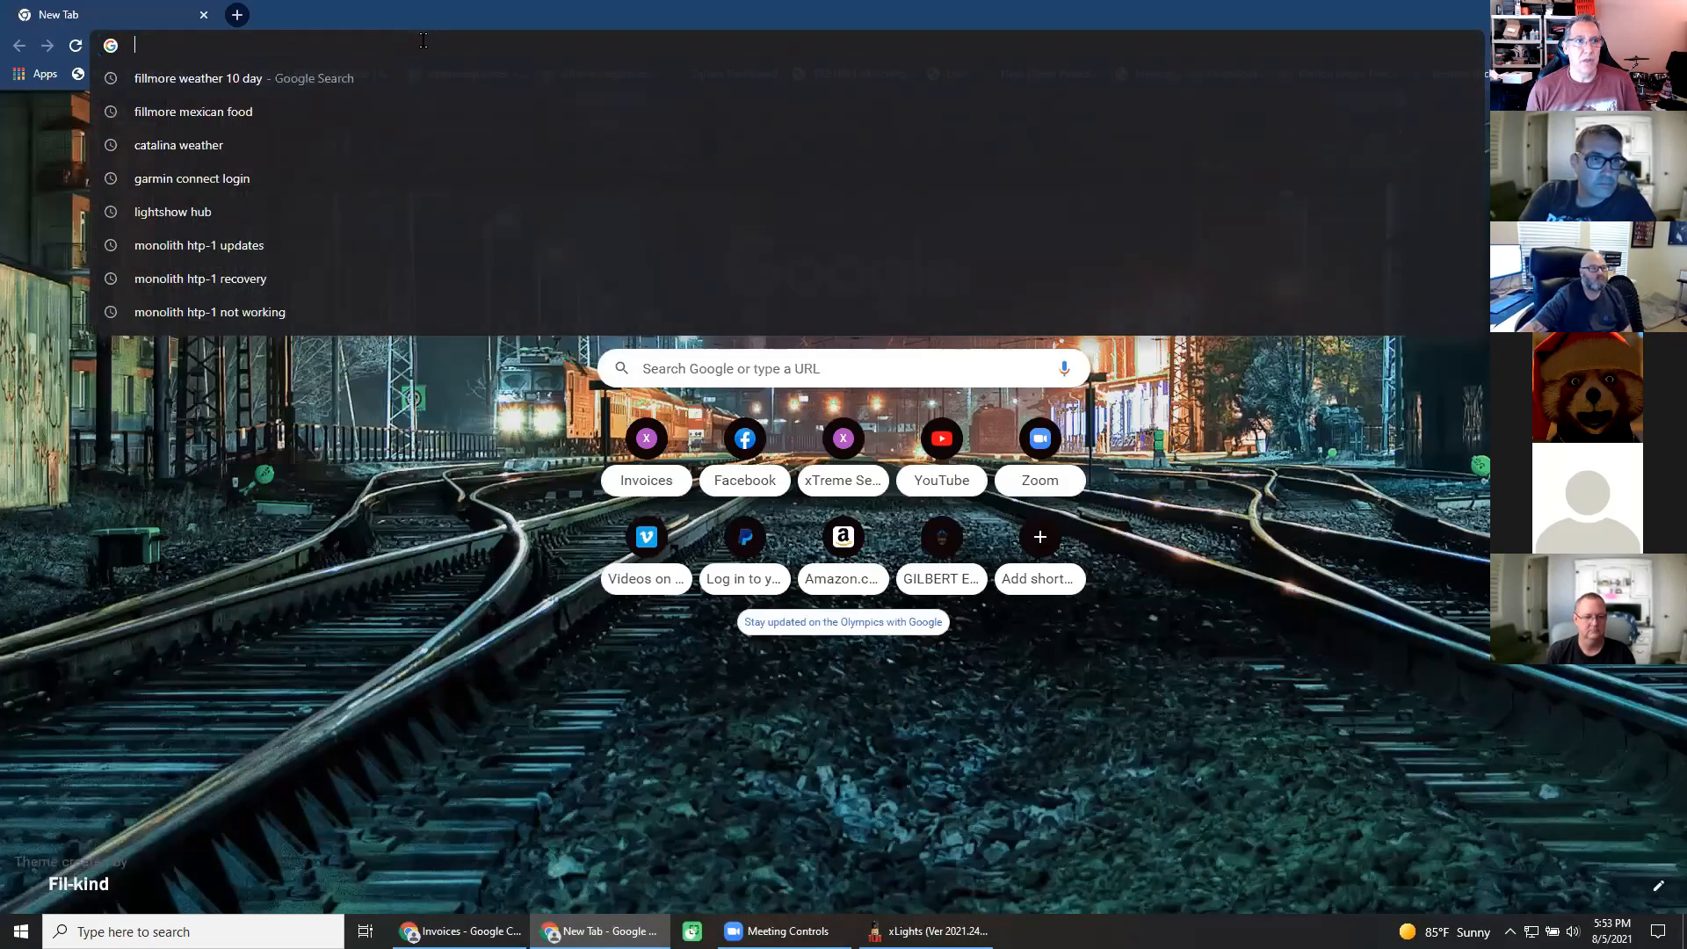
type("192.168.1.")
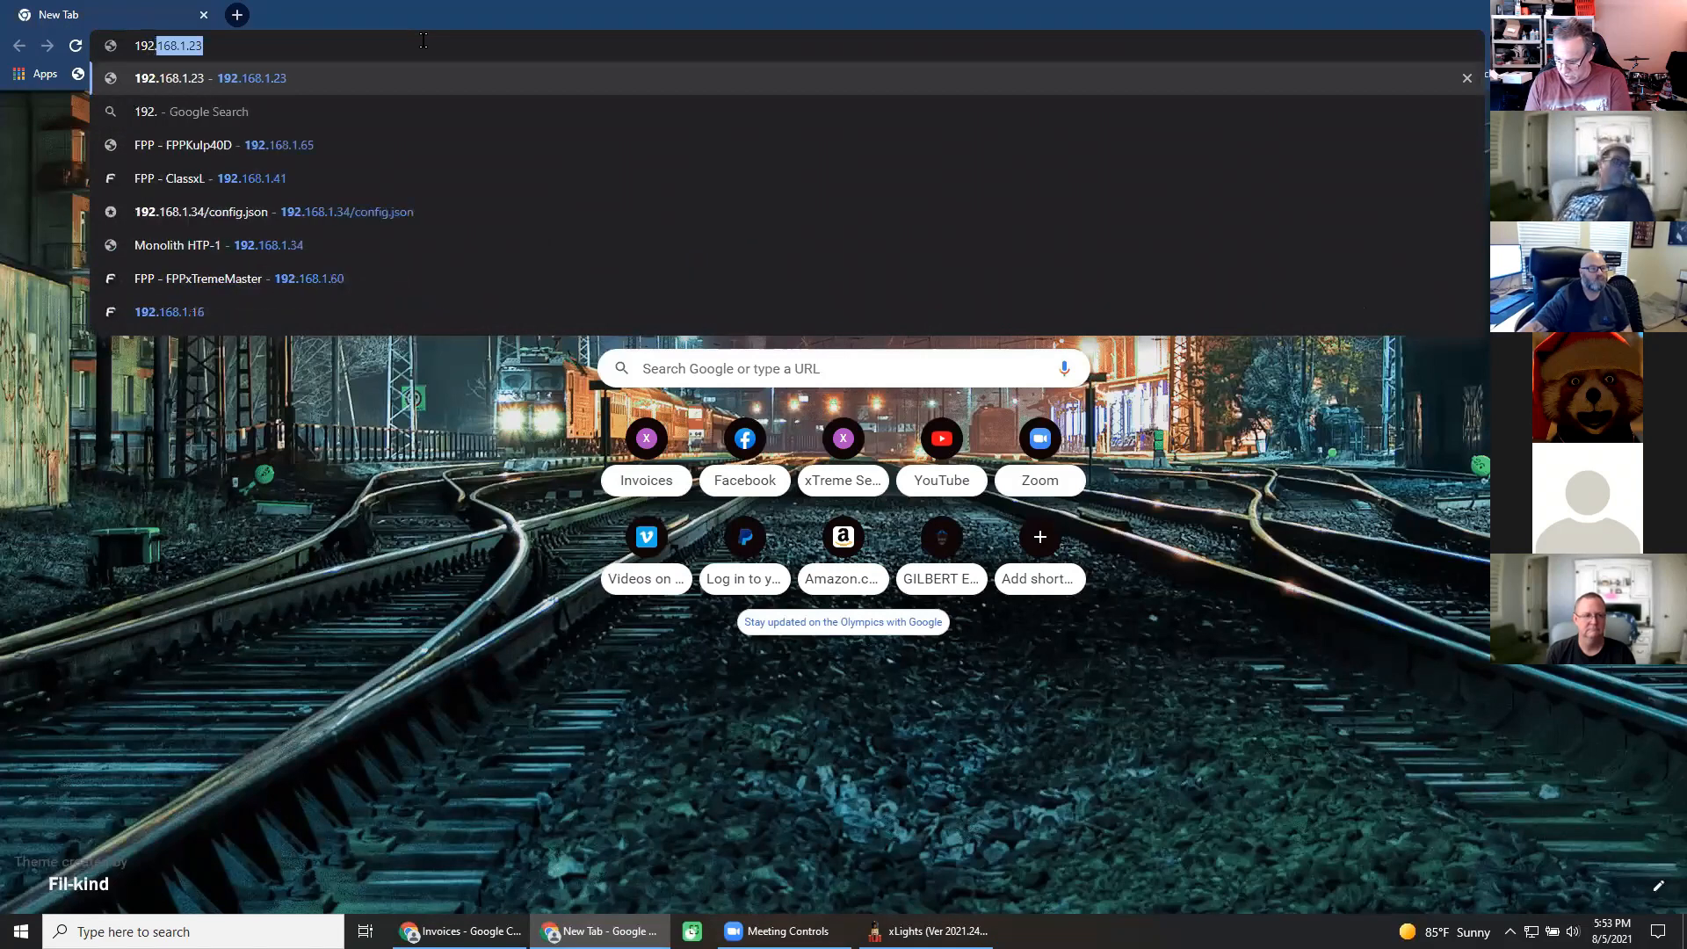
type("41")
key("Return")
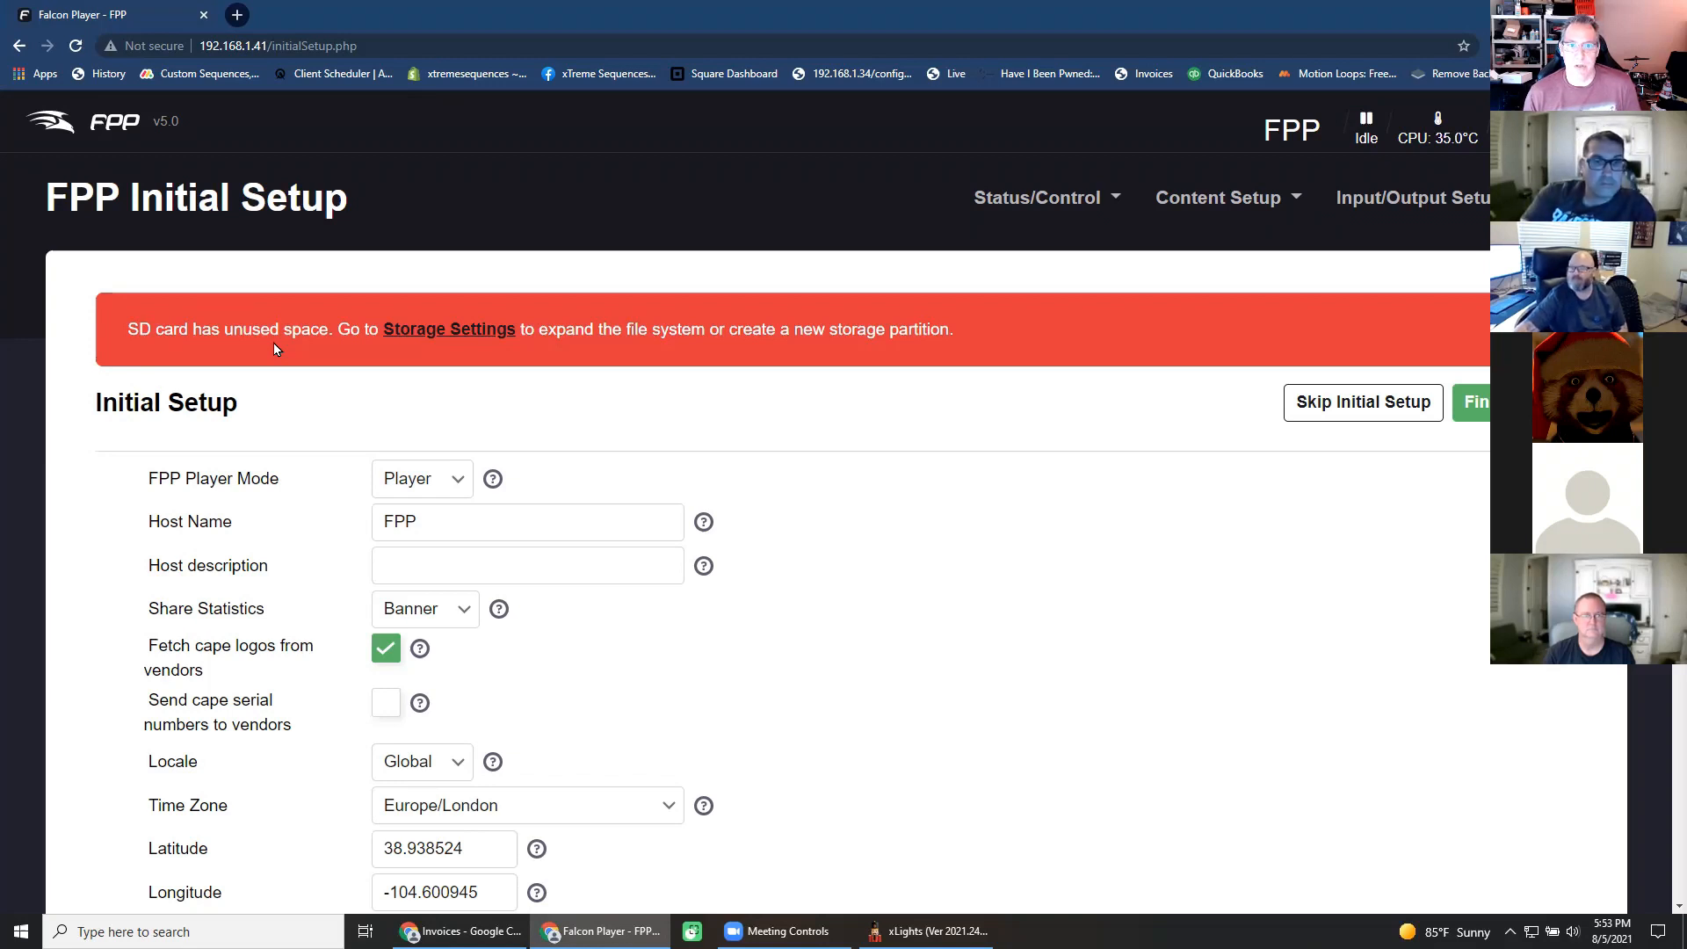
In the FPP storage settings, grow the filesystem to use the entire SD card and close the expansion log.
left_click(476, 331)
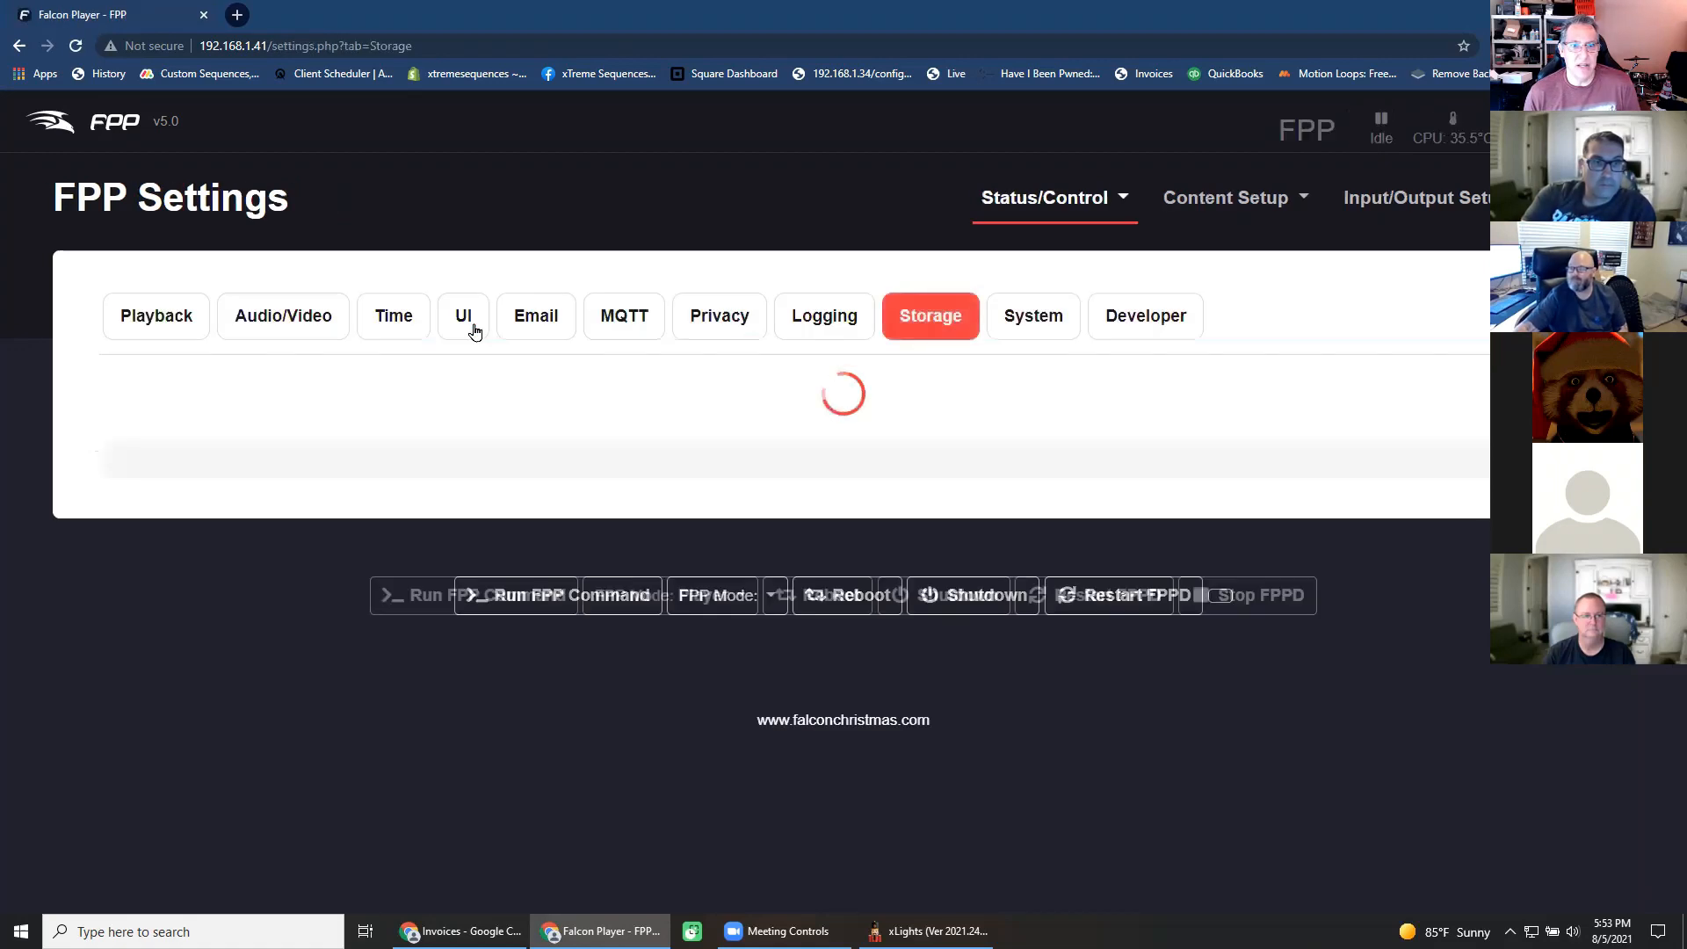
scroll(527, 571, "down", 3)
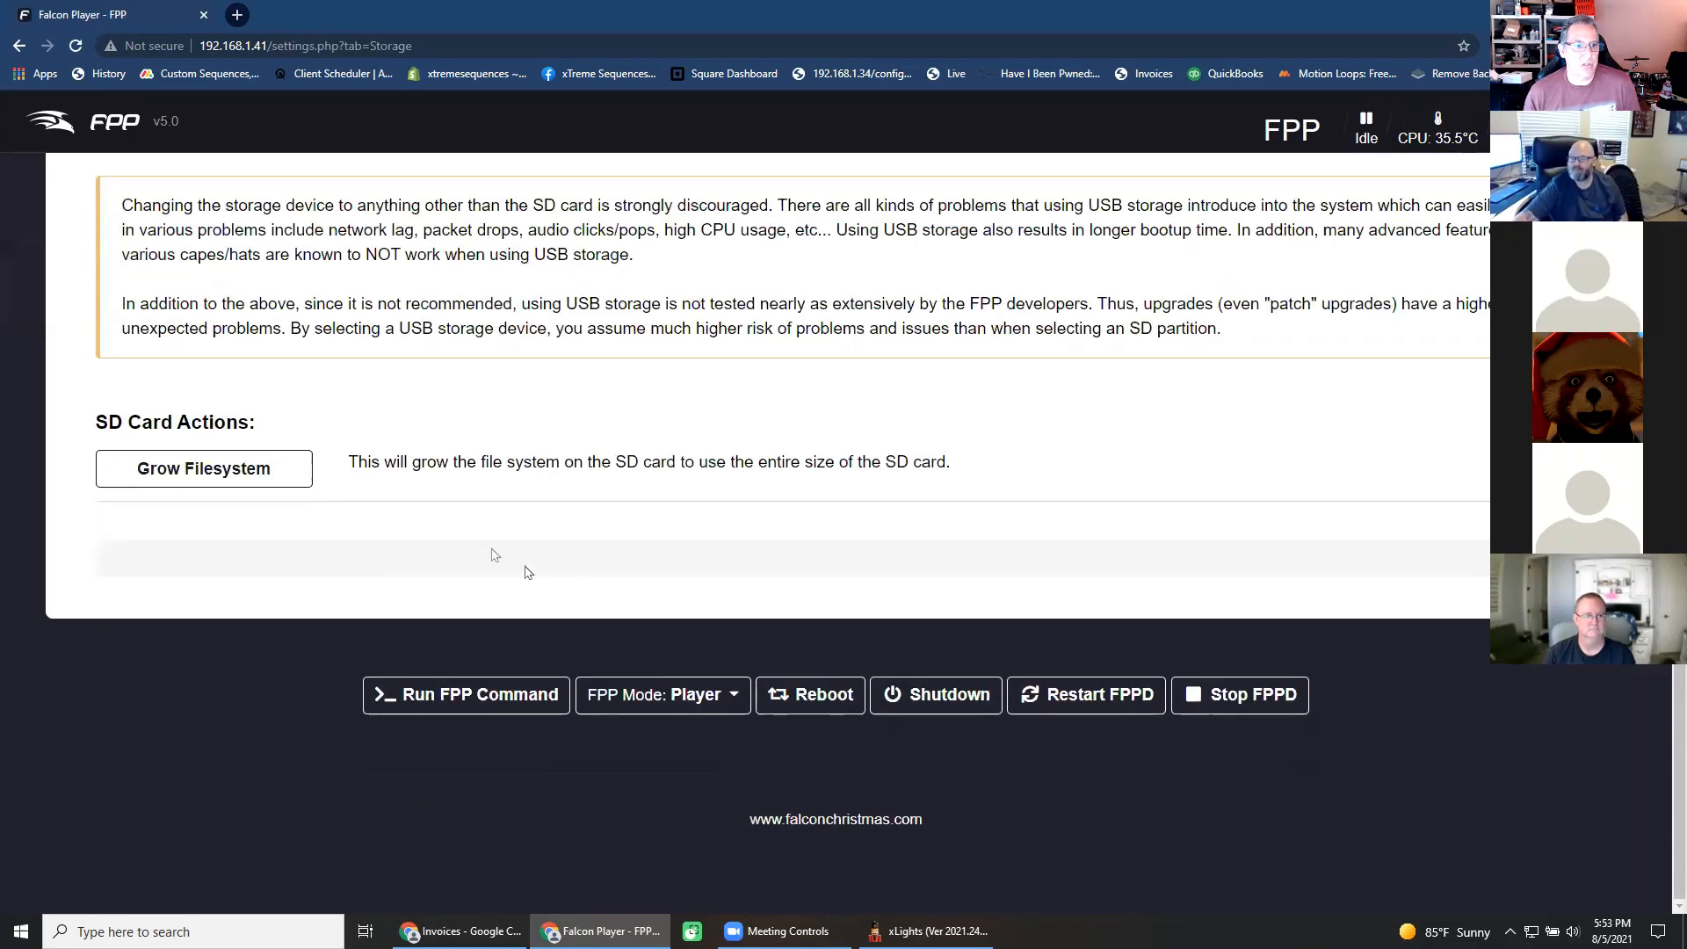
scroll(267, 482, "up", 3)
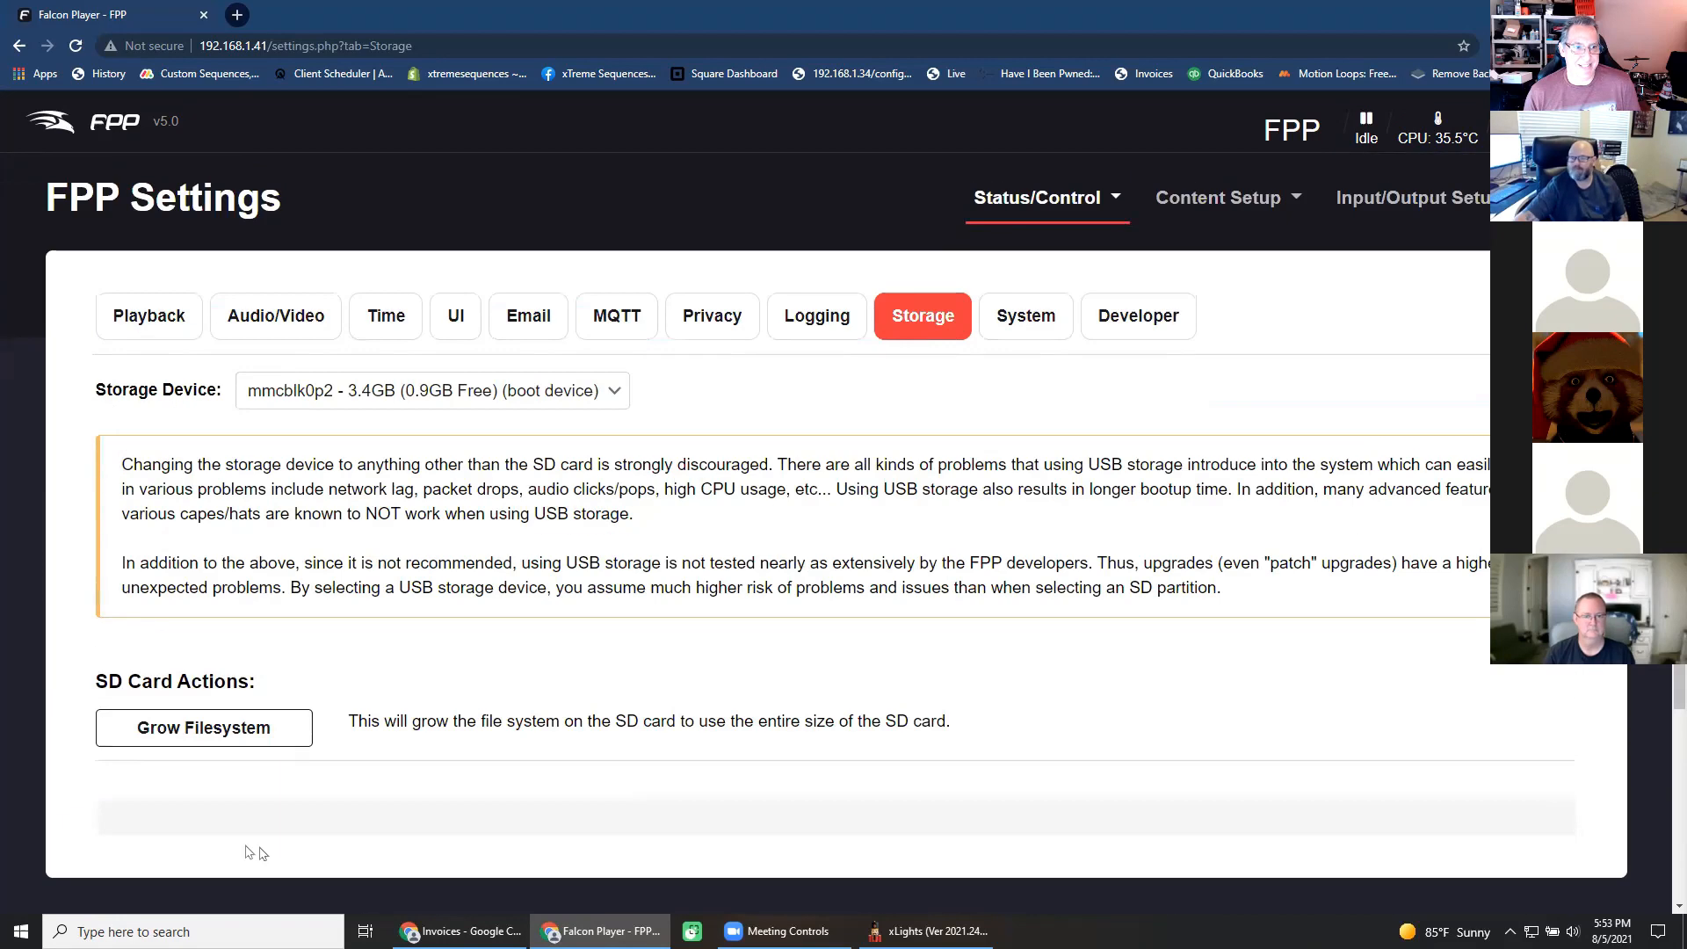
left_click(228, 741)
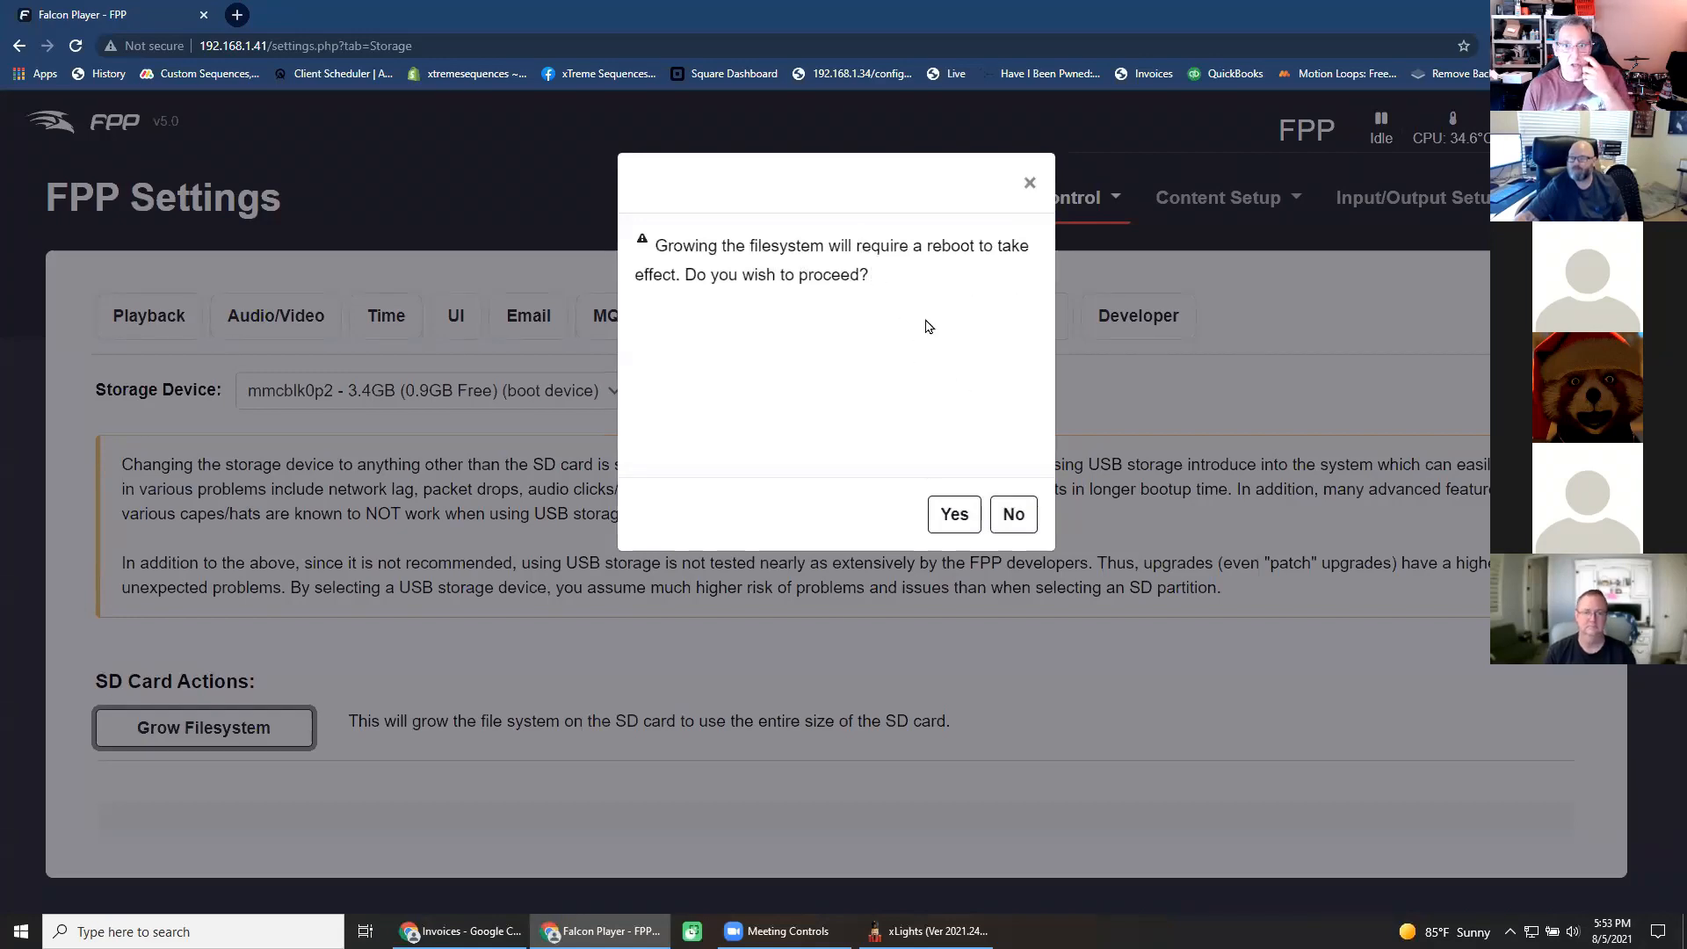
left_click(955, 514)
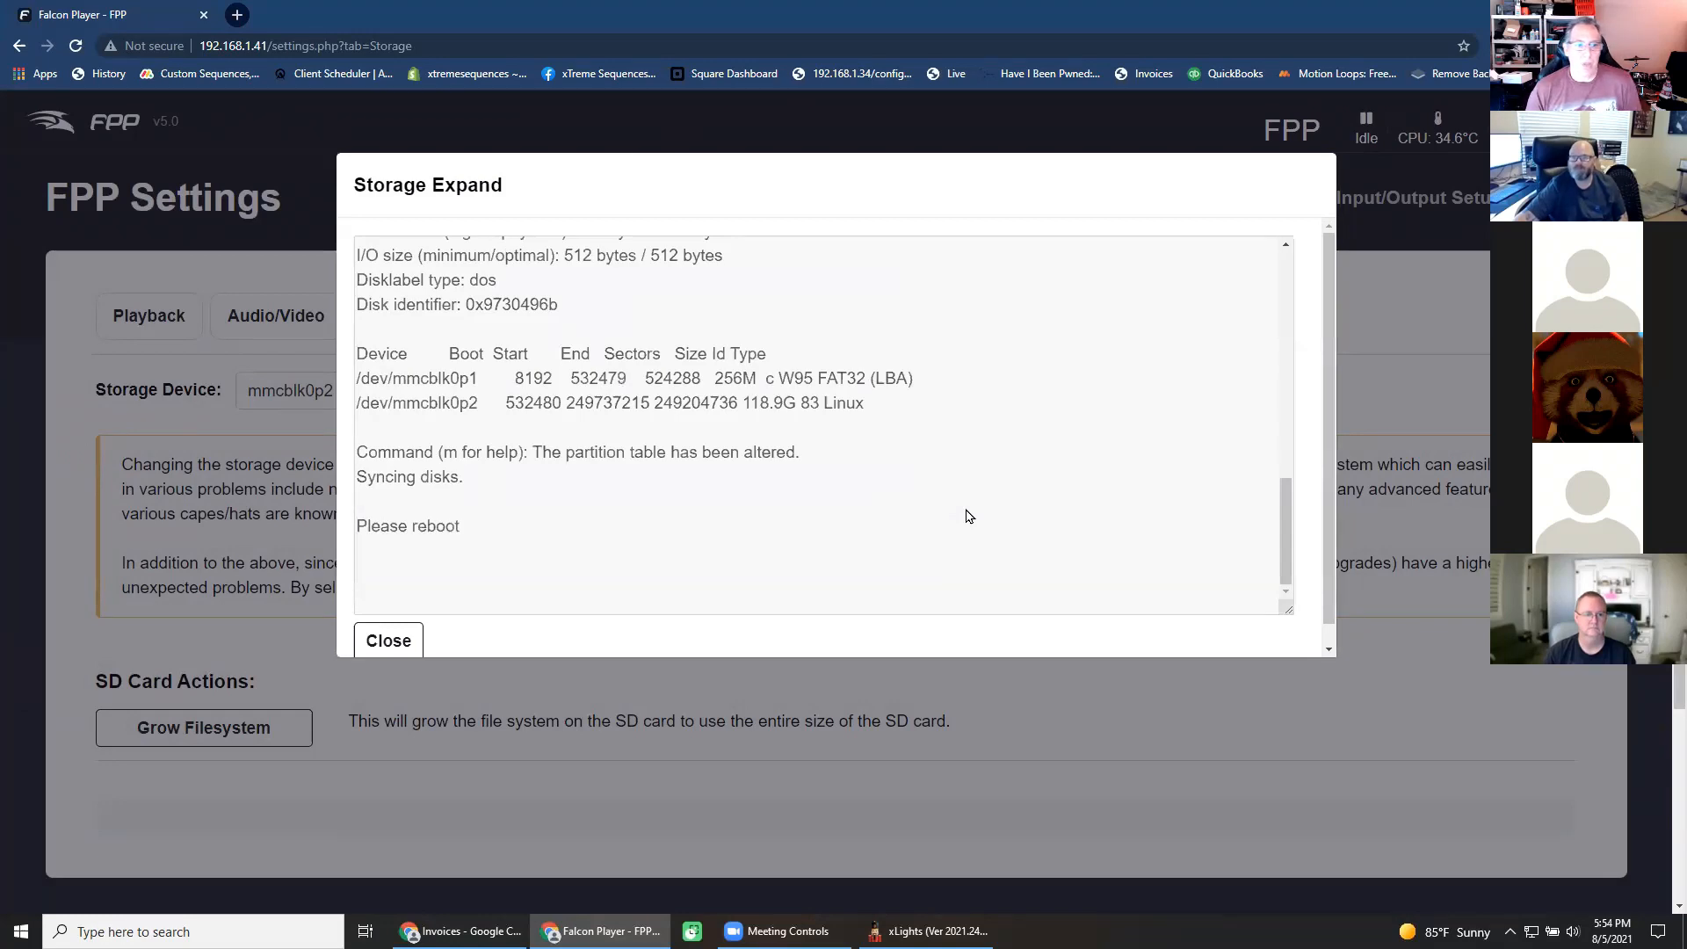
scroll(976, 386, "down", 1)
left_click(388, 621)
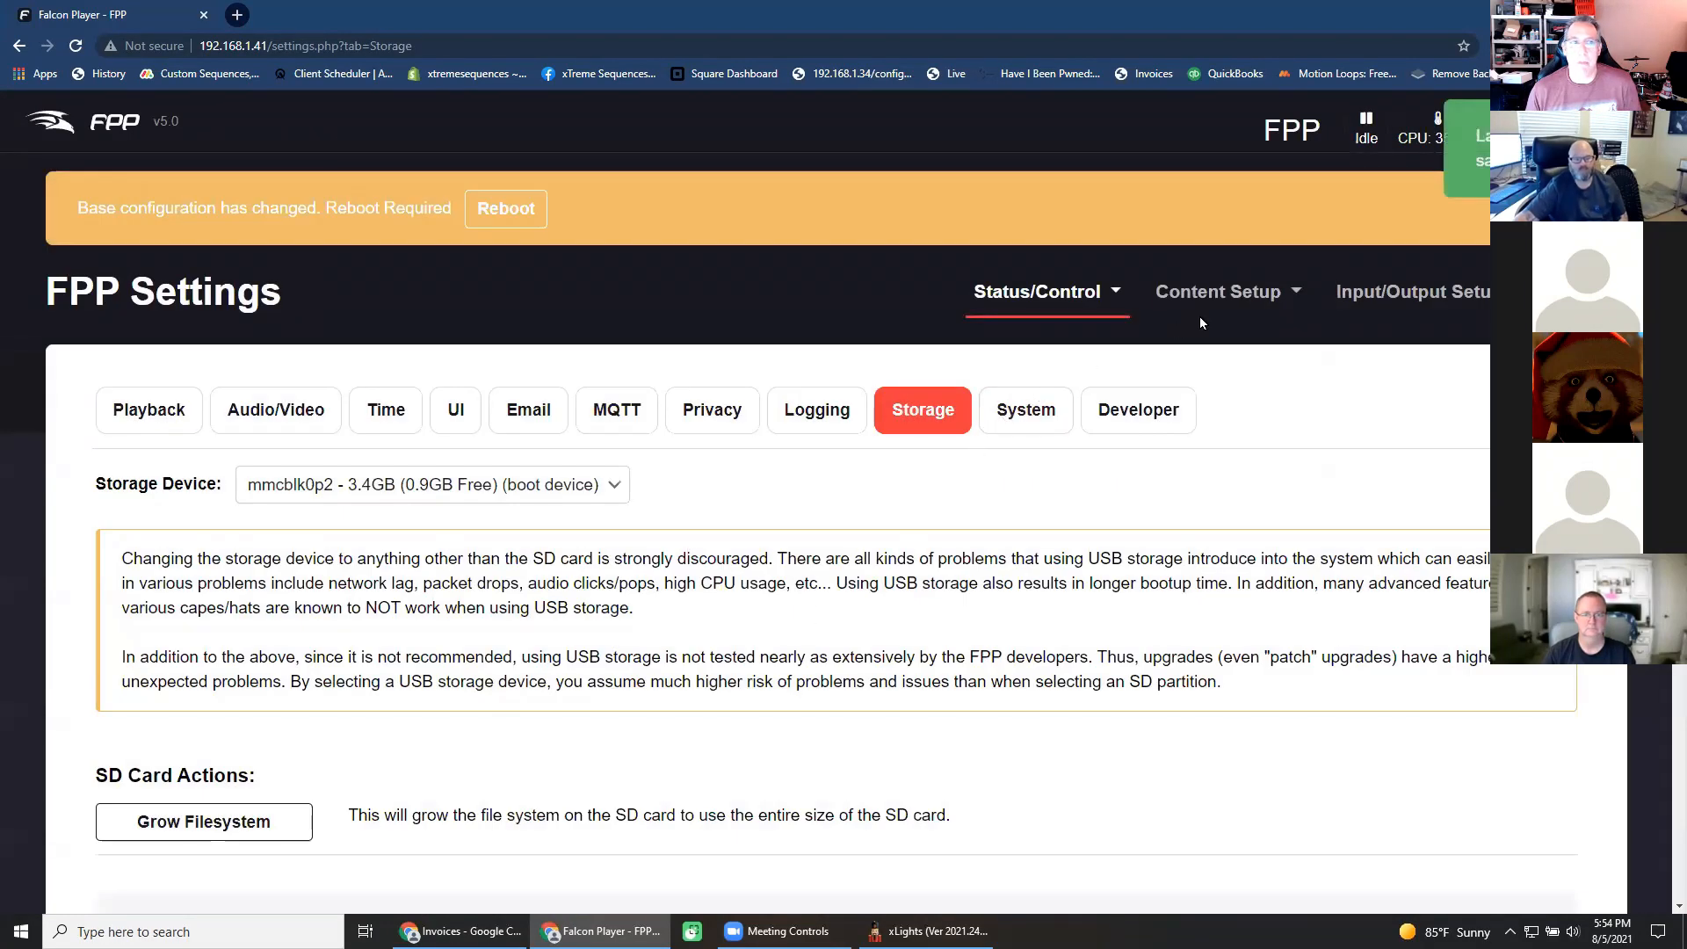
Reboot the Falcon Player and confirm the restart.
left_click(506, 208)
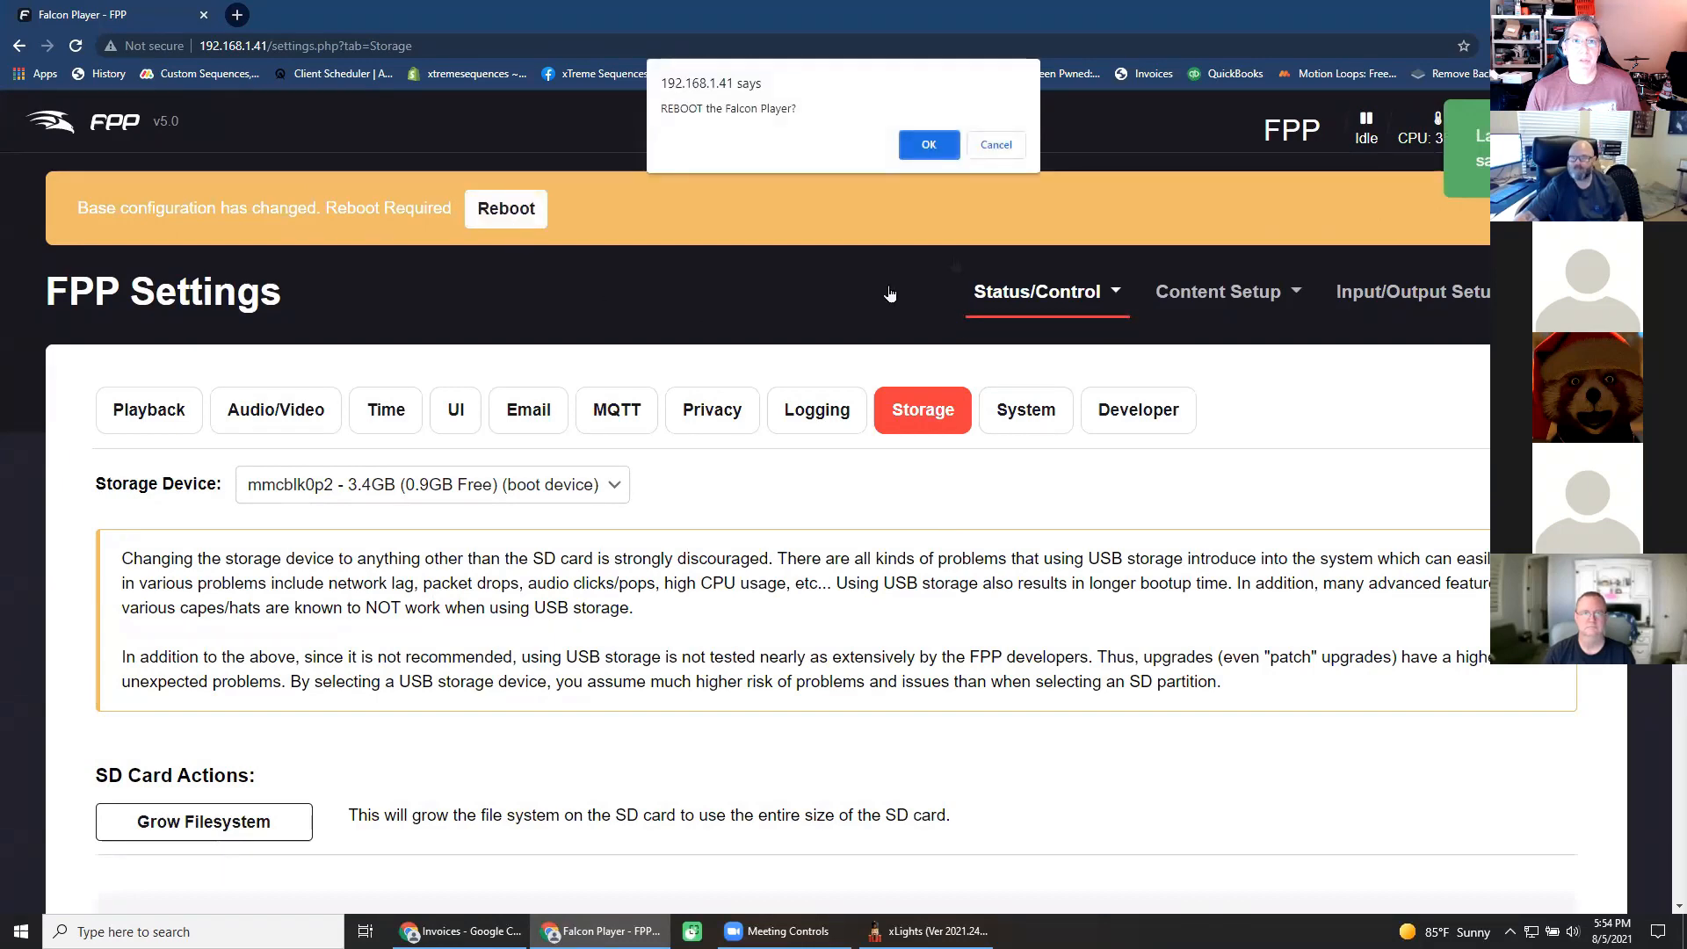
left_click(929, 144)
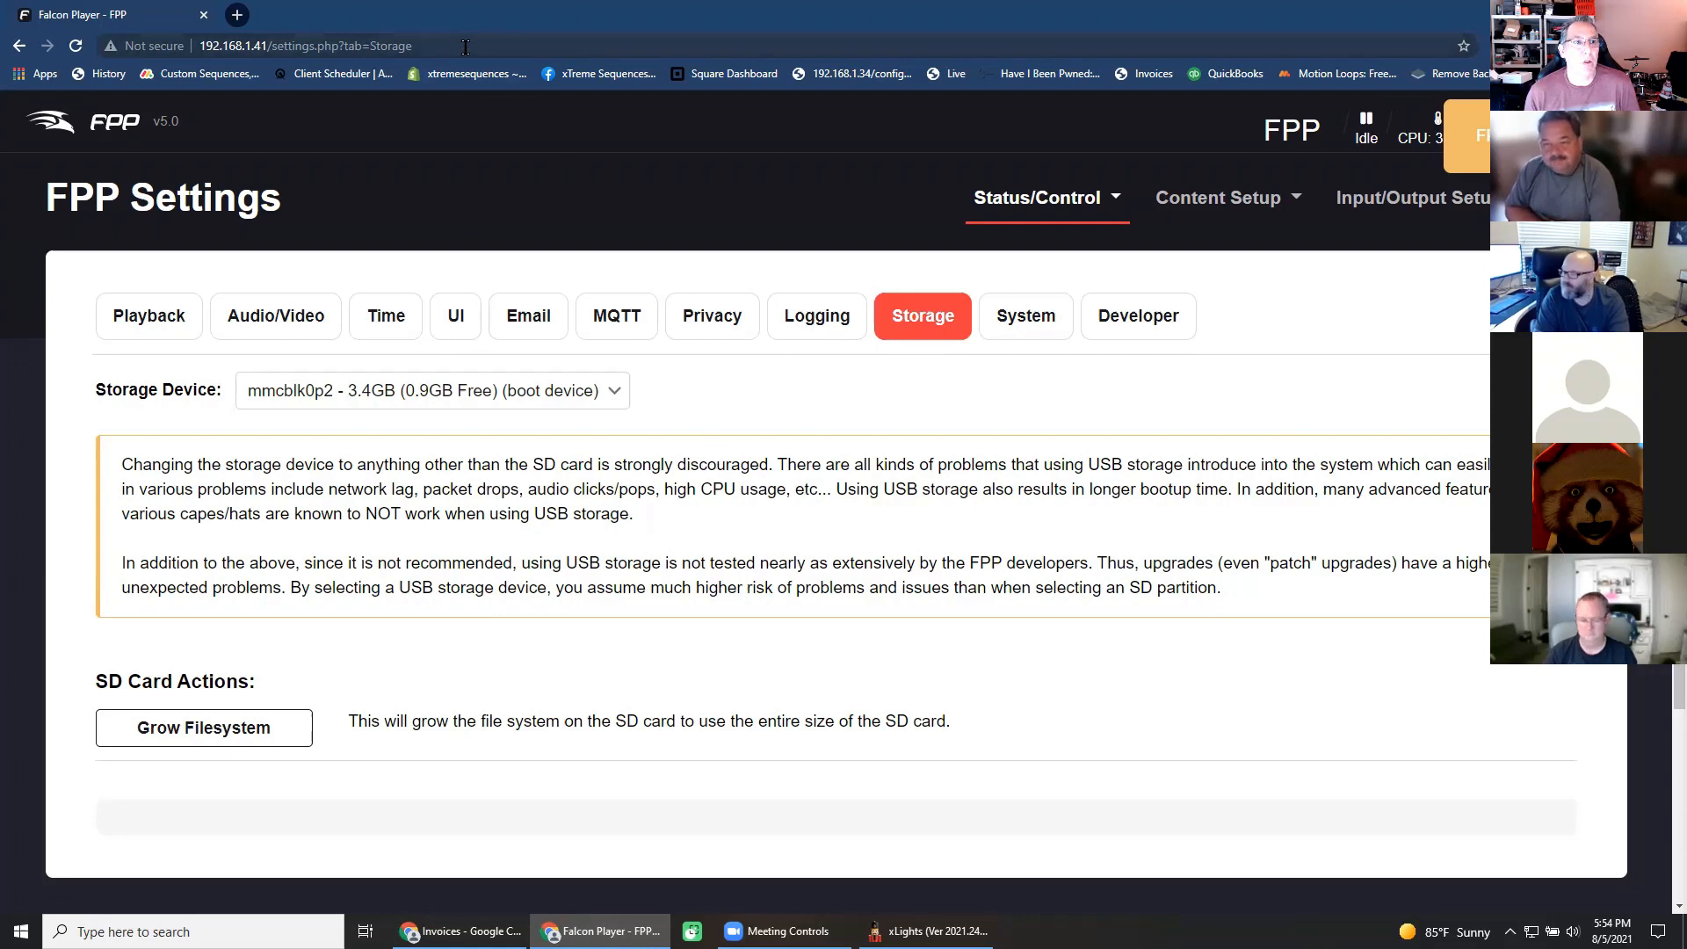
Reload the Falcon Player from its base address 192.168.1.41, without the storage settings path.
left_click(269, 46)
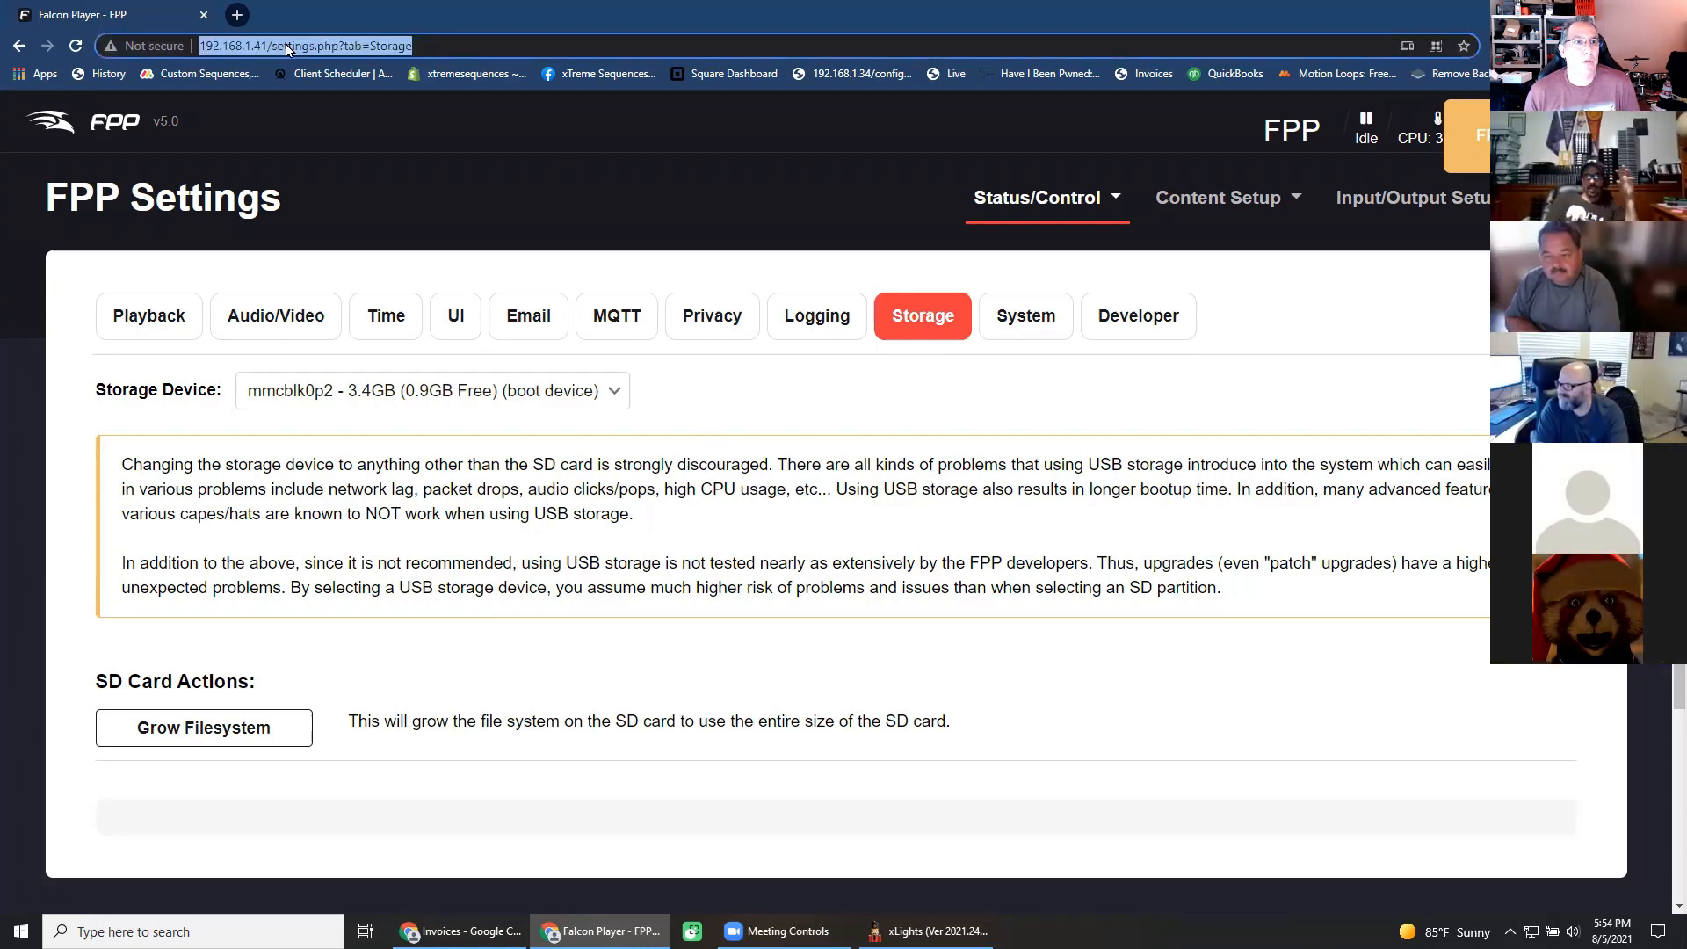
left_click_drag(268, 46, 689, 42)
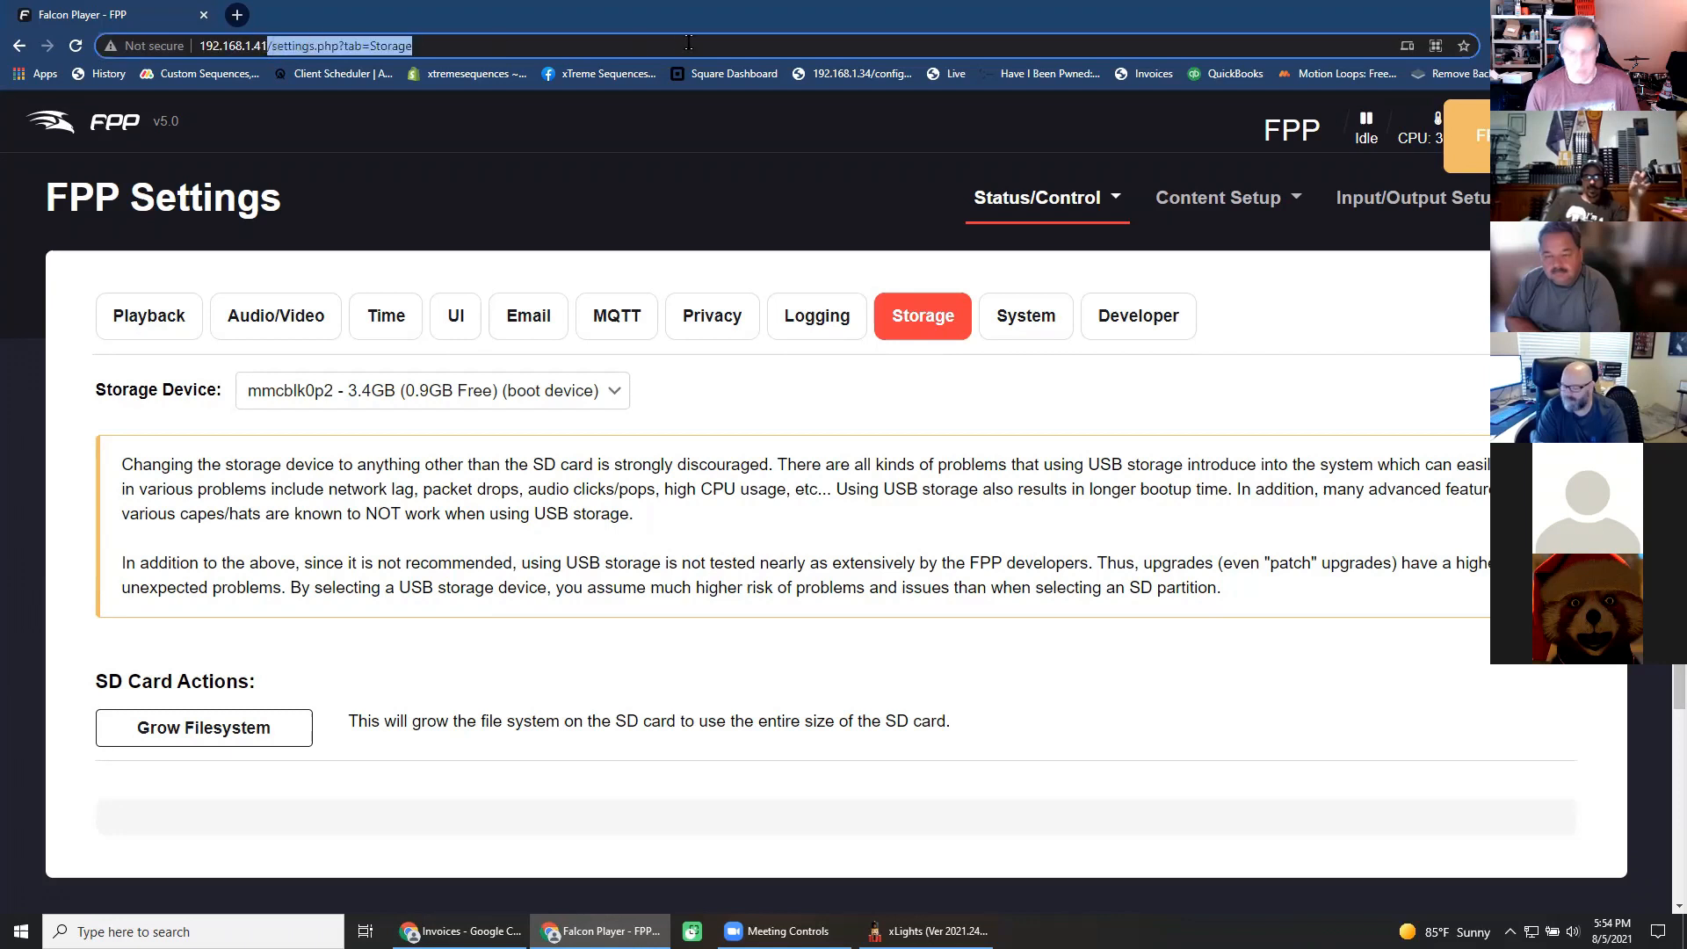
key("Delete")
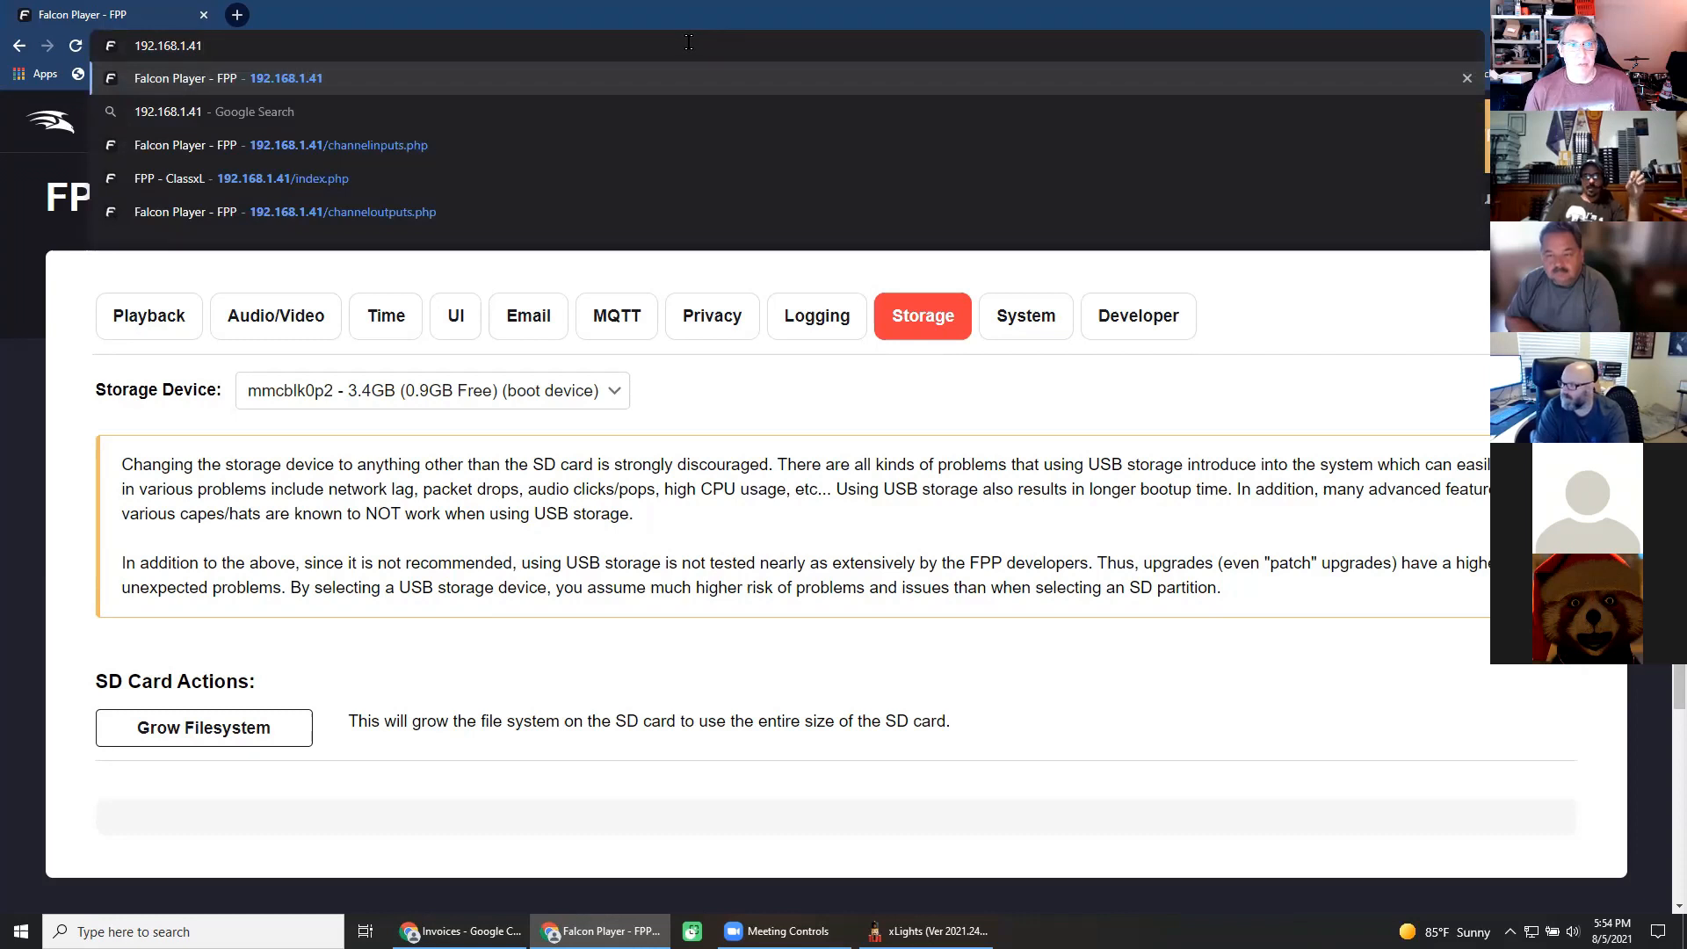
key("Return")
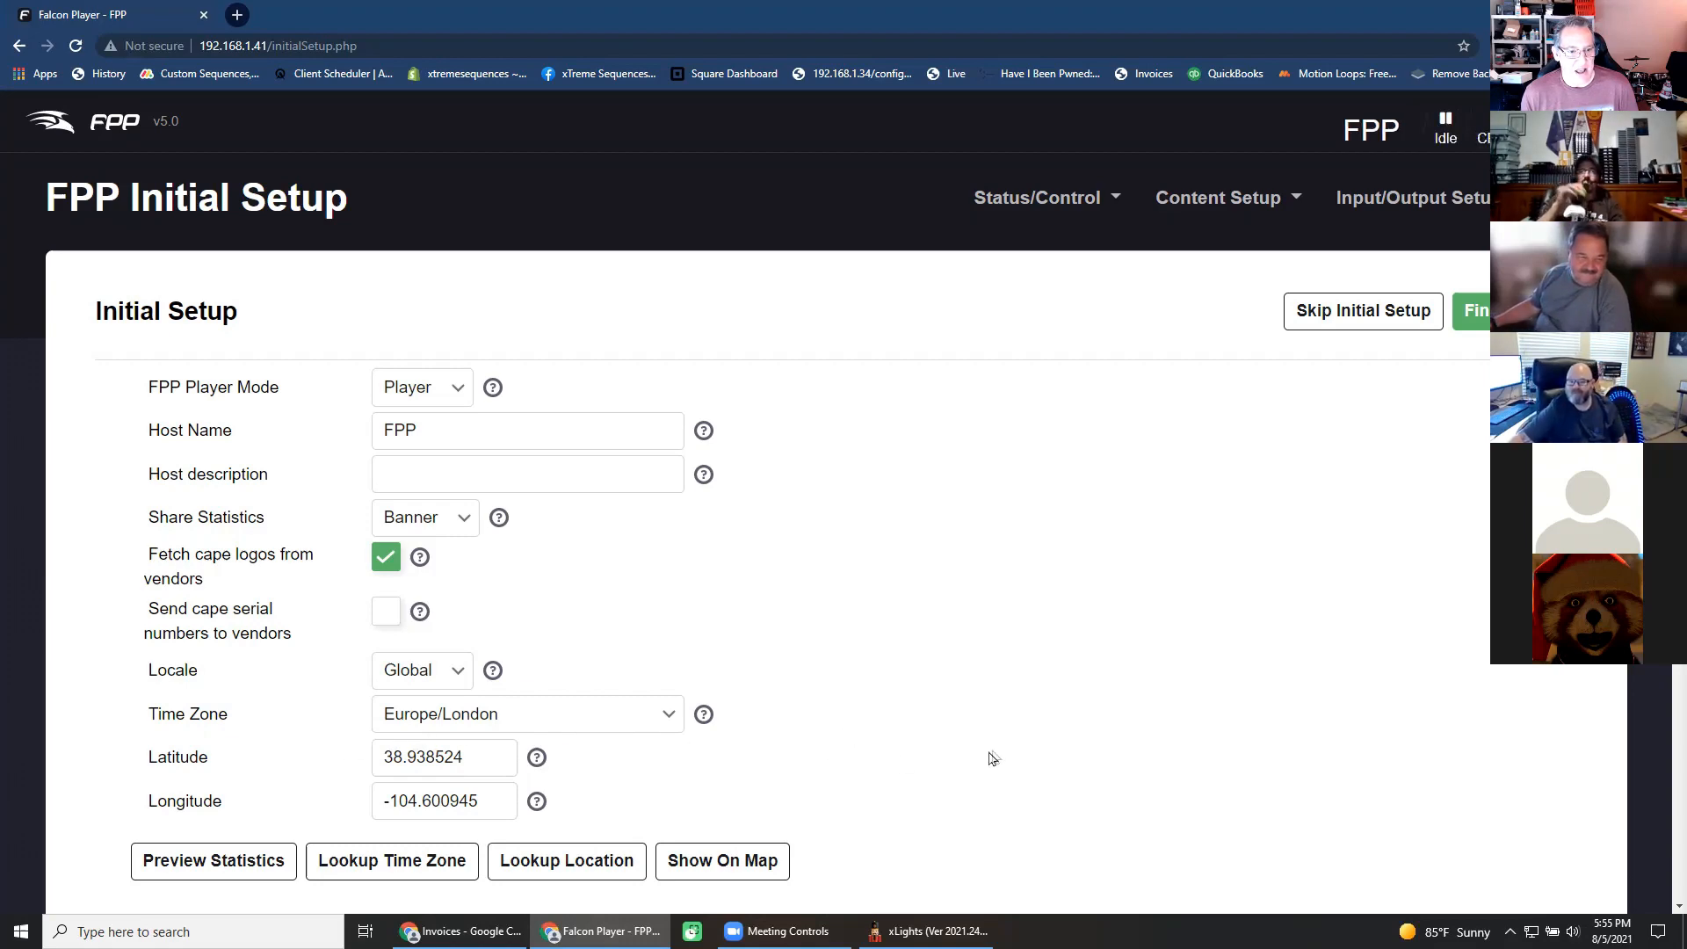
Look up the time zone automatically in the initial setup, setting it to America/Los_Angeles.
scroll(1010, 748, "down", 3)
left_click(404, 588)
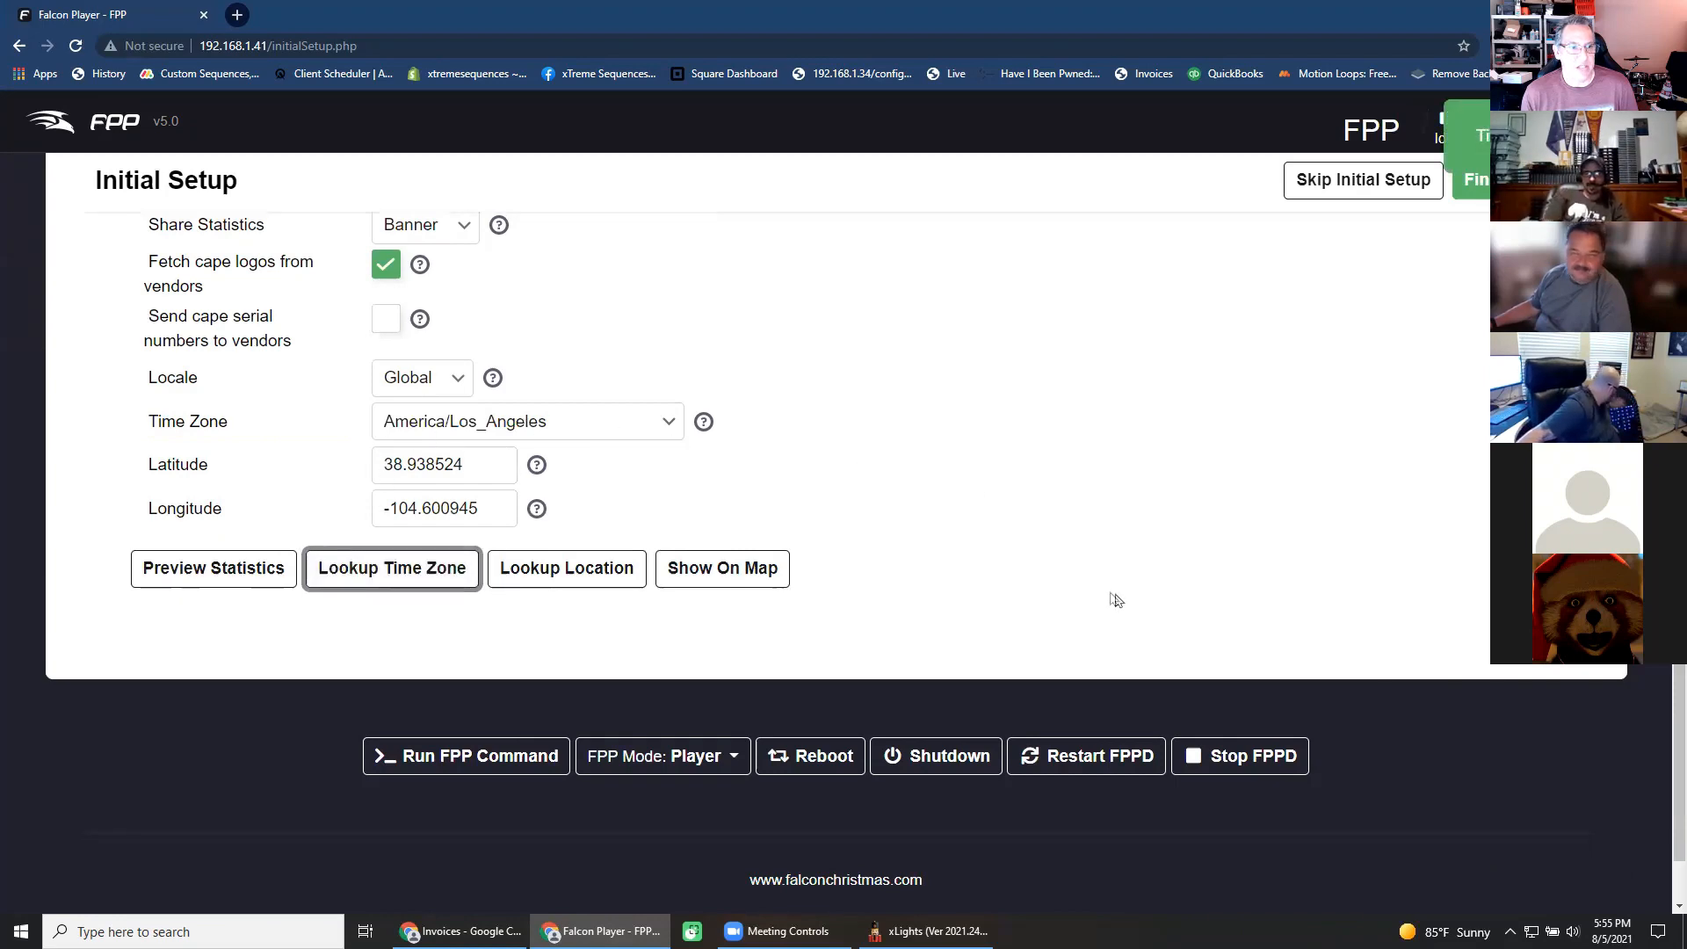
scroll(1050, 559, "up", 3)
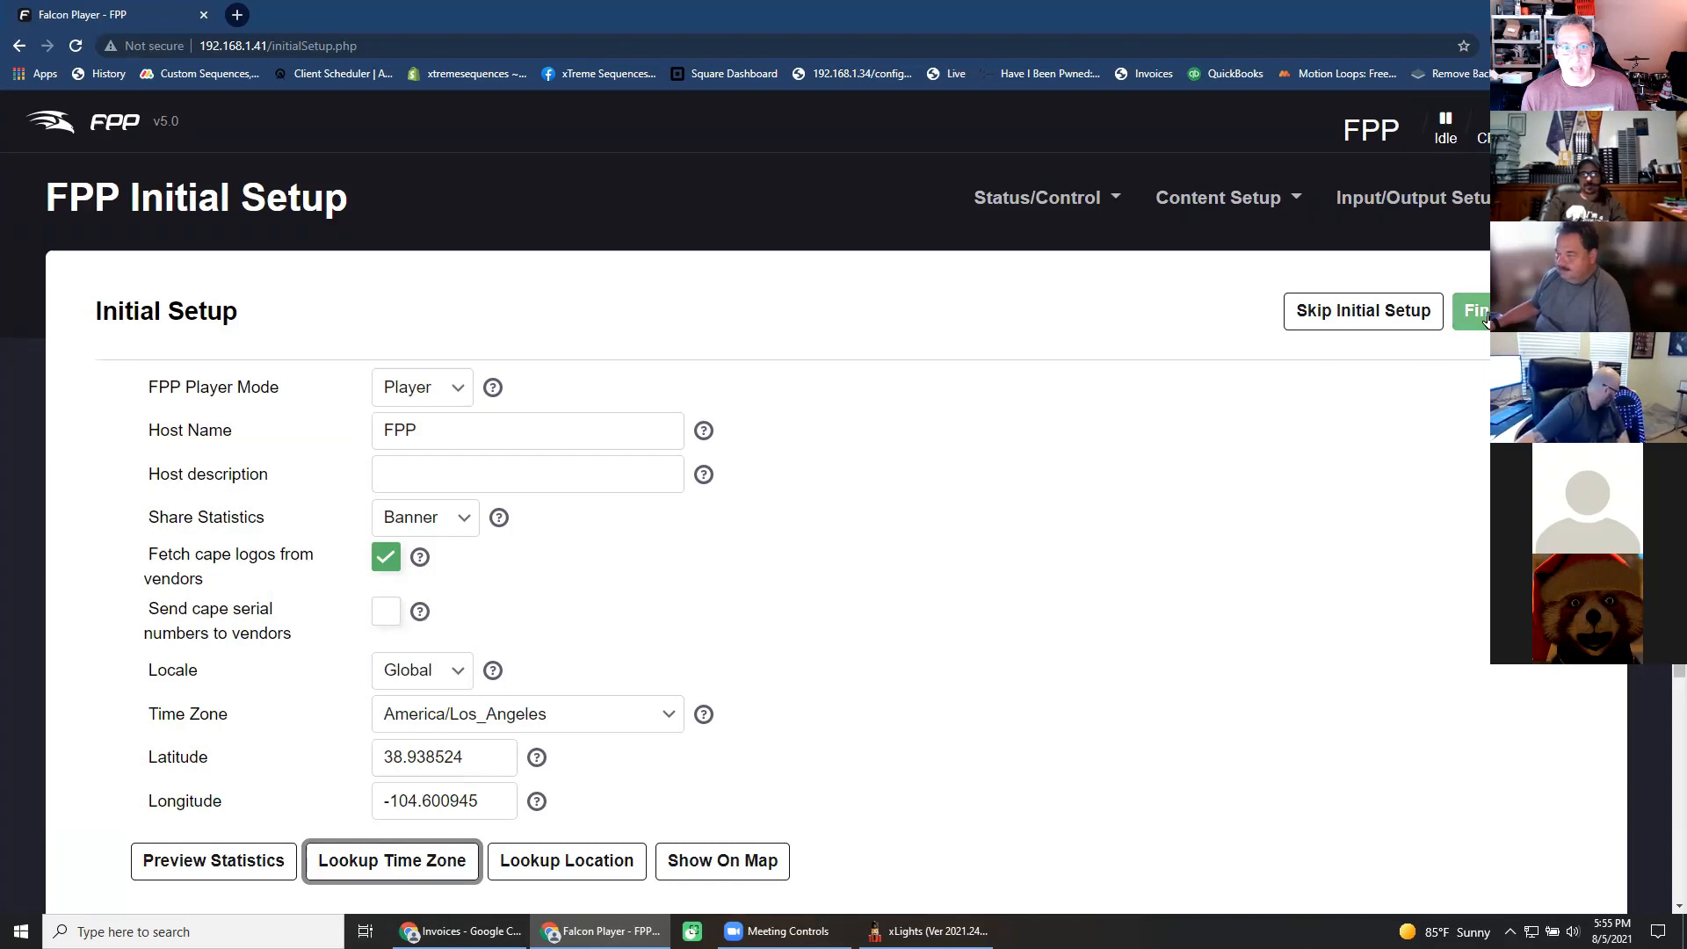
Review the available FPP player modes in the initial setup, keeping Player selected.
left_click(459, 396)
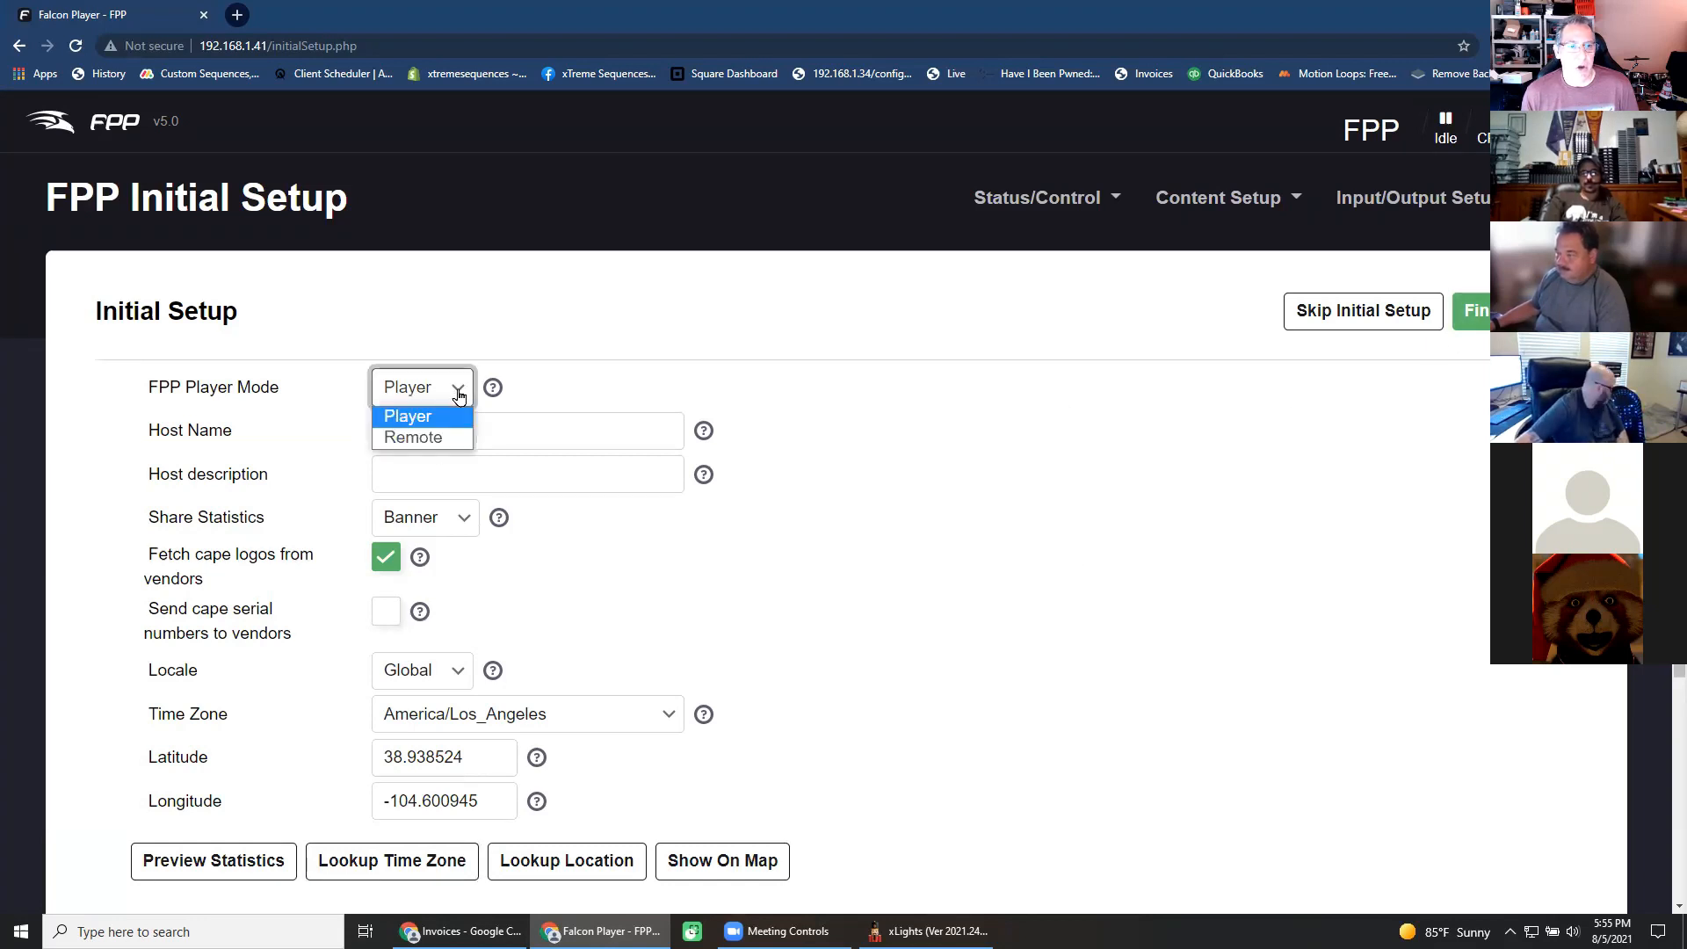
left_click(539, 388)
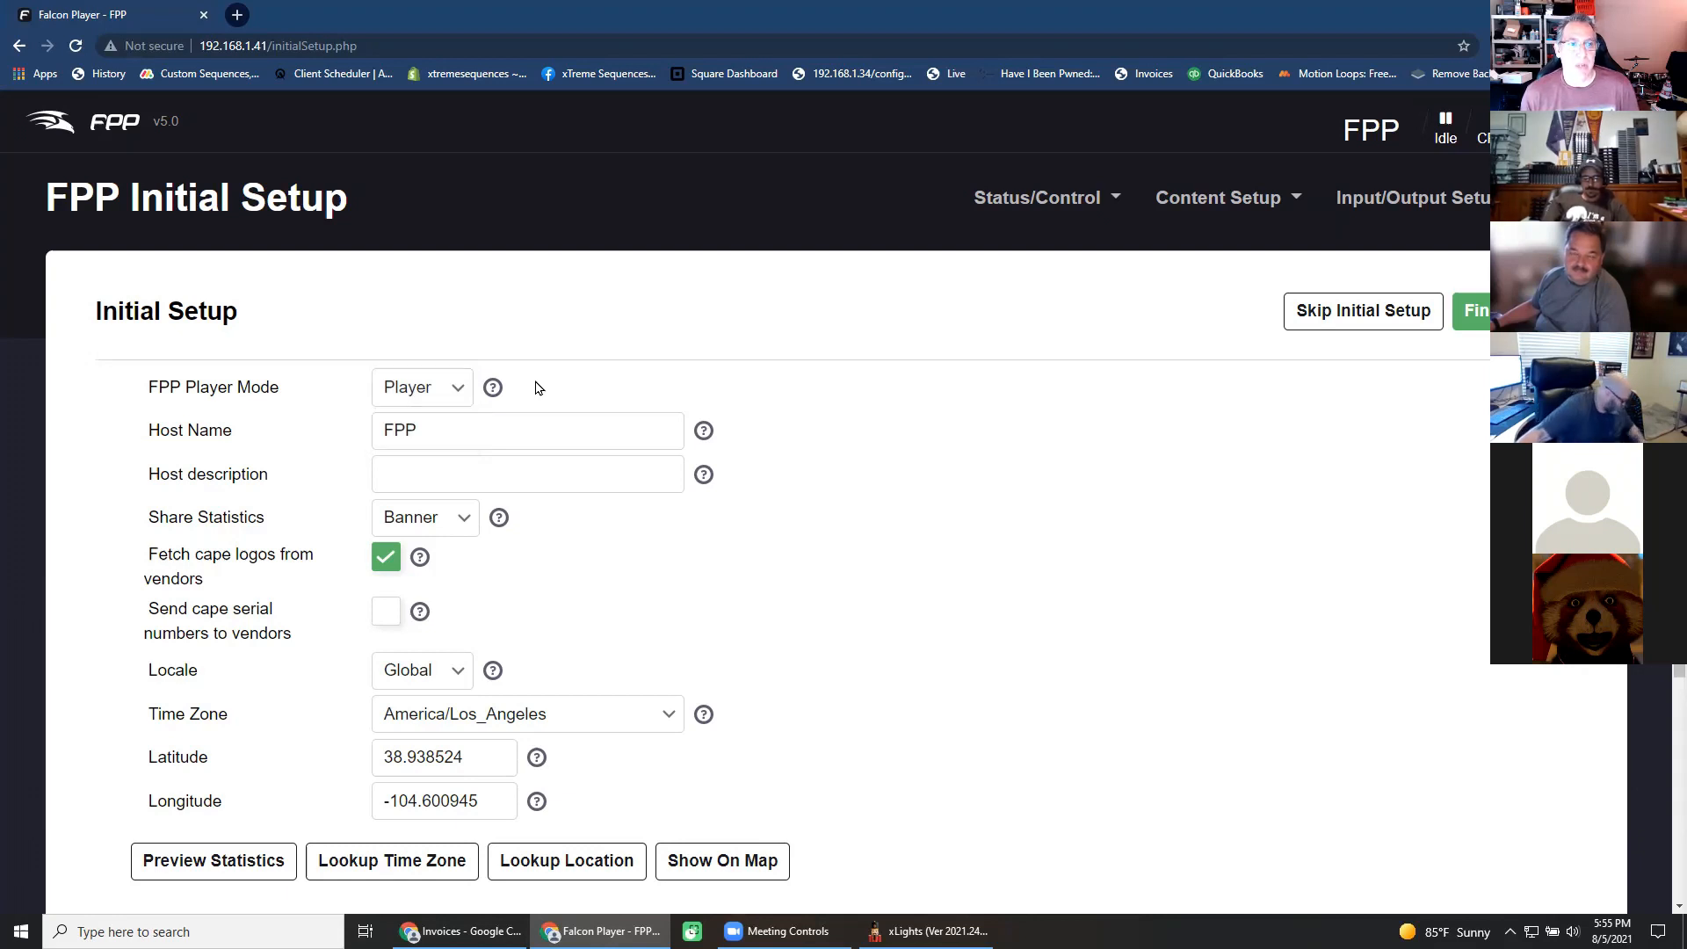
left_click(458, 397)
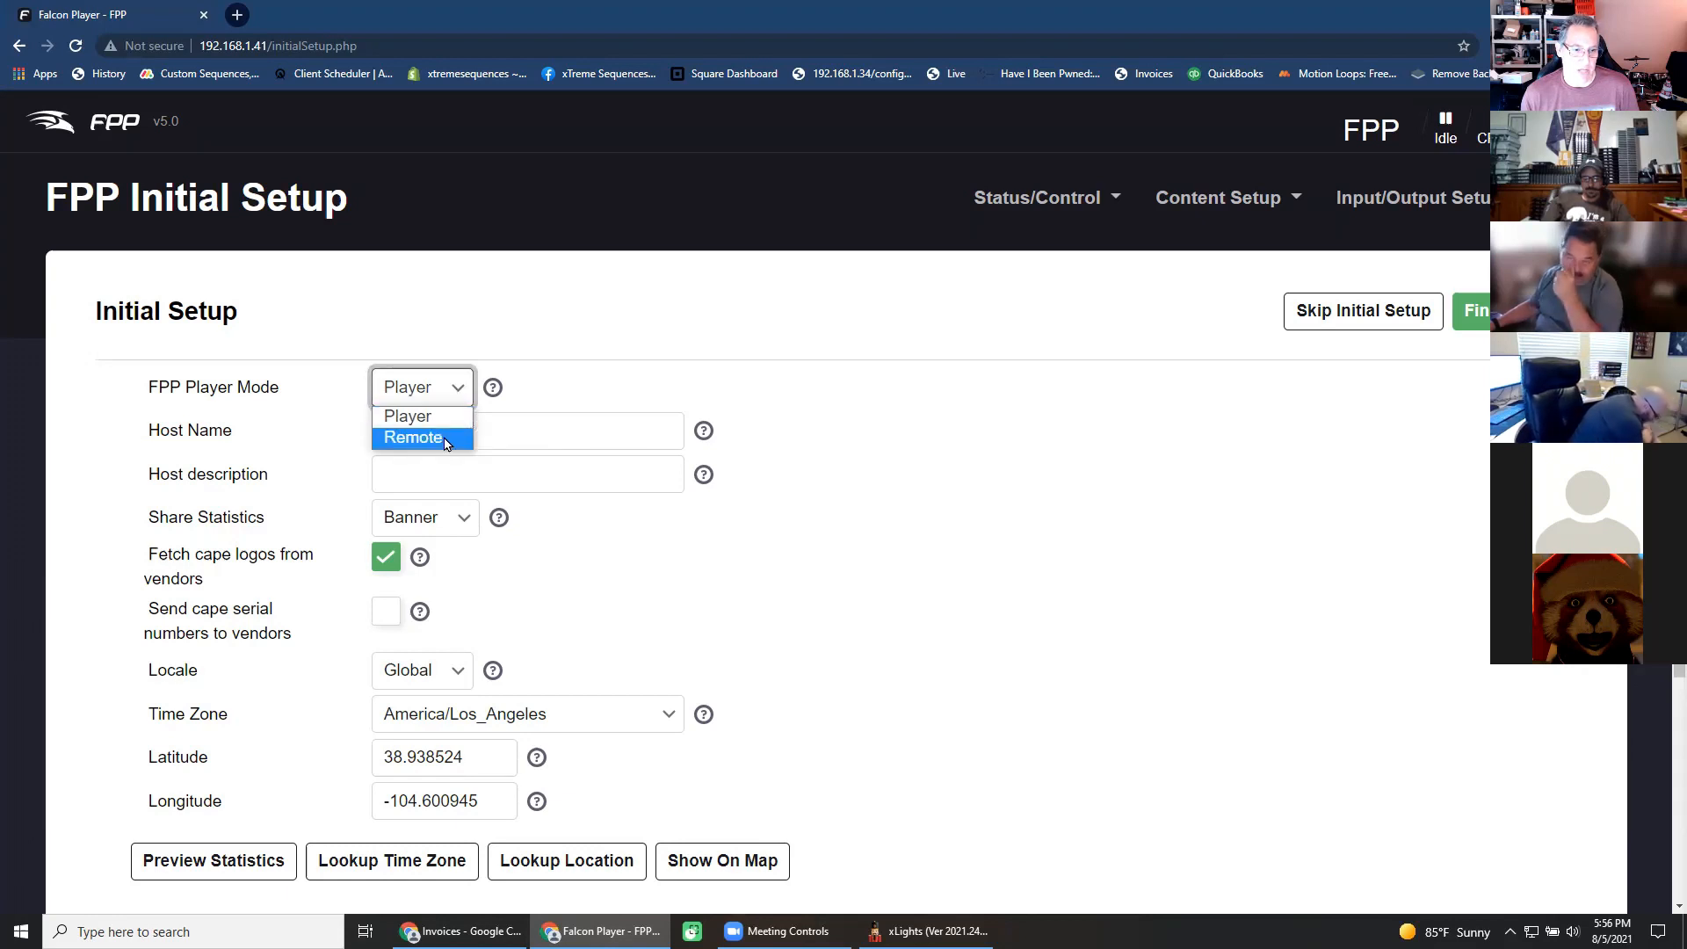
left_click(555, 383)
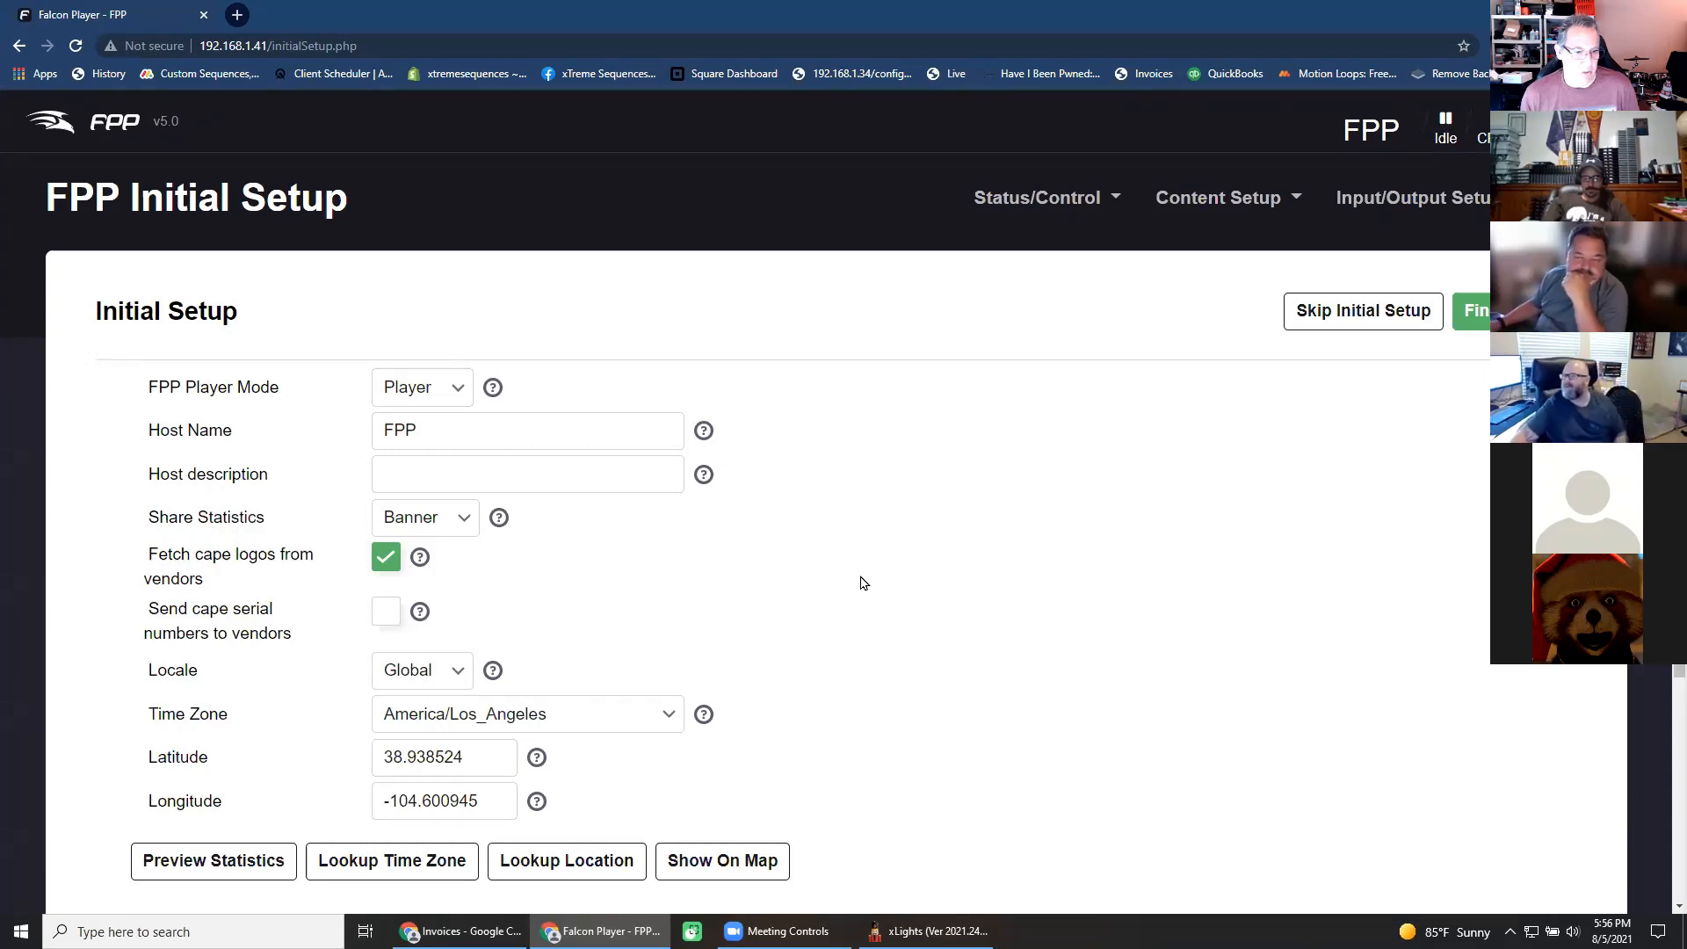
Finish the initial setup and restart FPPD to apply the changed settings.
scroll(862, 582, "down", 3)
scroll(862, 582, "up", 3)
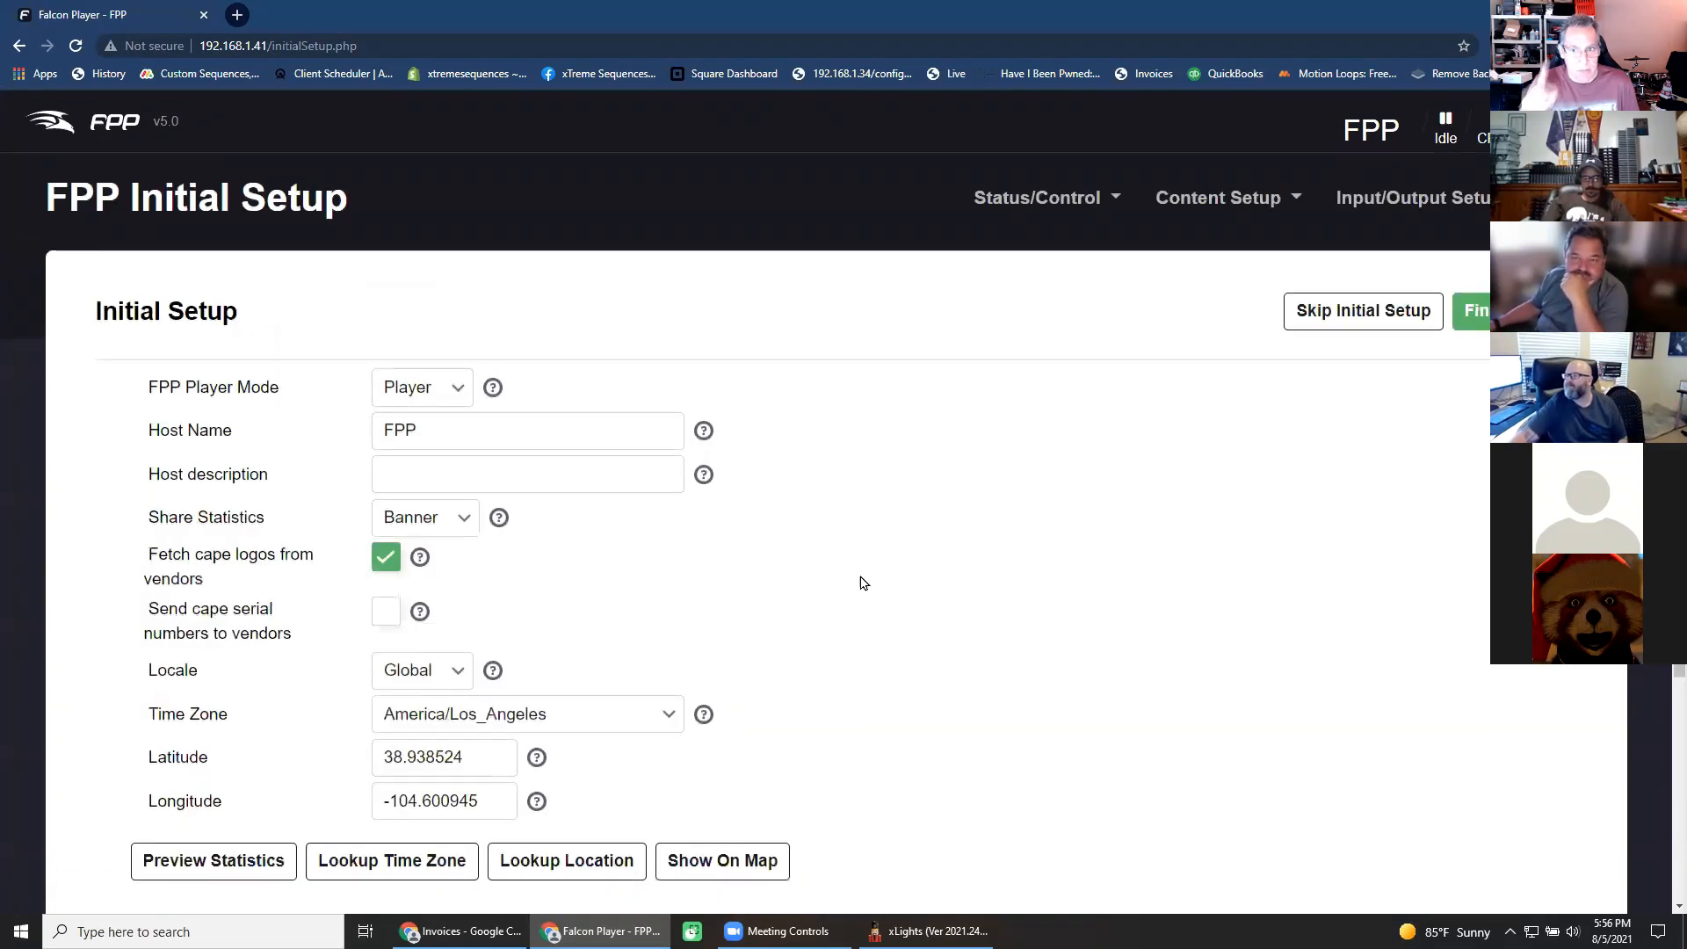
left_click(1472, 310)
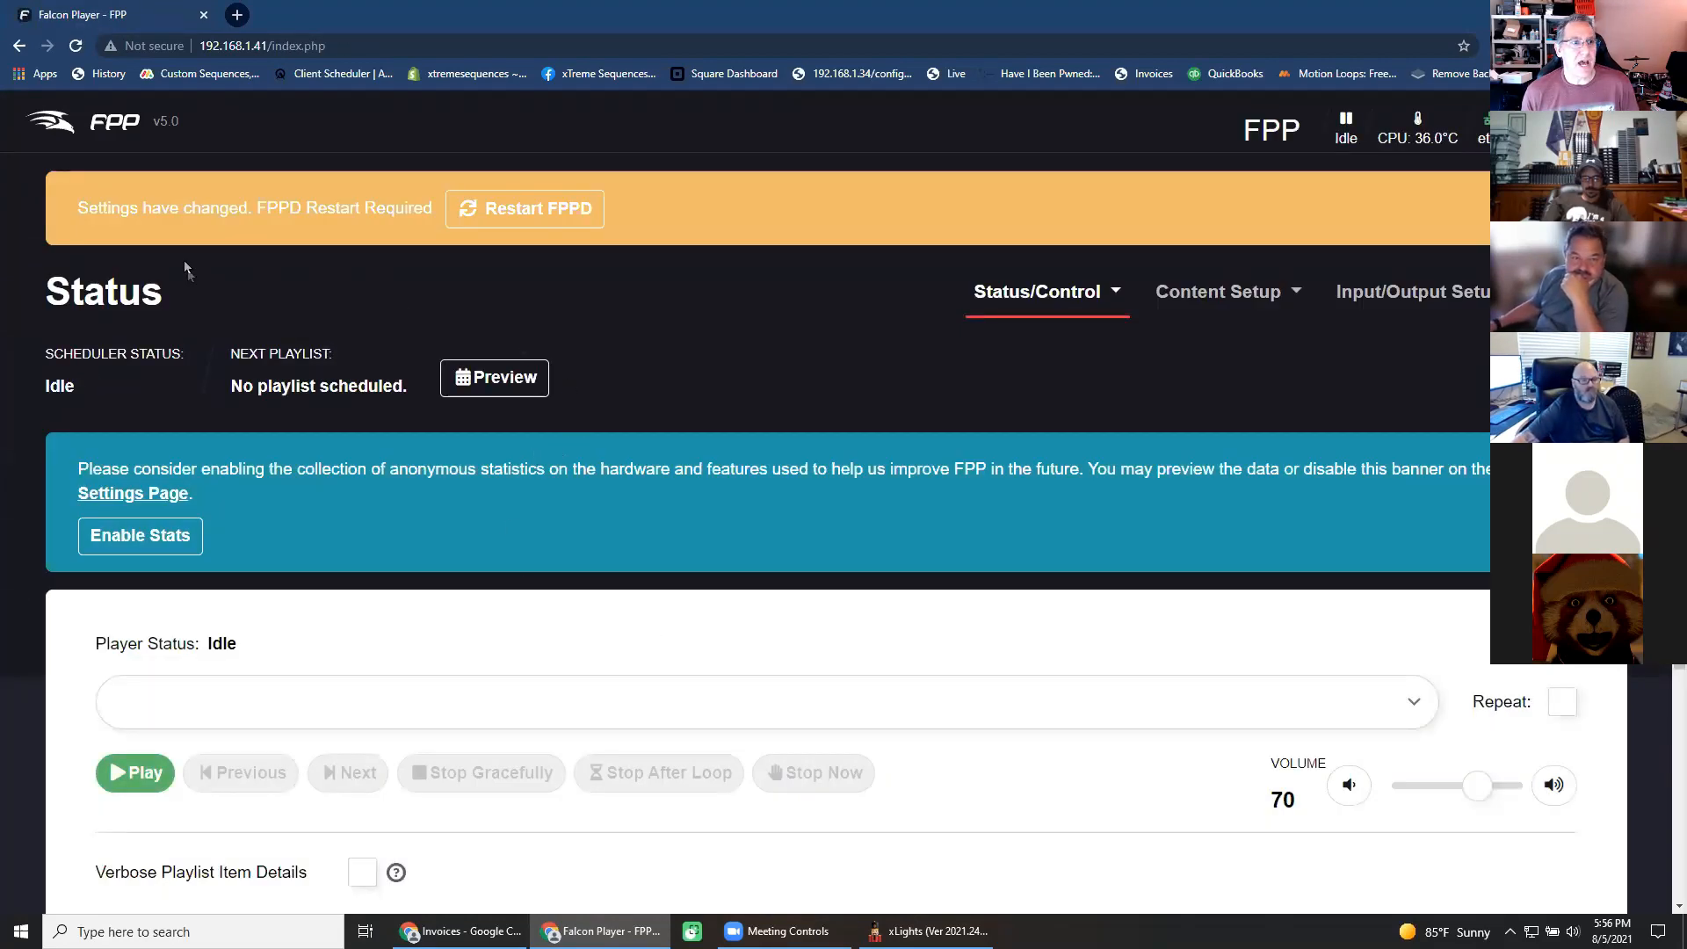
left_click(554, 218)
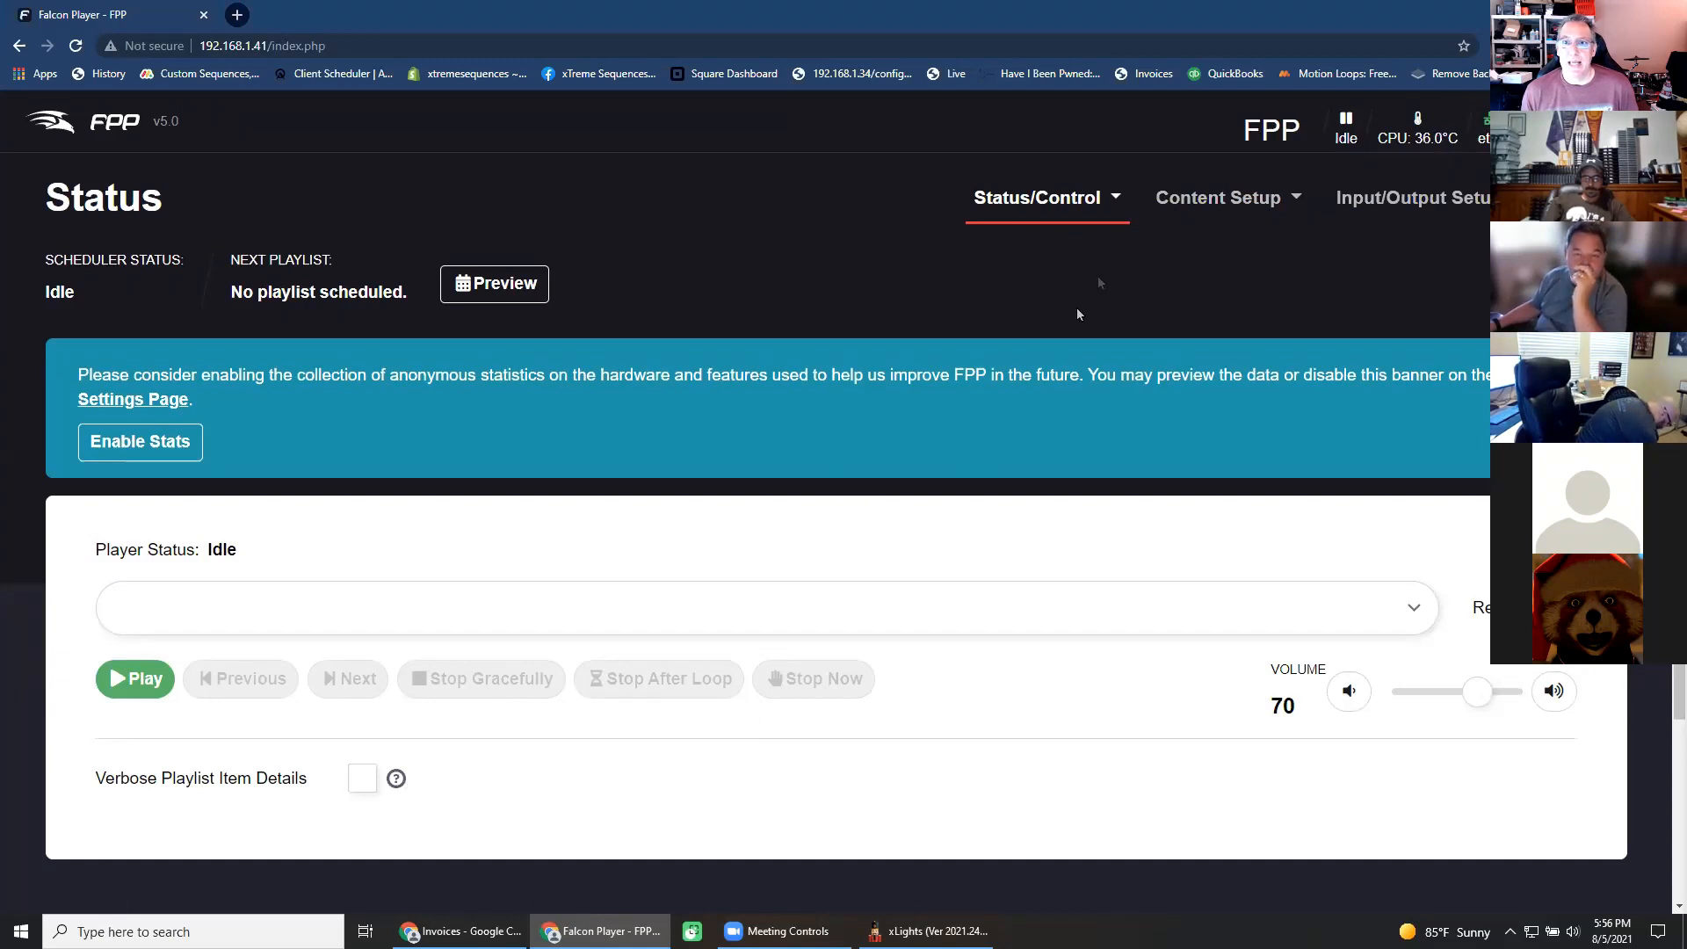
In the network configuration, make eth0 static with IP address 192.168.1.61, netmask 255.255.255.0 and gateway 192.168.1.1.
left_click(1108, 200)
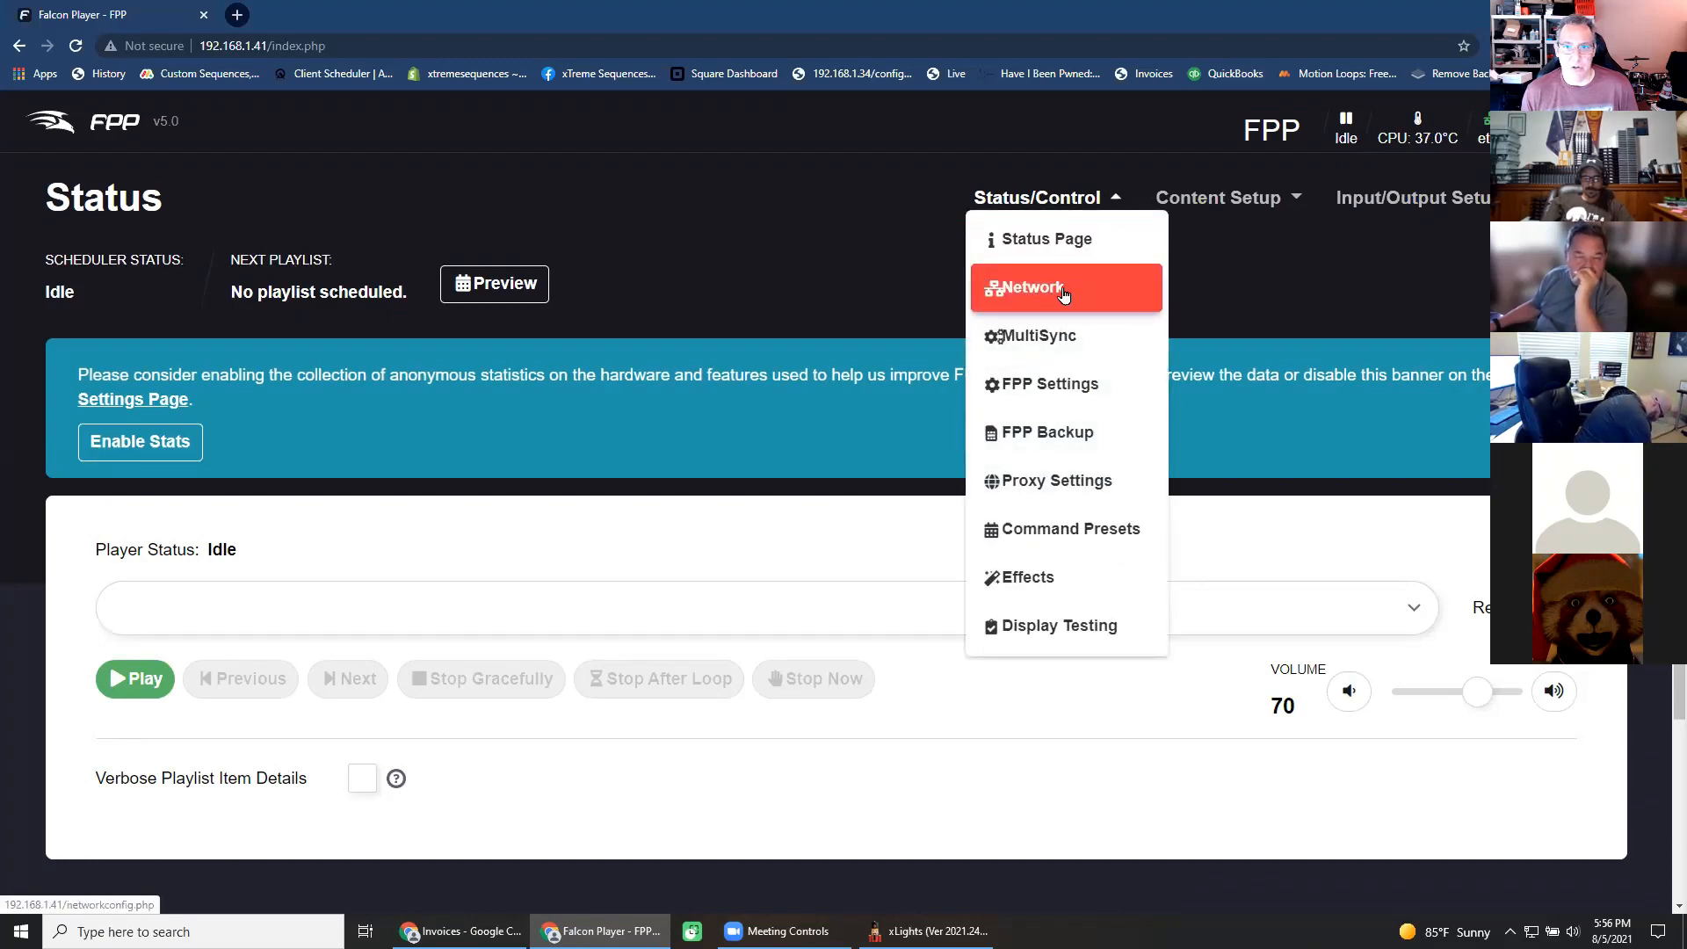
left_click(1063, 290)
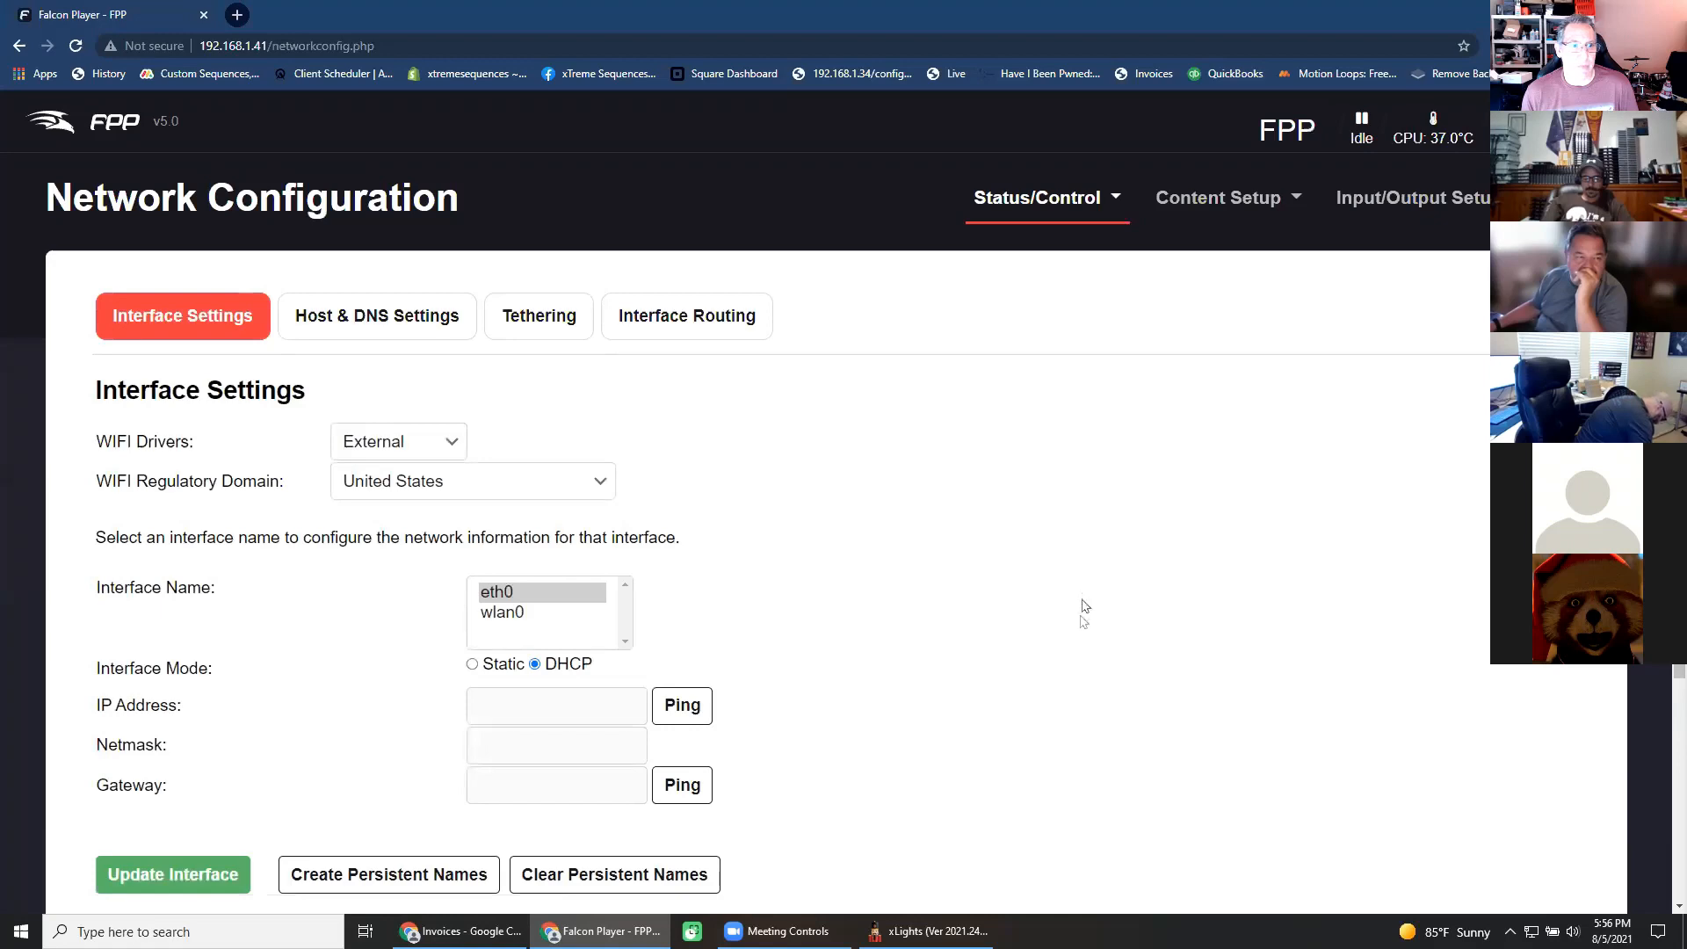
scroll(1083, 637, "down", 3)
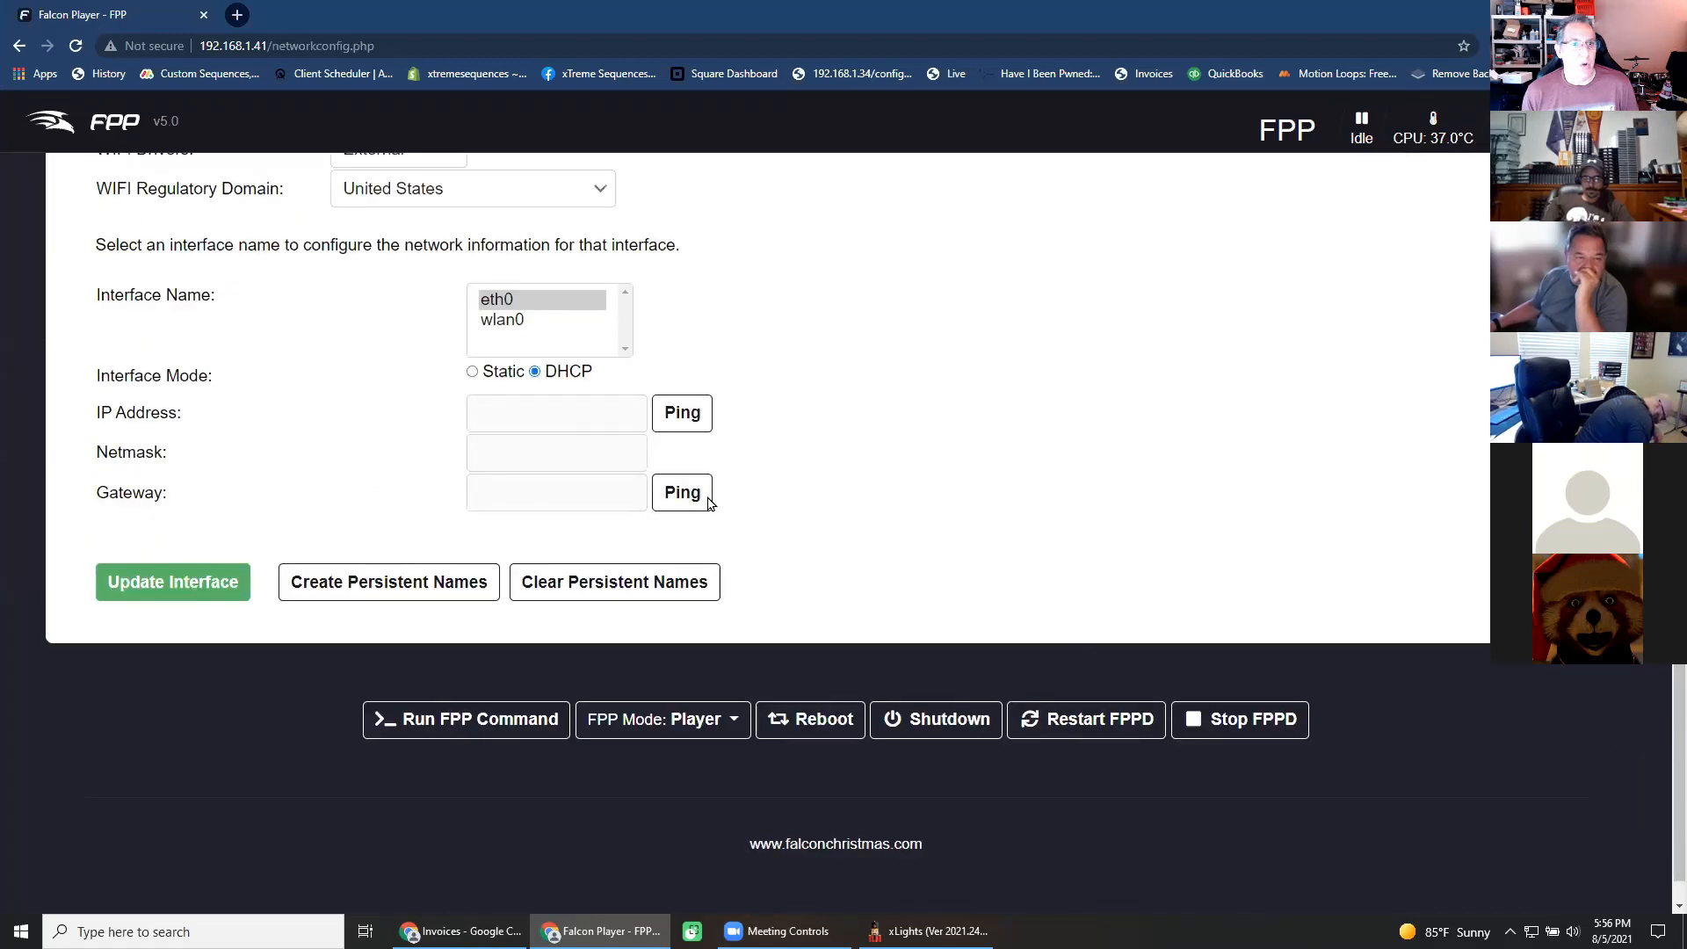
scroll(1010, 478, "up", 3)
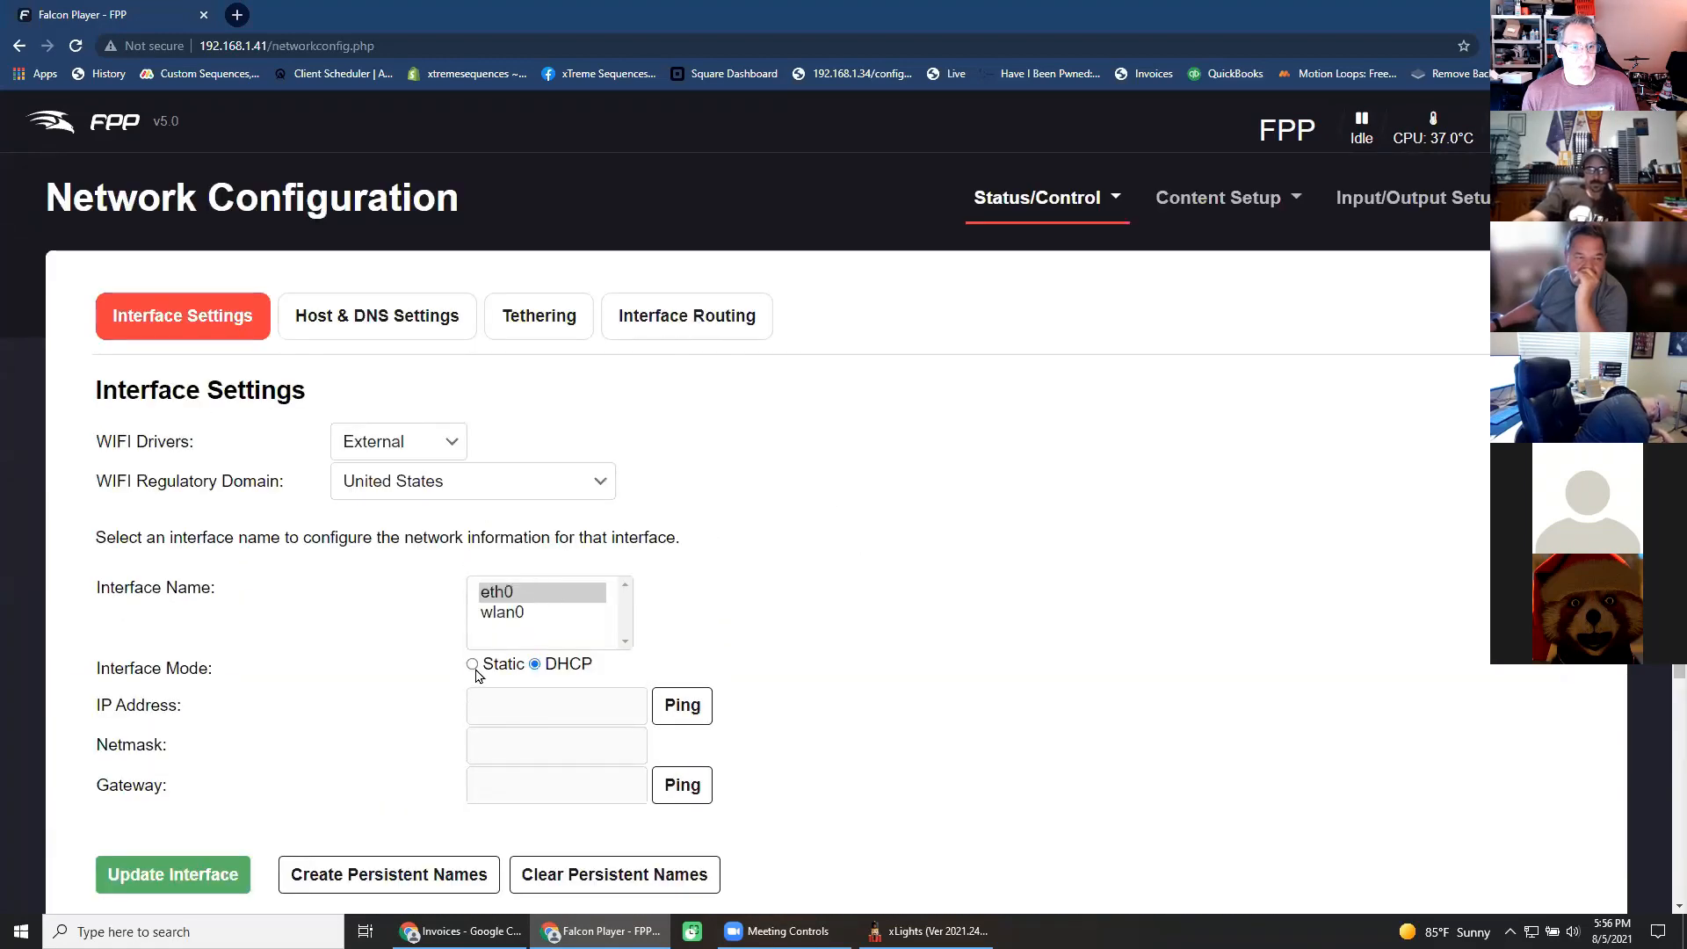
left_click(492, 703)
type("192.168.1.61")
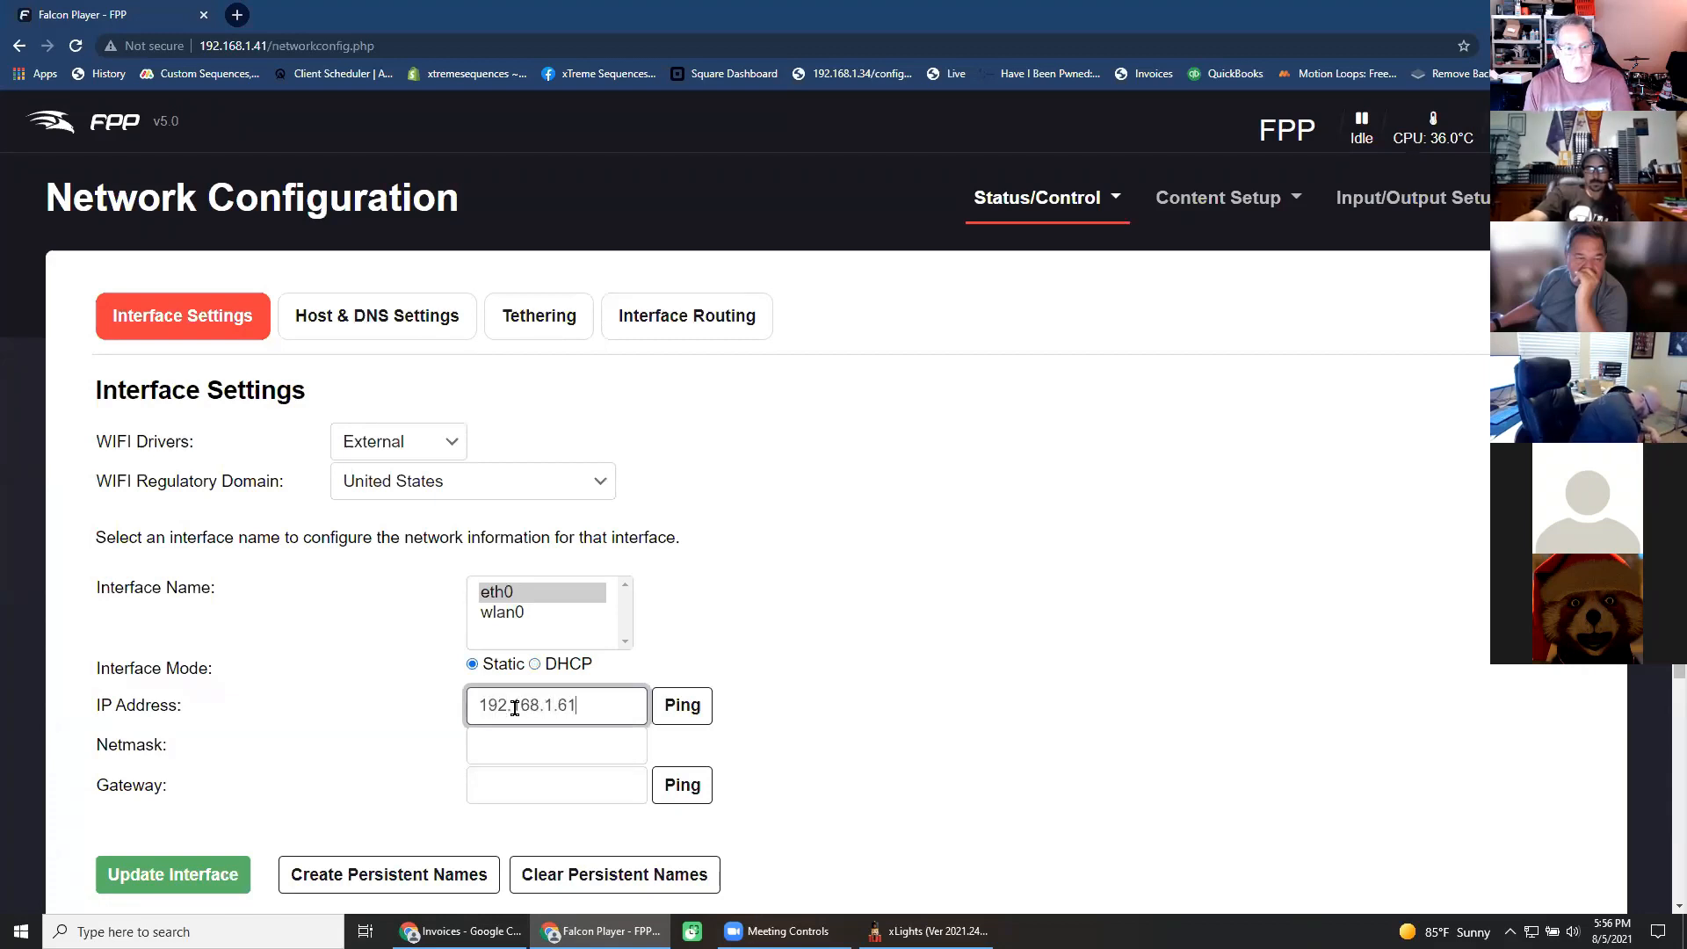
left_click(589, 738)
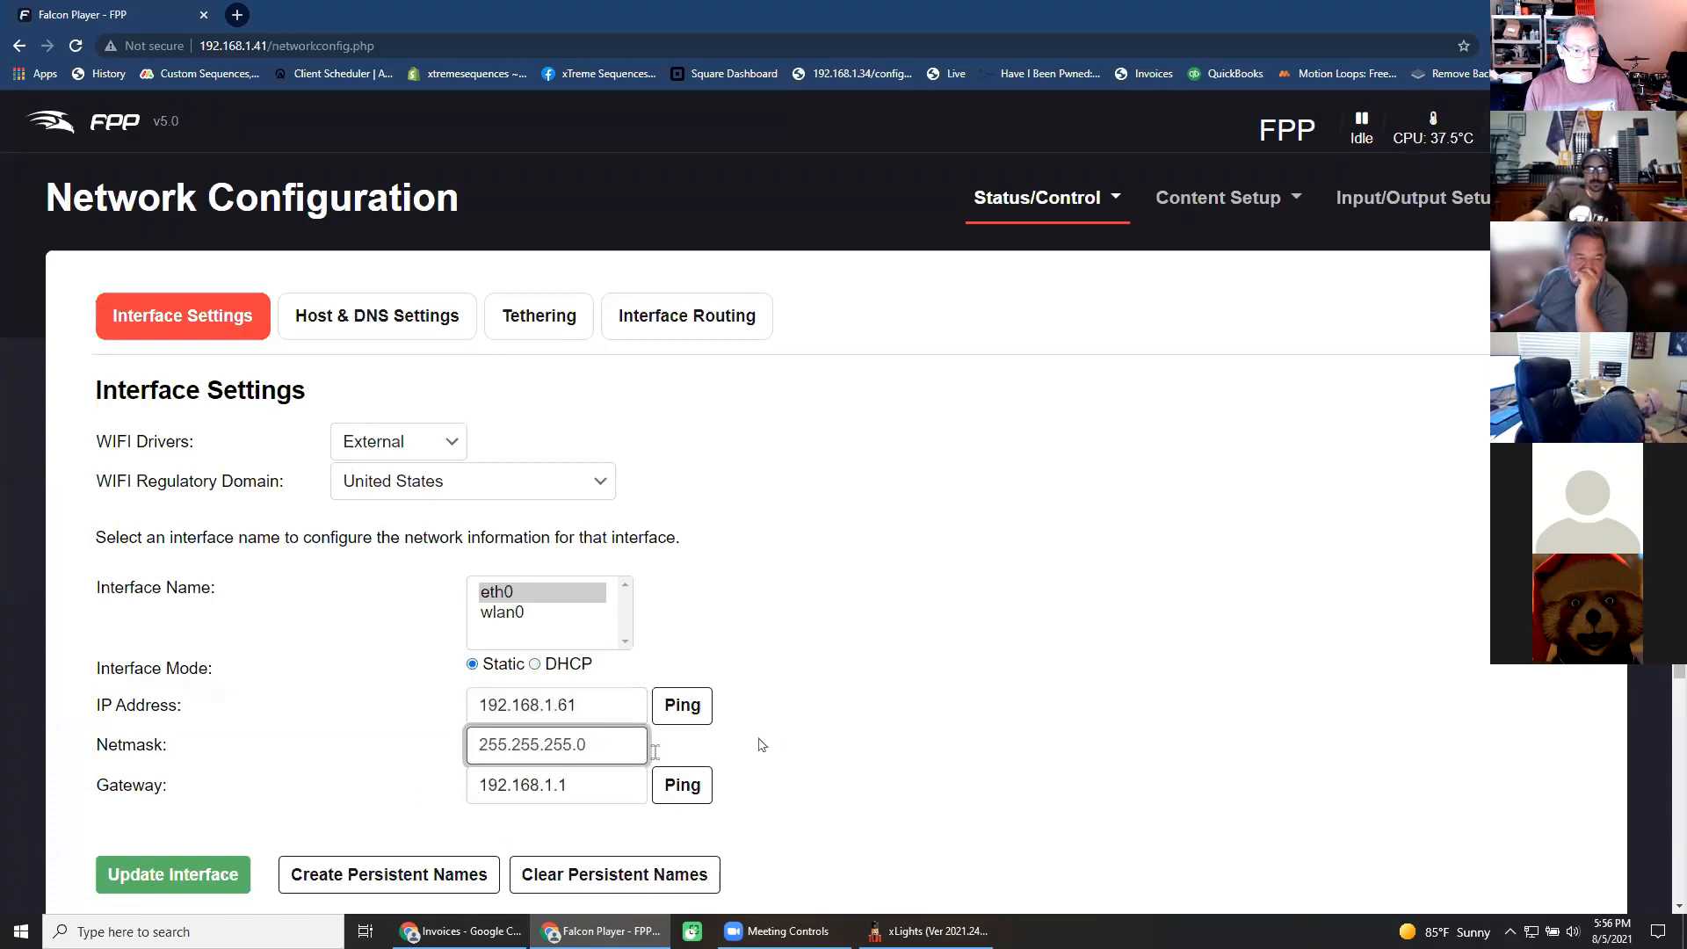
Save the updated eth0 interface settings and dismiss the DNS reminder.
scroll(655, 751, "down", 3)
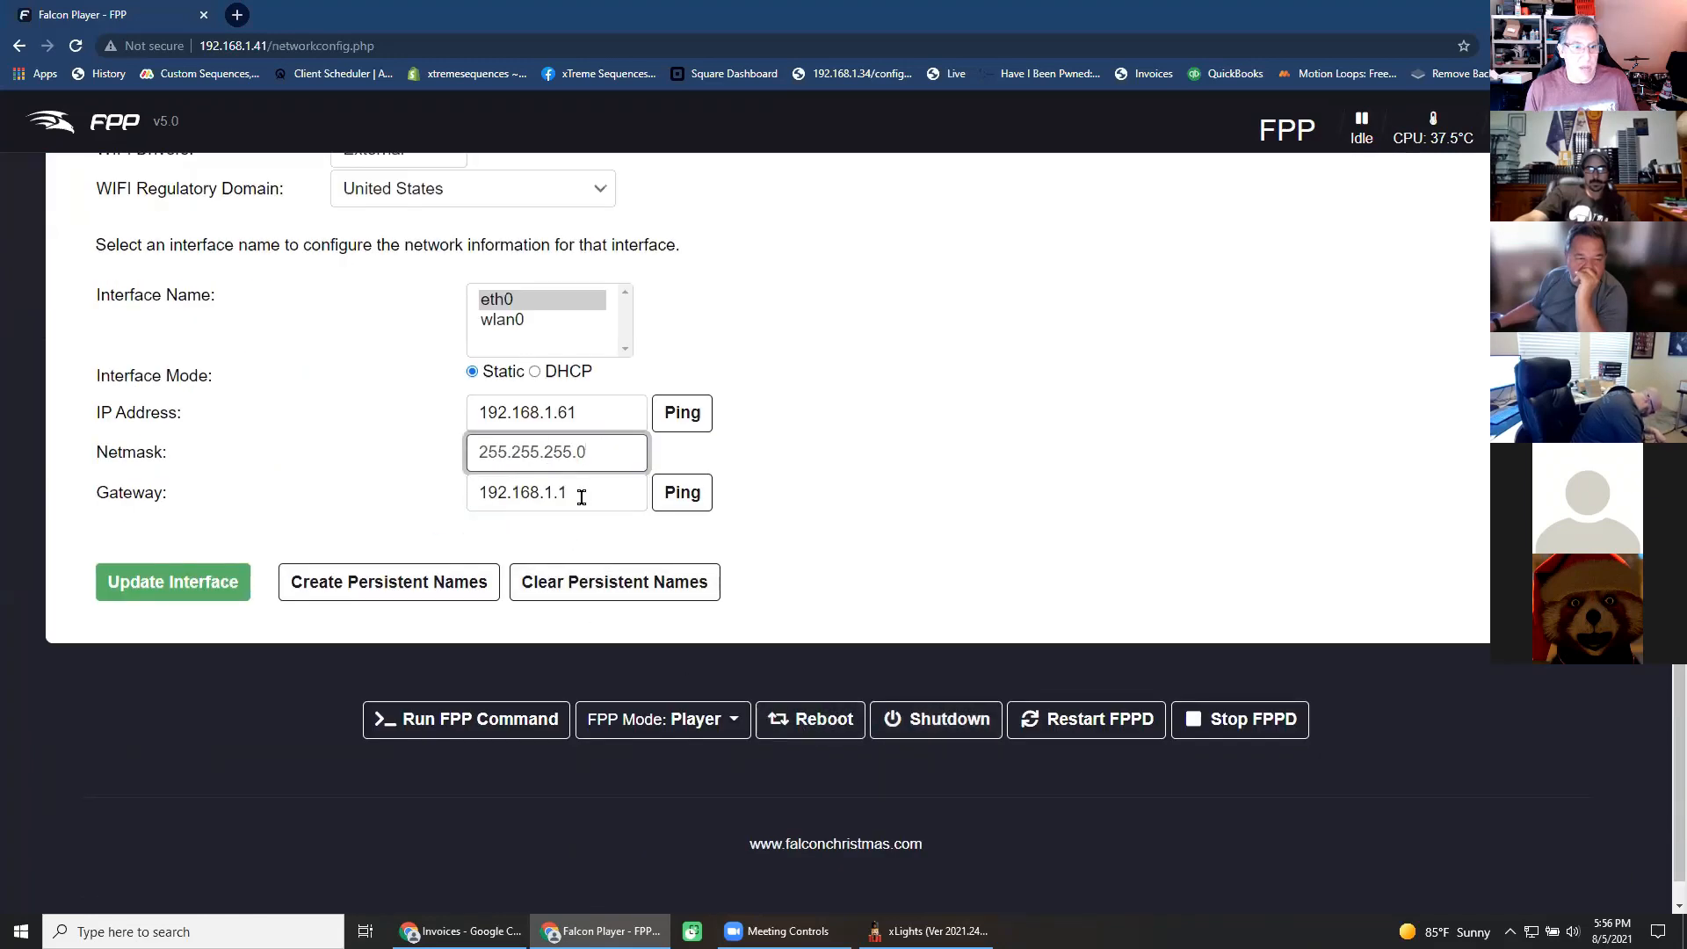
left_click(225, 587)
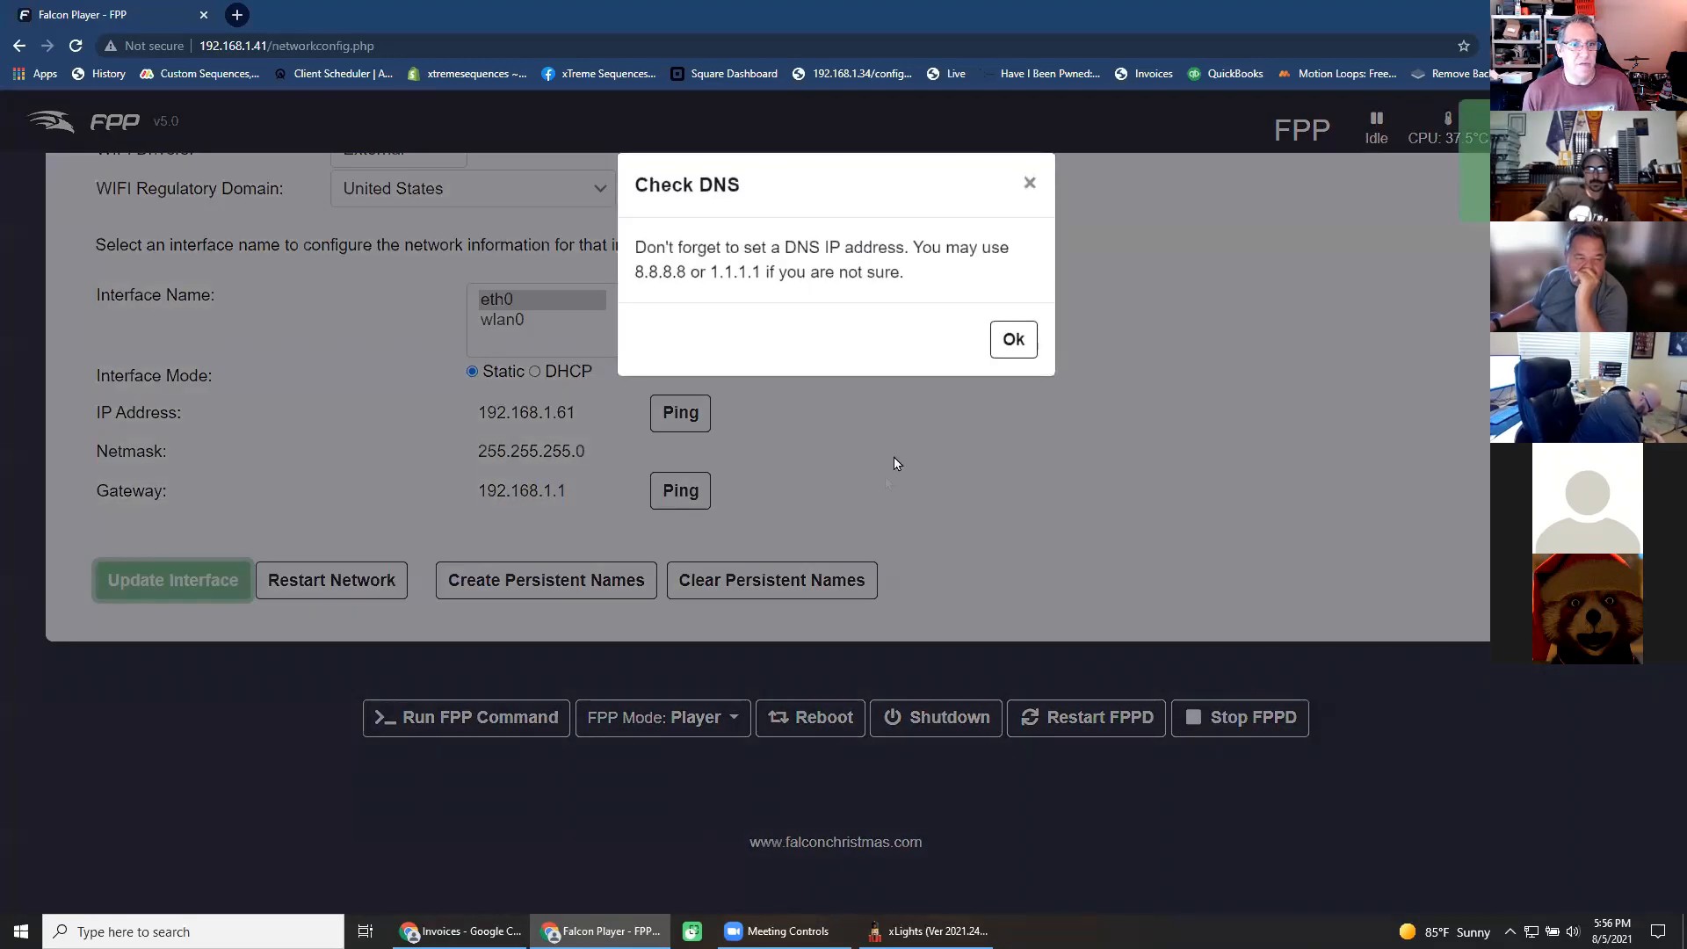
left_click(1013, 339)
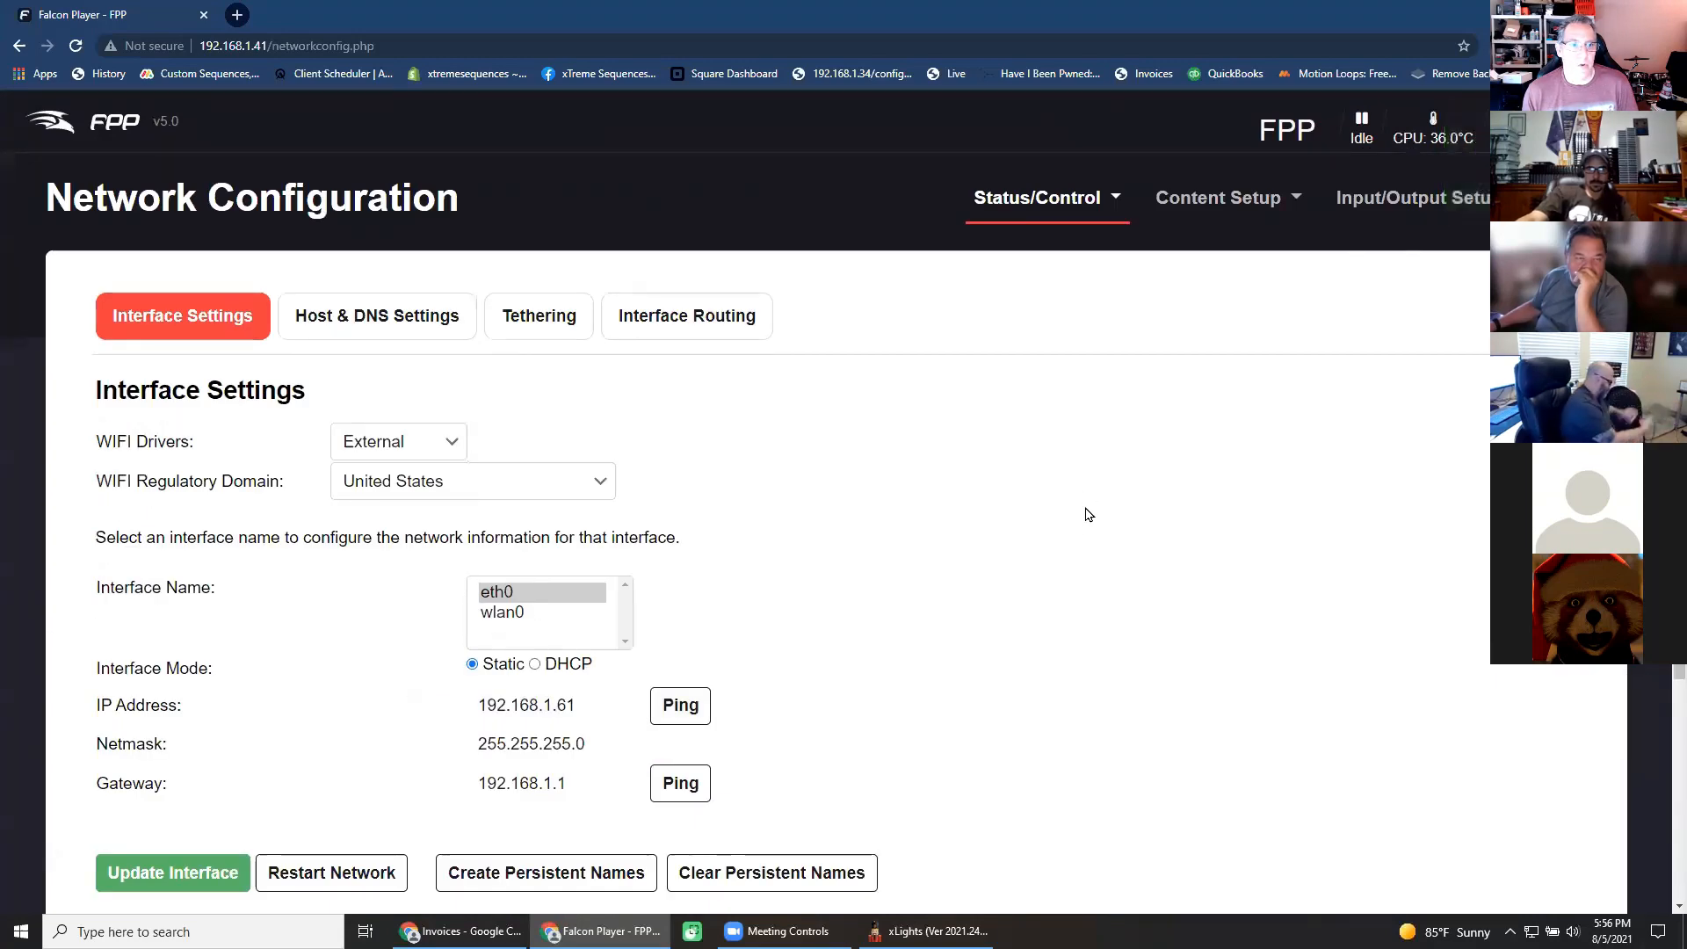
Restart the network and confirm the reconfiguration.
scroll(1088, 514, "down", 3)
scroll(1088, 515, "up", 3)
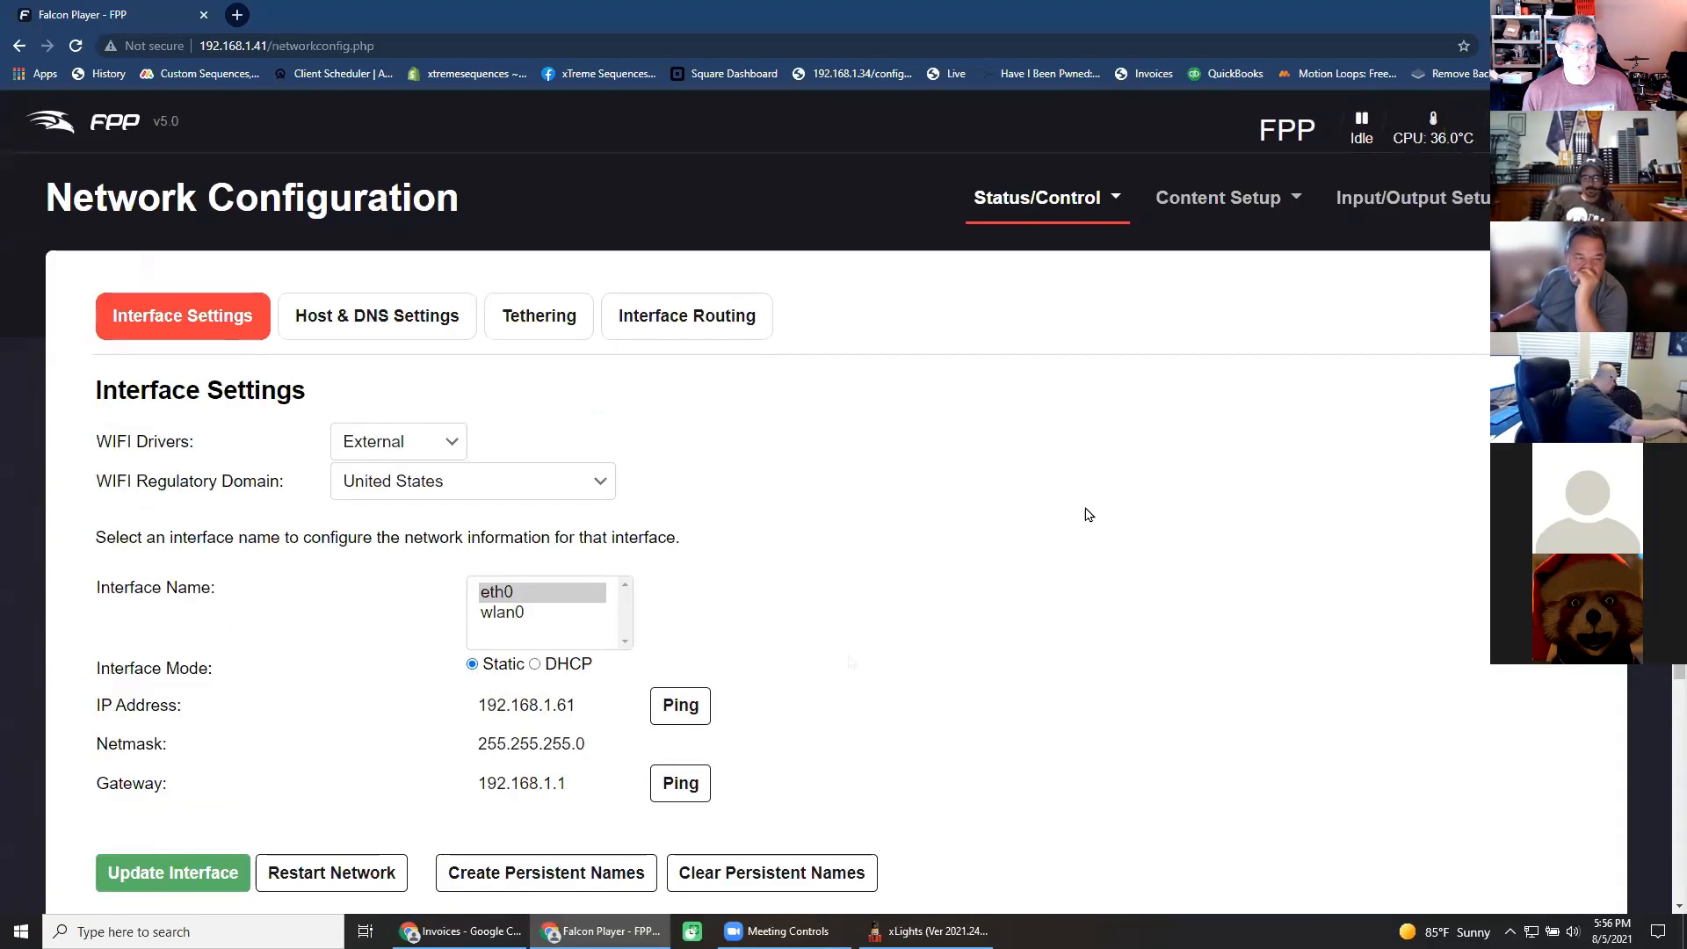
left_click(387, 861)
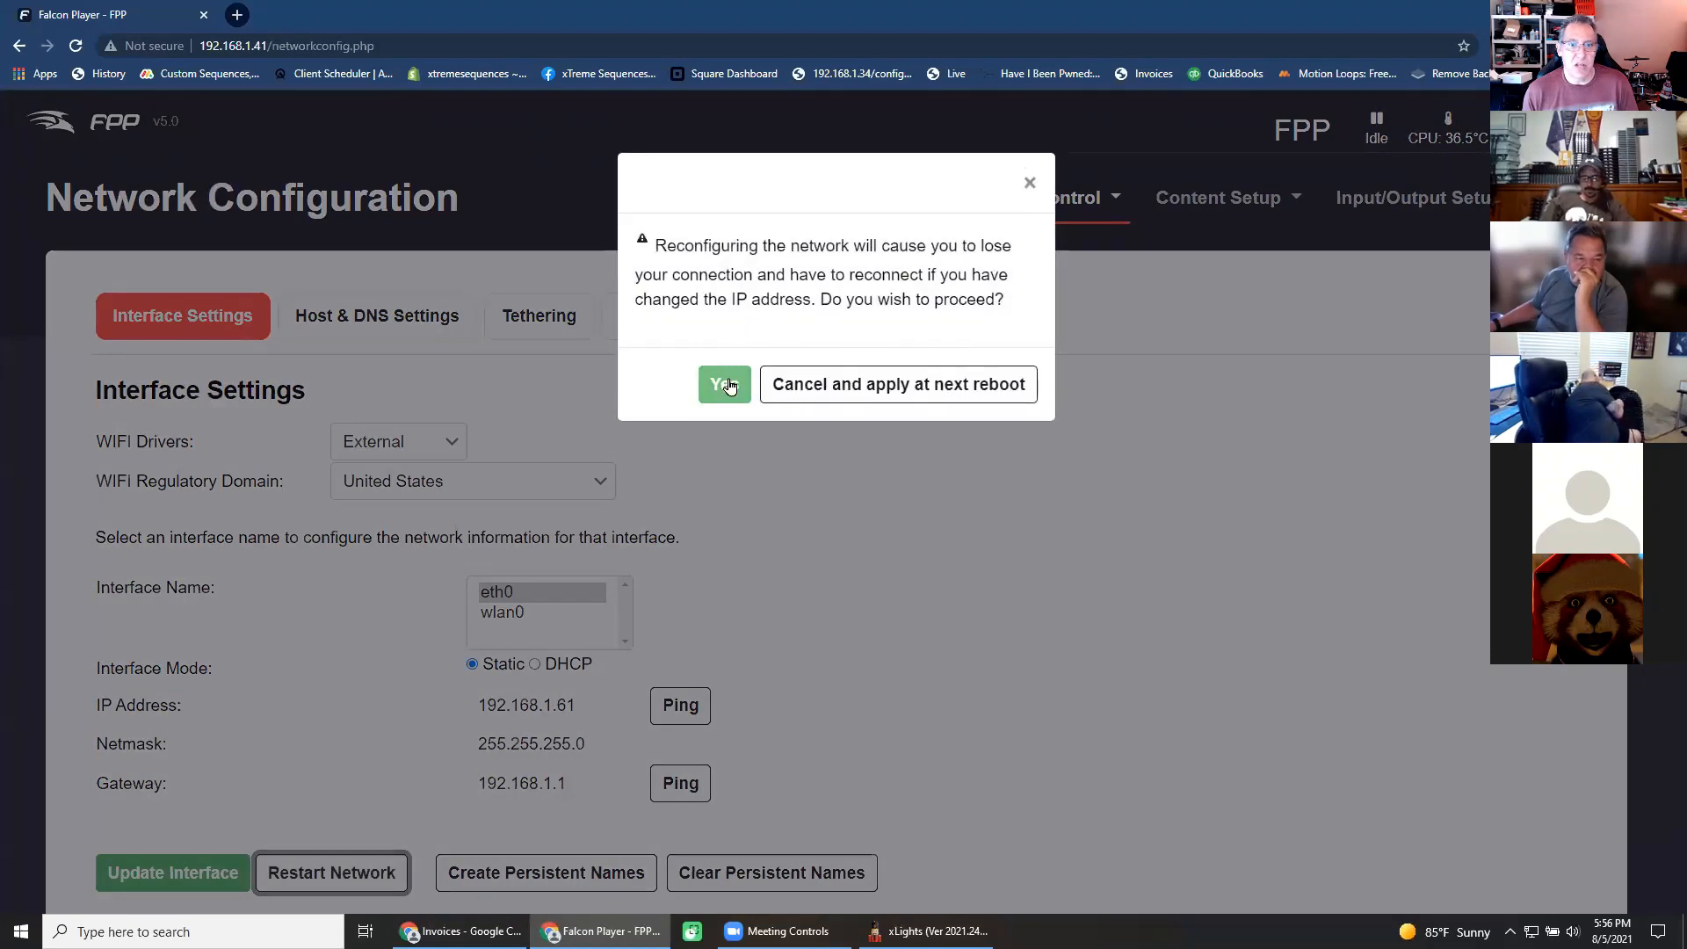
left_click(723, 381)
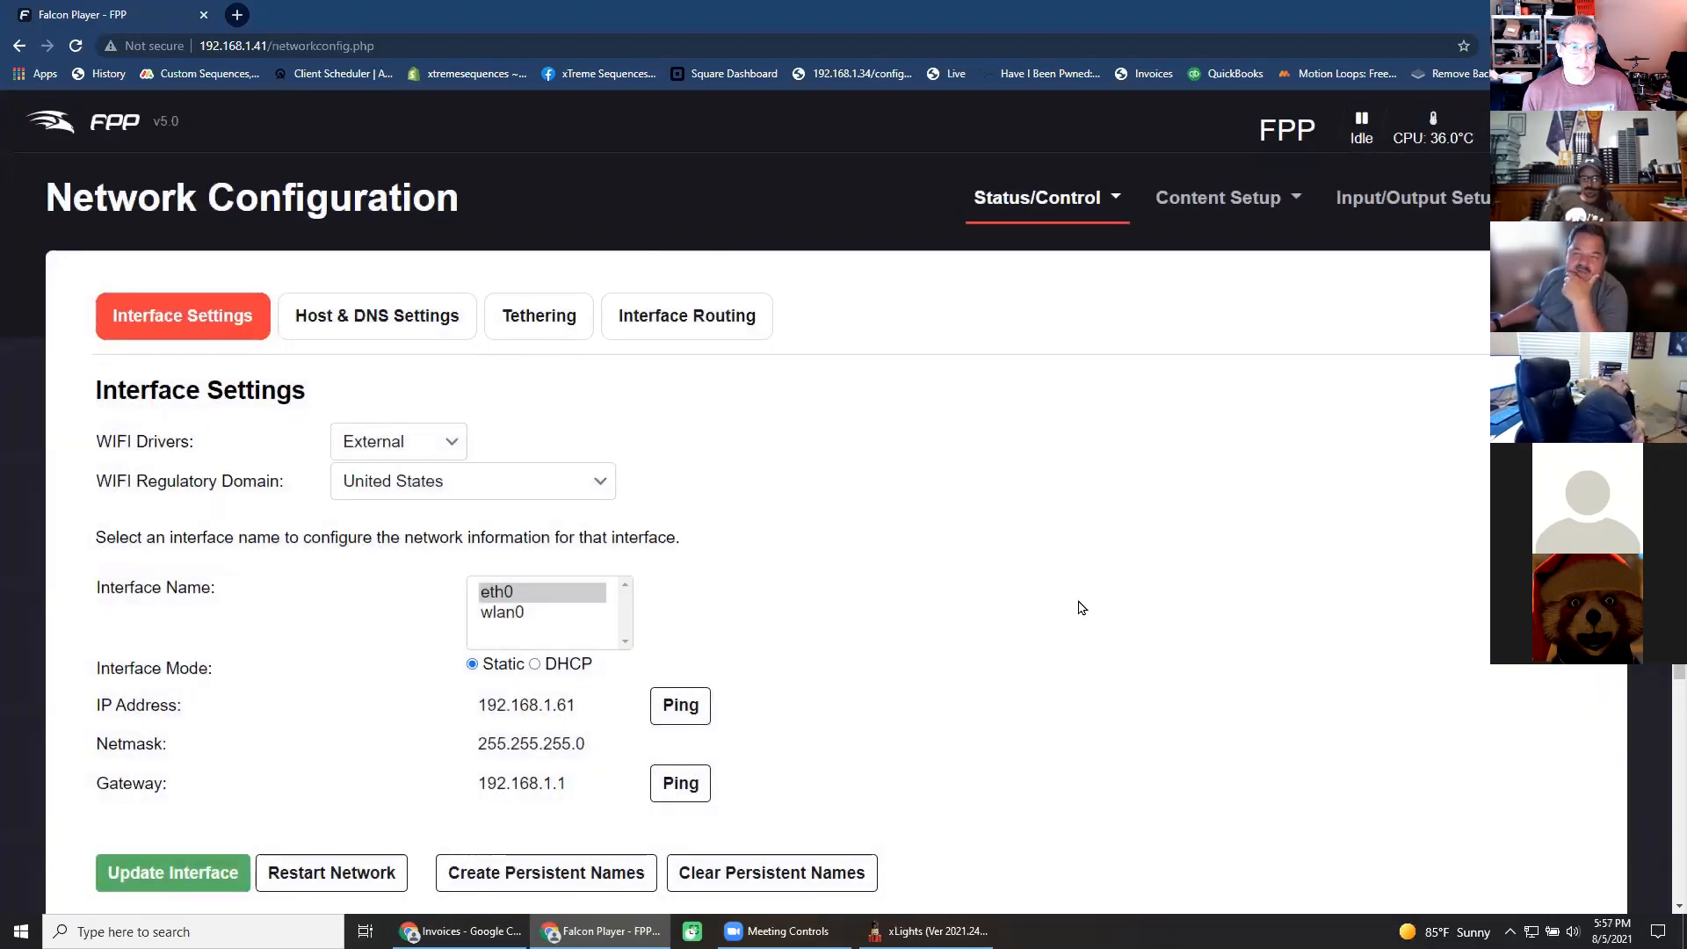
Try to open the Falcon Player at its new address 192.168.1.61, then return to the network configuration page at 192.168.1.41.
left_click(285, 48)
double_click(286, 47)
left_click_drag(251, 47, 944, 55)
left_click(257, 48)
type(".61")
key("Return")
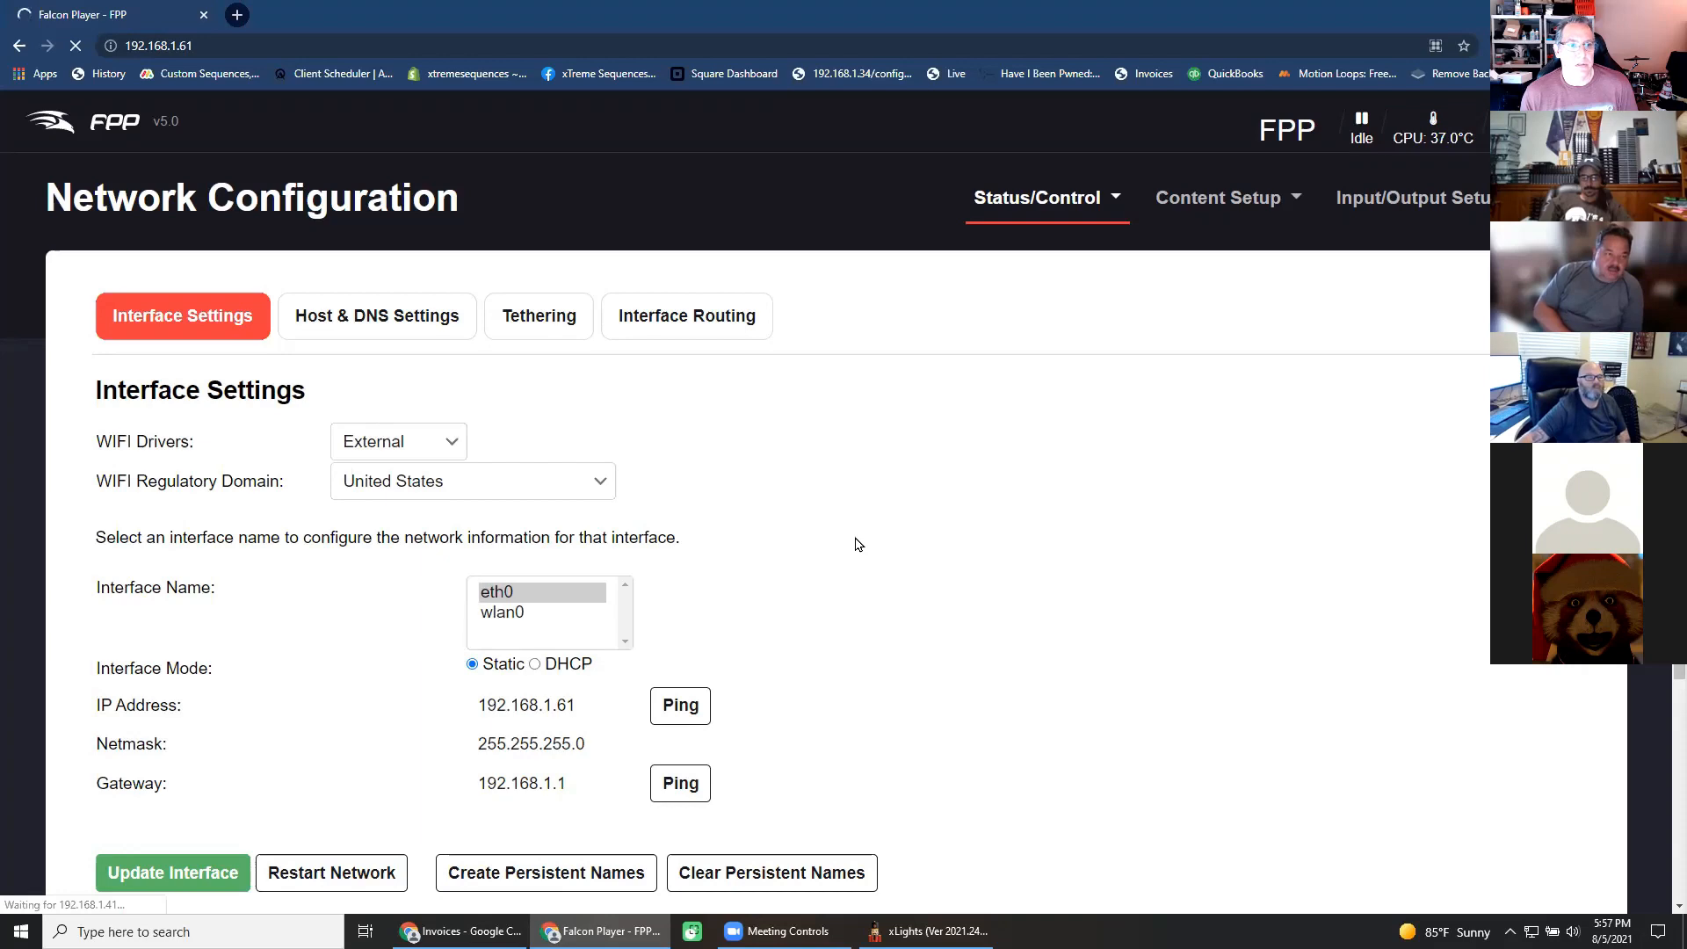
scroll(859, 544, "down", 4)
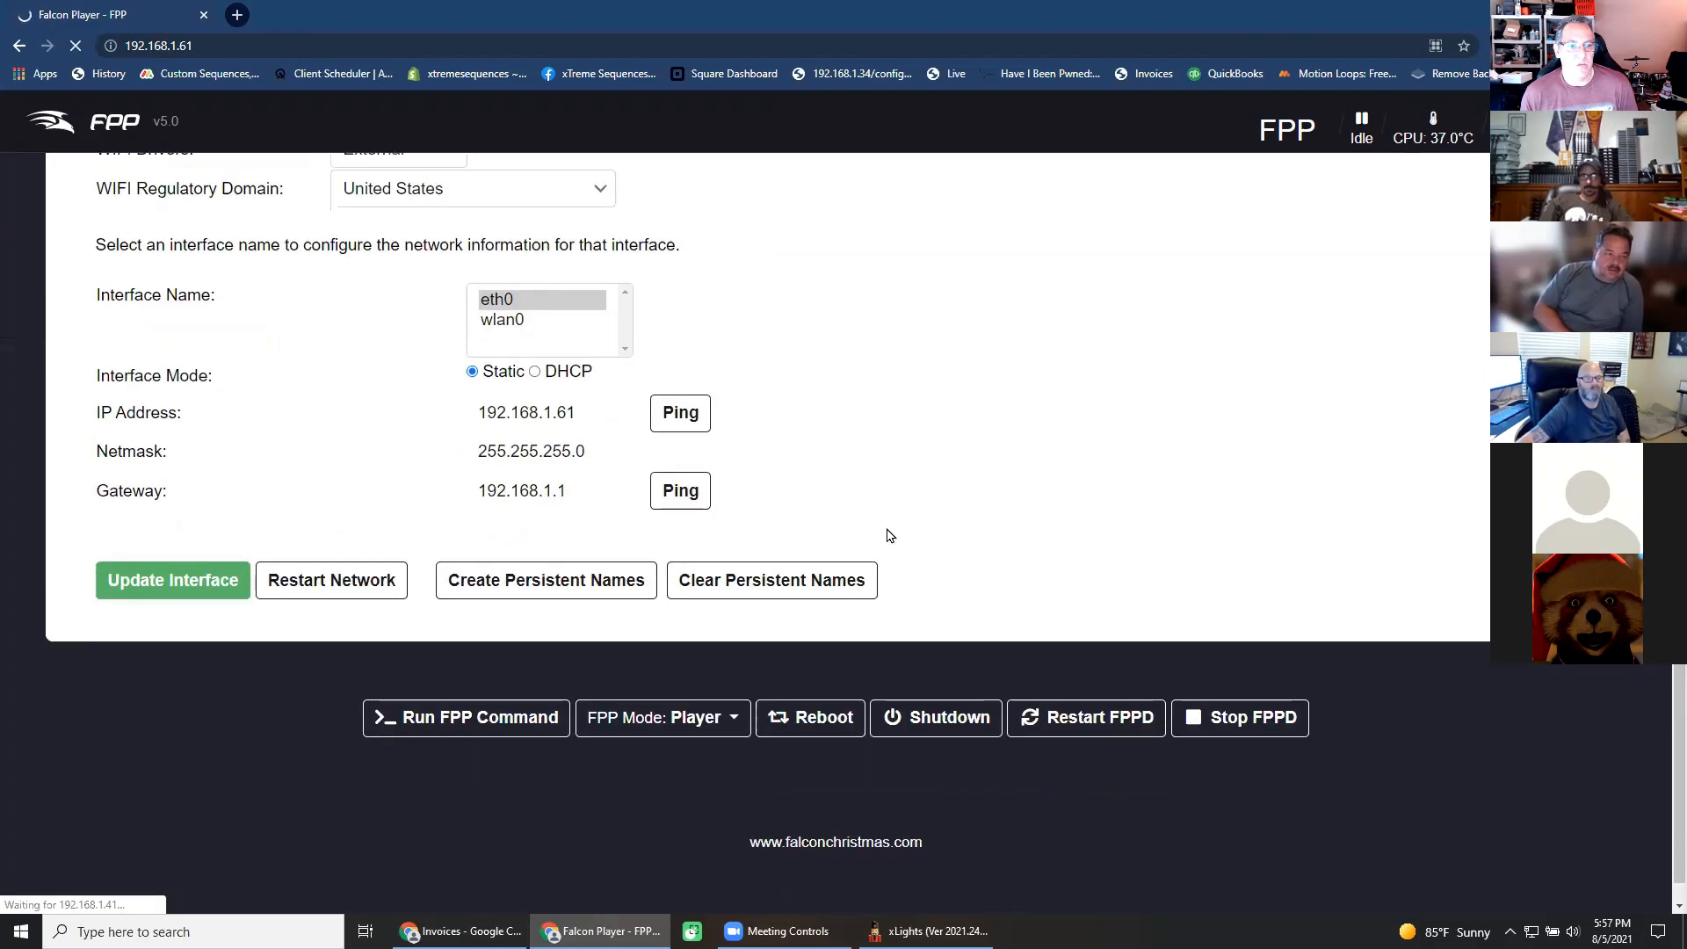
scroll(888, 535, "up", 4)
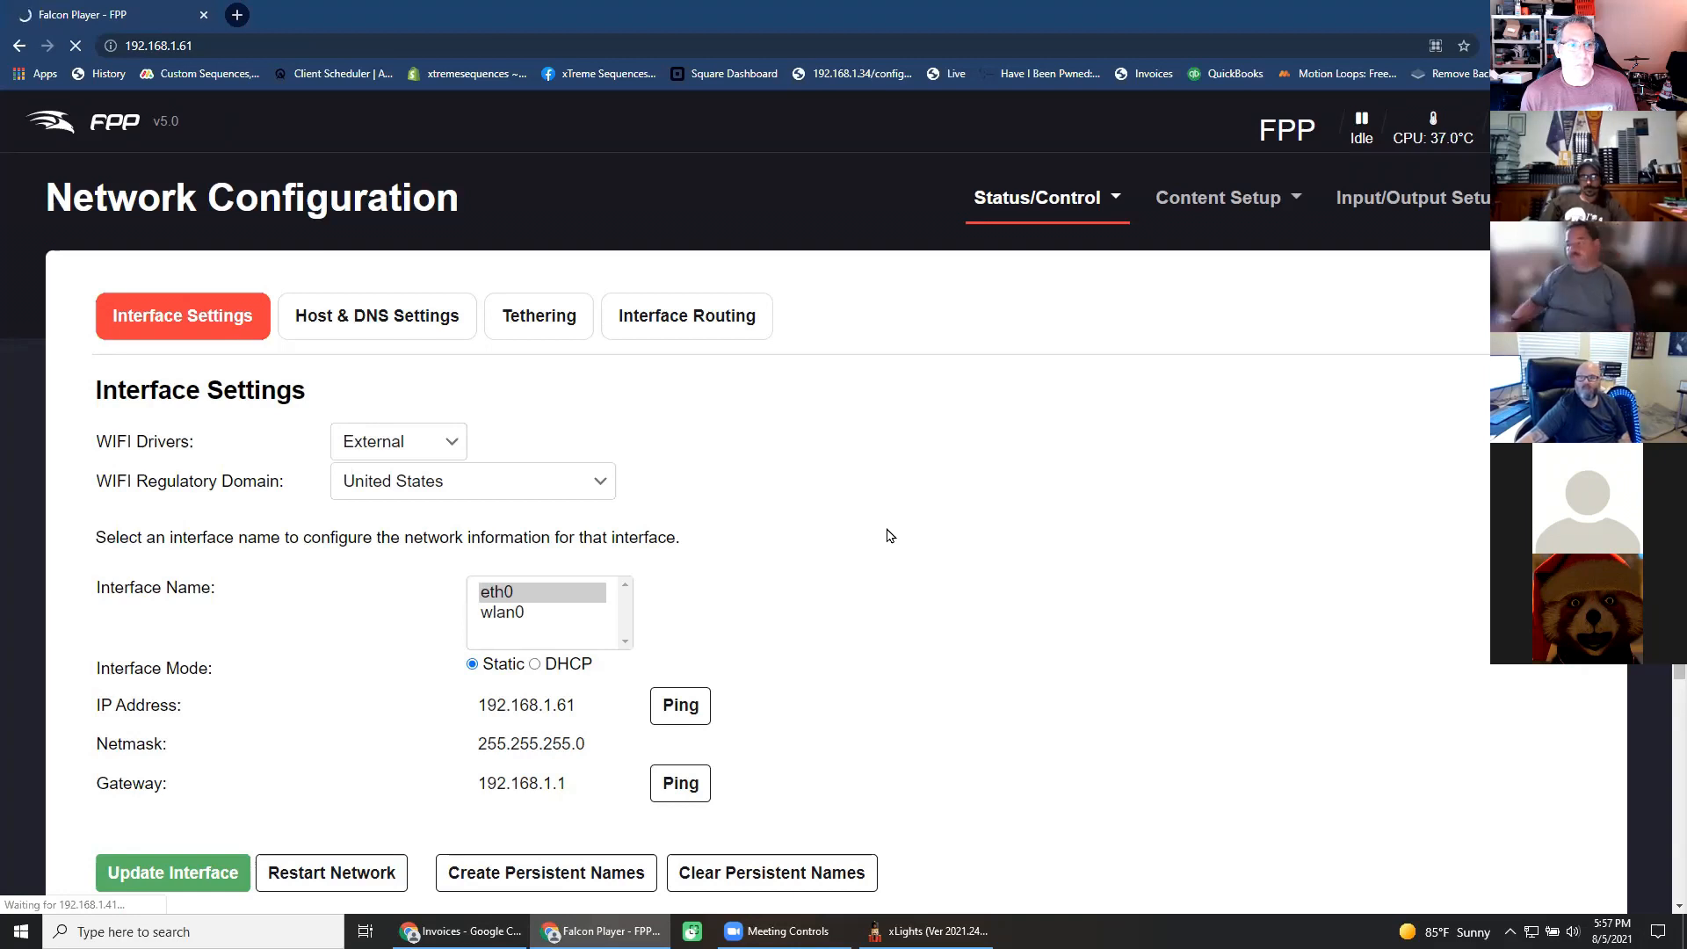
left_click(76, 44)
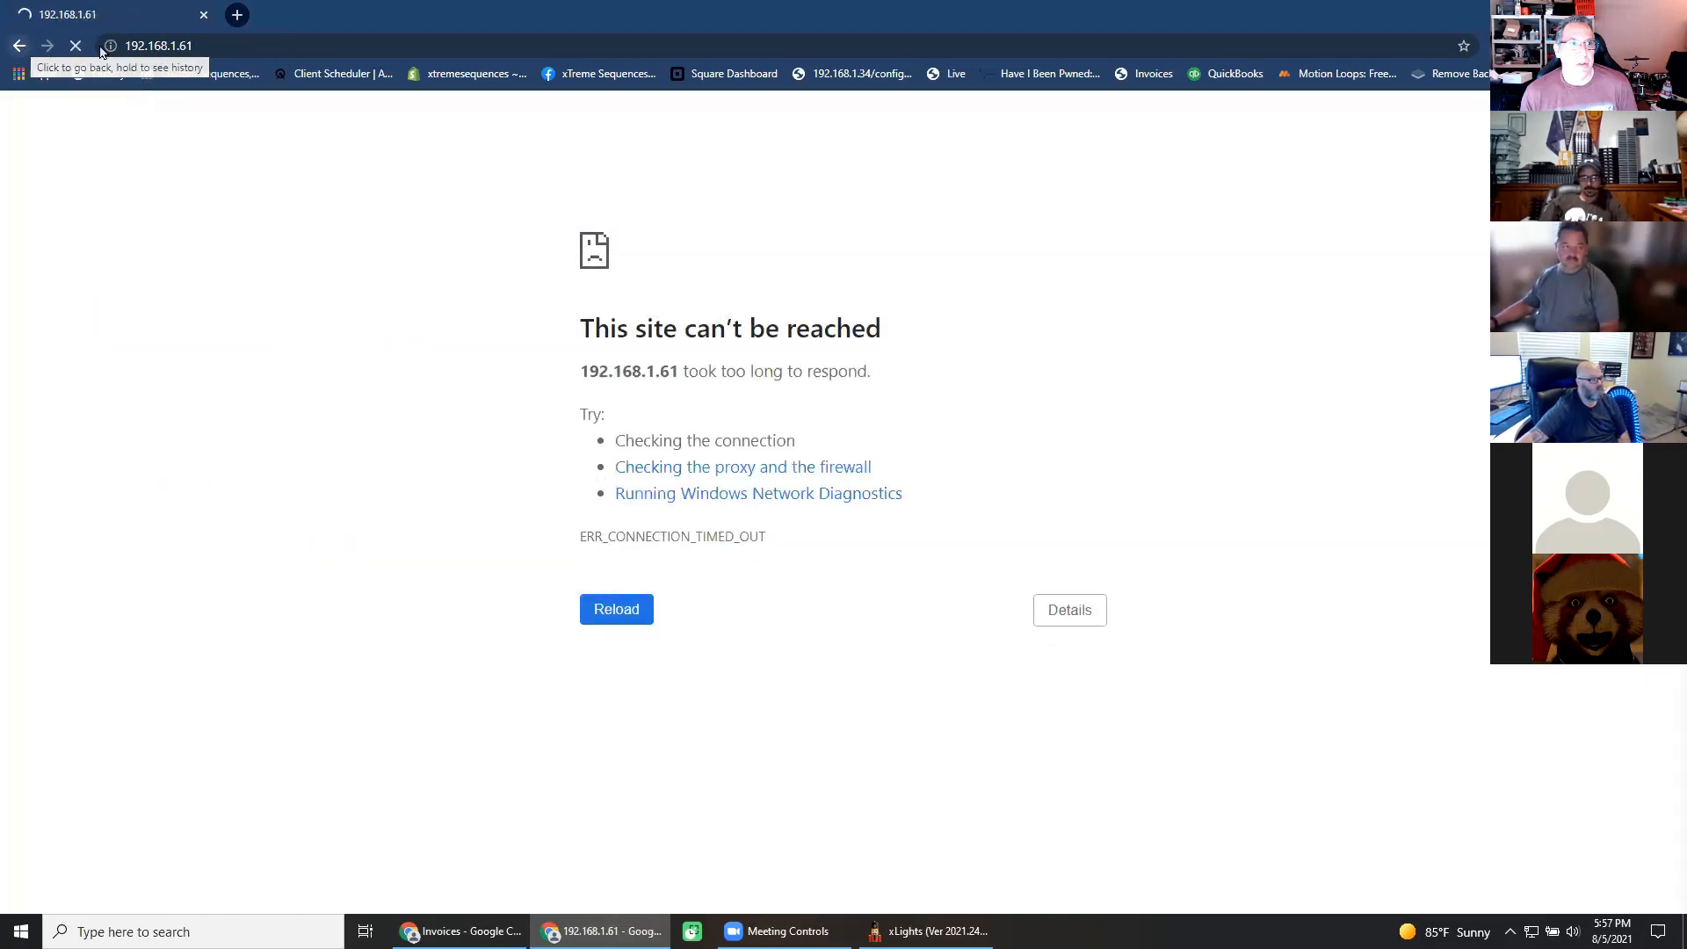
left_click(19, 47)
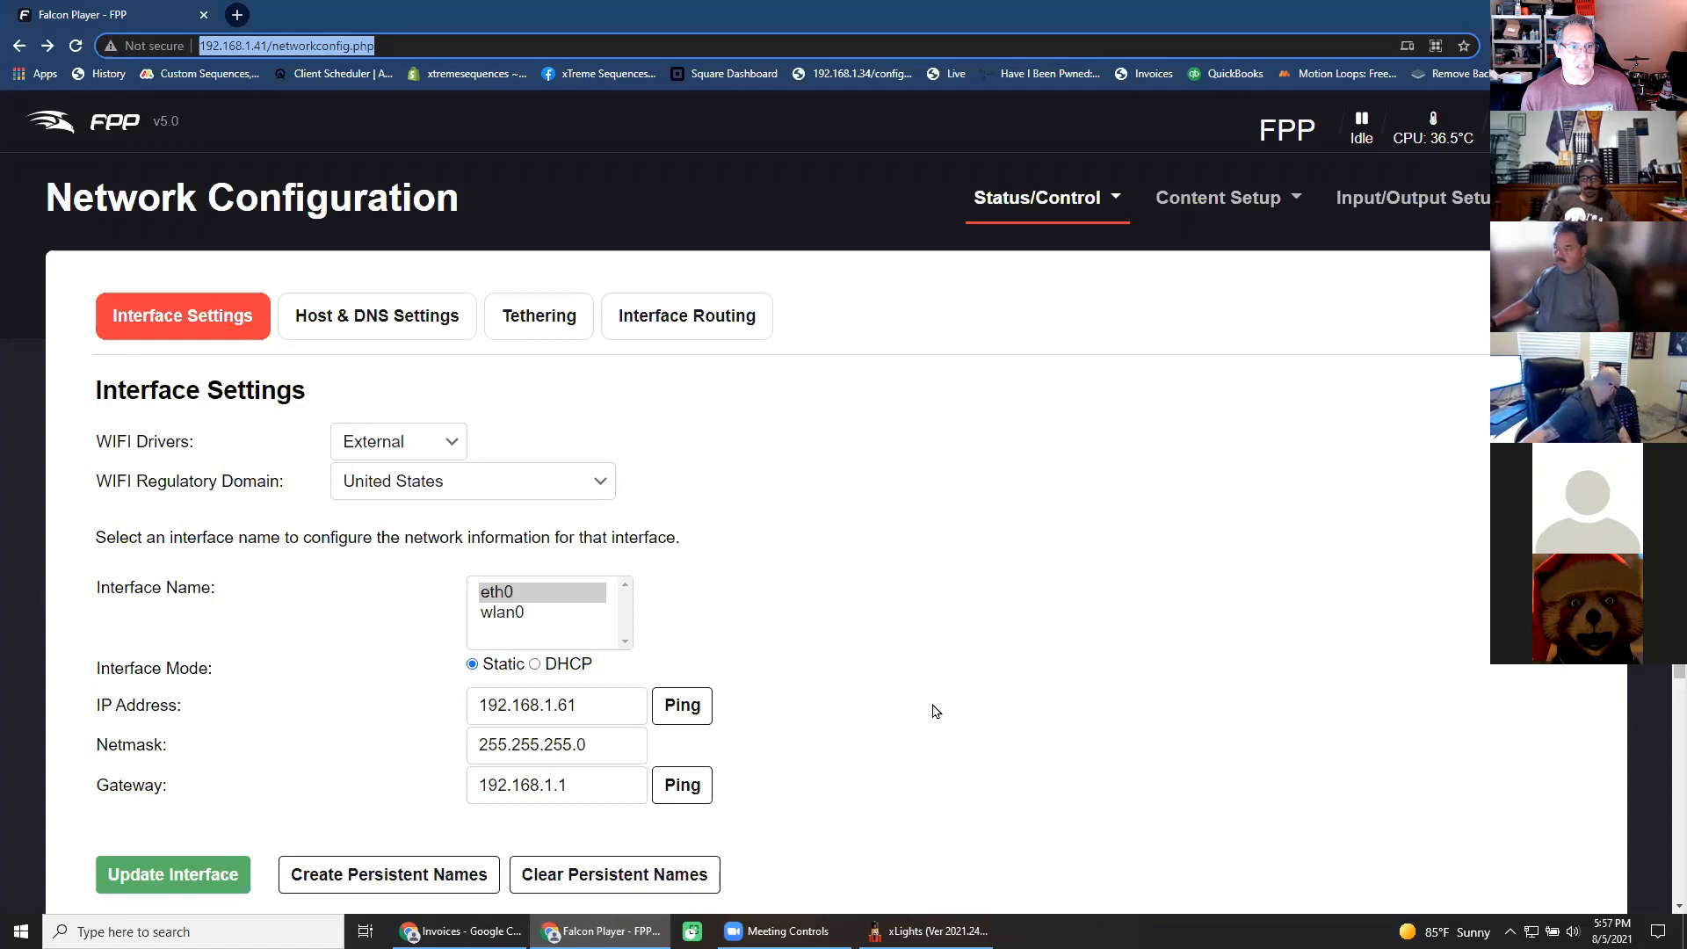
In the host and DNS settings, change the host name to FPP-Test Master.
left_click(391, 316)
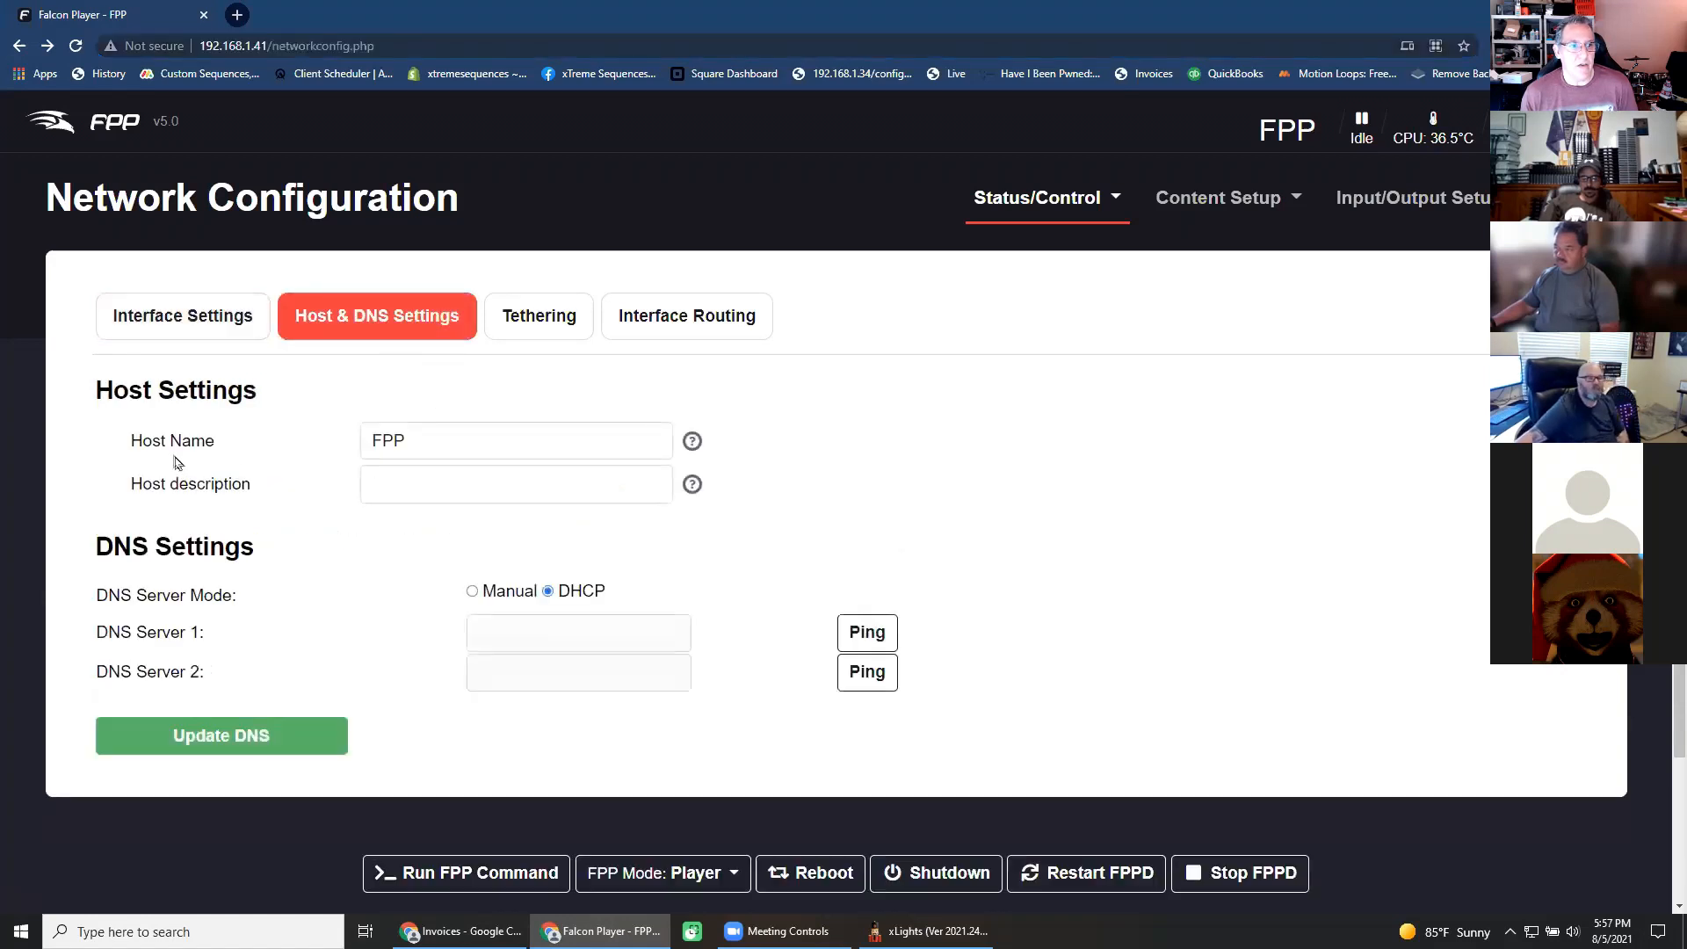
left_click(424, 442)
type("-")
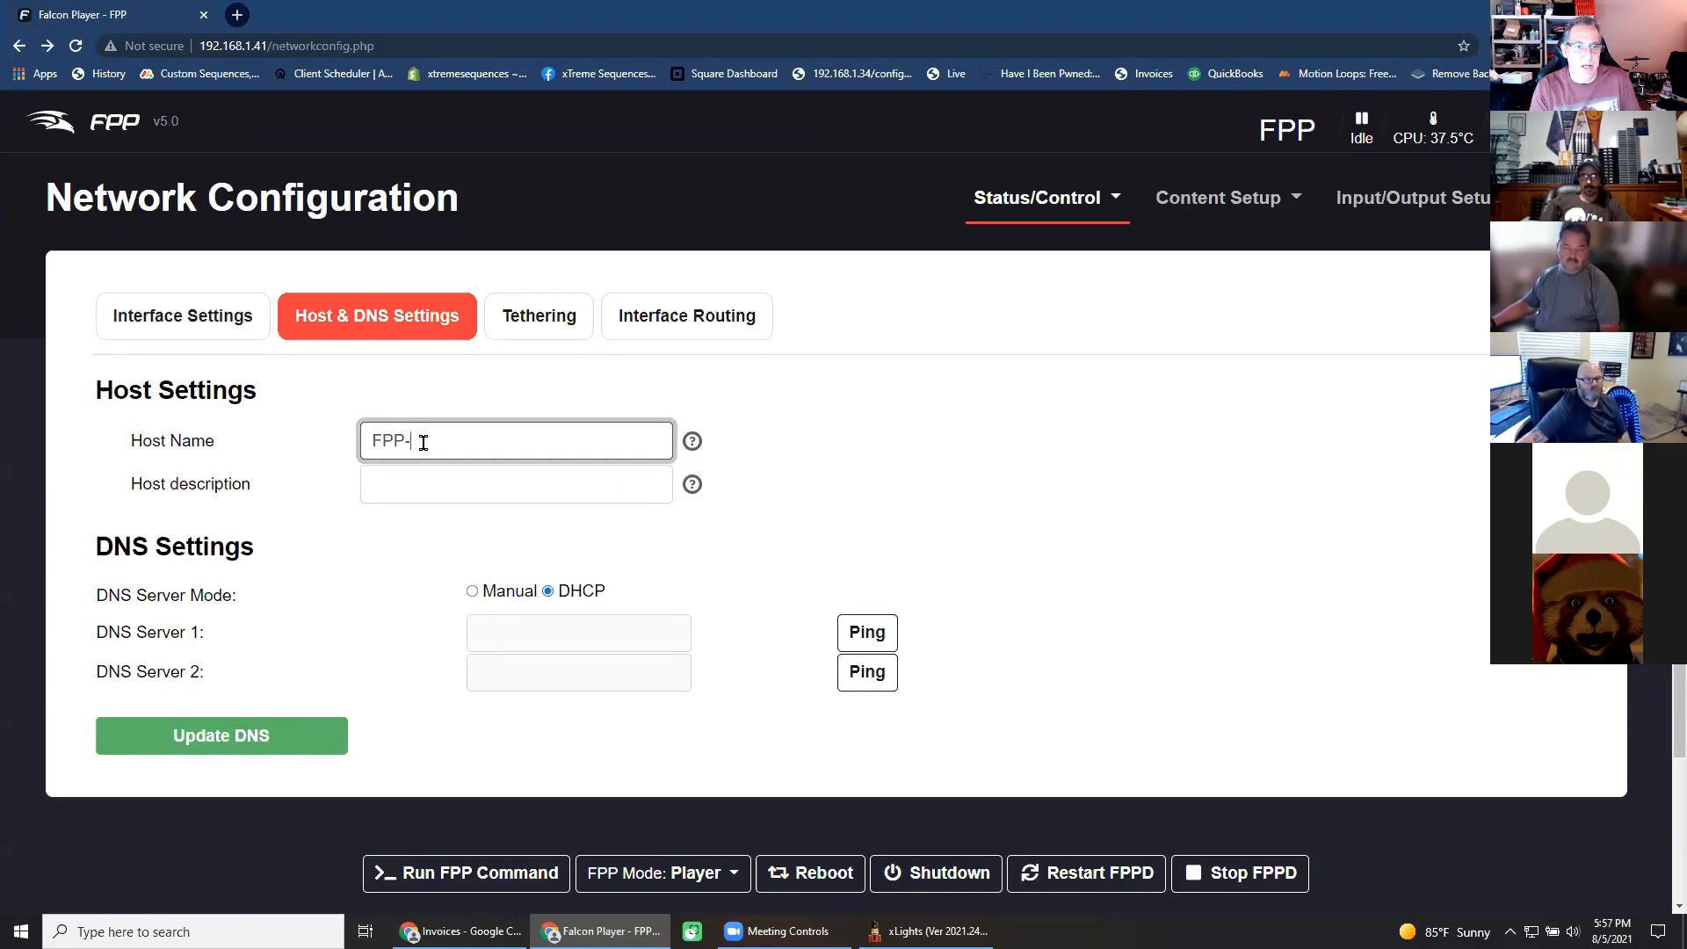
type("Test Master")
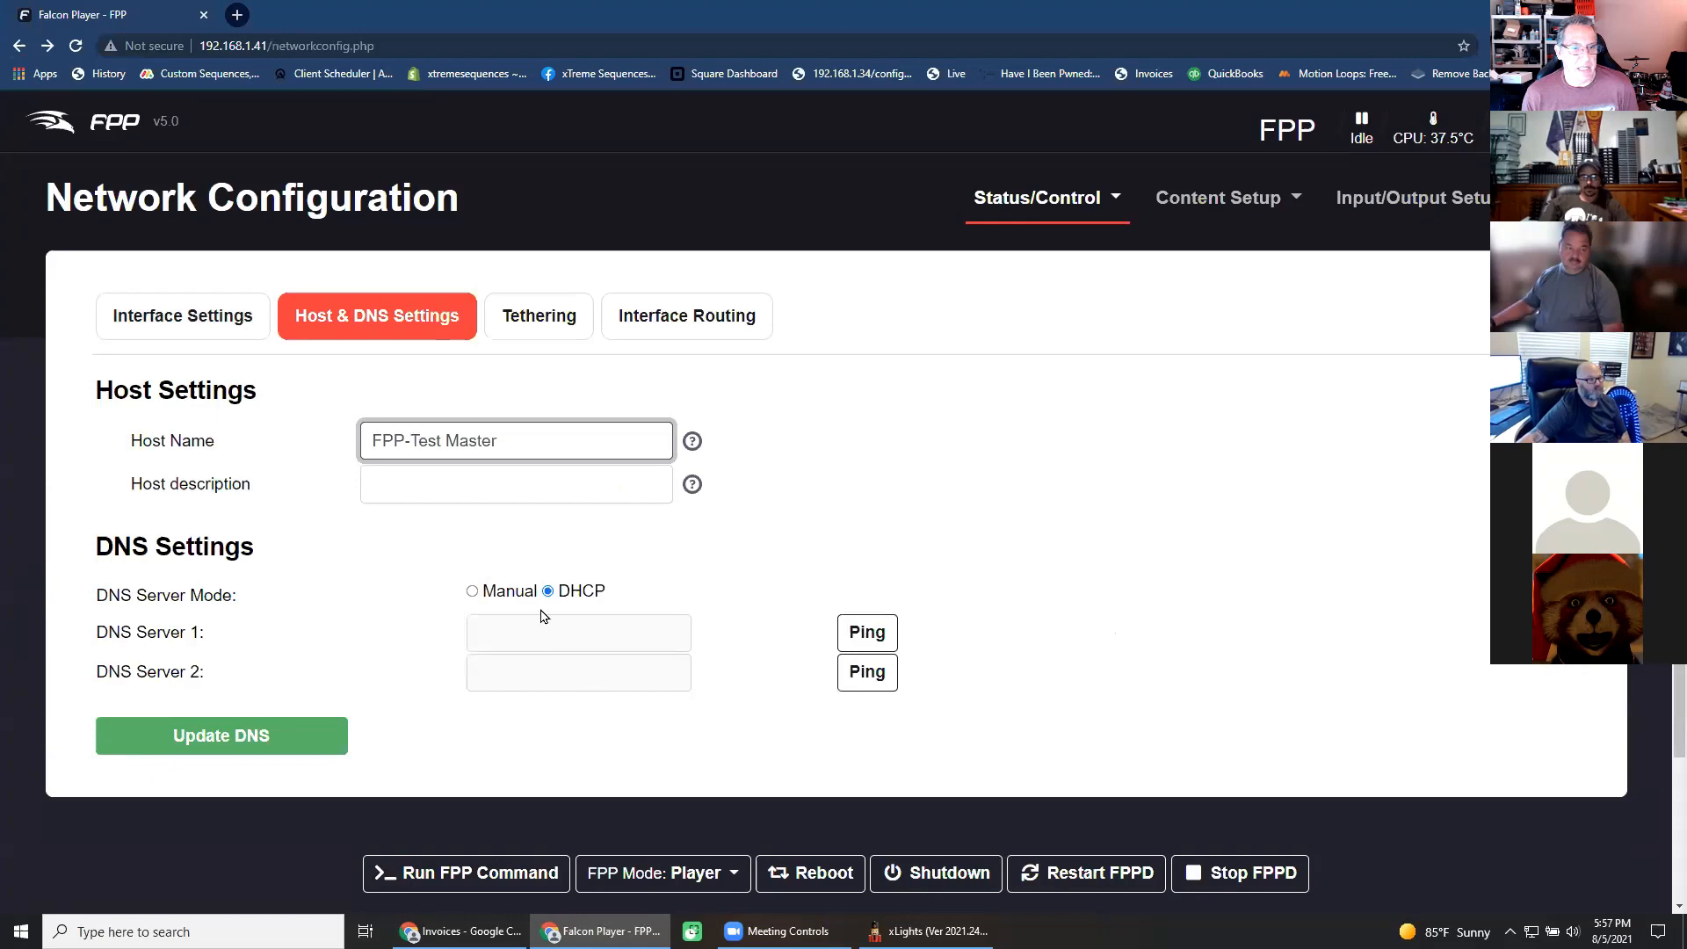
Set the DNS server mode to Manual with 4.4.4.4 as DNS Server 1, and update the DNS settings.
left_click(473, 592)
left_click(1009, 363)
left_click(501, 643)
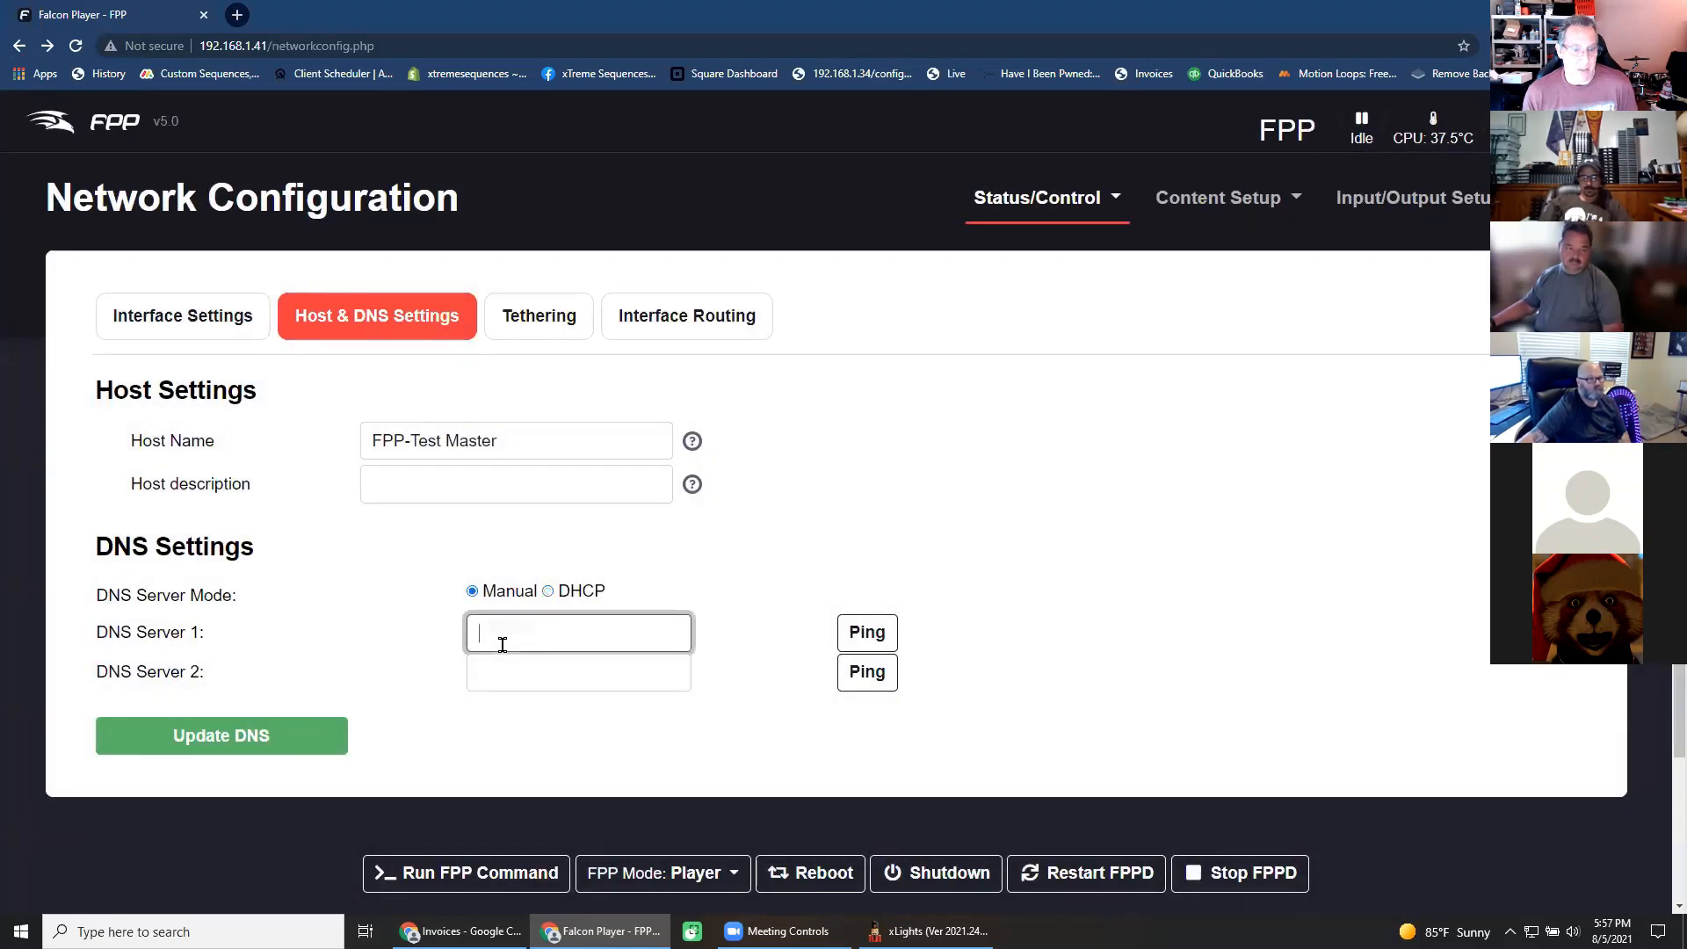
type("4.4.4.4")
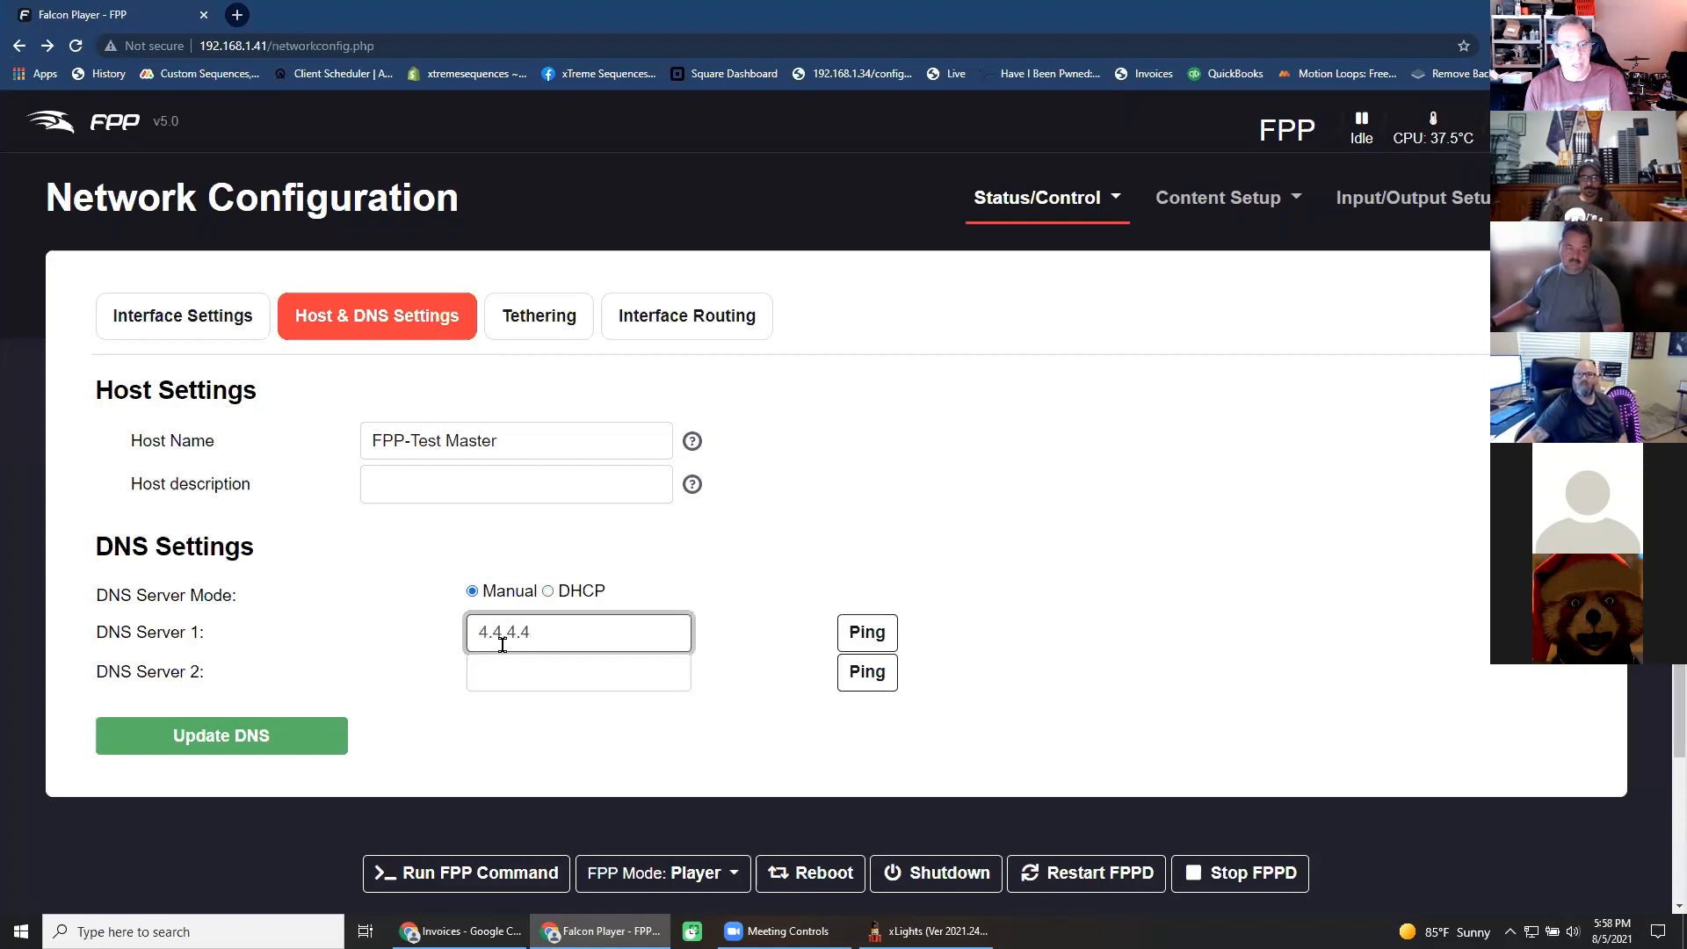
left_click(211, 738)
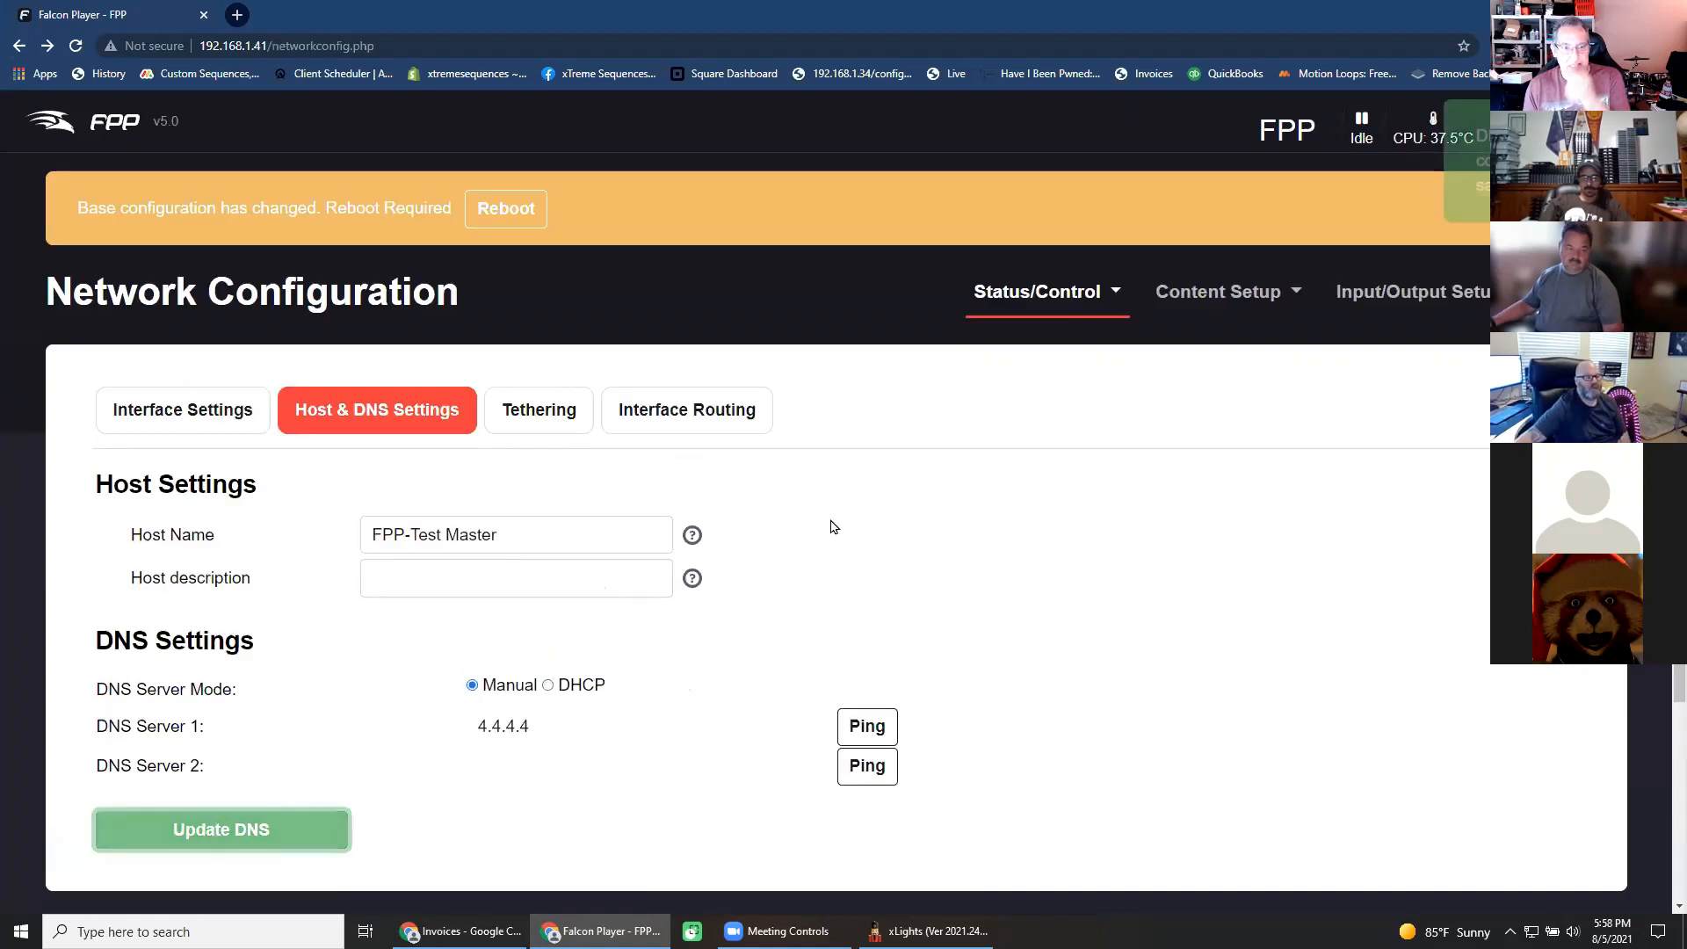
Reboot the player to apply the changed configuration and load its web interface at 192.168.1.61.
left_click(505, 208)
left_click(931, 147)
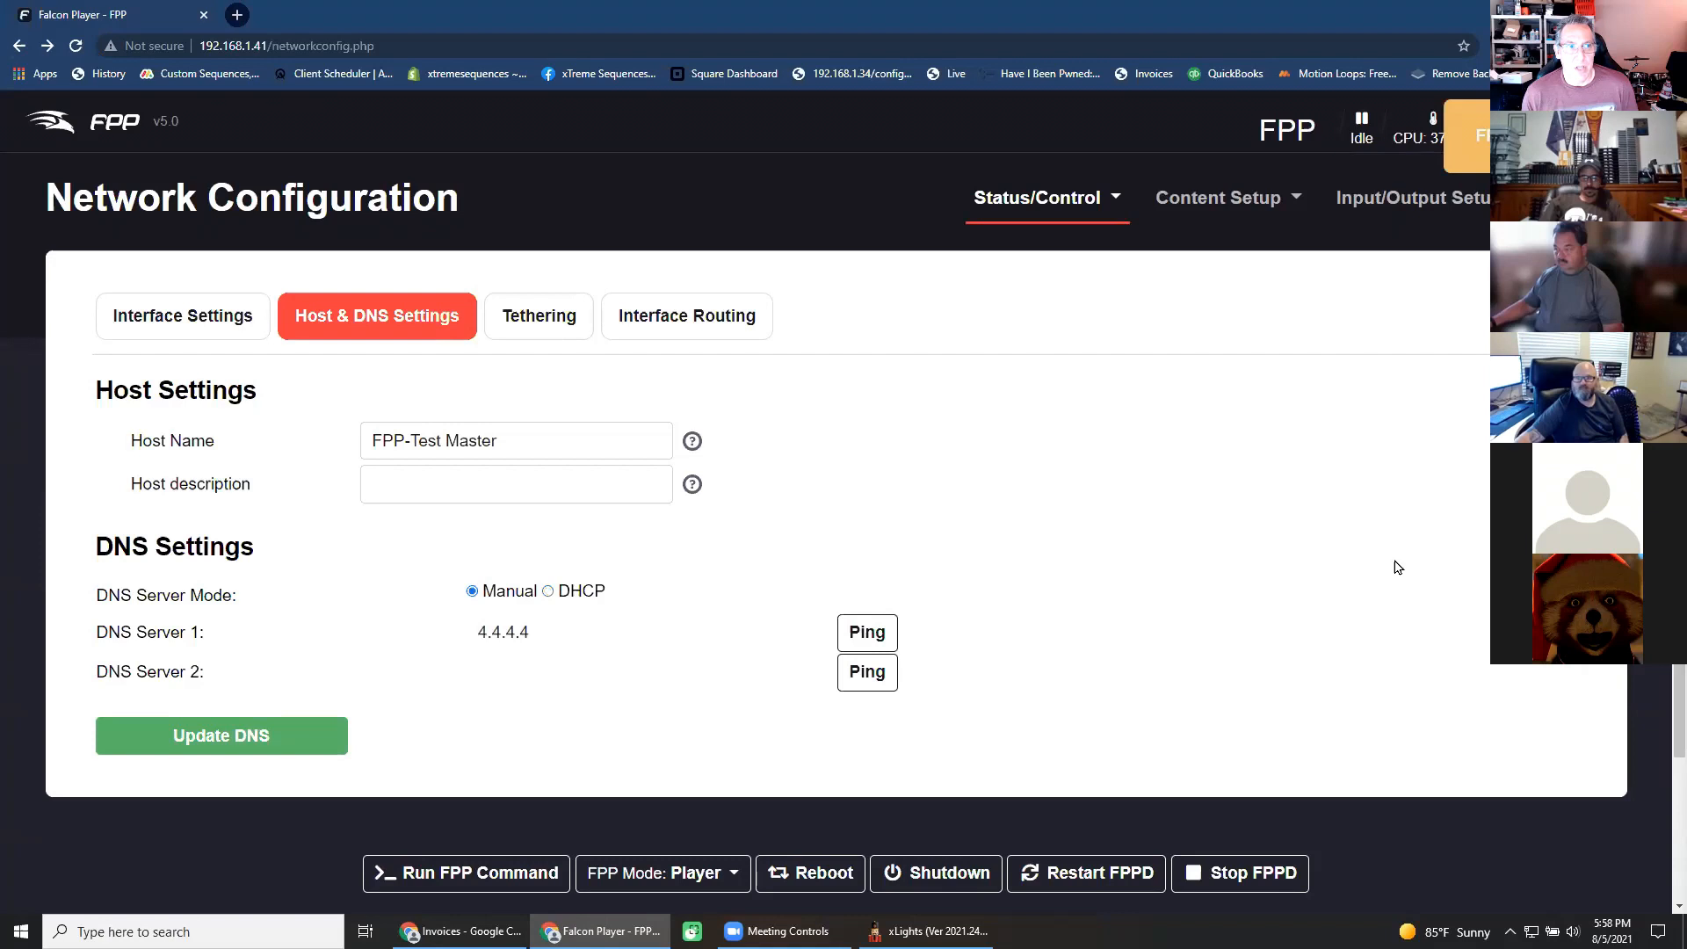
double_click(288, 46)
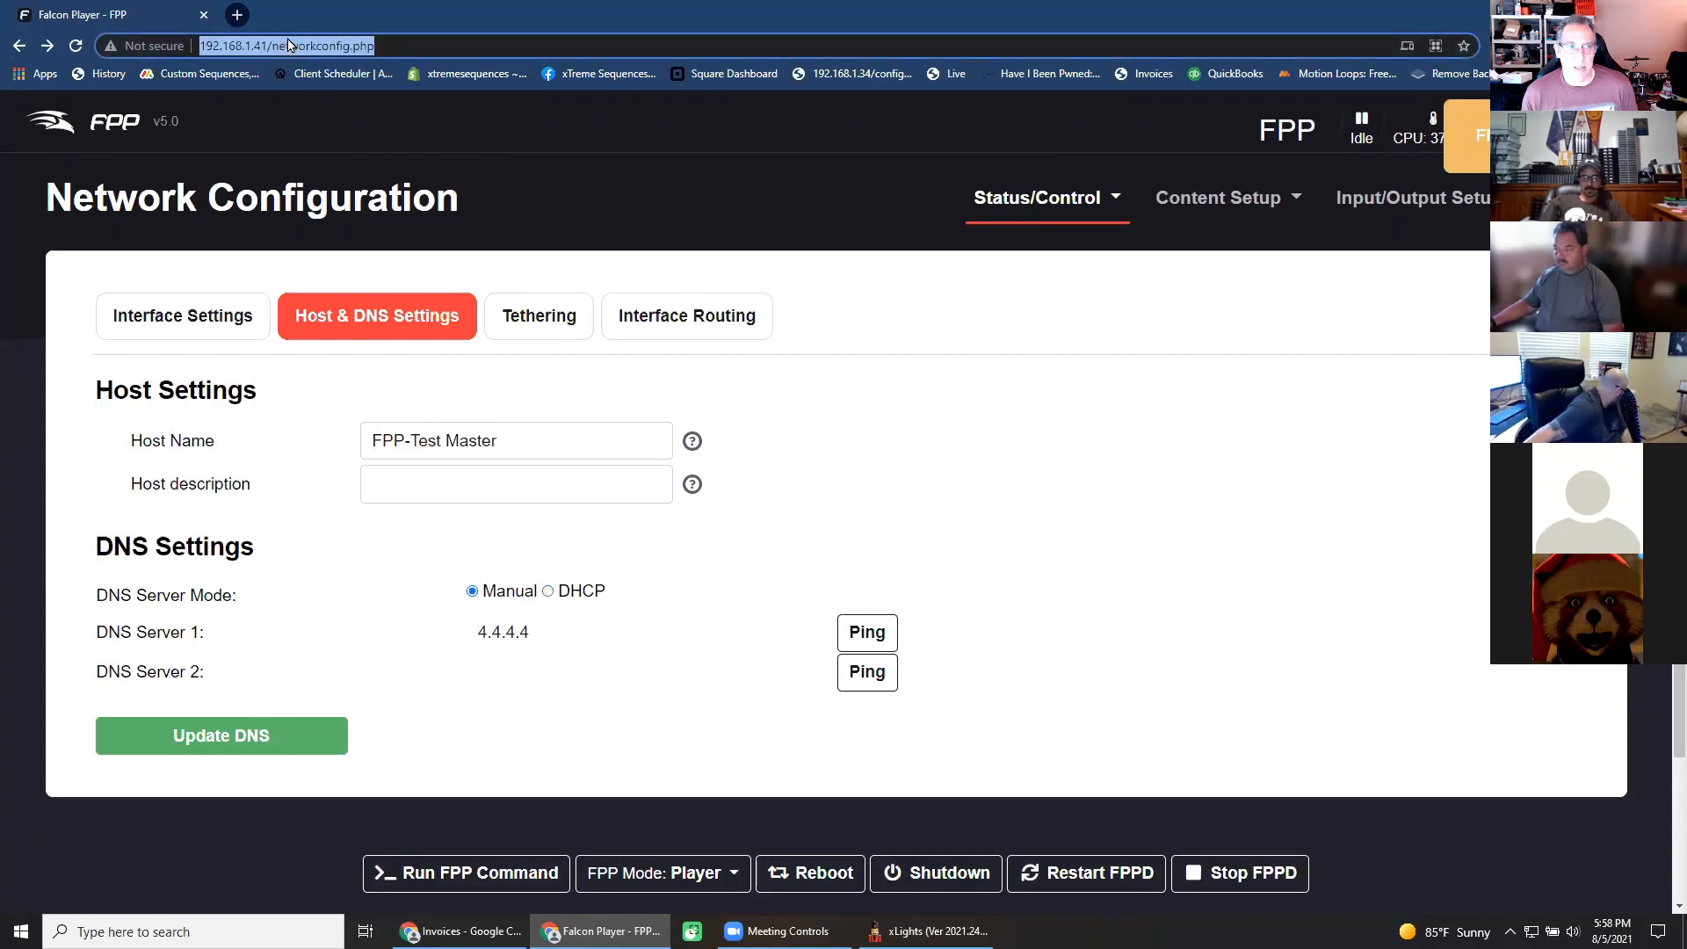
left_click(255, 46)
left_click_drag(254, 47, 846, 65)
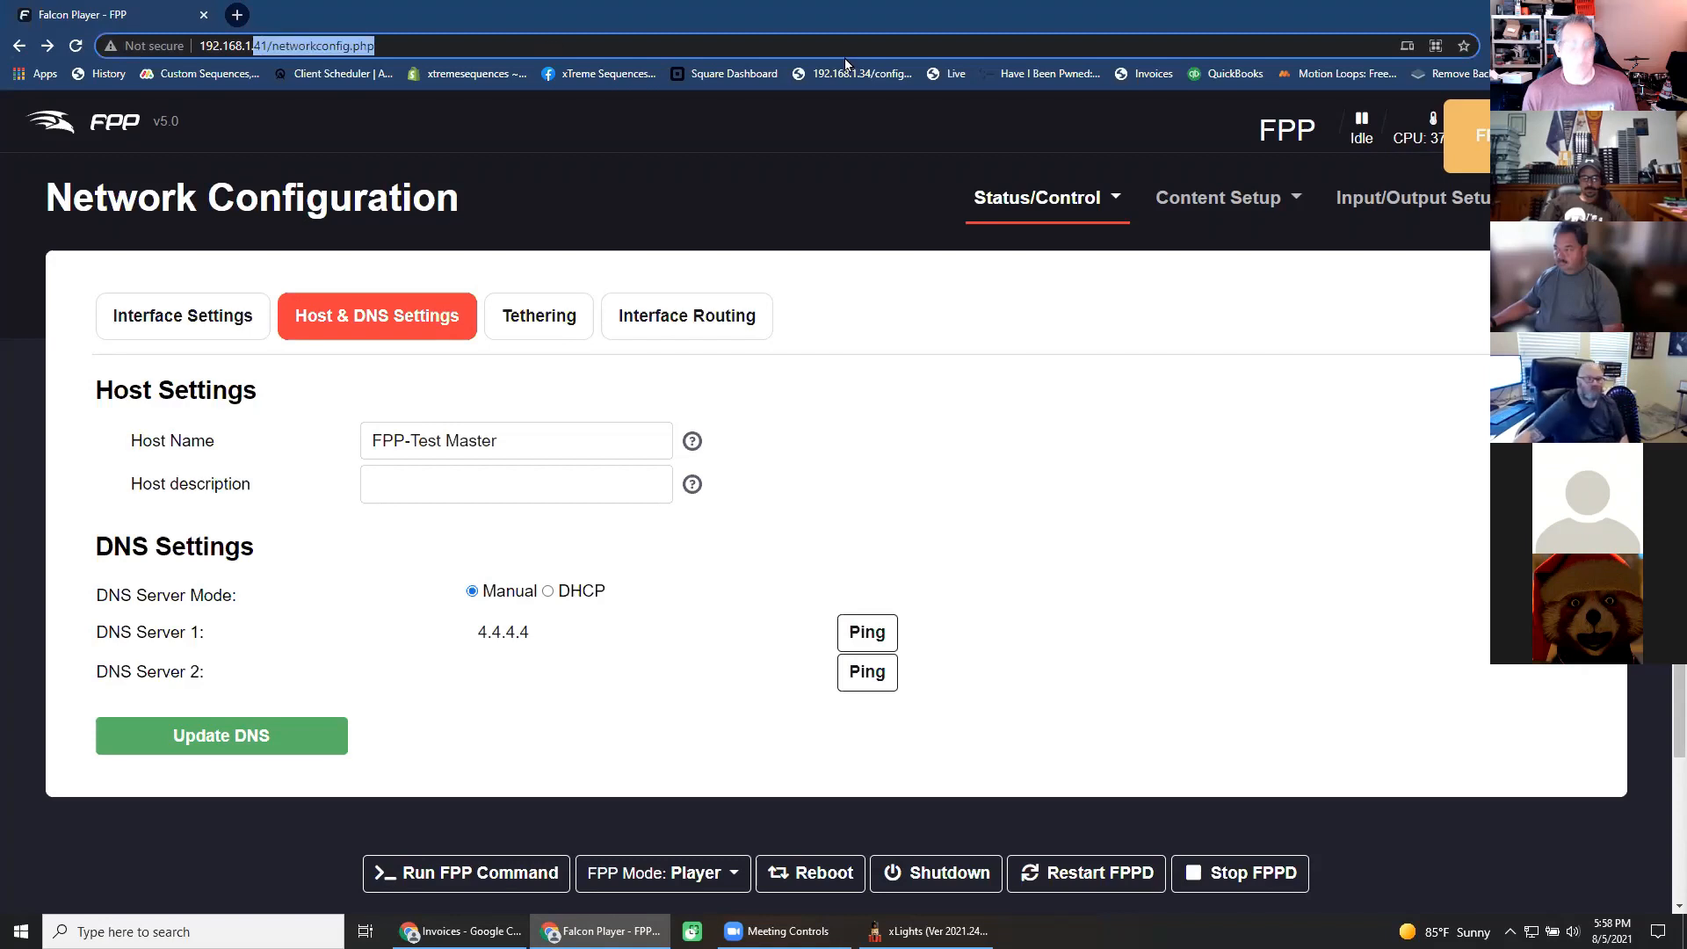
type("61")
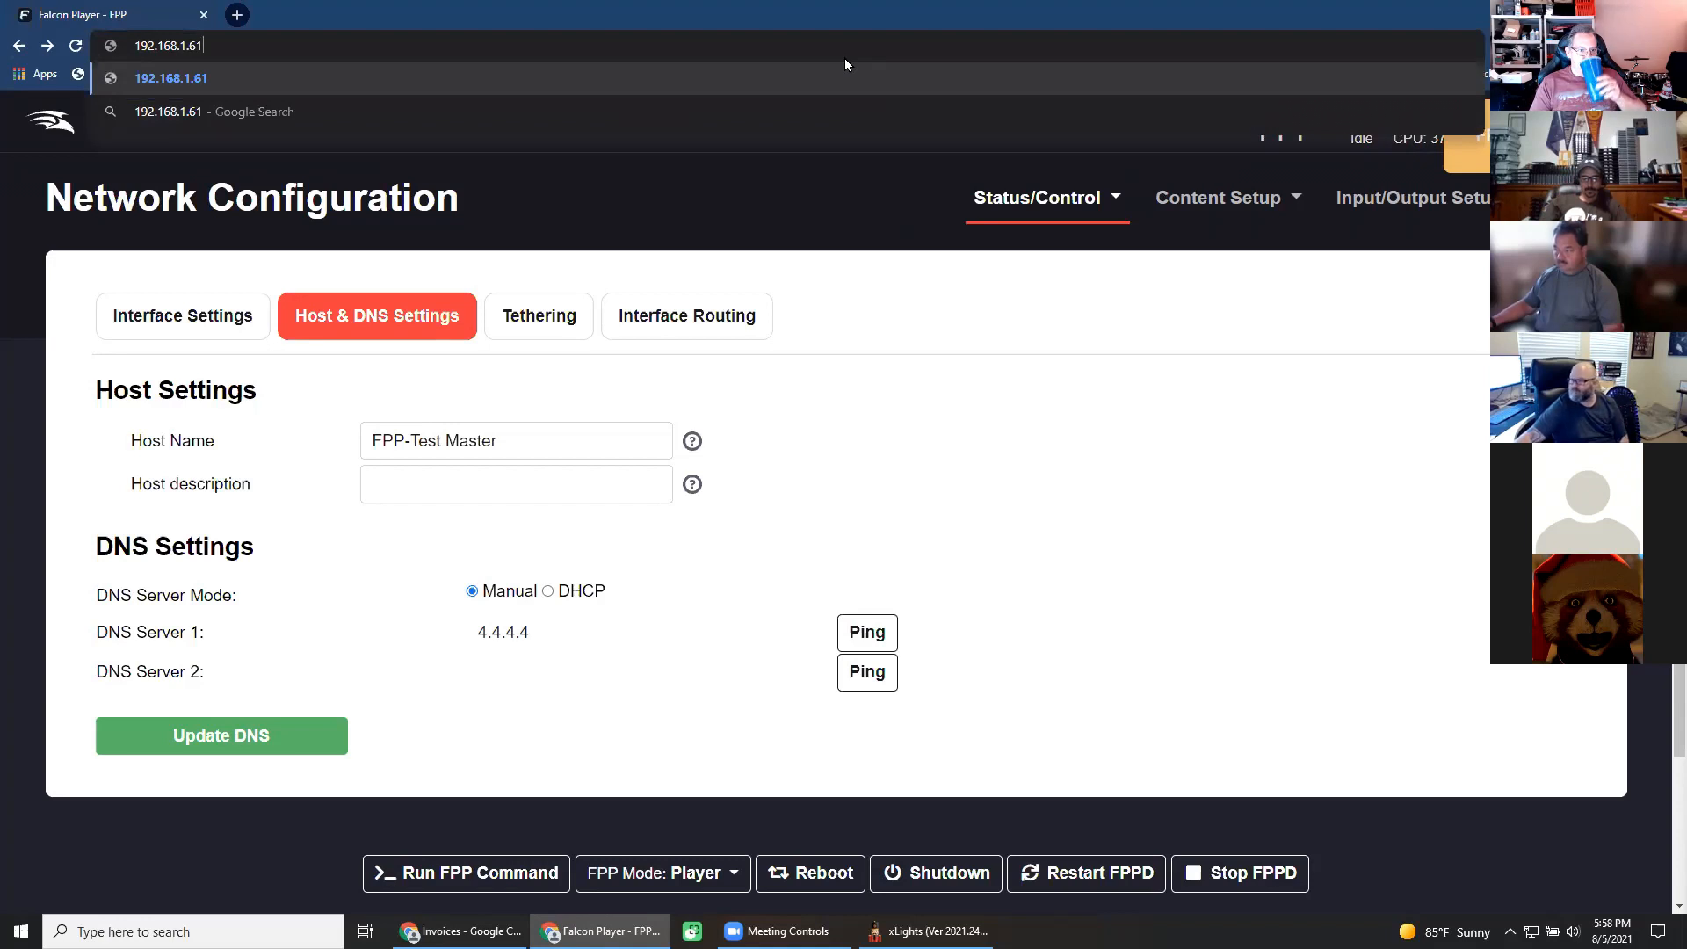
key("Return")
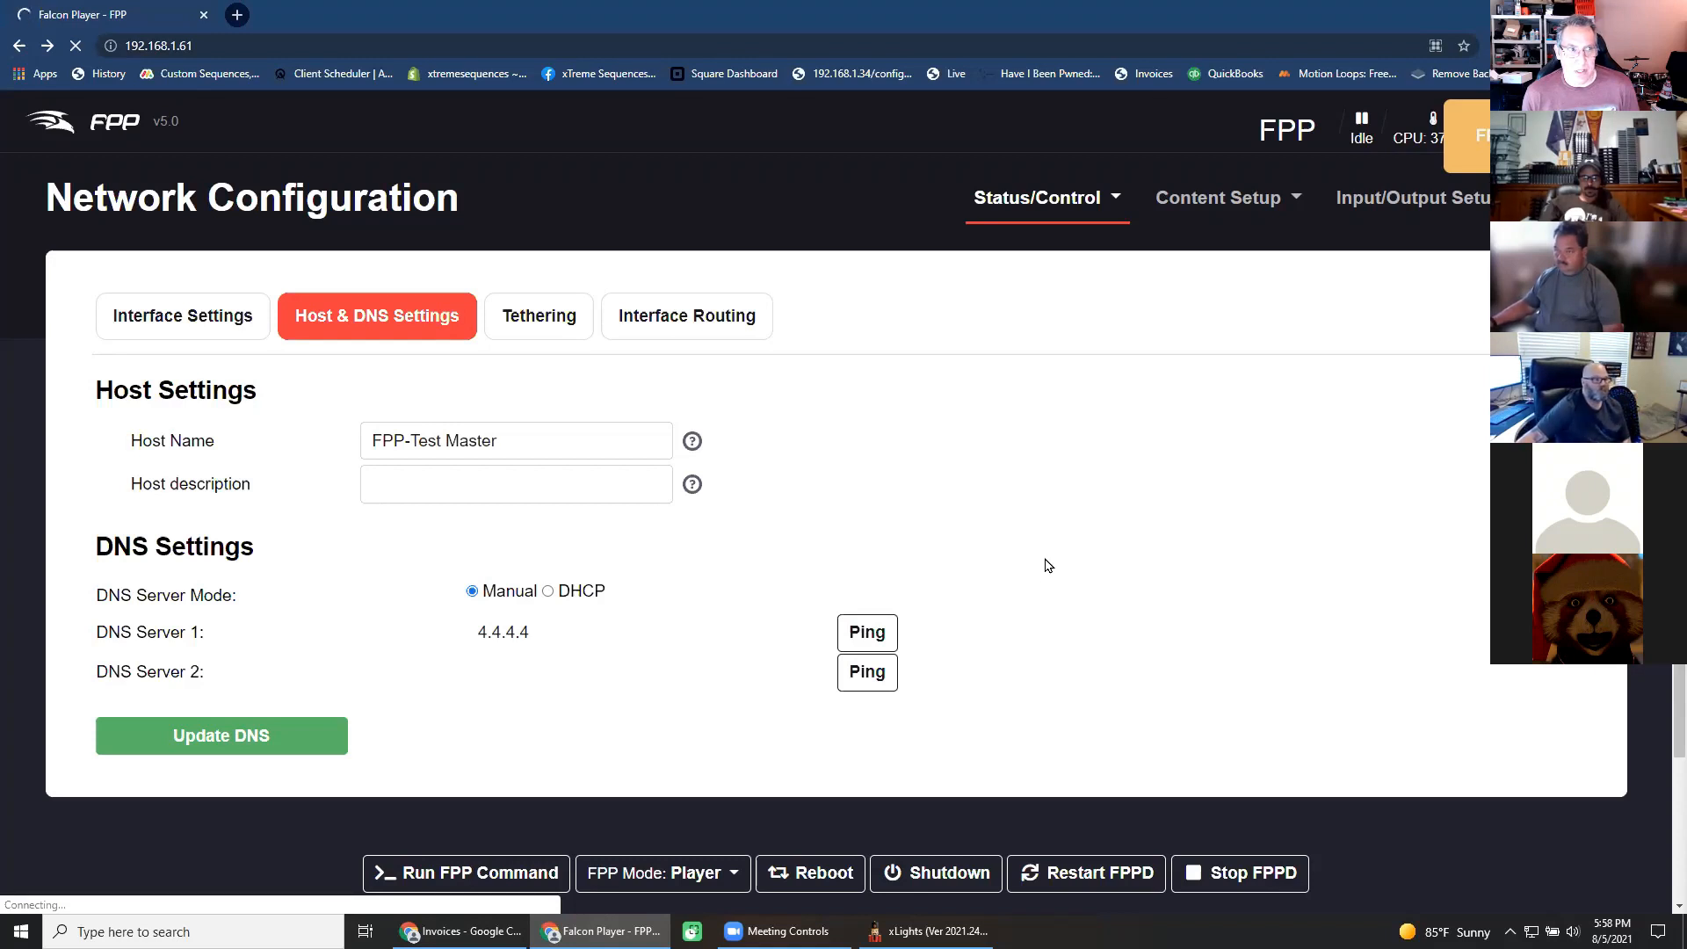
Switch to xLights, check FPP Connect for the player at its new address, and return to the Falcon Player page in Chrome.
left_click(923, 928)
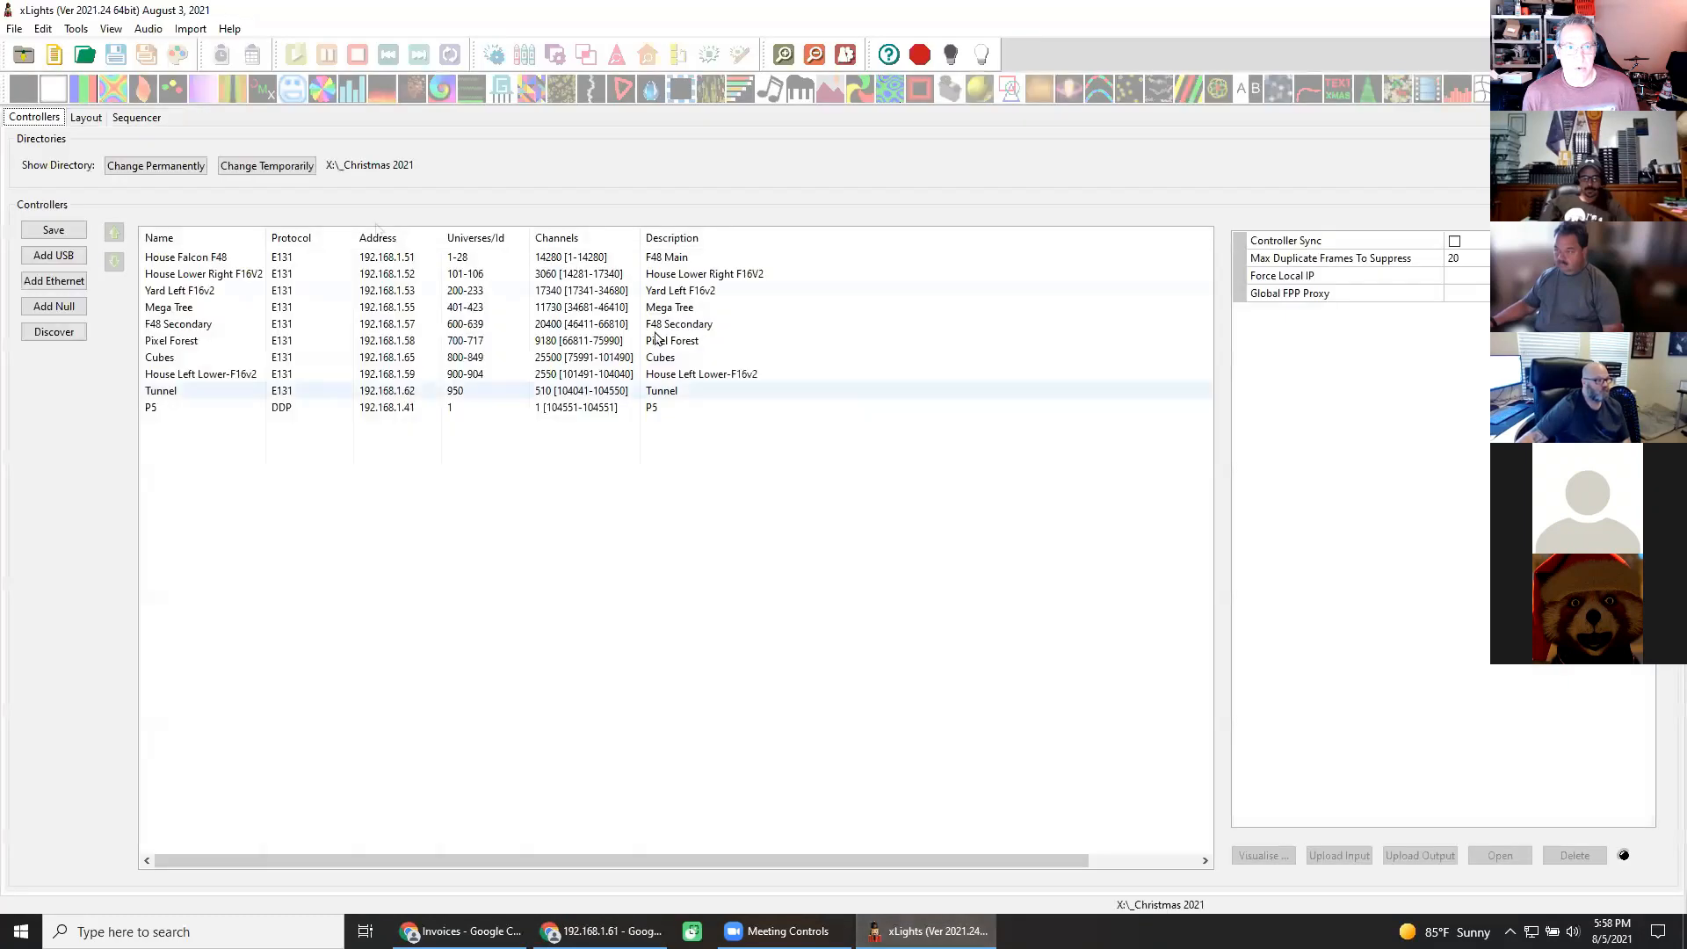
left_click(76, 28)
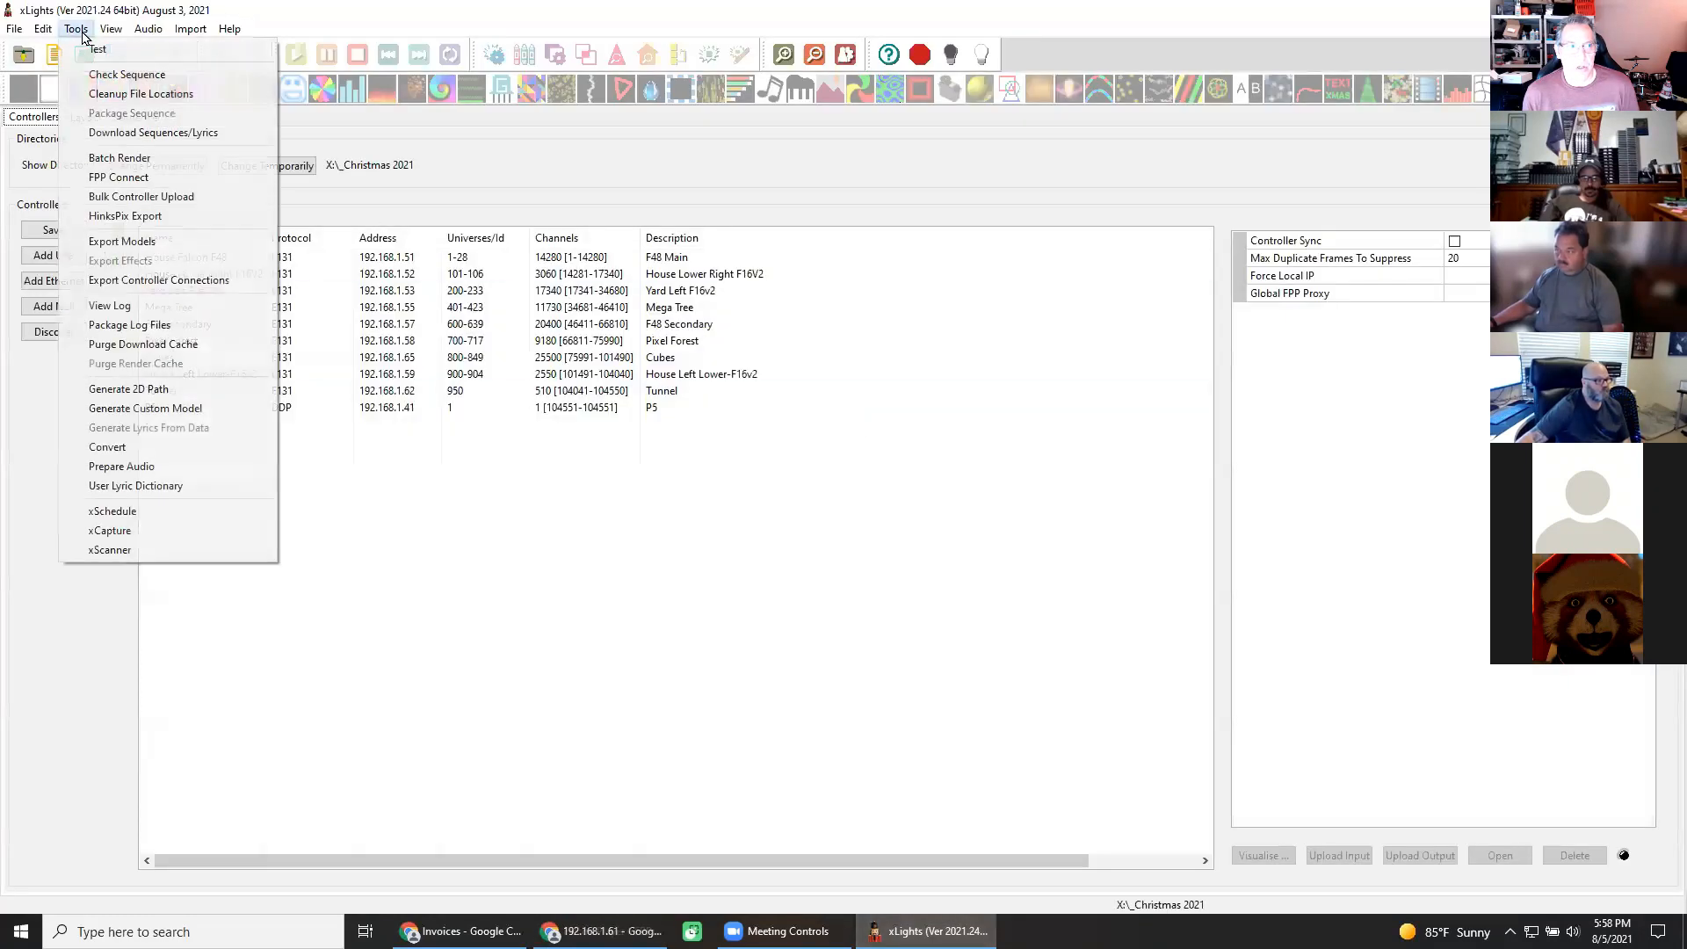
left_click(119, 176)
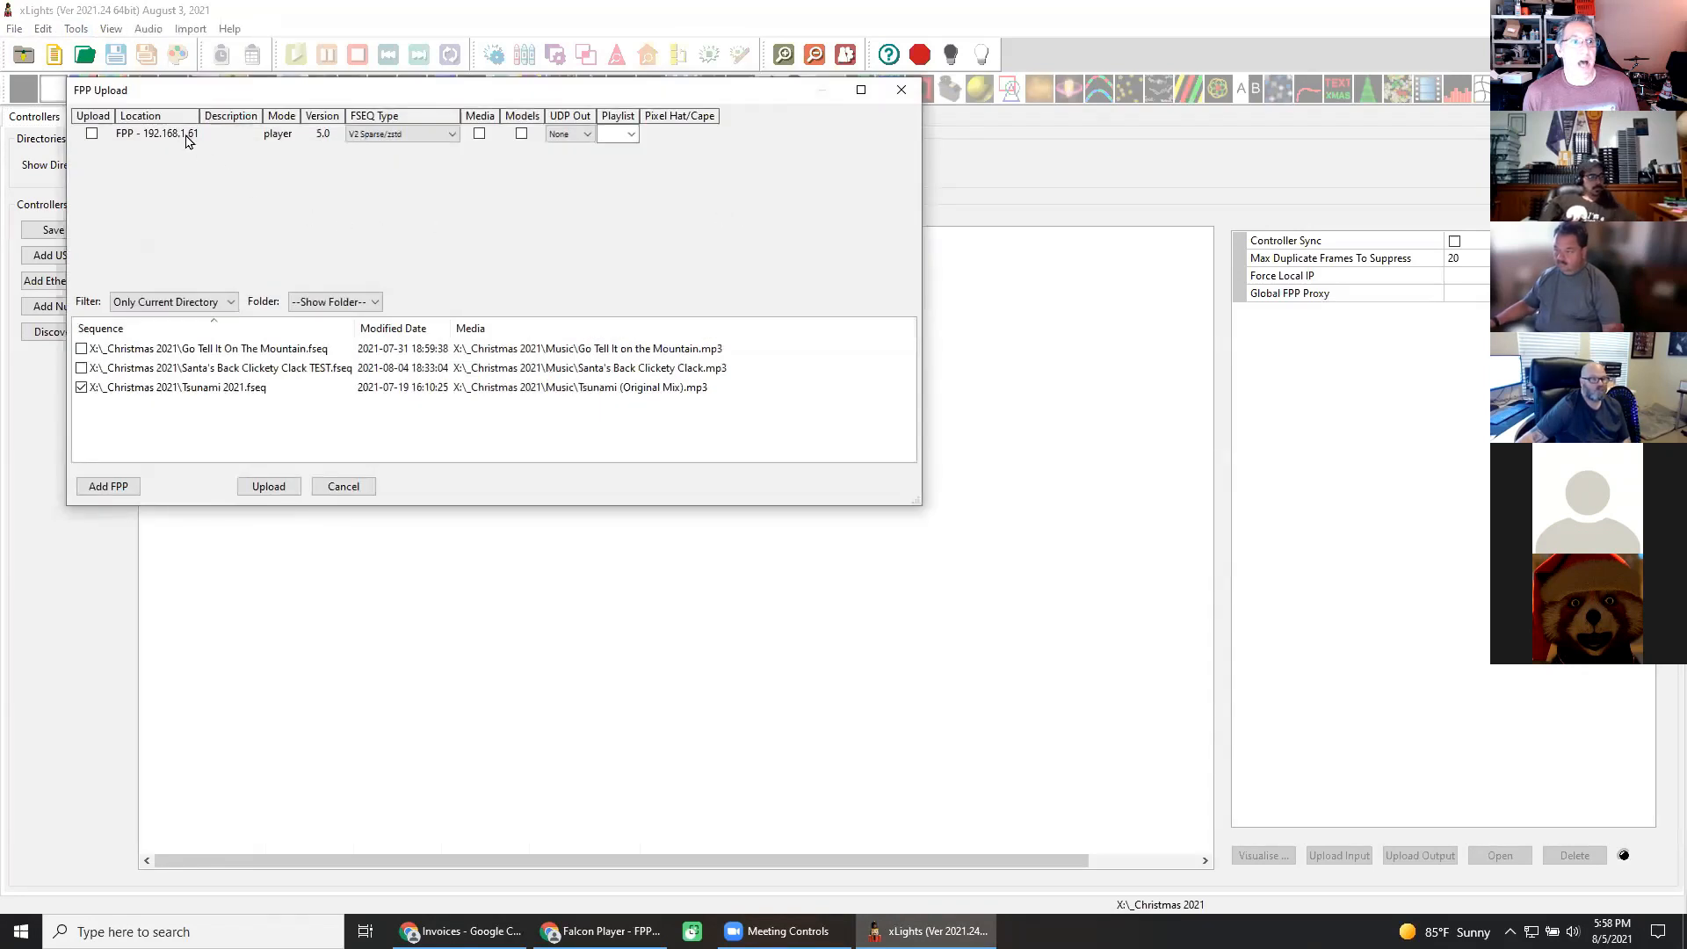
left_click(900, 90)
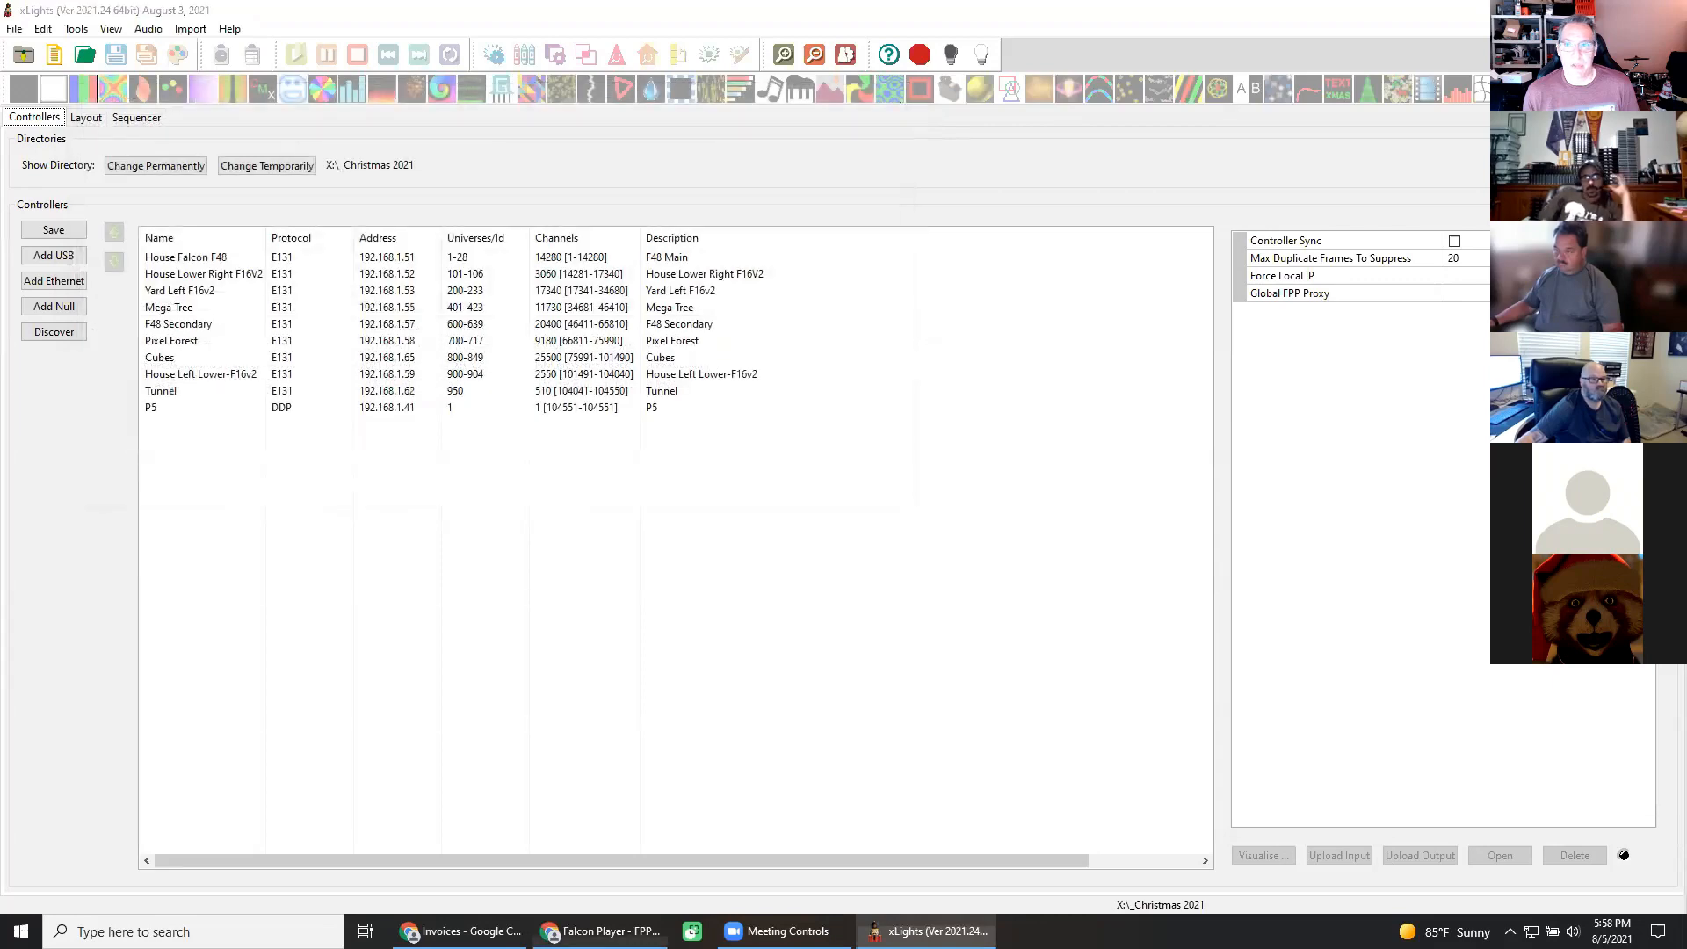
left_click(607, 931)
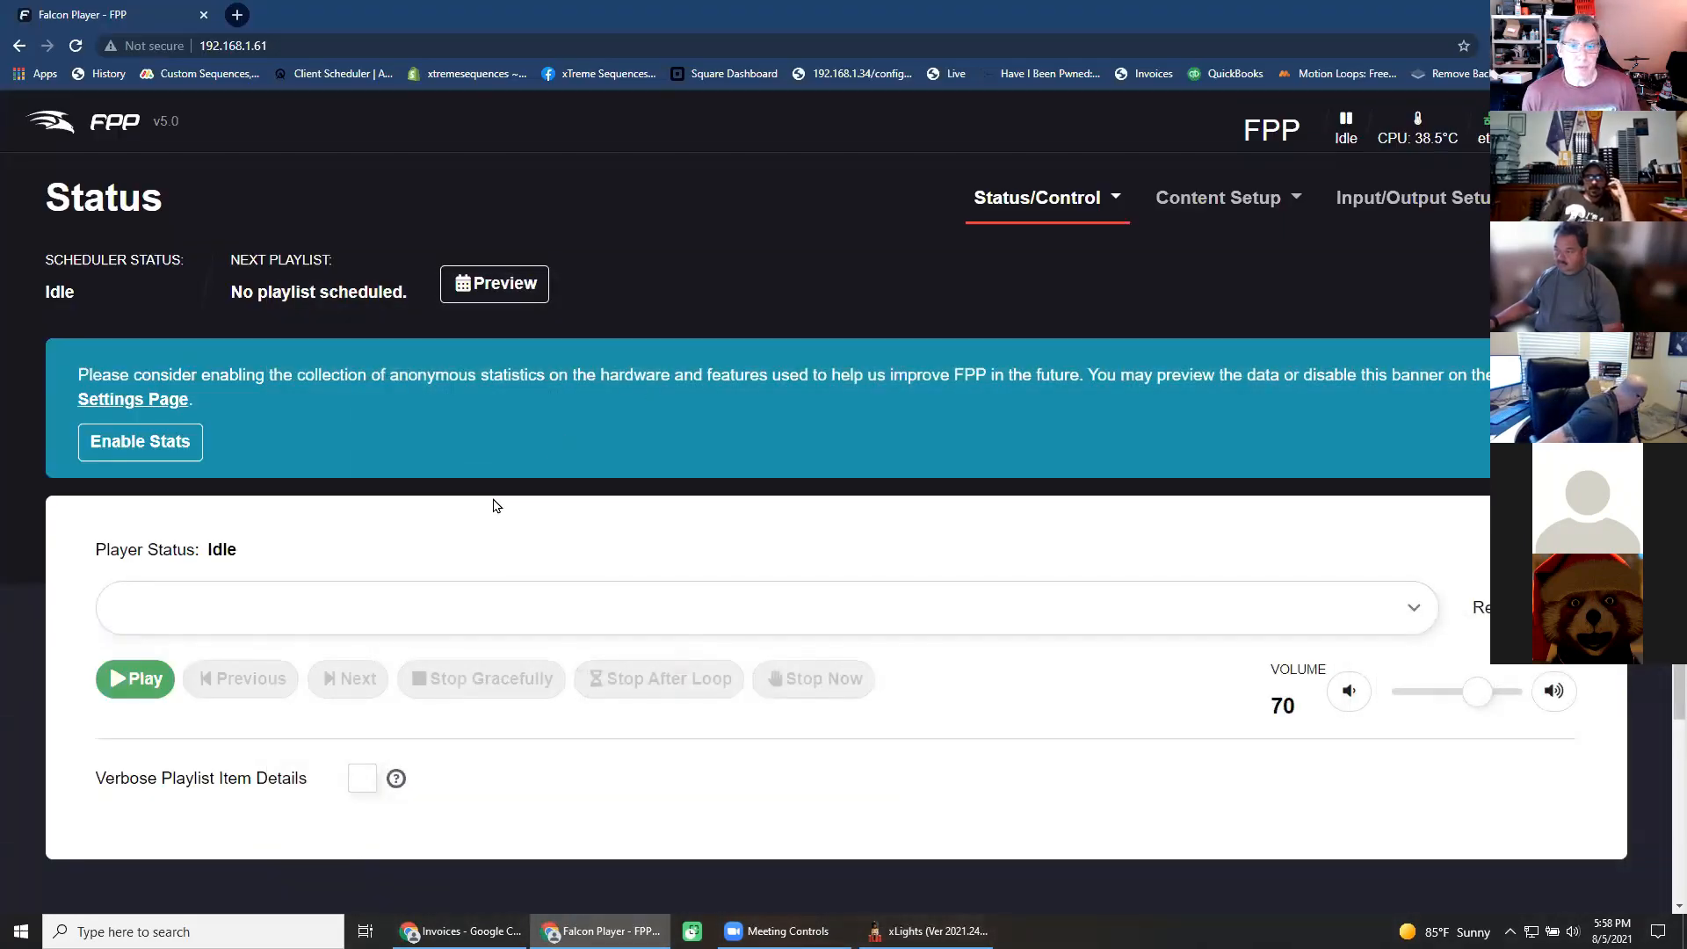
Reopen FPP Connect in xLights to review the player's upload options, close it, and go back to the player's status page.
left_click(929, 931)
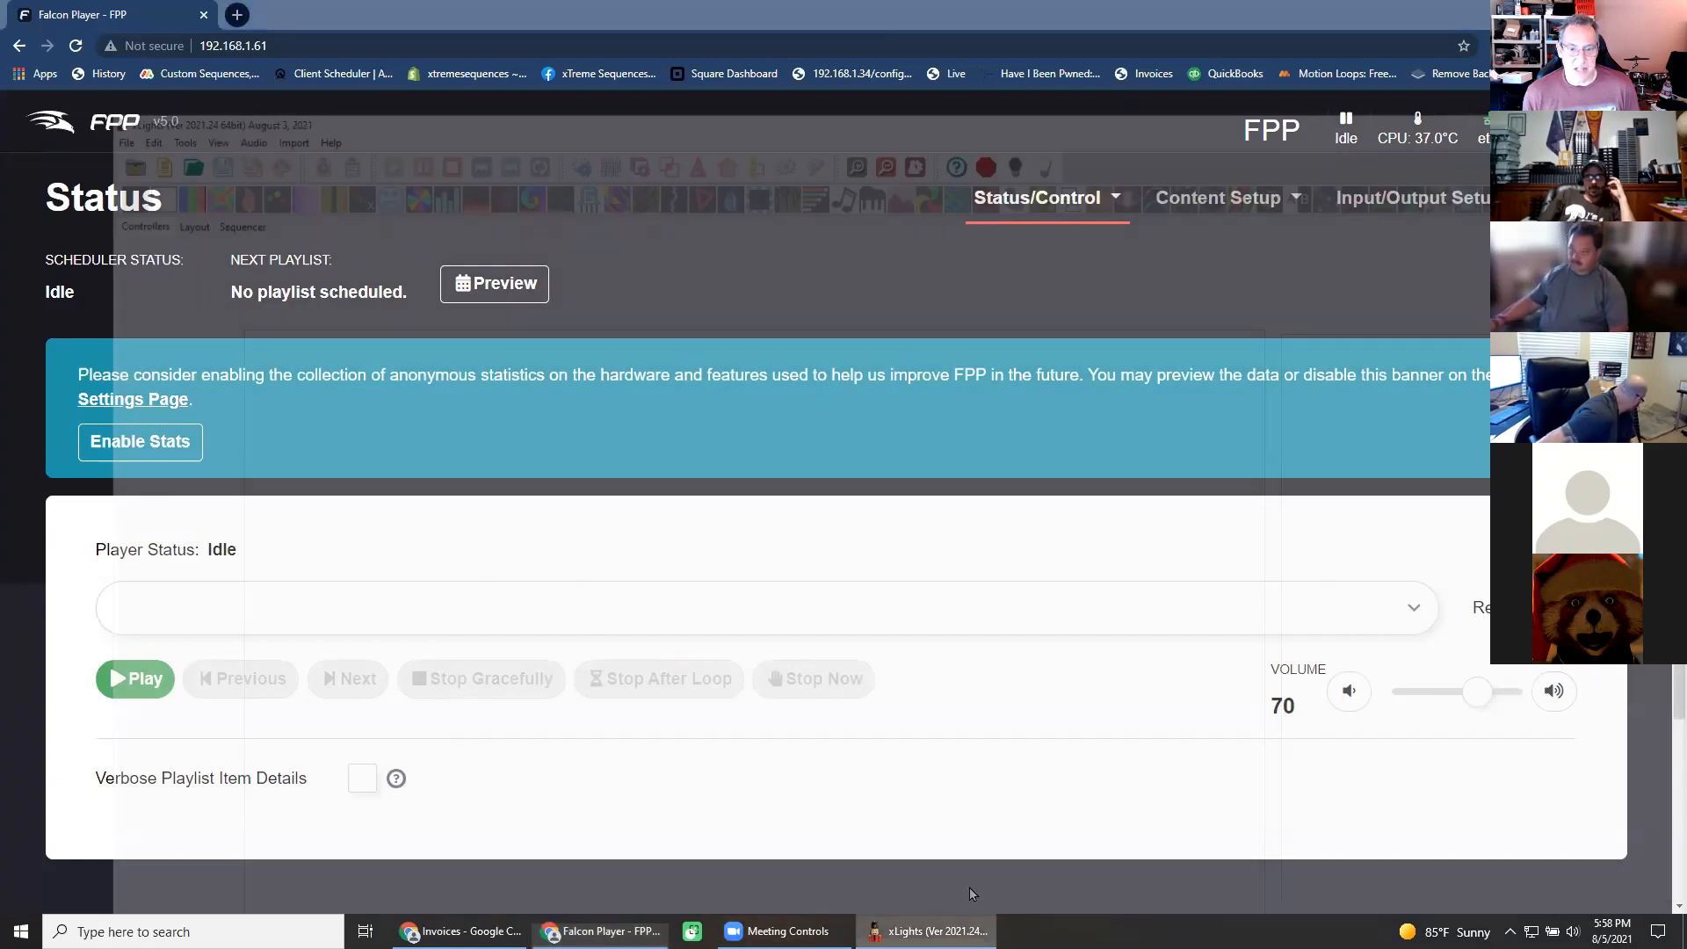
left_click(79, 29)
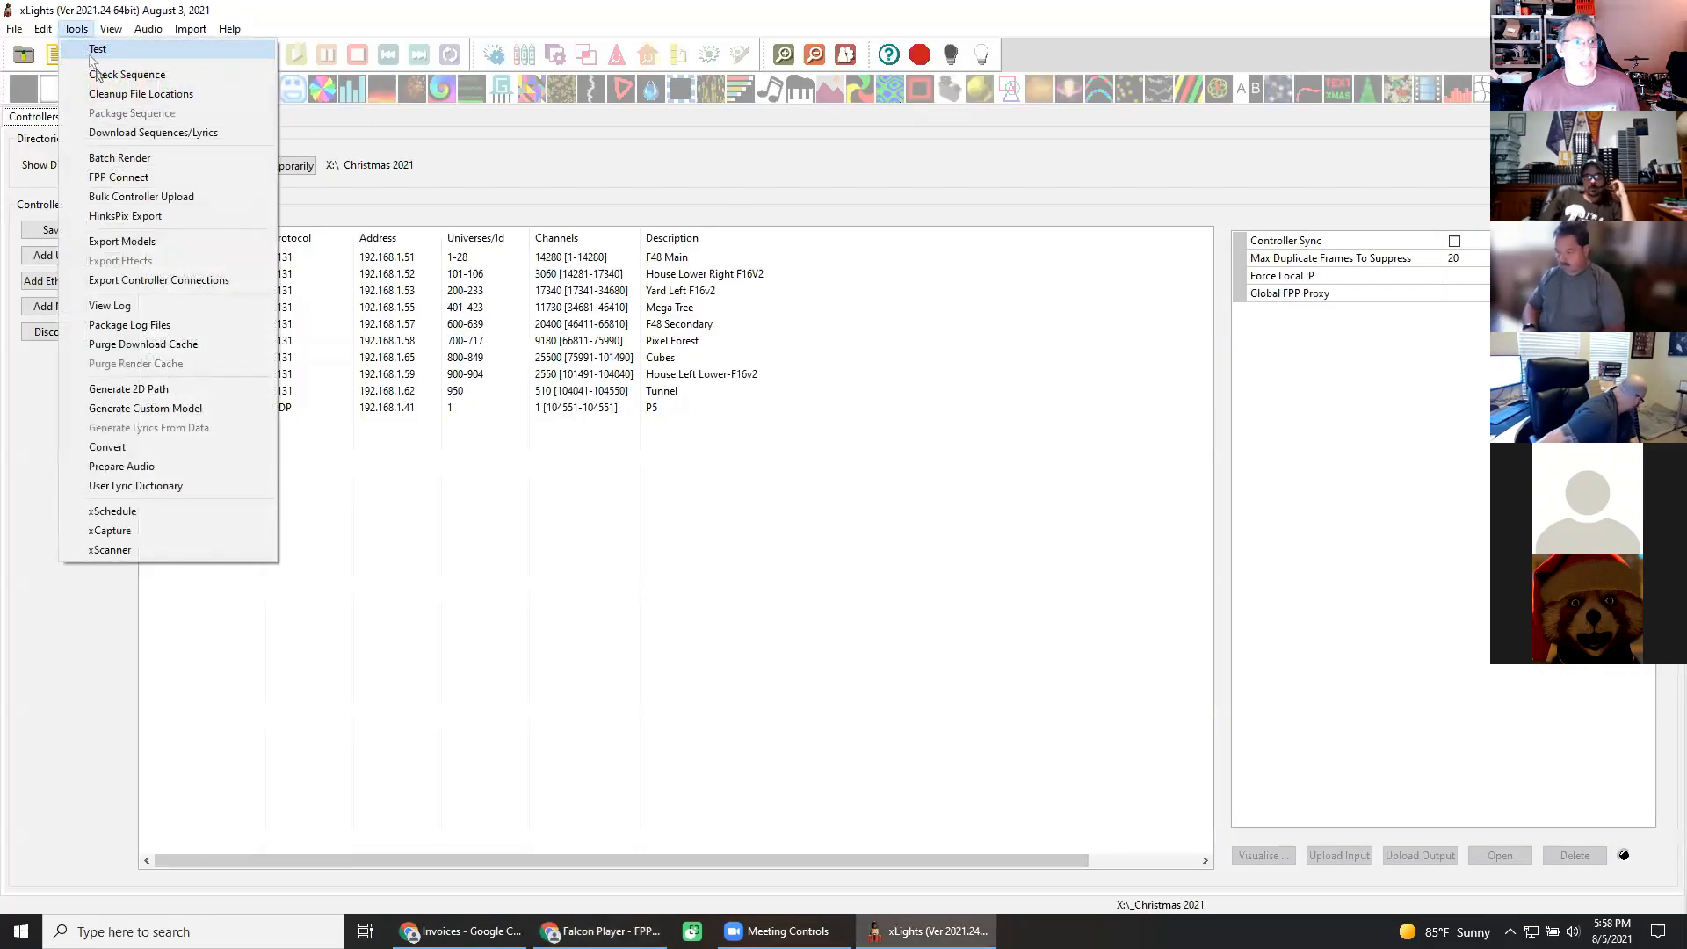
left_click(141, 177)
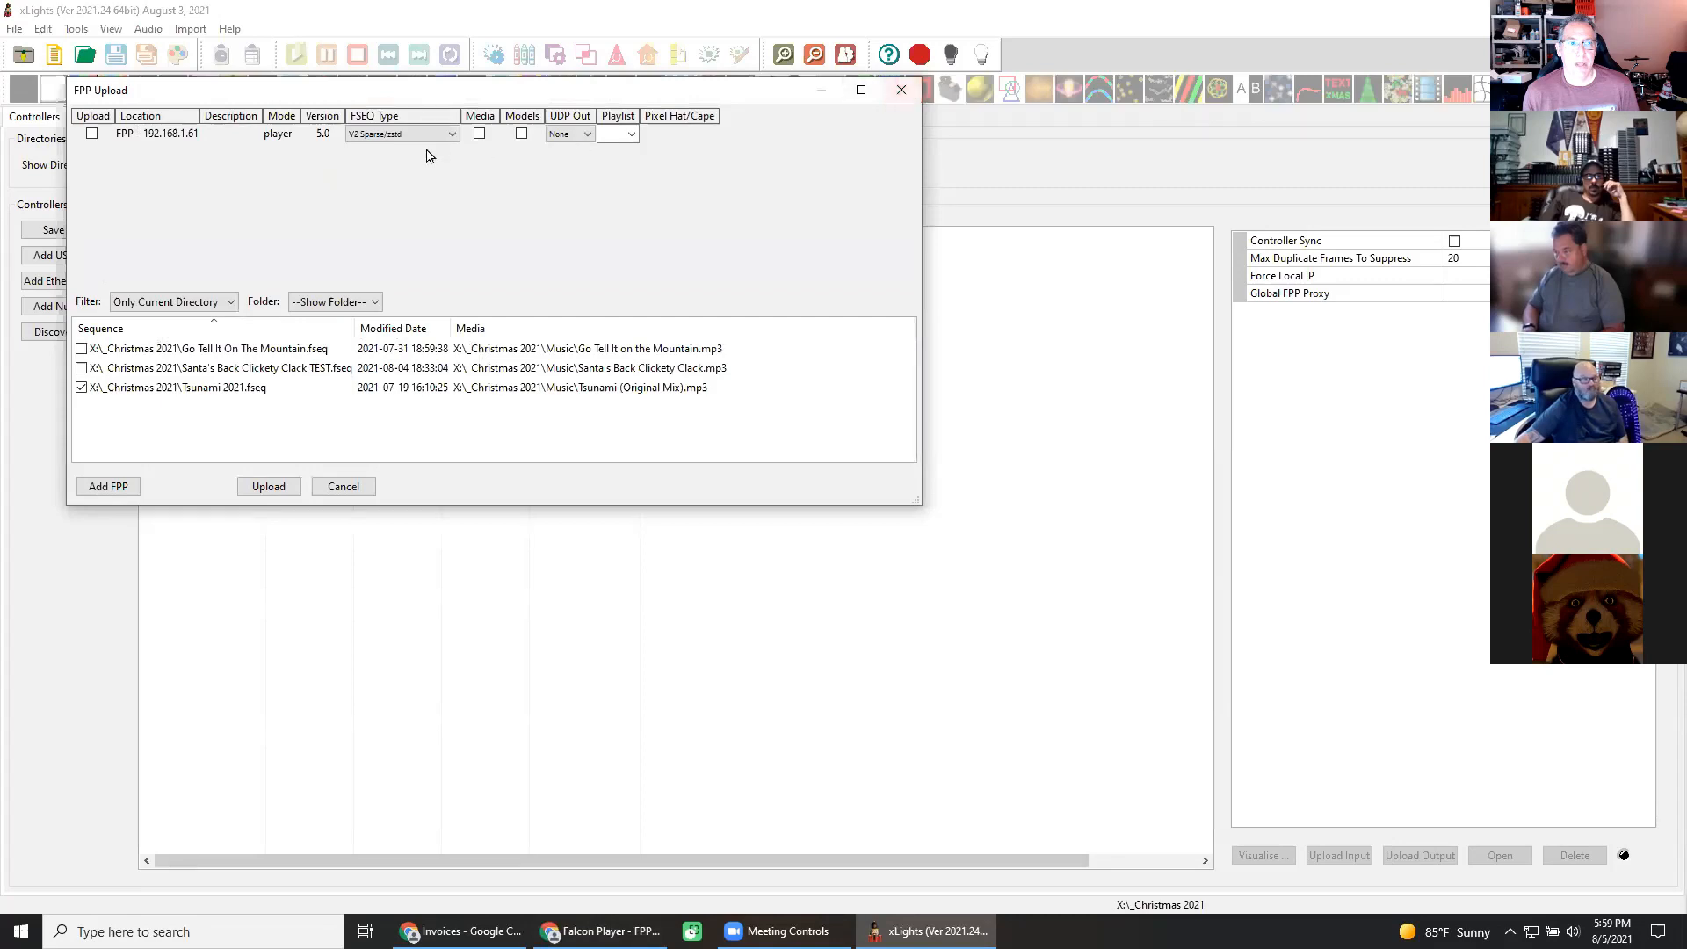
left_click(901, 90)
left_click(601, 932)
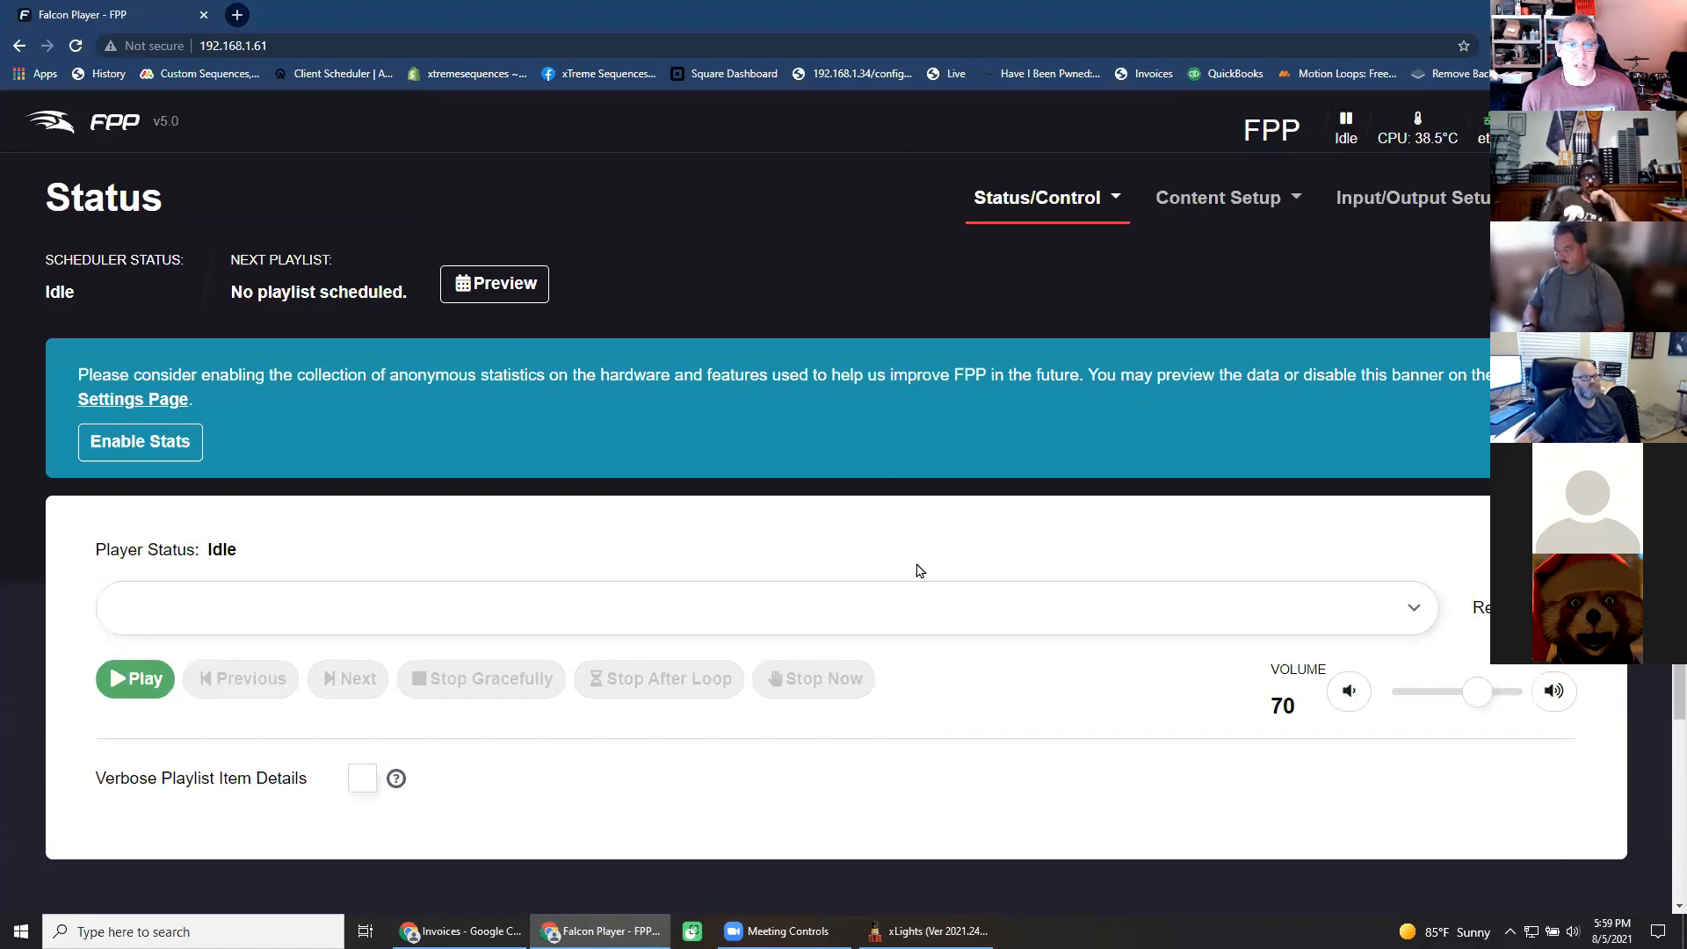
Open the FPP Backup page and look over its backup and restore sections.
left_click(1121, 198)
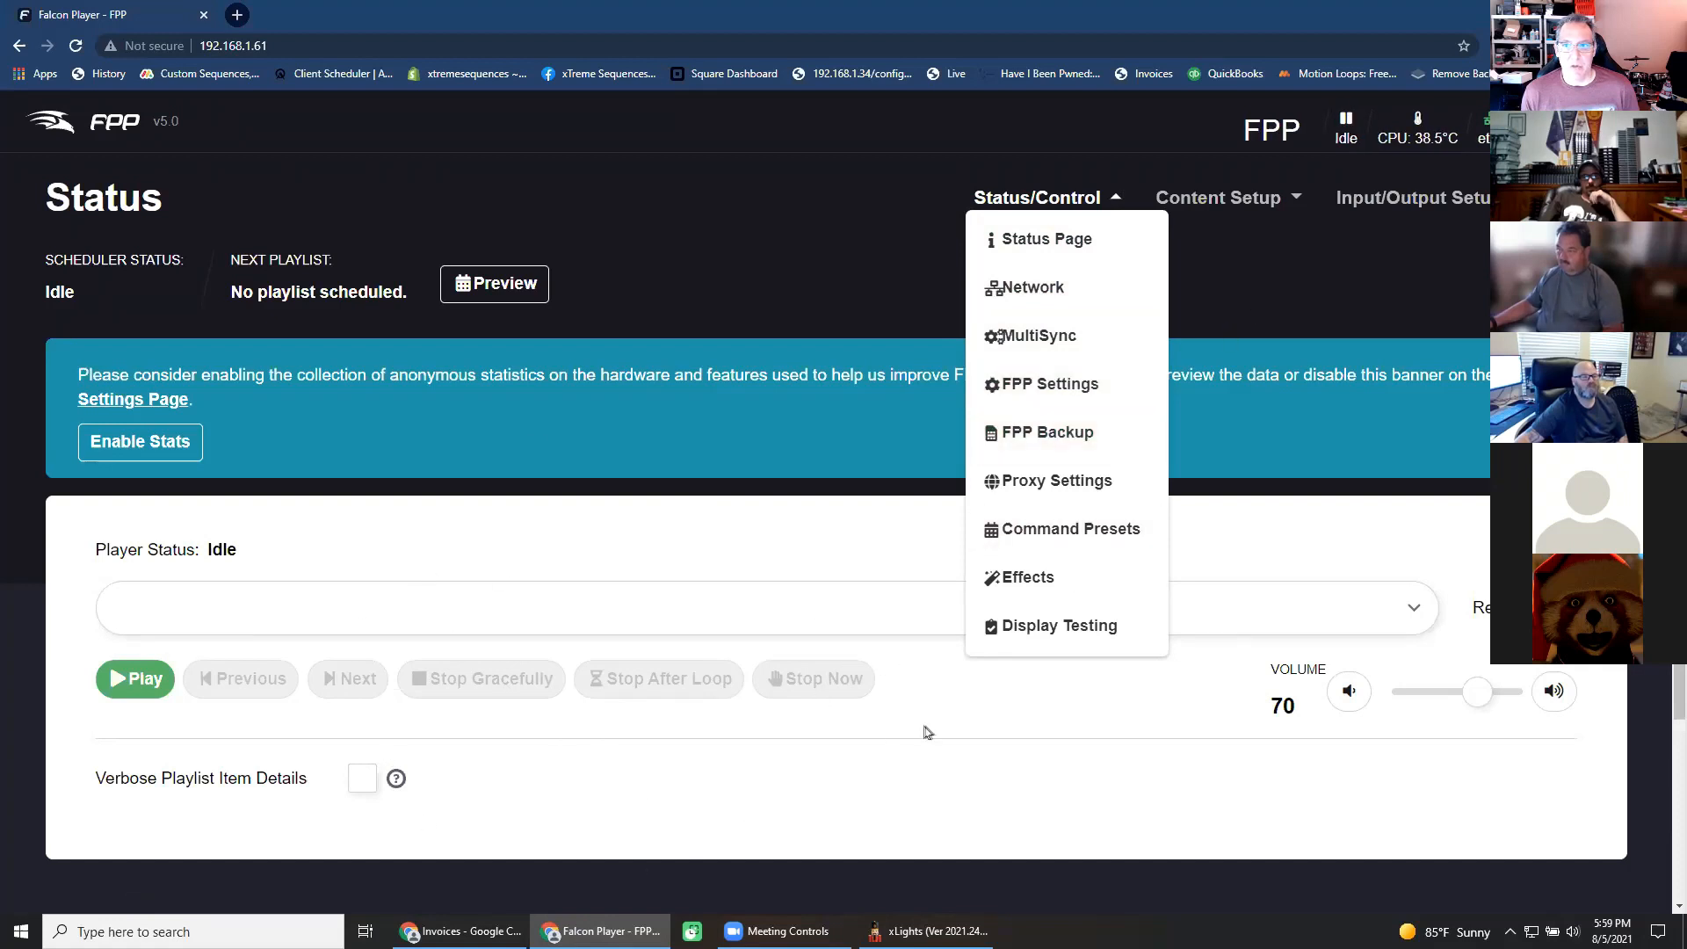
left_click(823, 279)
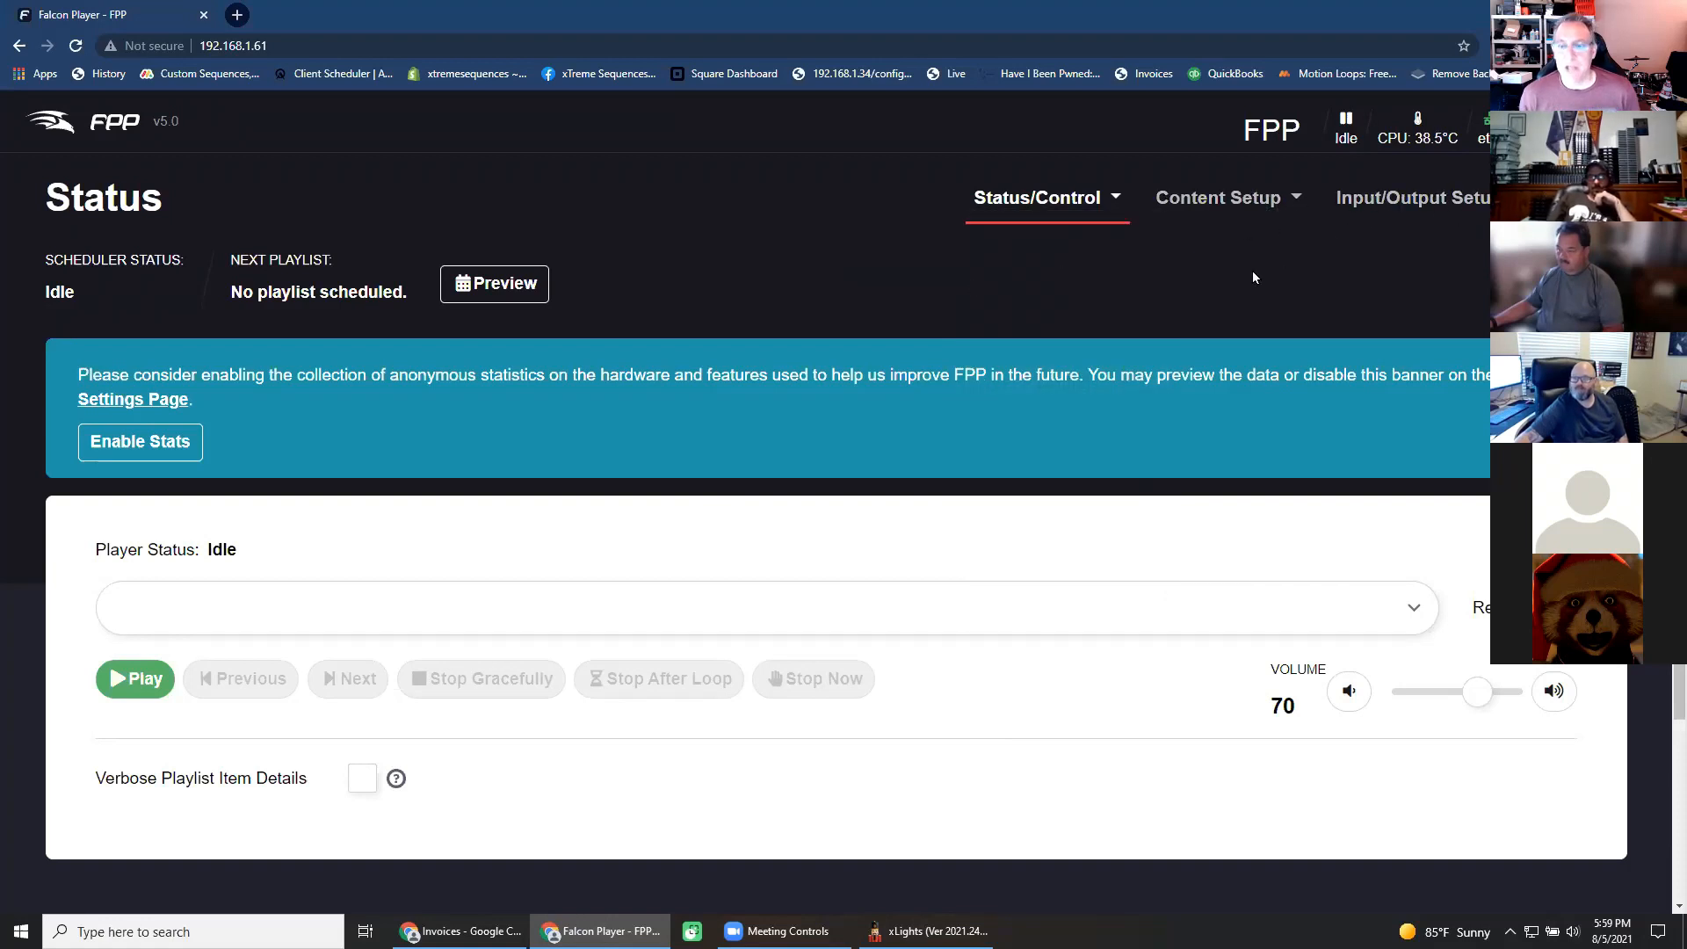
left_click(1068, 218)
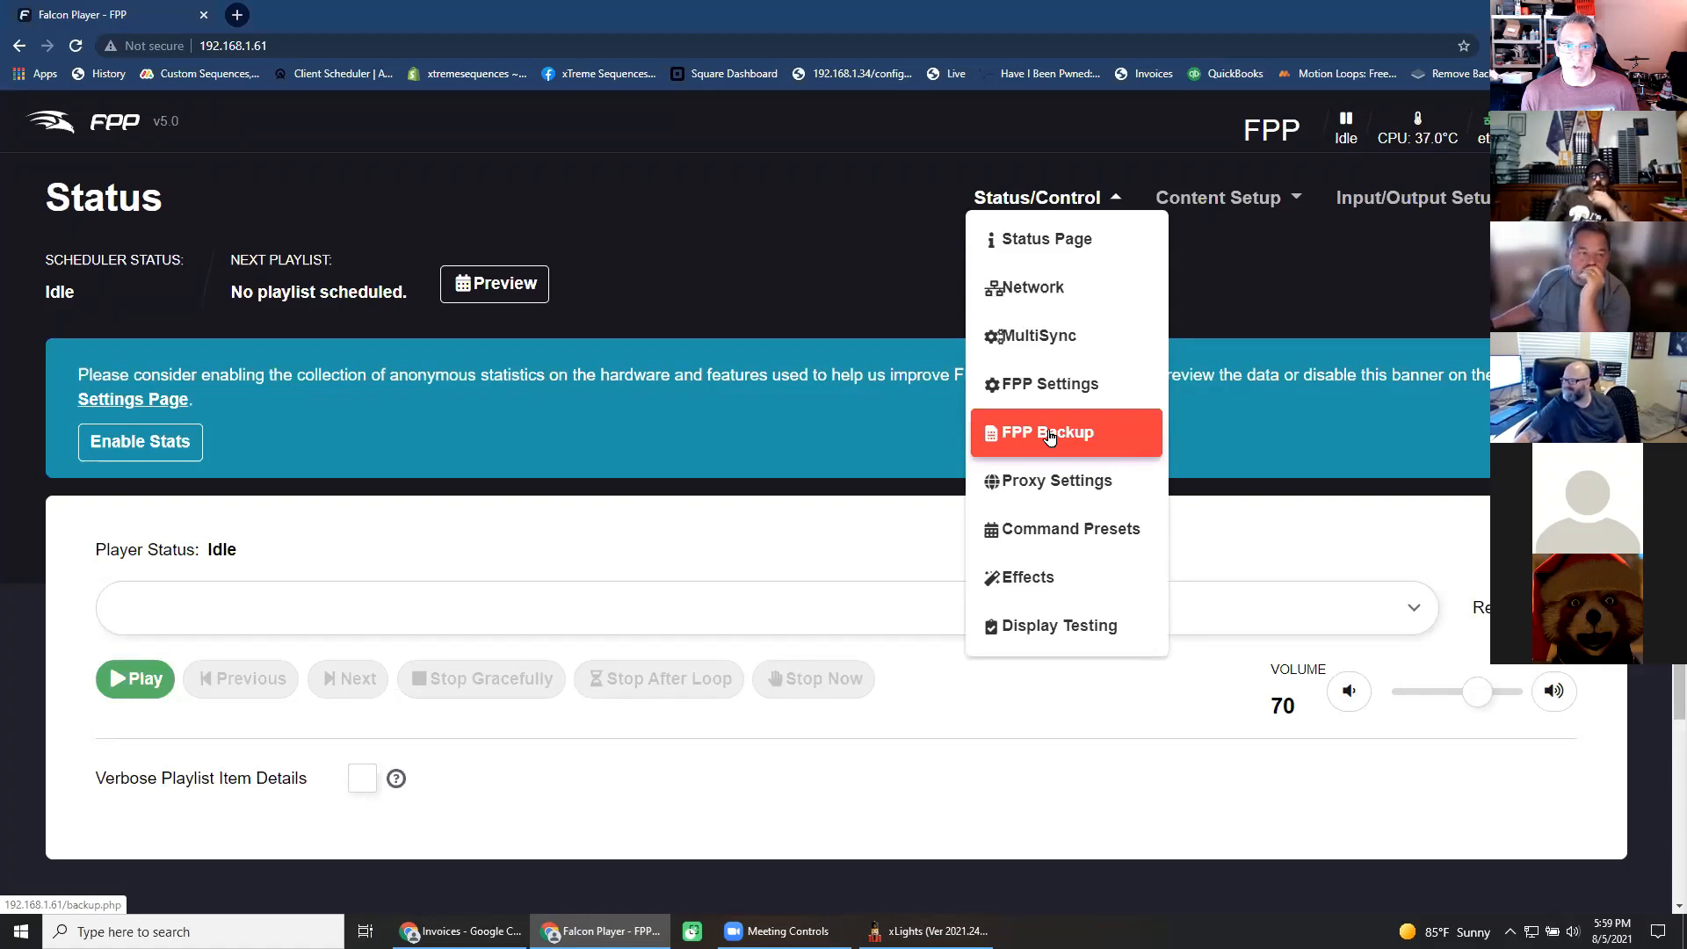
left_click(1049, 434)
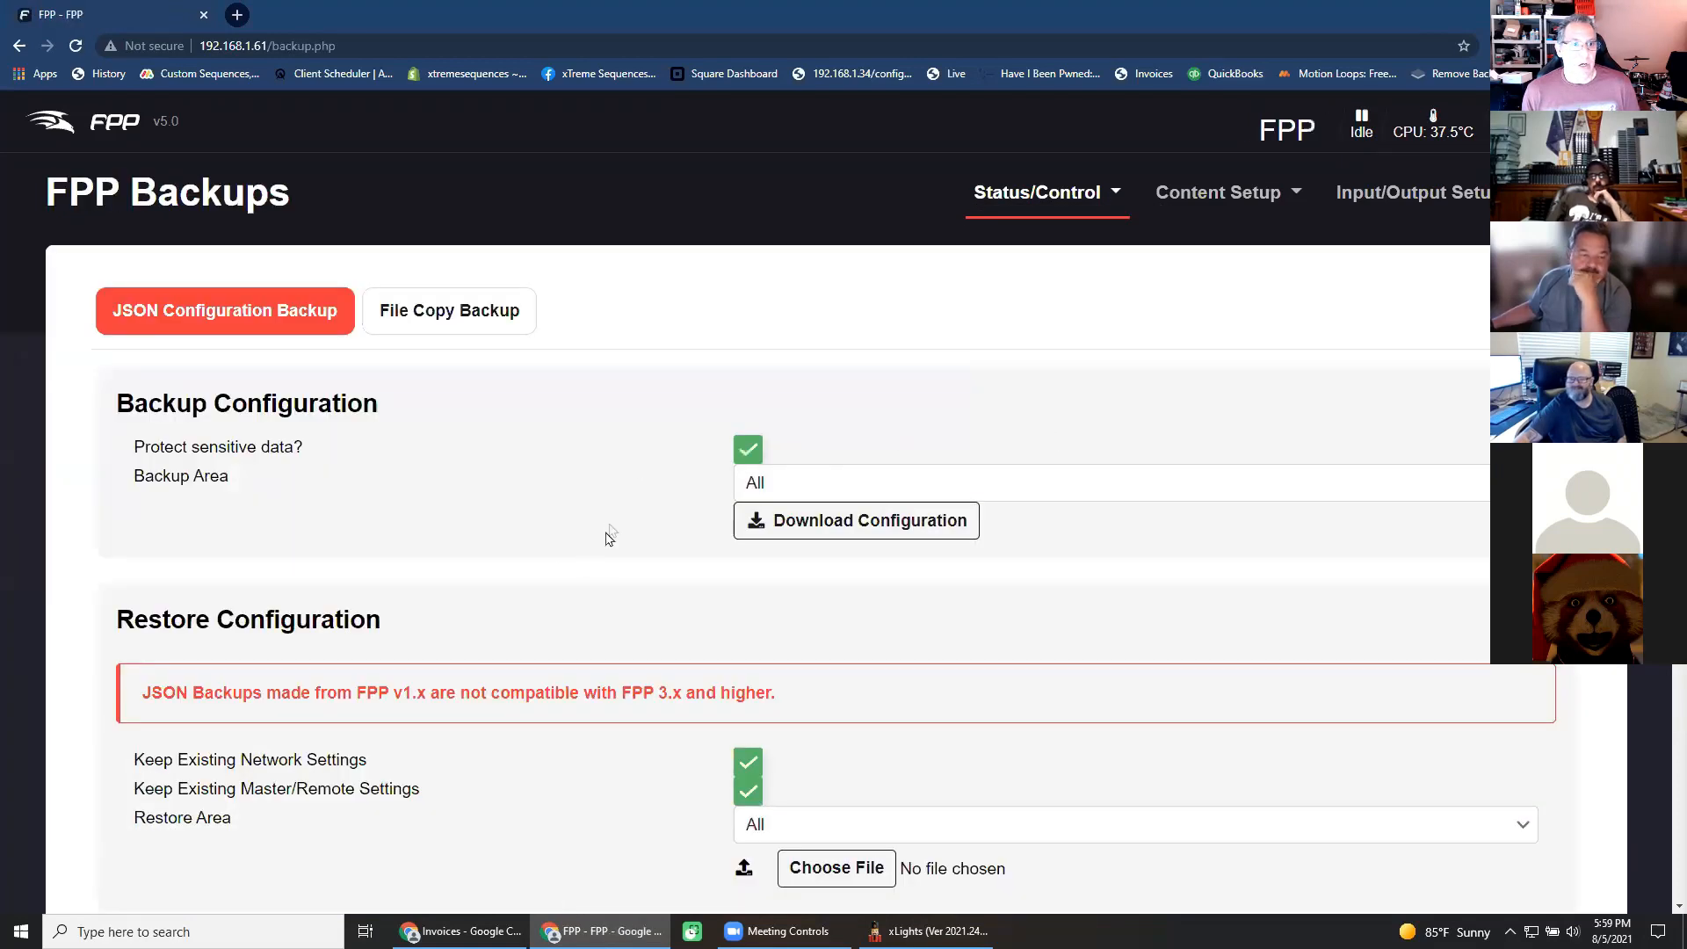
scroll(613, 526, "down", 3)
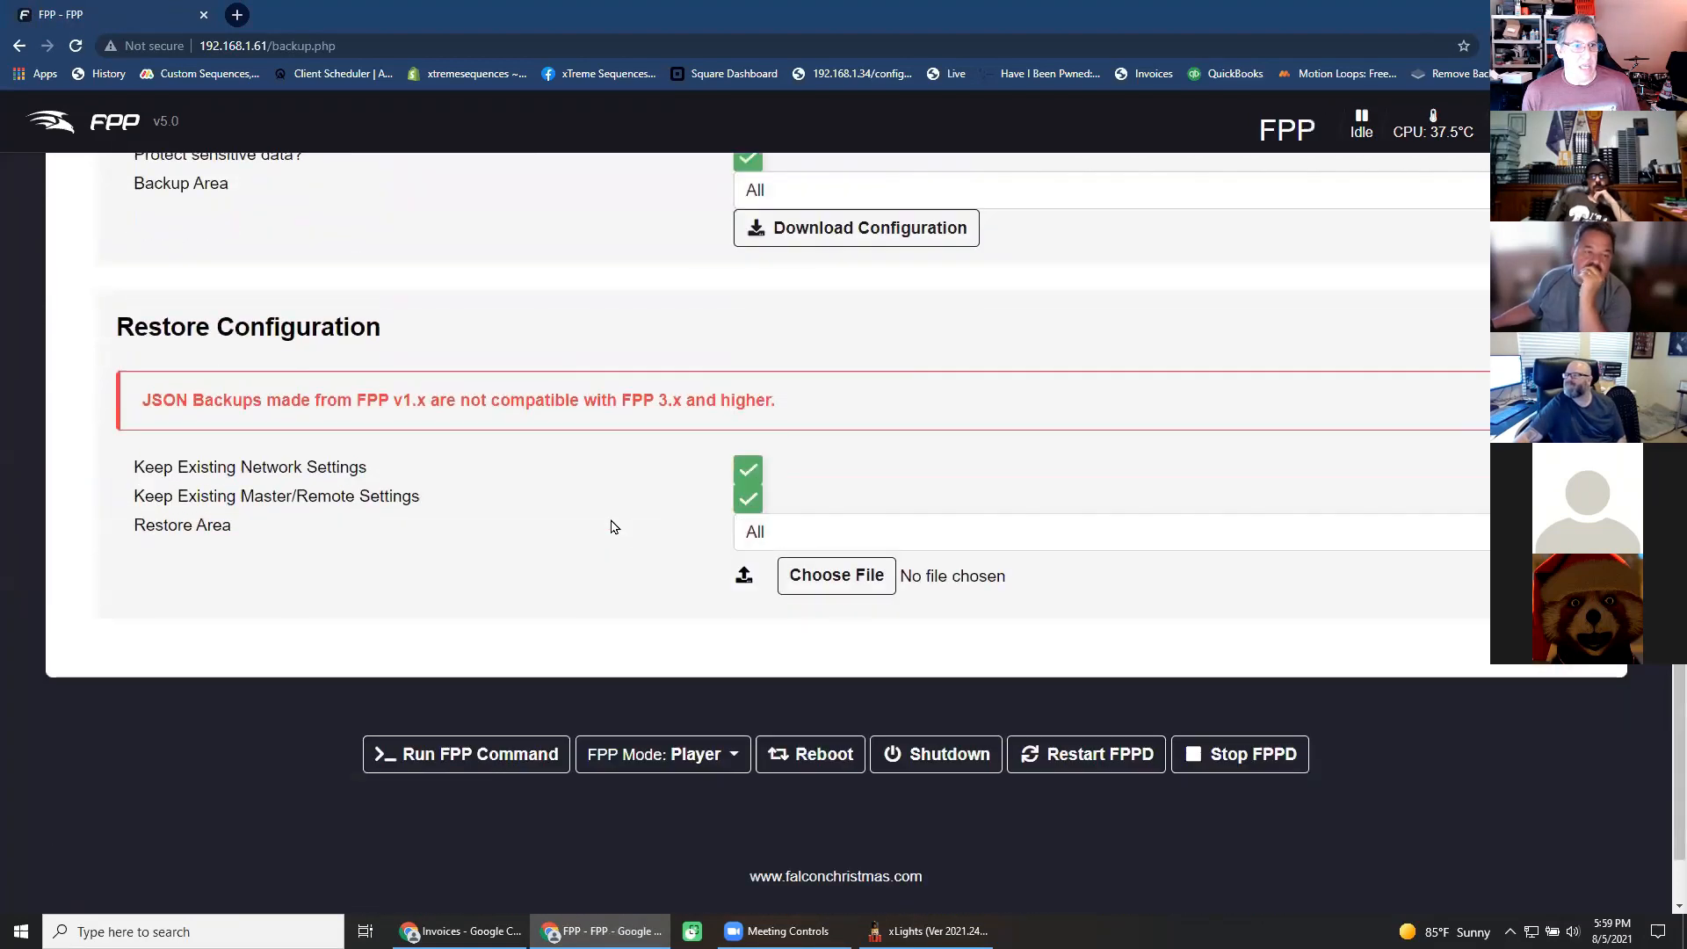
scroll(612, 527, "up", 3)
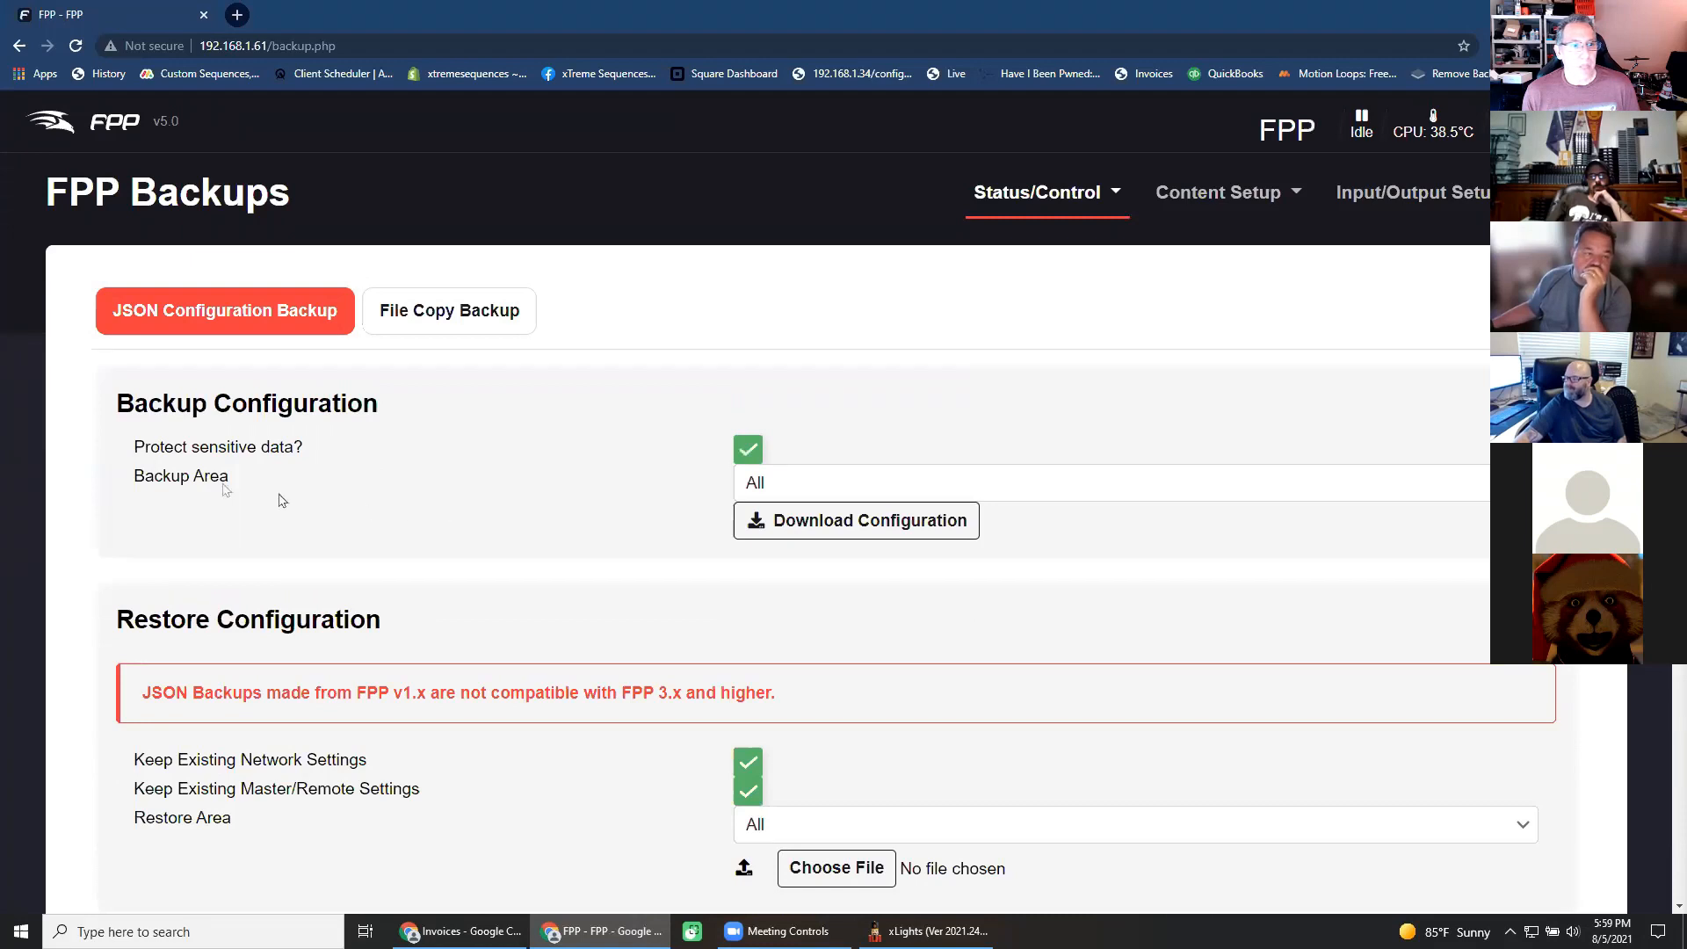
Download the JSON configuration backup with All as the backup area, and view the saved file in its folder.
left_click(1111, 482)
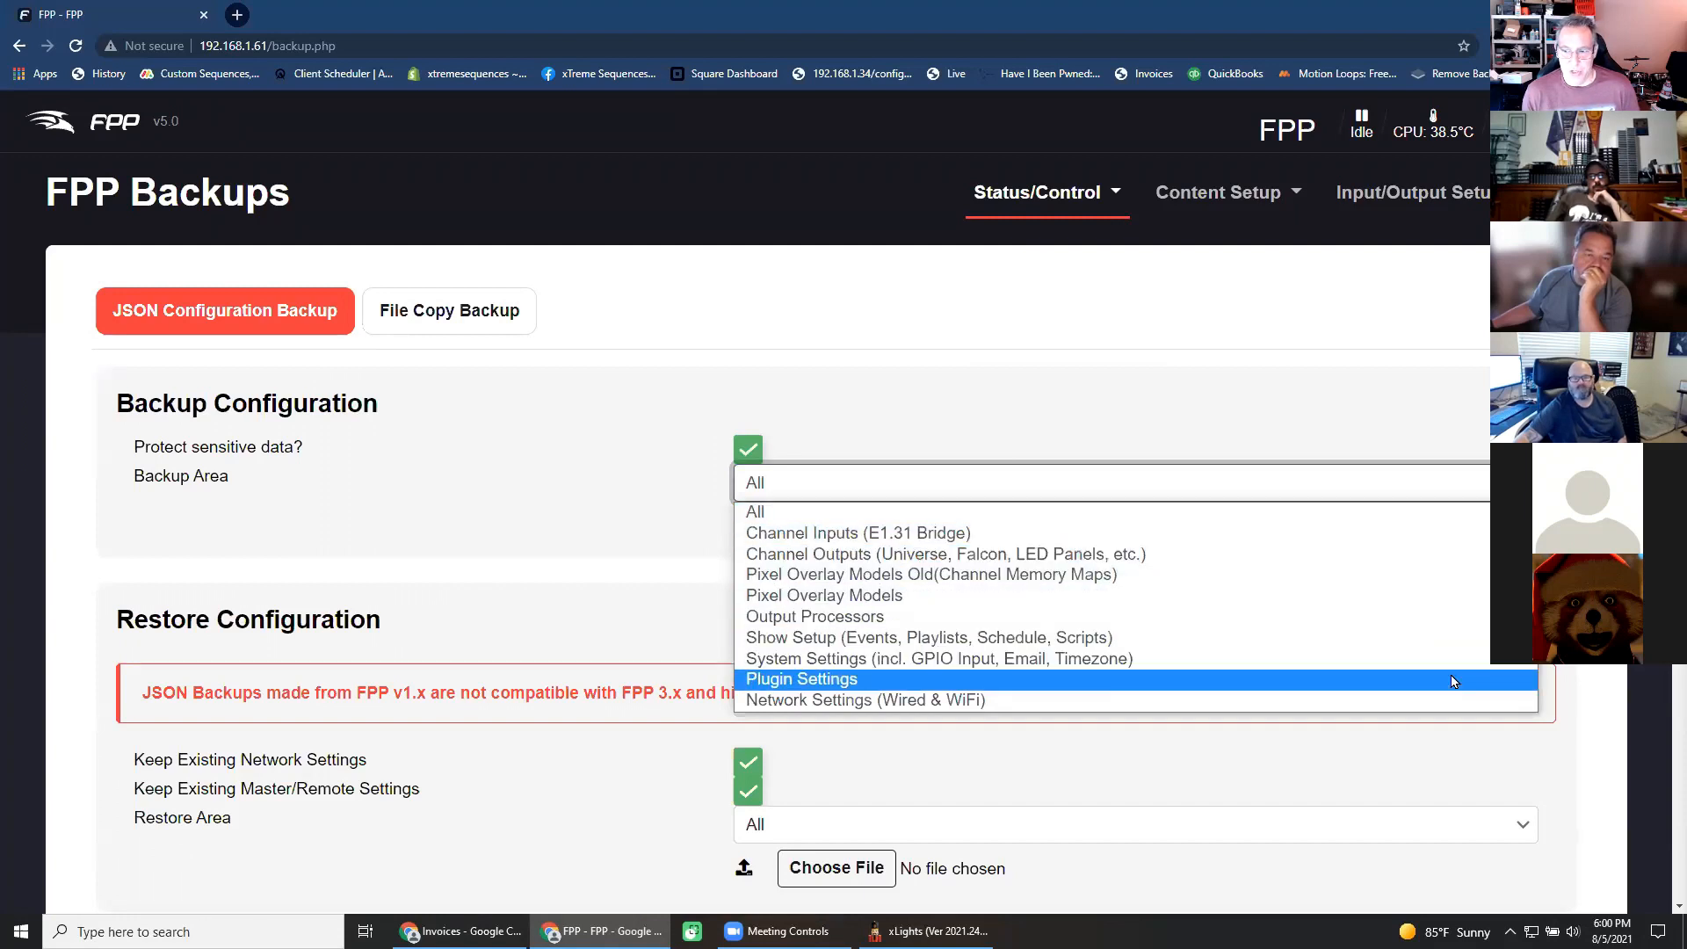
left_click(1168, 414)
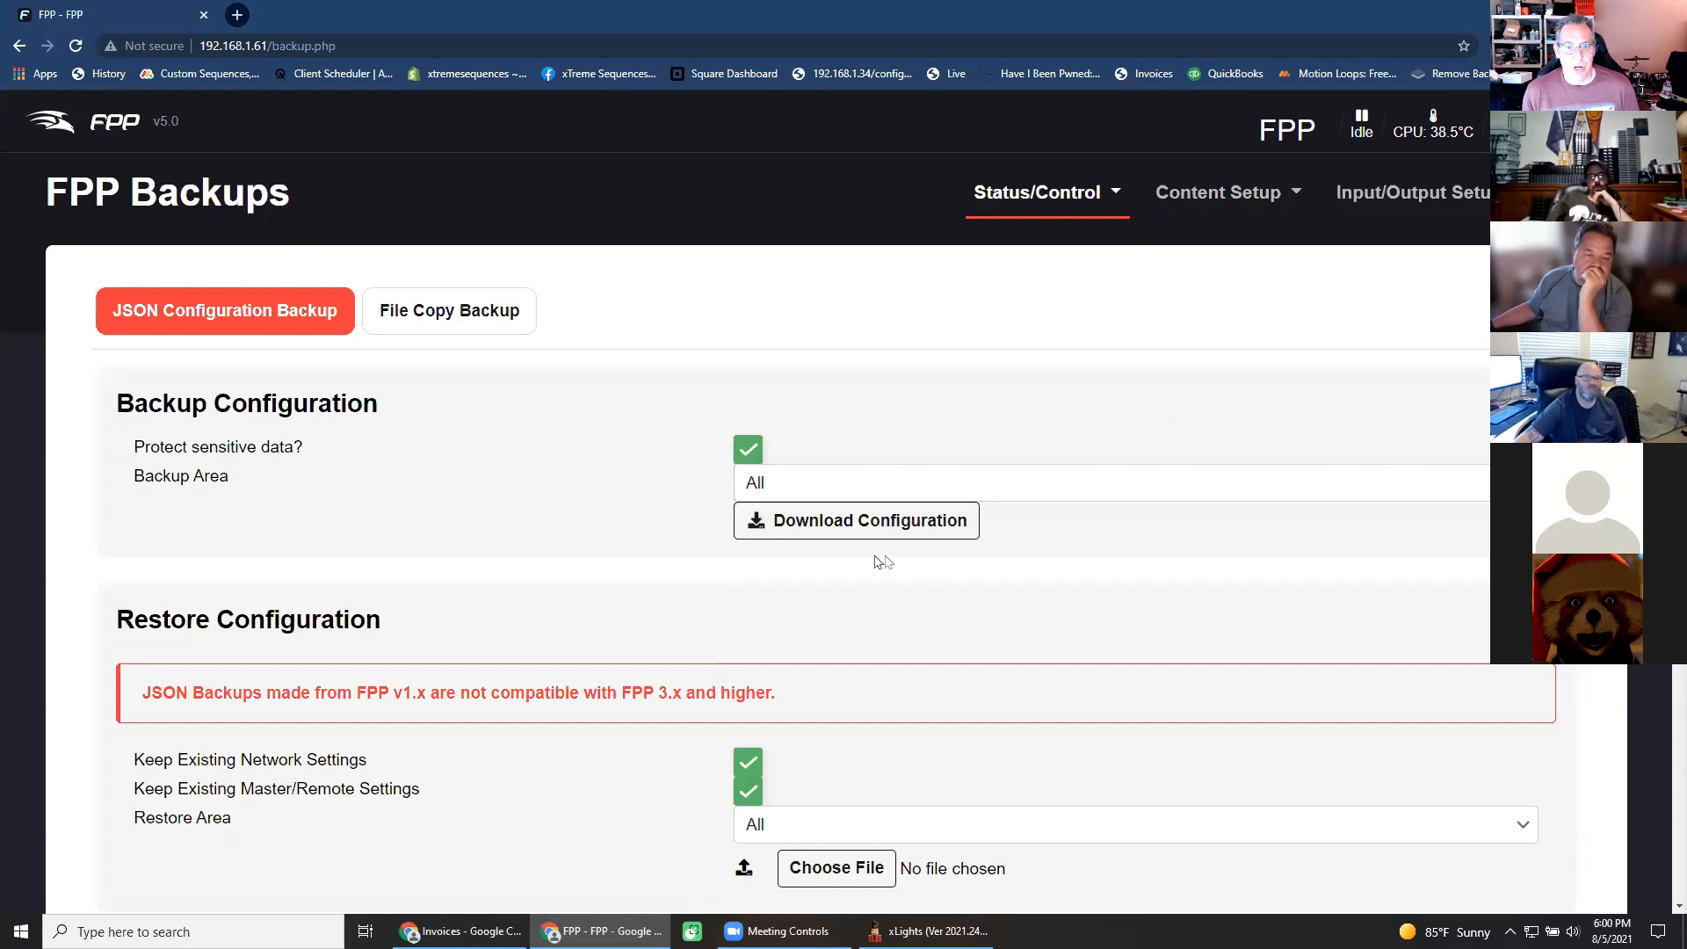
left_click(829, 532)
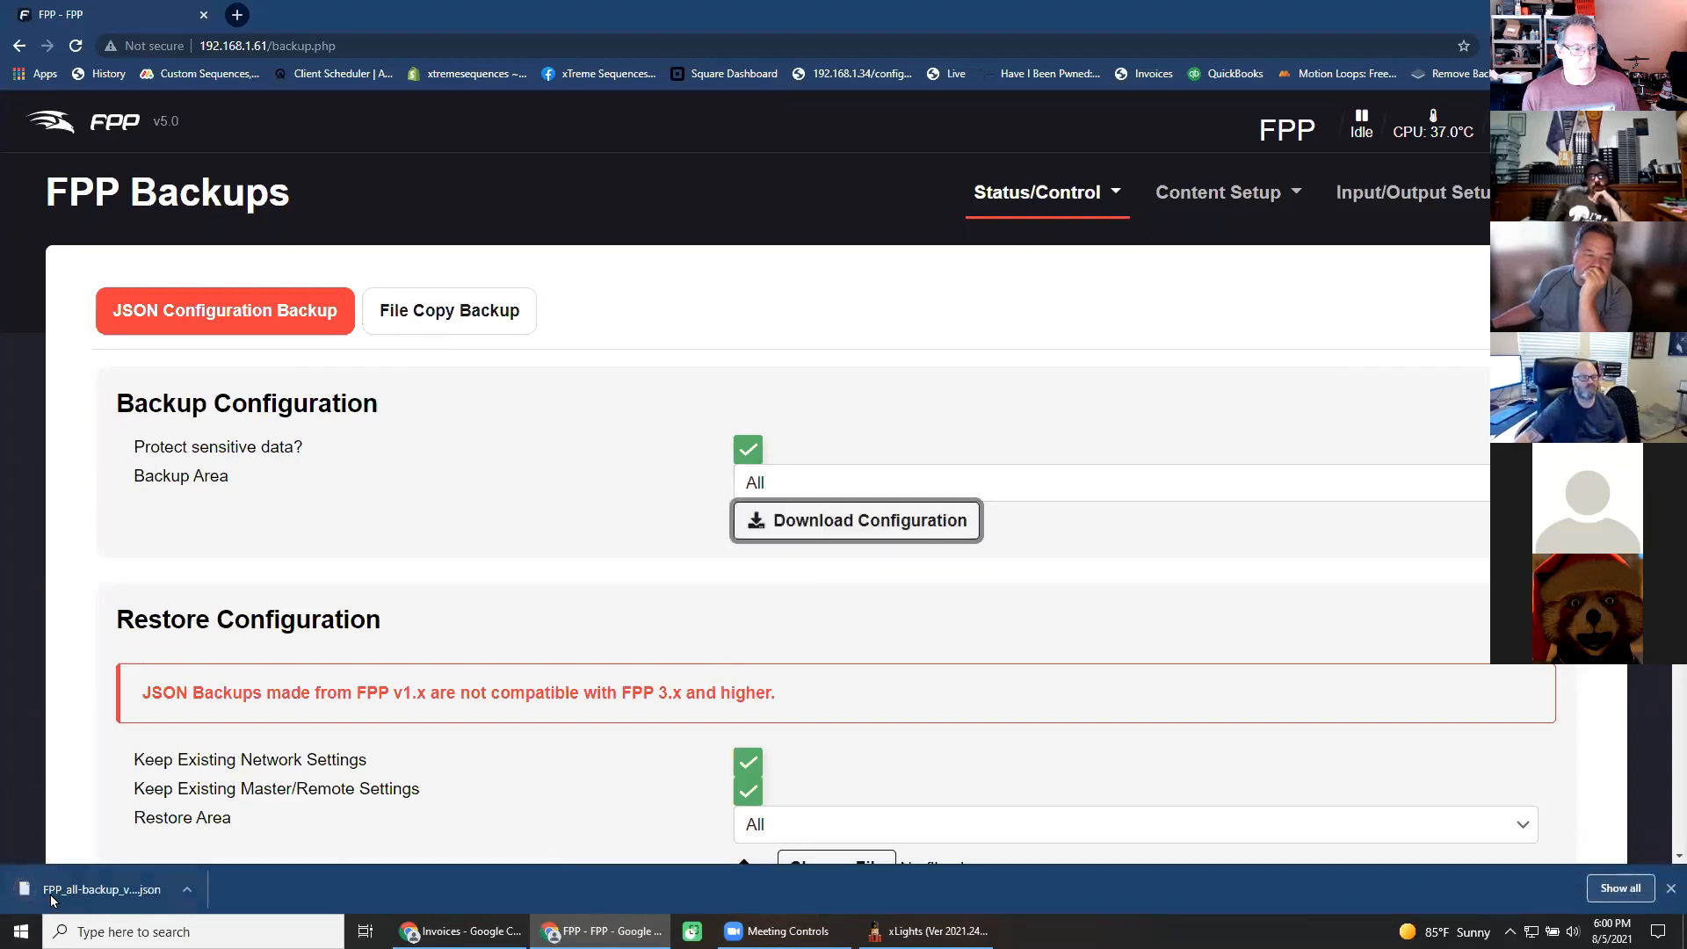
right_click(53, 898)
left_click(88, 851)
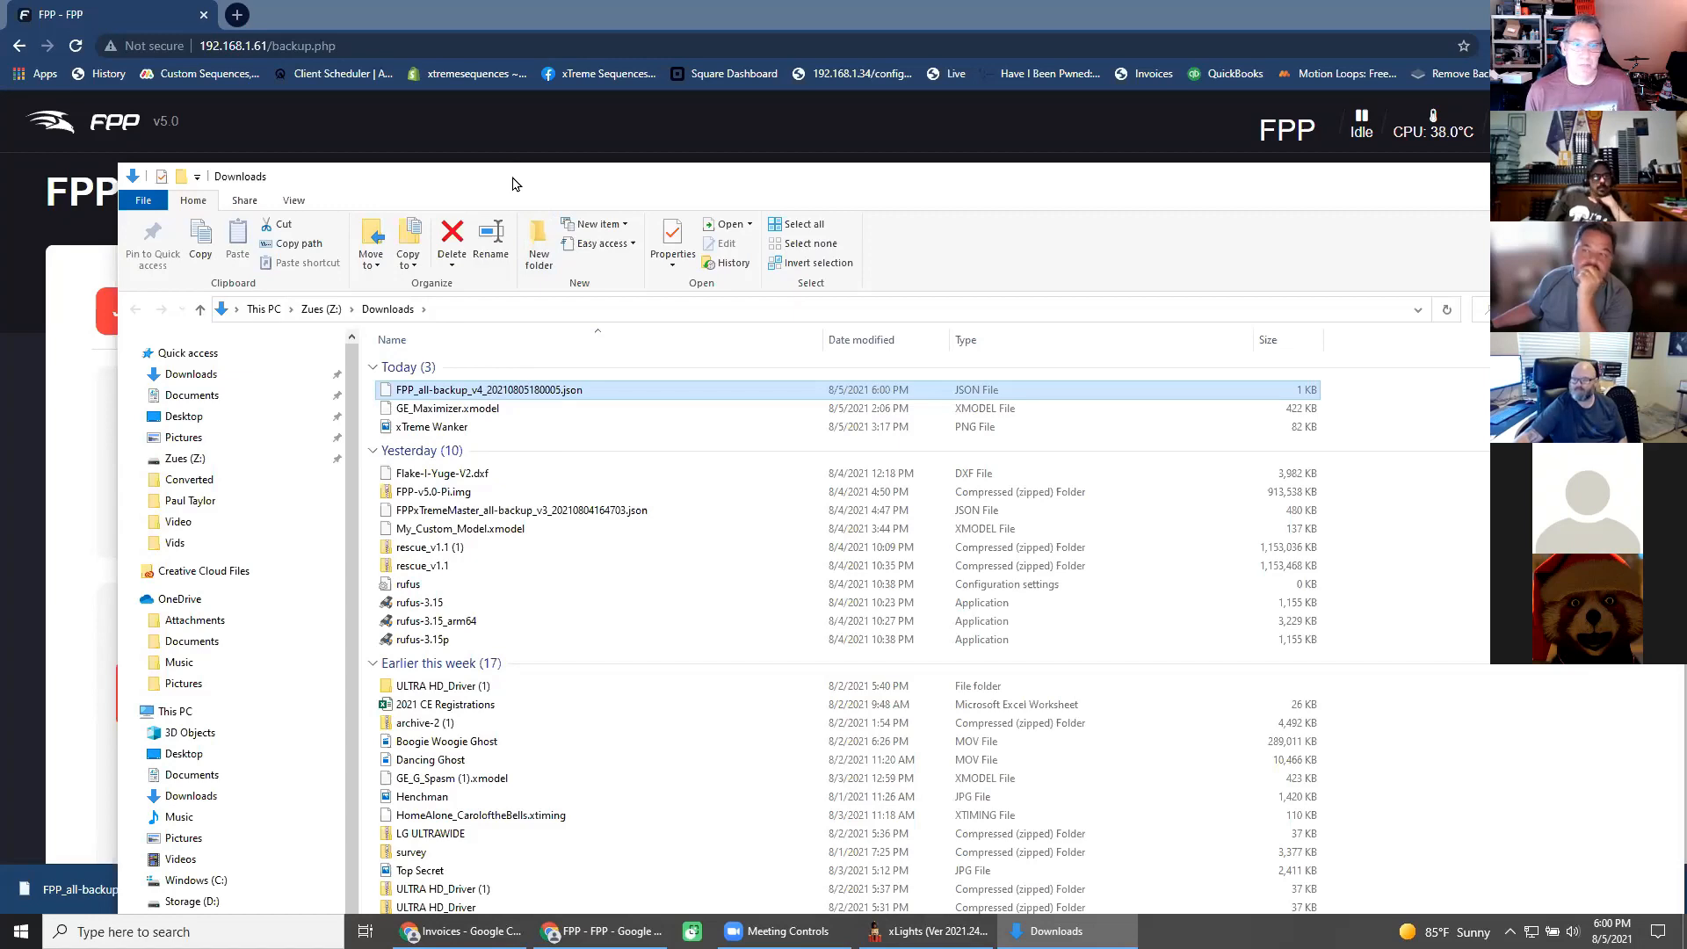
left_click(1664, 176)
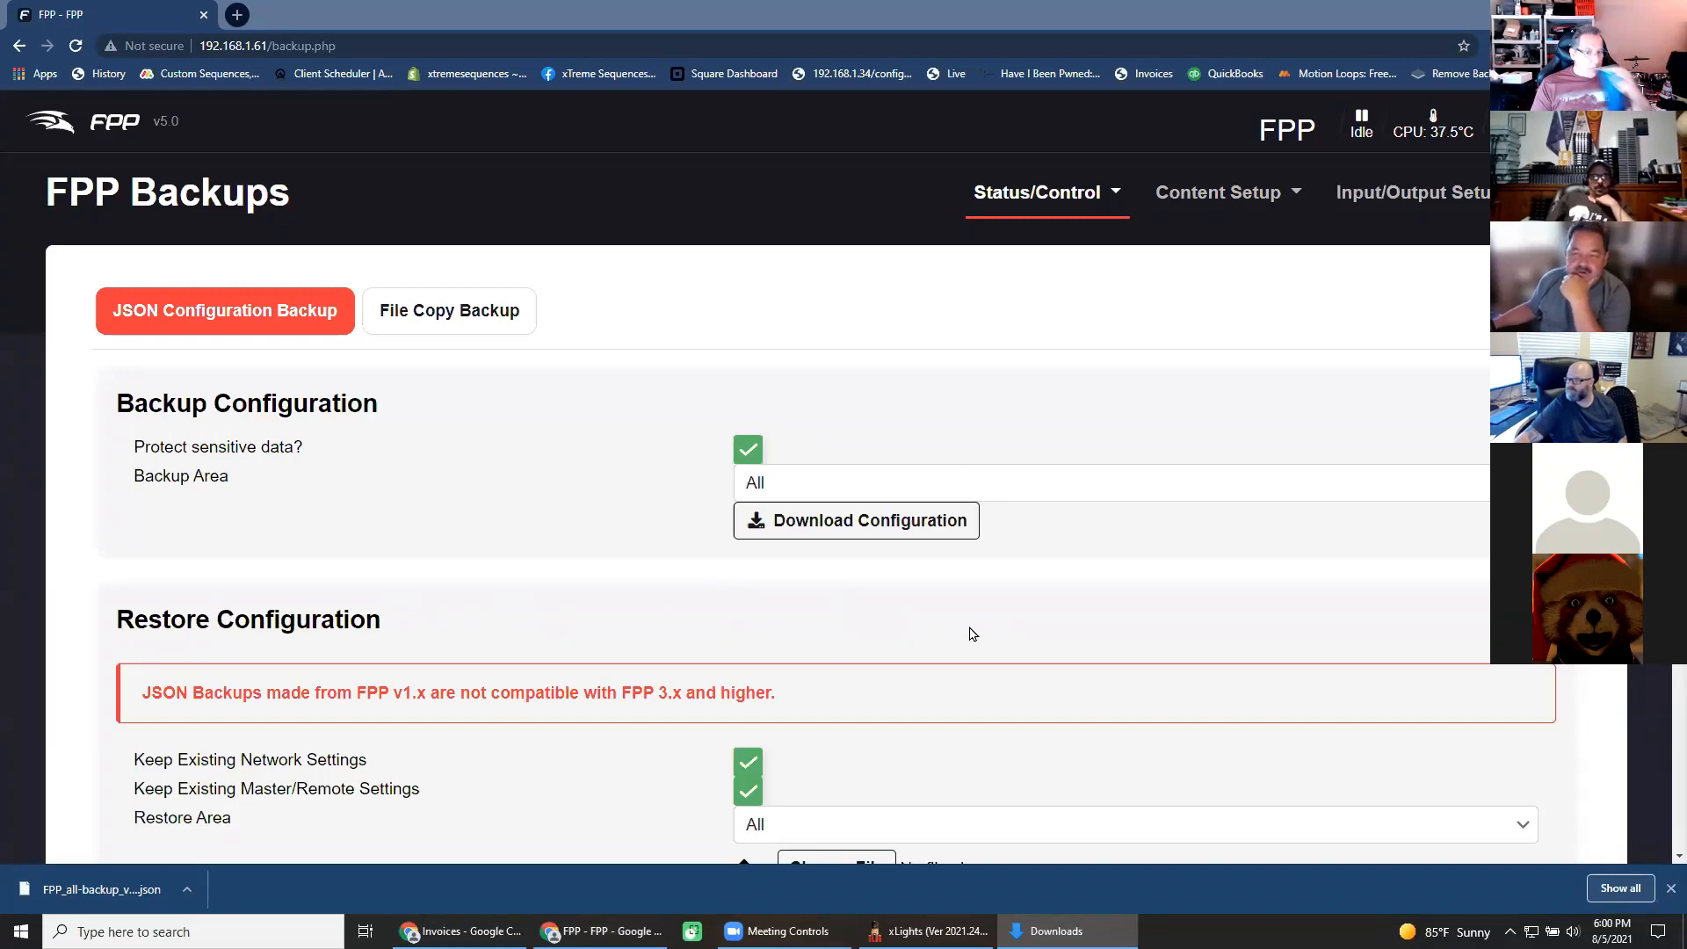
Examine the restore configuration options and the available backup areas on the FPP Backups page.
scroll(971, 632, "down", 5)
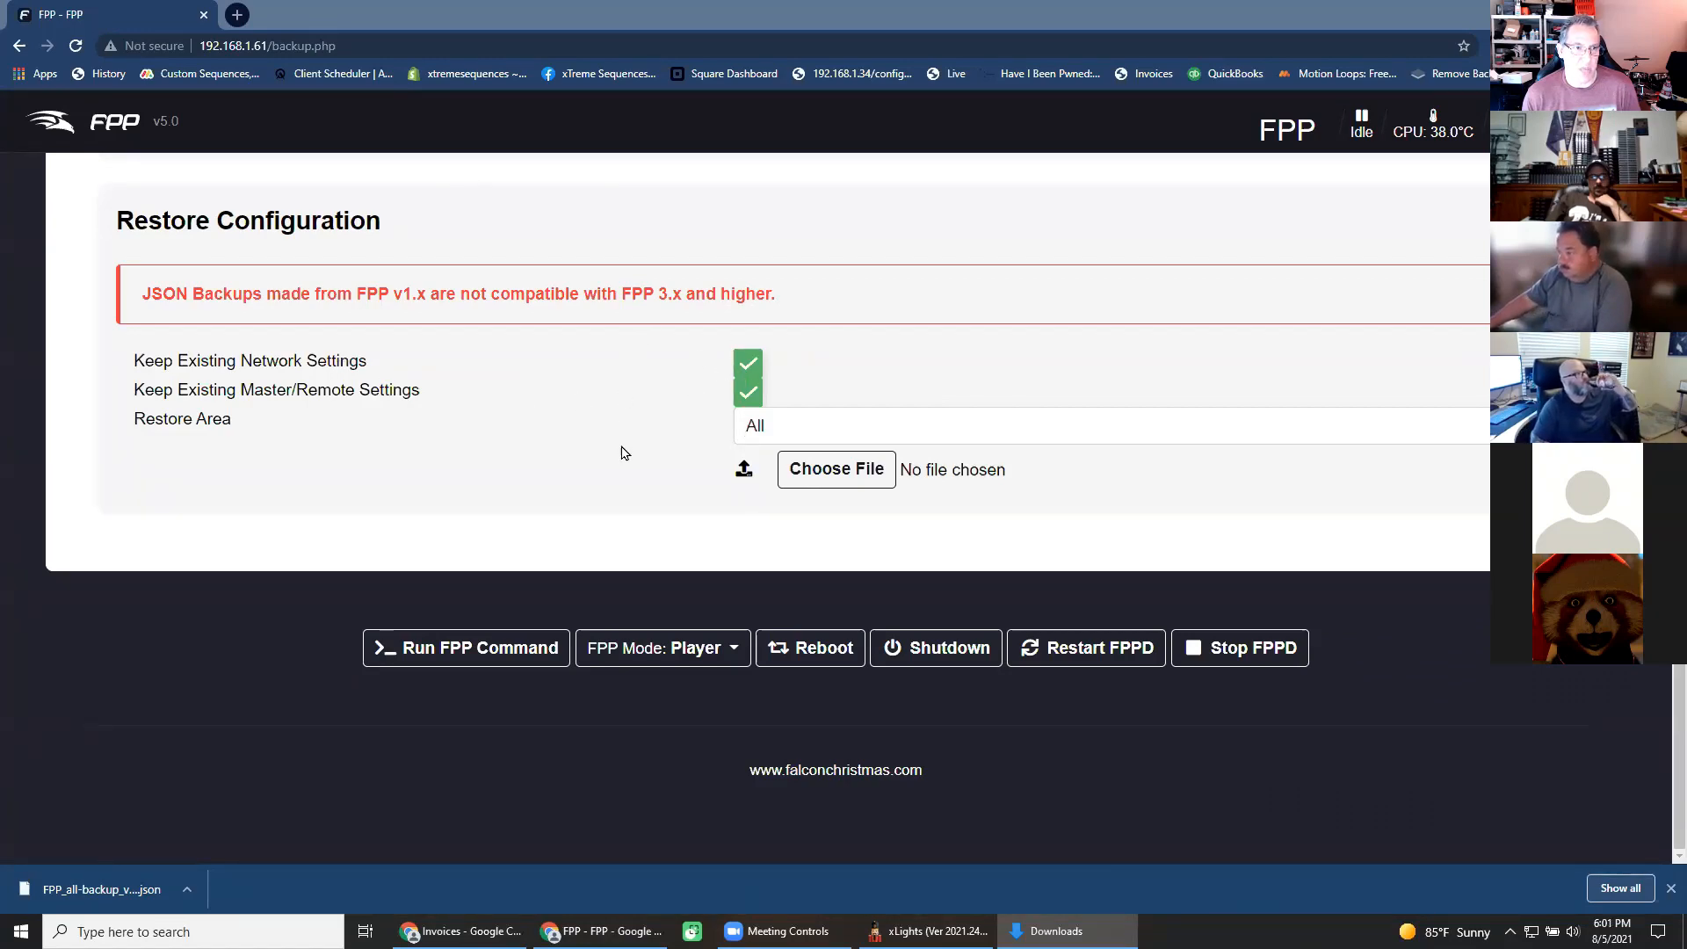
scroll(622, 455, "up", 4)
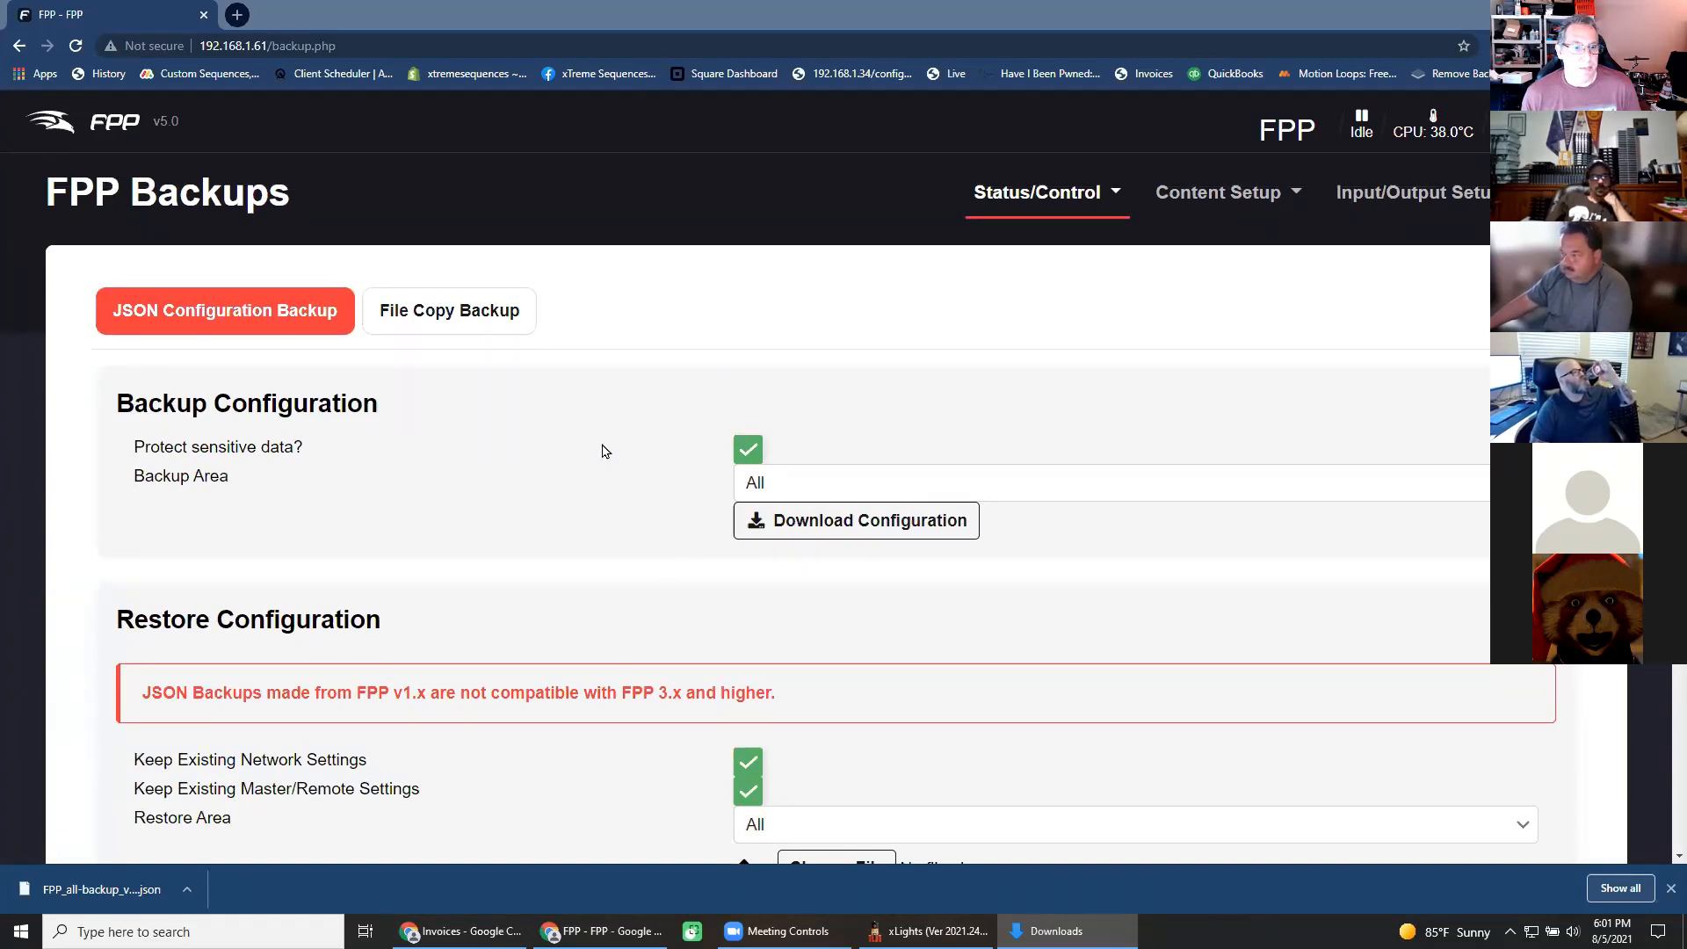
scroll(602, 451, "down", 4)
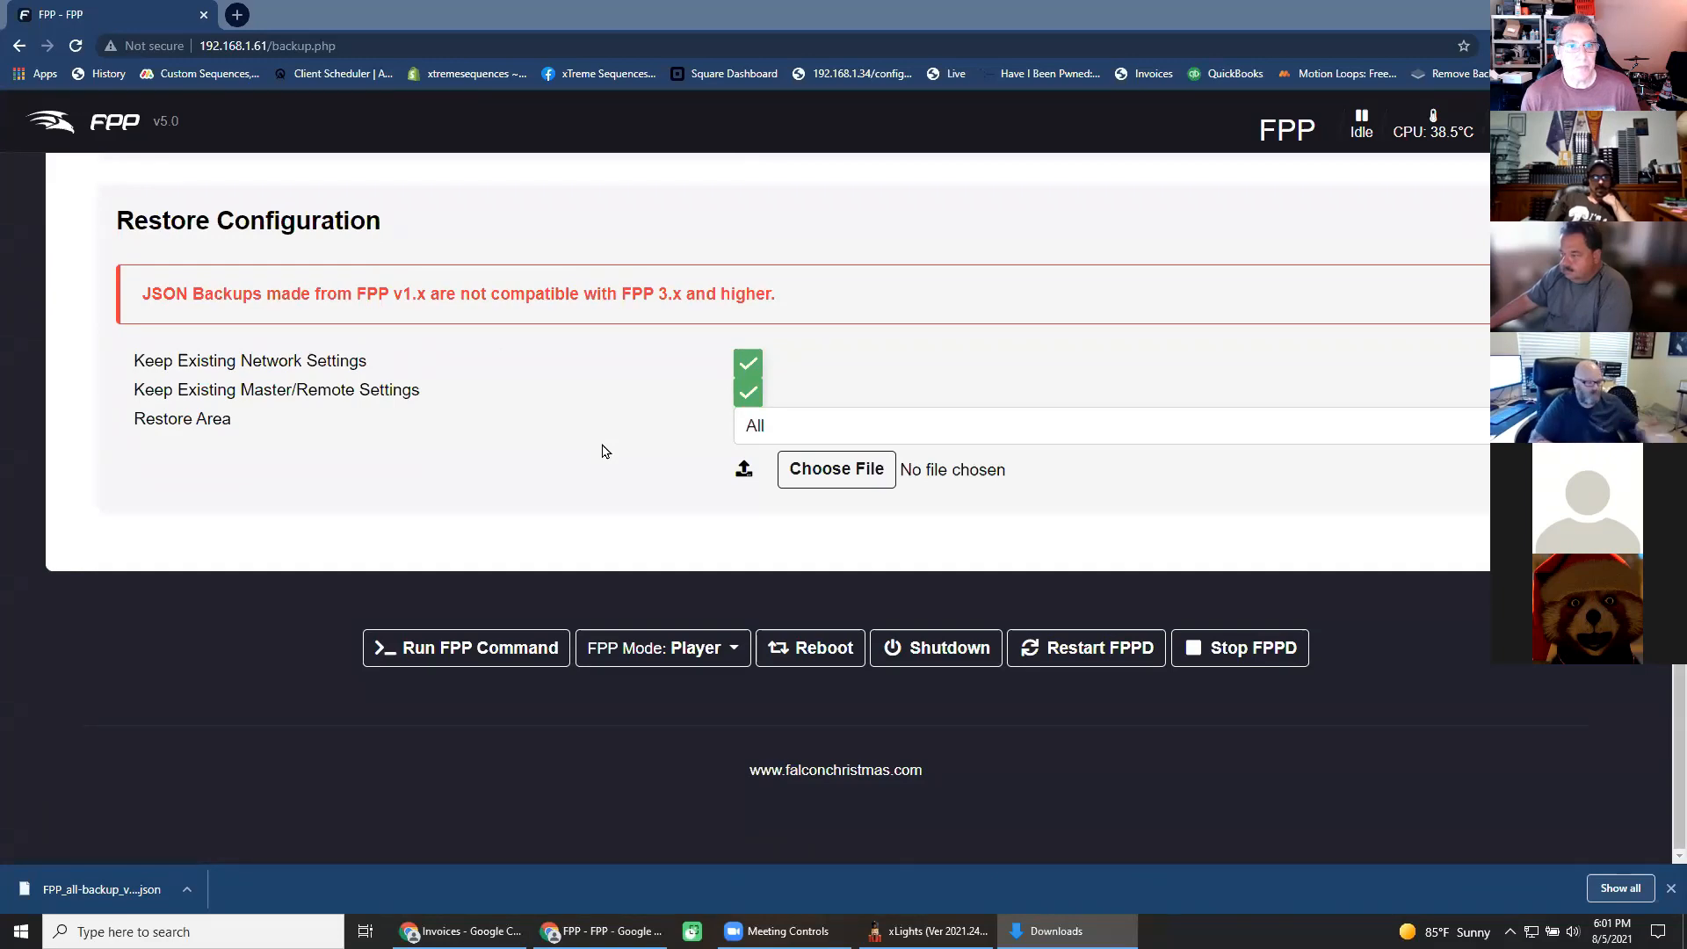
scroll(603, 452, "up", 3)
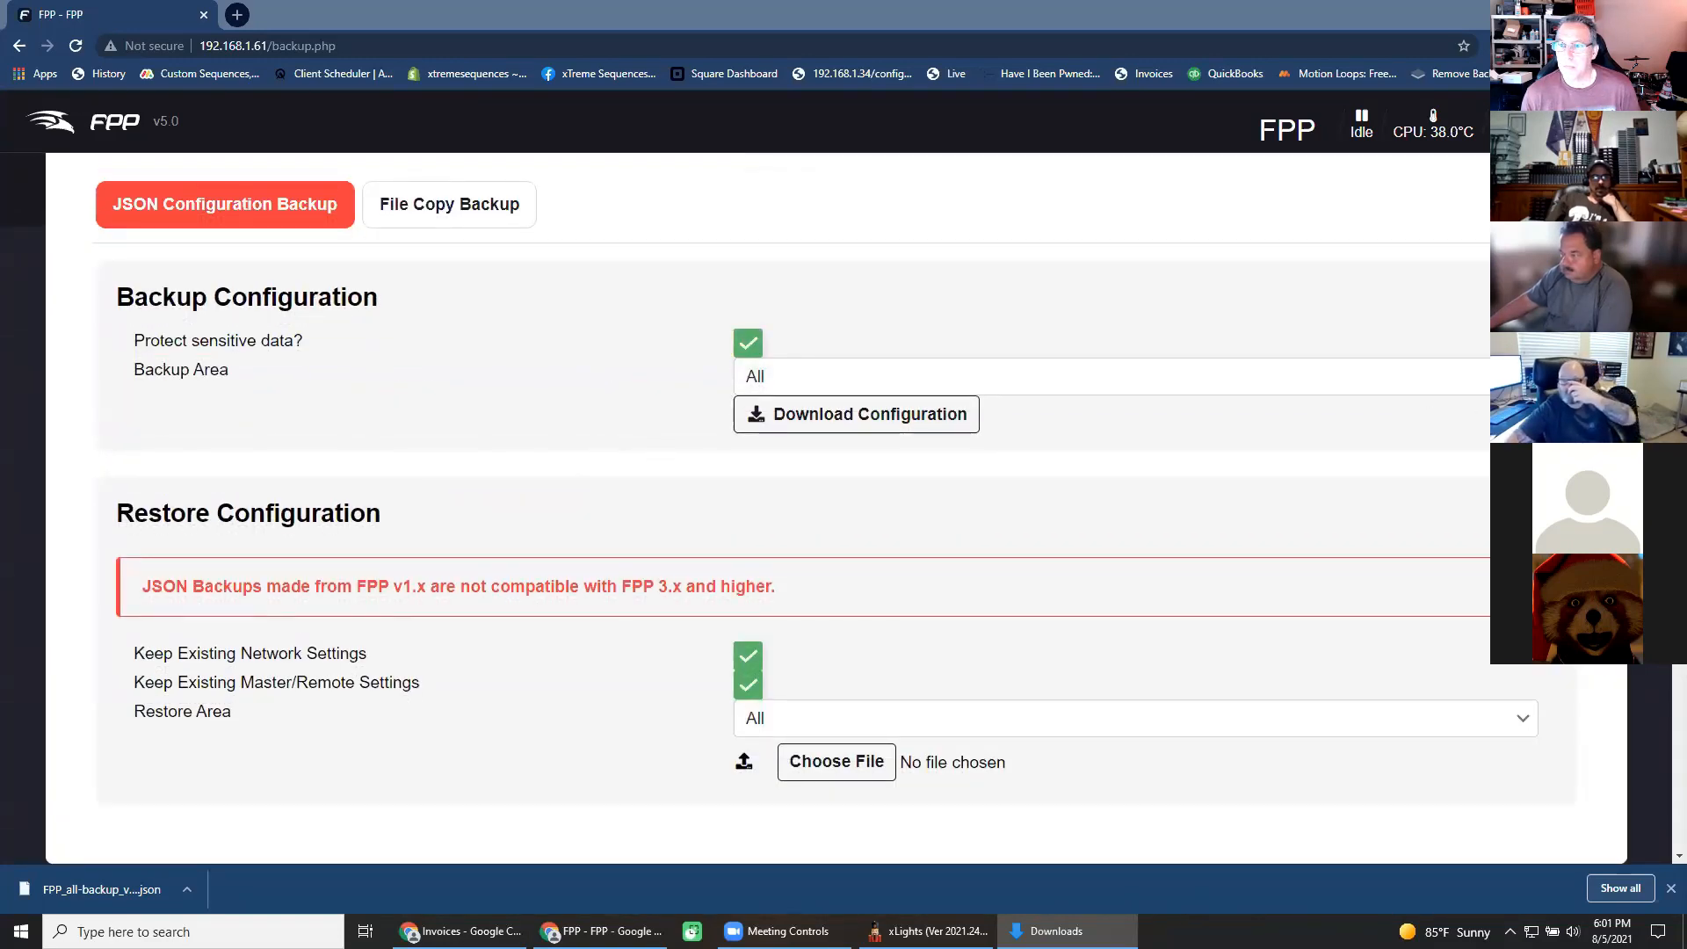
left_click(1428, 378)
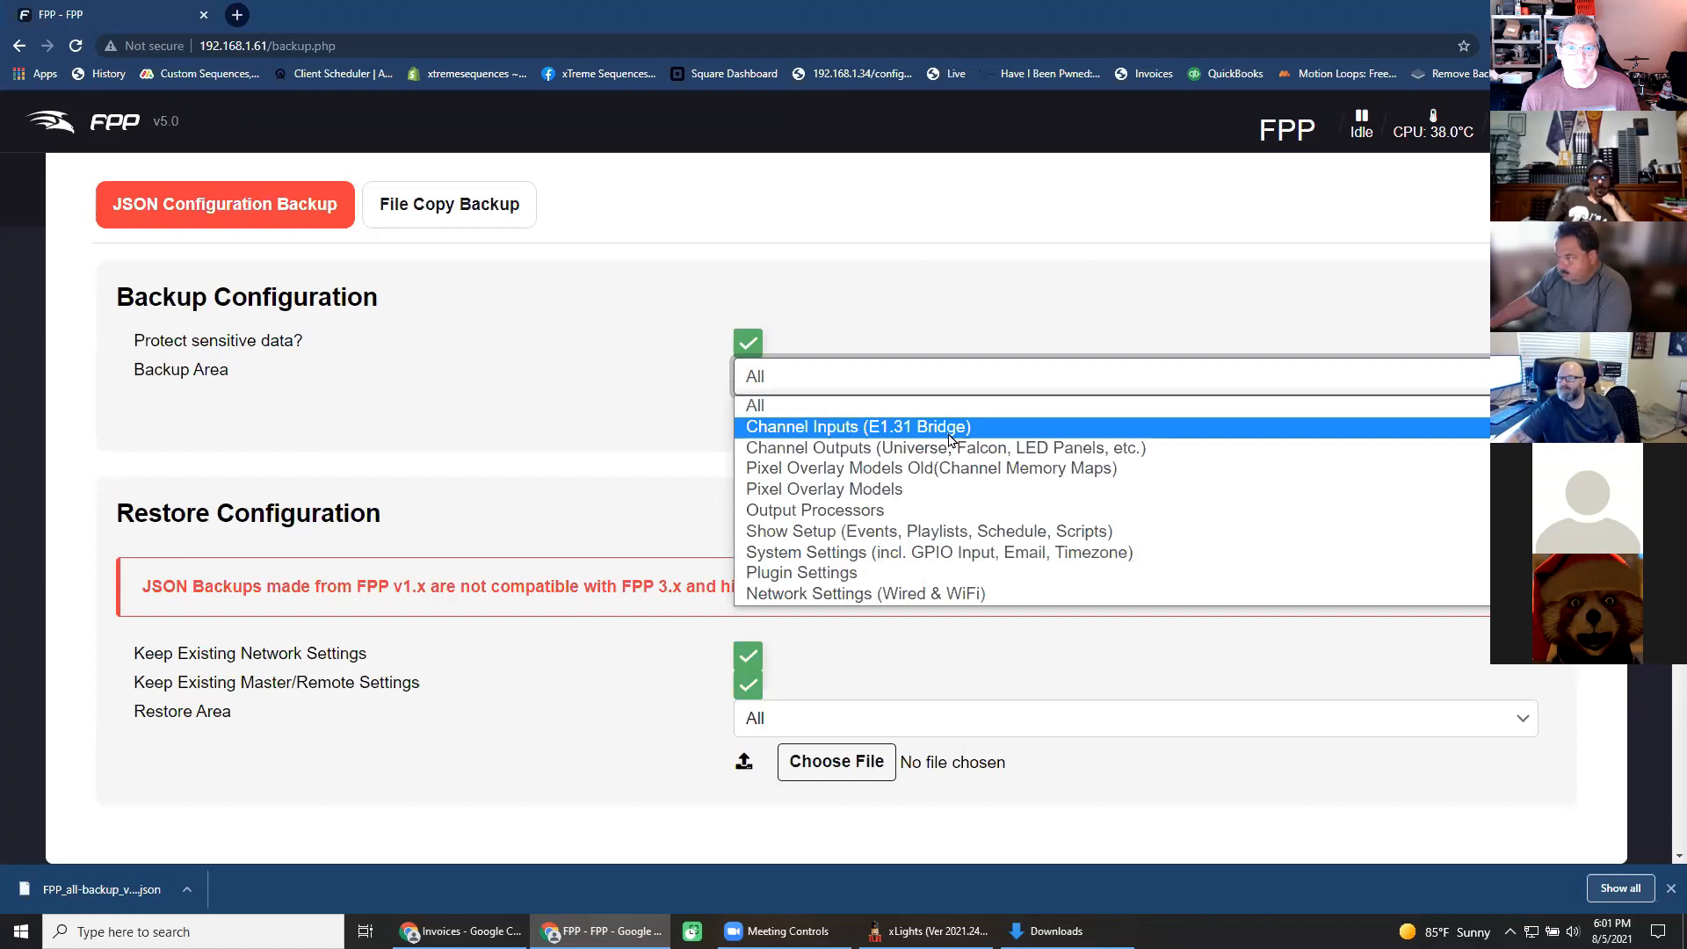
left_click(949, 320)
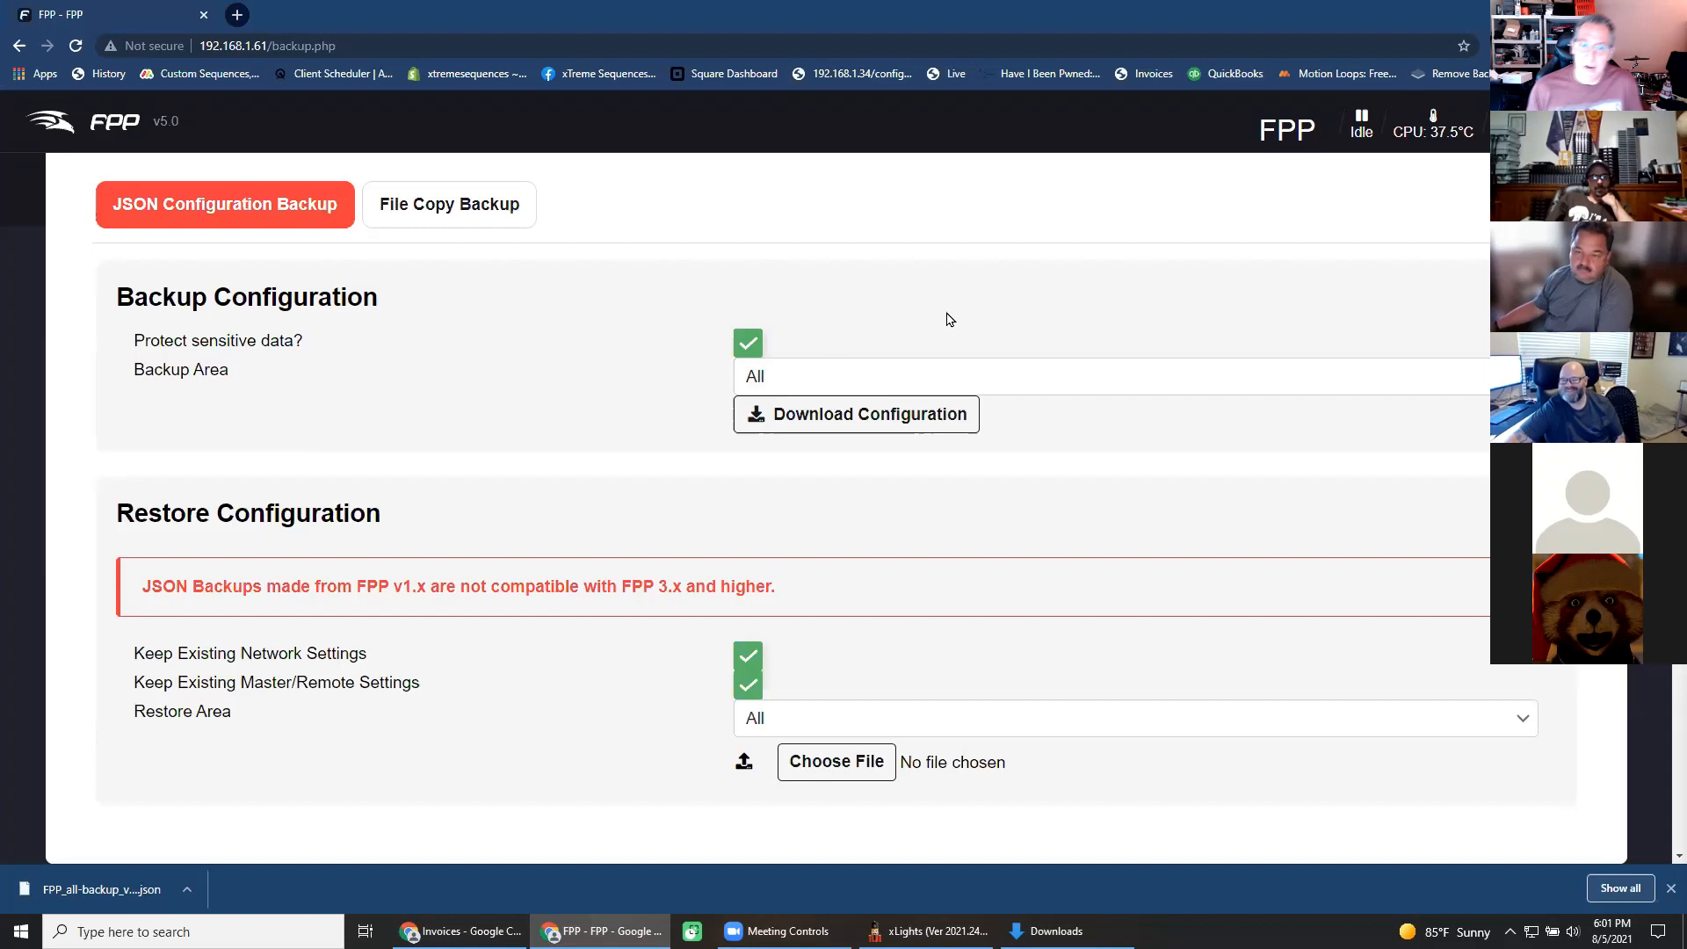
scroll(584, 347, "down", 2)
scroll(615, 422, "up", 3)
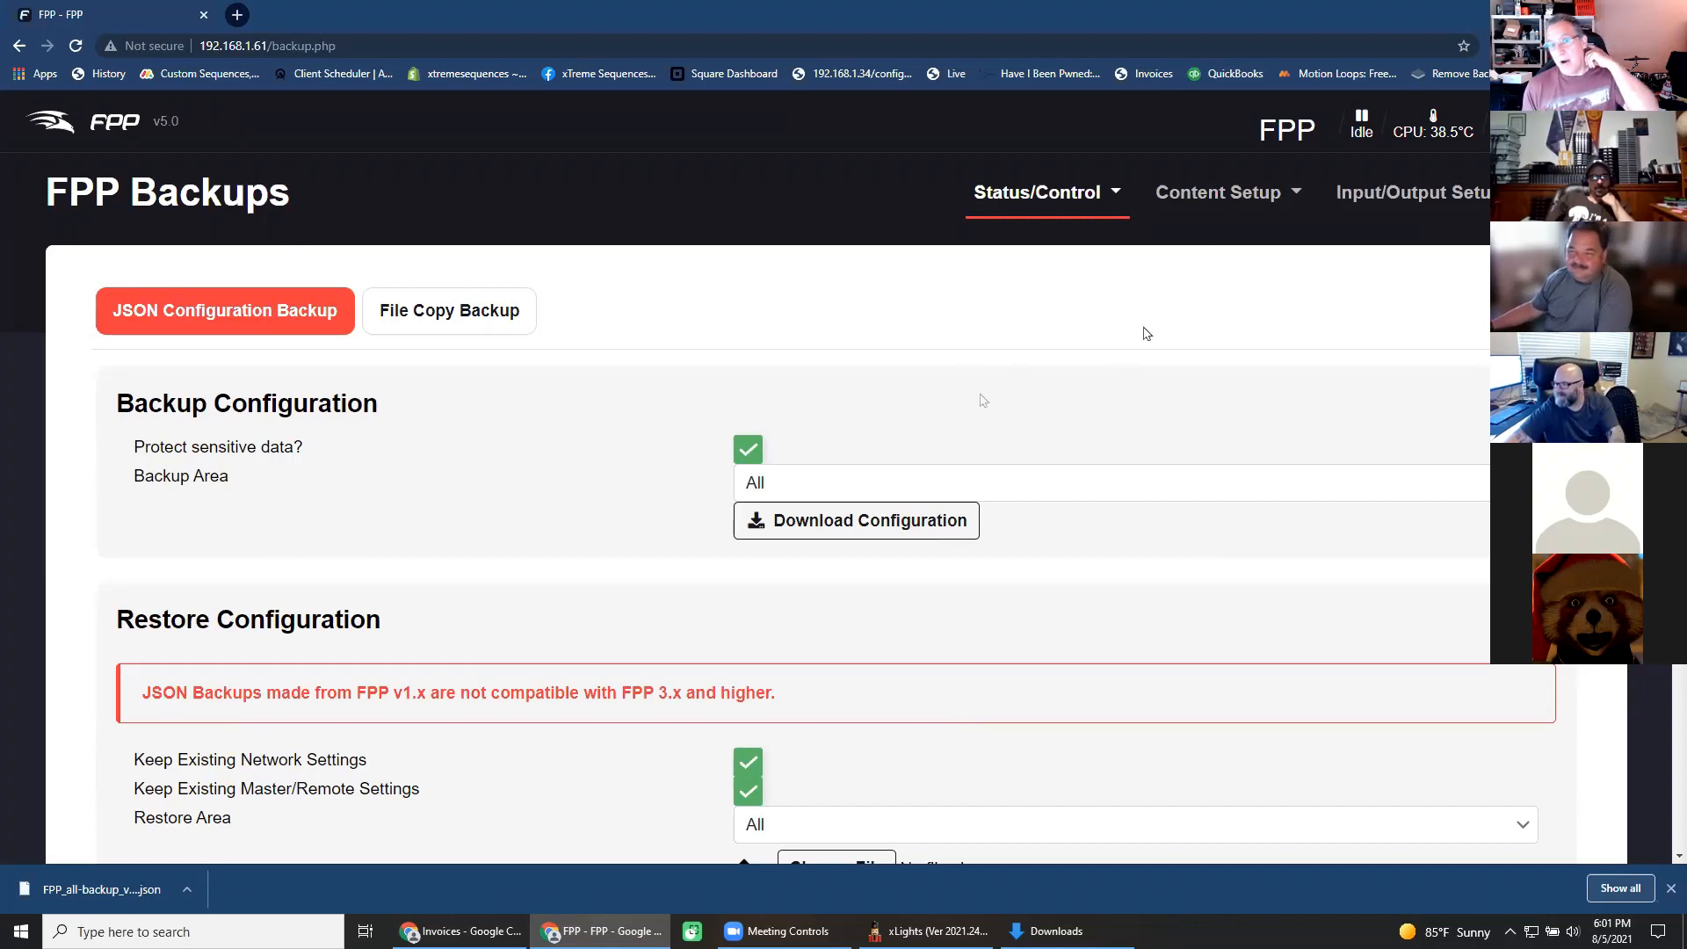
Open the FPP Settings page and look through its Playback, Audio/Video, Time, UI, Email, MQTT and Privacy settings.
left_click(1118, 193)
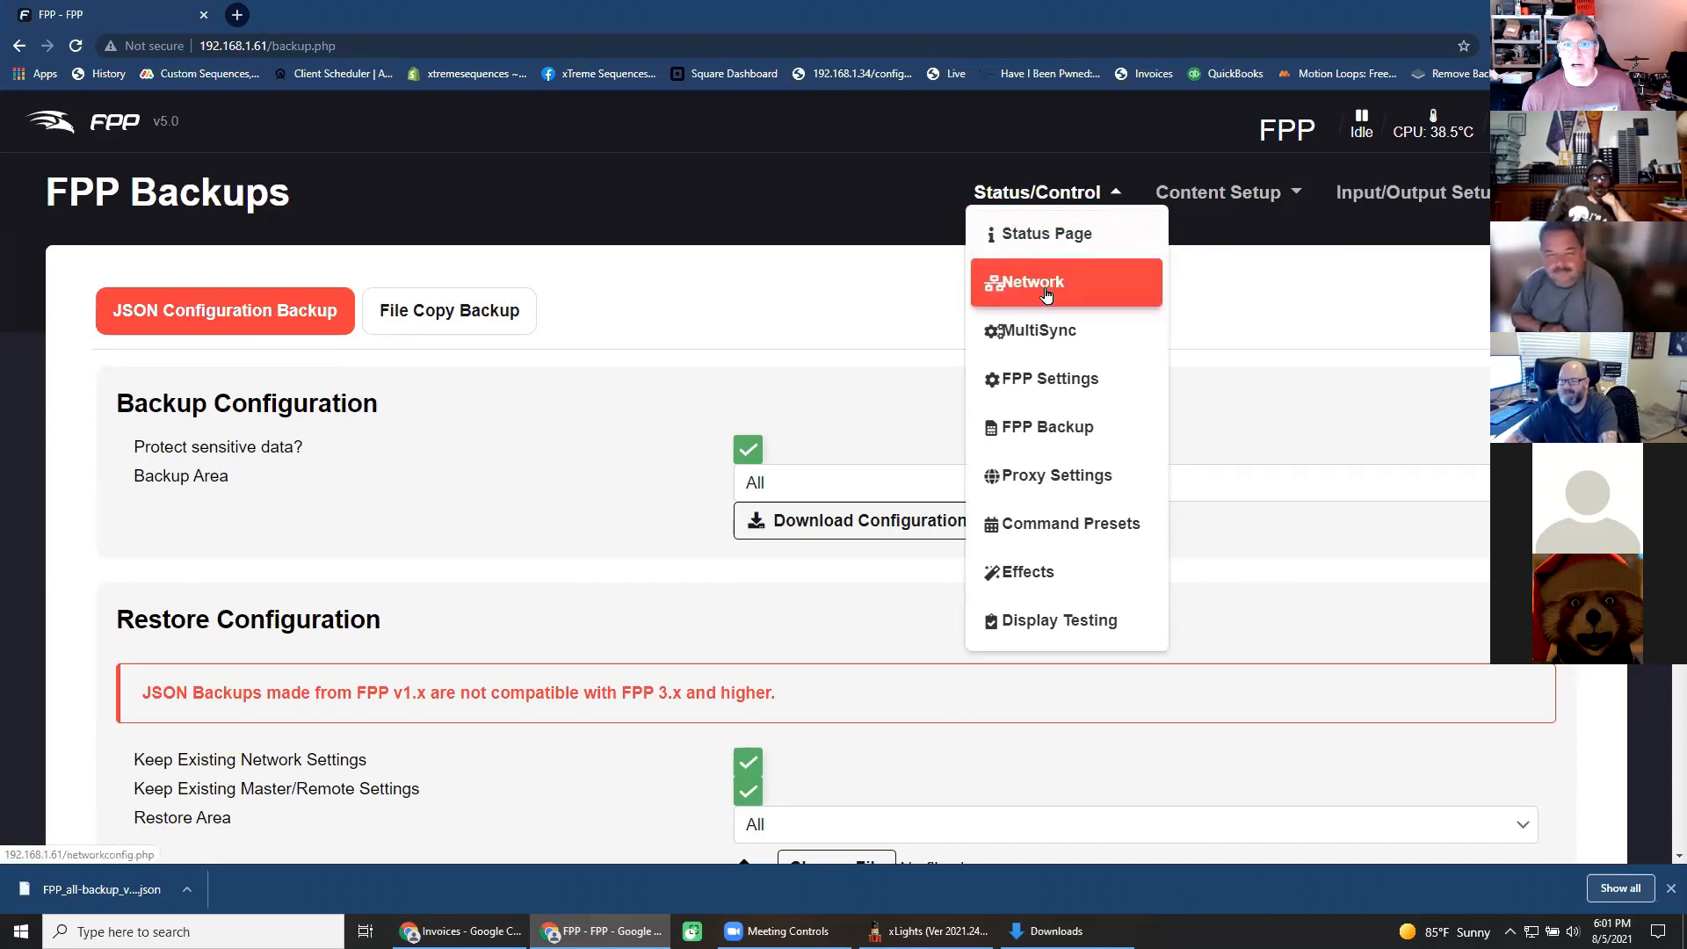
left_click(1044, 379)
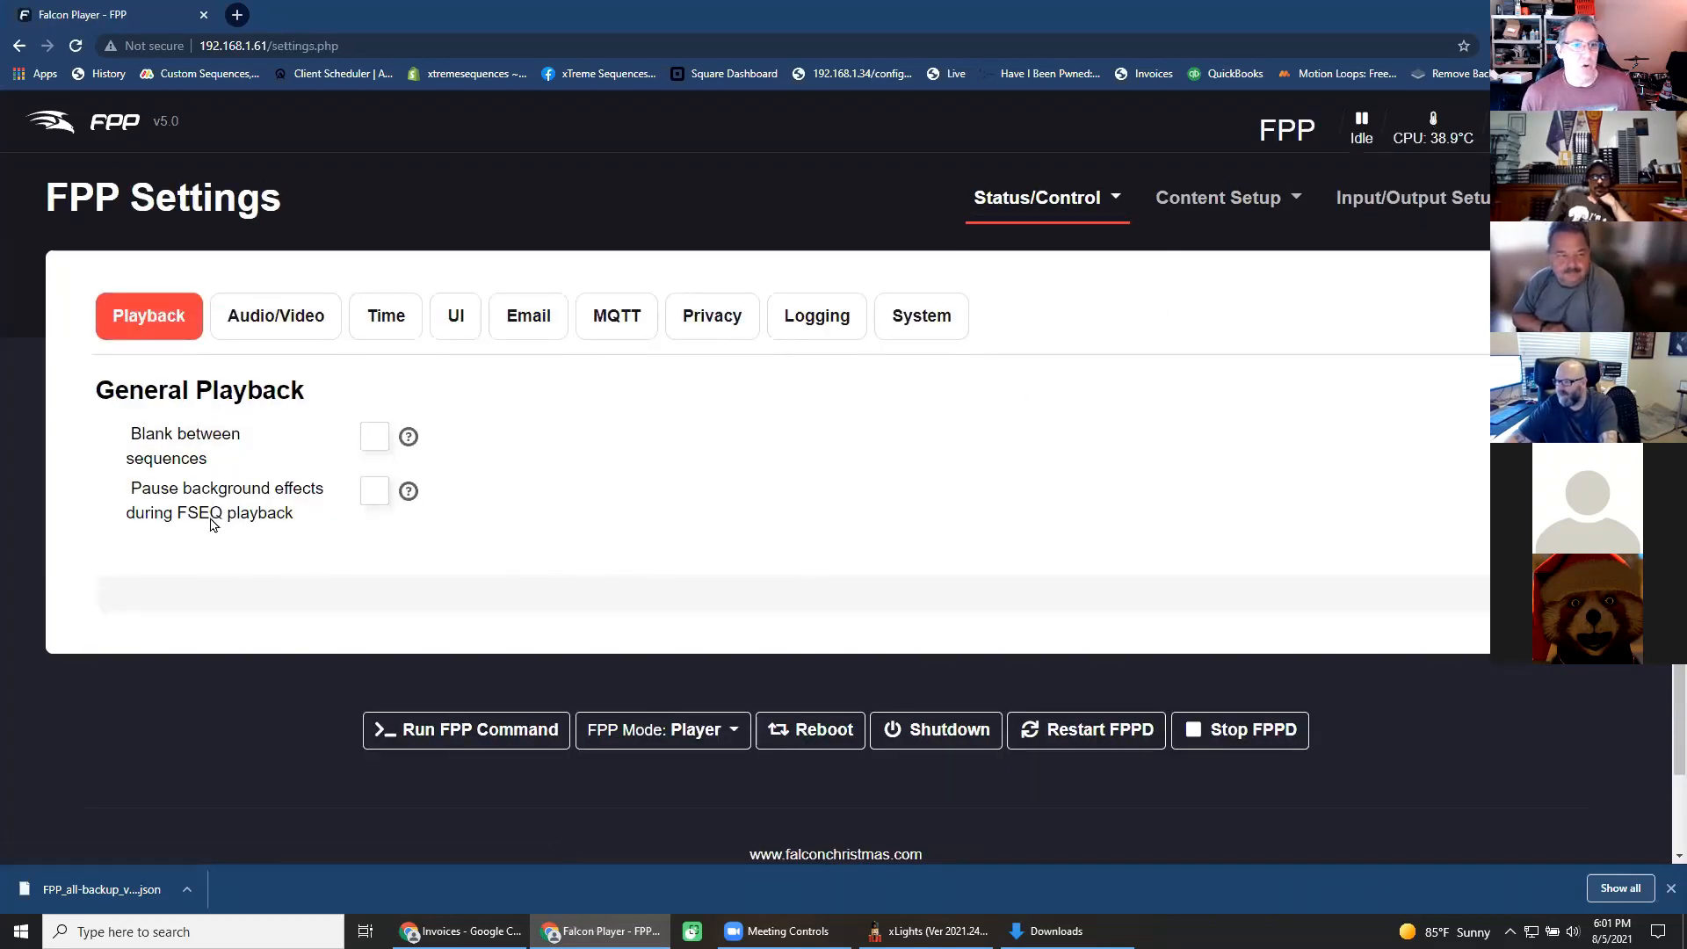
left_click(279, 338)
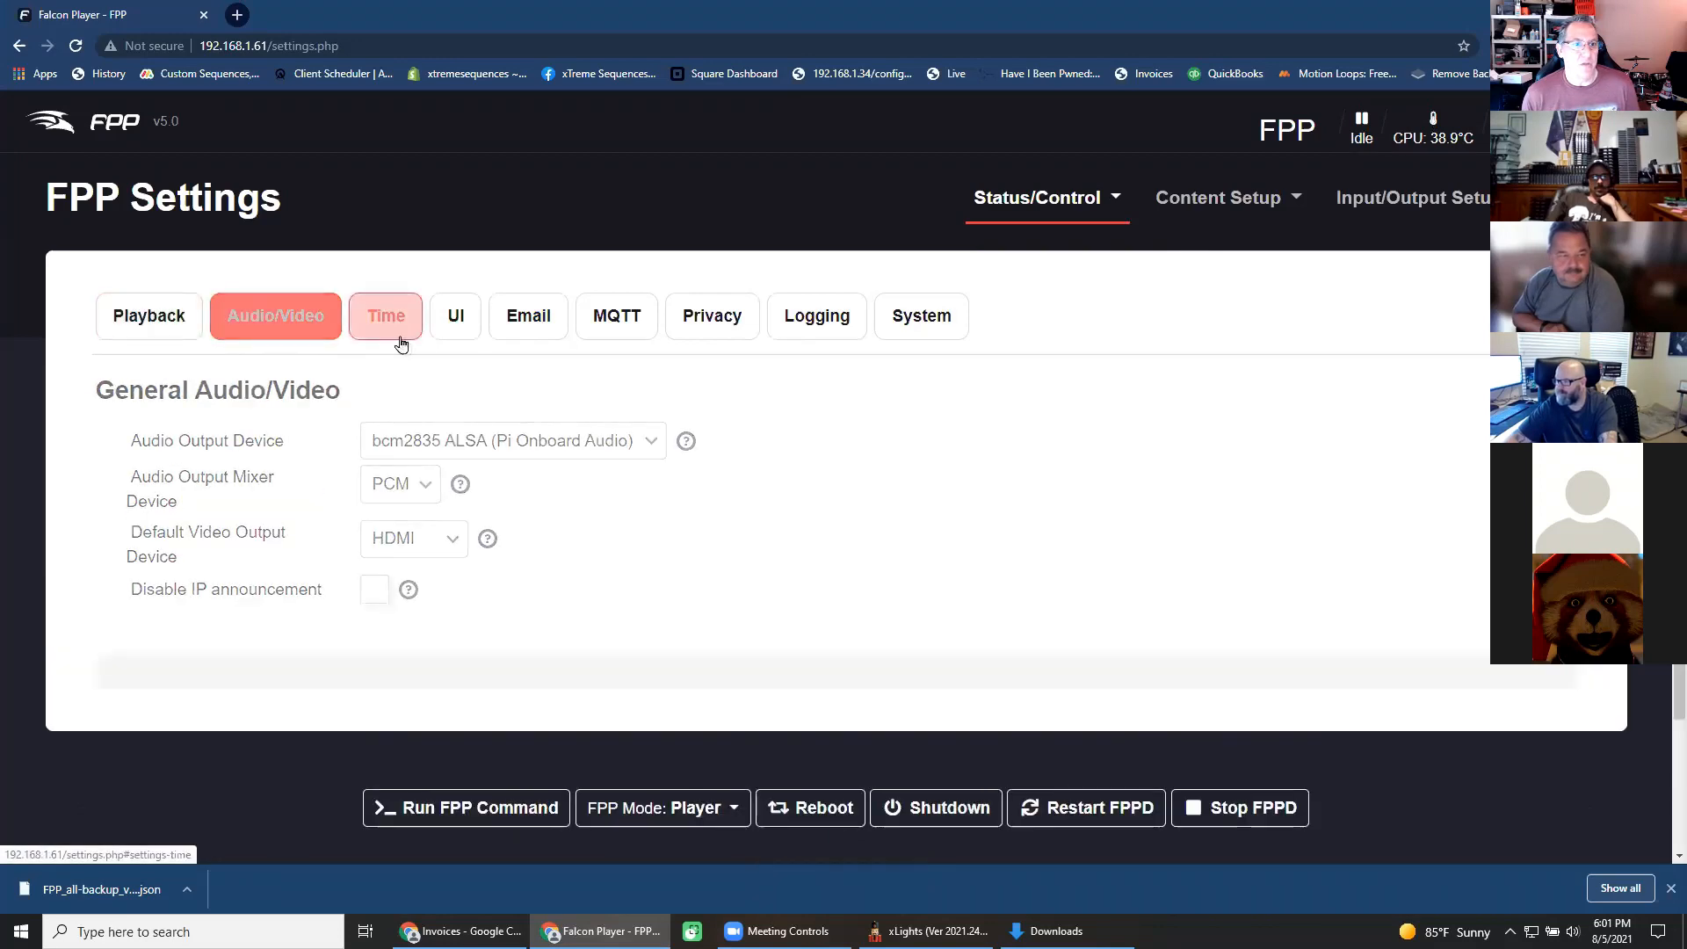
left_click(406, 341)
left_click(450, 318)
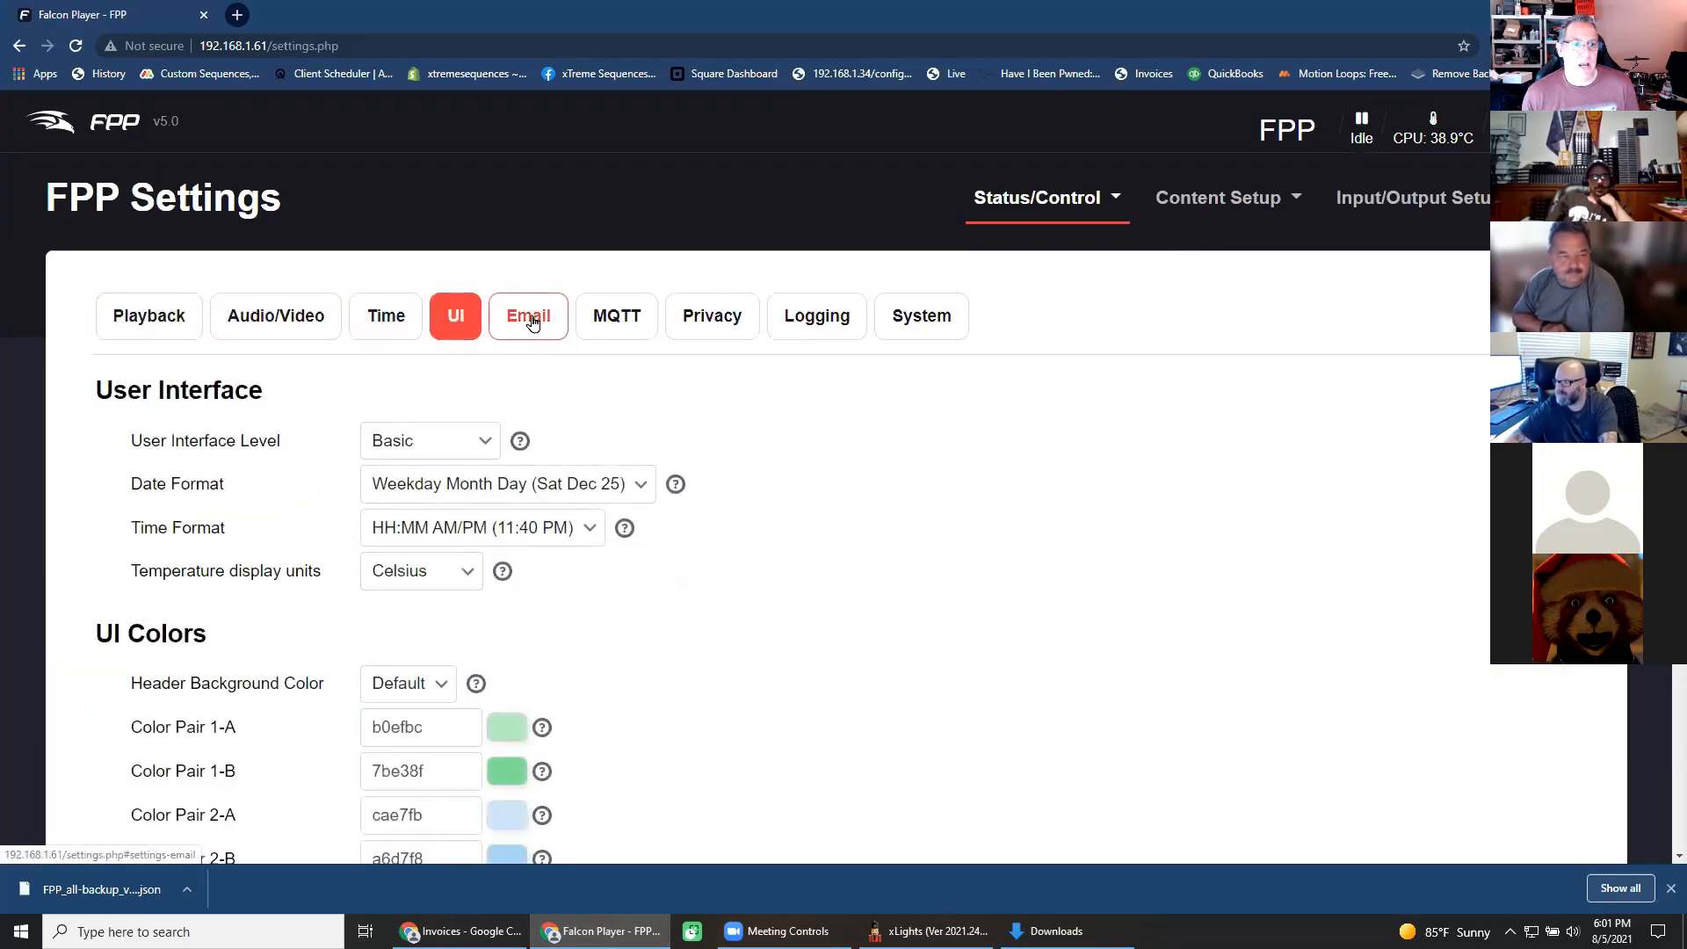
left_click(525, 318)
left_click(611, 321)
left_click(710, 323)
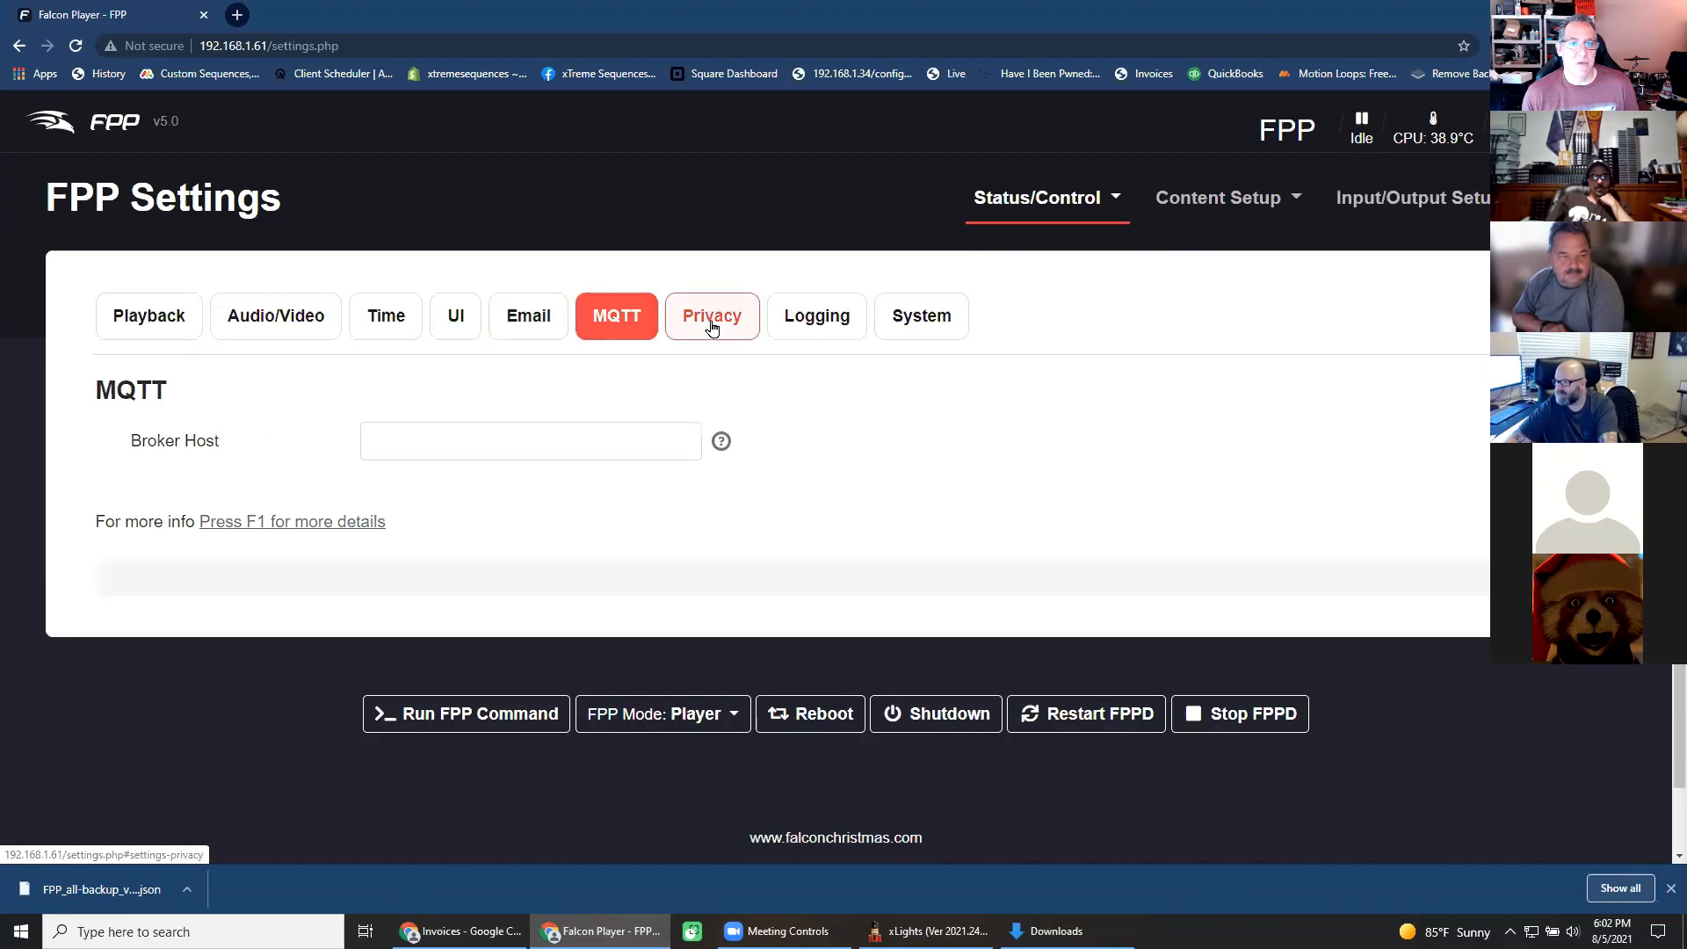
Review the Logging and System settings, including the geographic location, and return to the Playback settings.
left_click(786, 322)
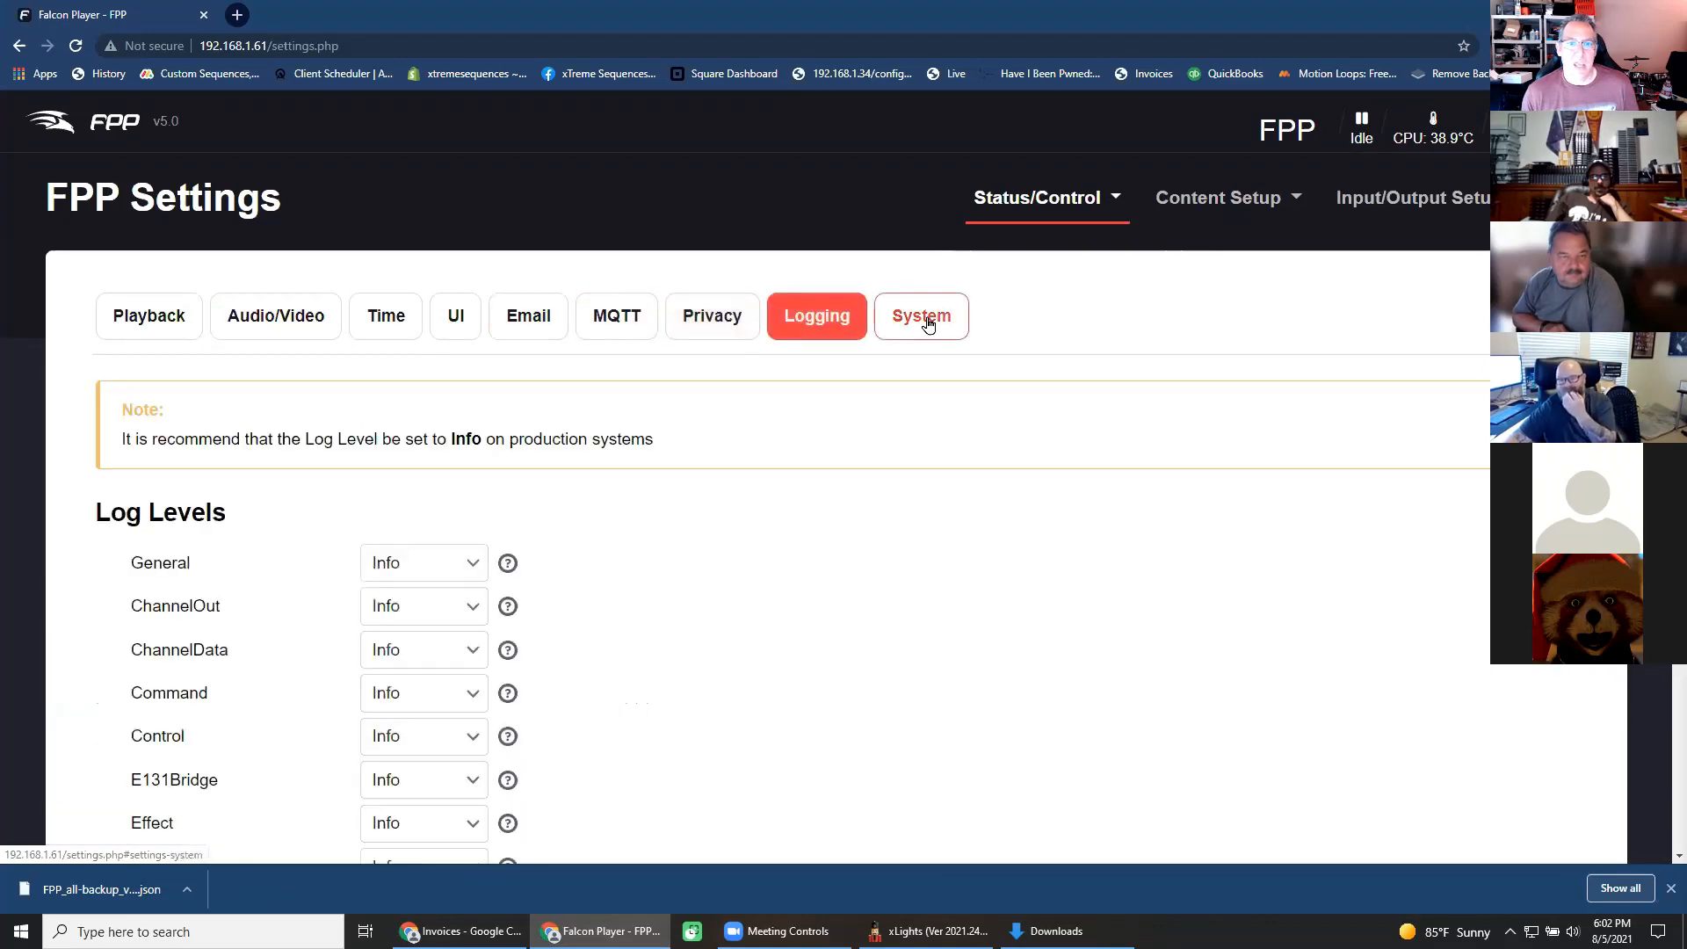
scroll(615, 615, "down", 3)
scroll(690, 595, "up", 3)
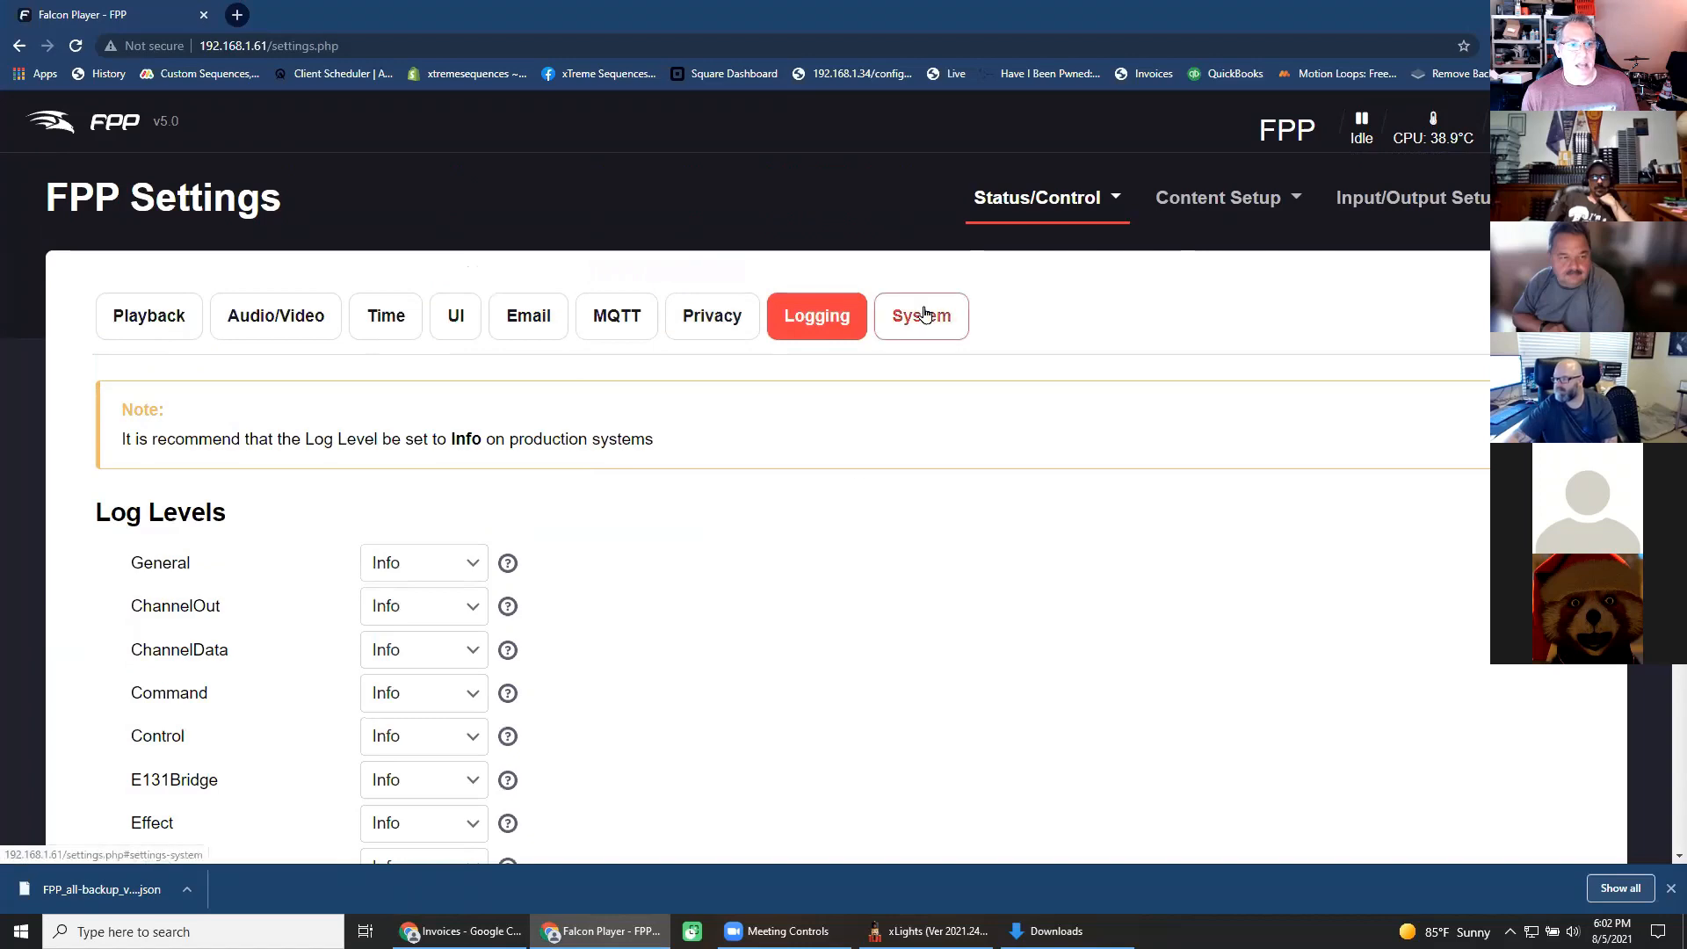
left_click(924, 315)
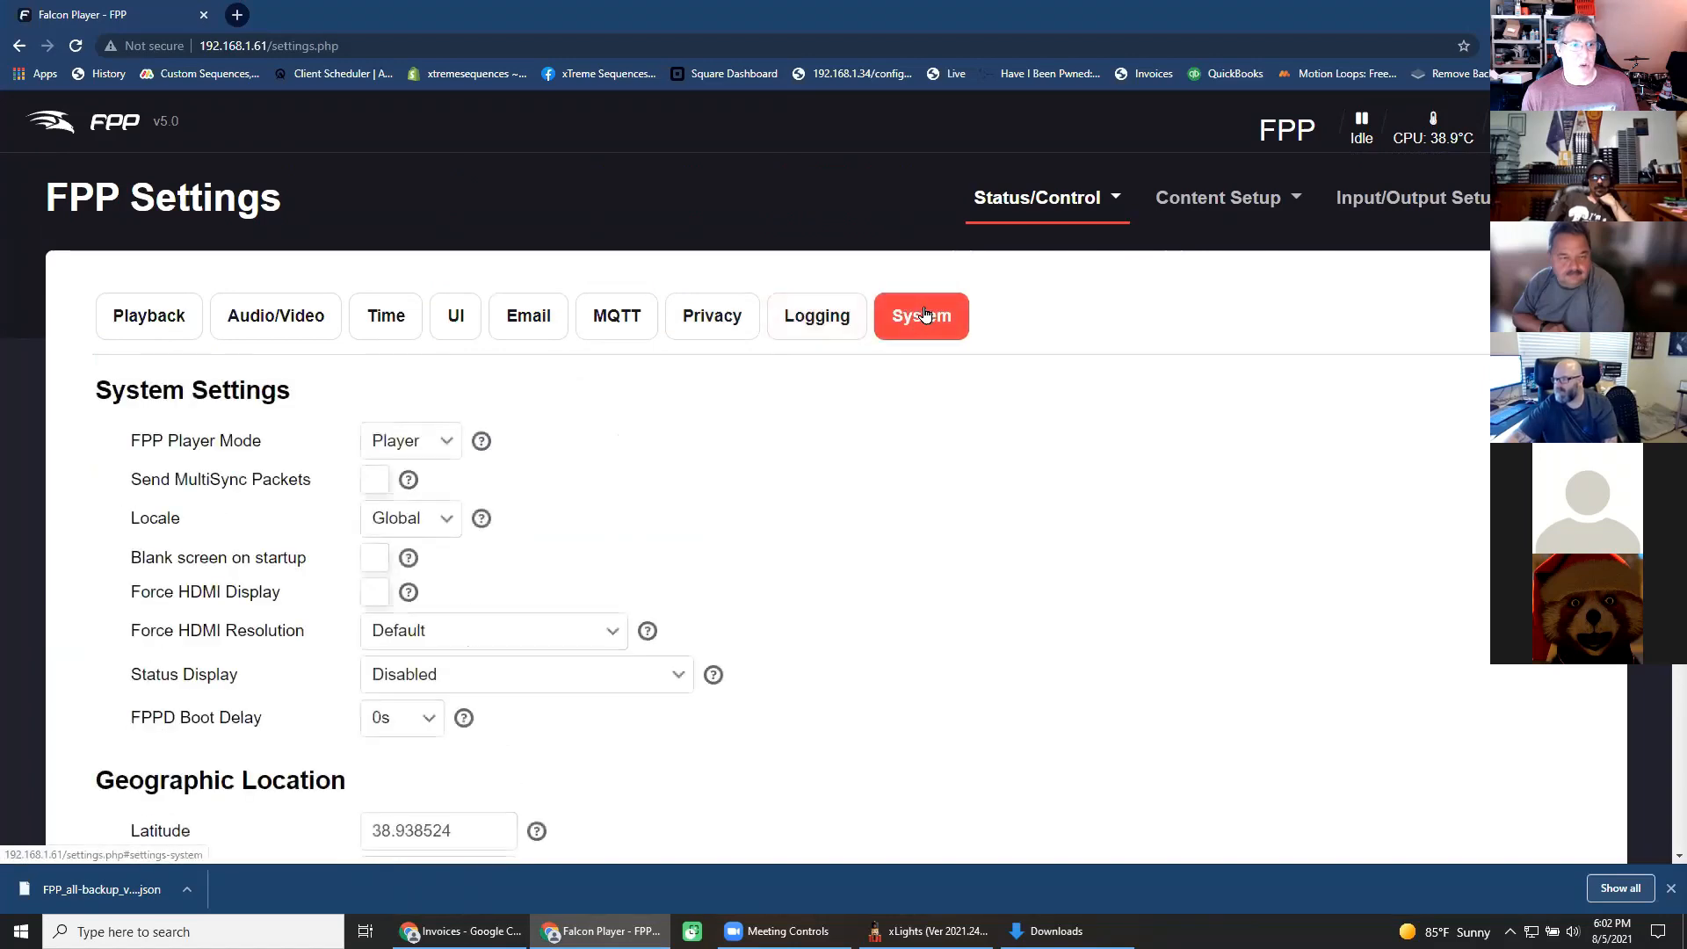
scroll(934, 516, "down", 3)
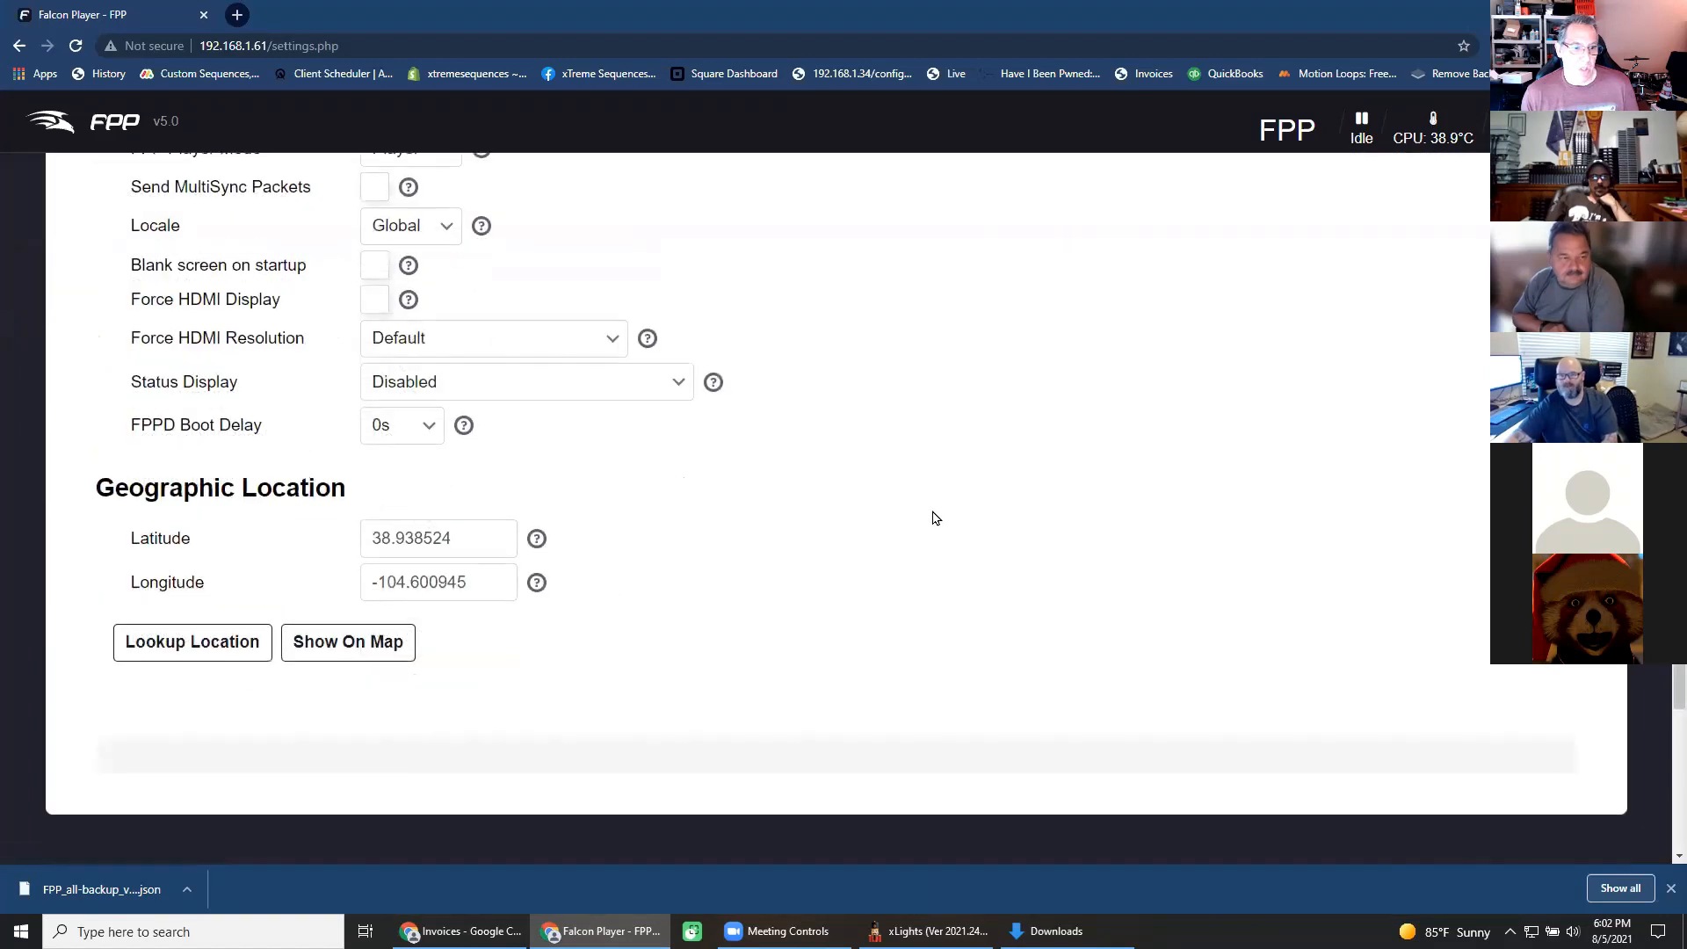
scroll(934, 518, "up", 3)
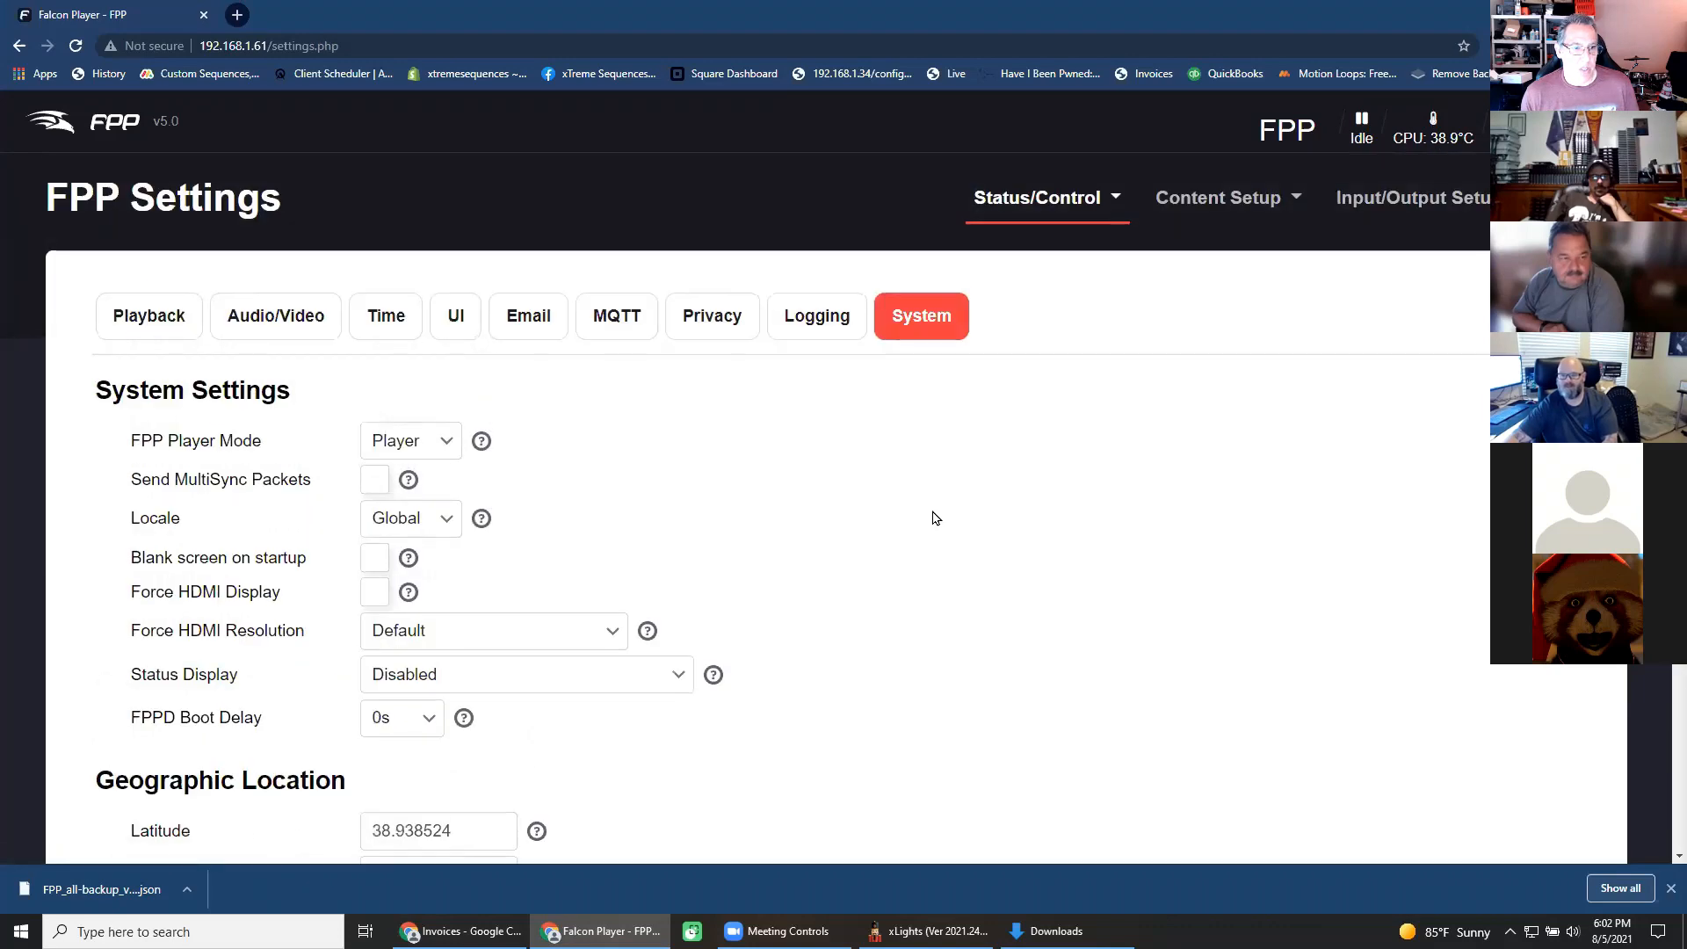
left_click(123, 309)
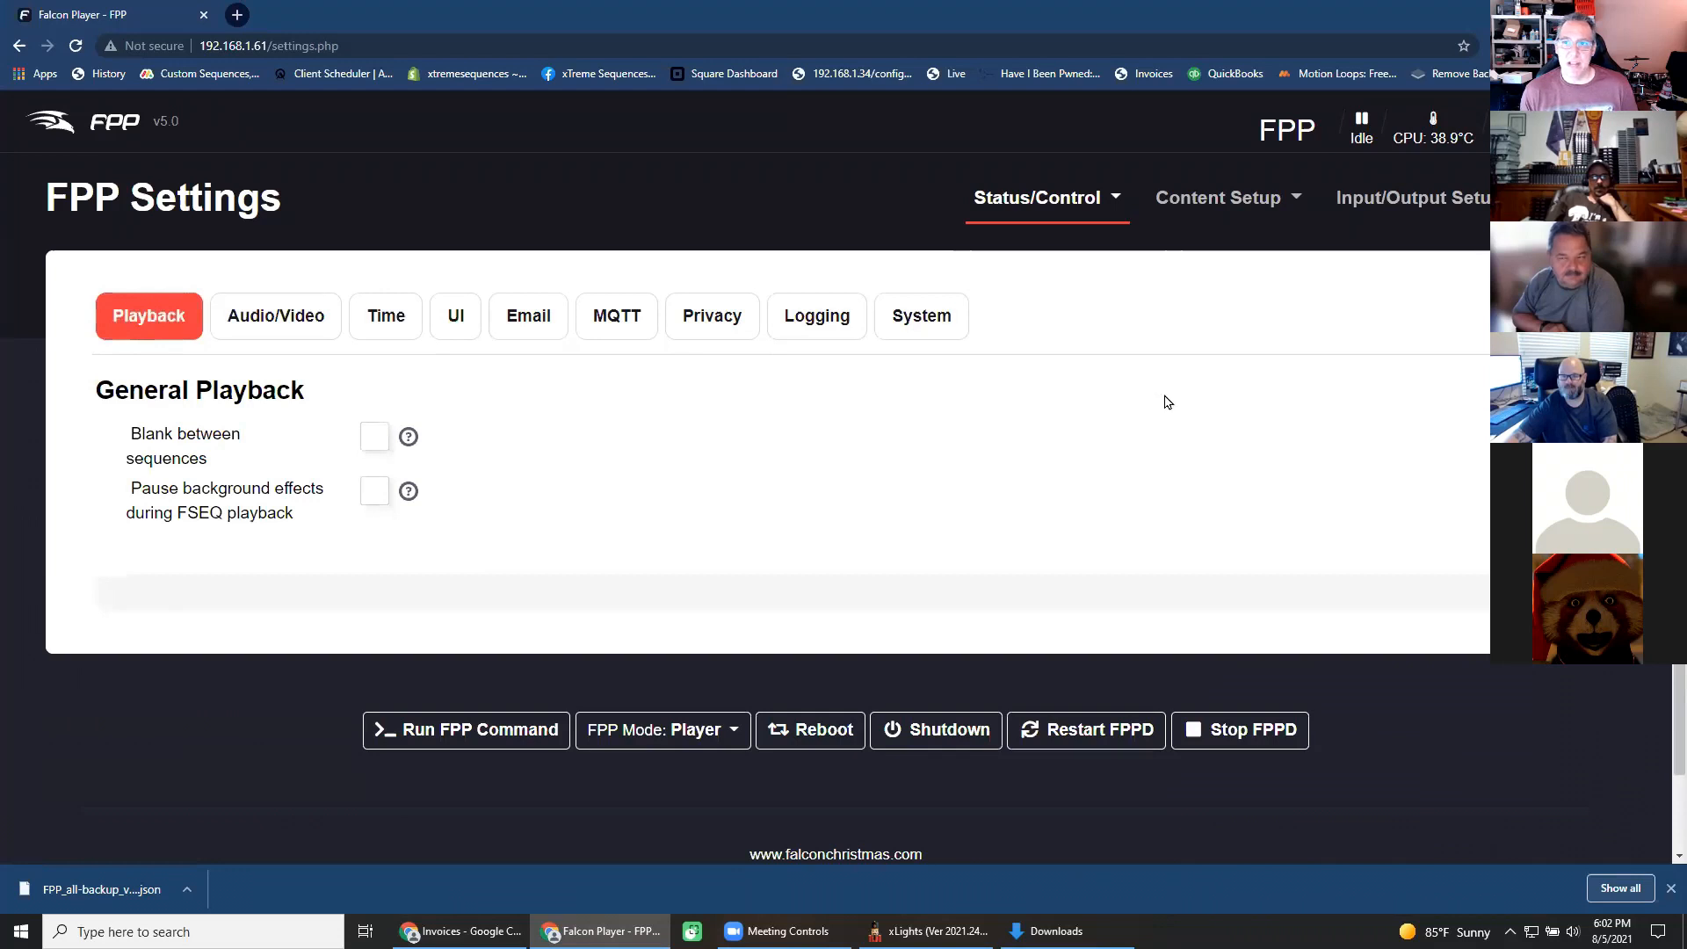
Open the File Manager and look through its Sequences, Audio, Video, Images and Effects sections.
mouse_move(1252, 200)
left_click(1257, 234)
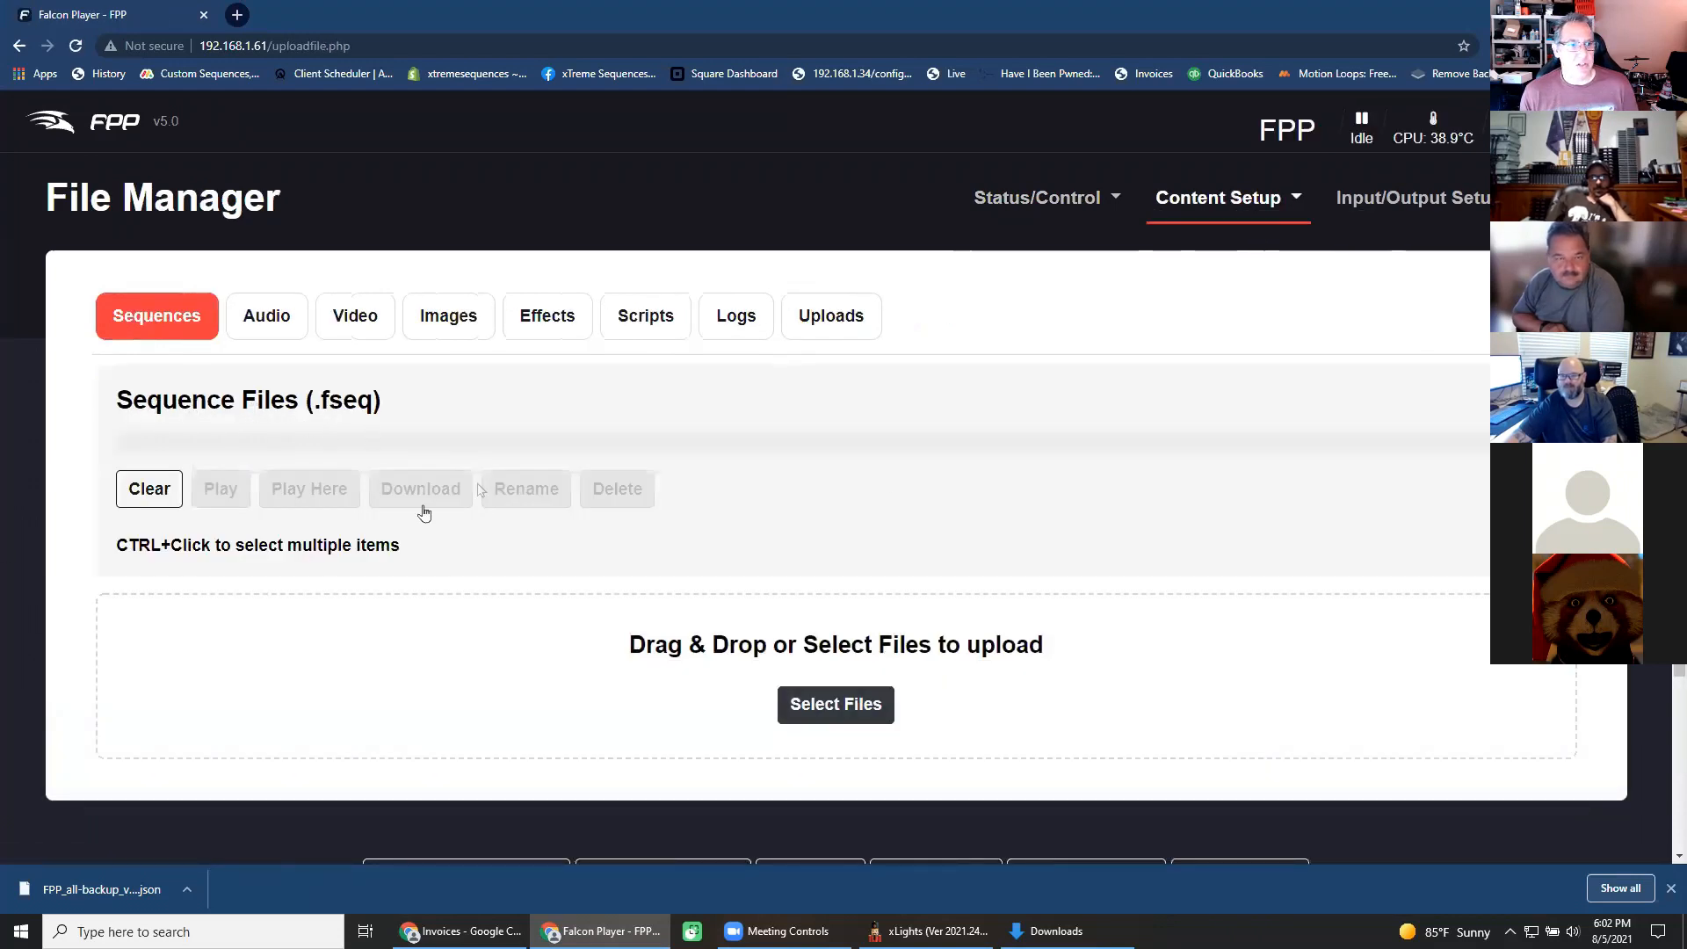
left_click(264, 321)
left_click(356, 325)
left_click(450, 325)
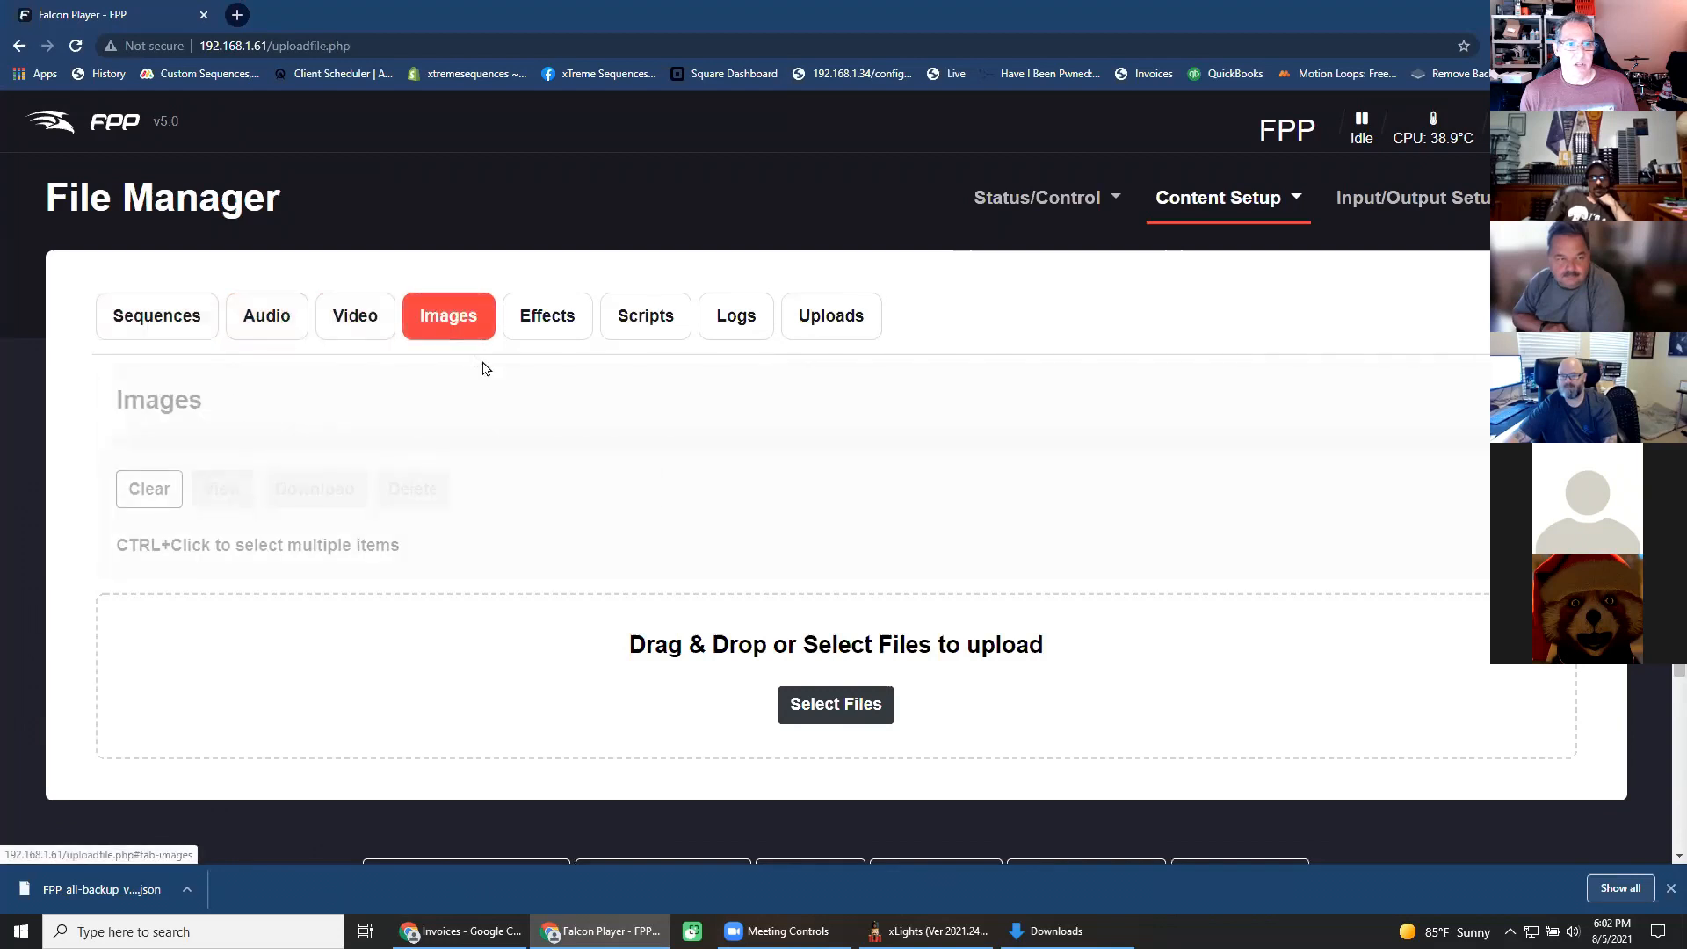
left_click(554, 323)
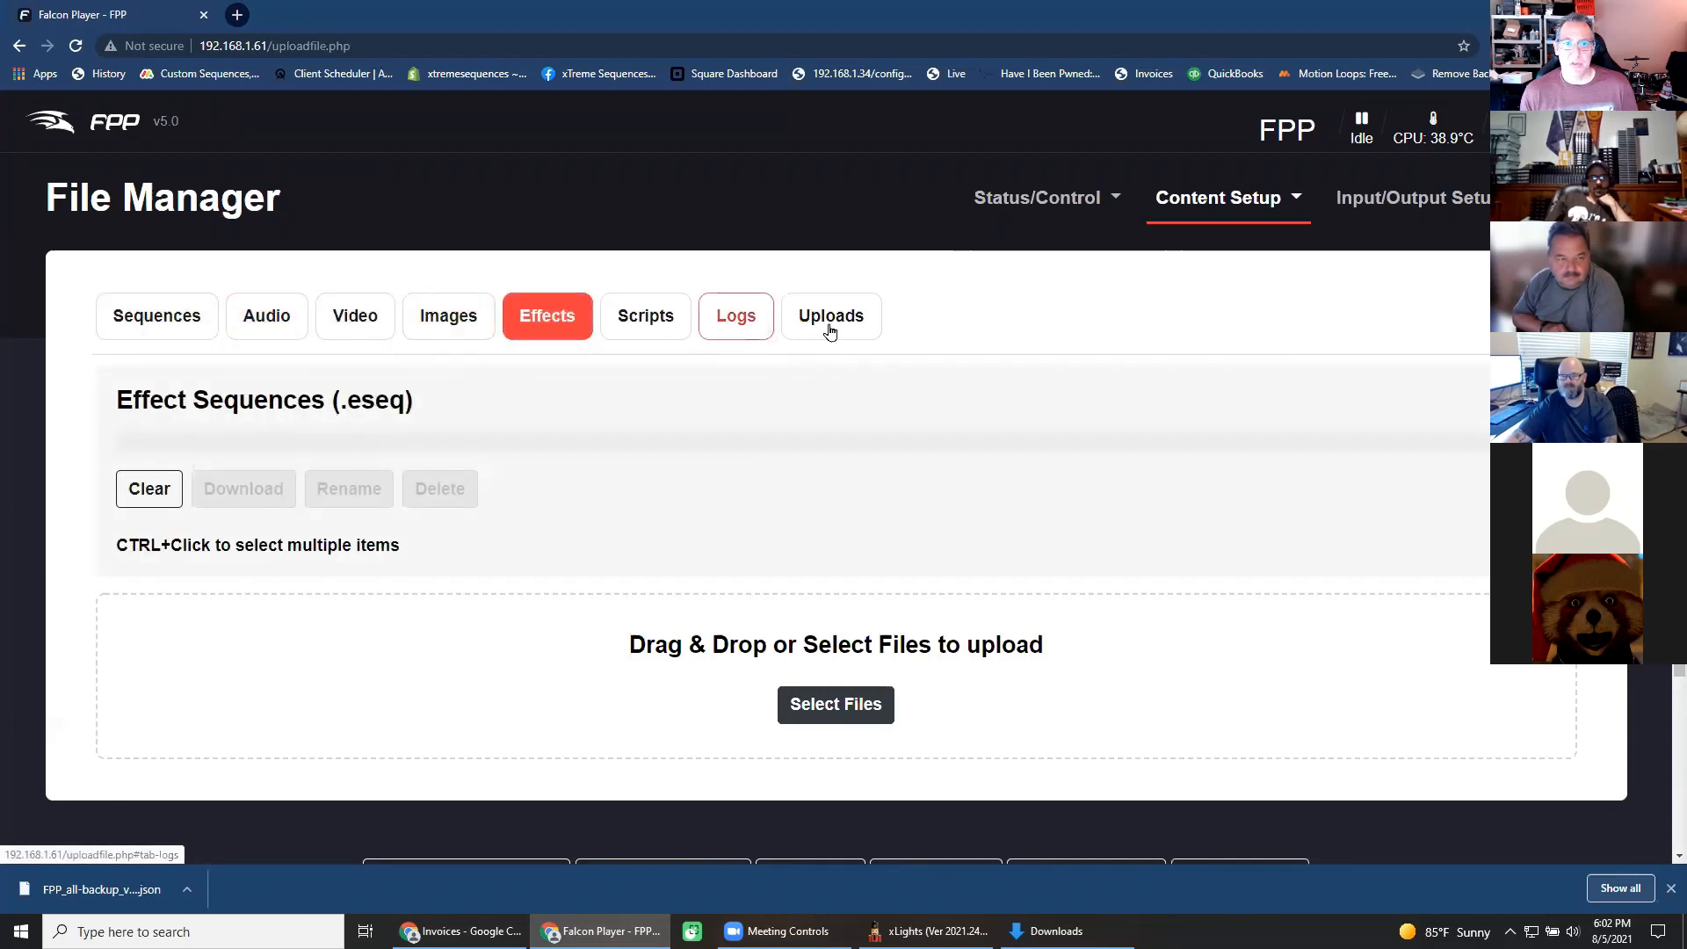
Look over the Channel Inputs, Channel Outputs and Help Index pages.
left_click(1400, 234)
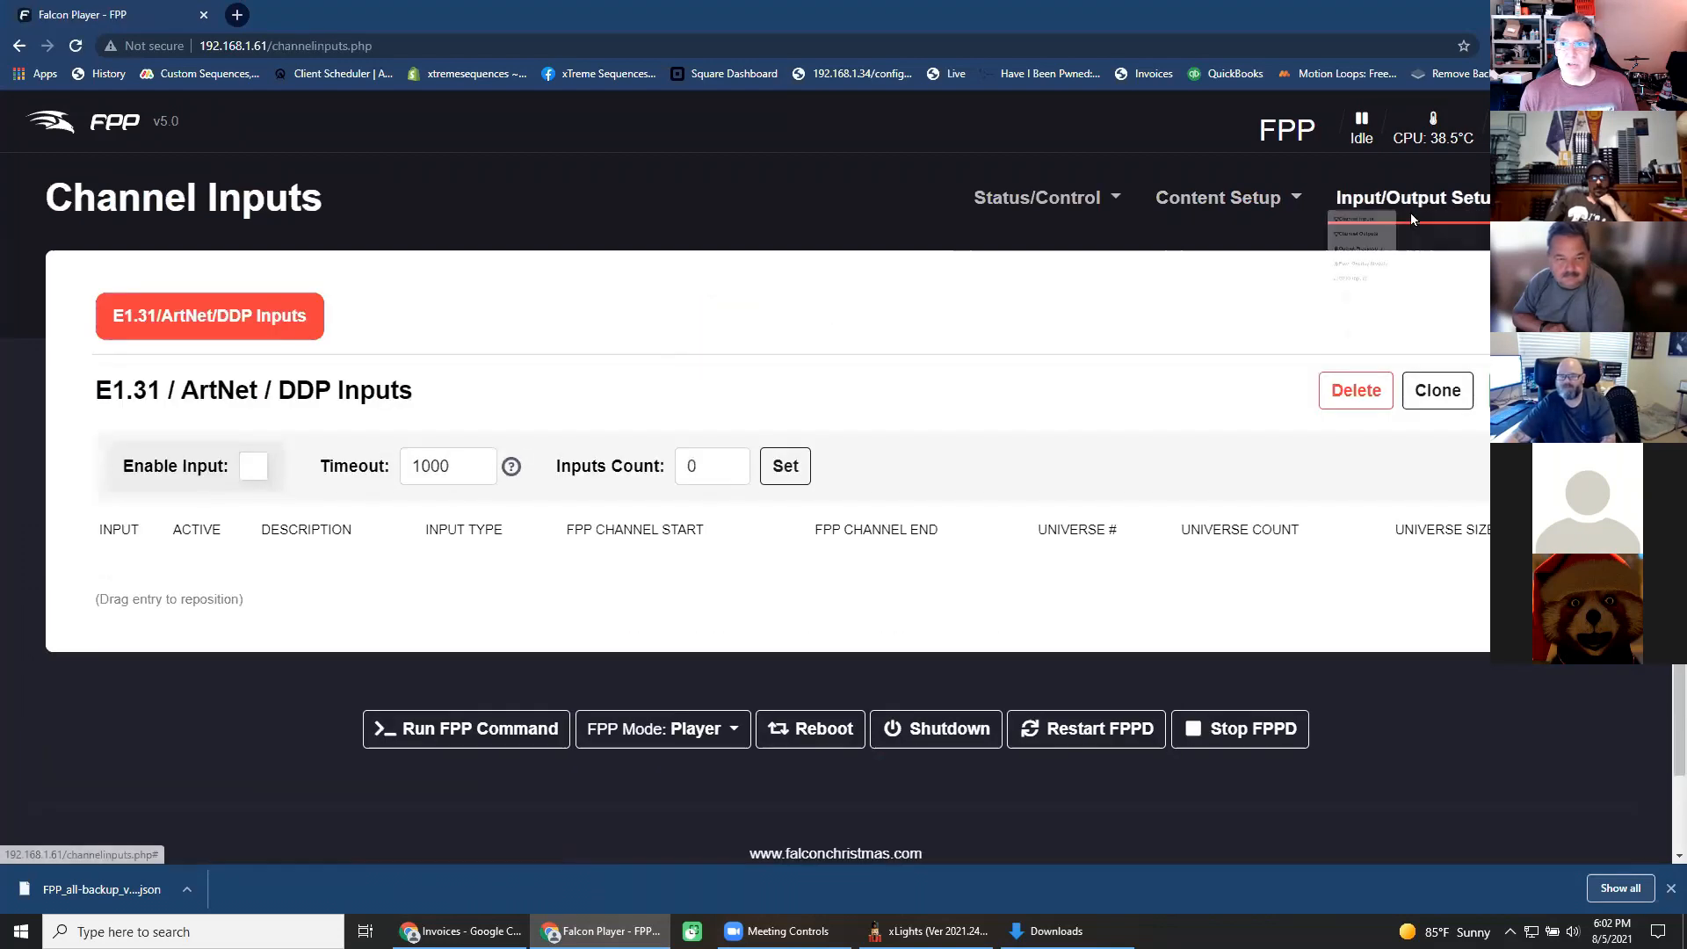
left_click(1414, 287)
mouse_move(1405, 216)
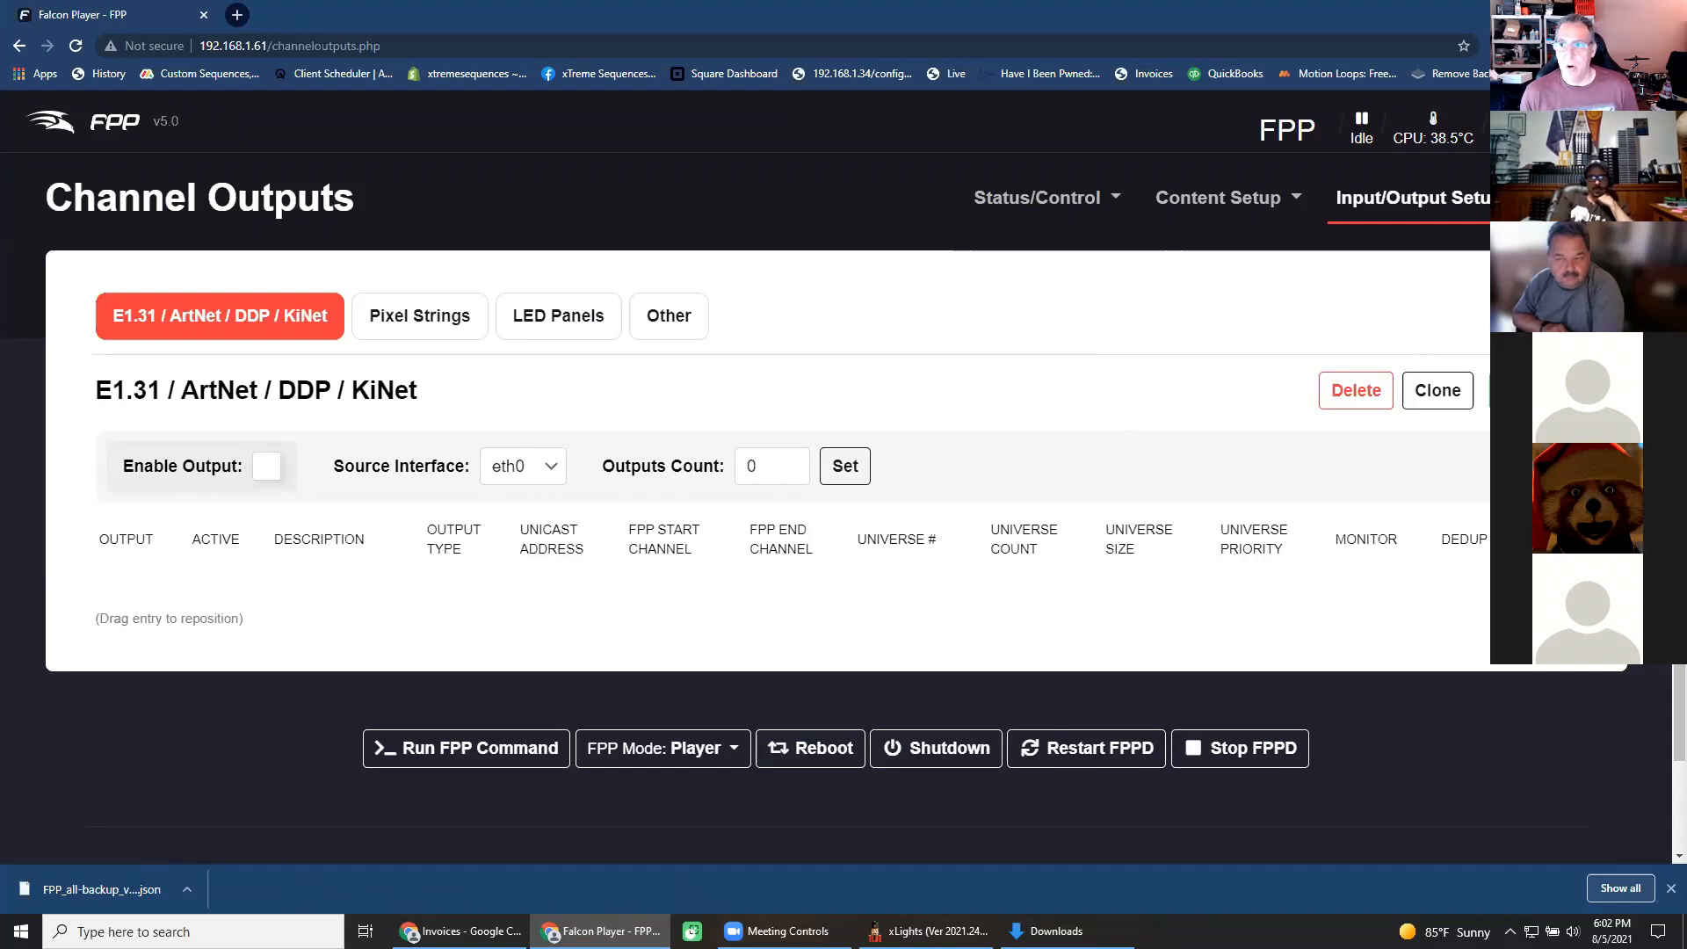
left_click(1580, 198)
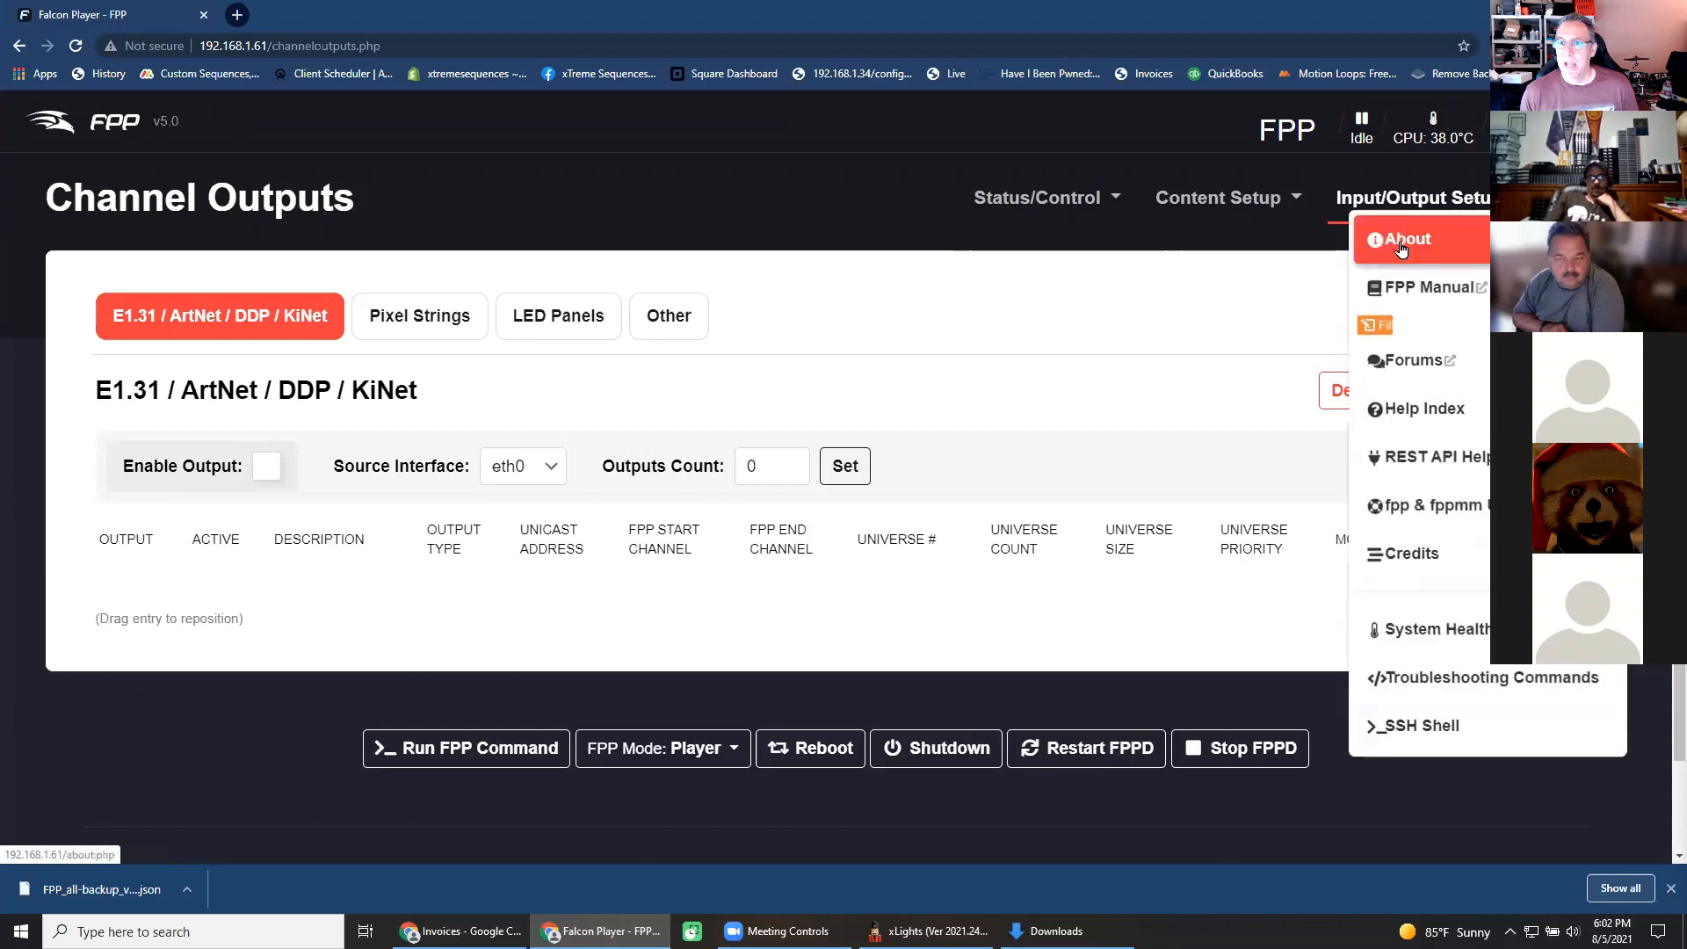
left_click(1421, 420)
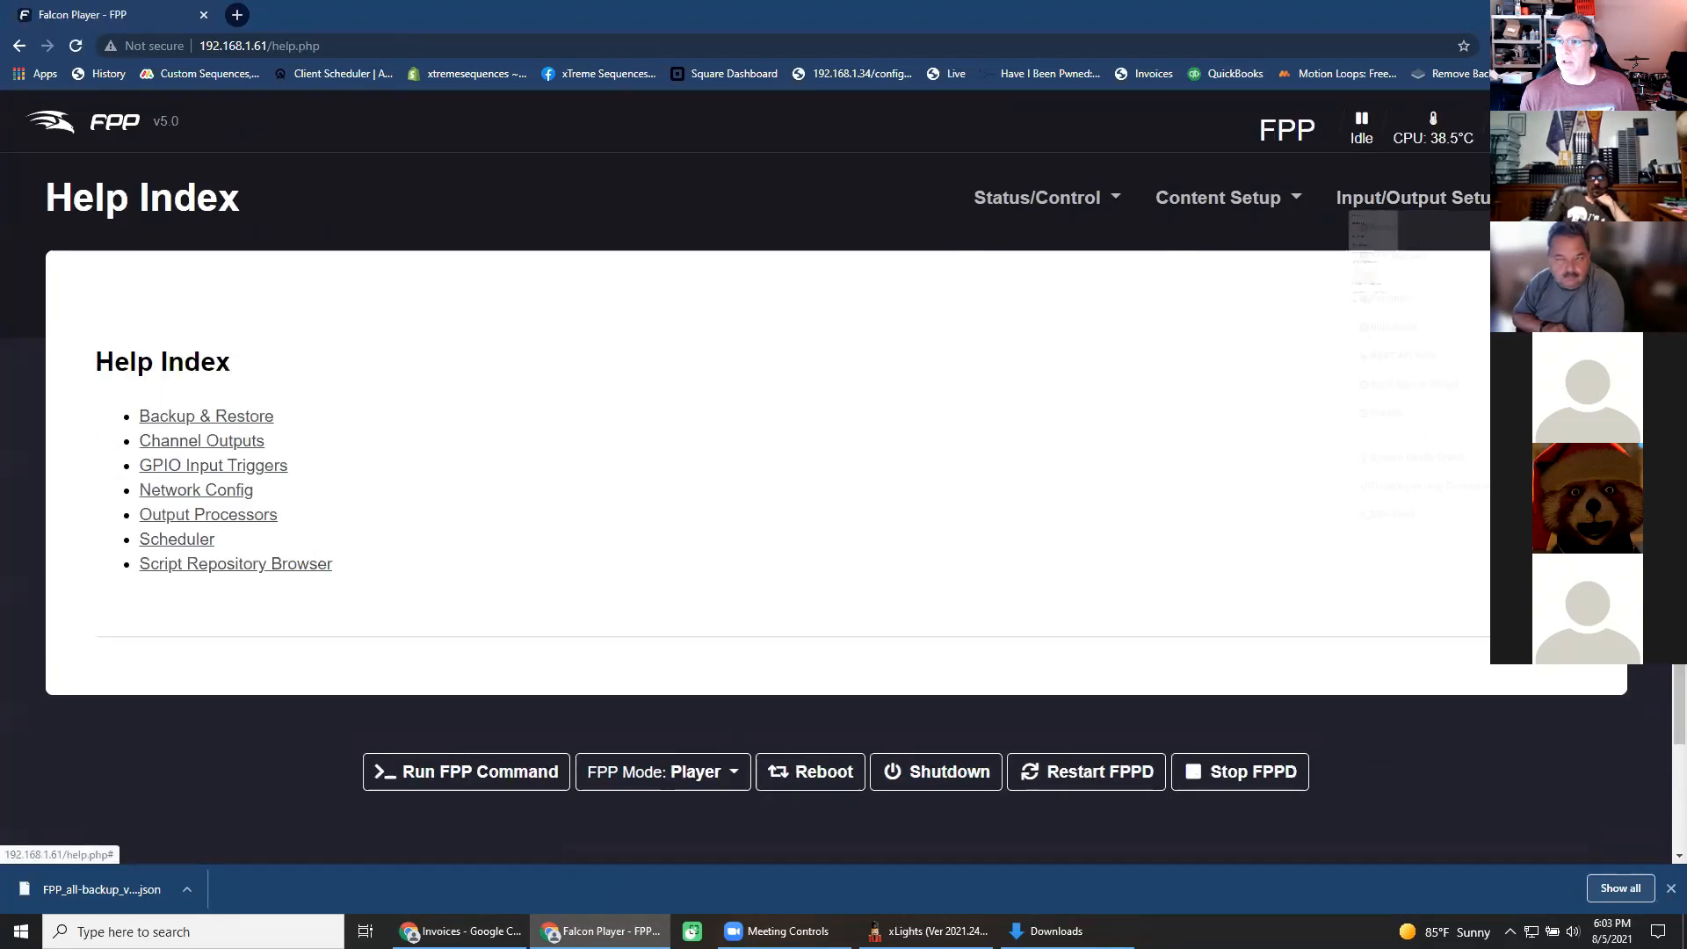
Open the About page, upgrade FPP from there, and close the upgrade log once it finishes.
left_click(1424, 247)
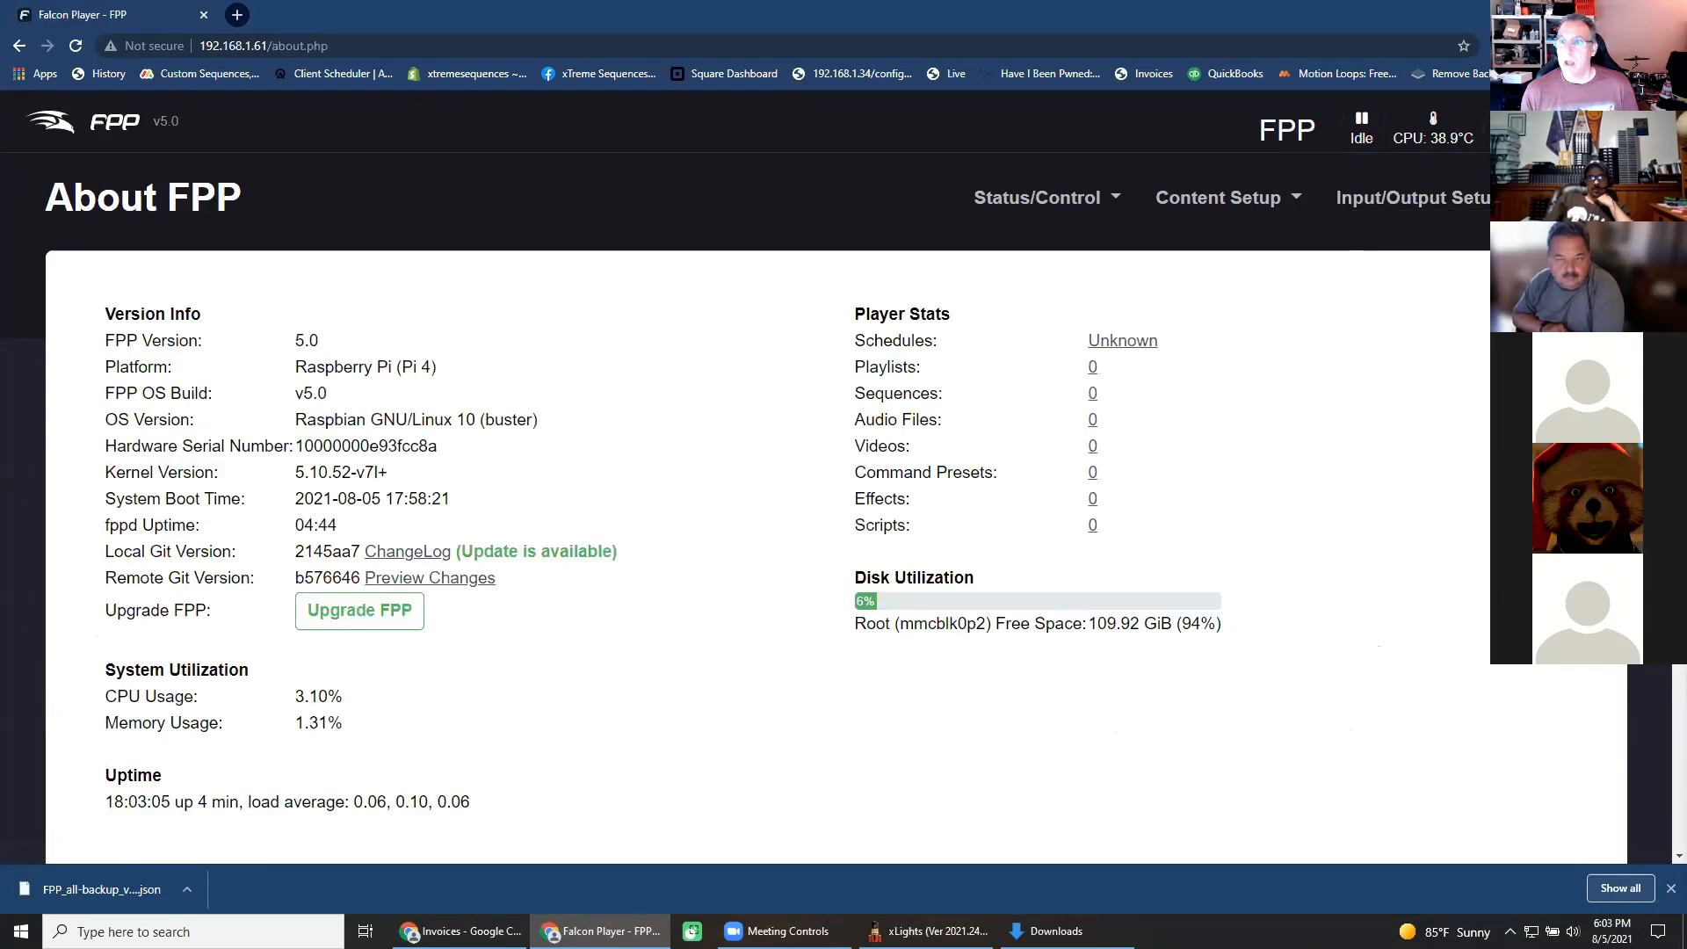
mouse_move(1577, 199)
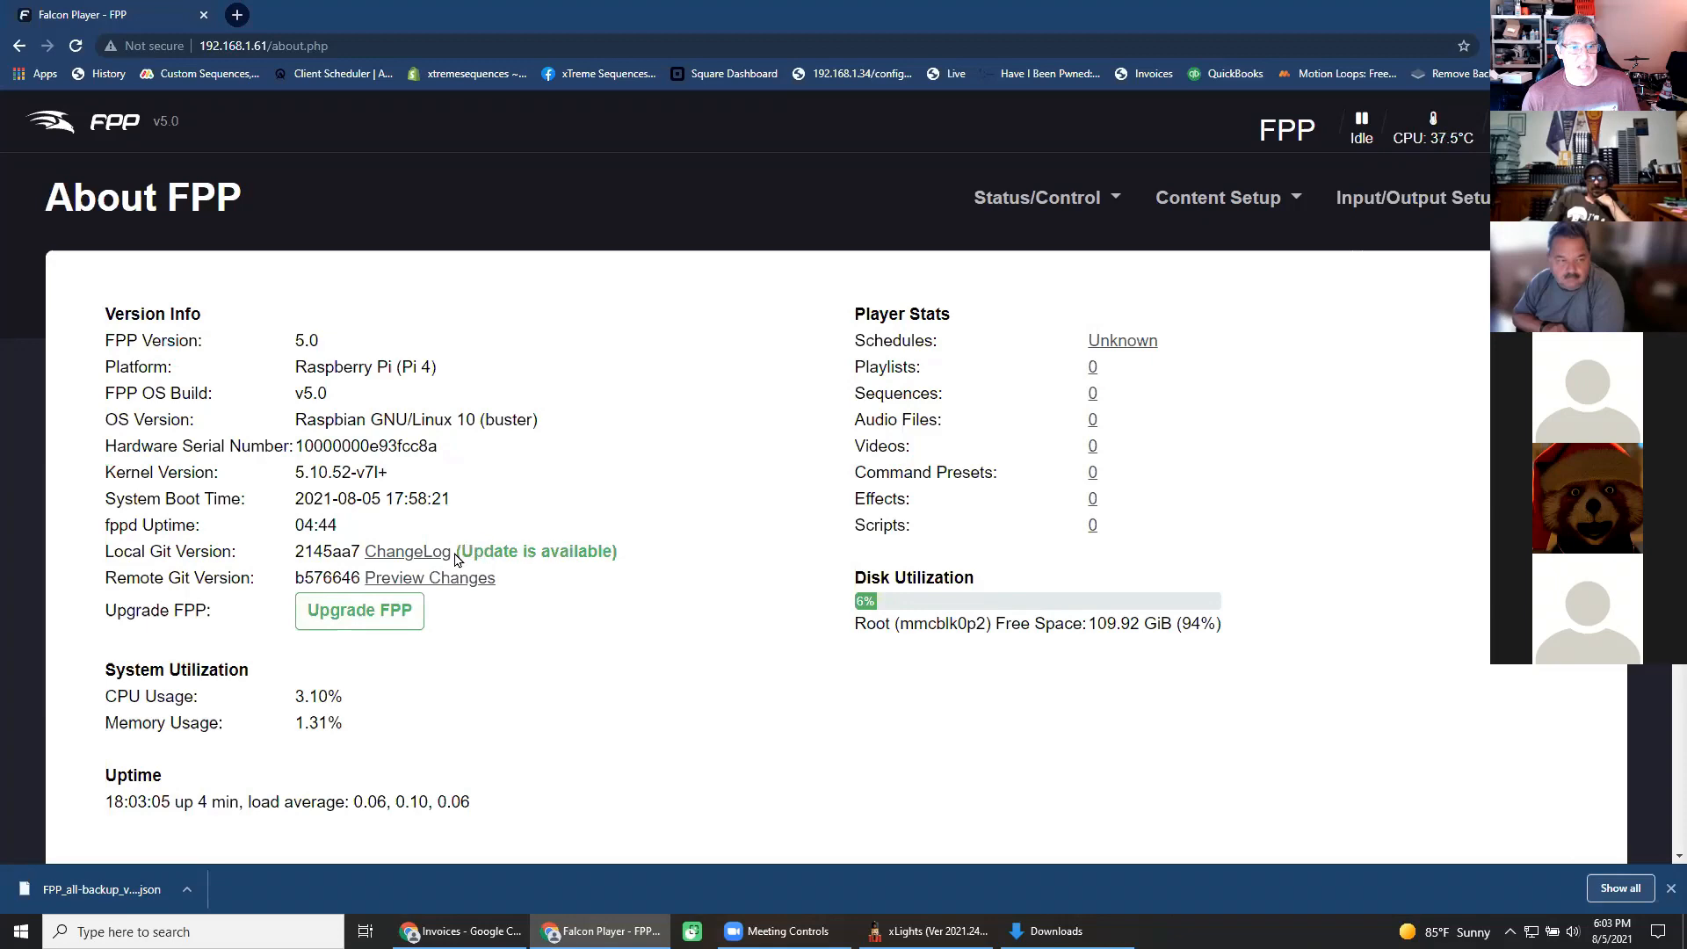
left_click(359, 609)
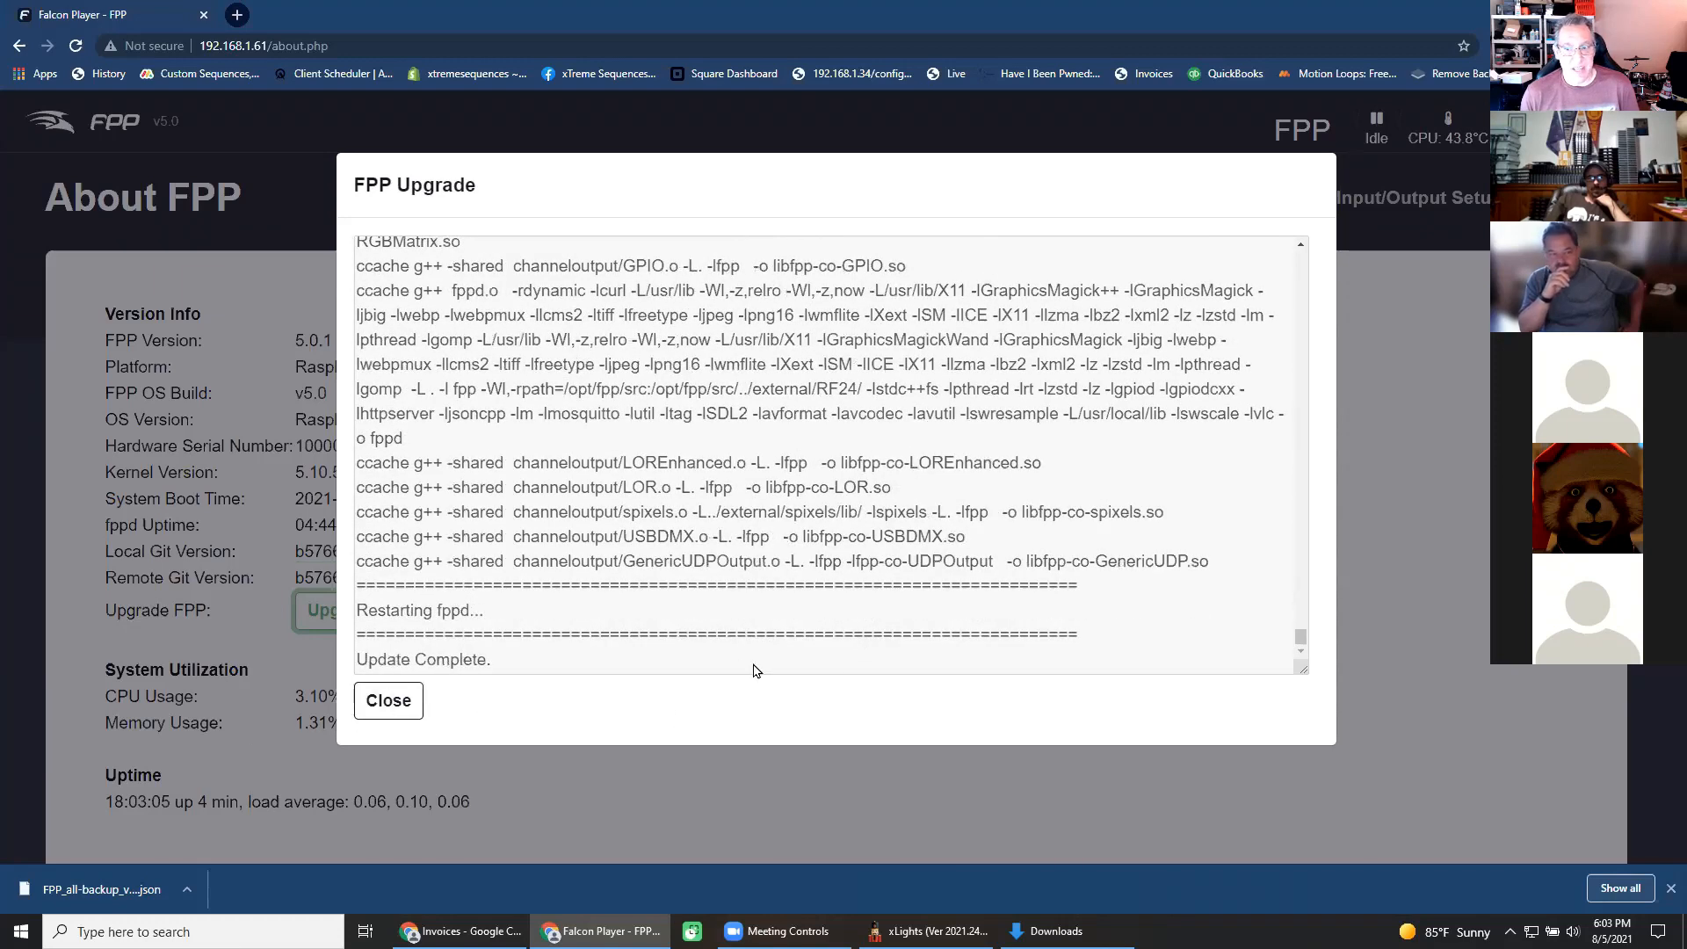
left_click(388, 700)
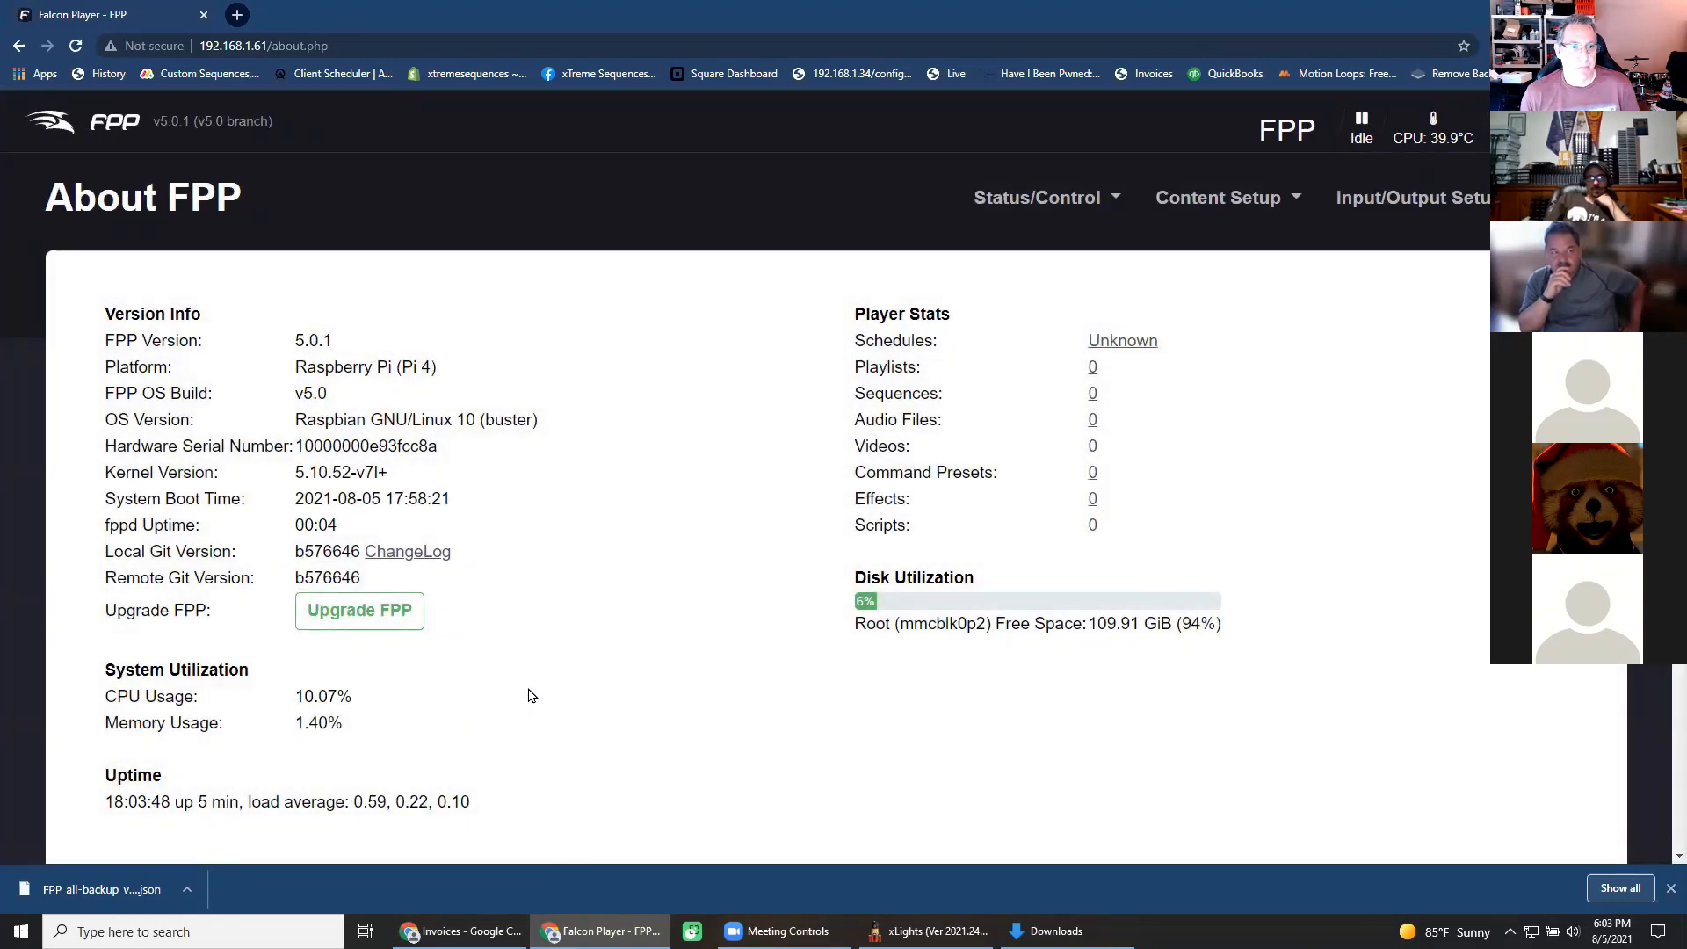
View the status page, return to the About page, and check the version and system details there.
left_click(1041, 197)
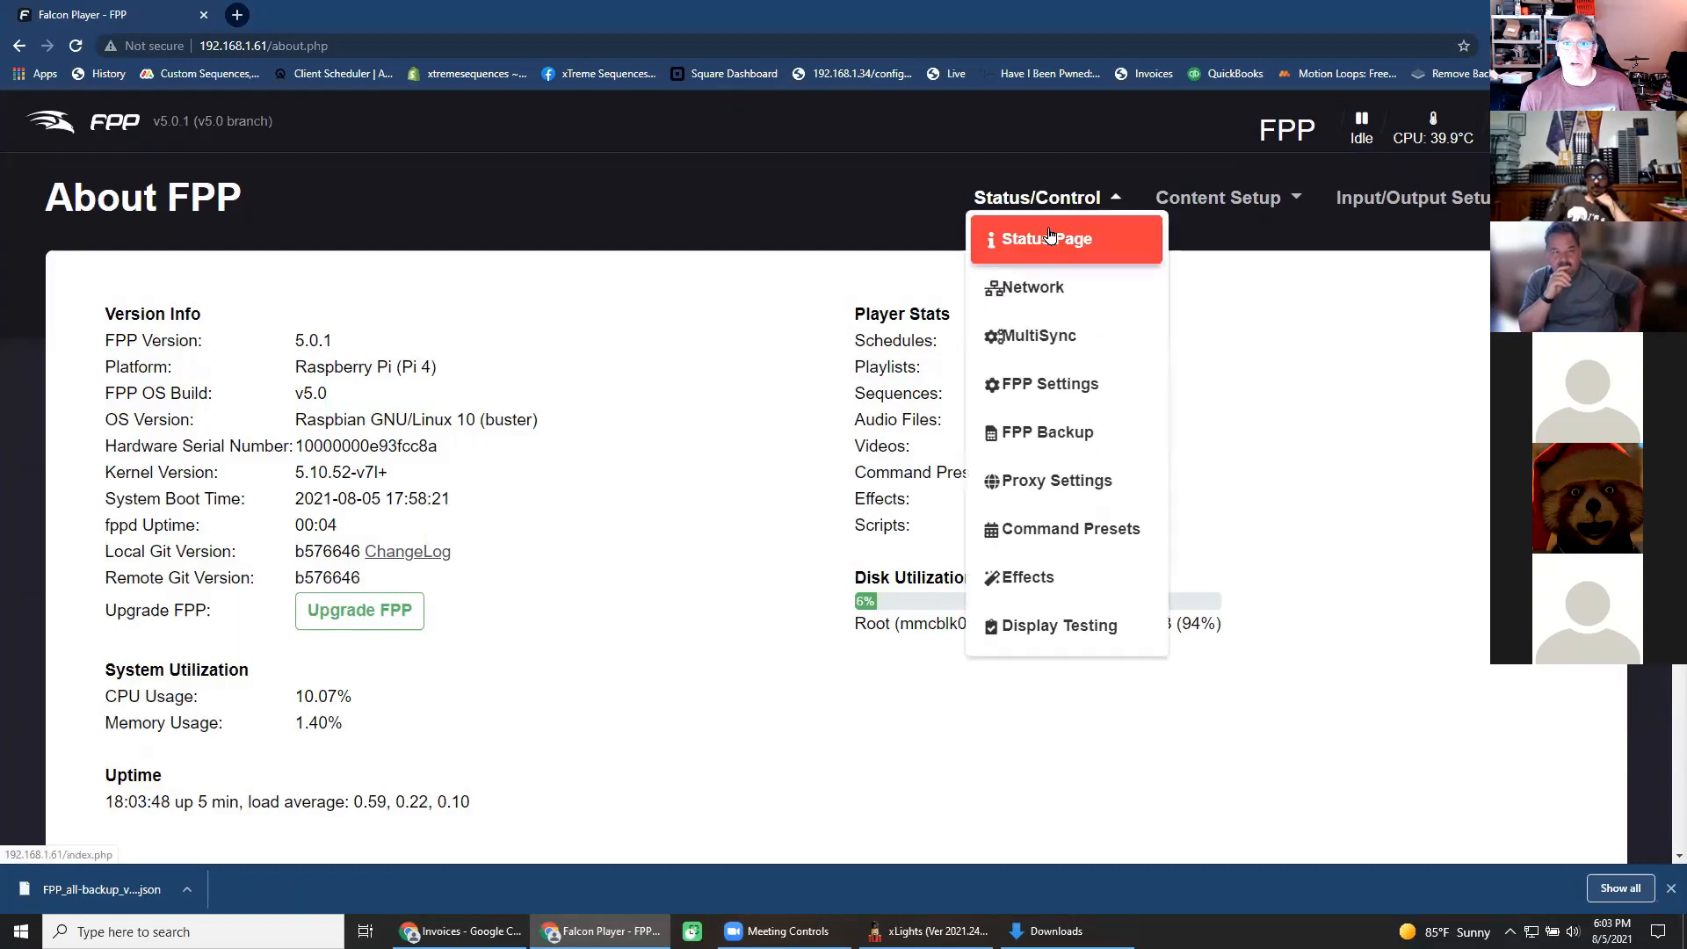
left_click(1050, 235)
left_click(1565, 197)
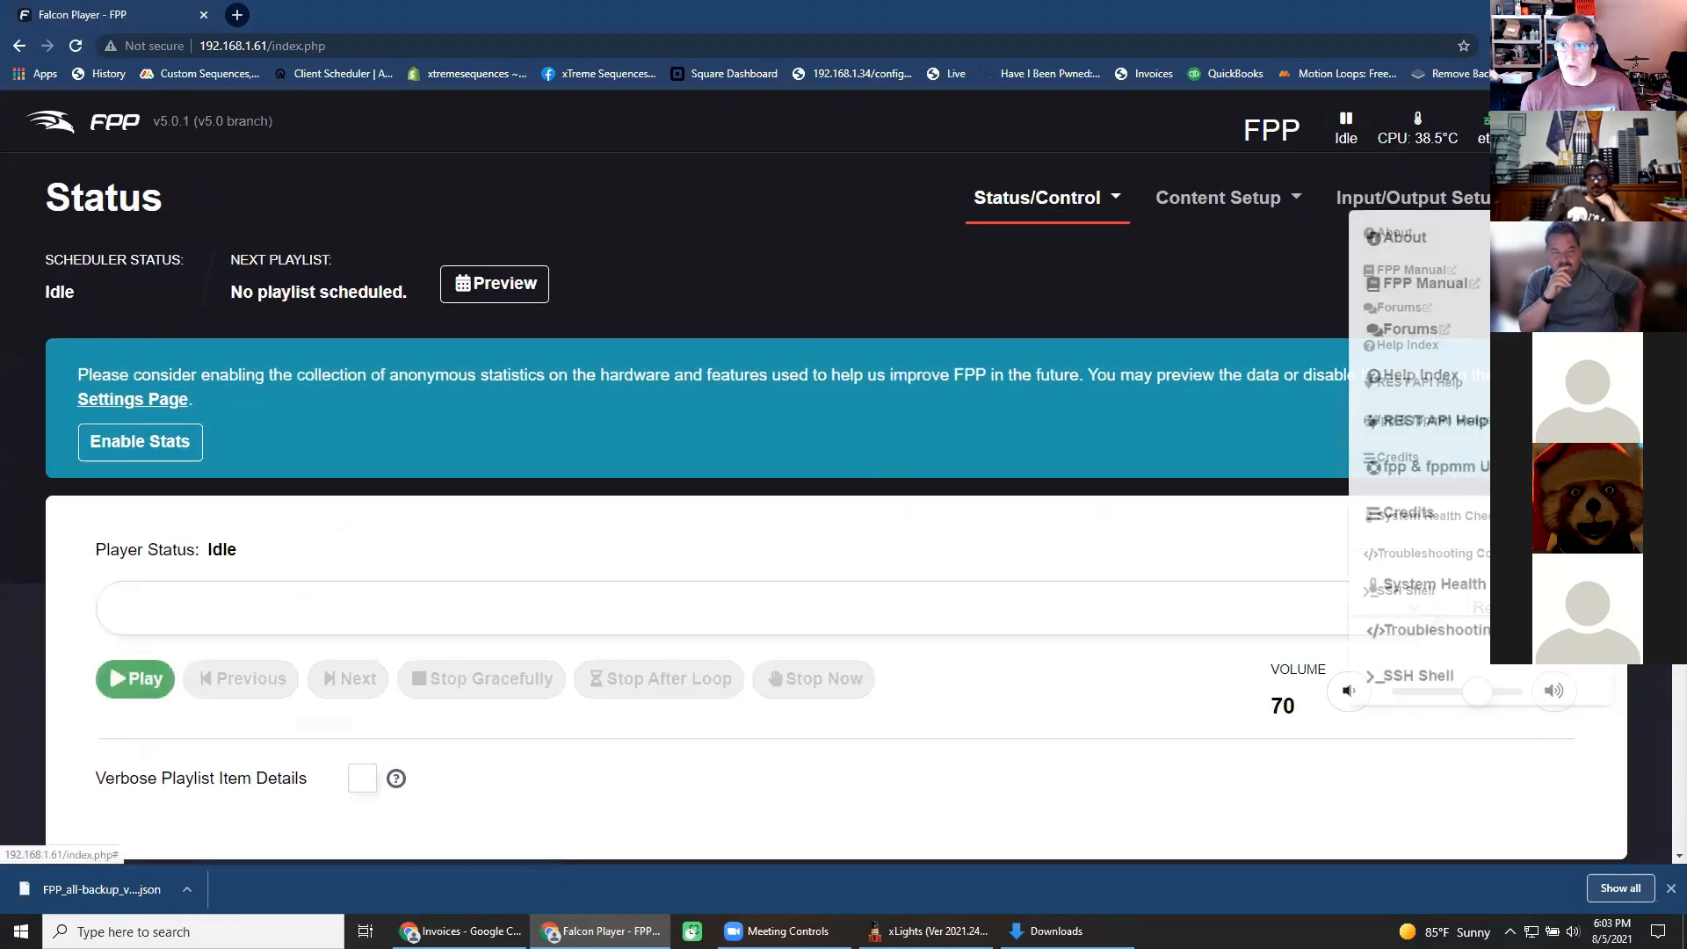
left_click(1386, 233)
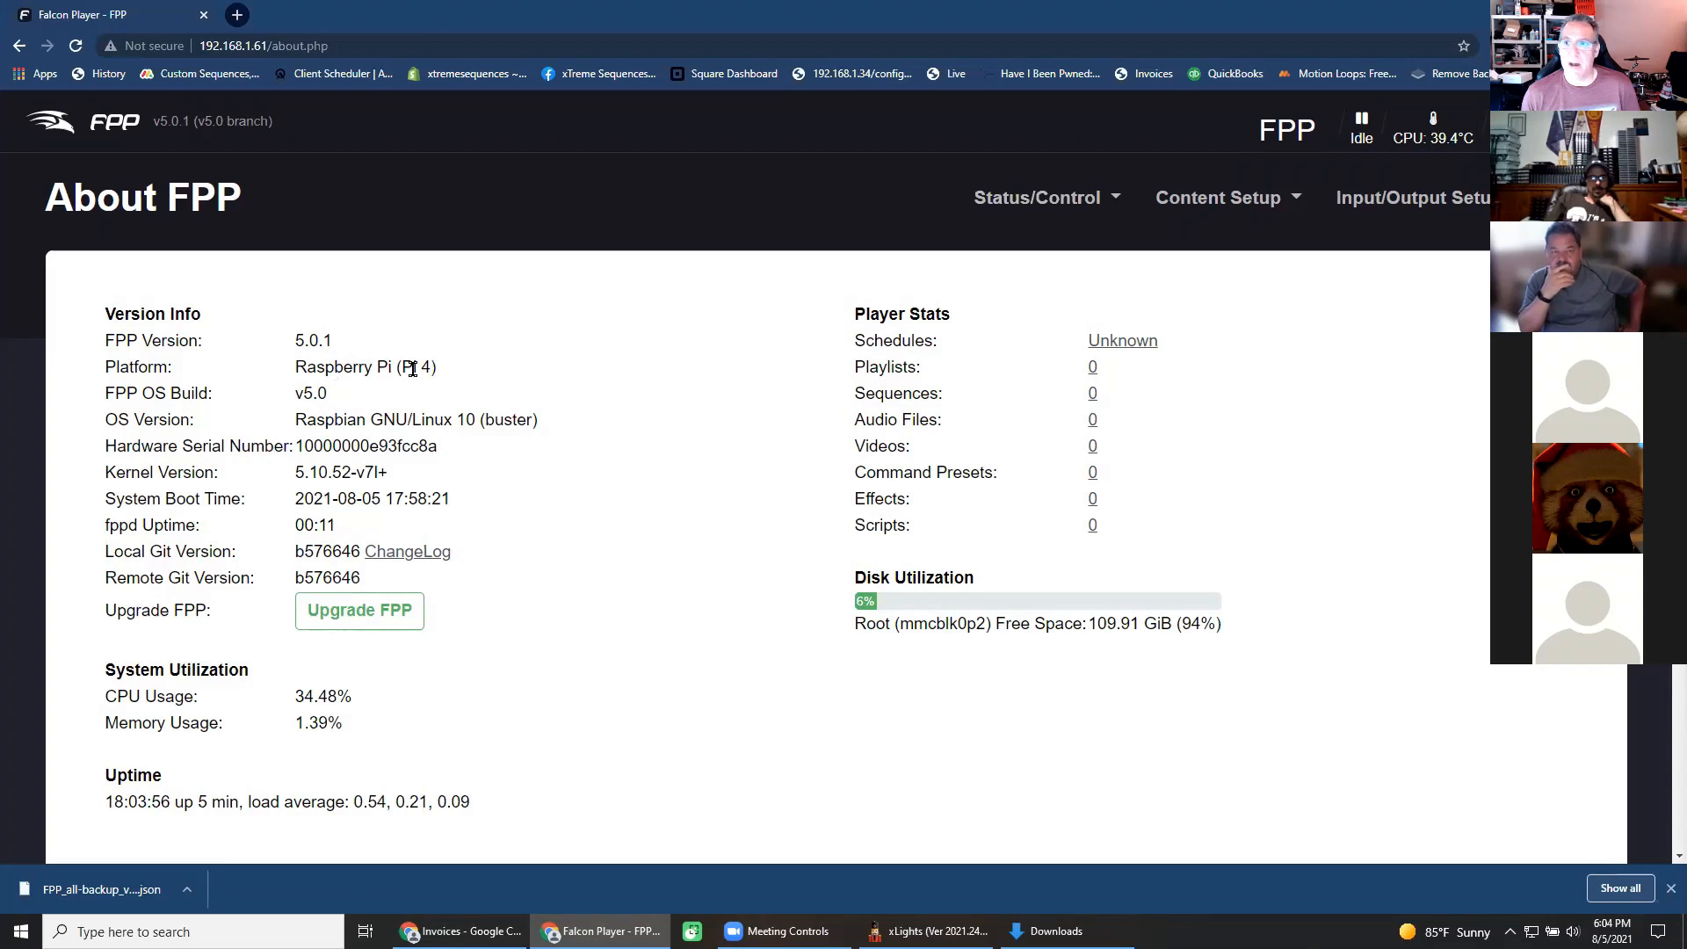
mouse_move(1438, 129)
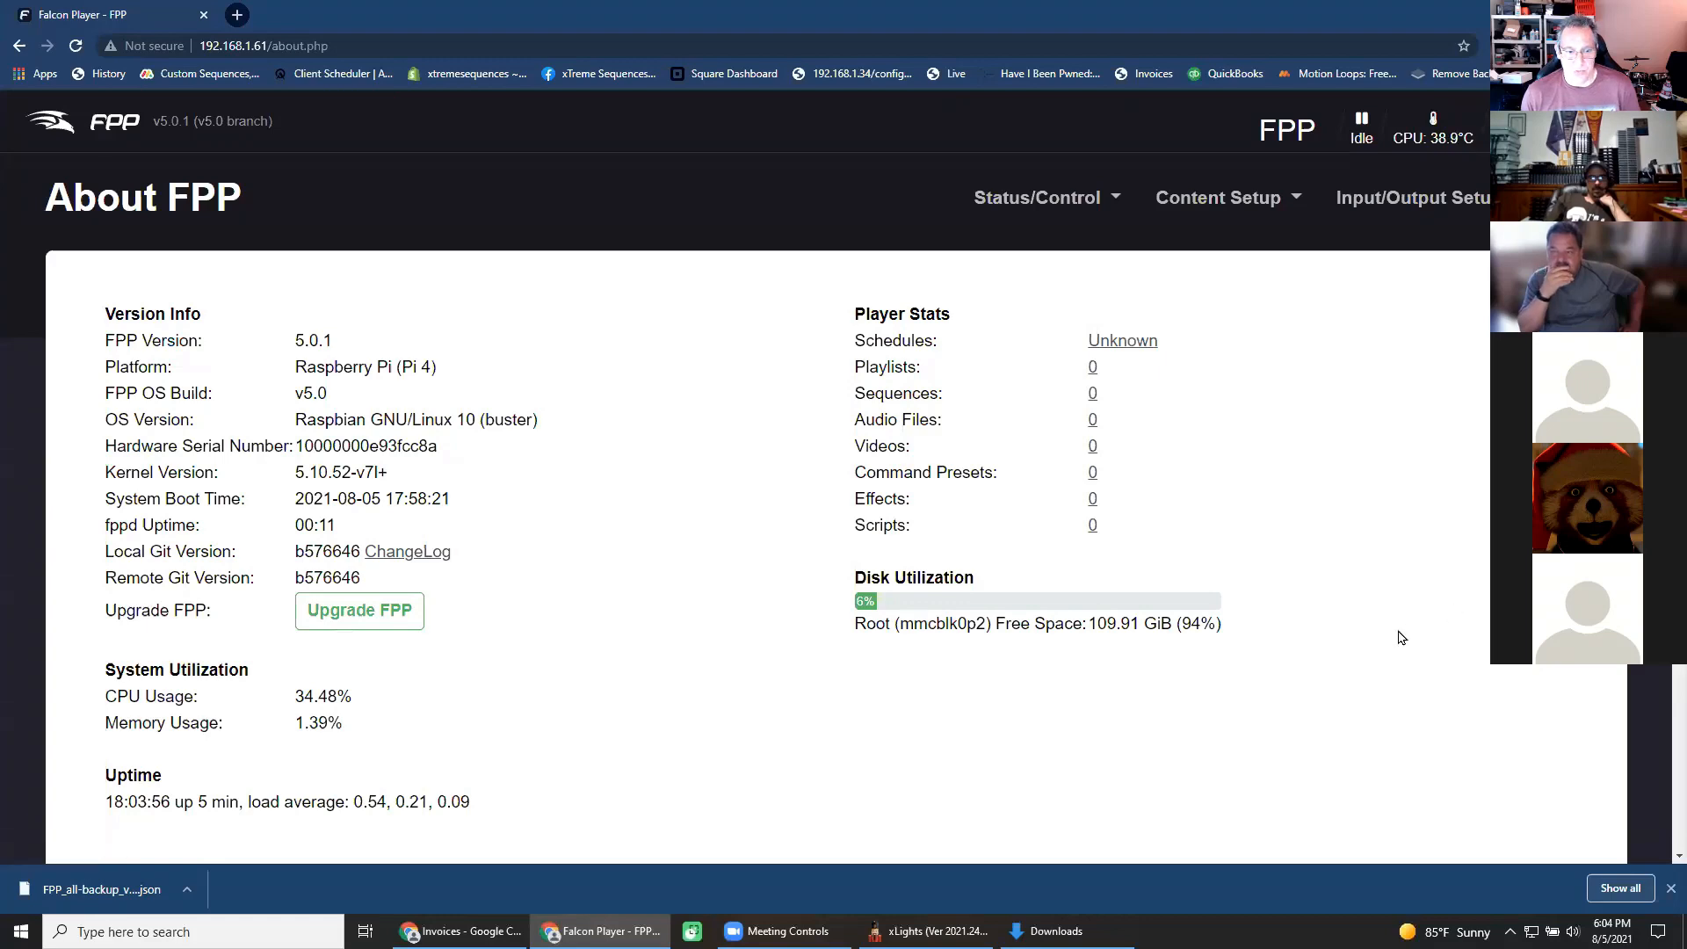
scroll(1400, 634, "down", 3)
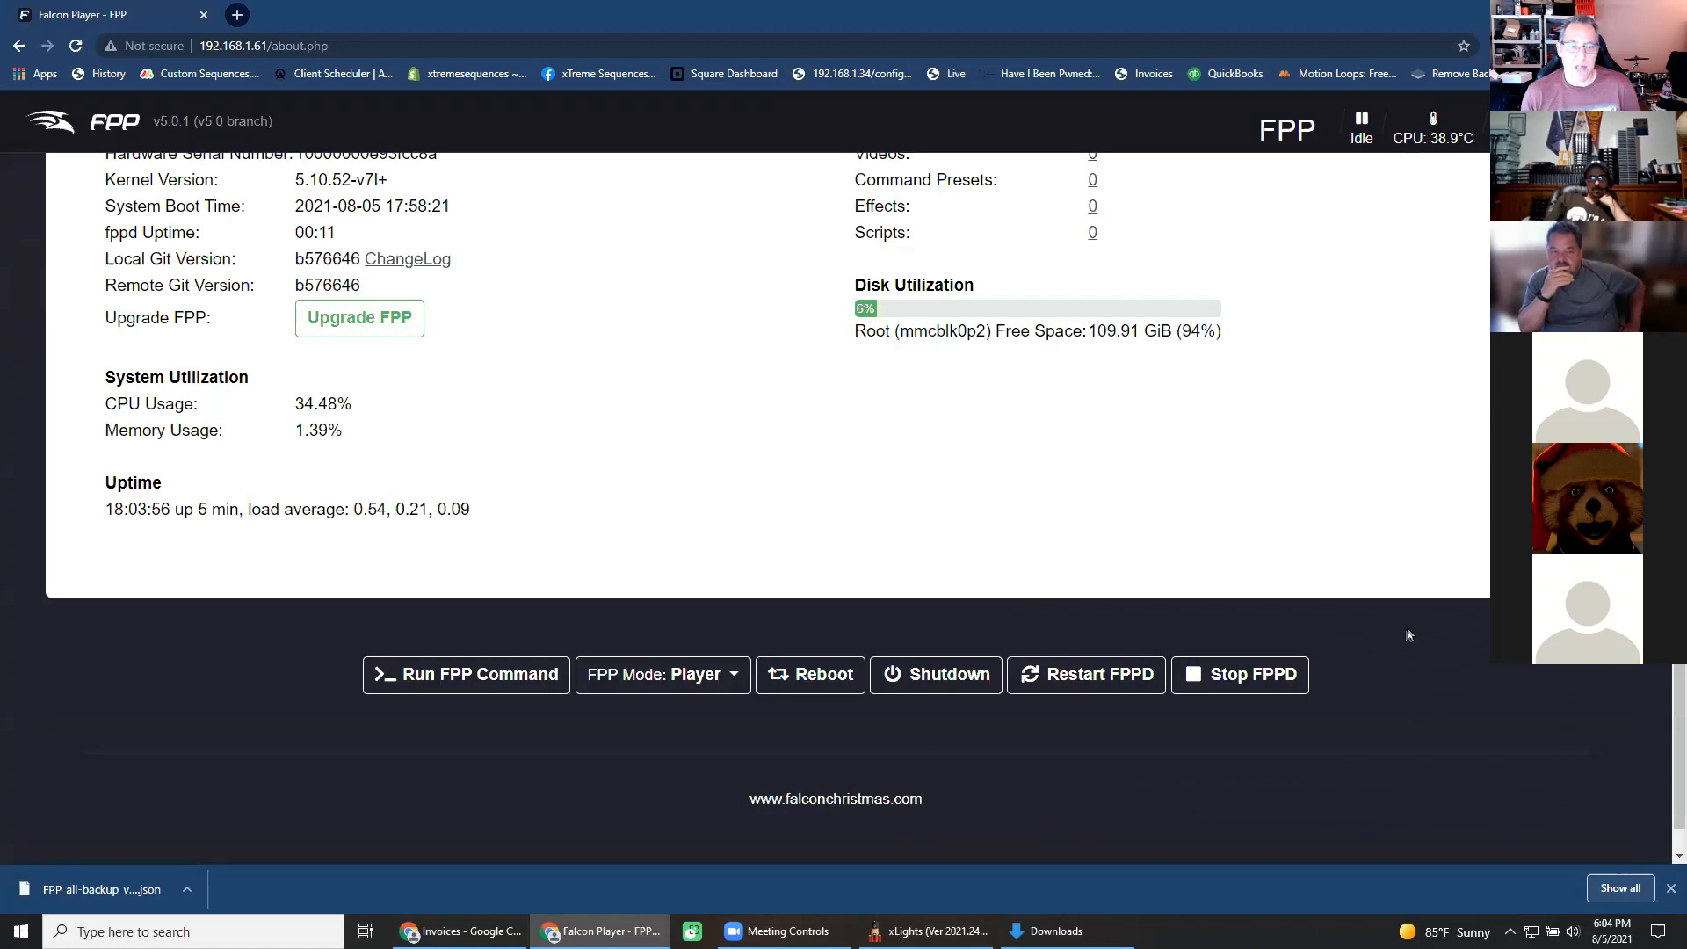
scroll(1405, 637, "up", 3)
Switch to xLights, open FPP Connect, and mark Santa's Back Clickety Clack TEST.fseq and Tsunami 2021.fseq for upload.
key("alt+Tab")
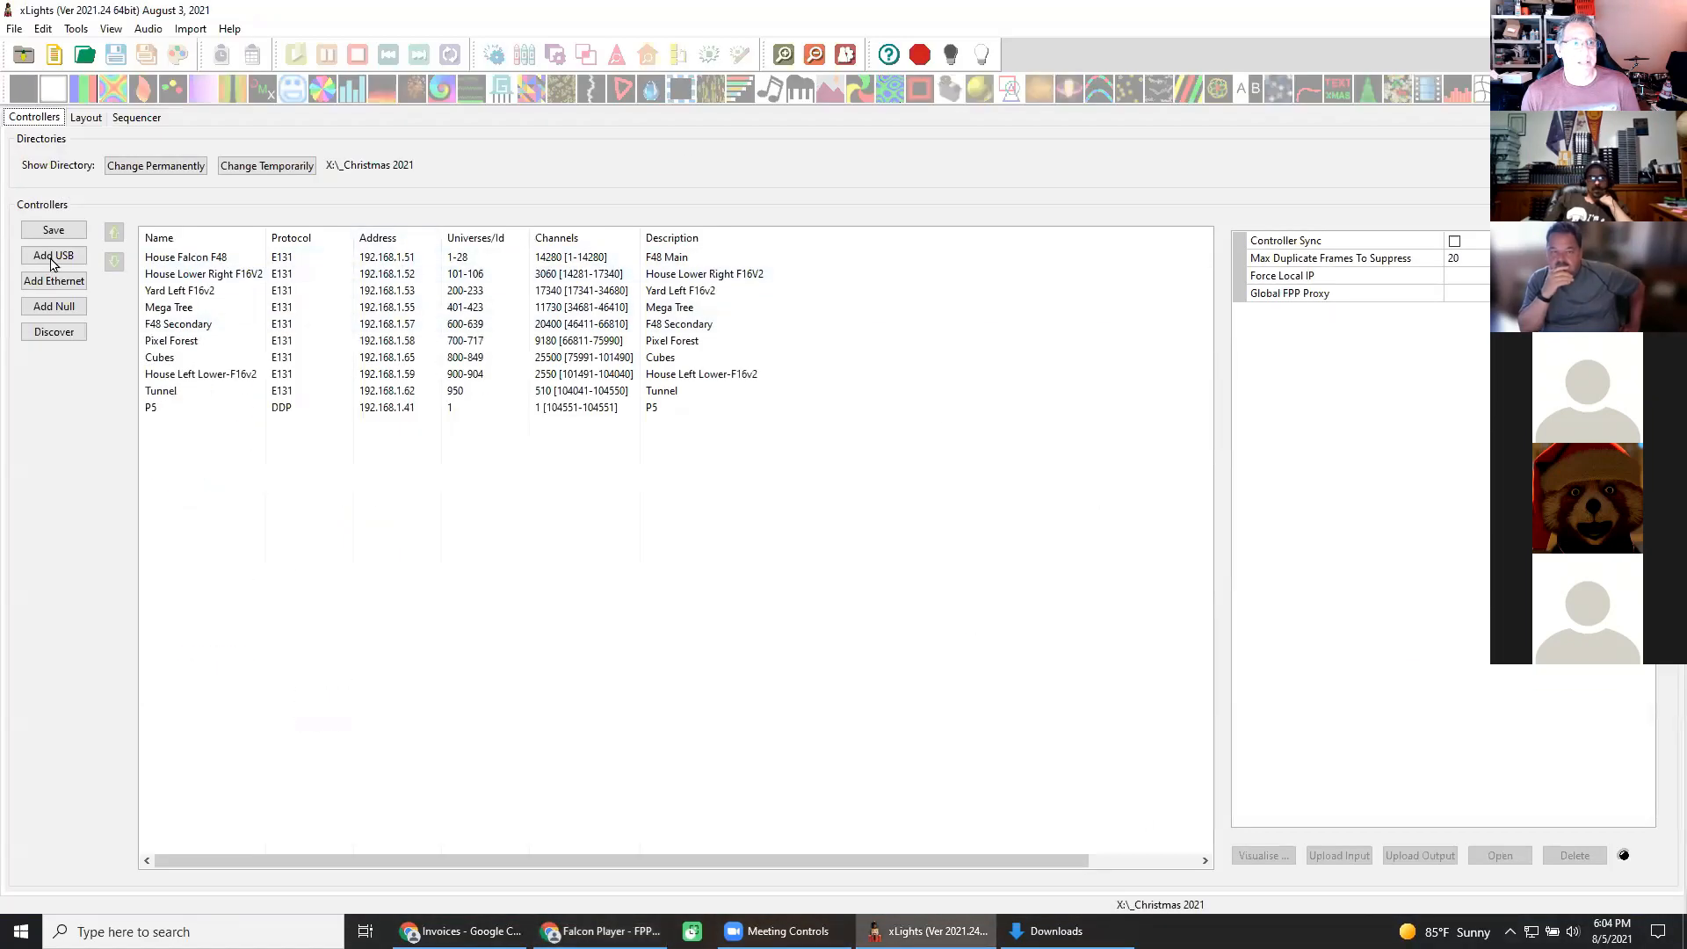
left_click(78, 28)
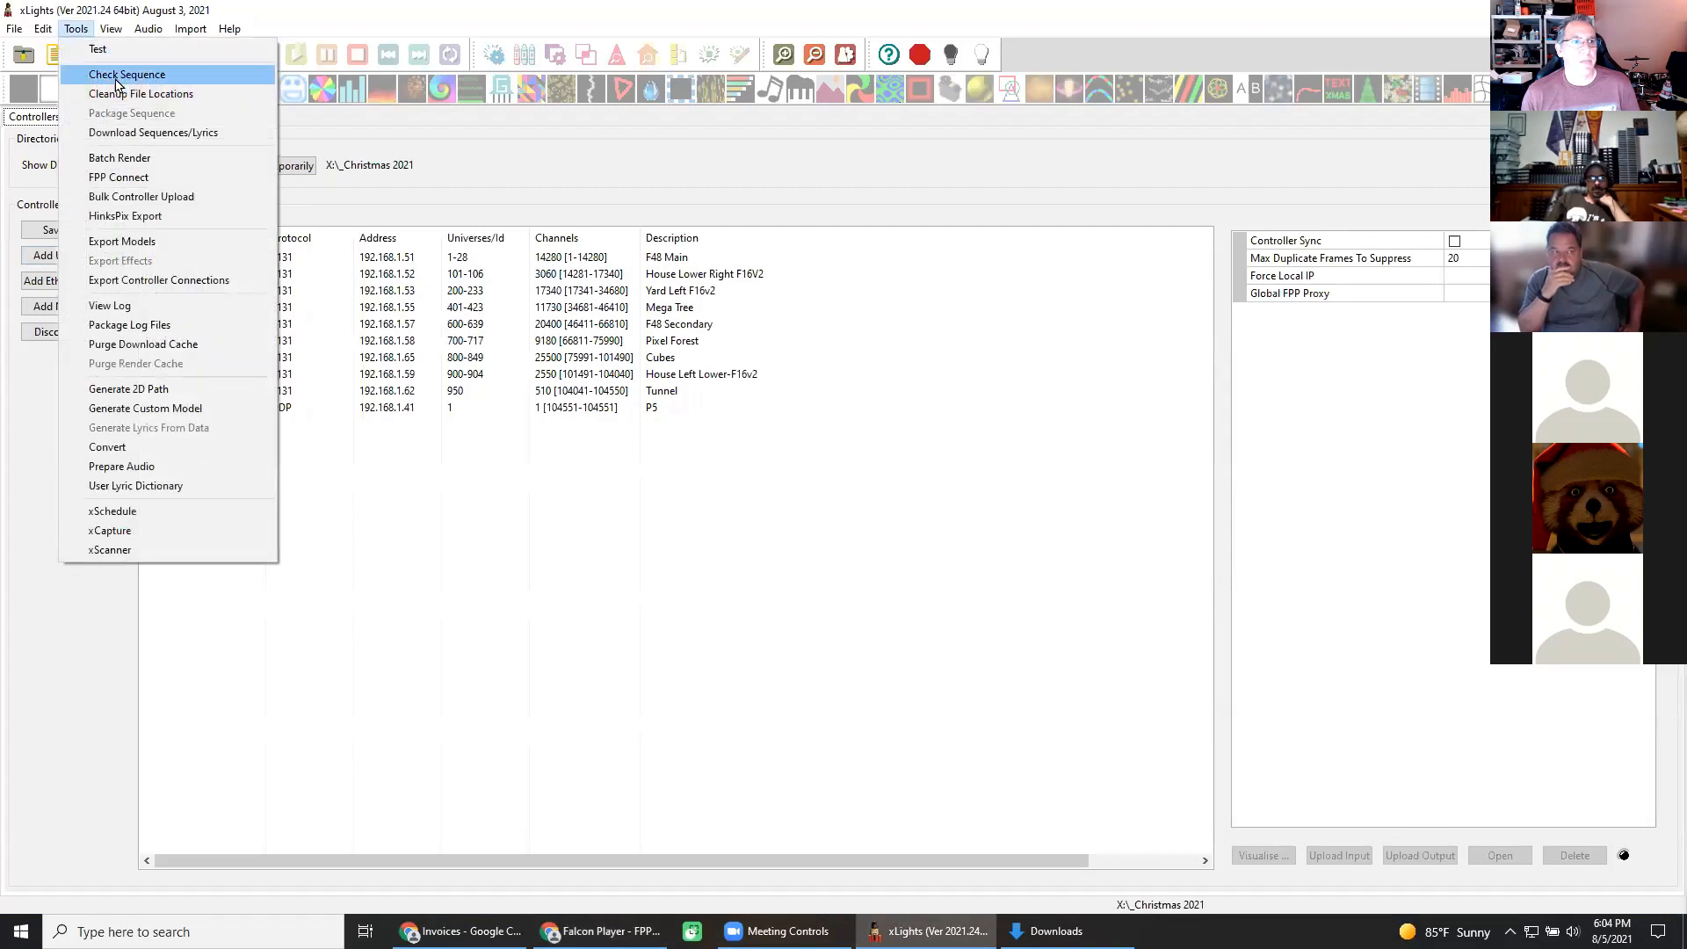
left_click(136, 179)
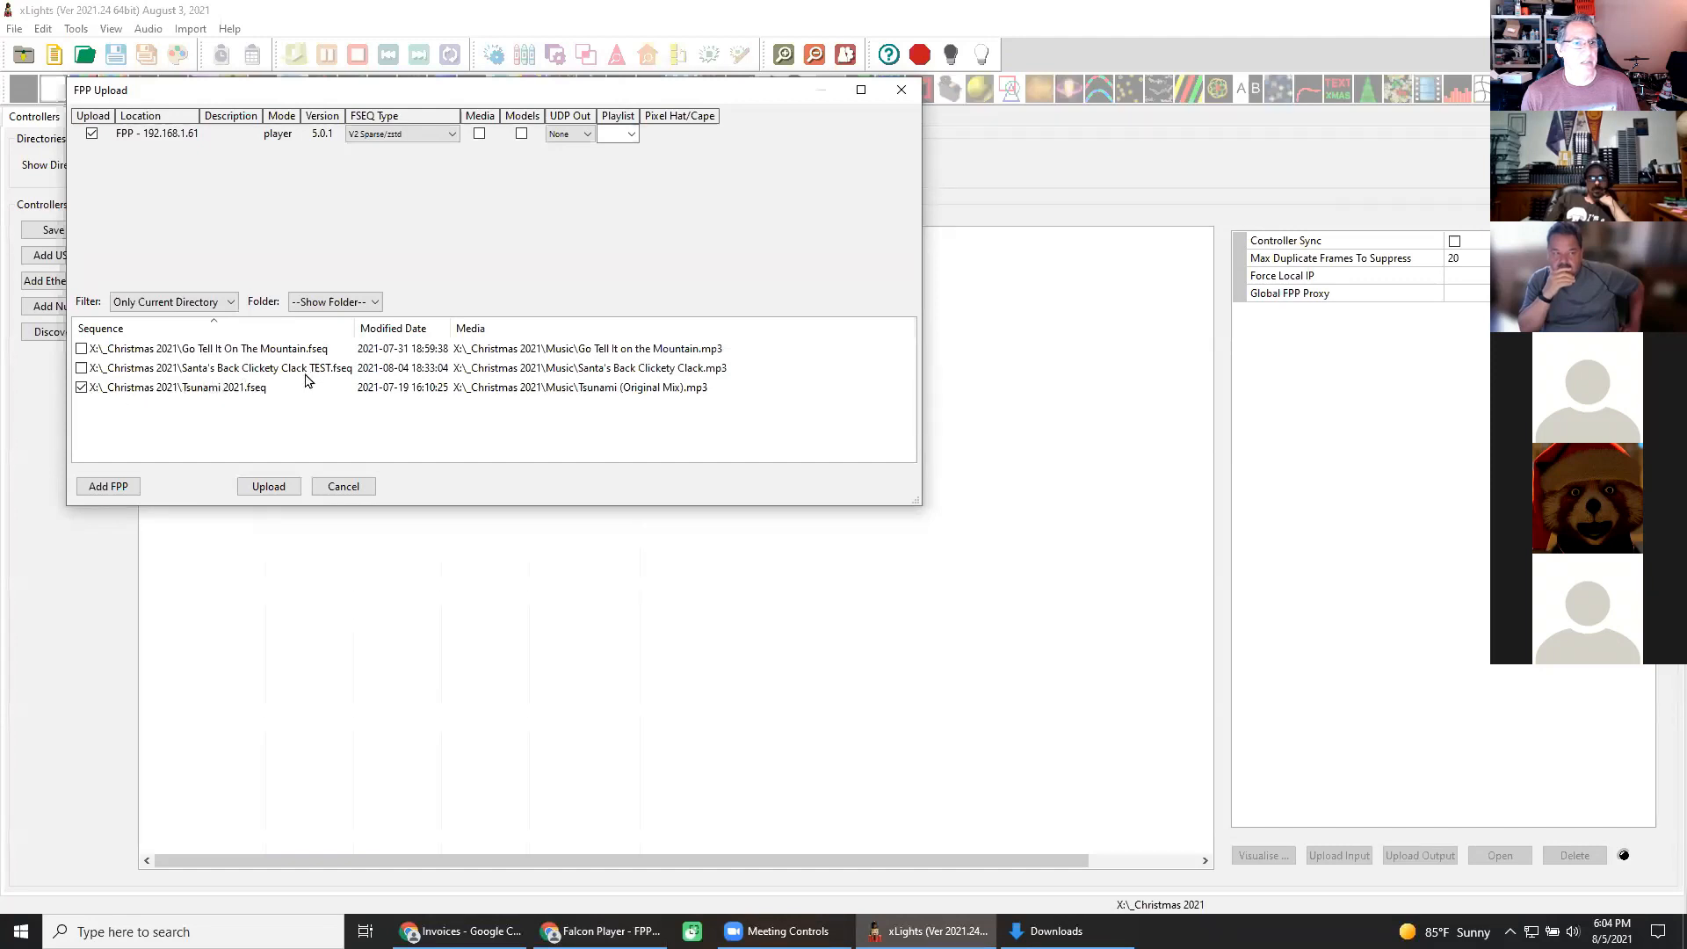
left_click(81, 368)
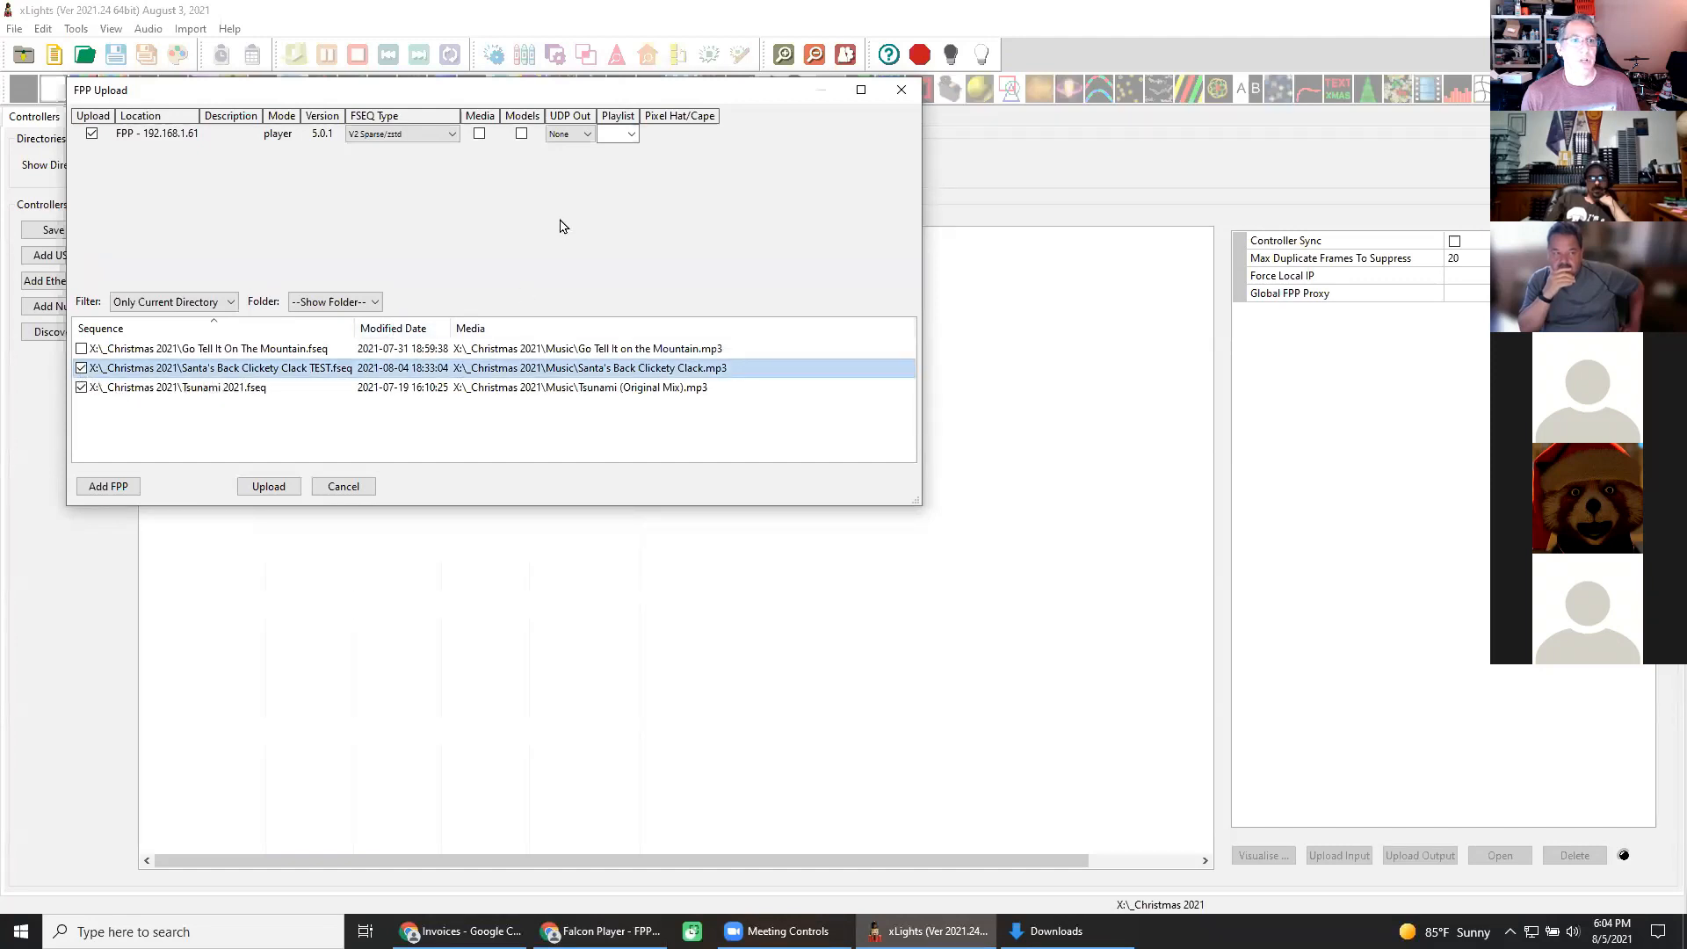
Enable Media and Models upload for the player at 192.168.1.61 and set its UDP Out to All.
left_click(477, 136)
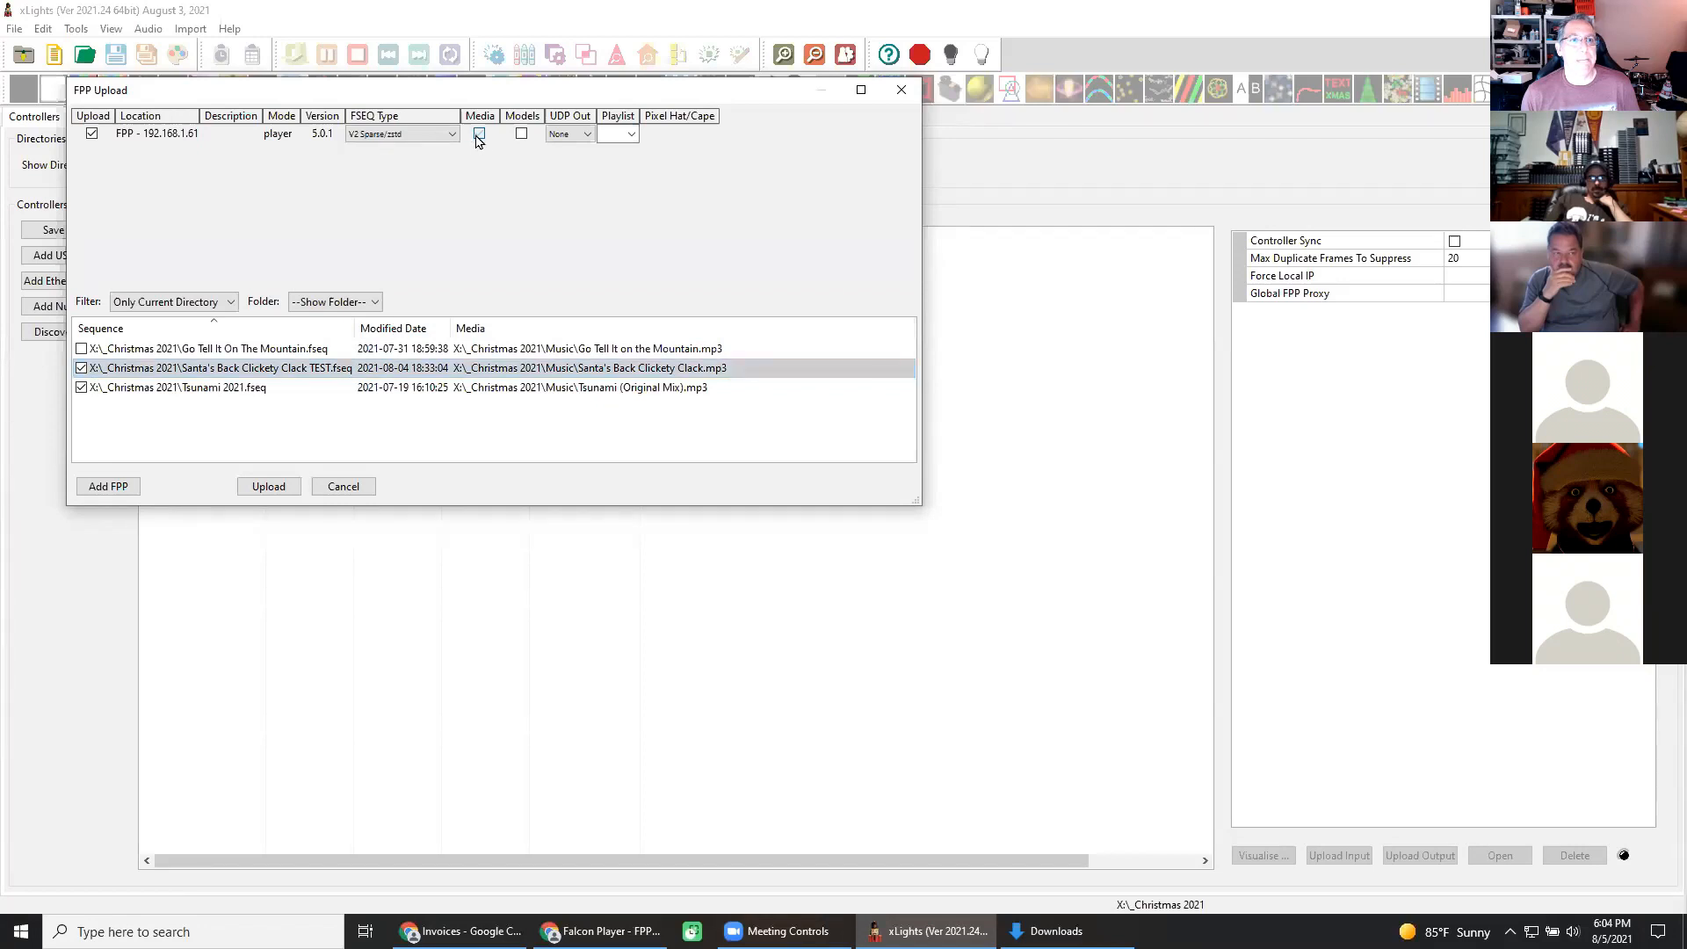
left_click(567, 133)
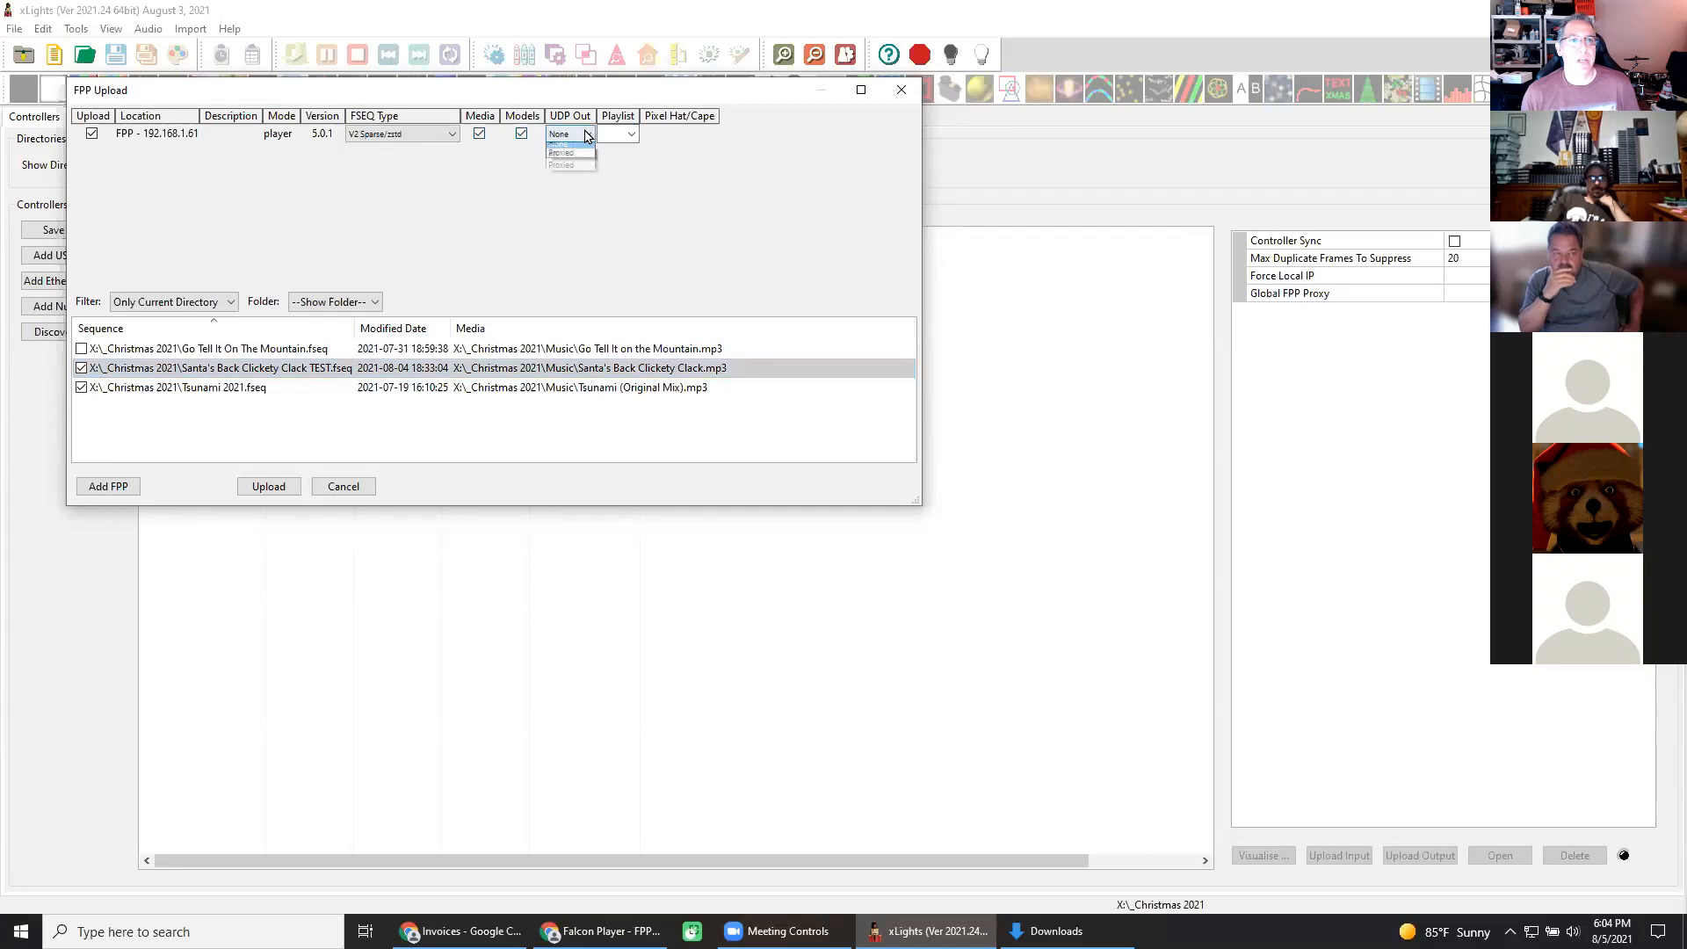
left_click(567, 158)
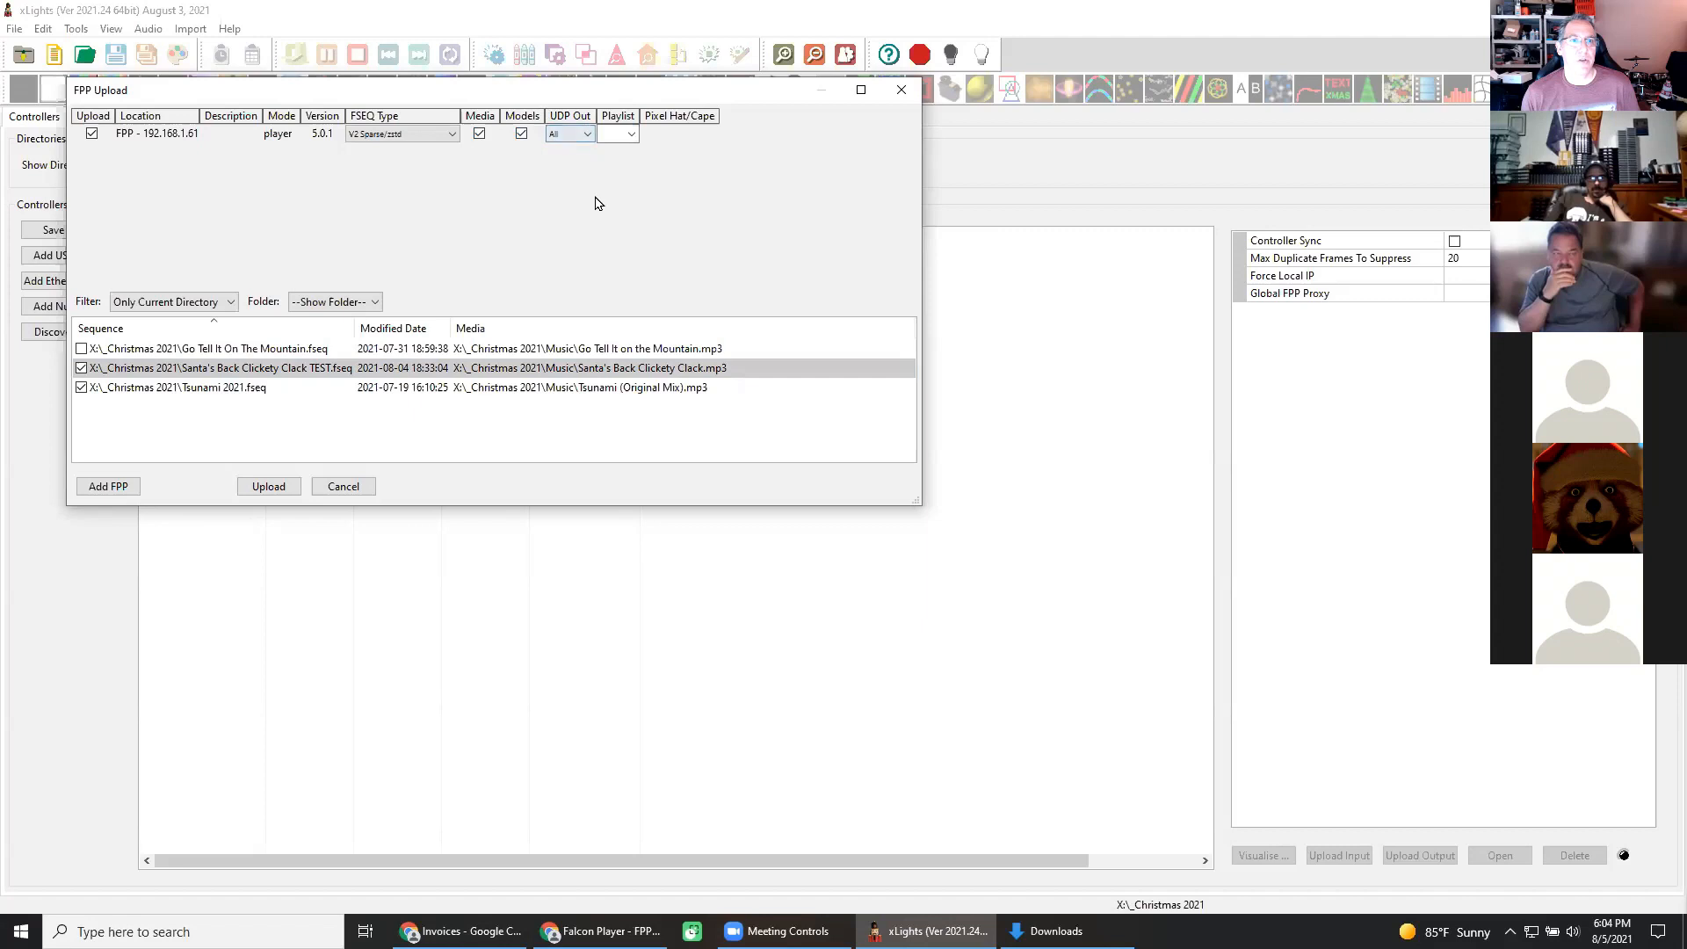
left_click(632, 137)
left_click(636, 142)
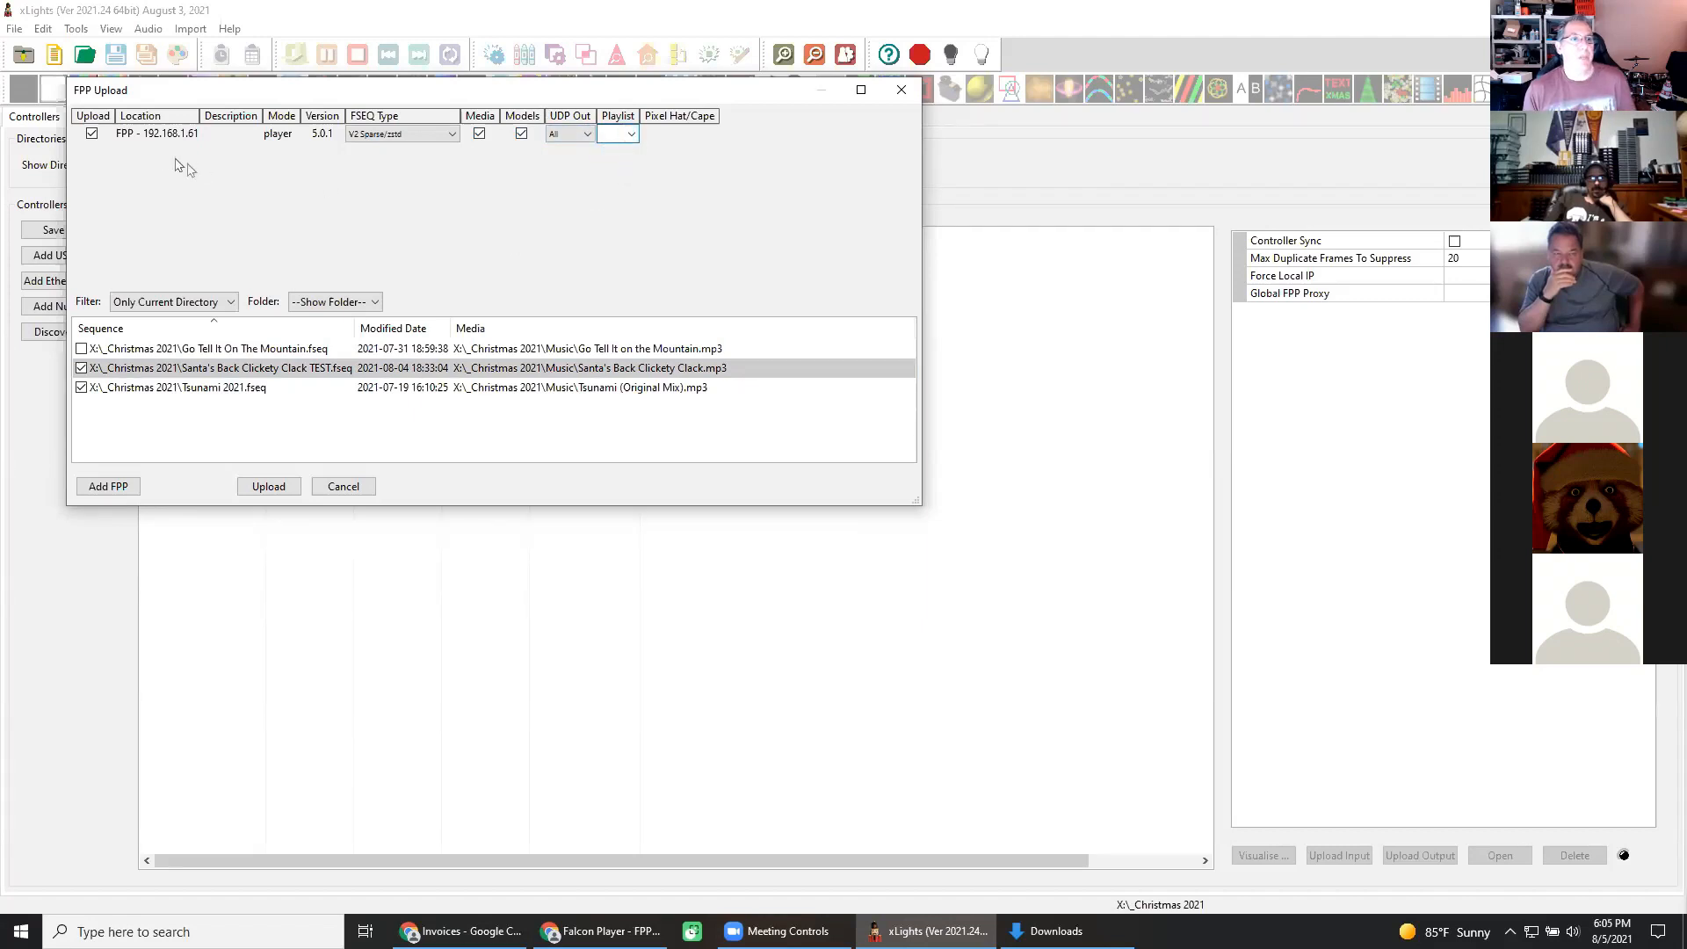
Upload the marked sequences to the player, and switch to the FPP page in the browser to open the File Manager.
left_click(278, 490)
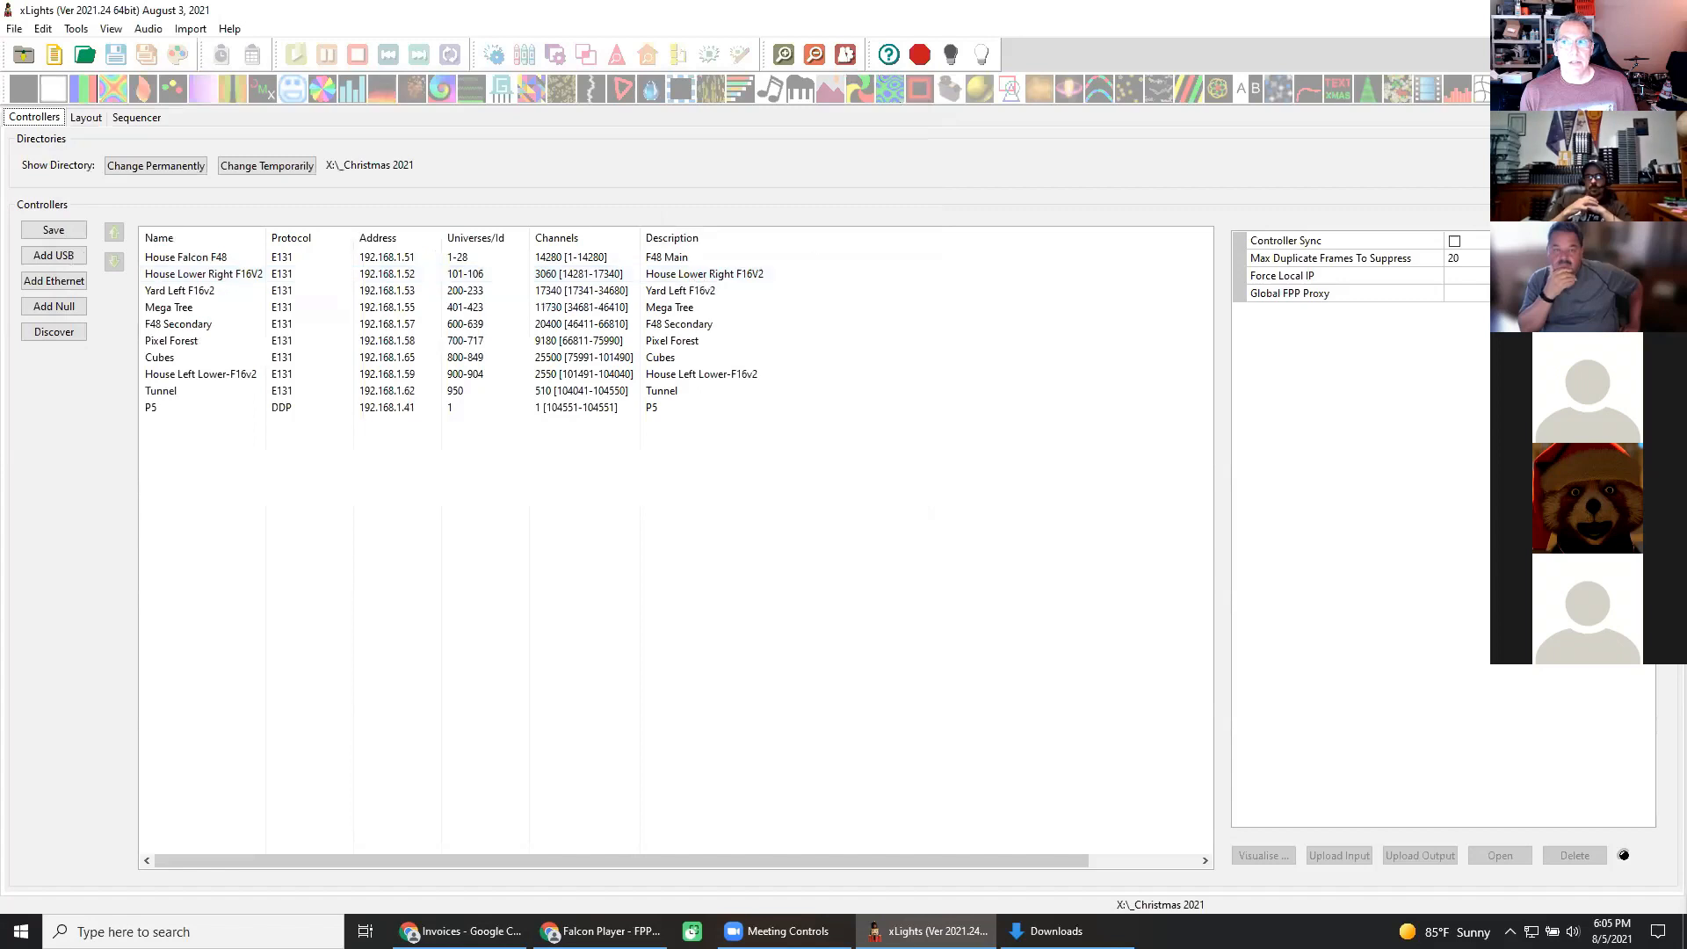
left_click(610, 931)
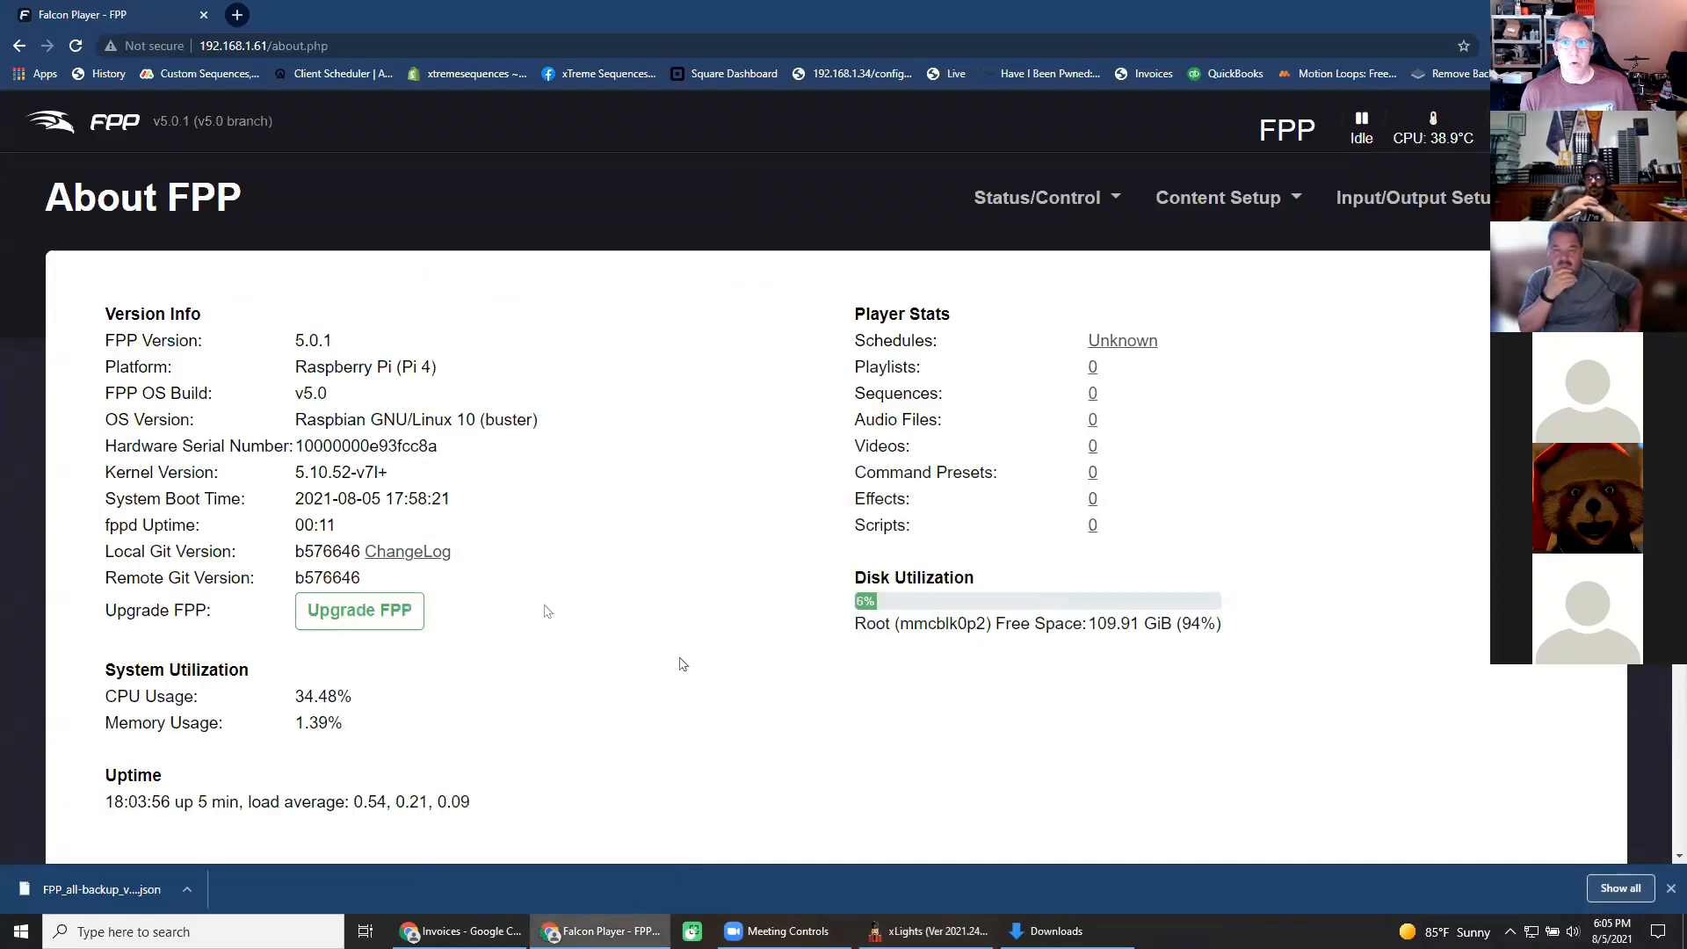
left_click(1247, 199)
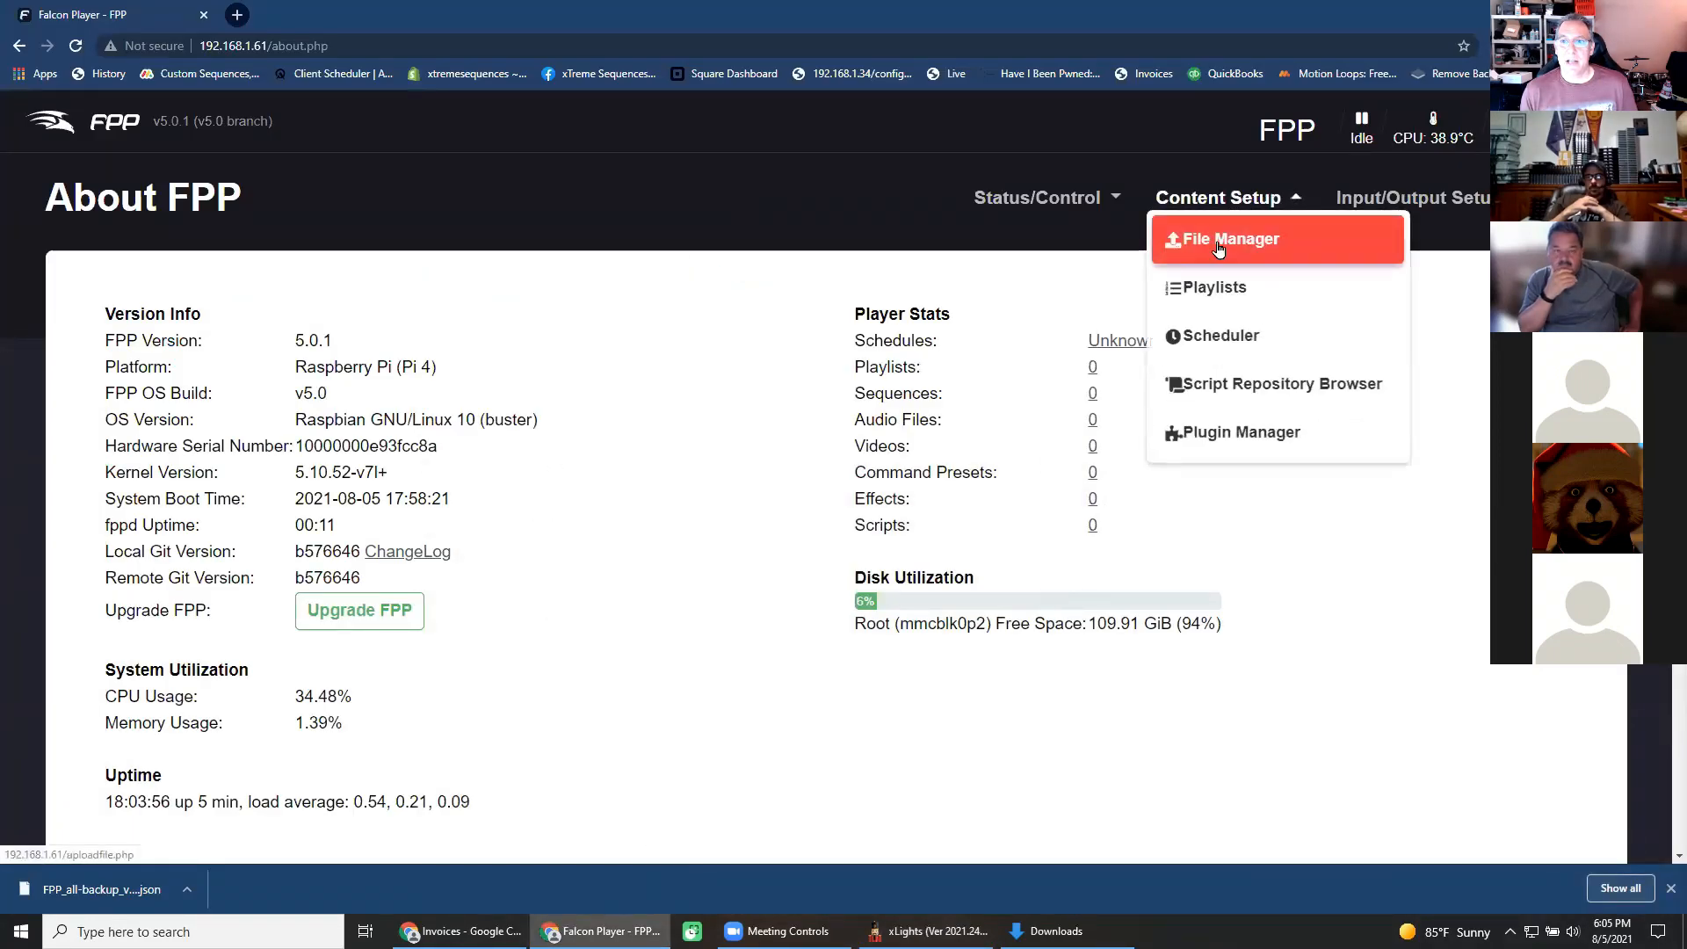
left_click(1218, 249)
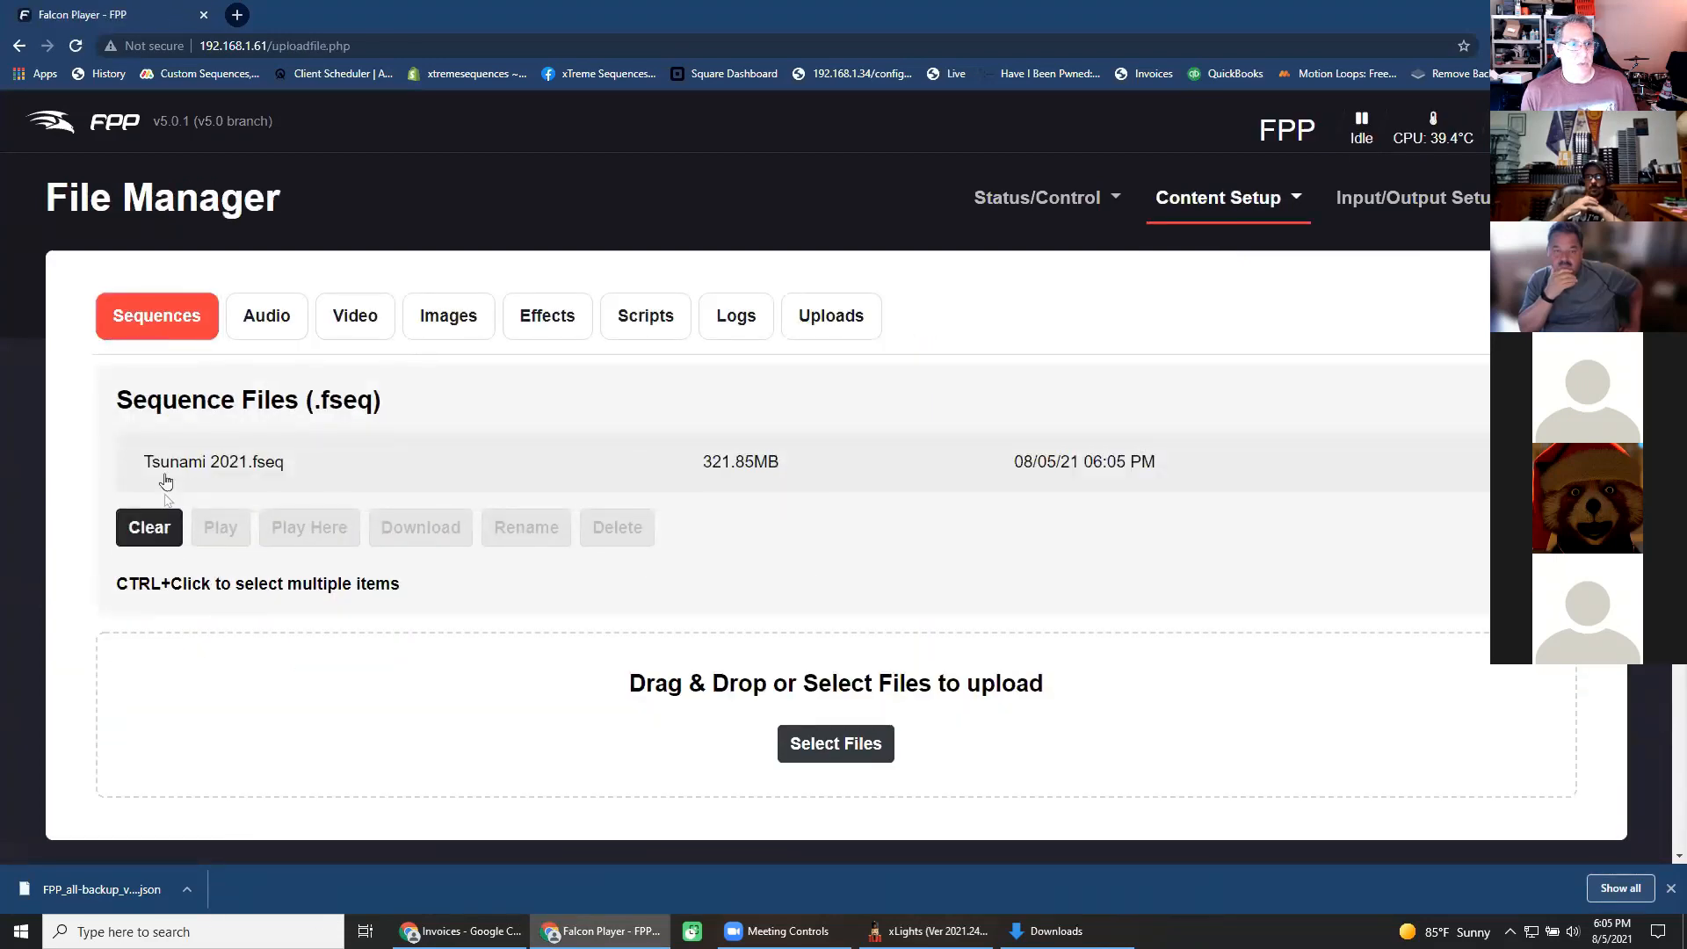
Check the uploaded audio and video files in the File Manager, and return to the sequence files.
left_click(266, 318)
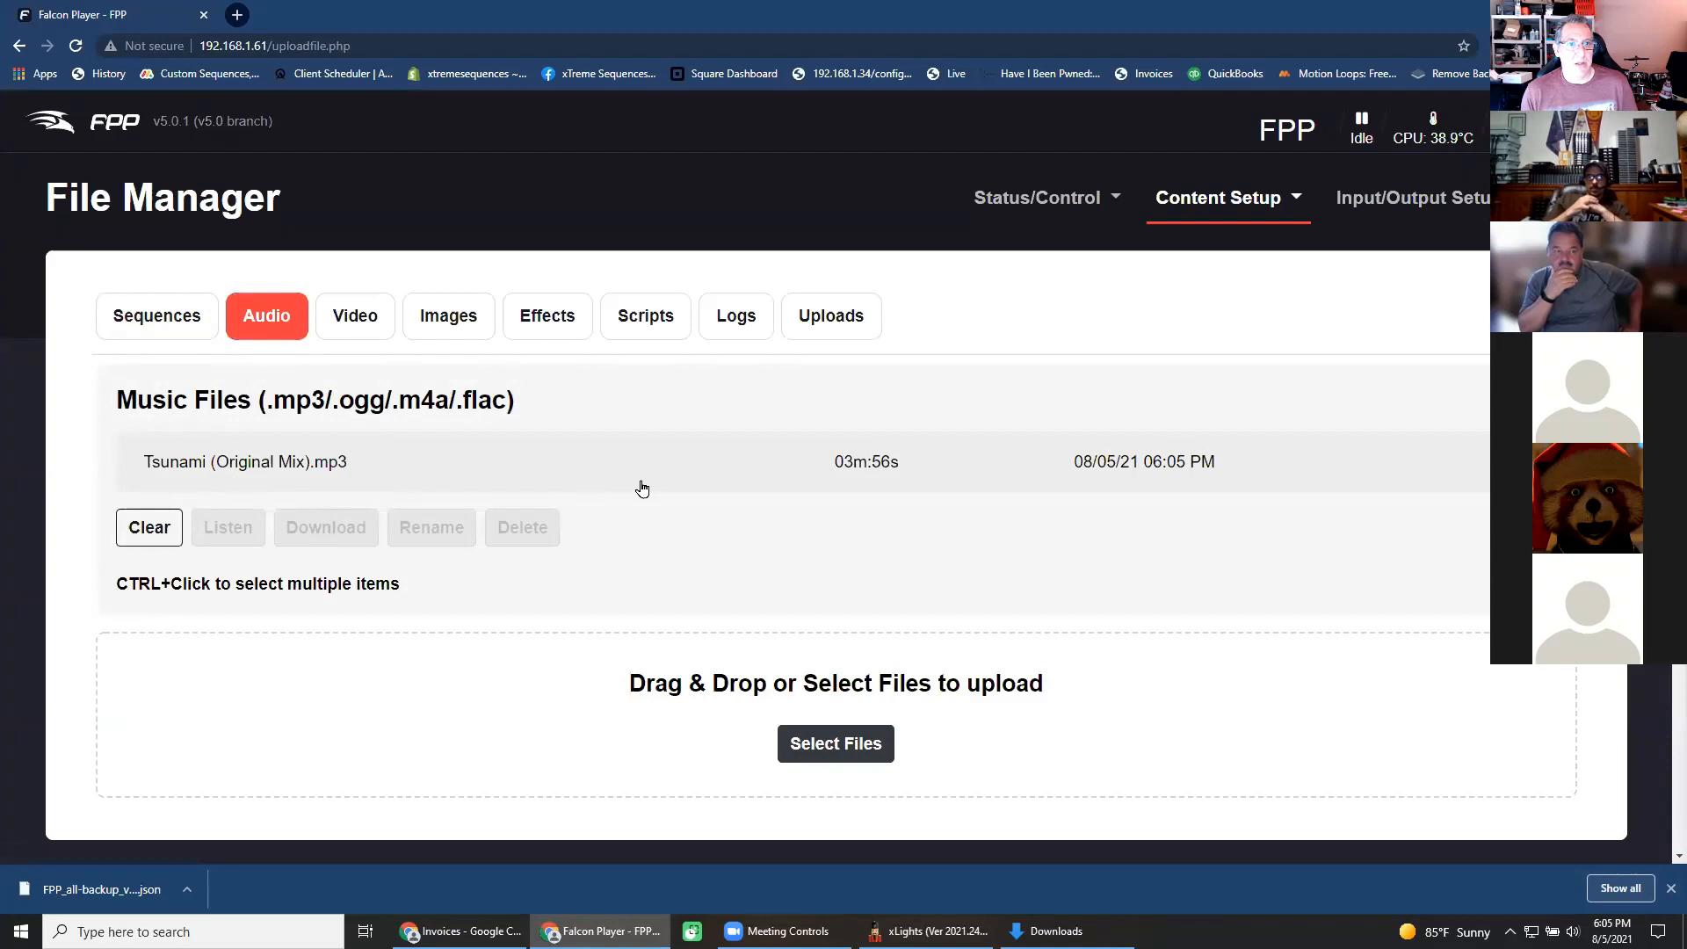
left_click(356, 325)
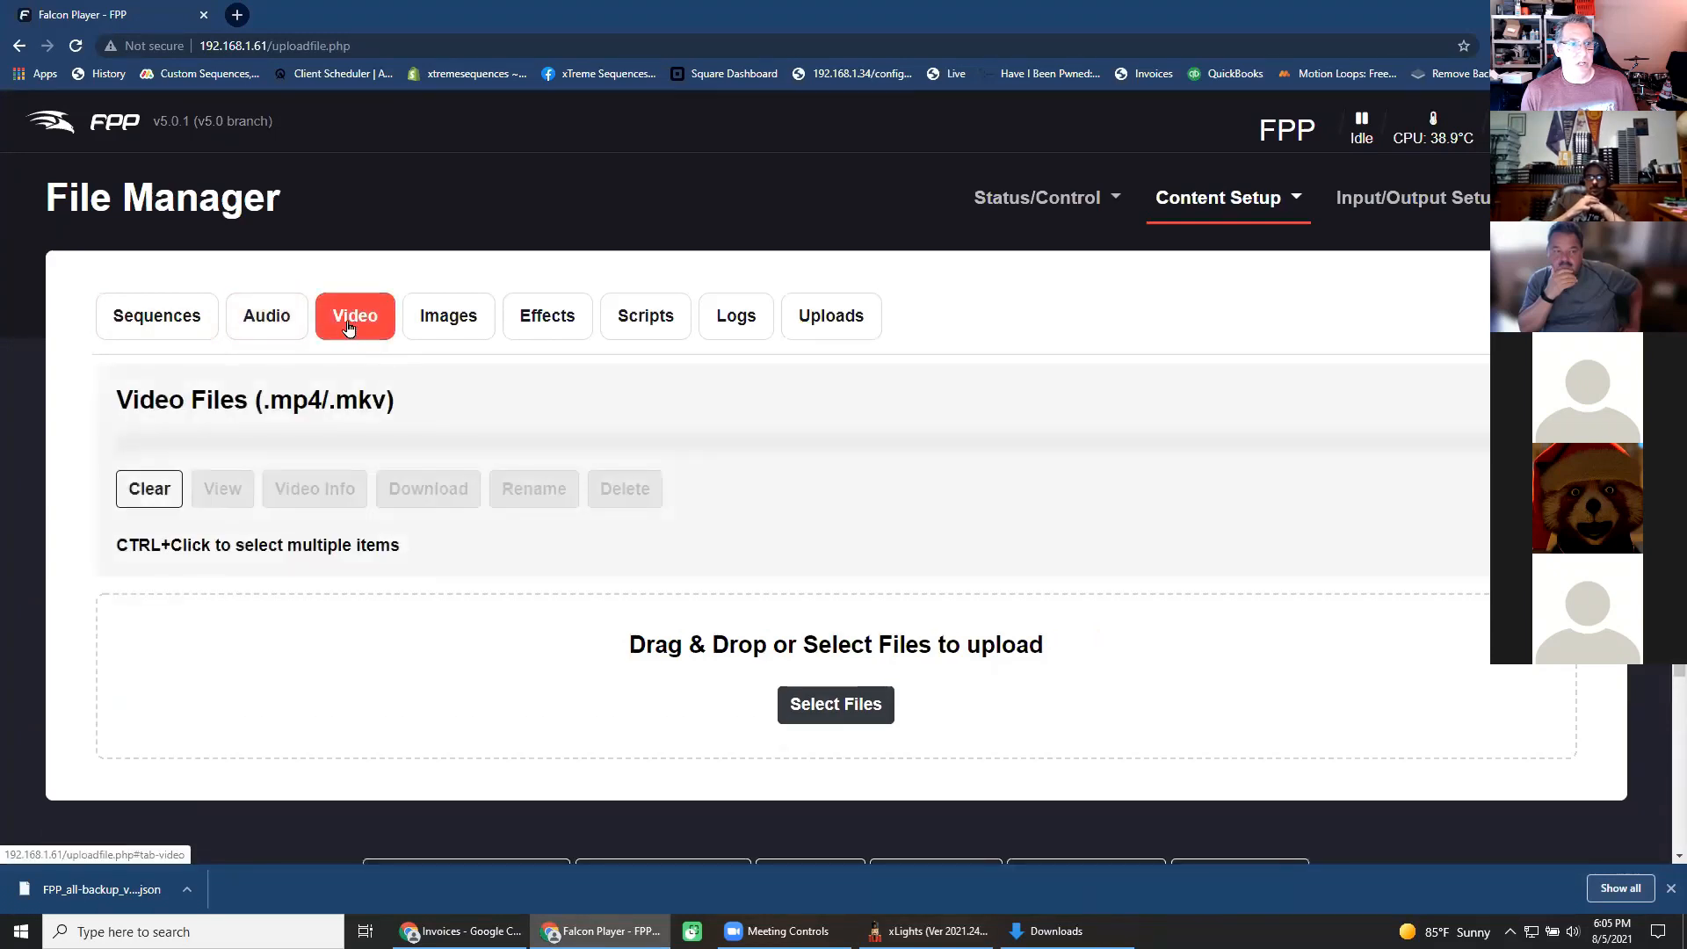
left_click(167, 316)
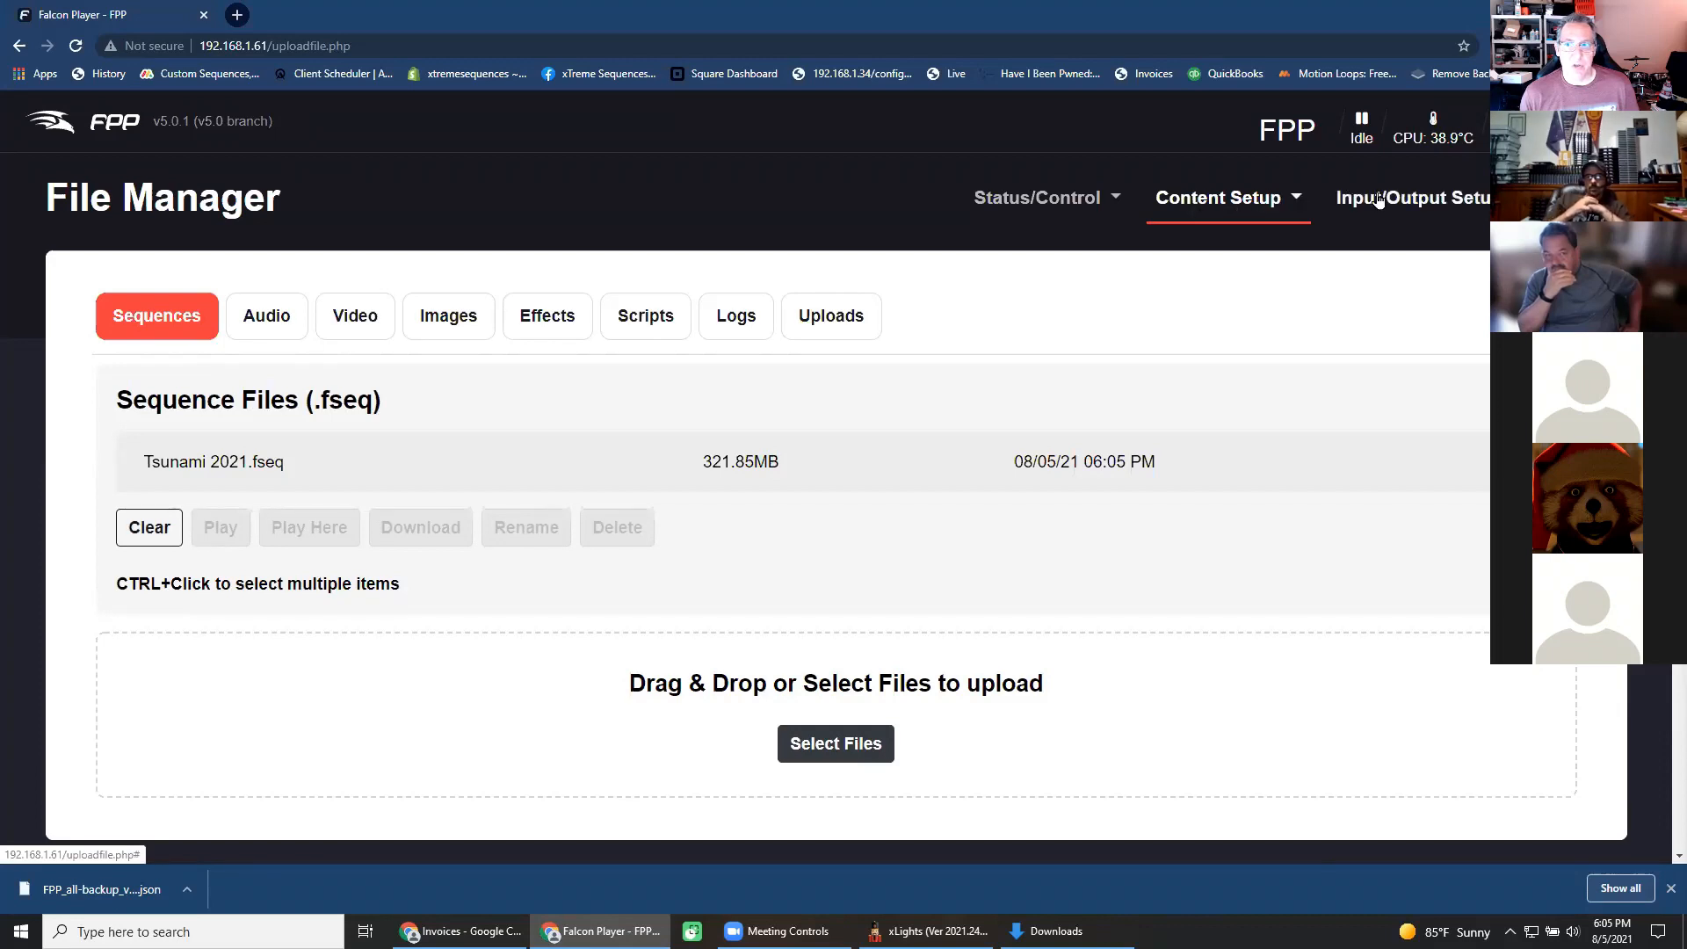
View the Channel Inputs page, and review the full list of E1.31 / ArtNet / DDP / KiNet entries on the Channel Outputs page.
left_click(1406, 197)
left_click(1397, 239)
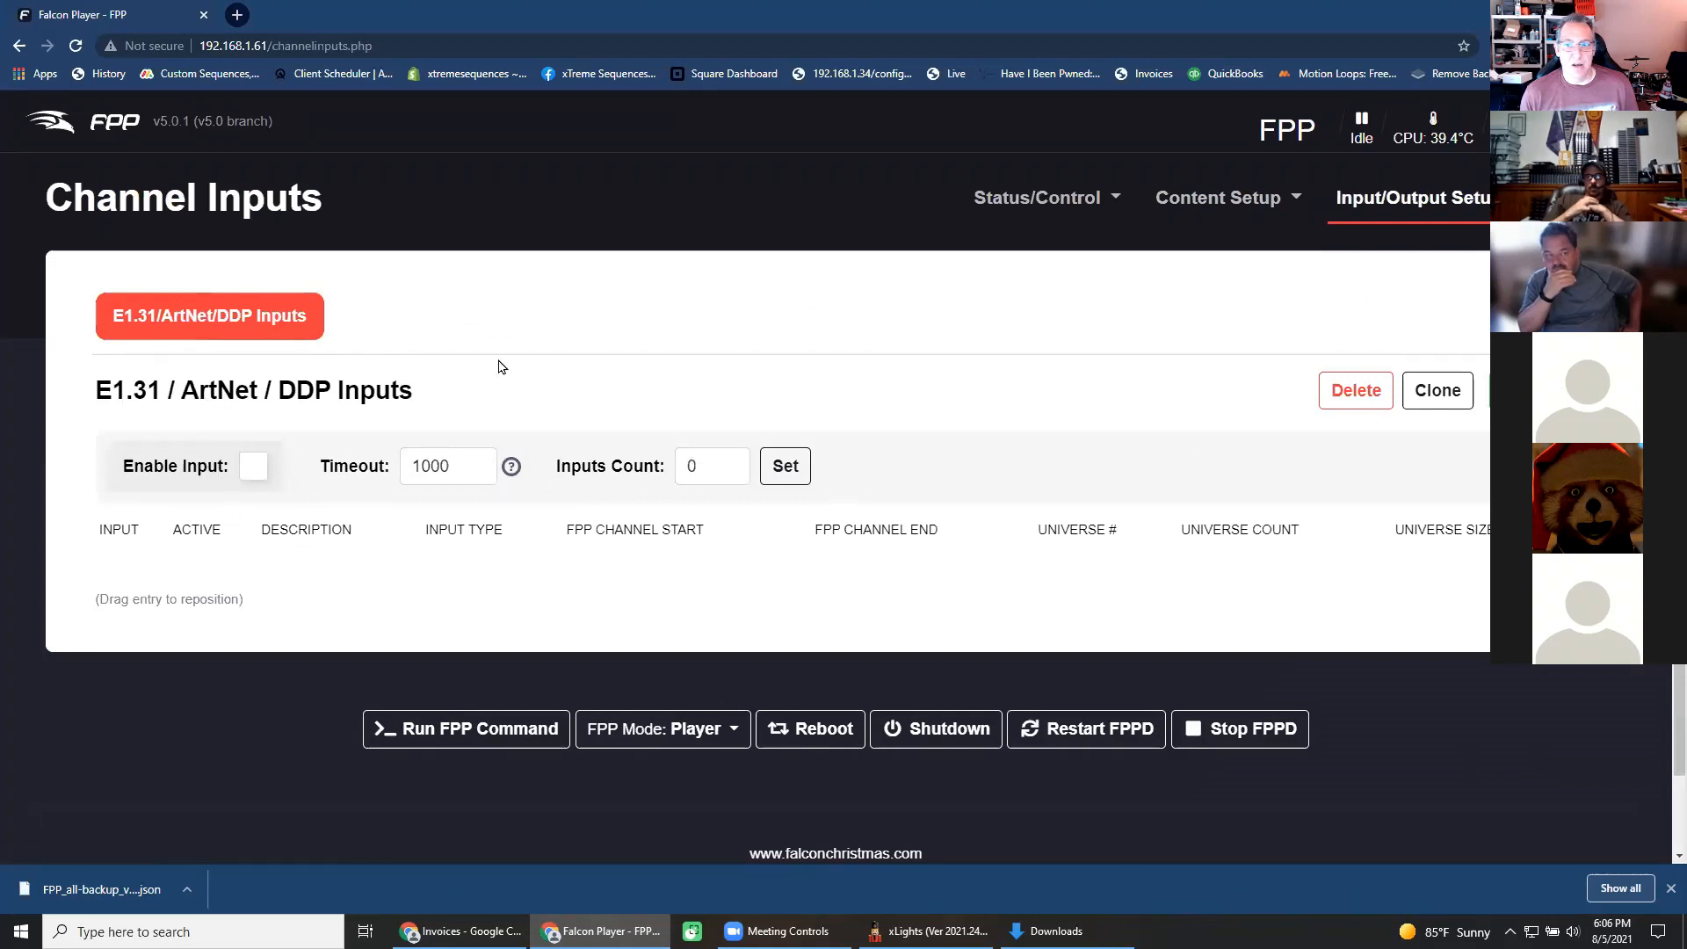
left_click(1432, 209)
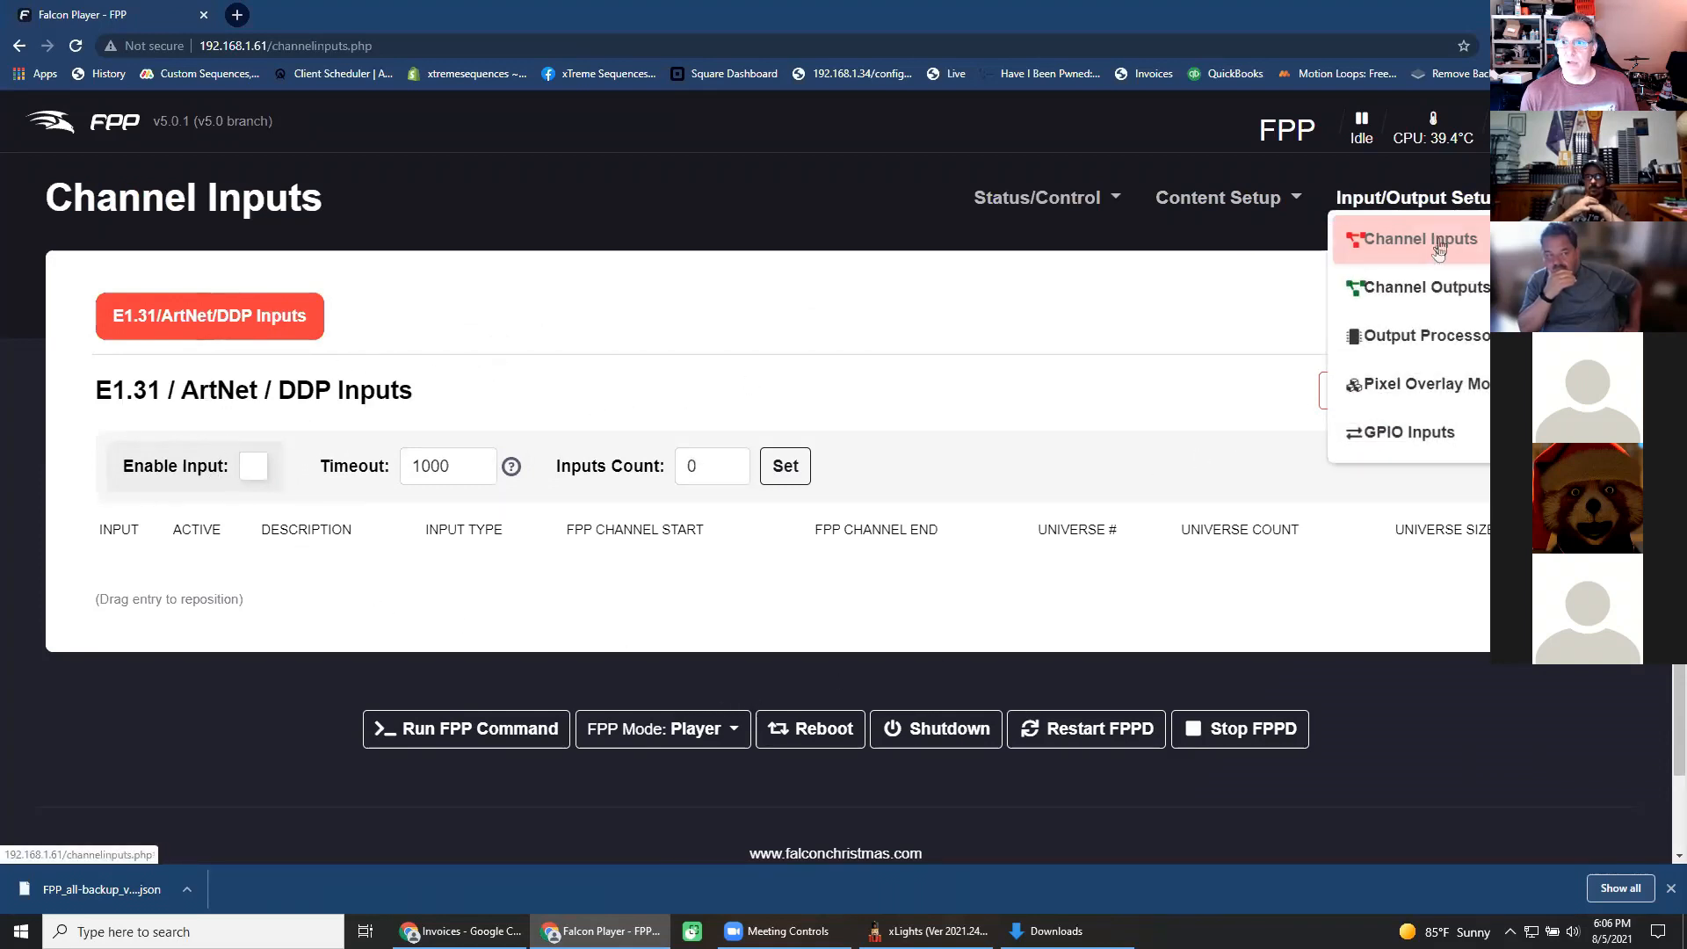
left_click(1432, 284)
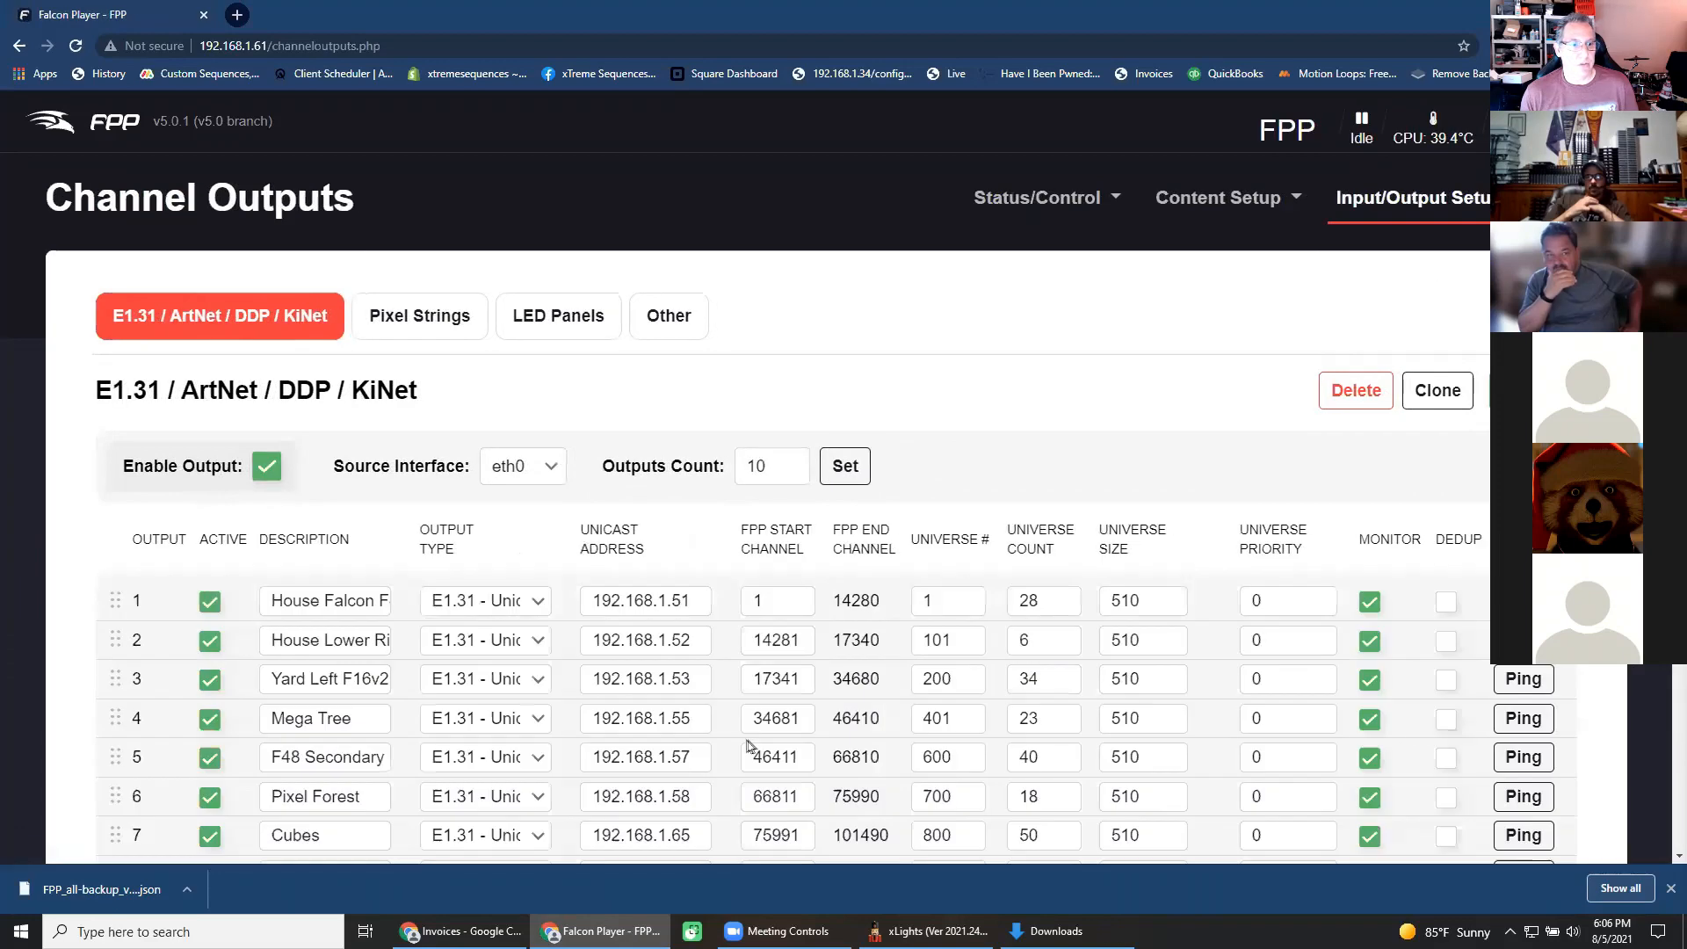
scroll(748, 746, "down", 3)
scroll(748, 738, "up", 3)
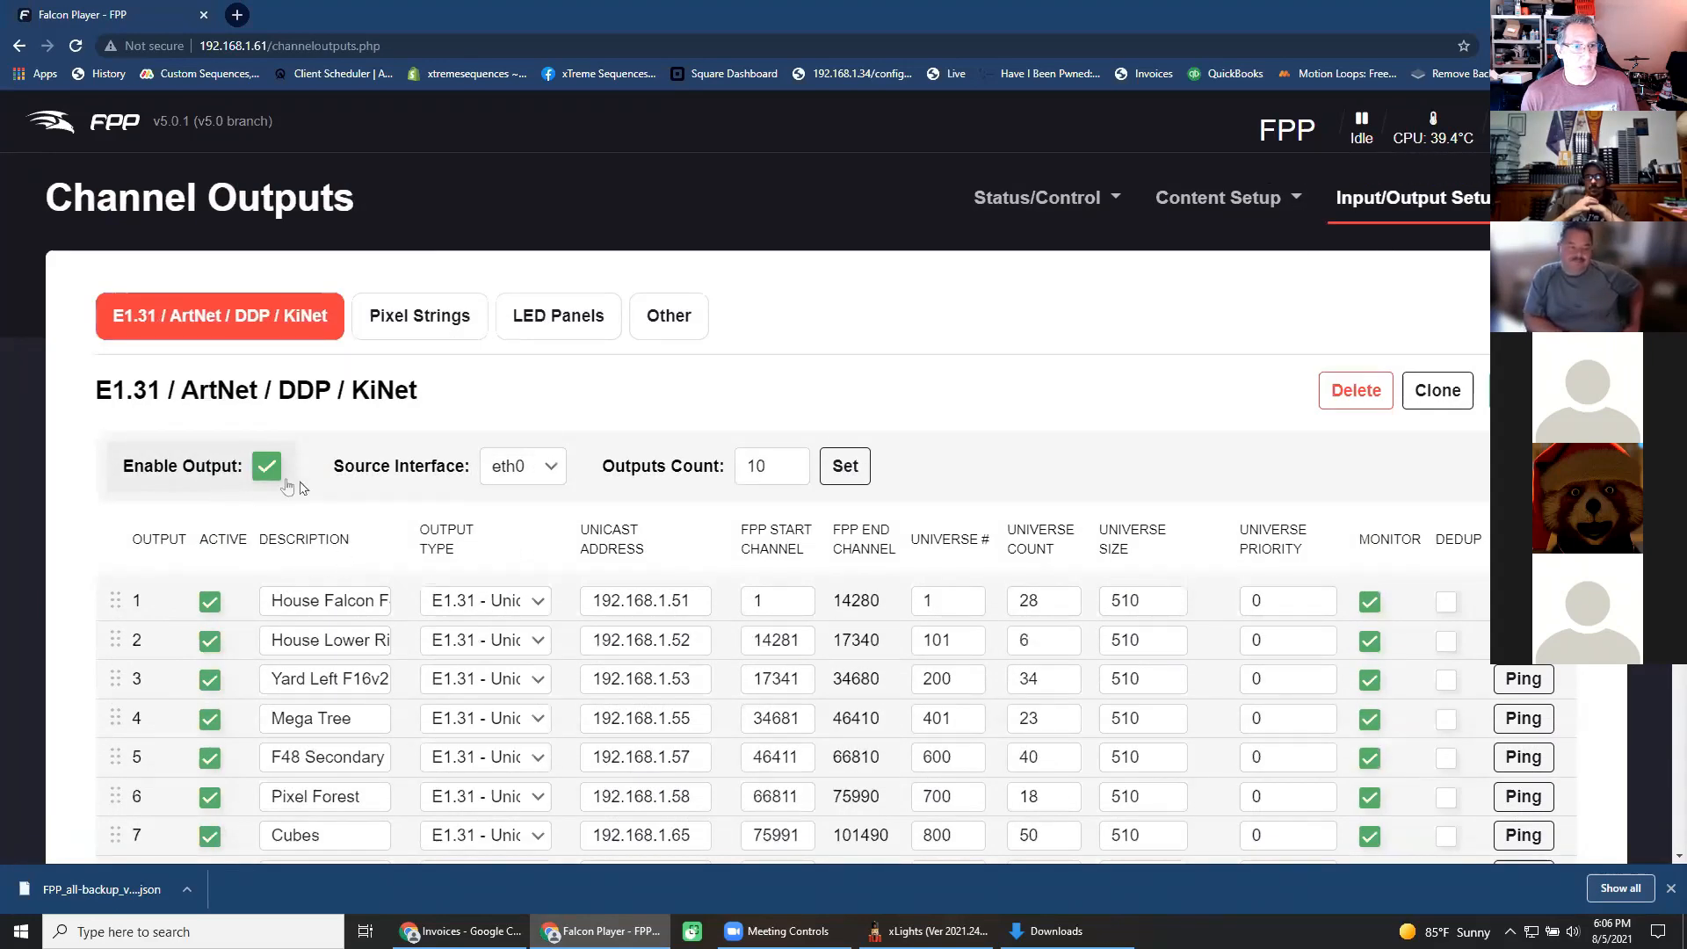
scroll(461, 522, "down", 3)
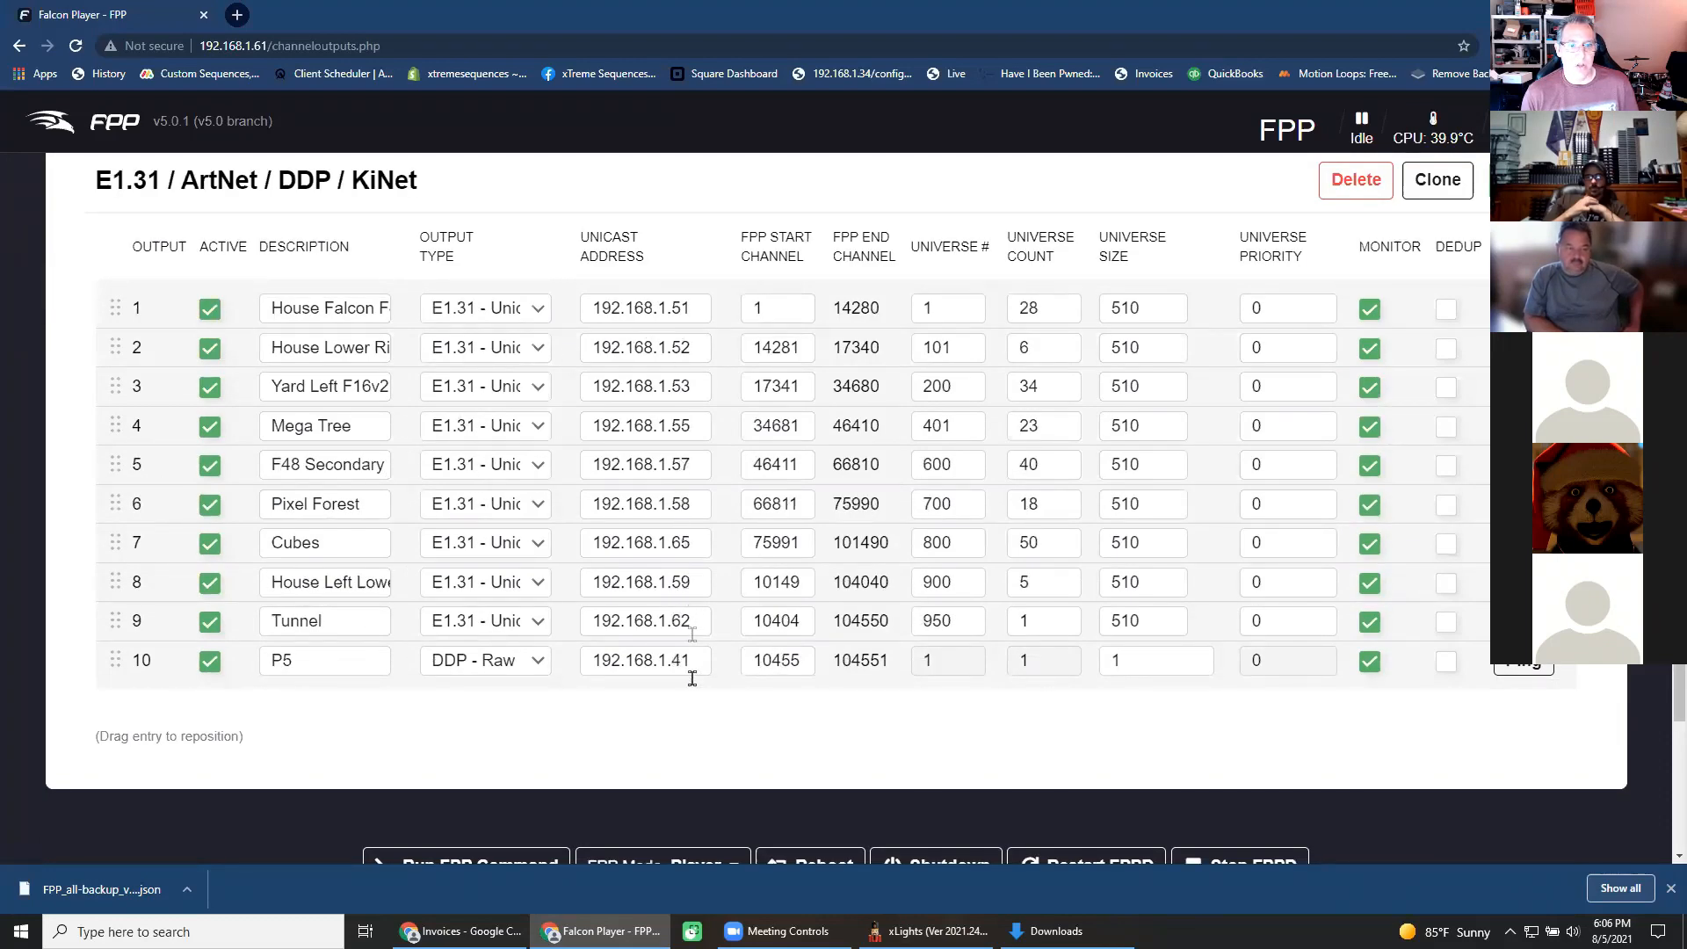
scroll(773, 743, "up", 3)
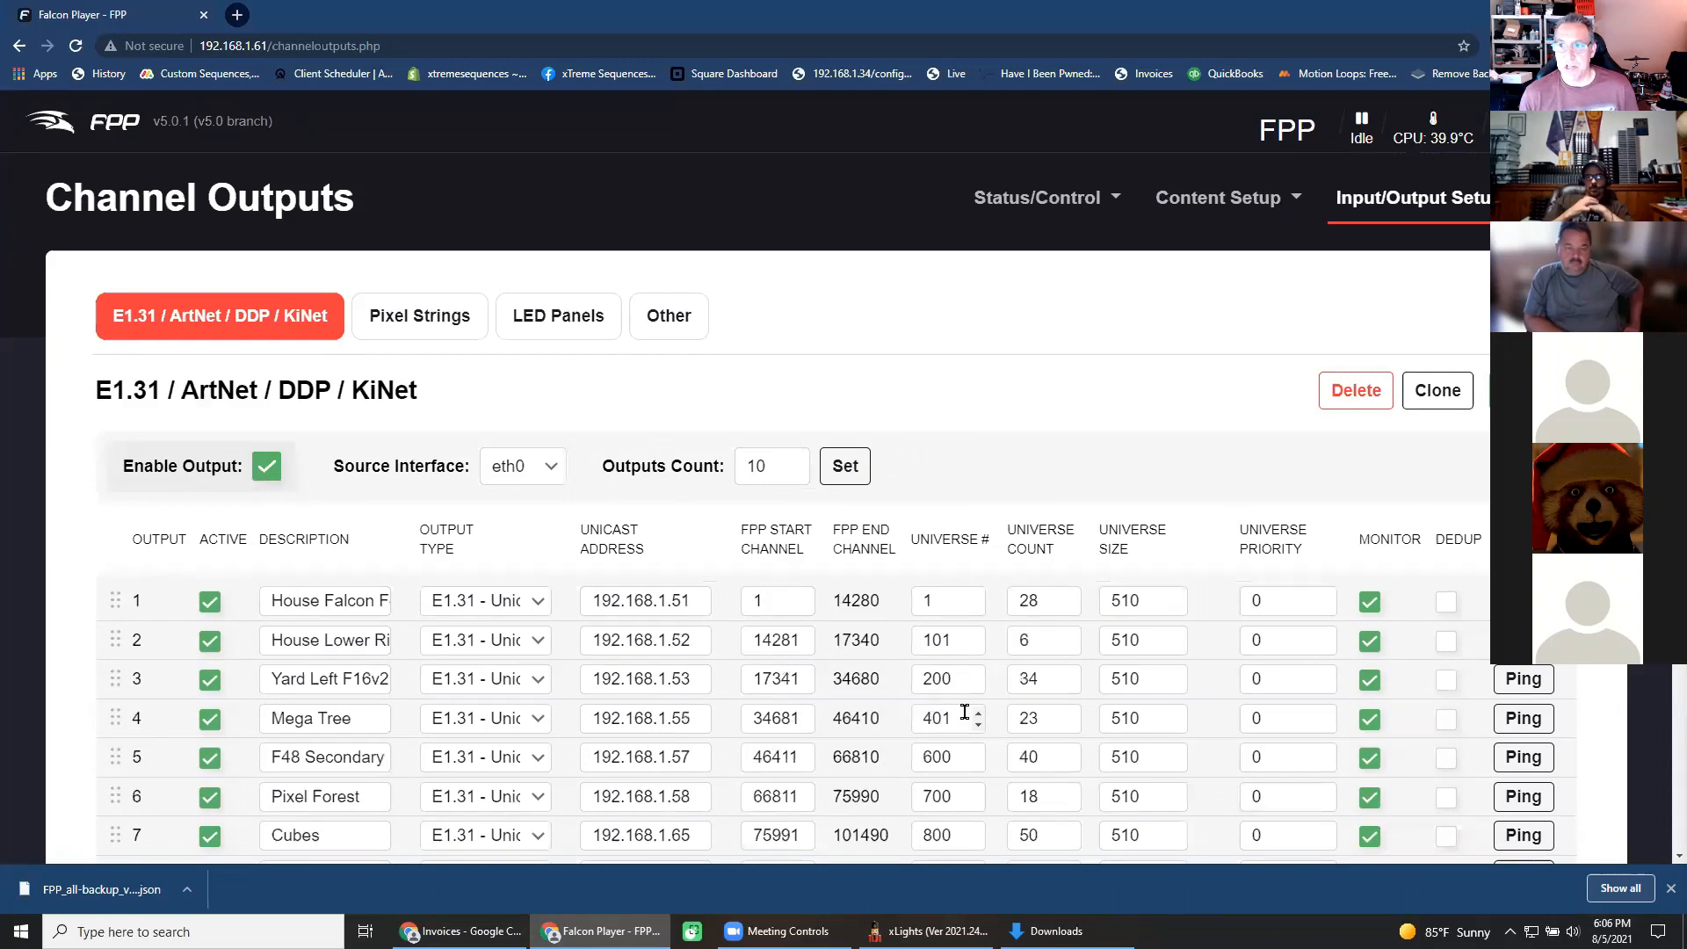
Go back to the Channel Inputs page, switch Enable Input on and turn it off again.
mouse_move(1464, 216)
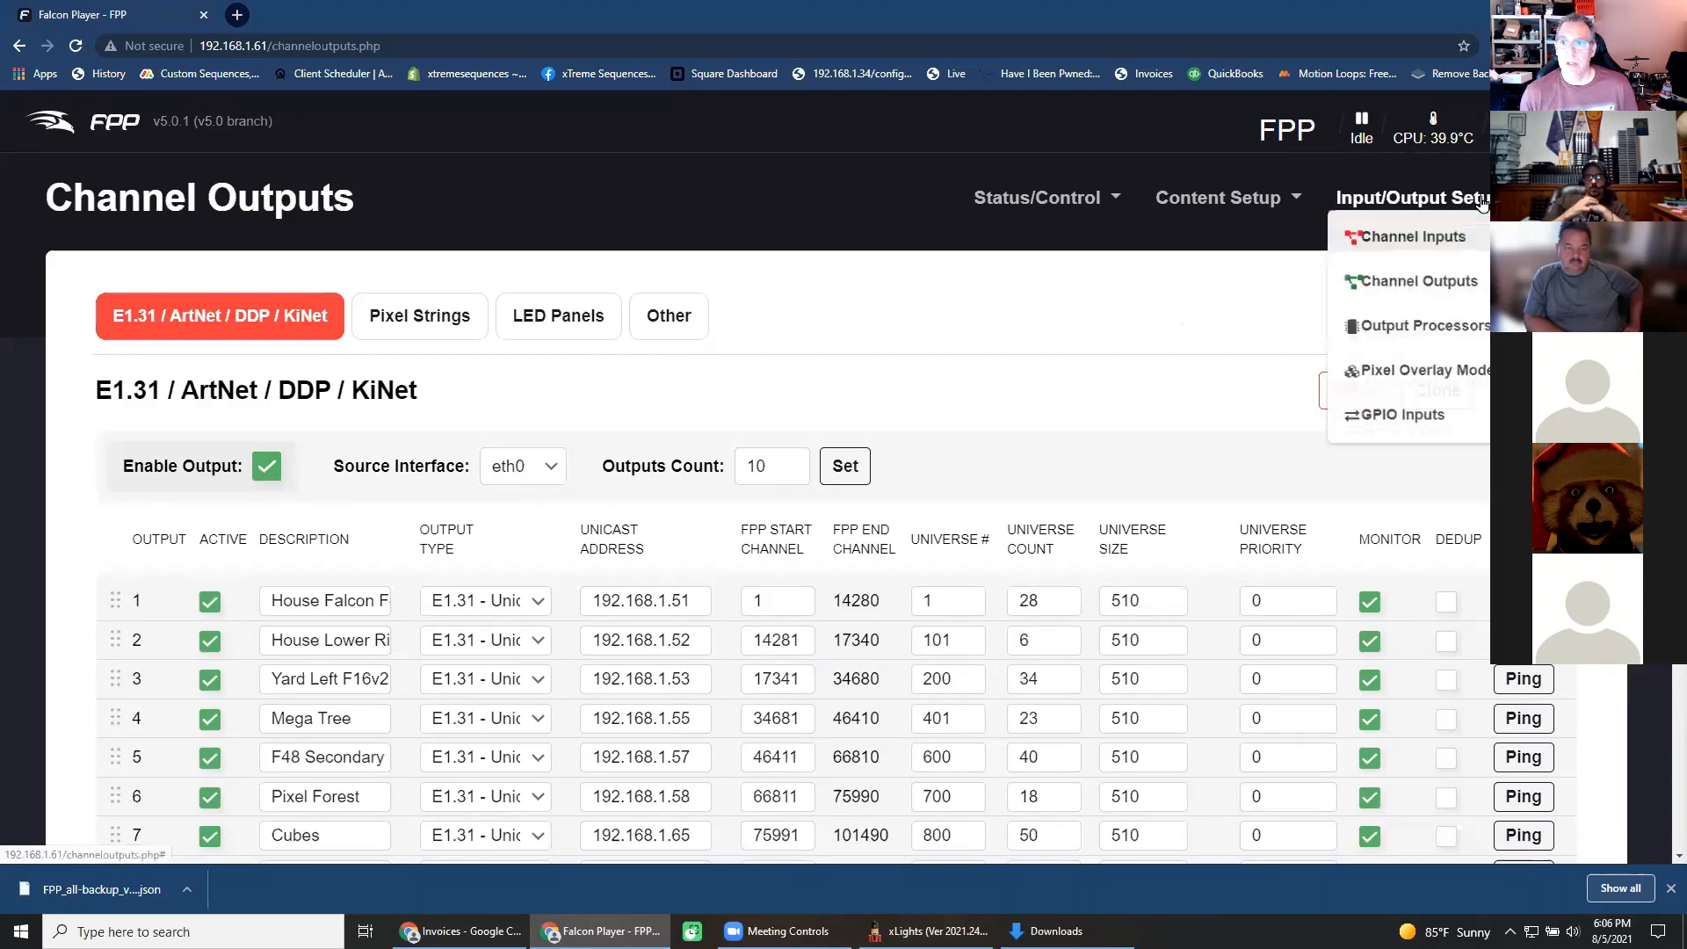
left_click(1459, 237)
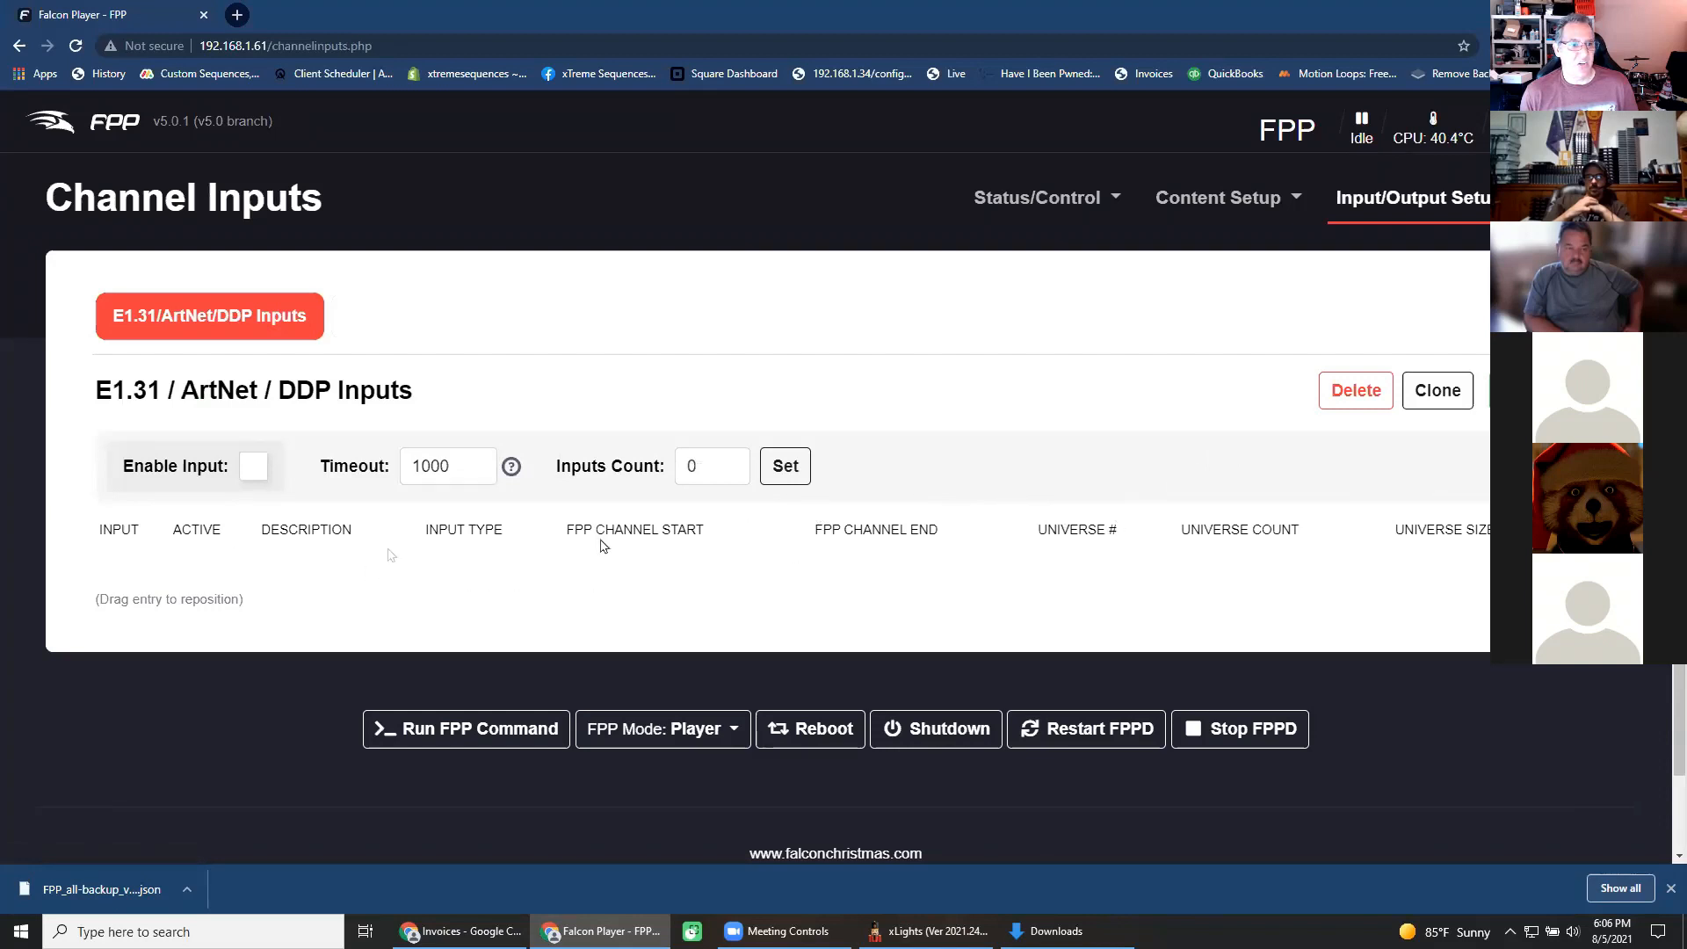
left_click(253, 470)
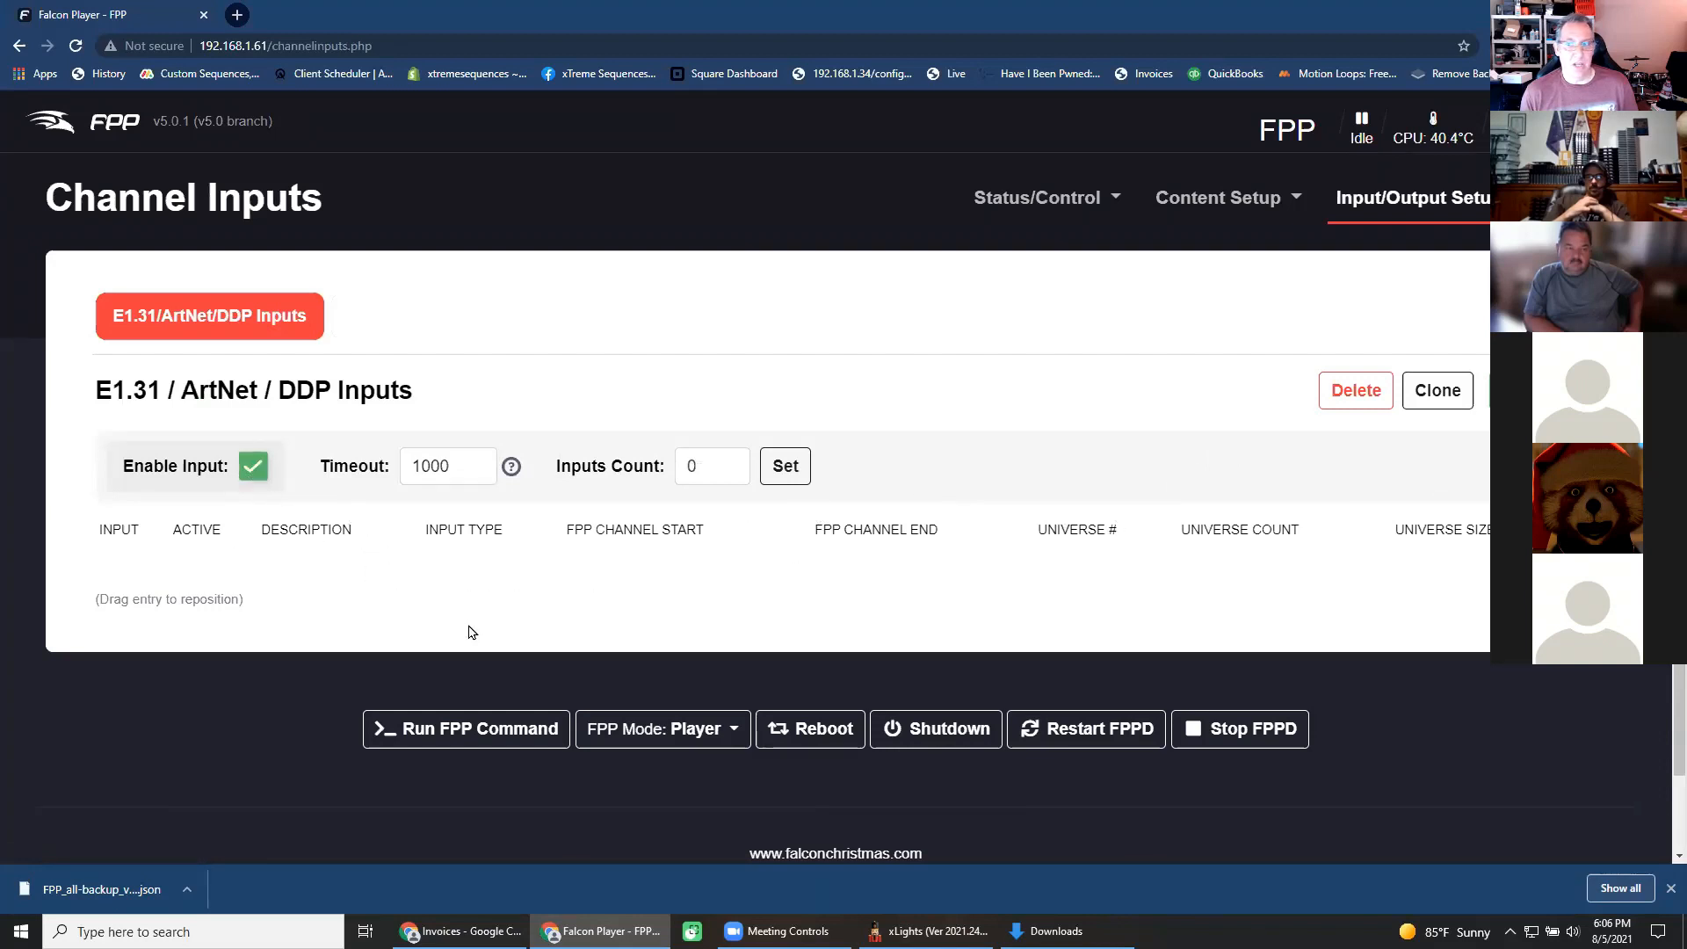
left_click(253, 467)
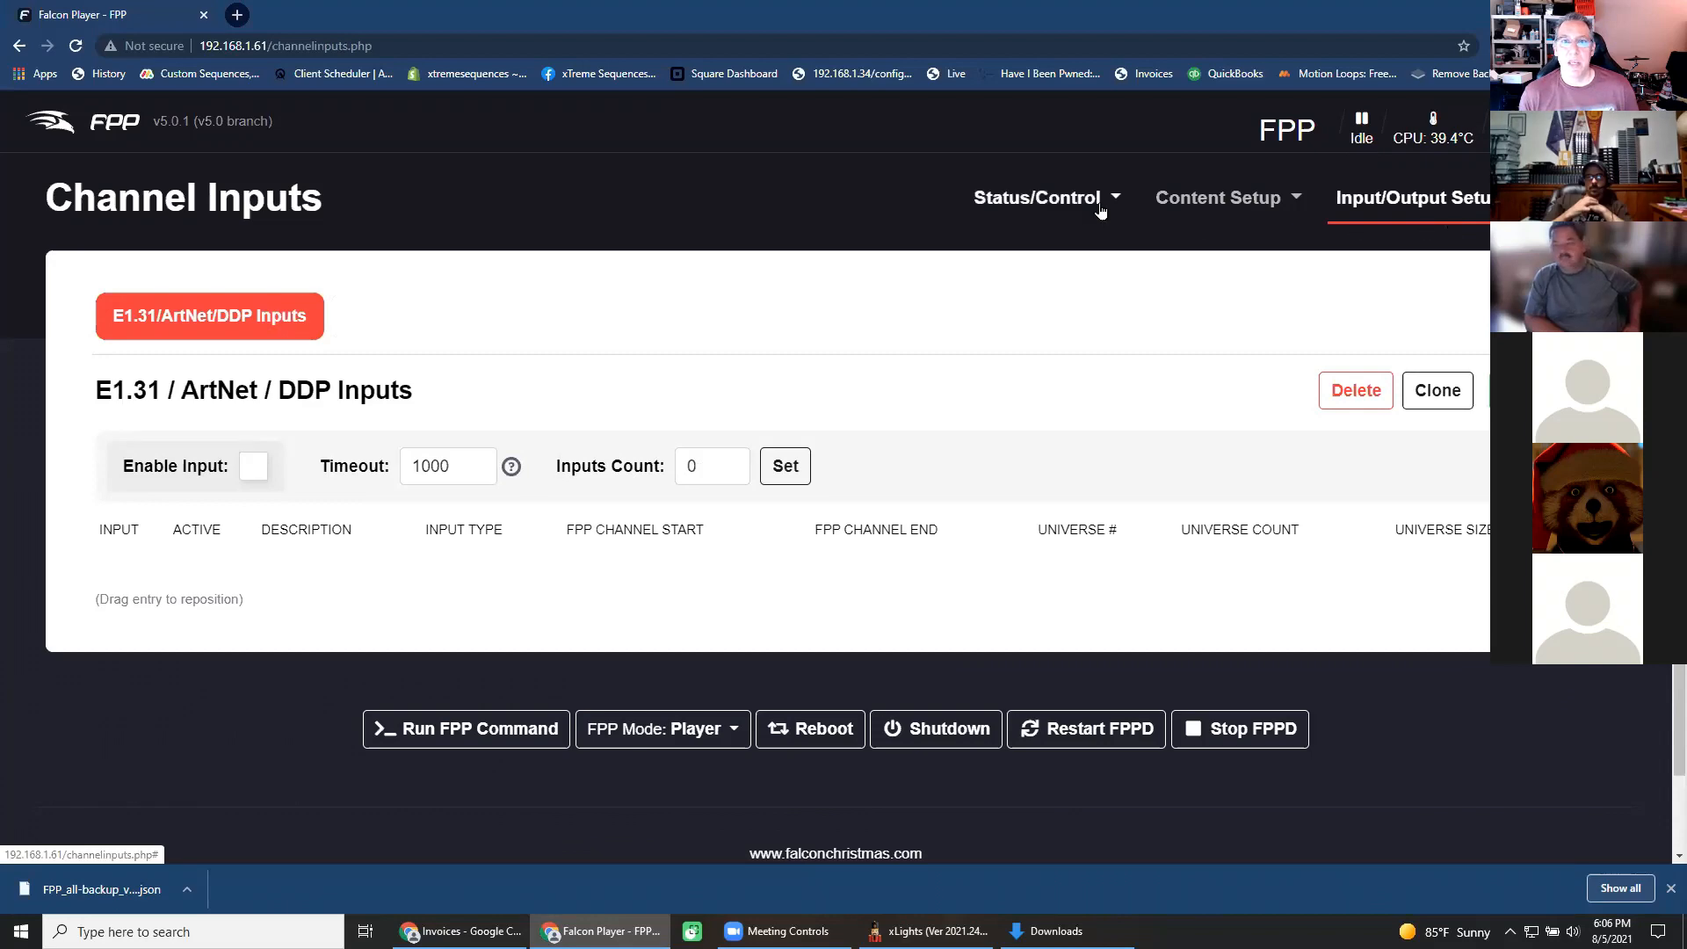
Open the Status Page and examine the warnings, the player controls and the FPP Mode option.
mouse_move(1042, 206)
left_click(1034, 237)
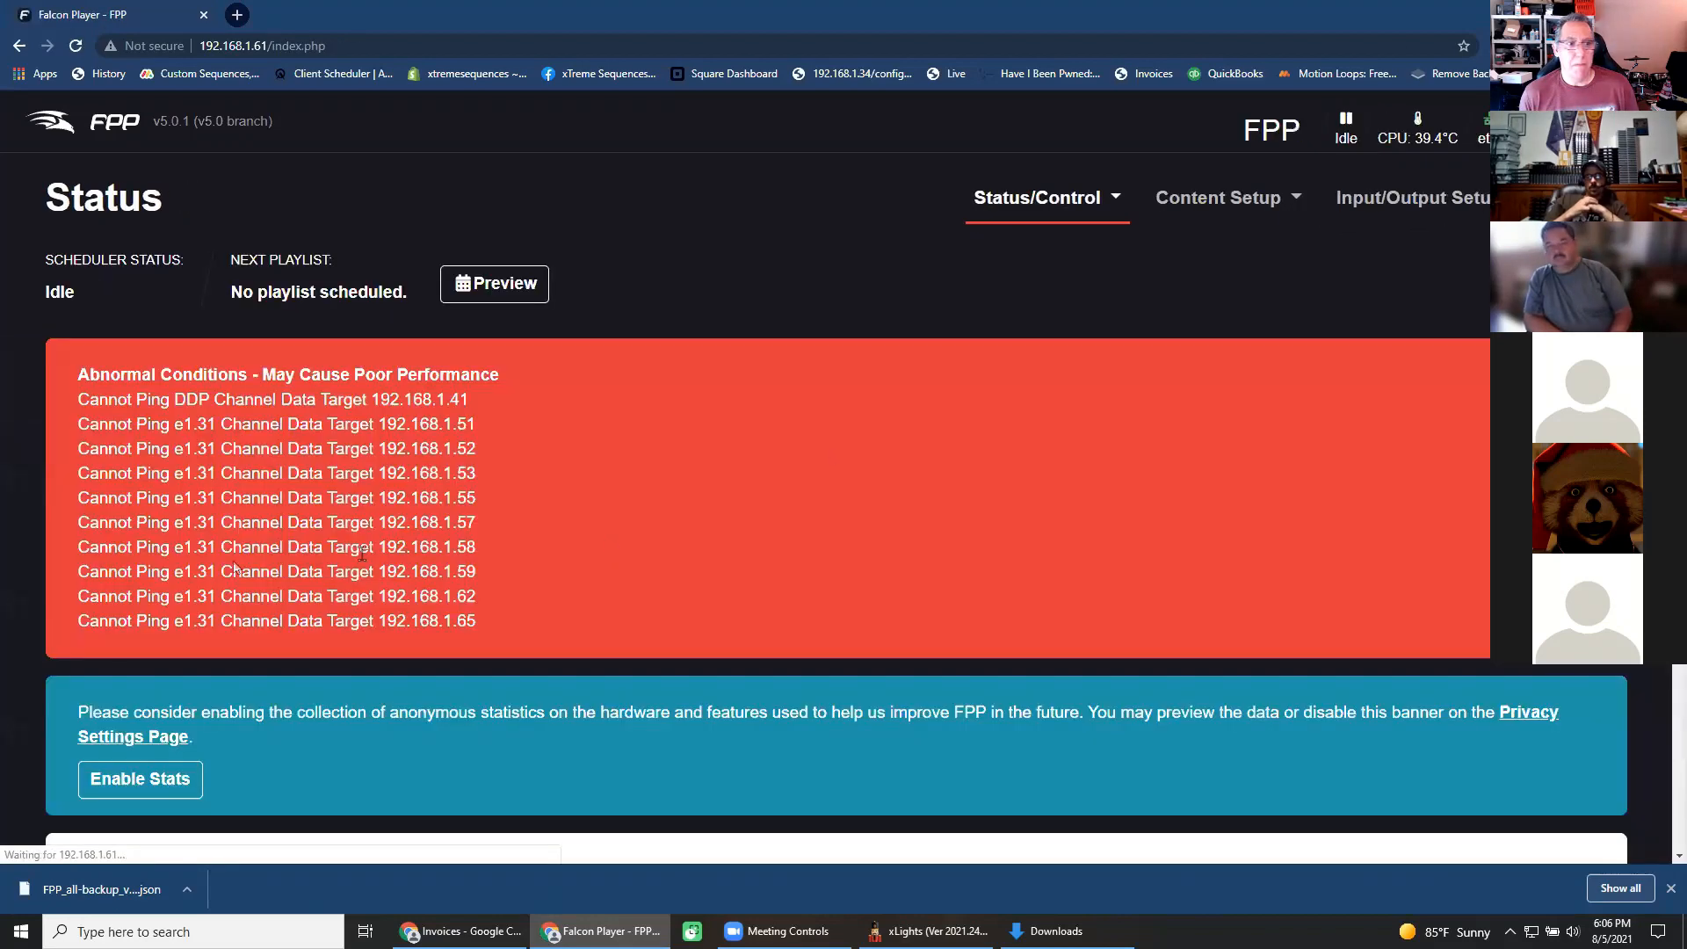
scroll(420, 668, "down", 6)
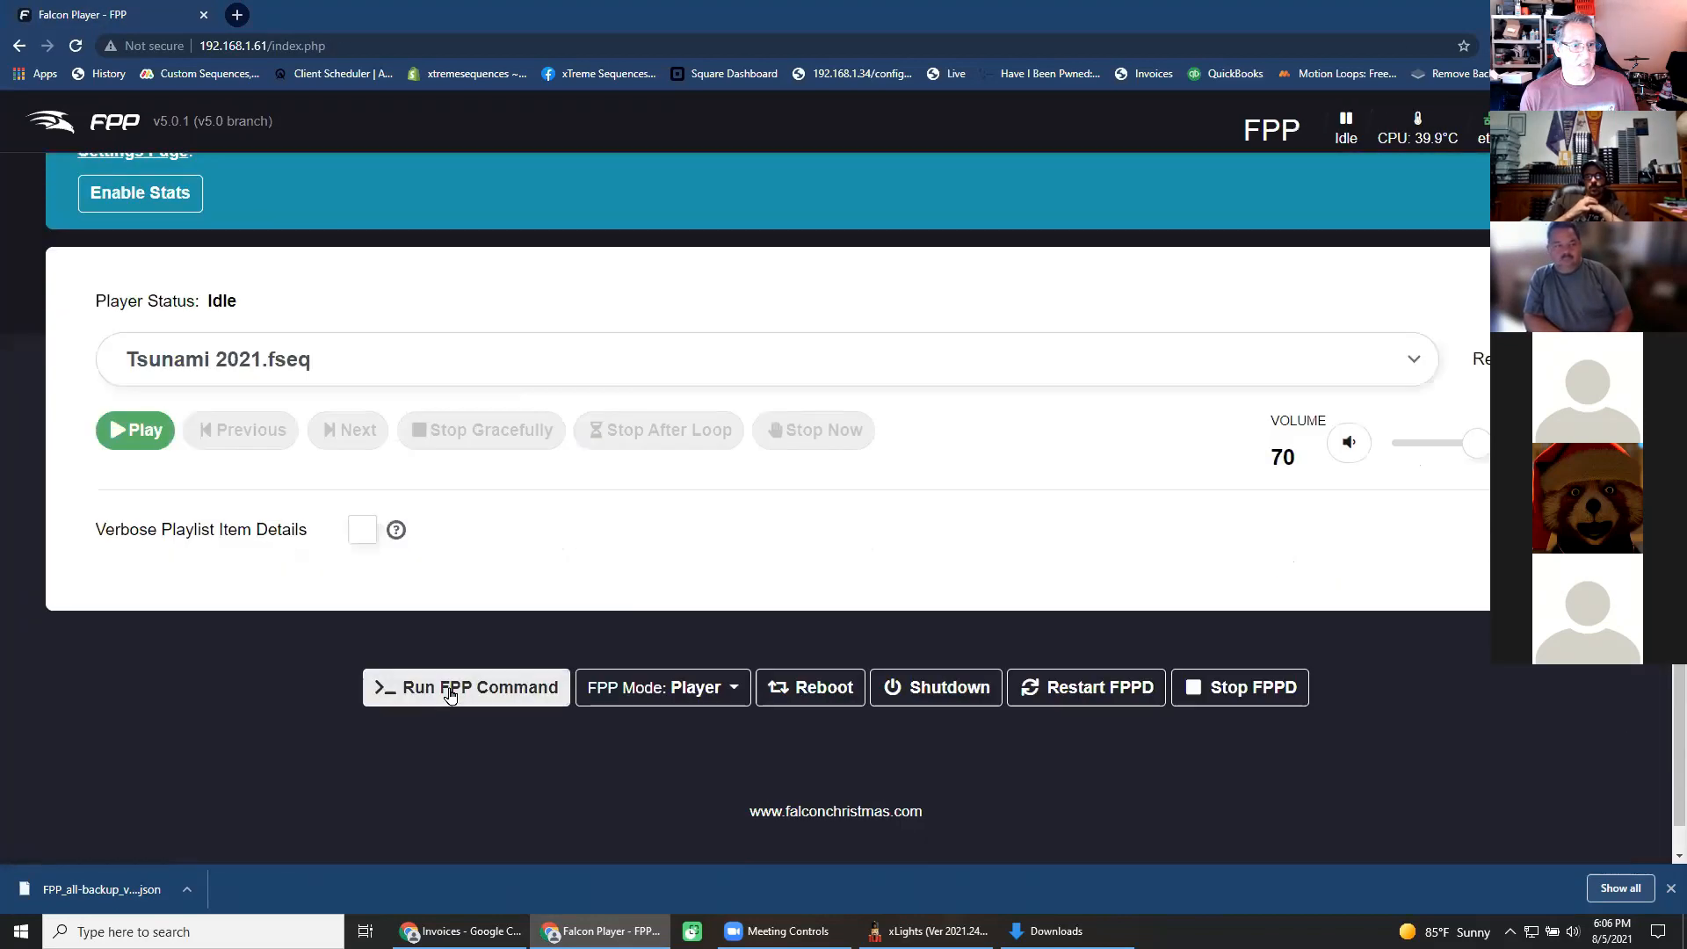
scroll(652, 725, "down", 1)
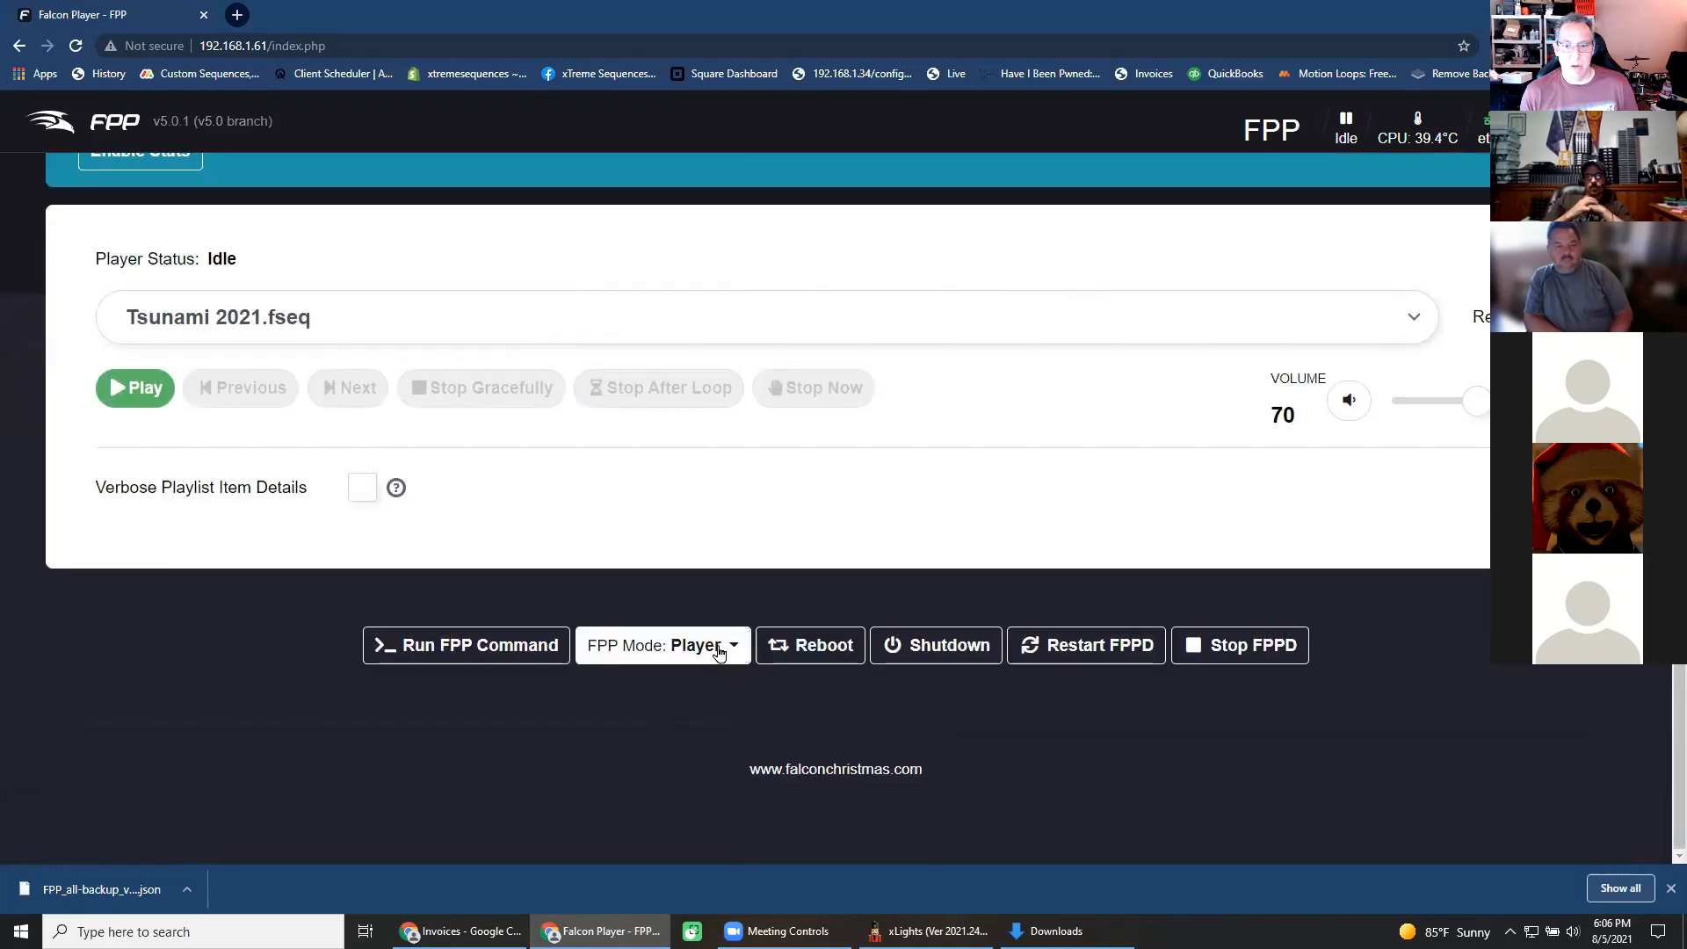
scroll(914, 598, "up", 7)
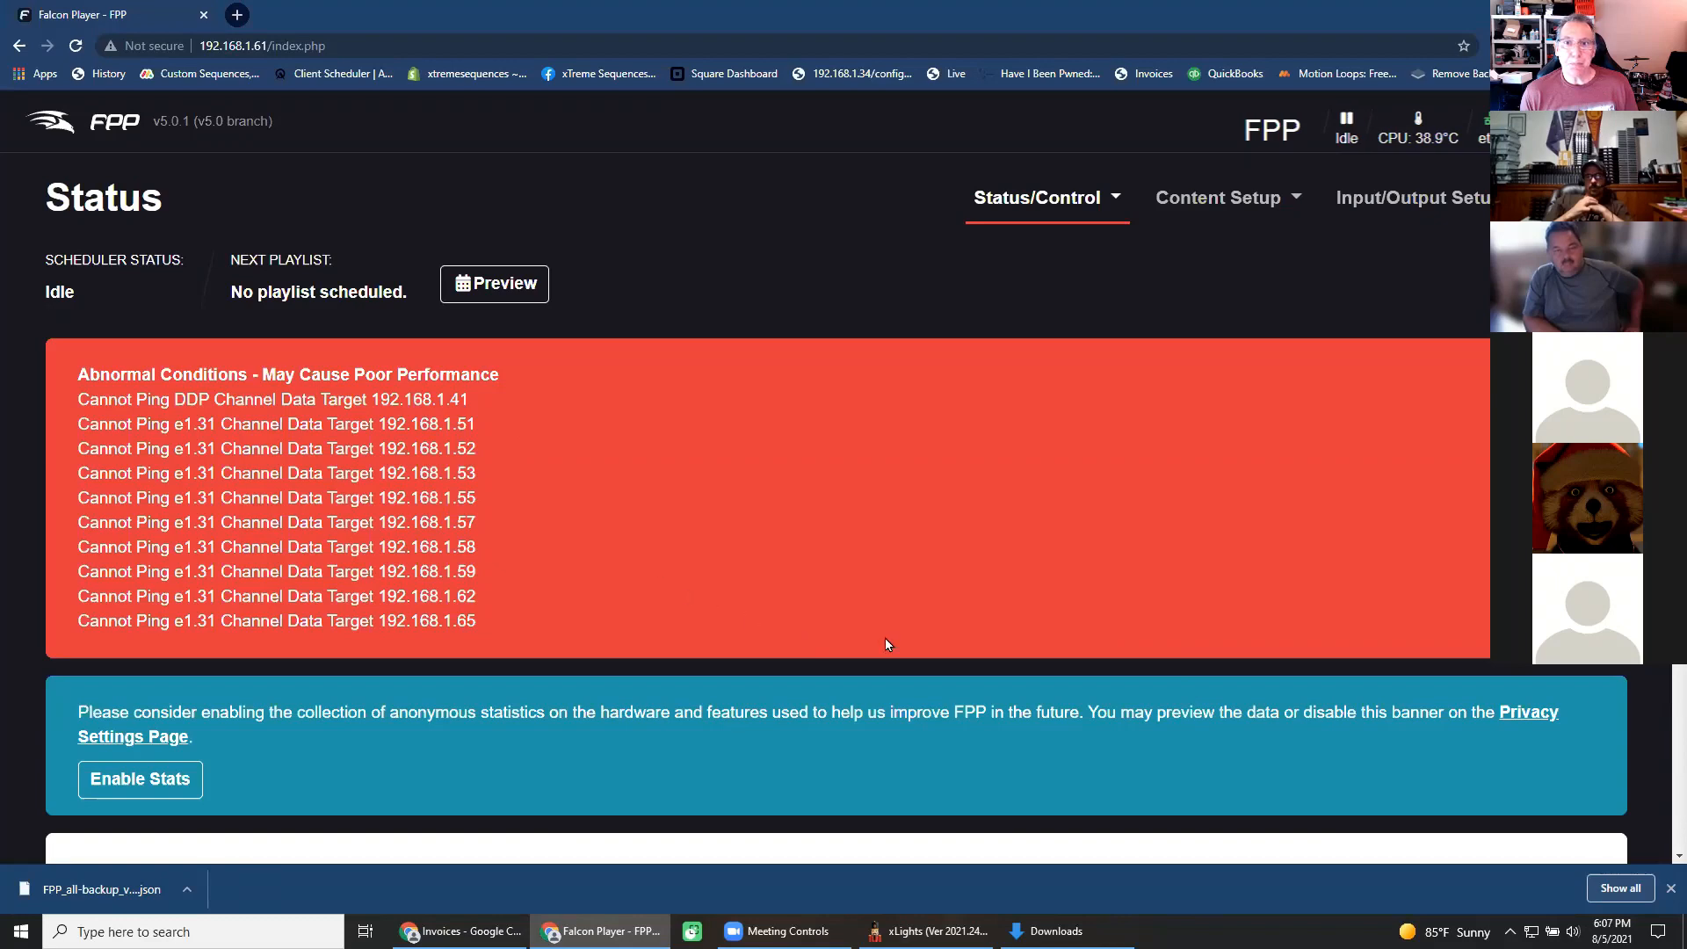
Open the MultiSync page and look over the listed system, its messages and the available actions.
left_click(1131, 198)
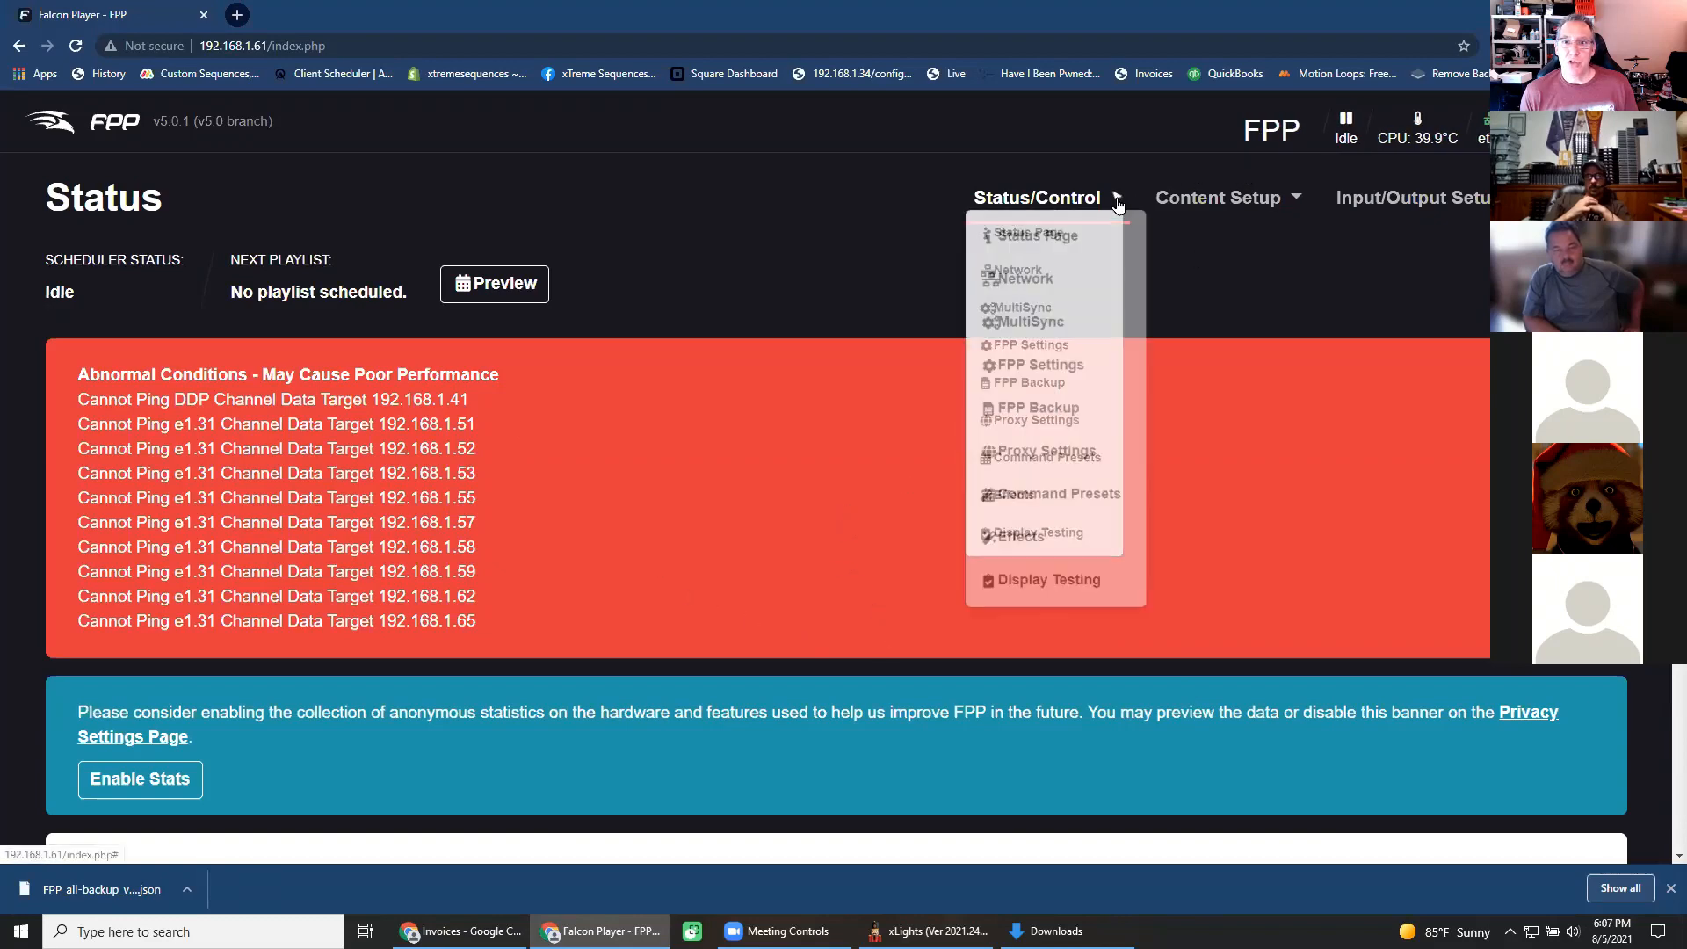
left_click(1048, 334)
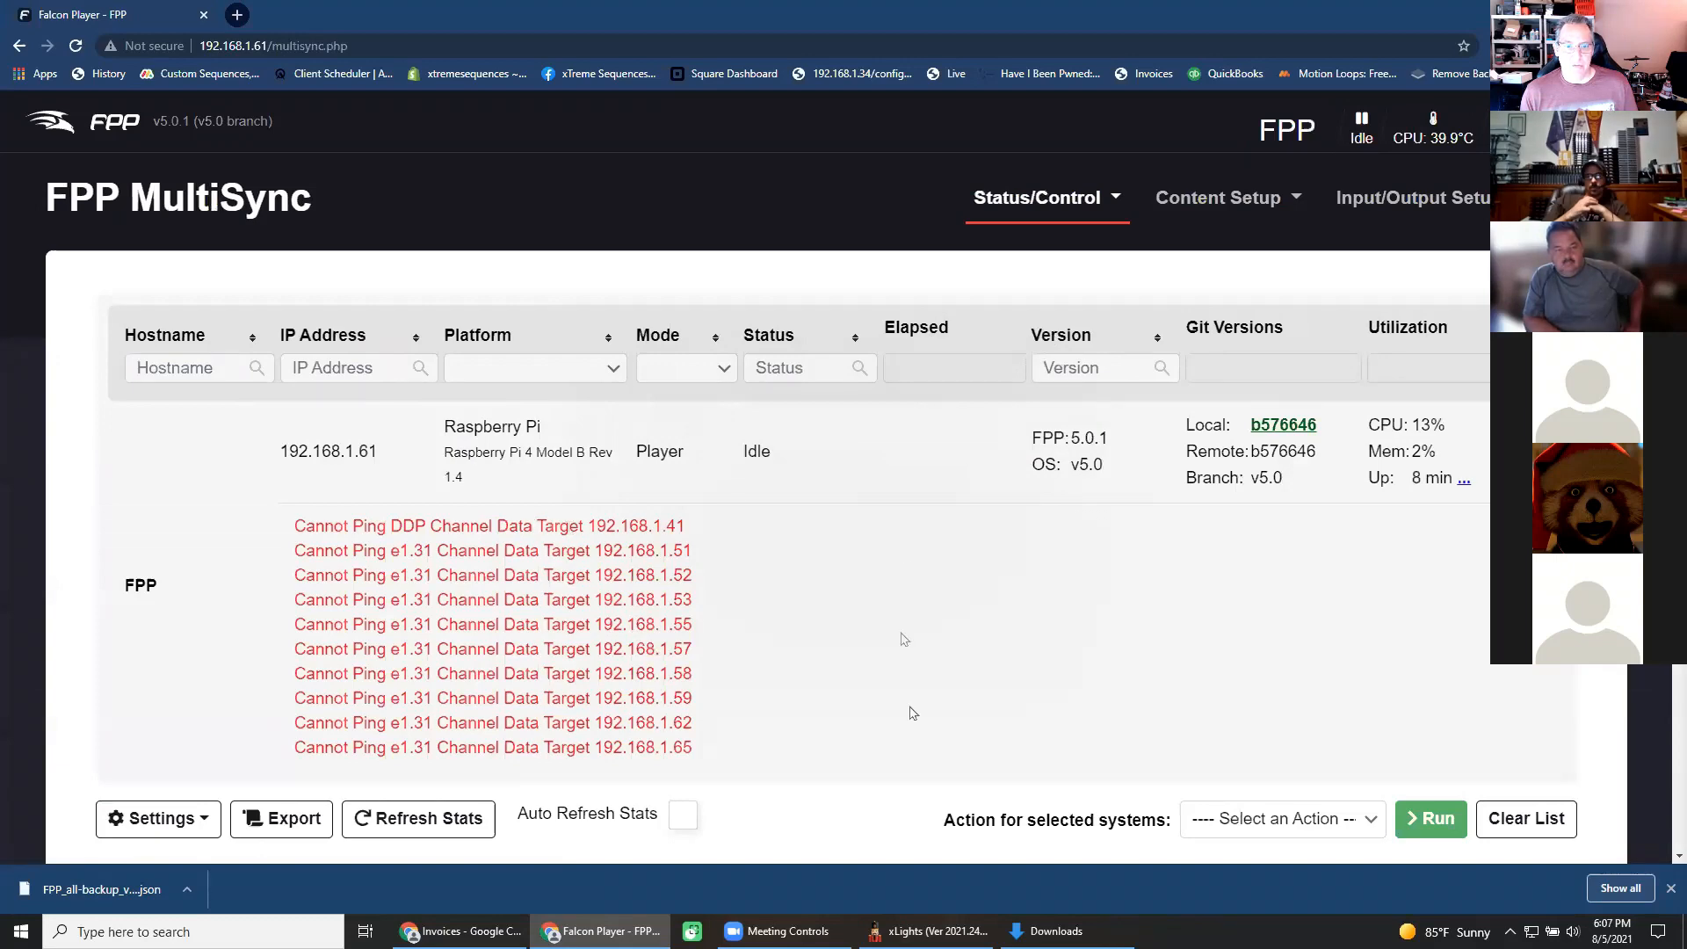
scroll(814, 656, "down", 3)
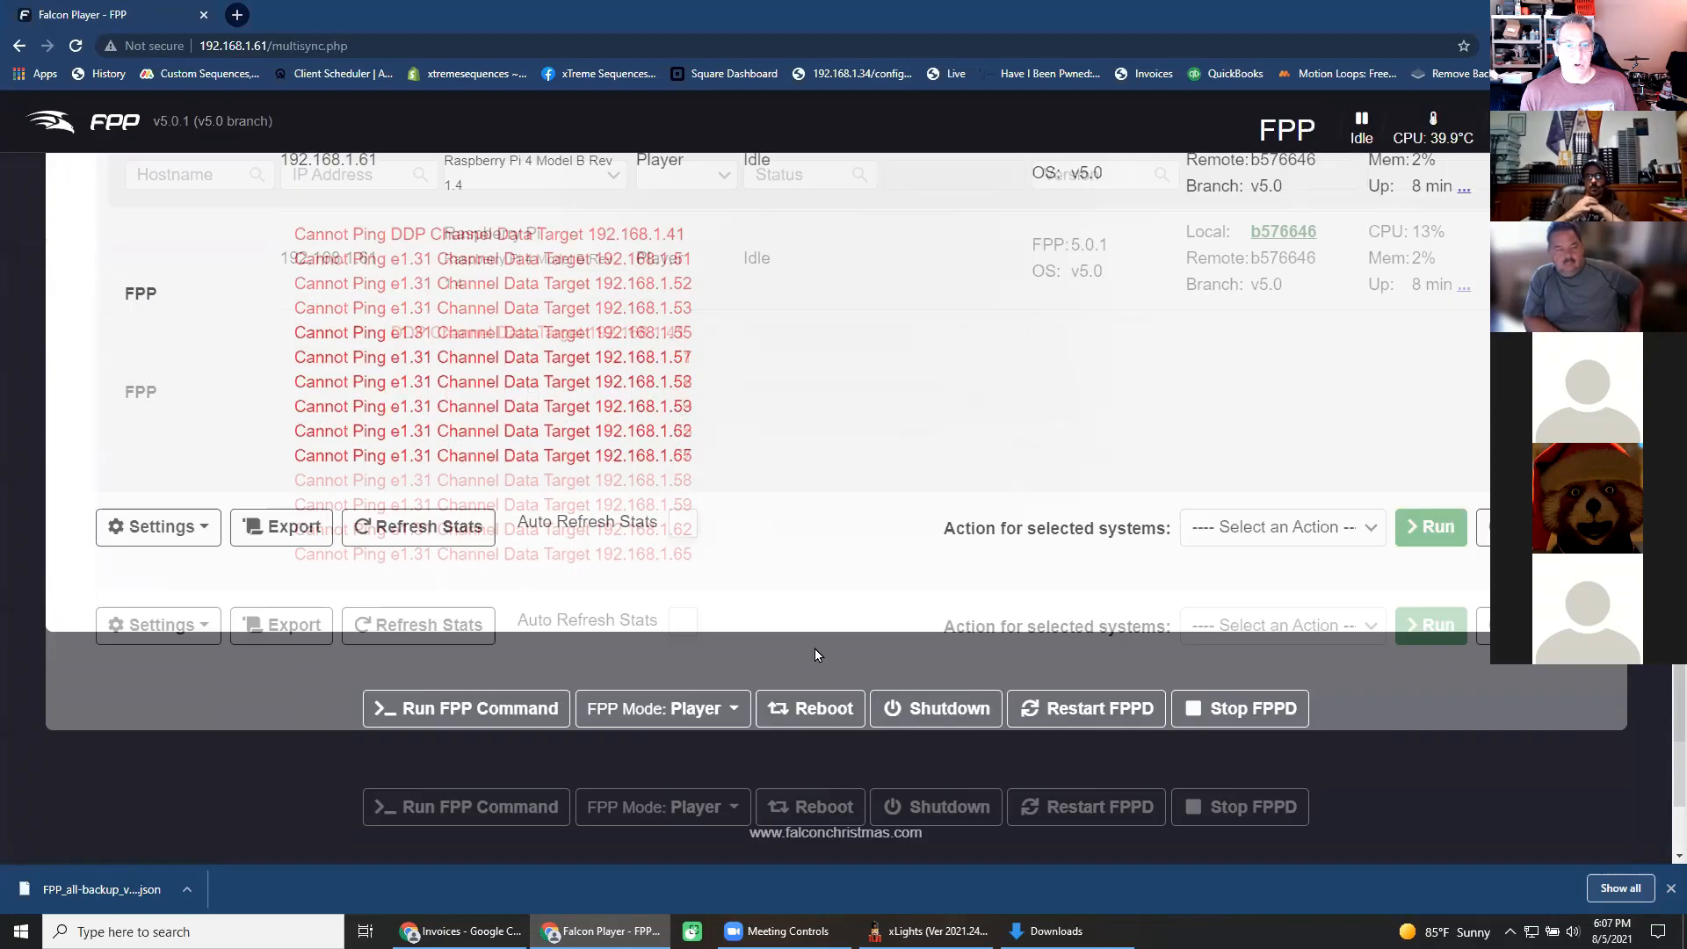
scroll(814, 647, "up", 3)
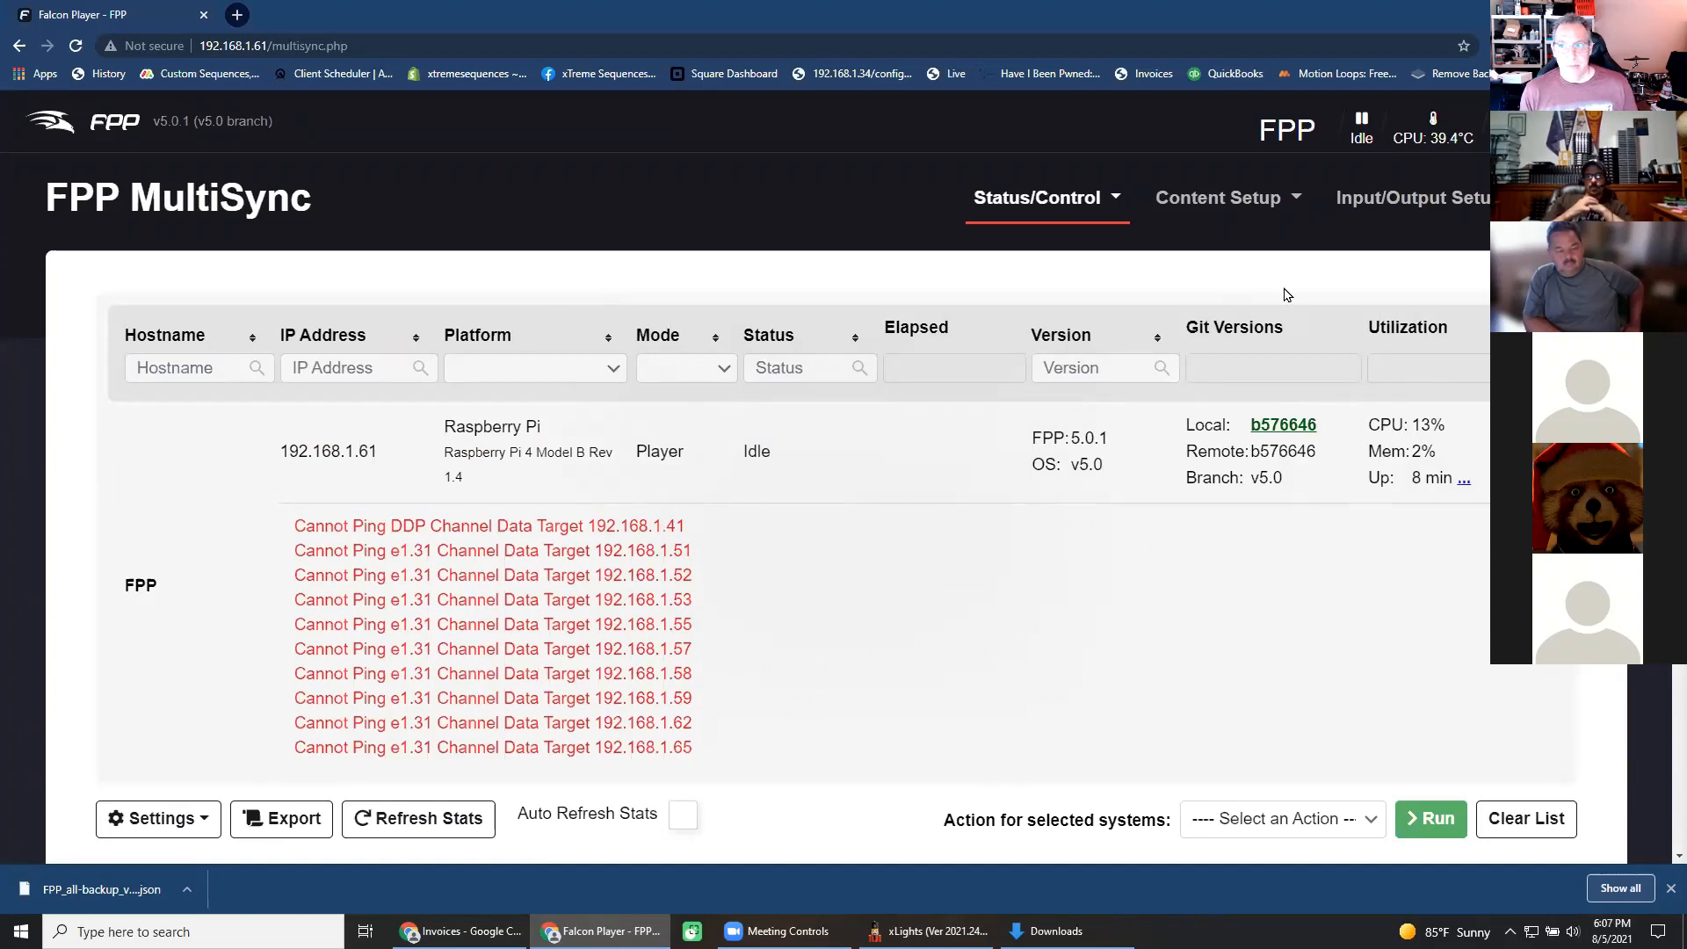
Create a new playlist named Christmas 2021 with the description "So cool" and Randomize set to Off.
left_click(1273, 201)
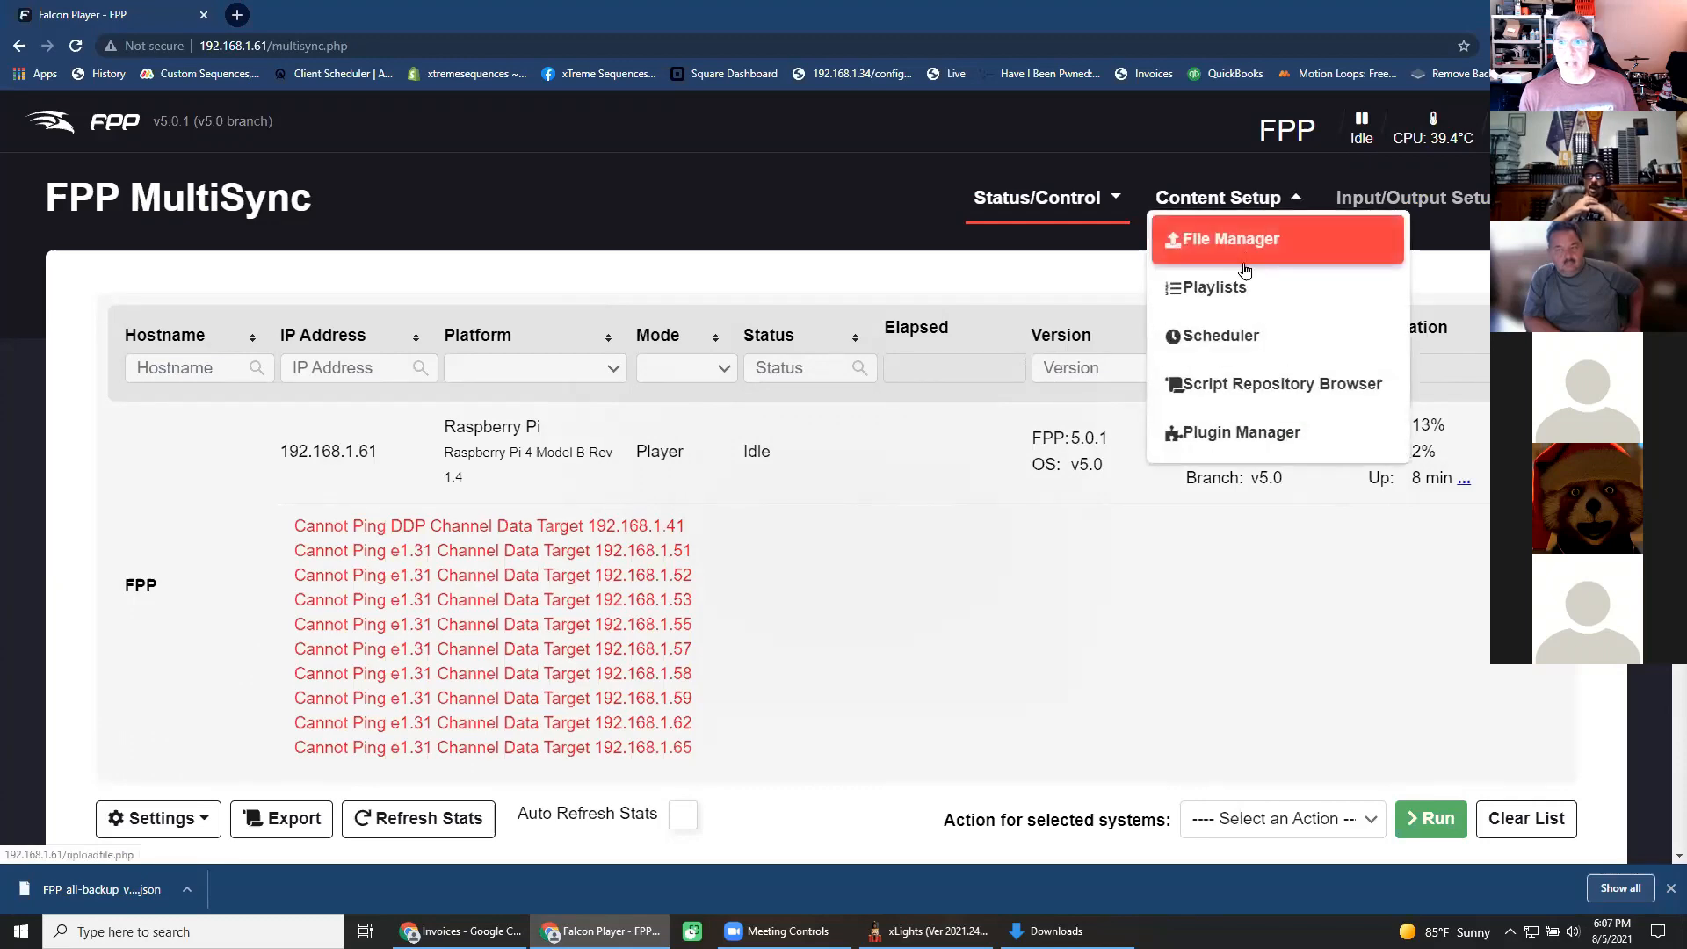
left_click(1235, 294)
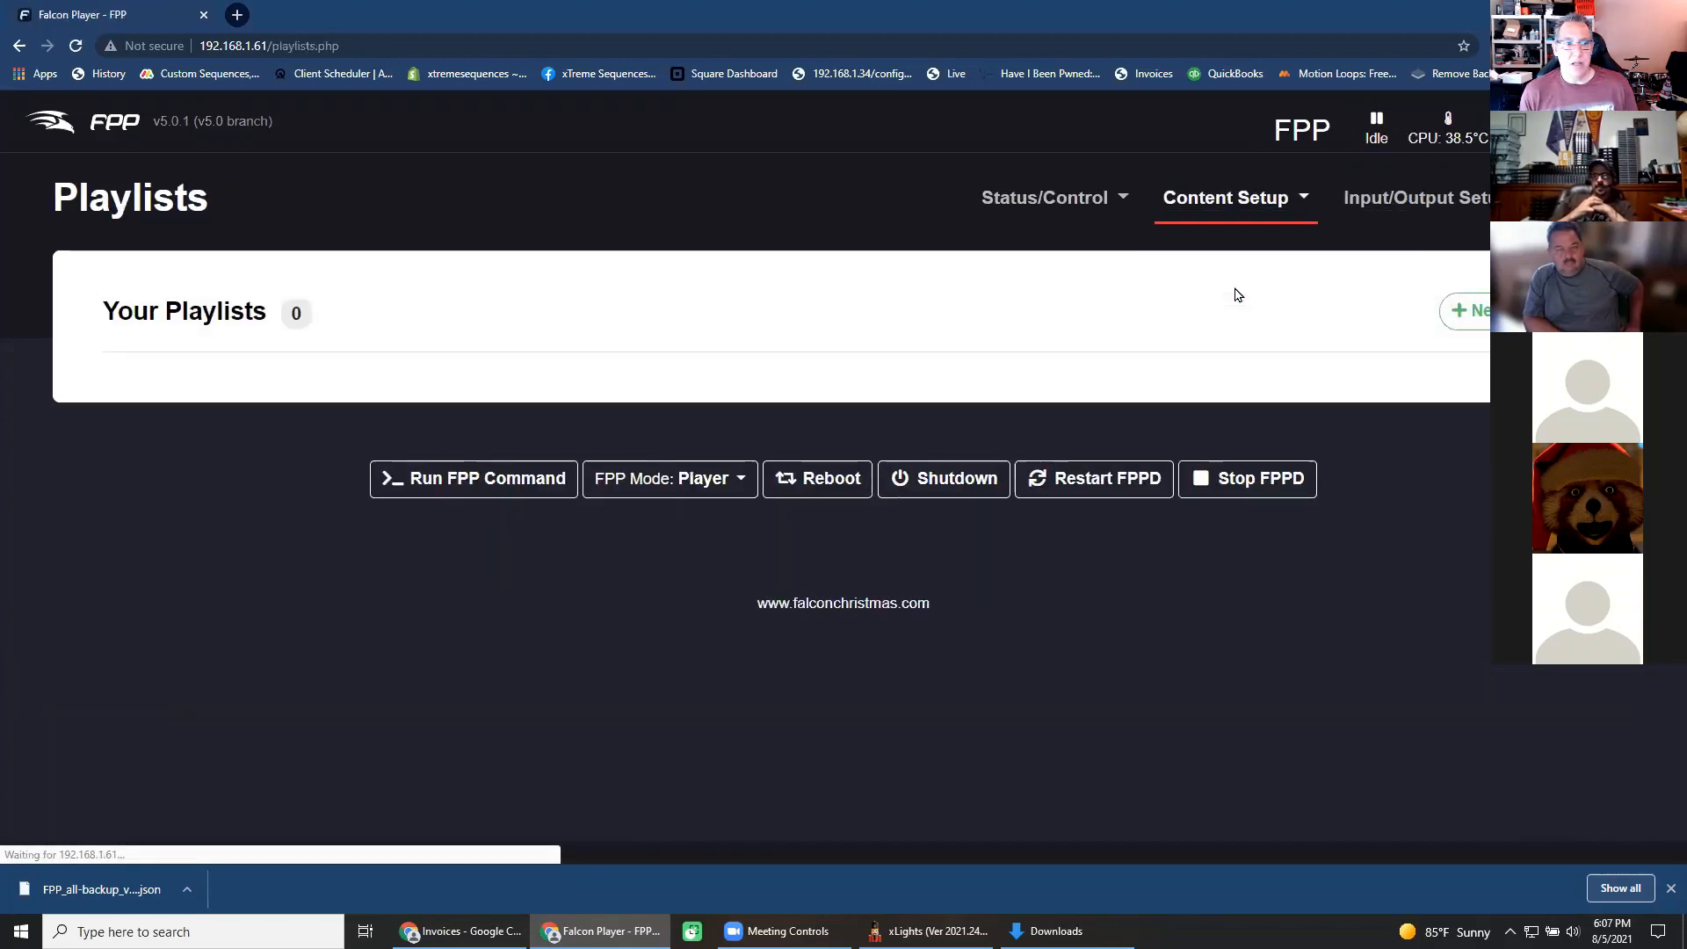
left_click(1471, 324)
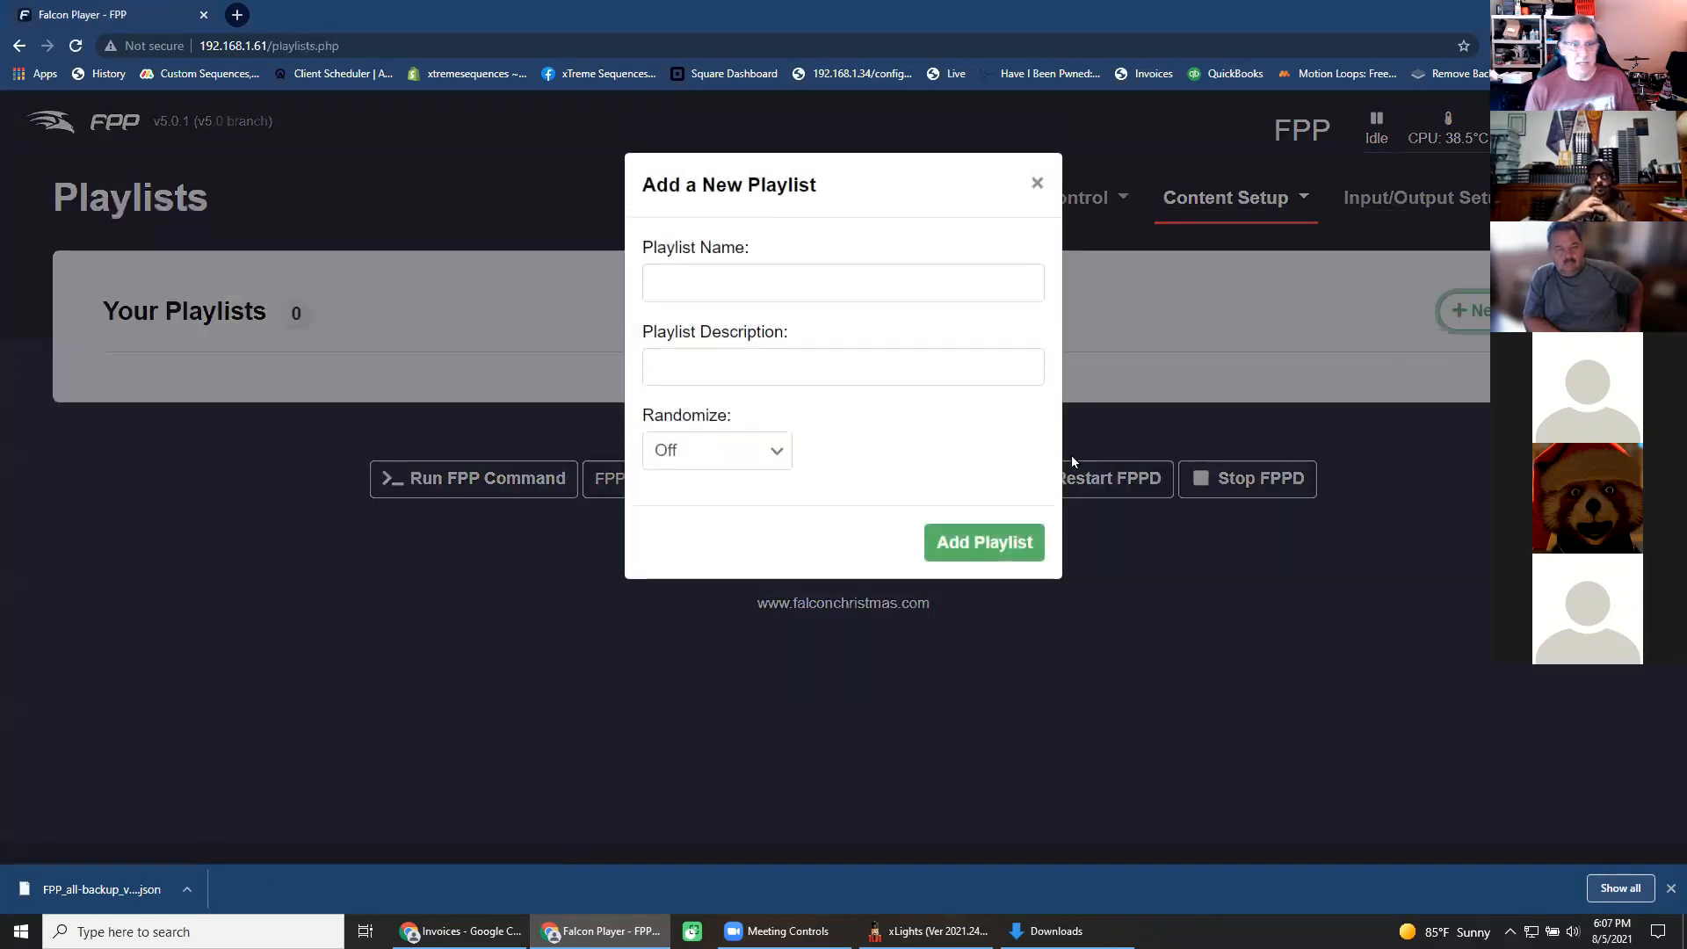
left_click(682, 280)
type("Christmas 2021")
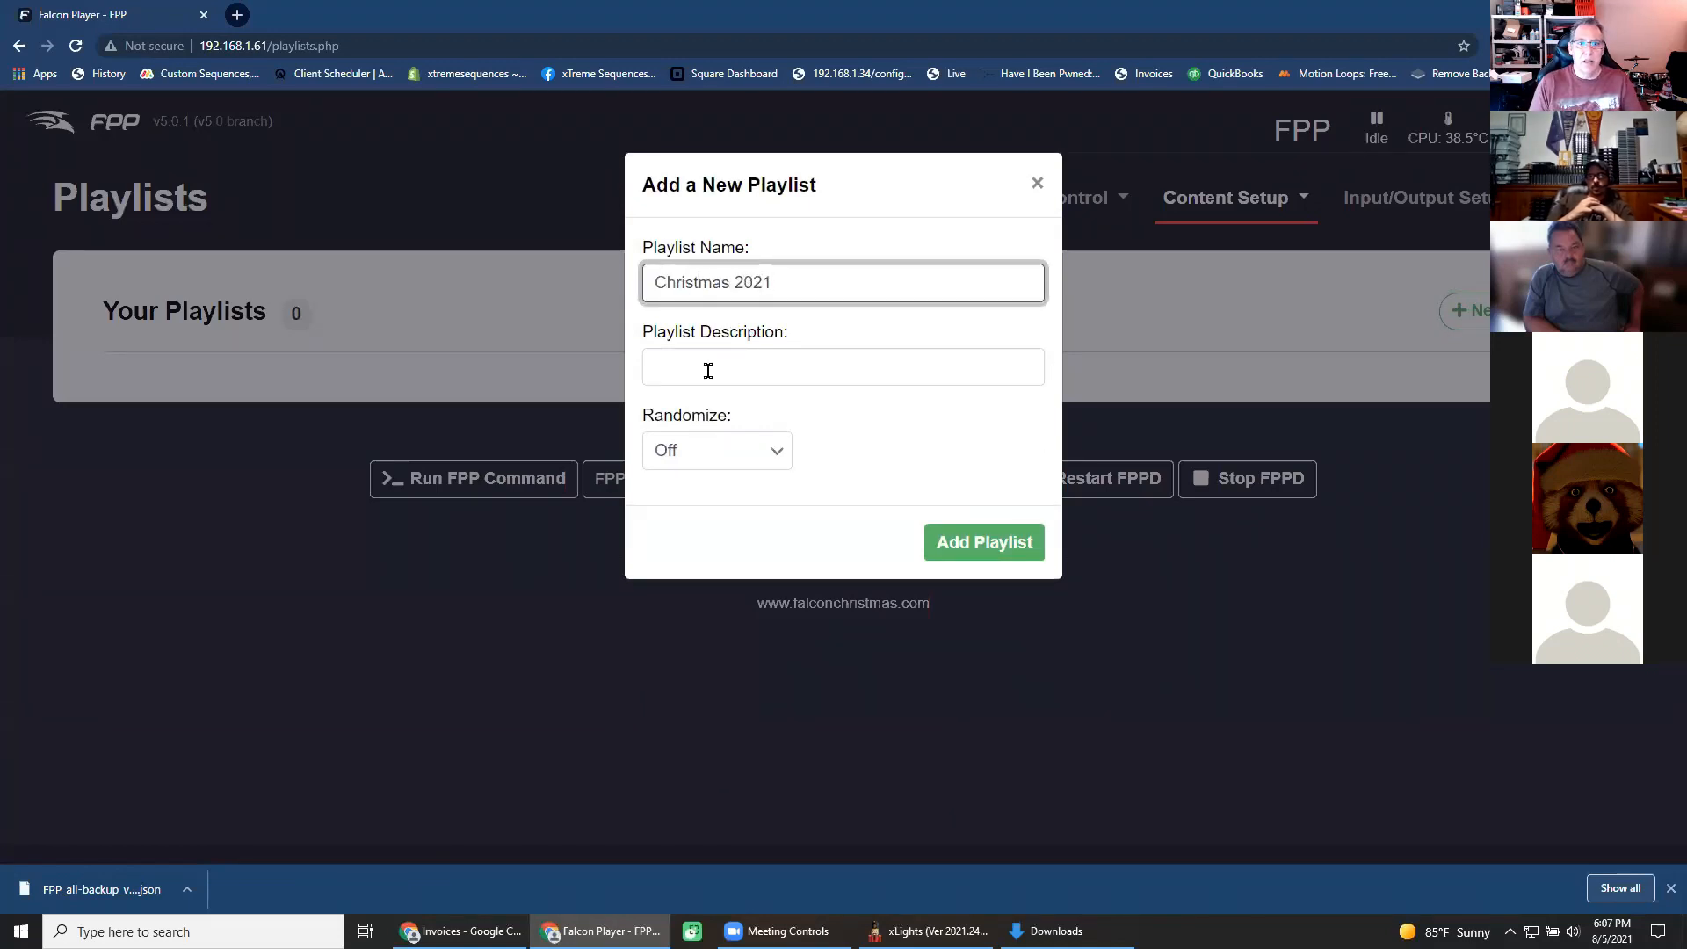
left_click(708, 370)
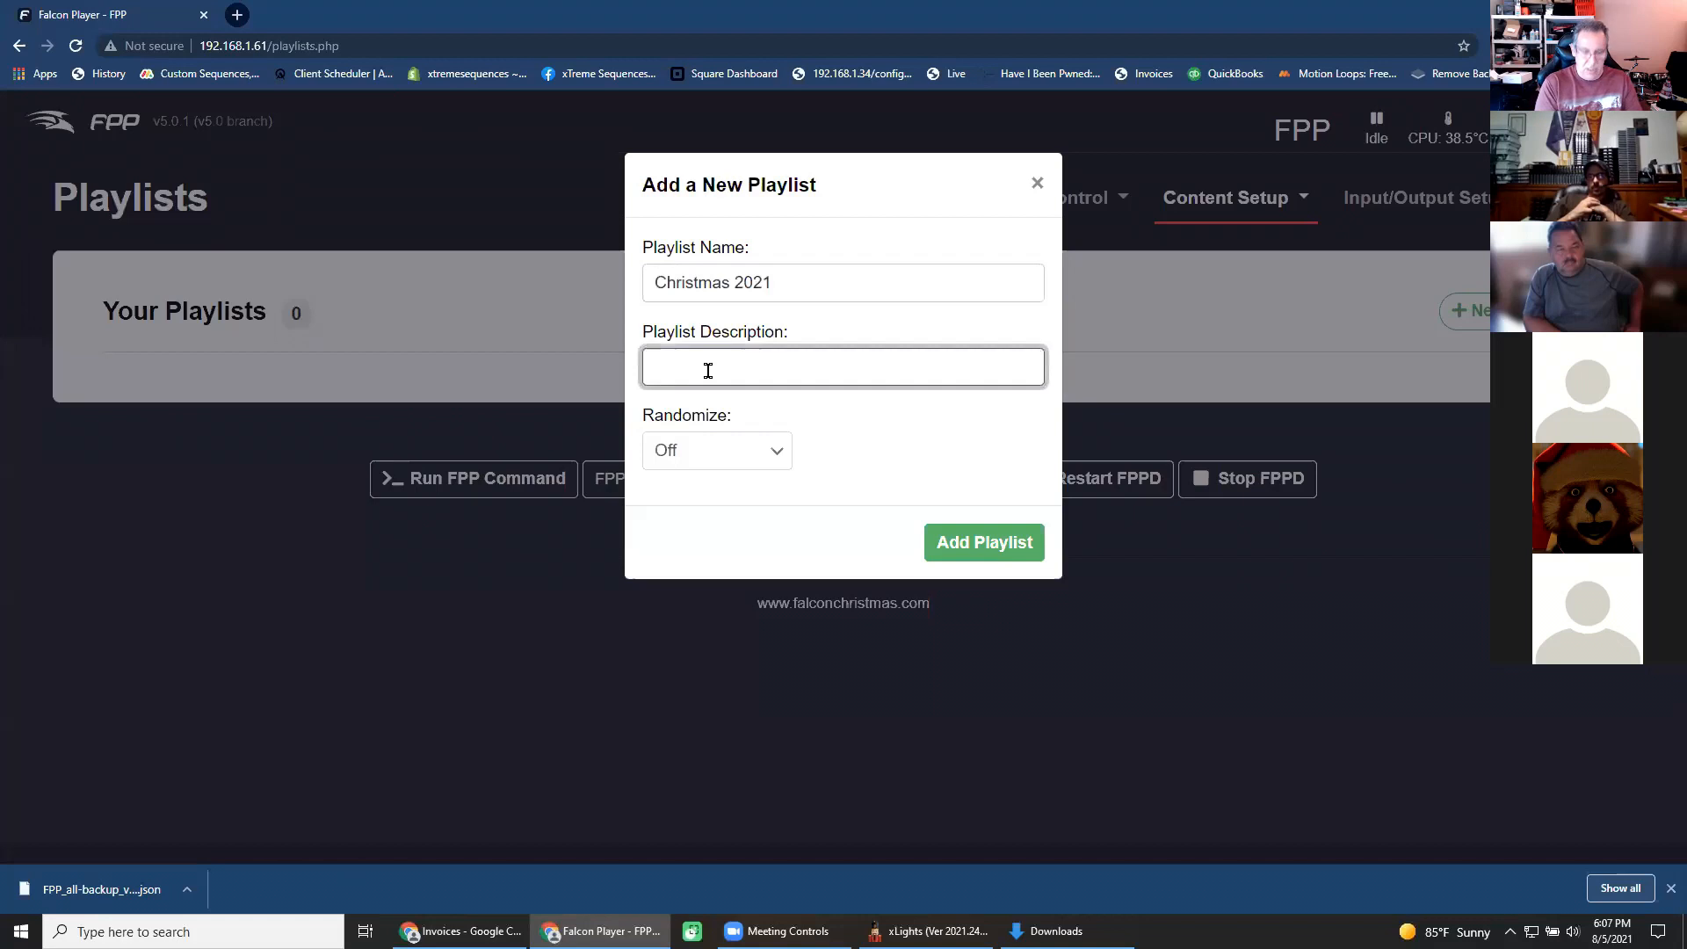
type("So cool")
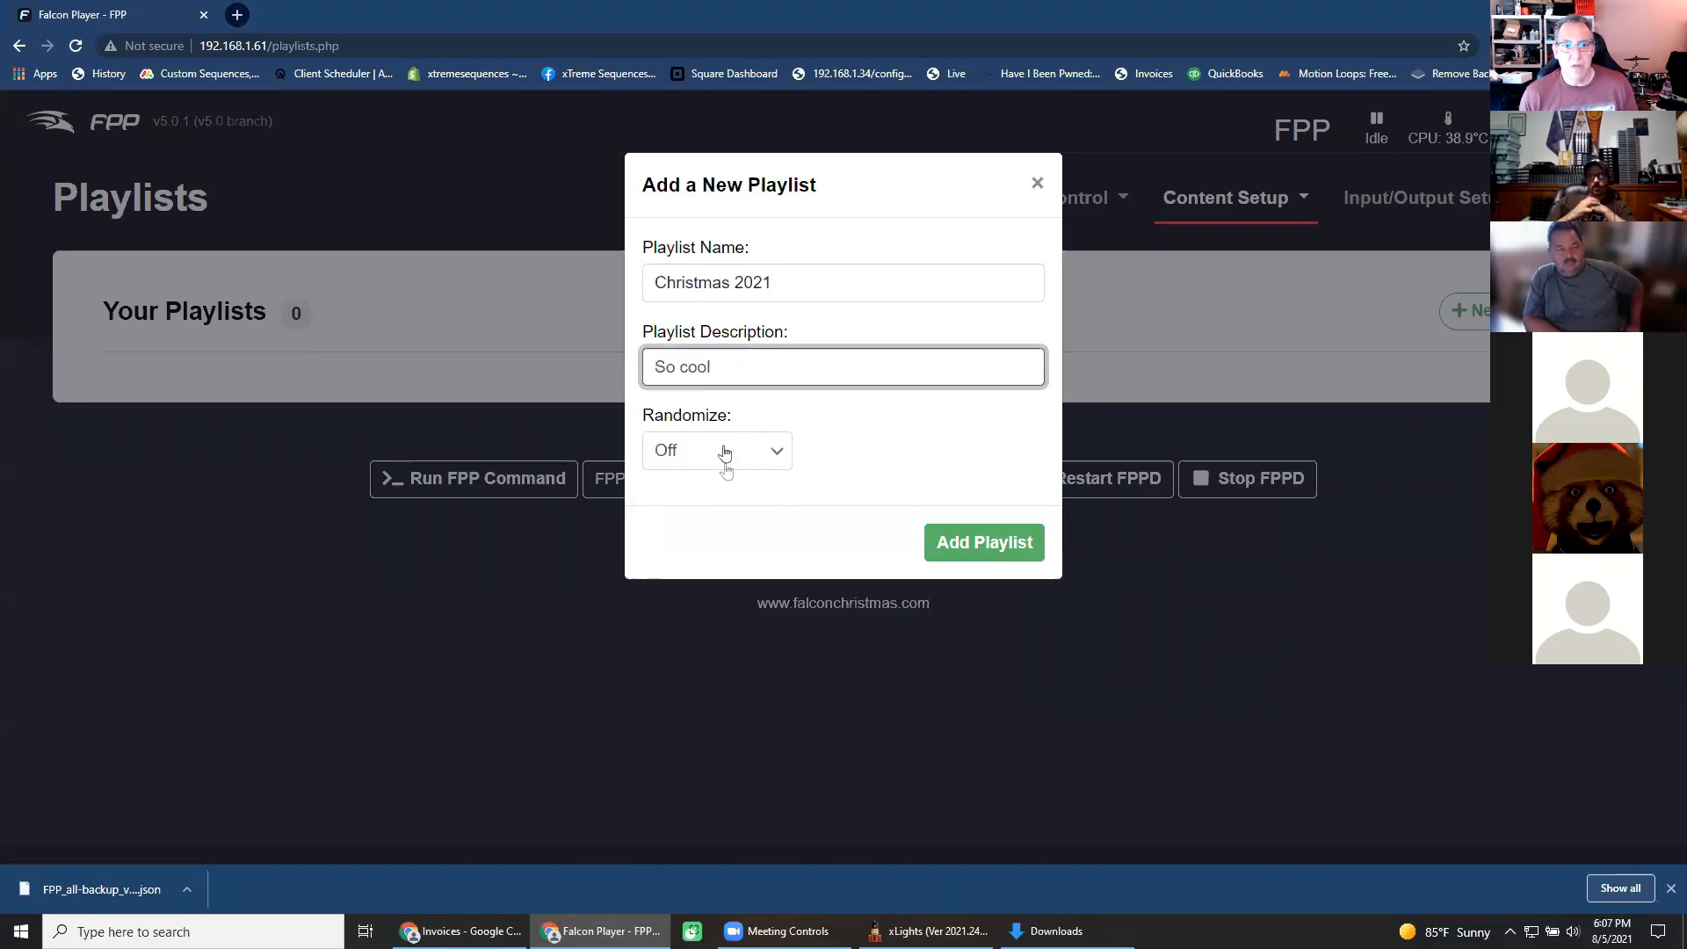
left_click(1004, 545)
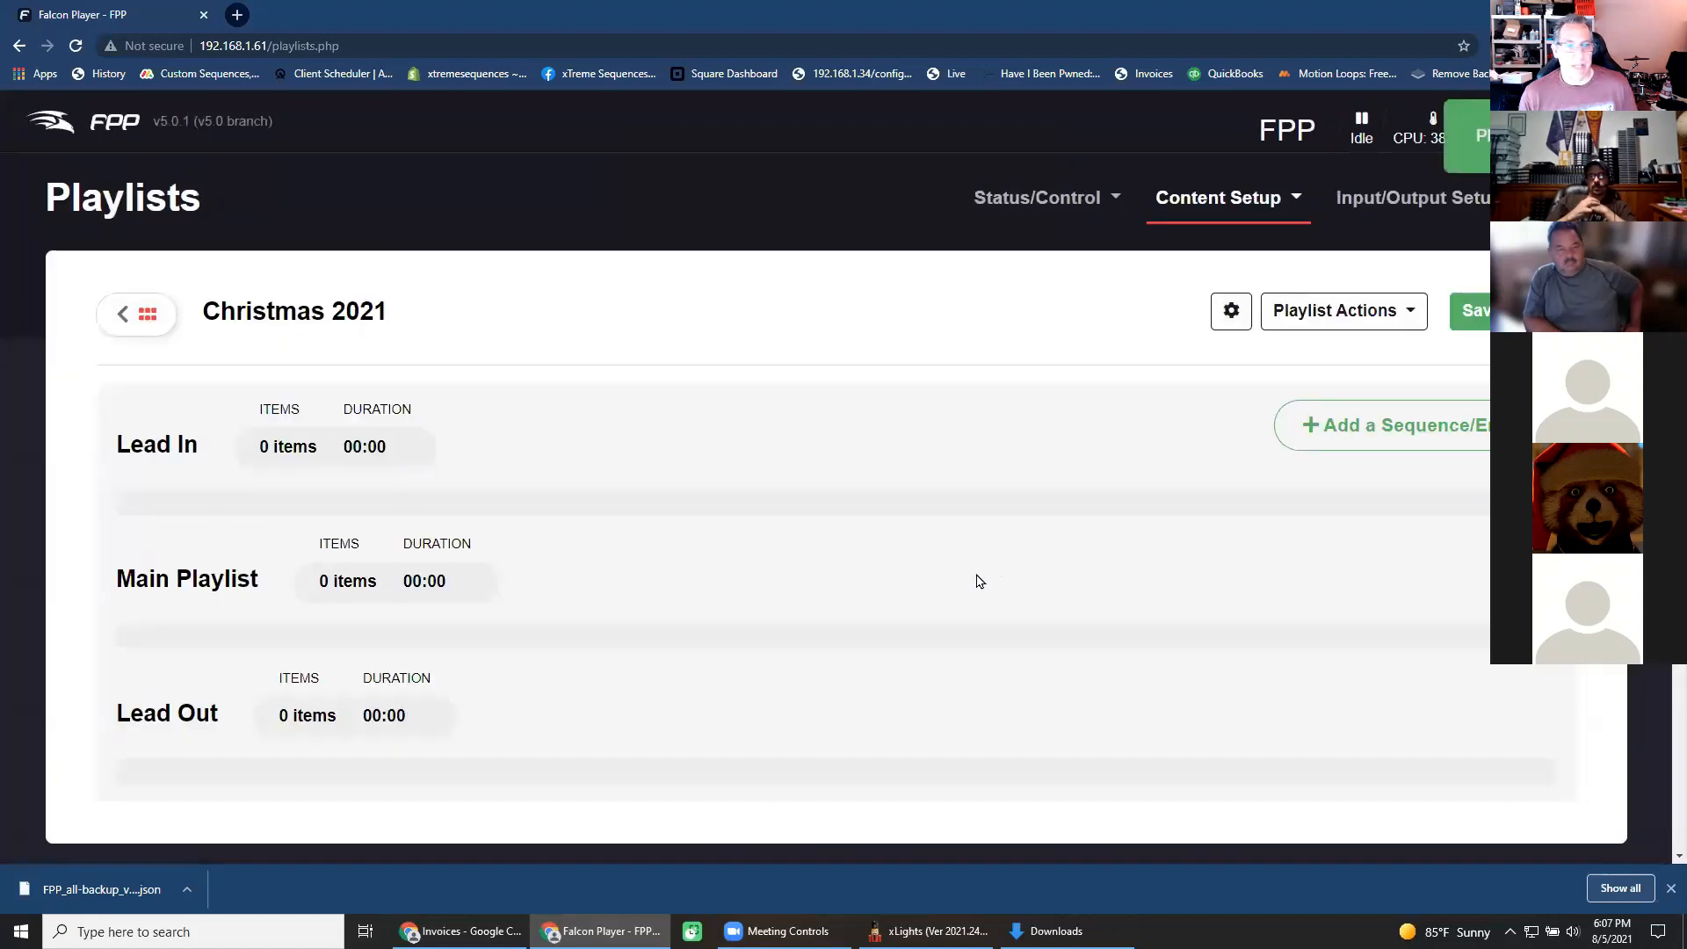
Add a Sequence and Media entry to the playlist using Tsunami 2021.fseq, Tsunami (Original Mix).mp3 and the note "Fav".
left_click(1462, 424)
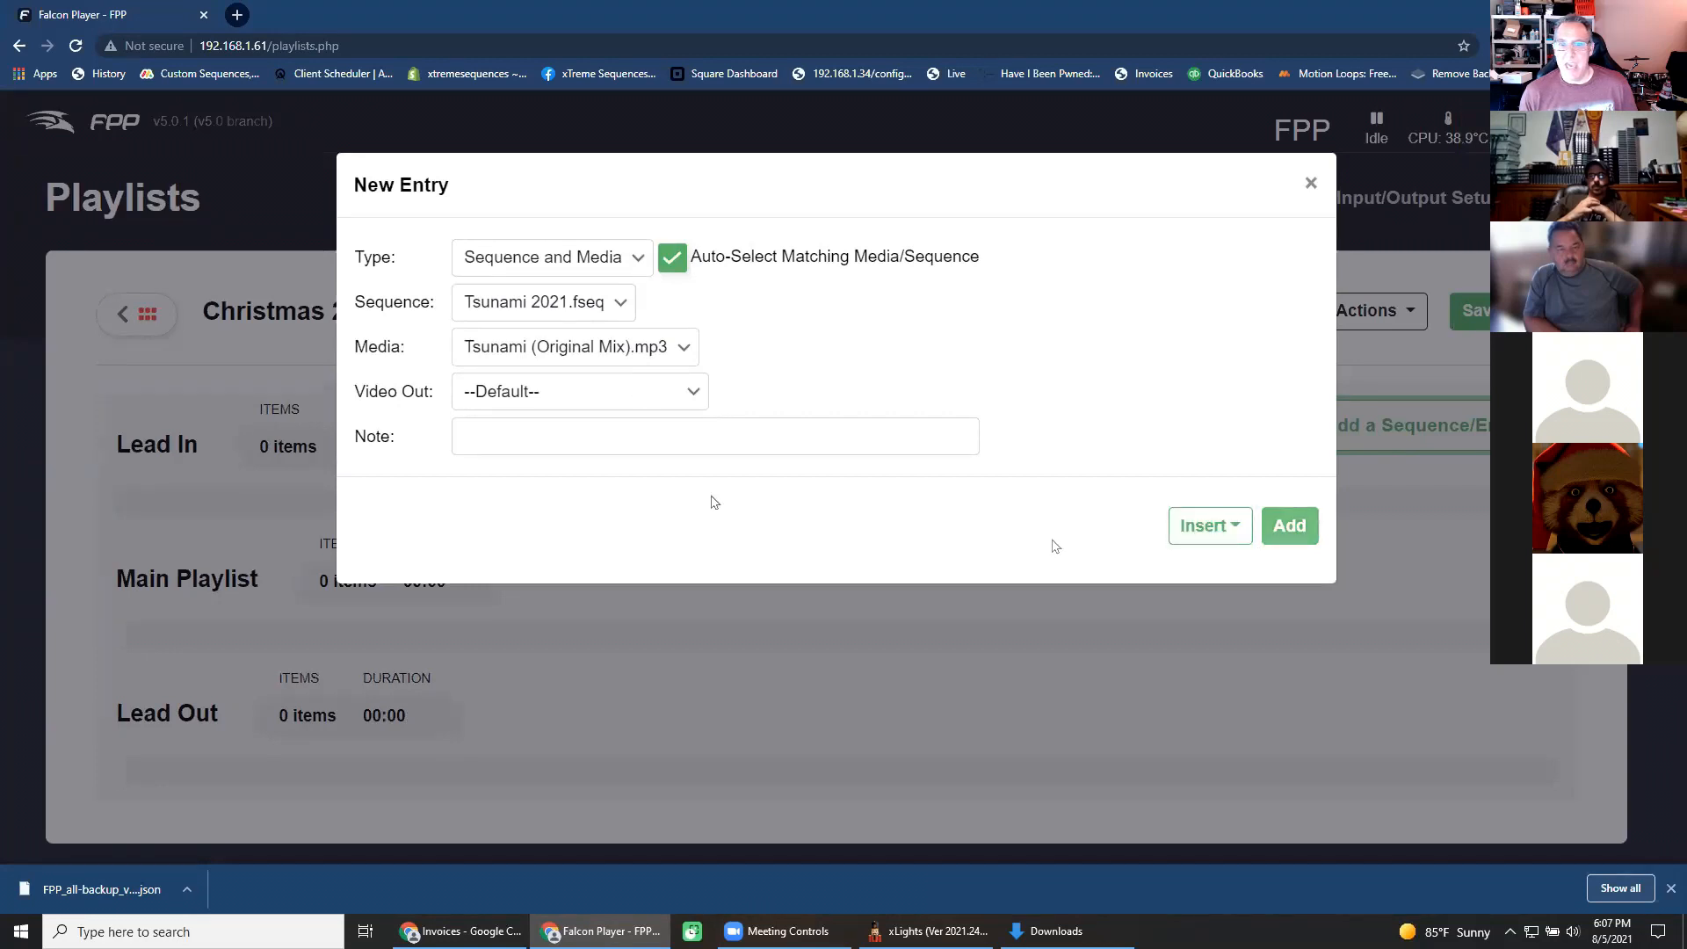
left_click(515, 434)
type("S")
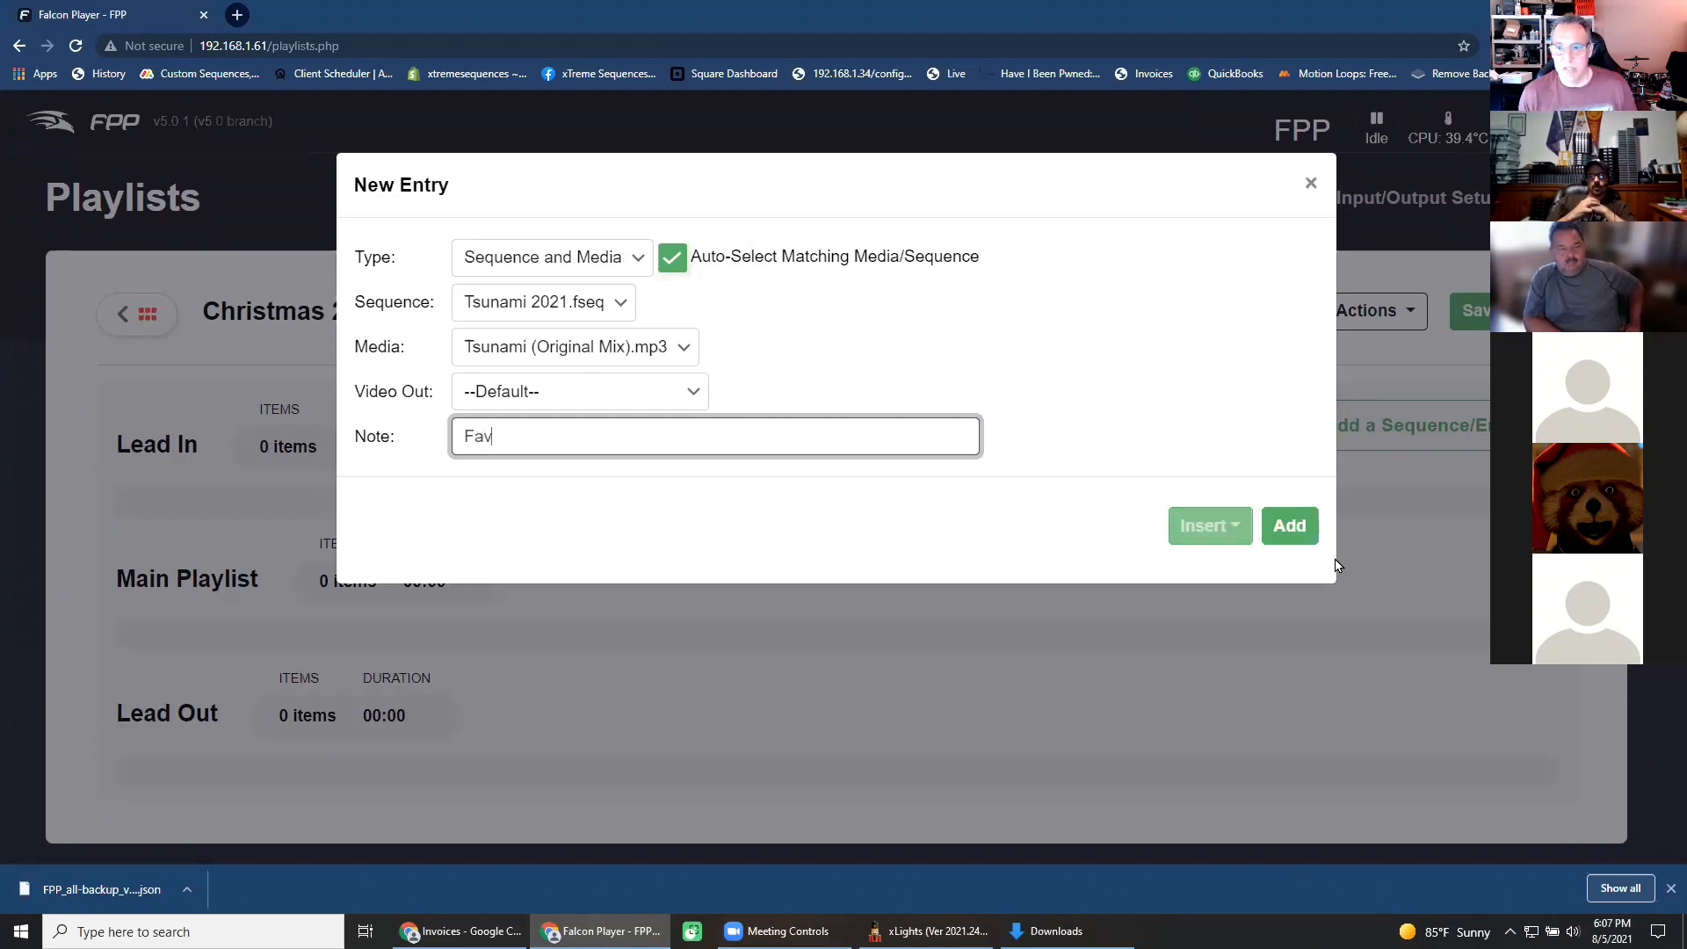
left_click(1287, 527)
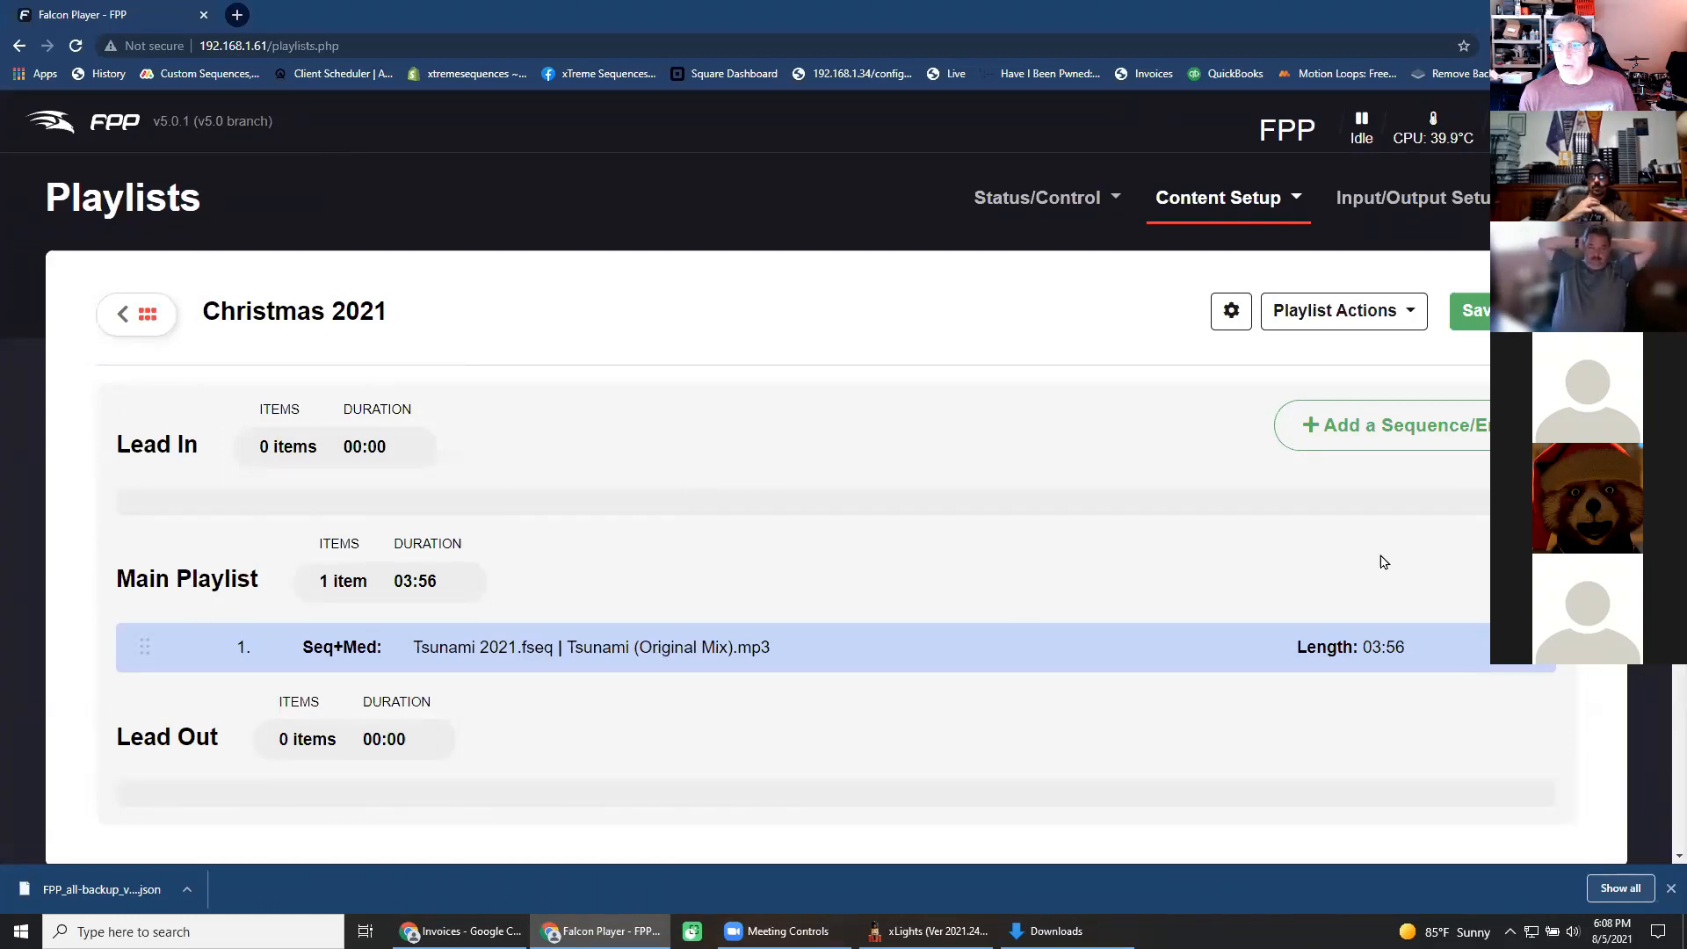
Add a new entry in the Scheduler and set its start date to 2021-11-26.
left_click(1271, 202)
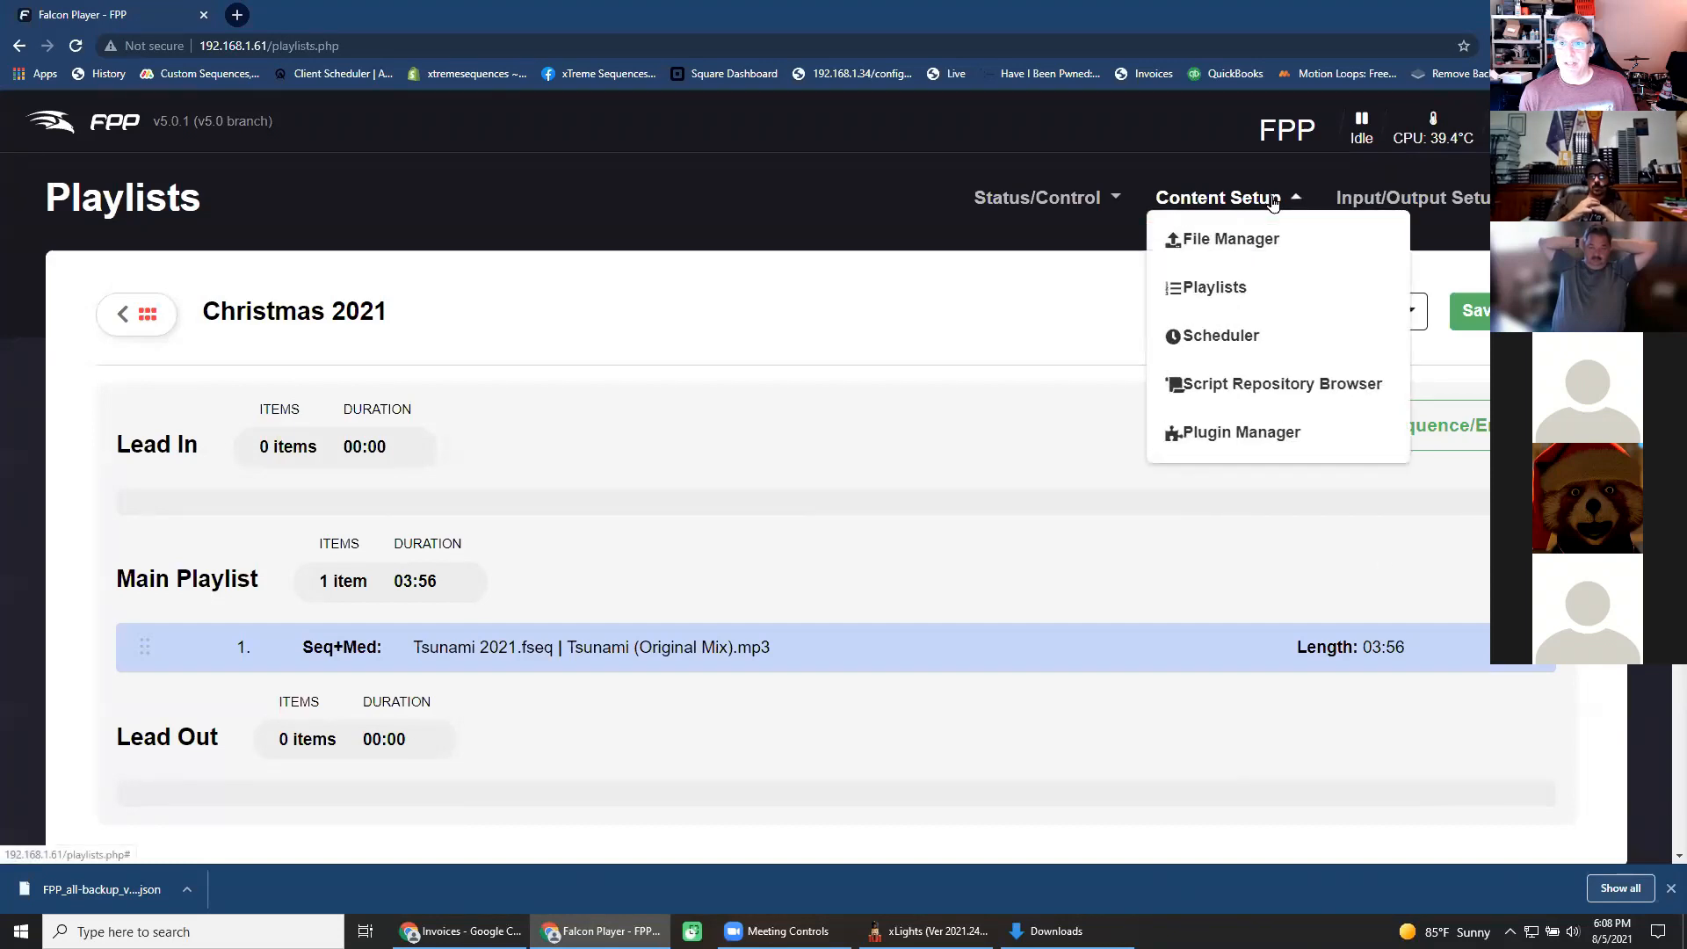
left_click(1215, 333)
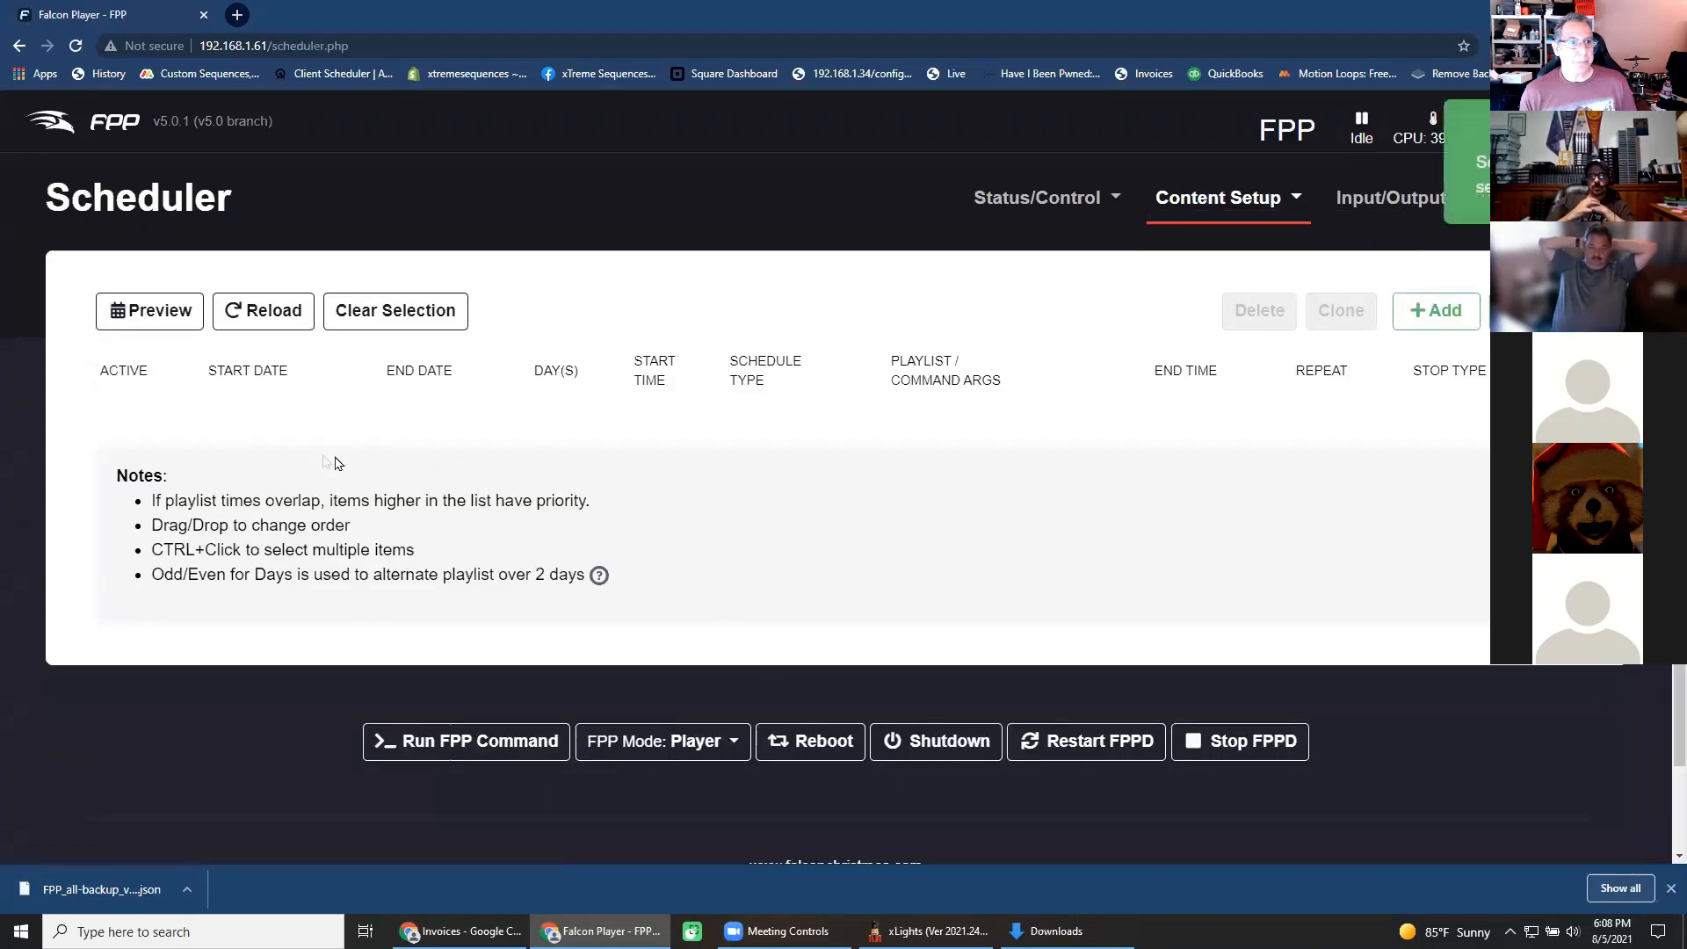
left_click(1438, 332)
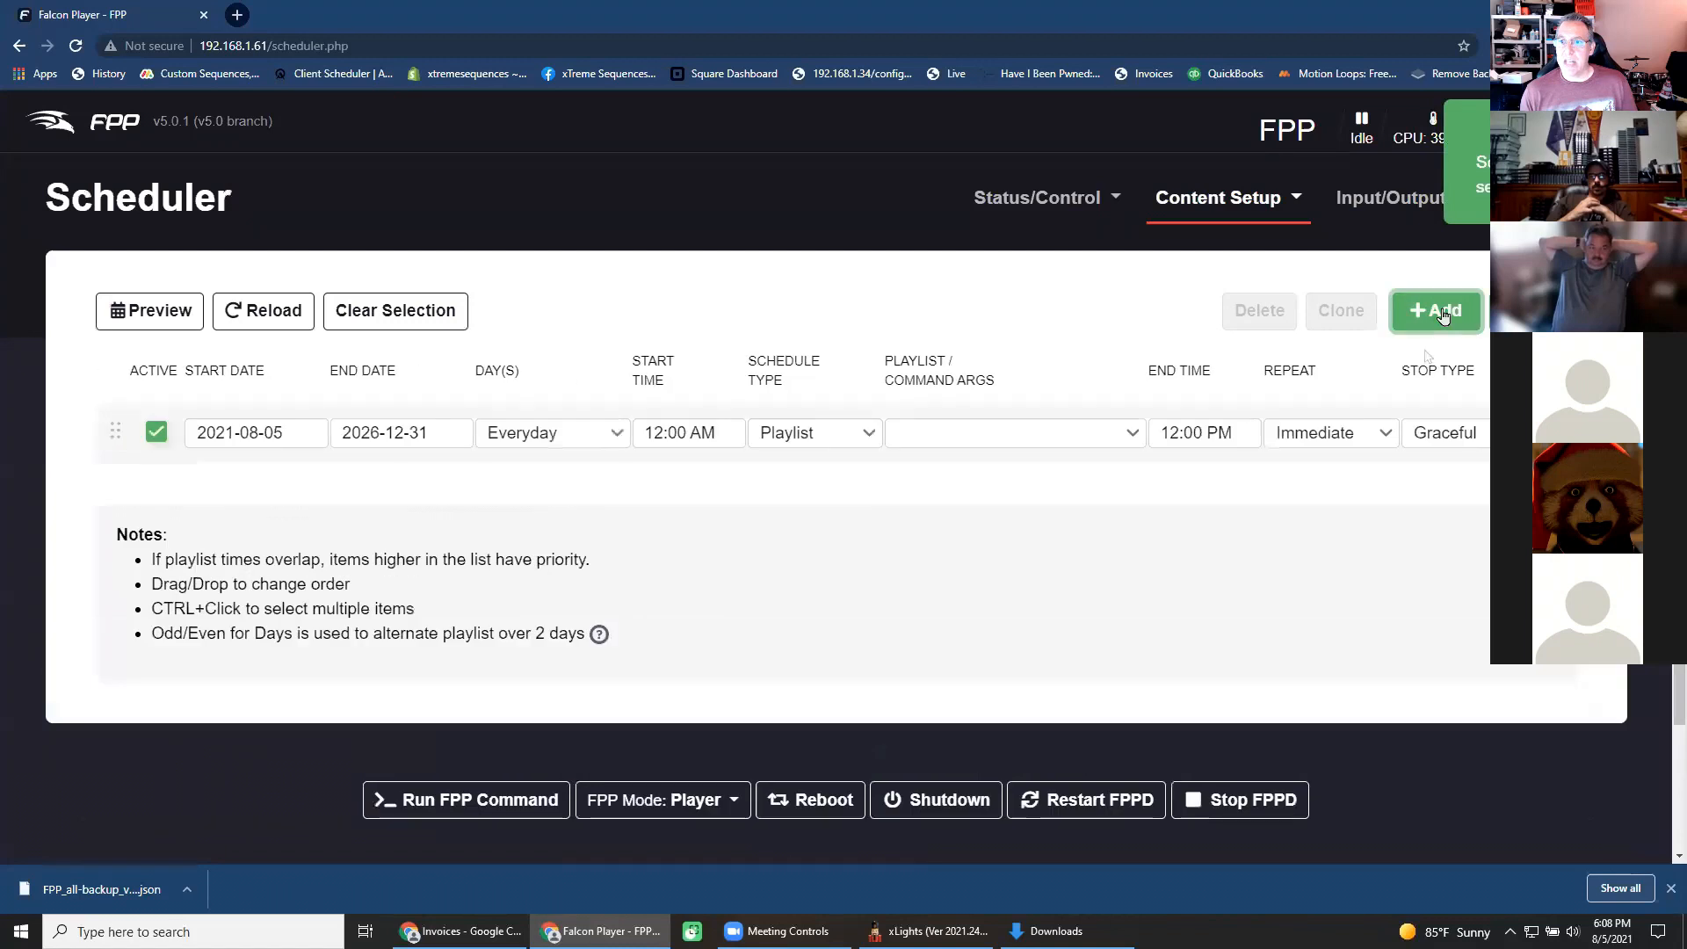
left_click(288, 432)
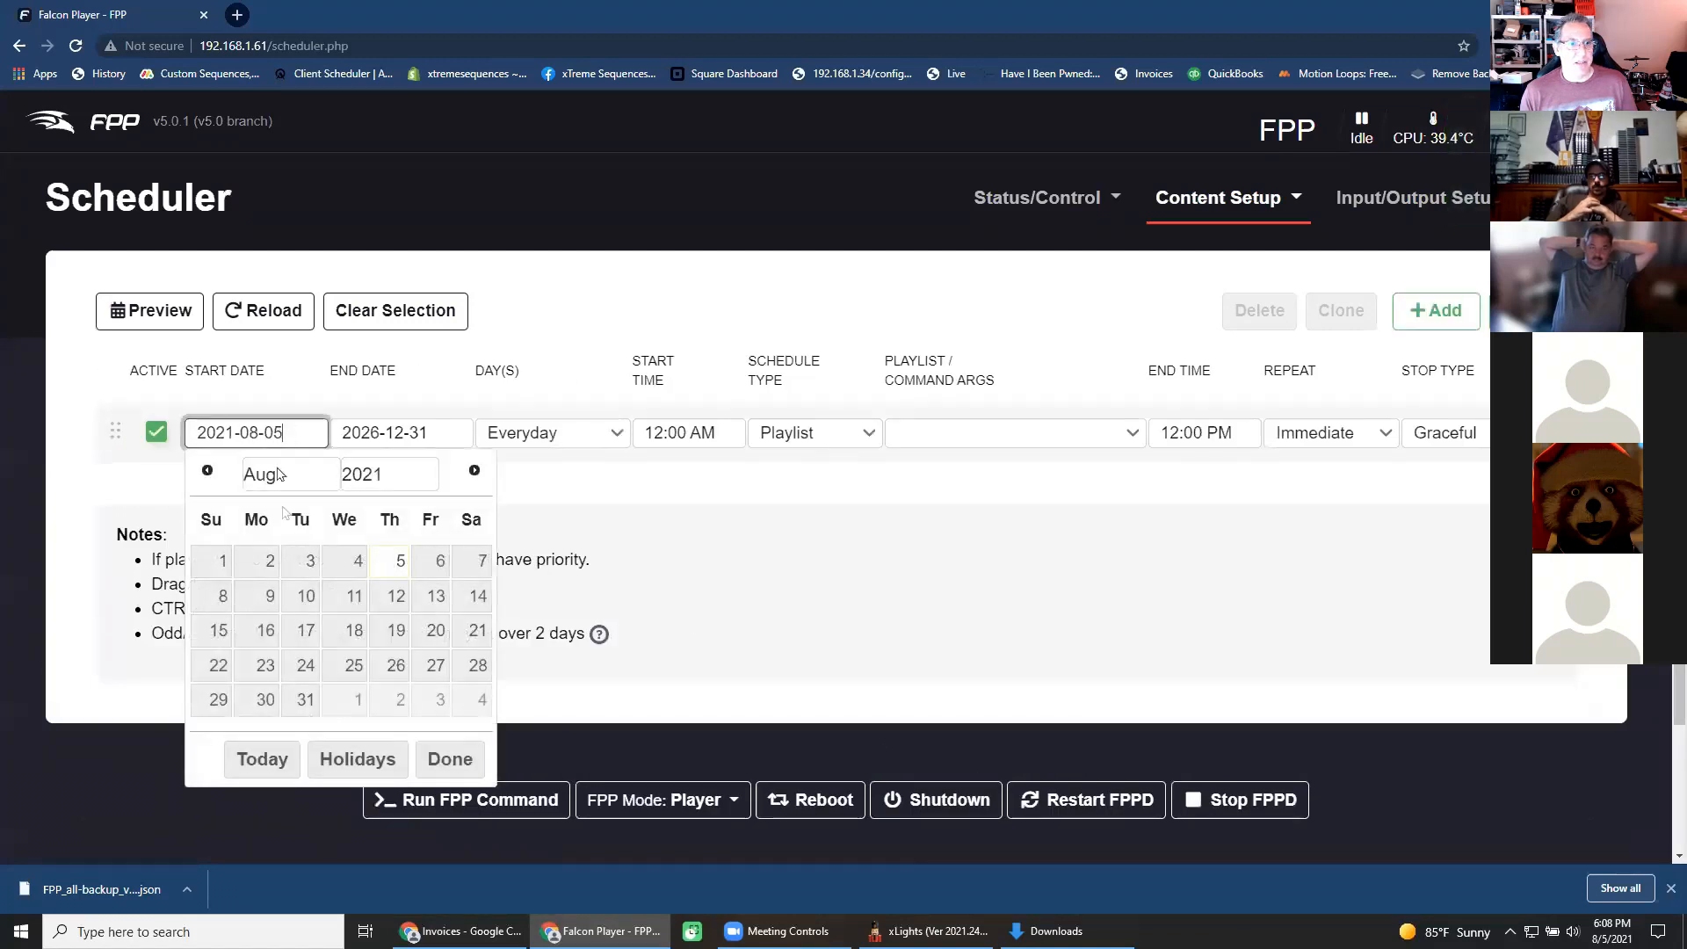
left_click(474, 471)
left_click(475, 471)
left_click(475, 471)
left_click(436, 666)
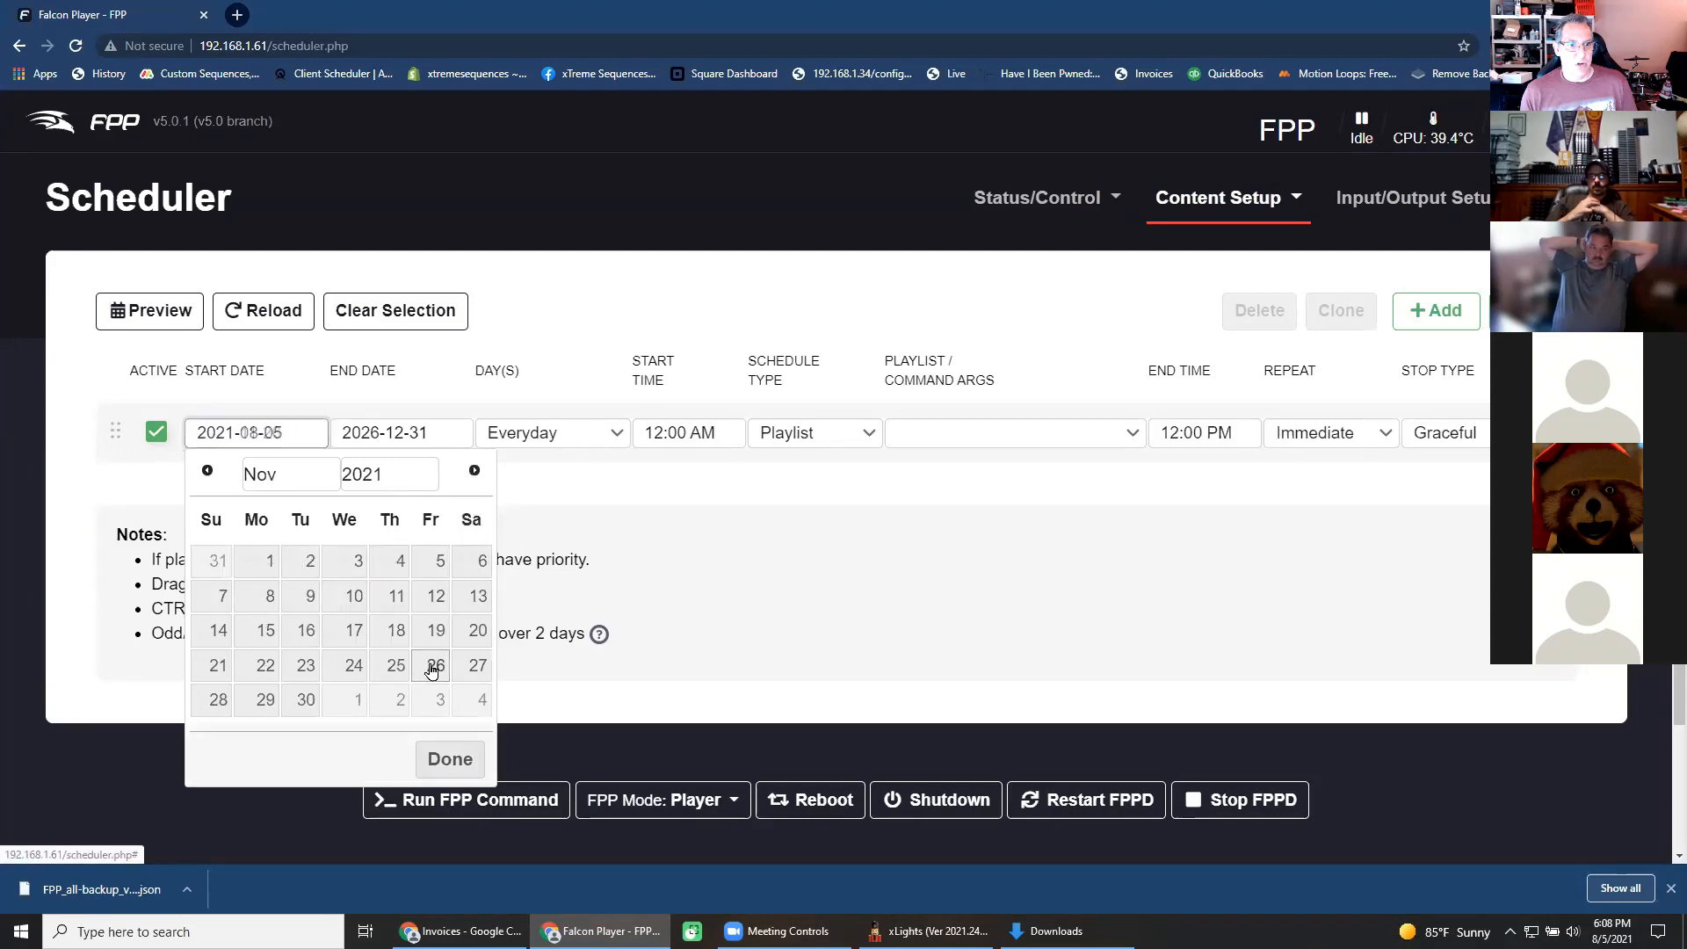
Set the schedule entry's start time to 06:30 AM.
left_click(725, 440)
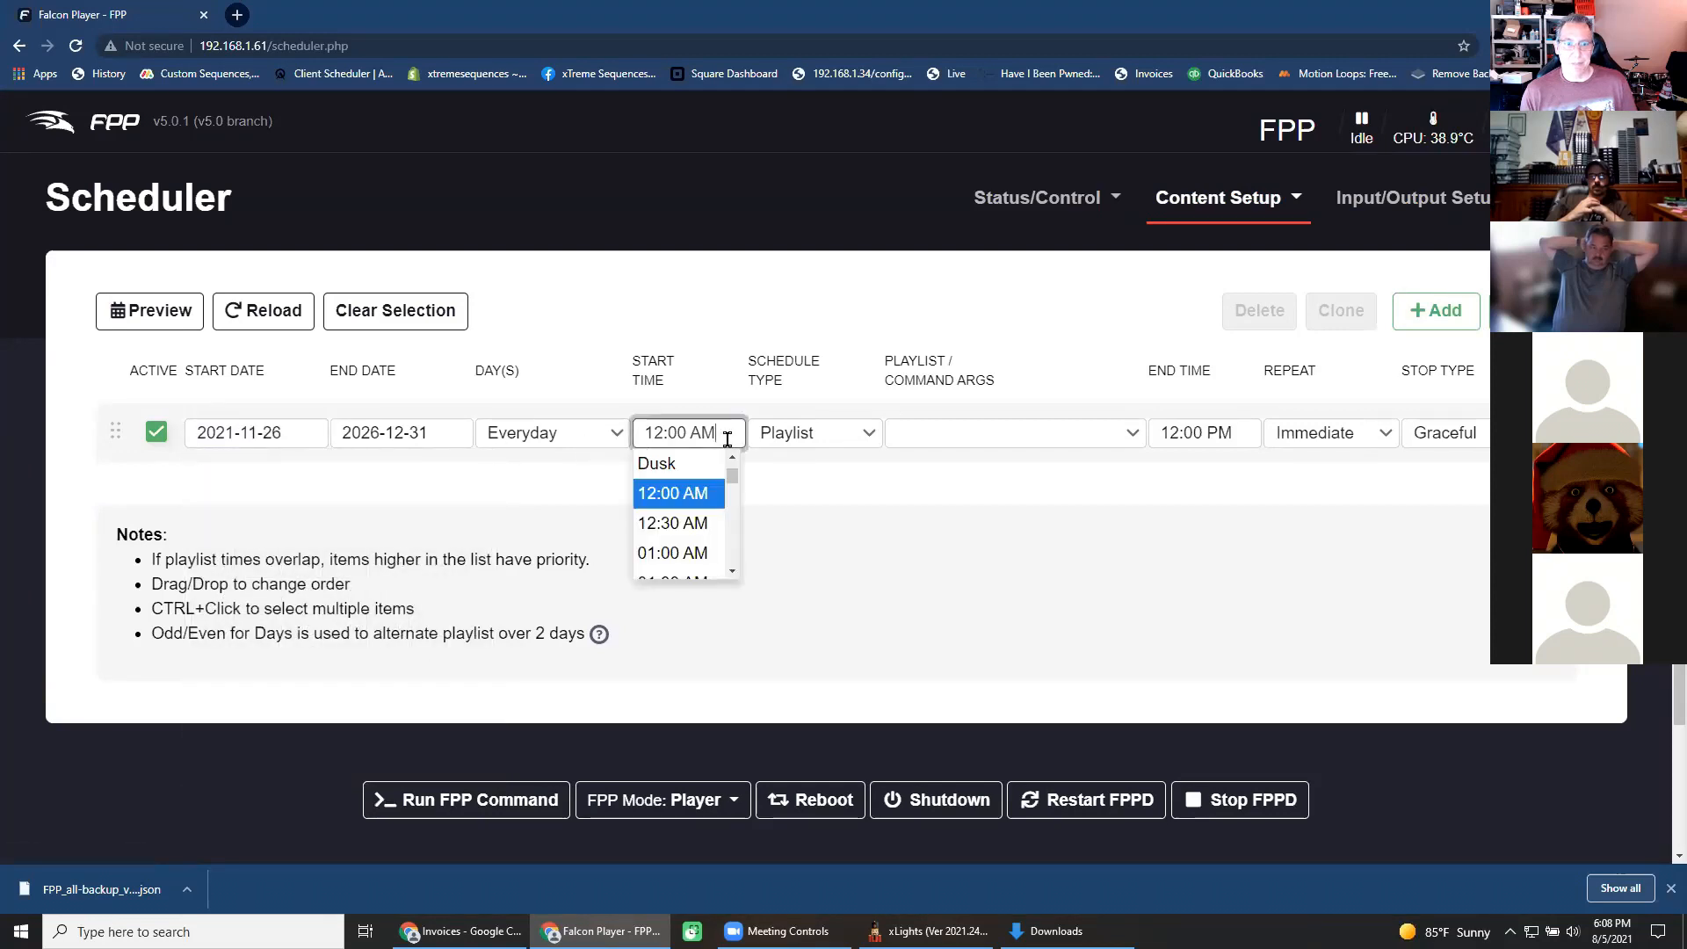
scroll(730, 540, "down", 8)
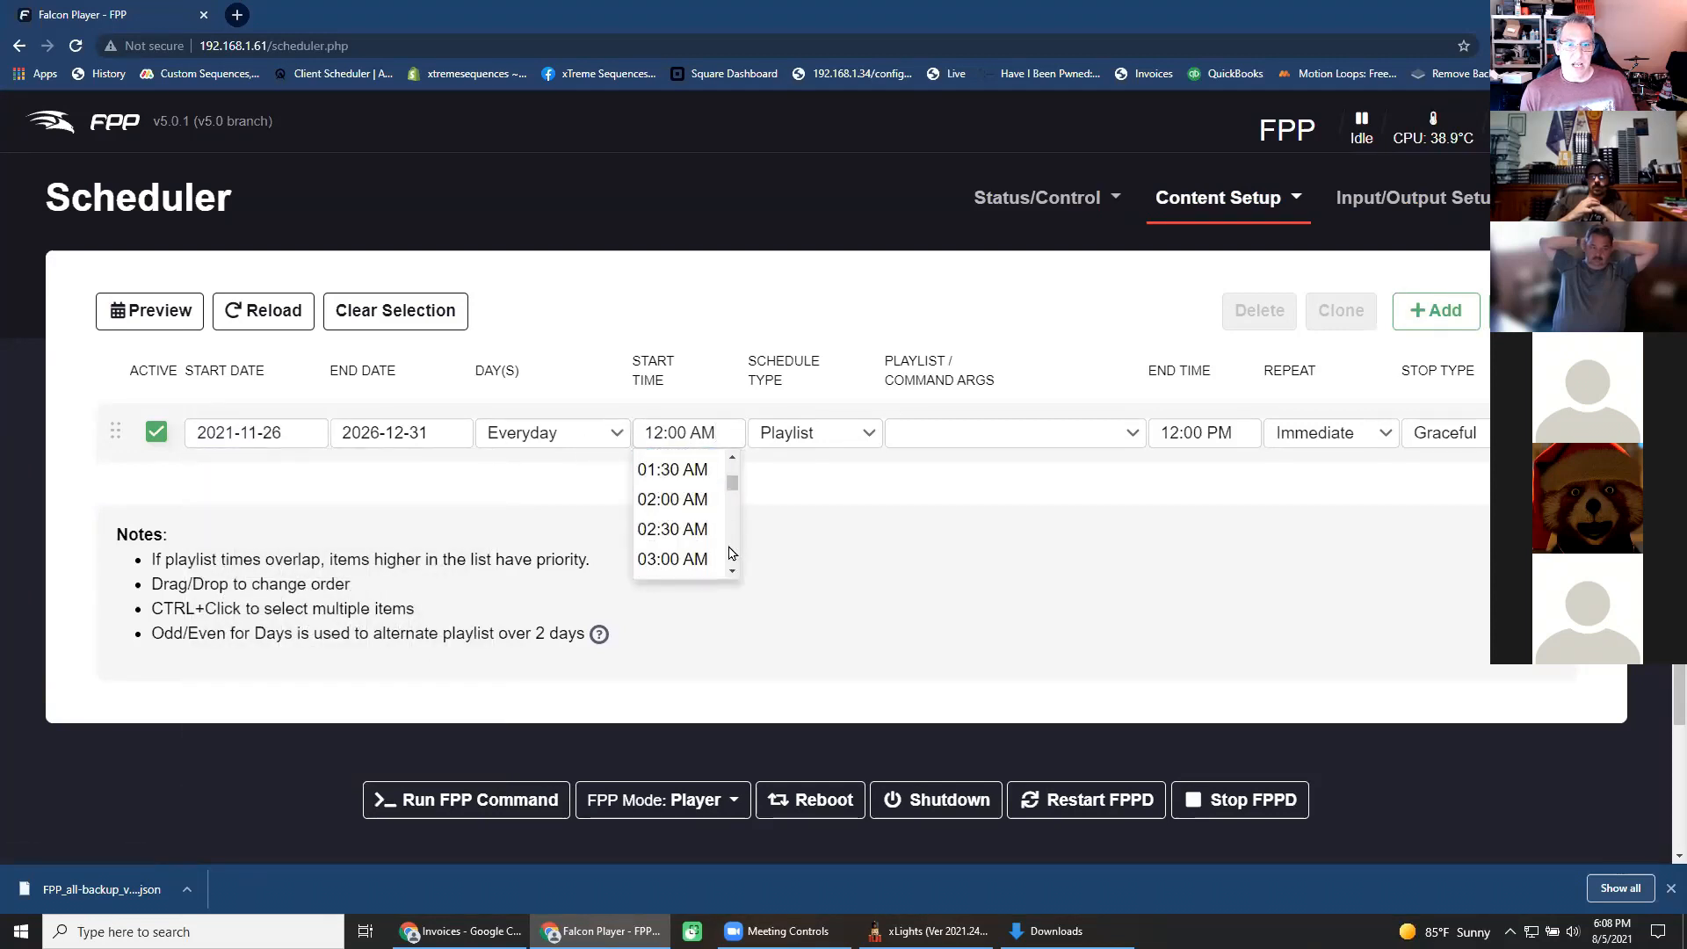
left_click(732, 459)
left_click(732, 458)
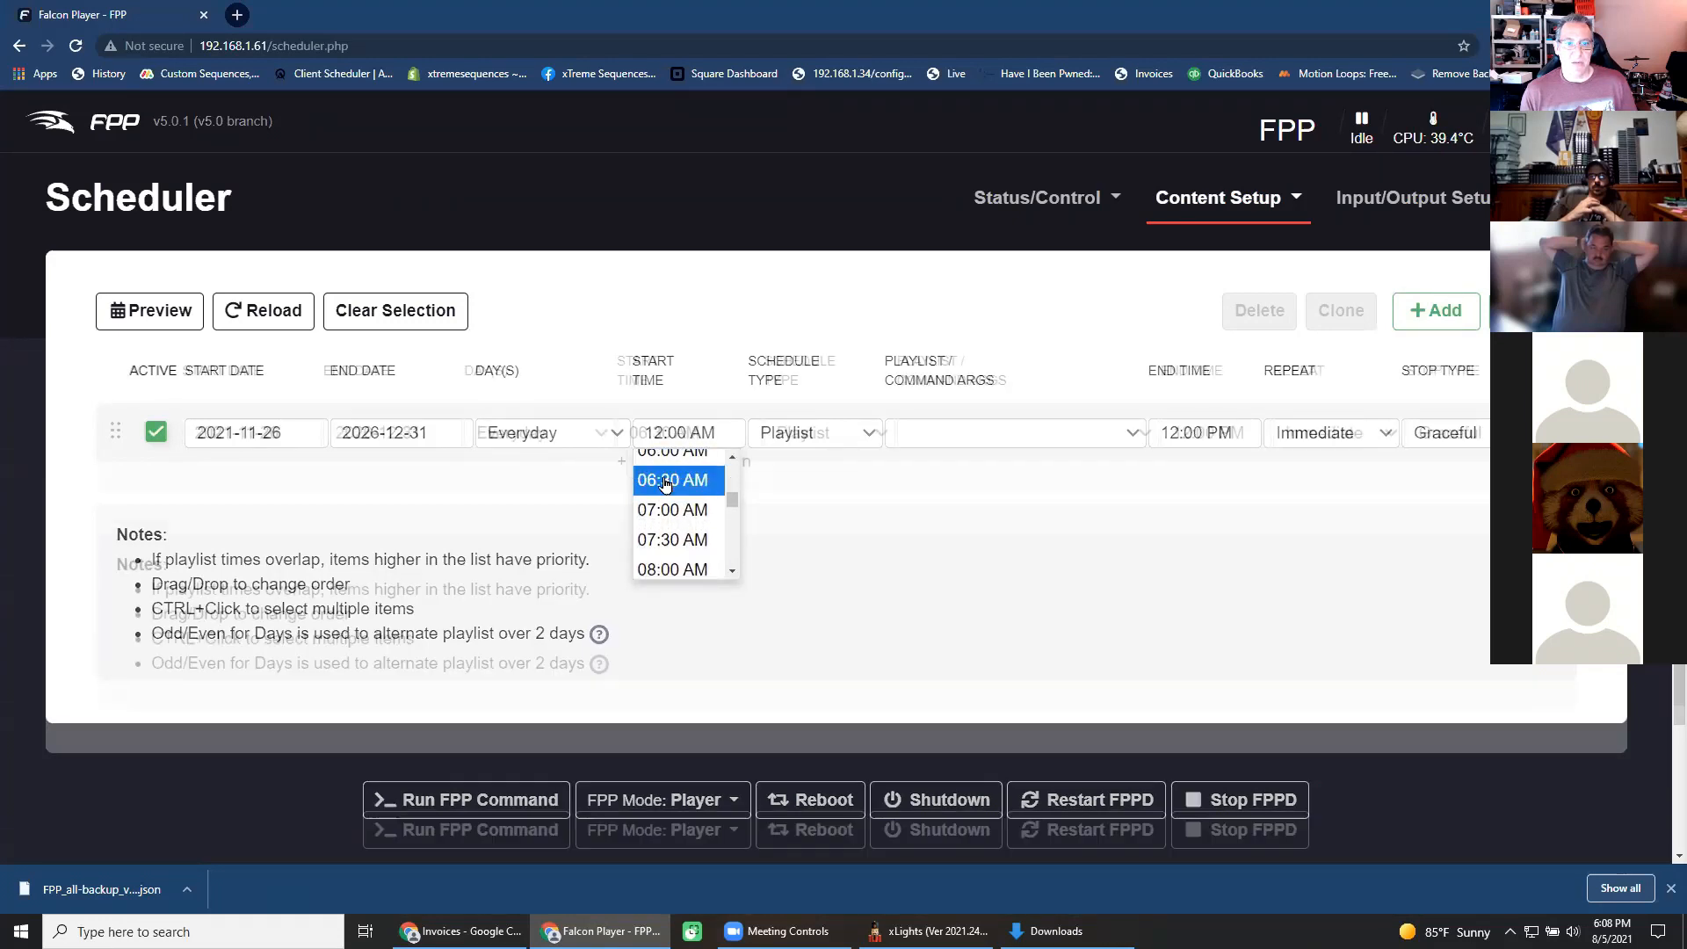
left_click(666, 481)
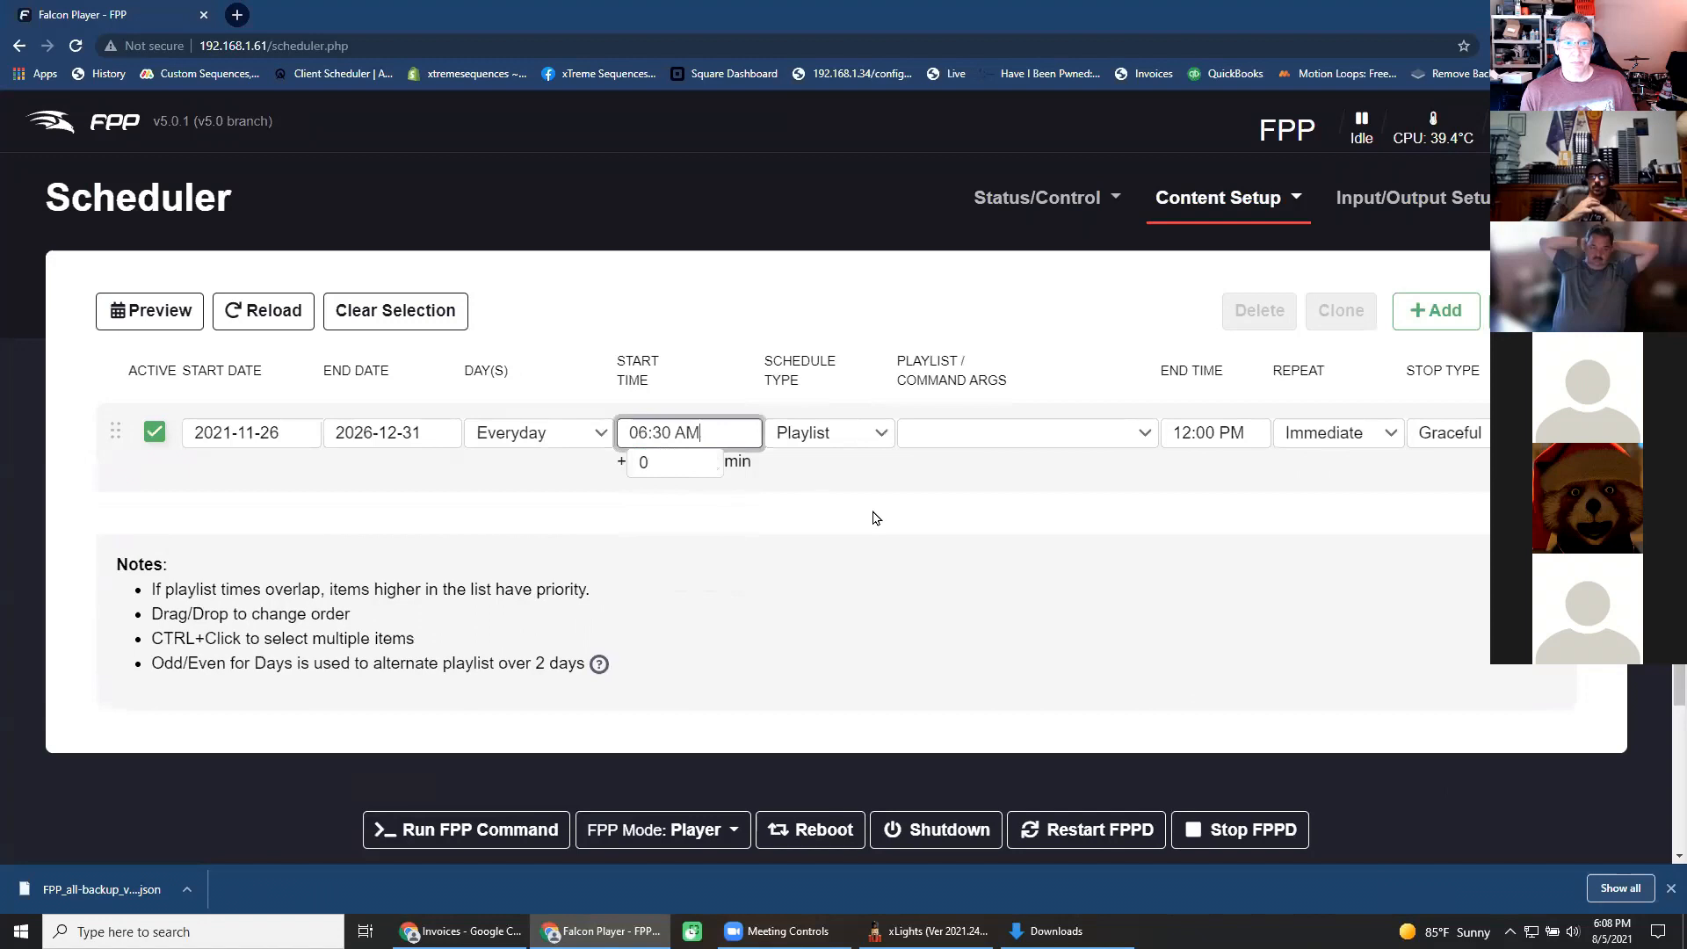
Set the entry's schedule type to Sequence with Tsunami 2021 and its end time to 10:00 PM.
left_click(876, 450)
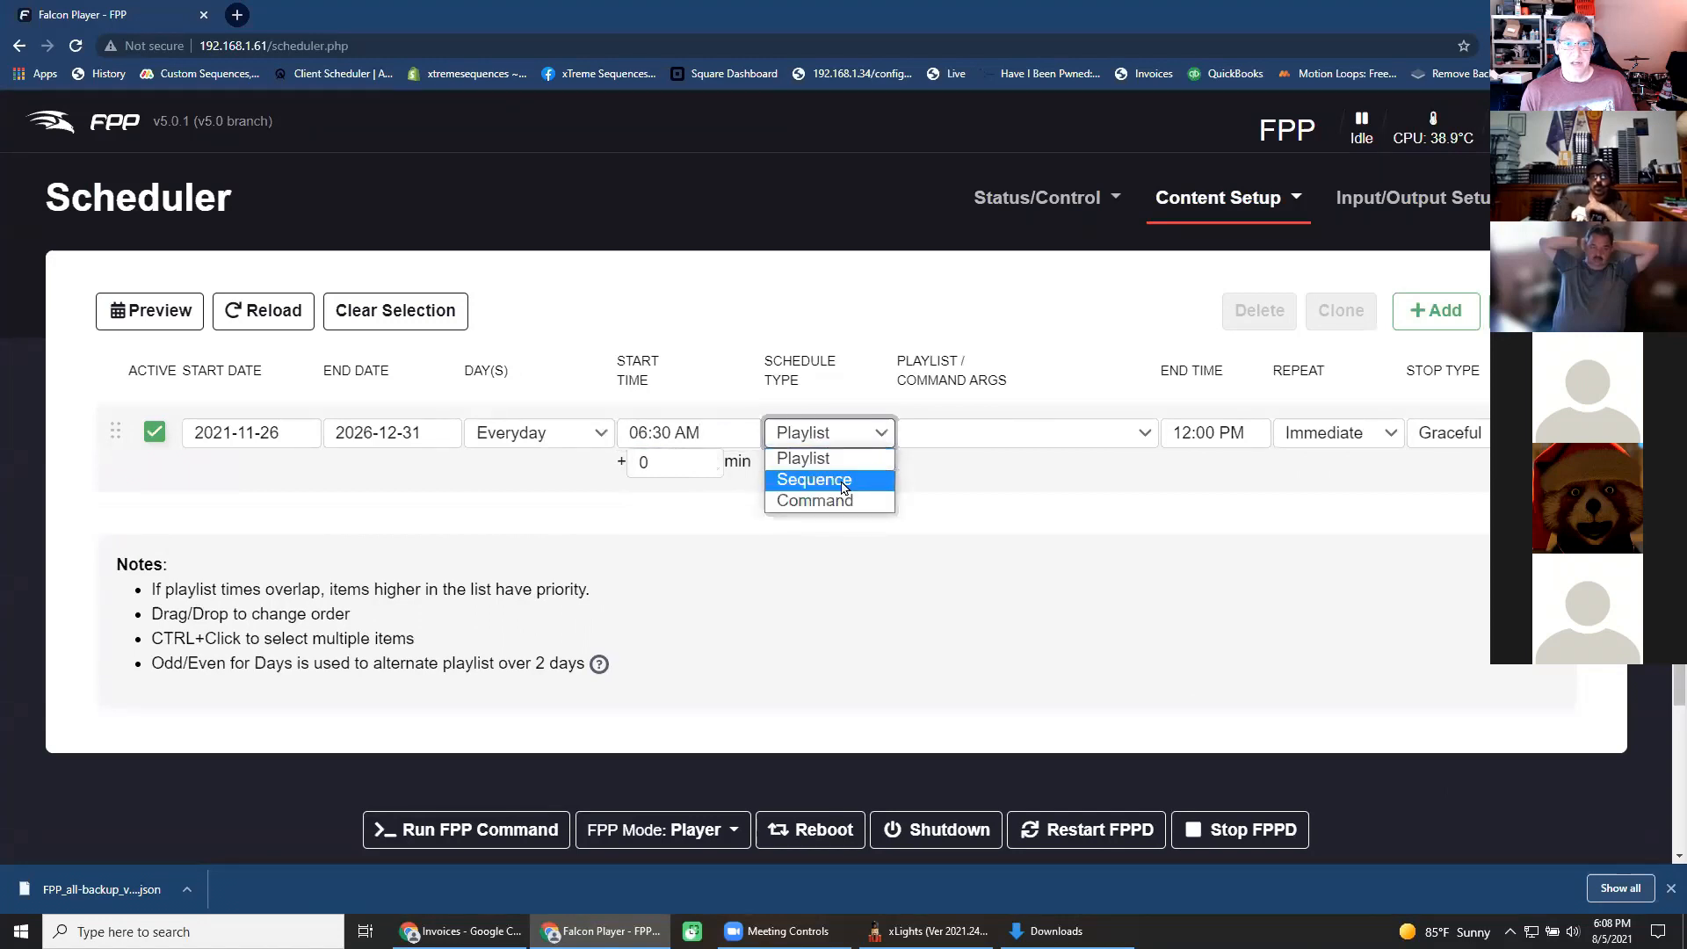
left_click(847, 484)
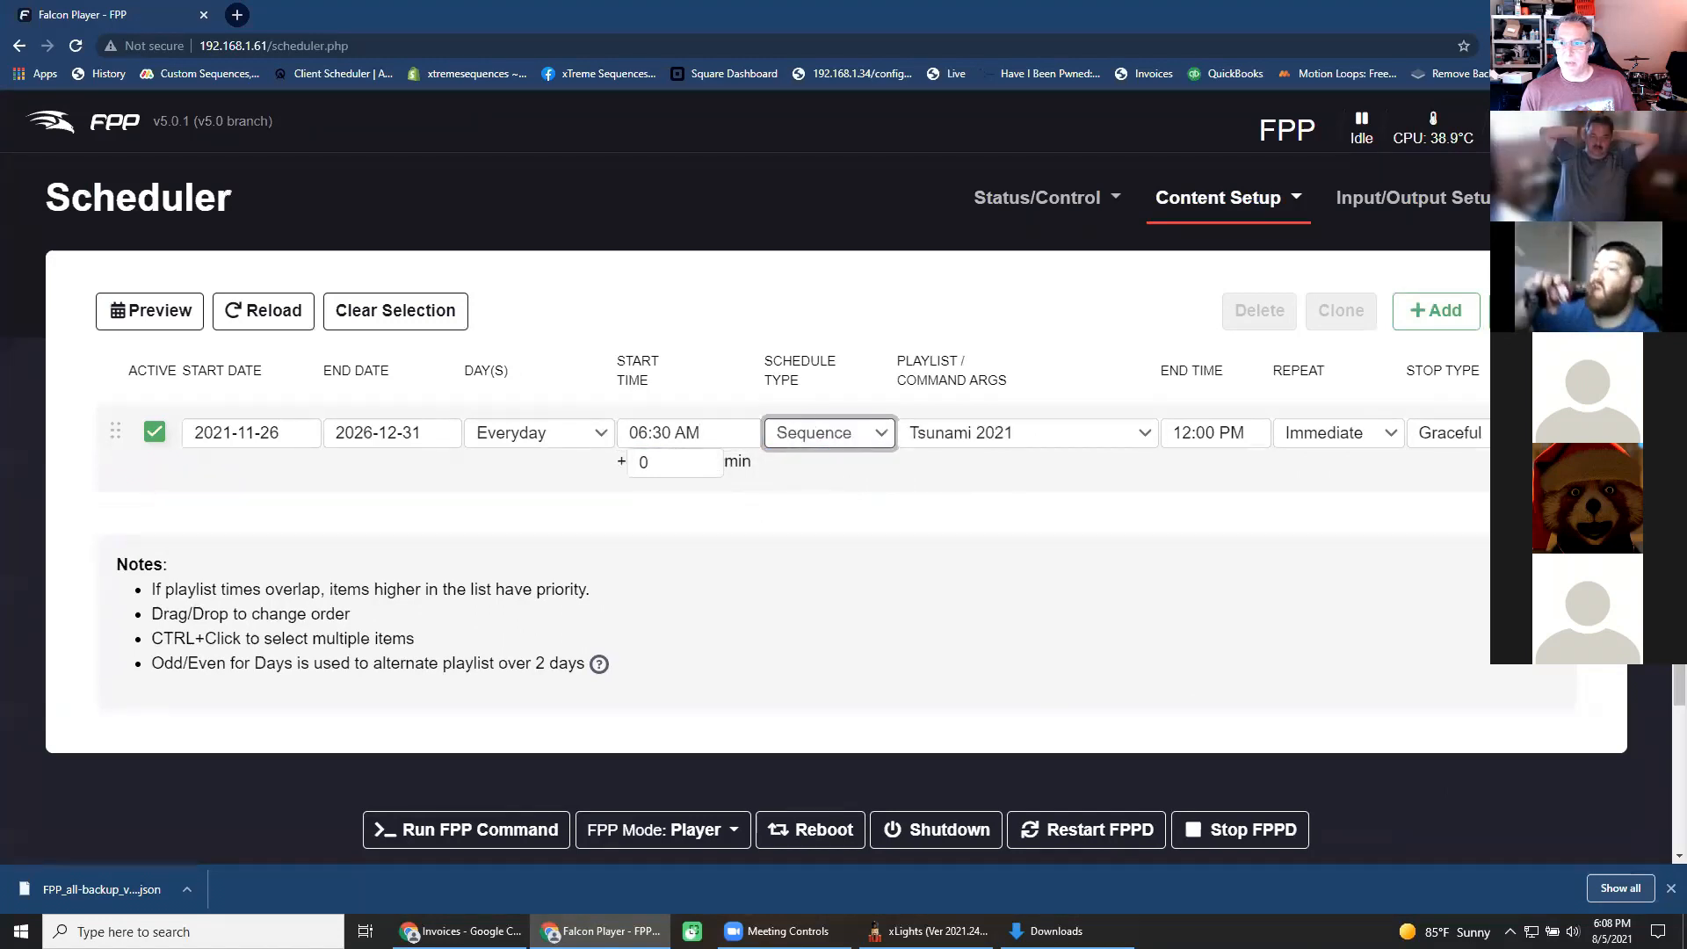
left_click(1243, 434)
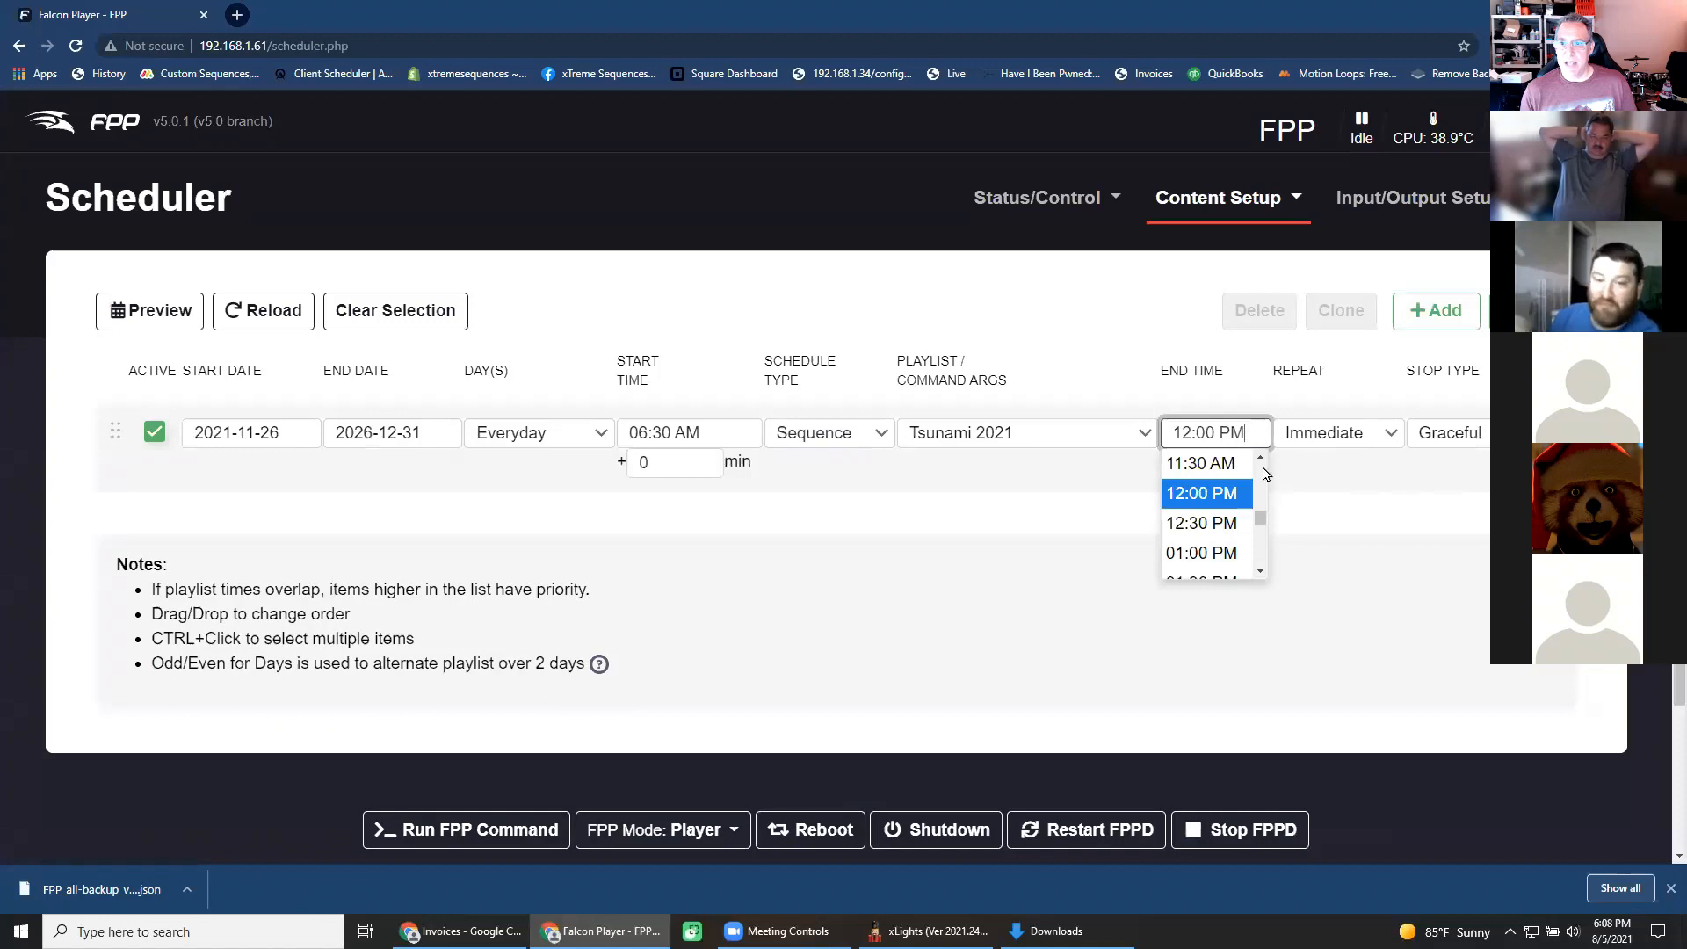
left_click(1201, 553)
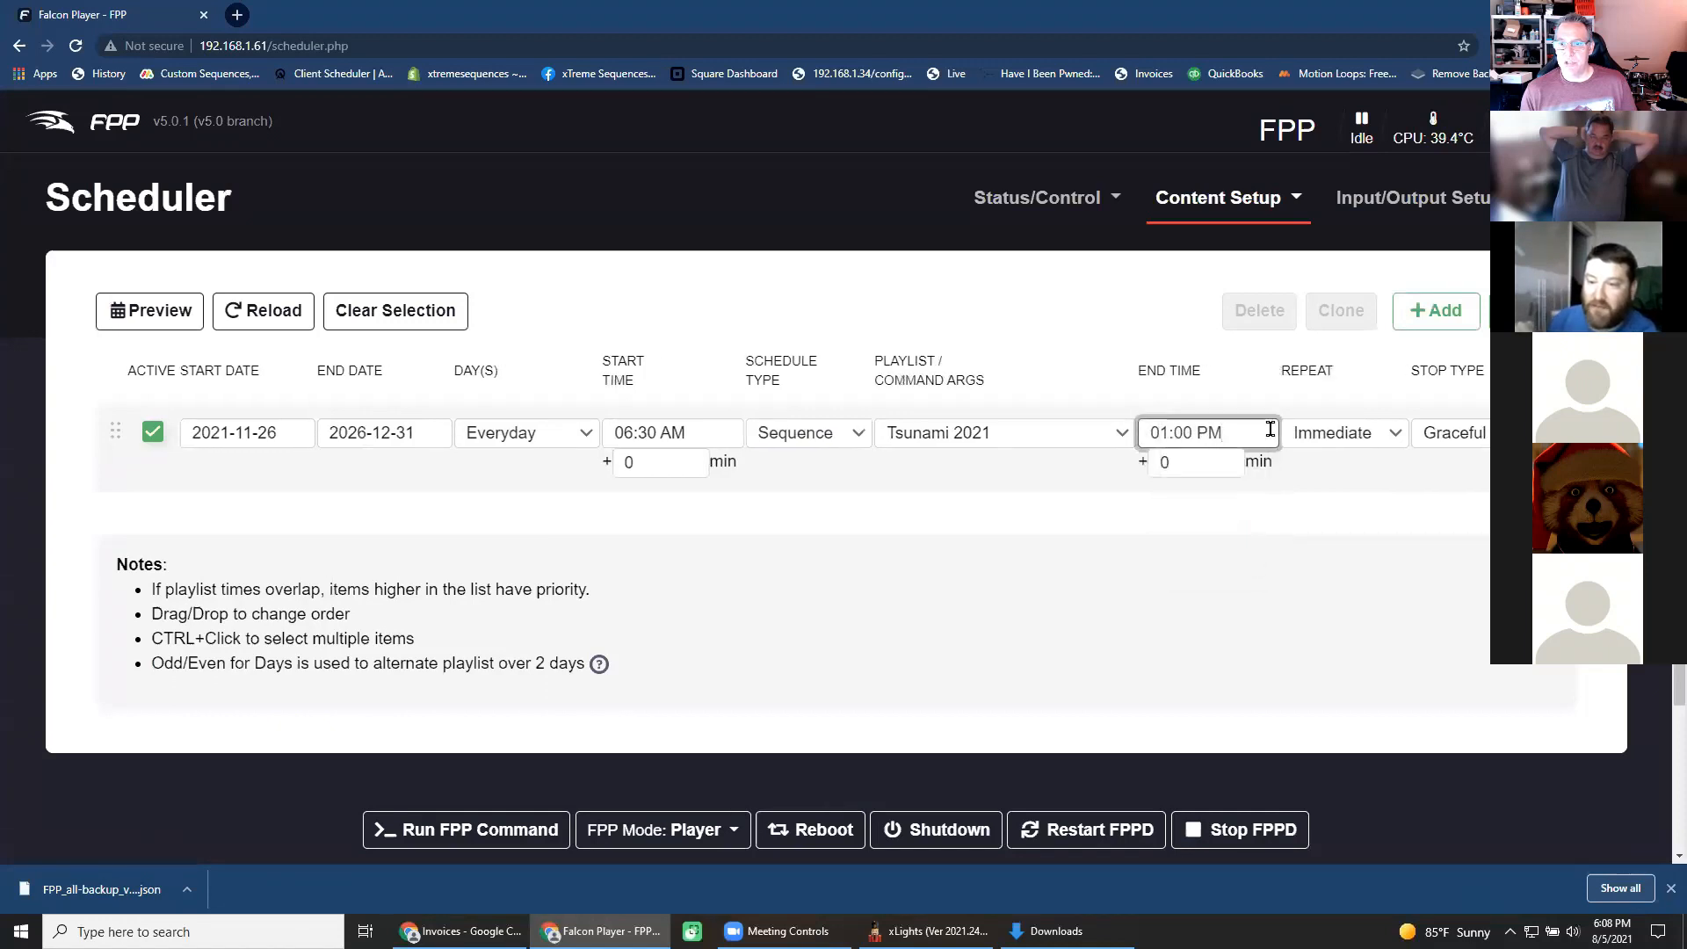
scroll(1245, 560, "down", 3)
scroll(1243, 563, "down", 3)
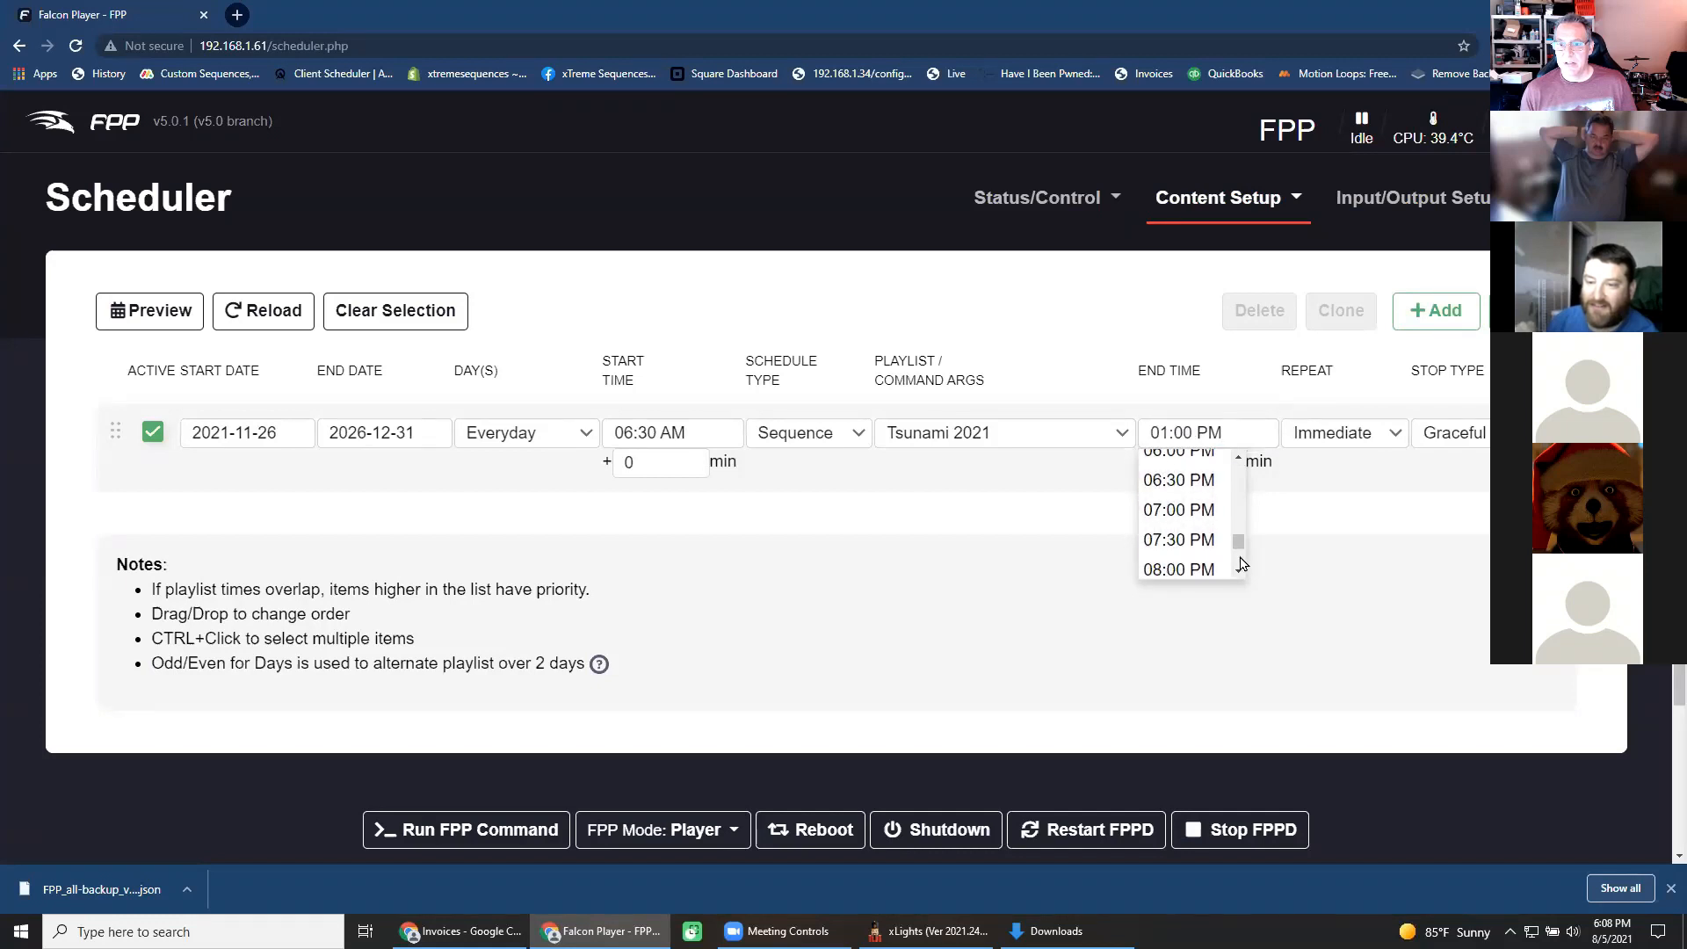
left_click(1182, 567)
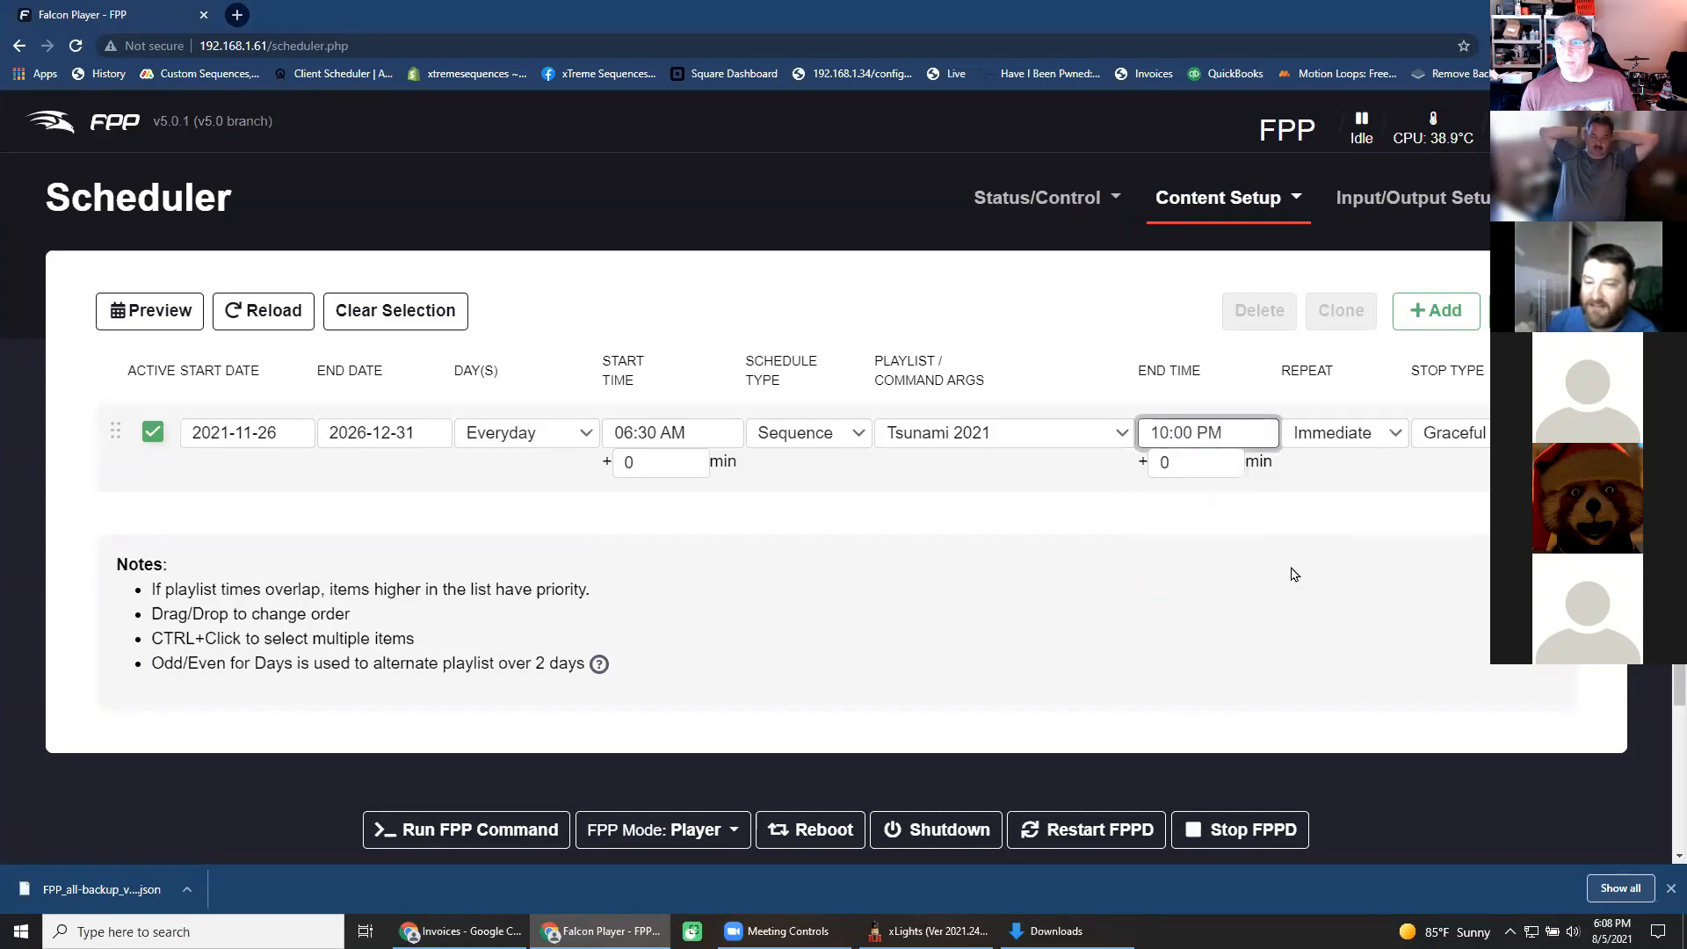
left_click(1294, 574)
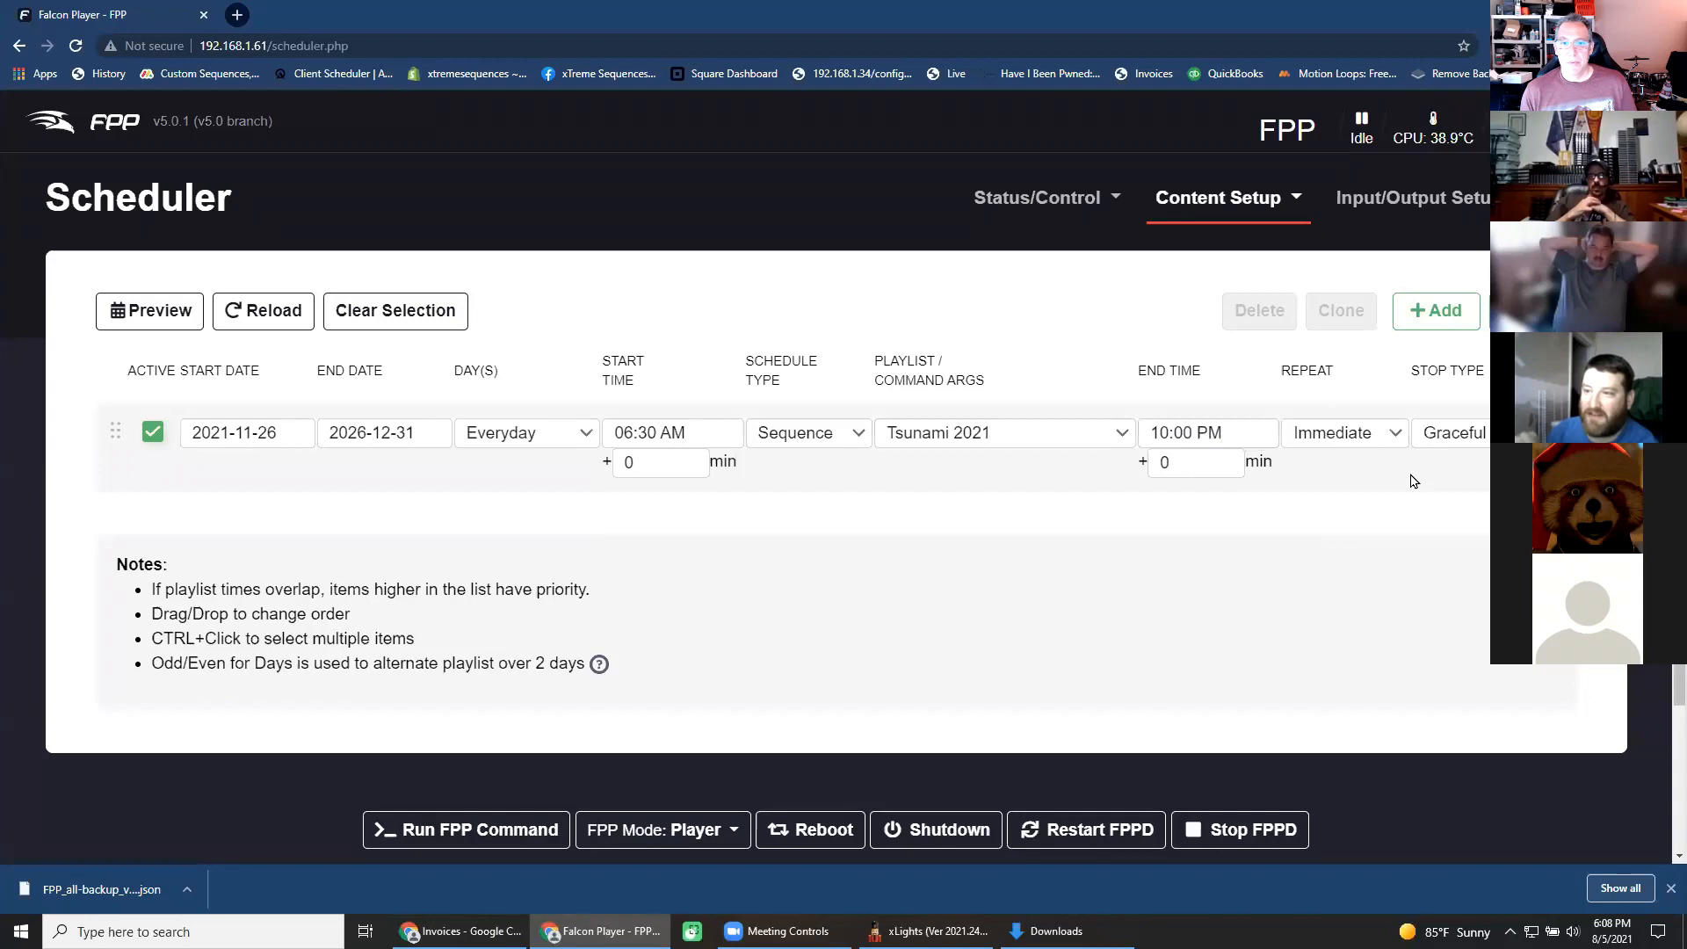
Change the schedule entry's start time to 06:30 PM.
left_click(714, 437)
scroll(706, 562, "down", 4)
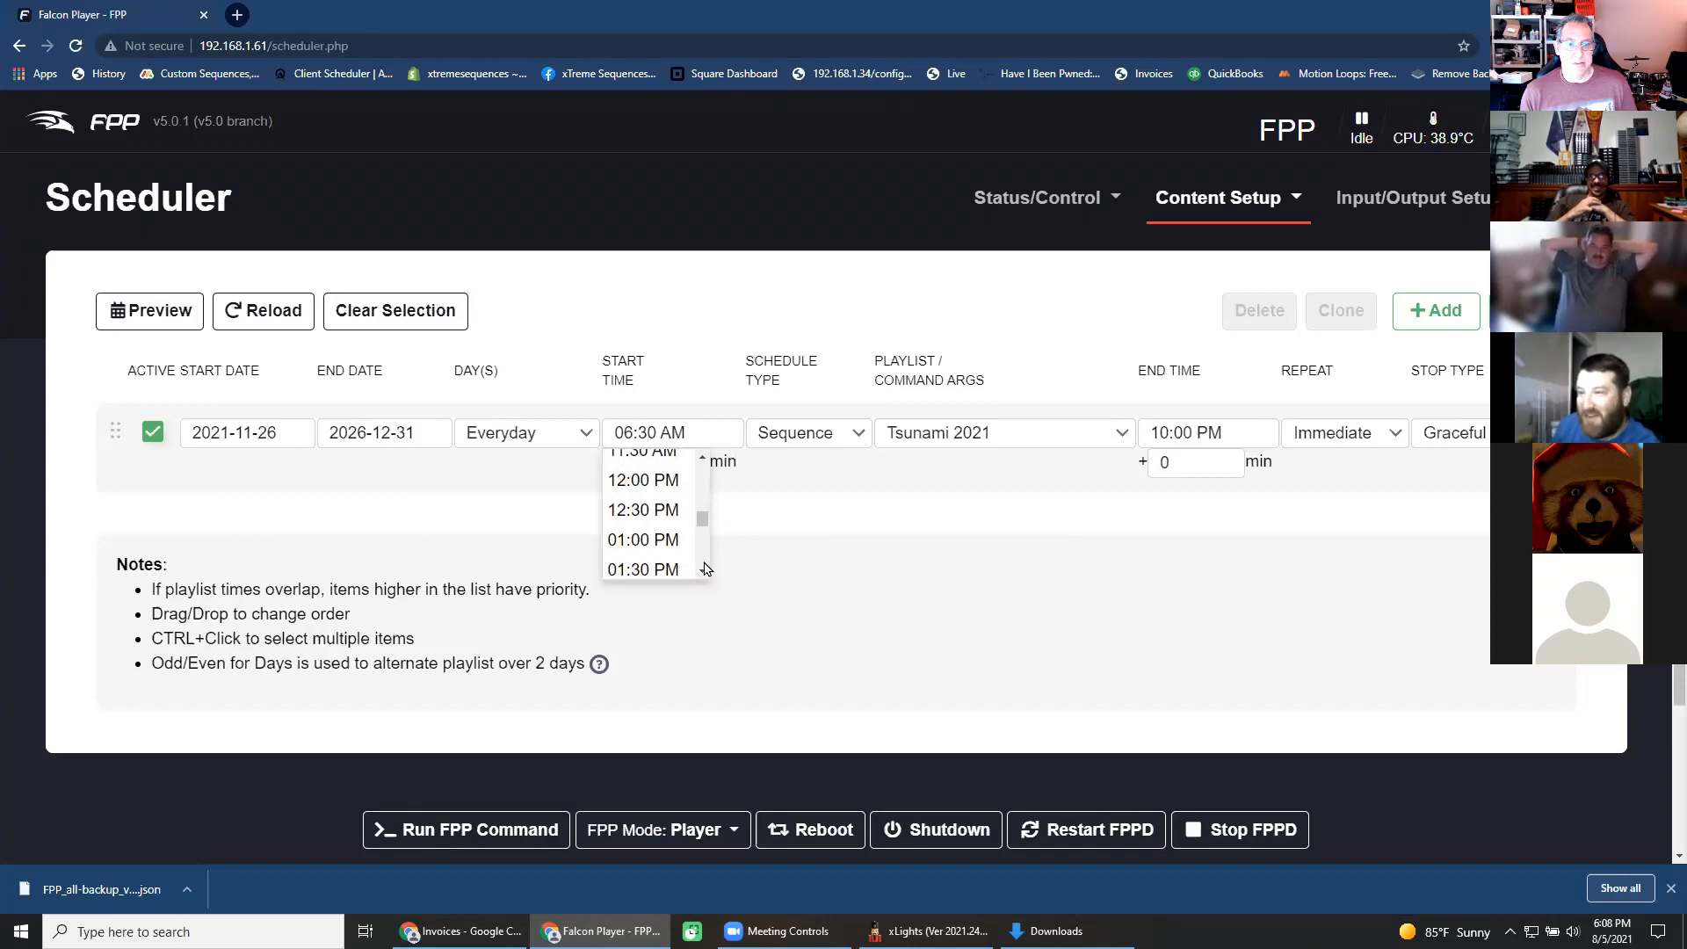
scroll(706, 569, "down", 6)
left_click(649, 529)
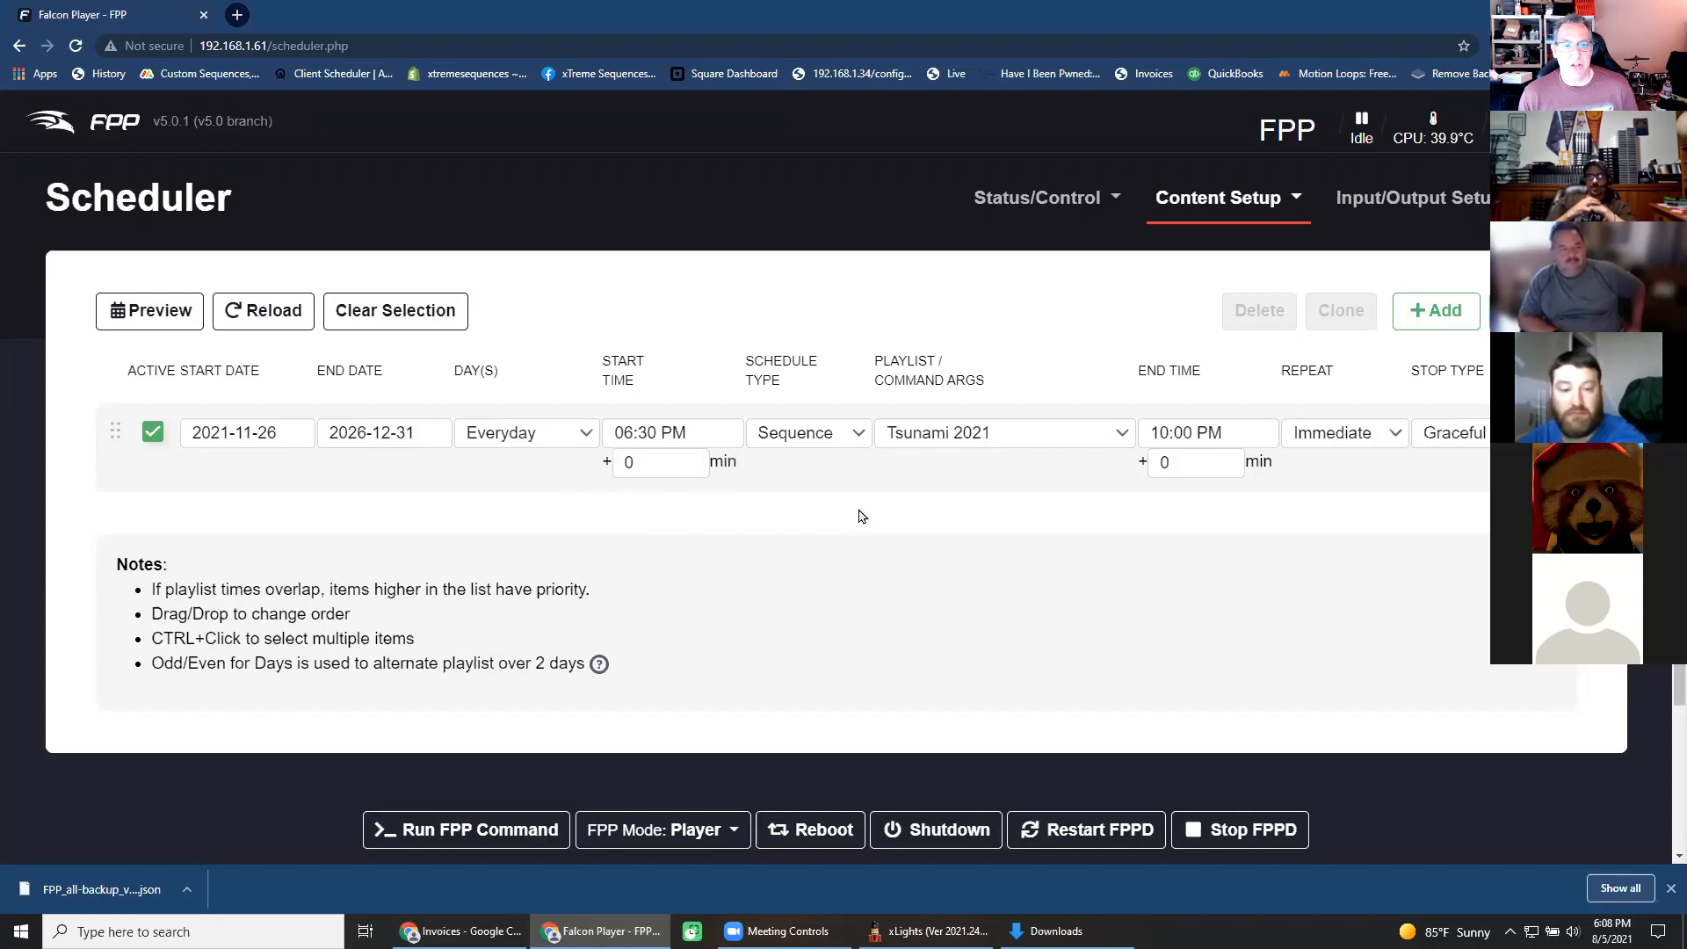
Try a 3-minute offset on the entry's start time and clear it.
left_click_drag(534, 475, 519, 476)
type("3")
left_click(924, 510)
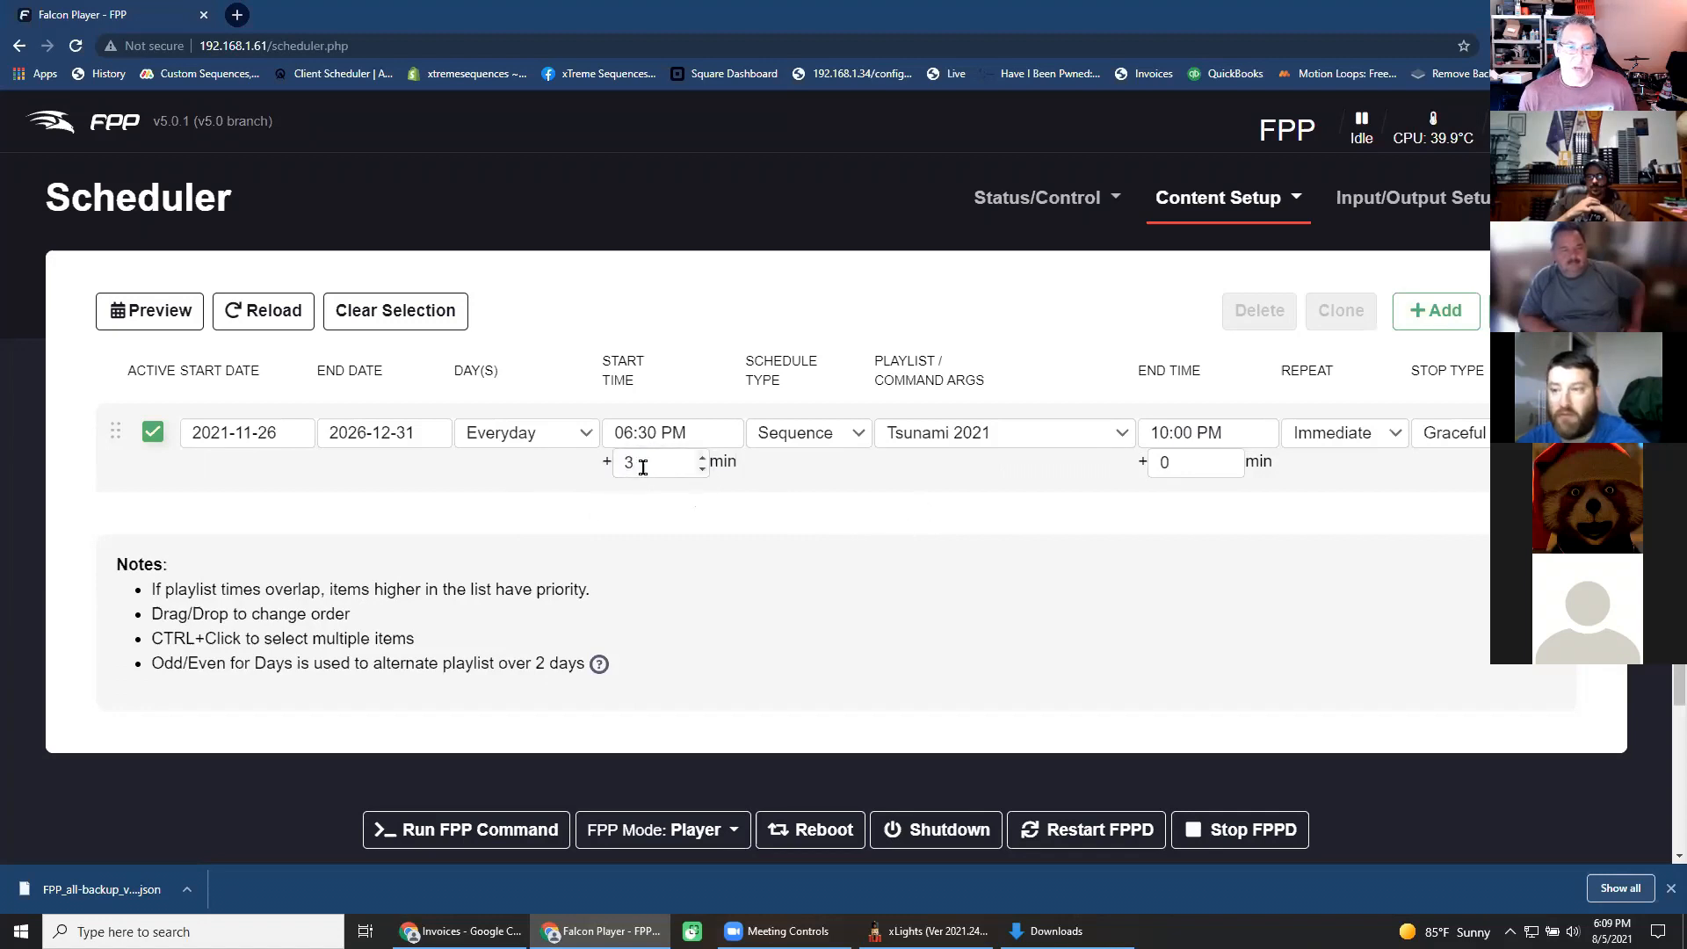
left_click_drag(634, 466, 546, 478)
key("BackSpace")
left_click(1362, 489)
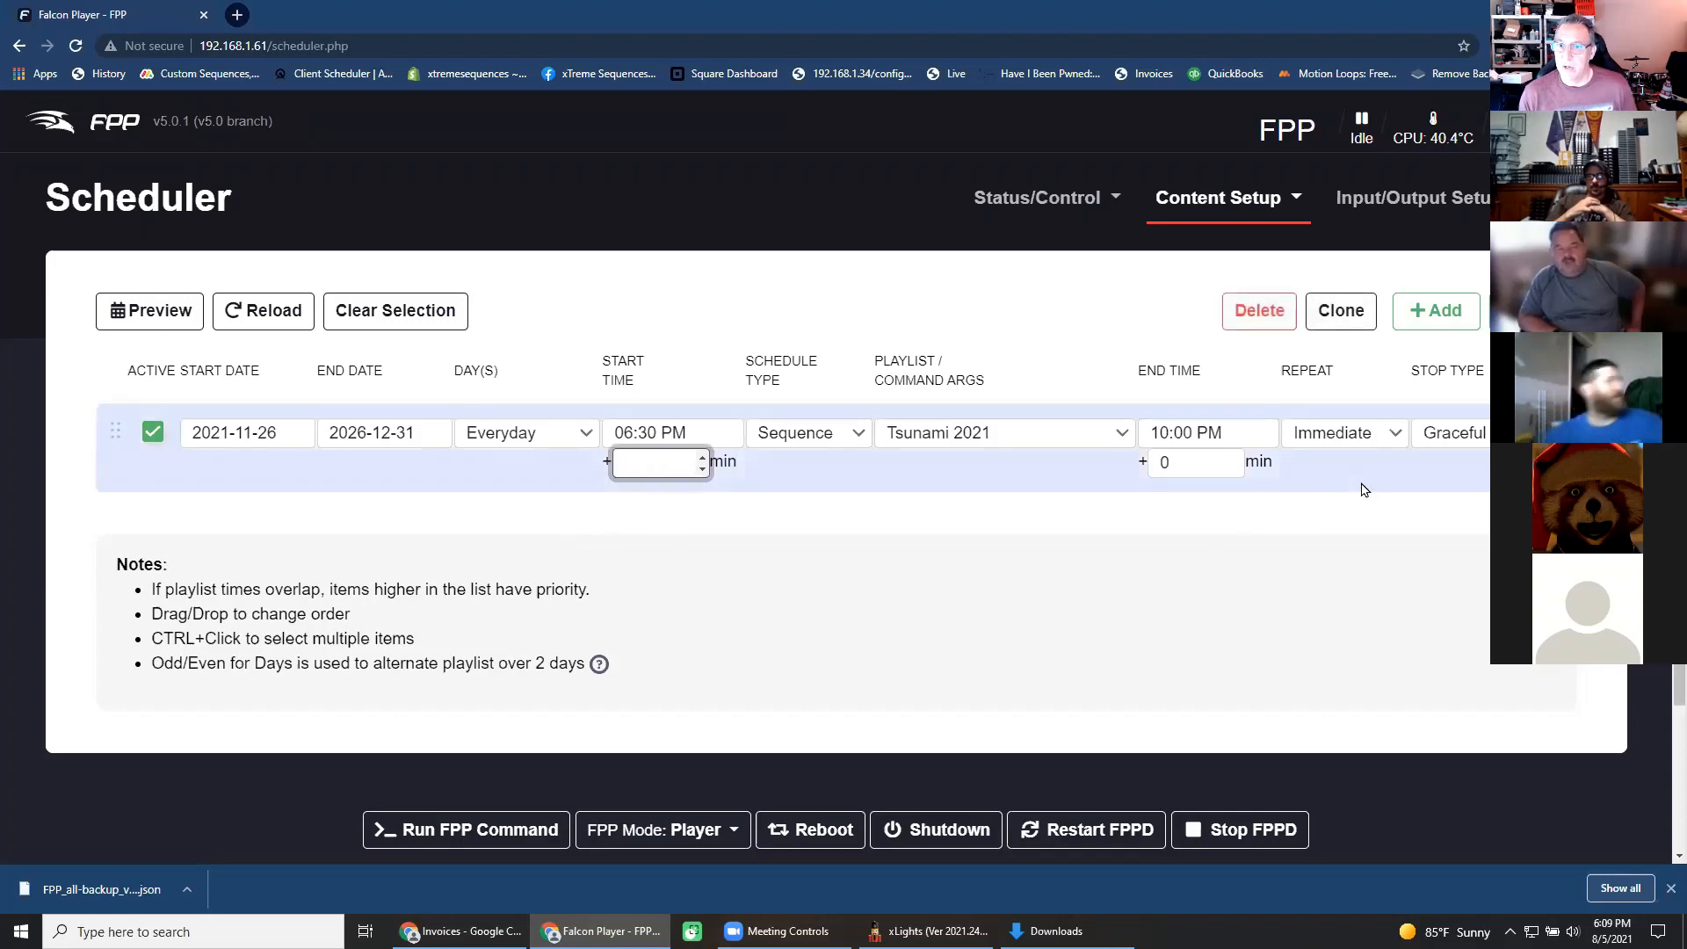
Look over the Repeat choices and try the Stop Type choices, including Hard Stop, ending on the first Graceful option.
left_click(1397, 433)
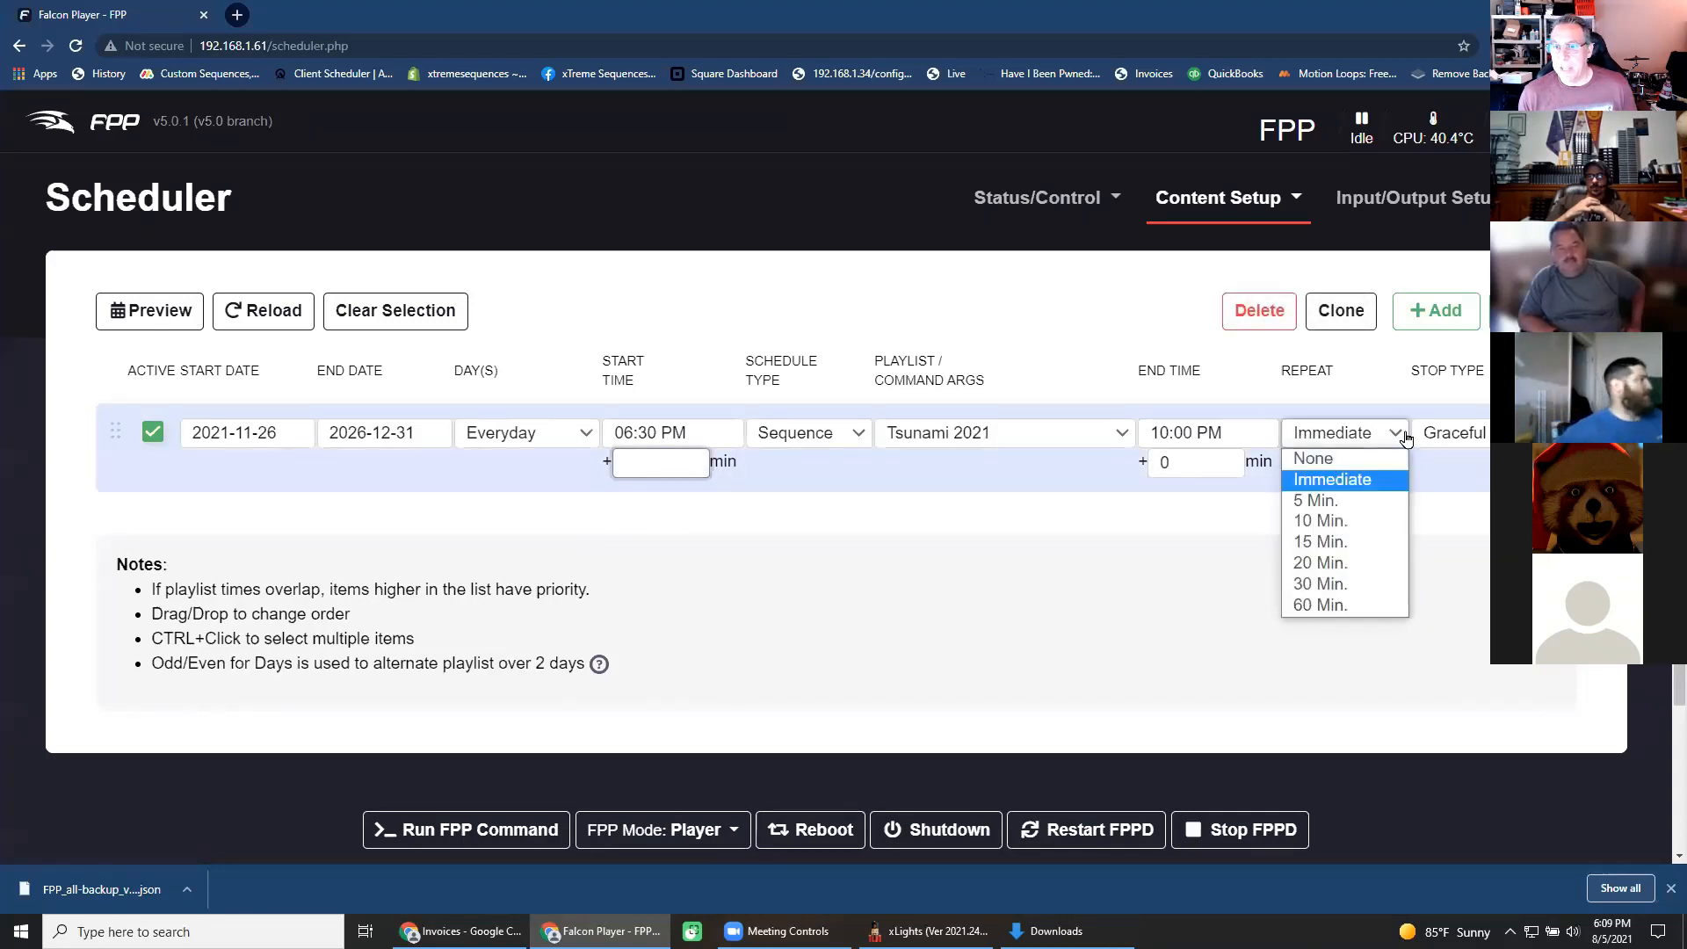
left_click(1476, 483)
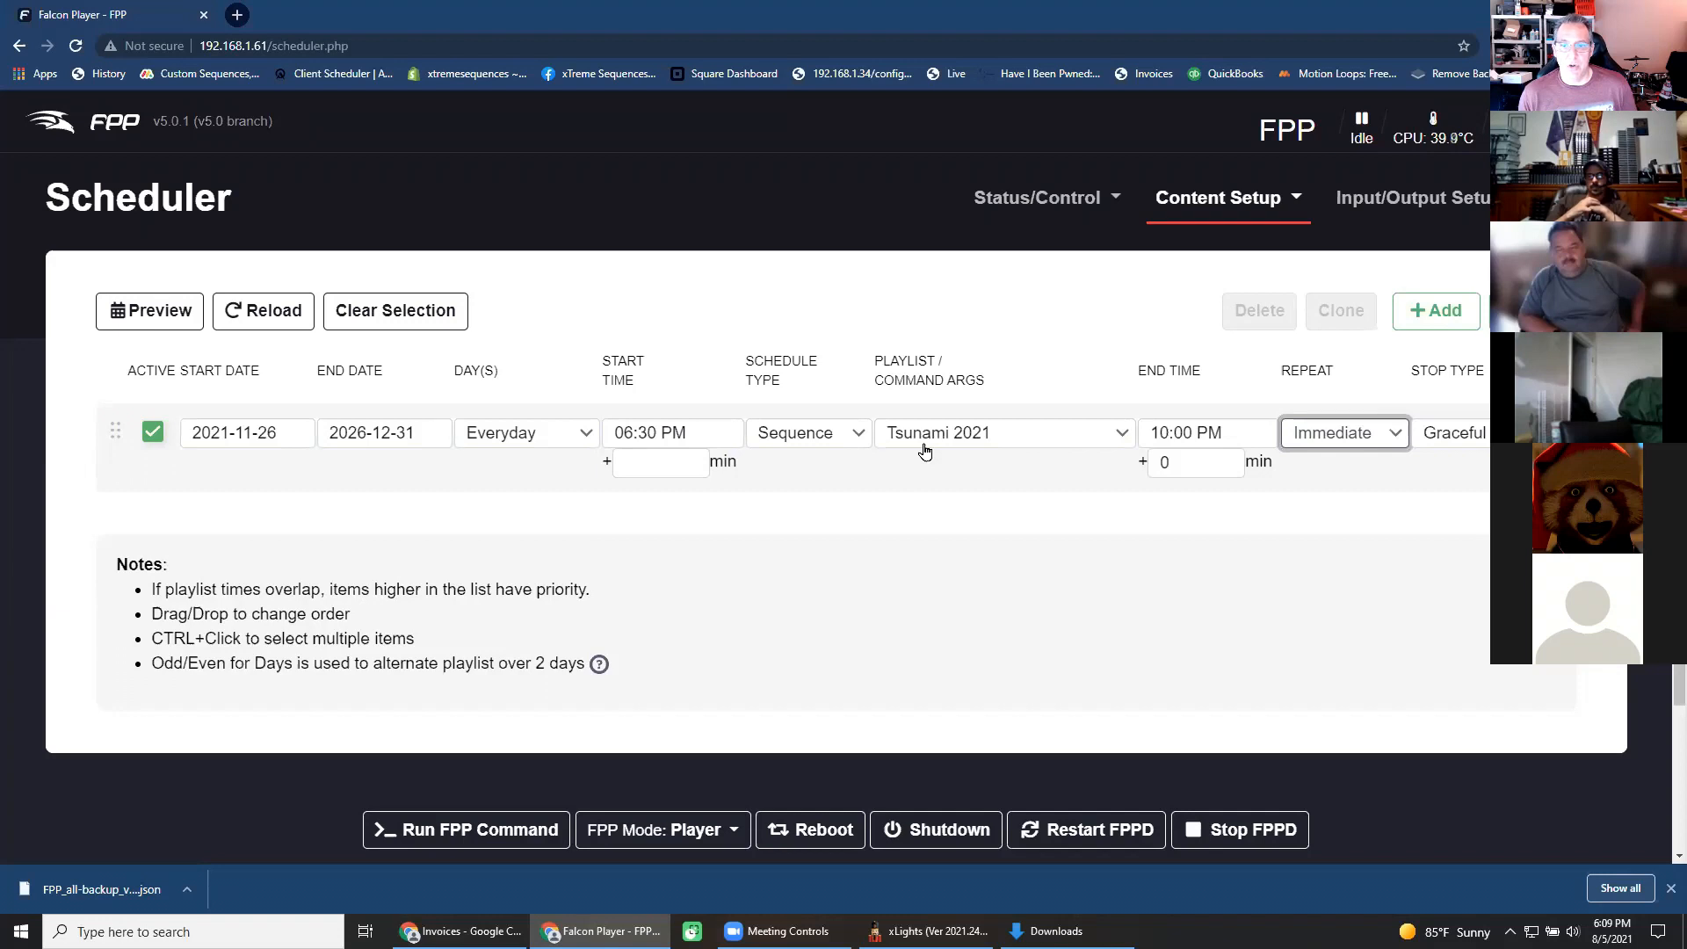
left_click(1454, 434)
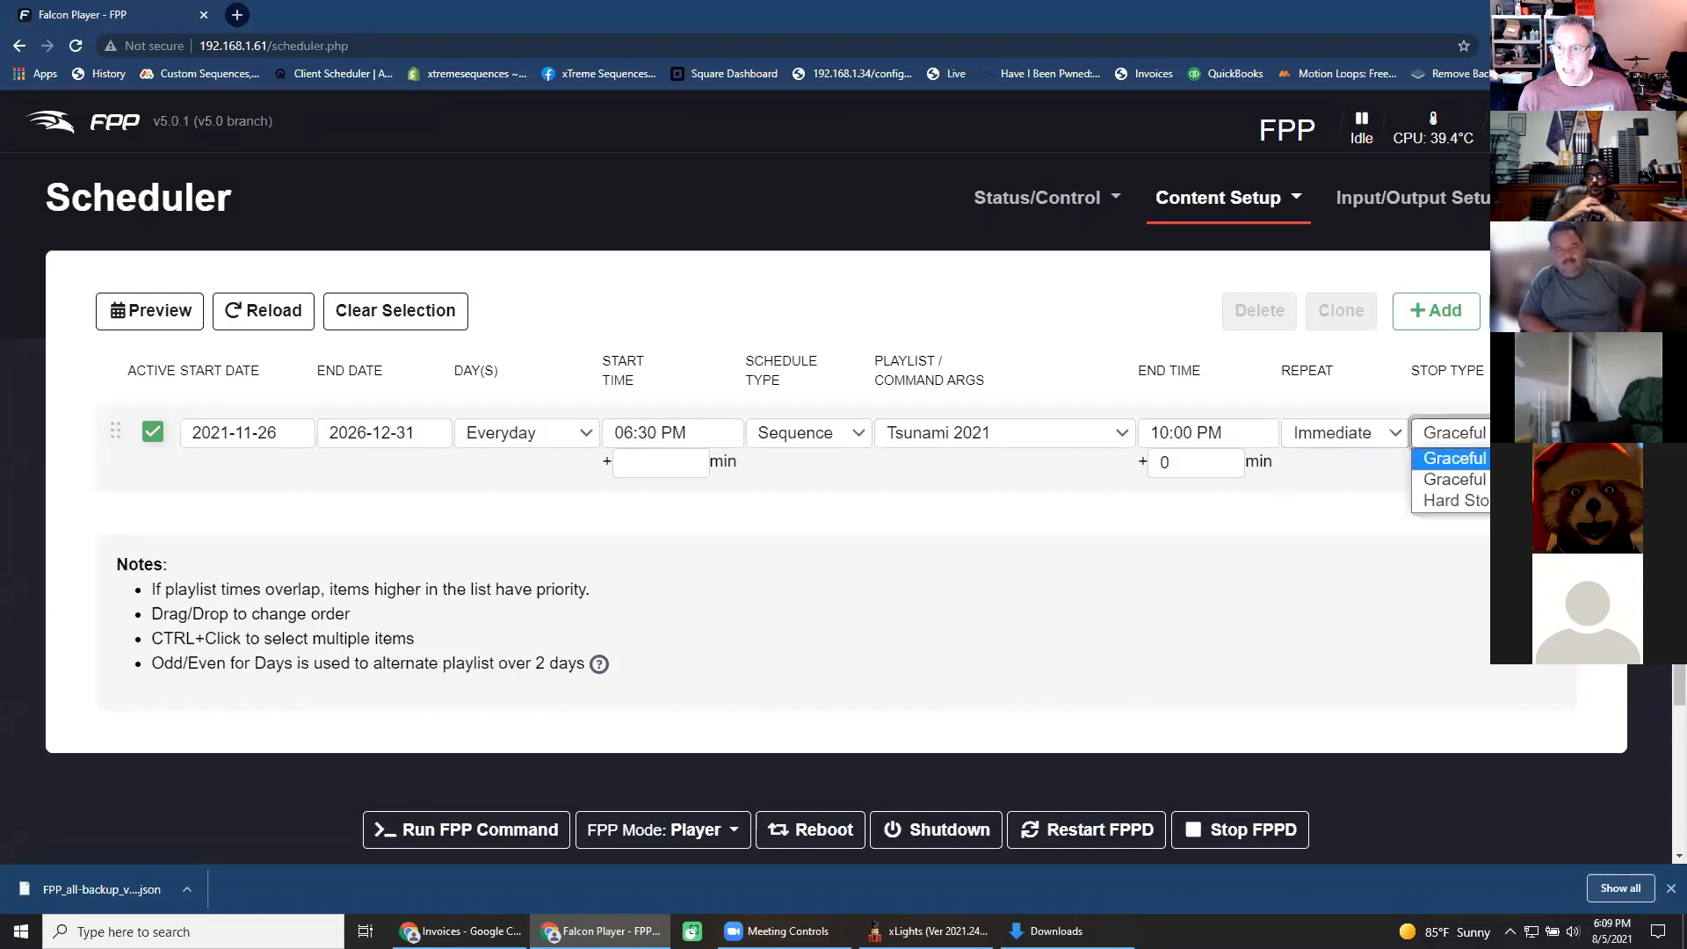
left_click(1457, 500)
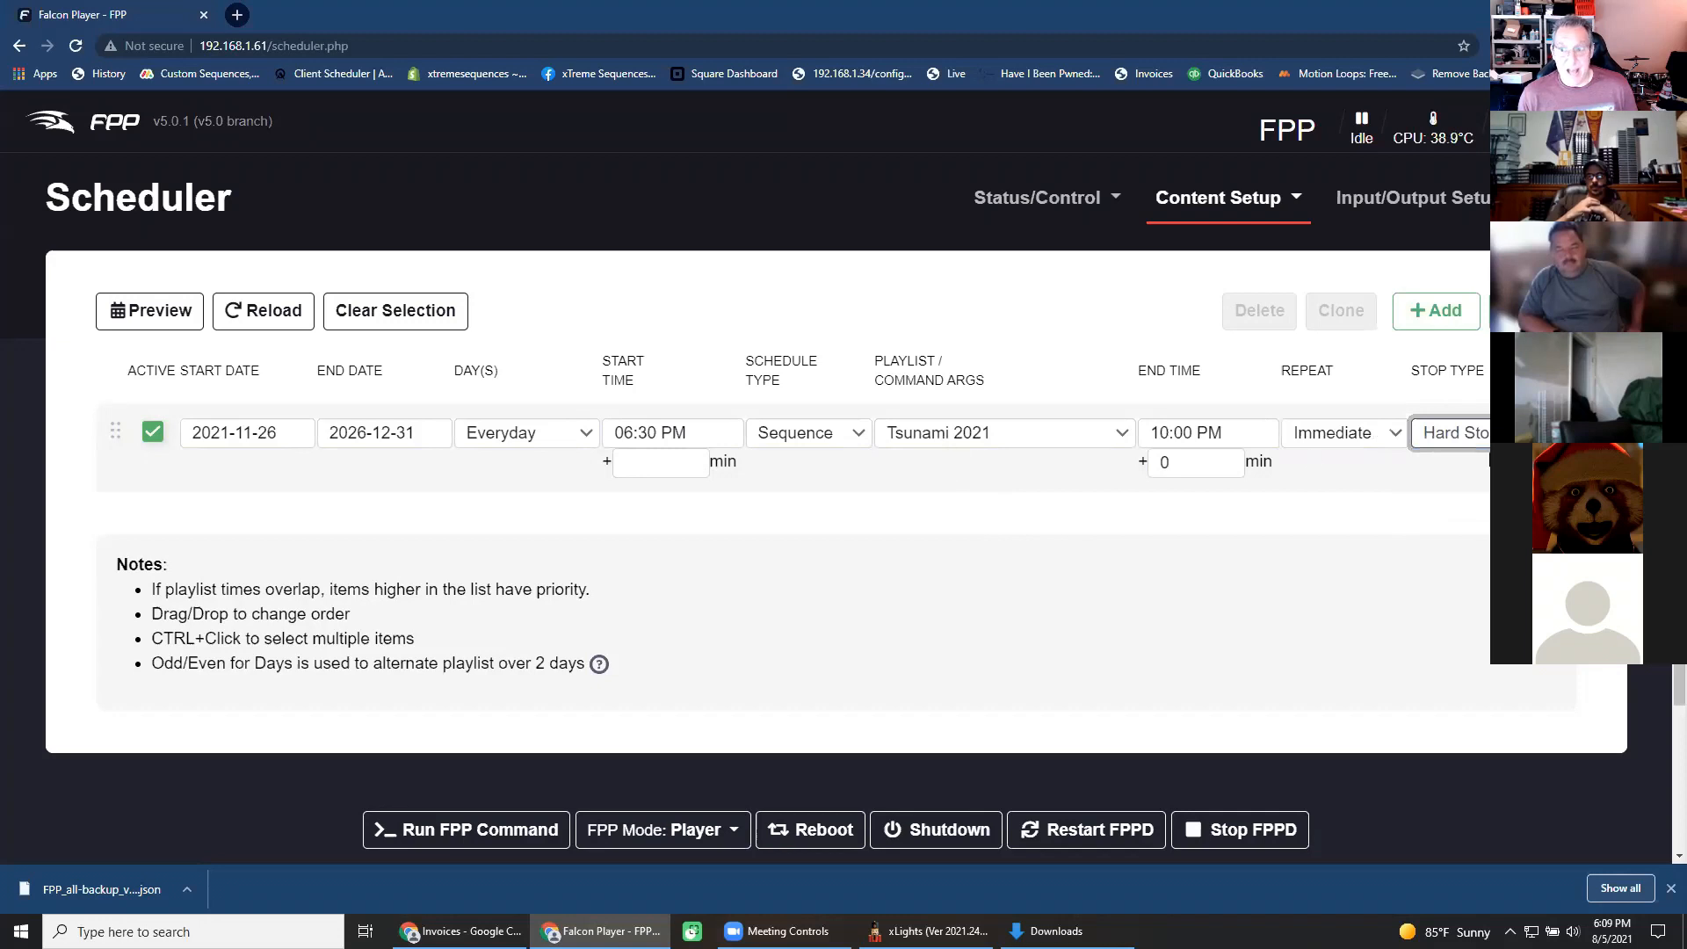
left_click(1477, 433)
left_click(1477, 457)
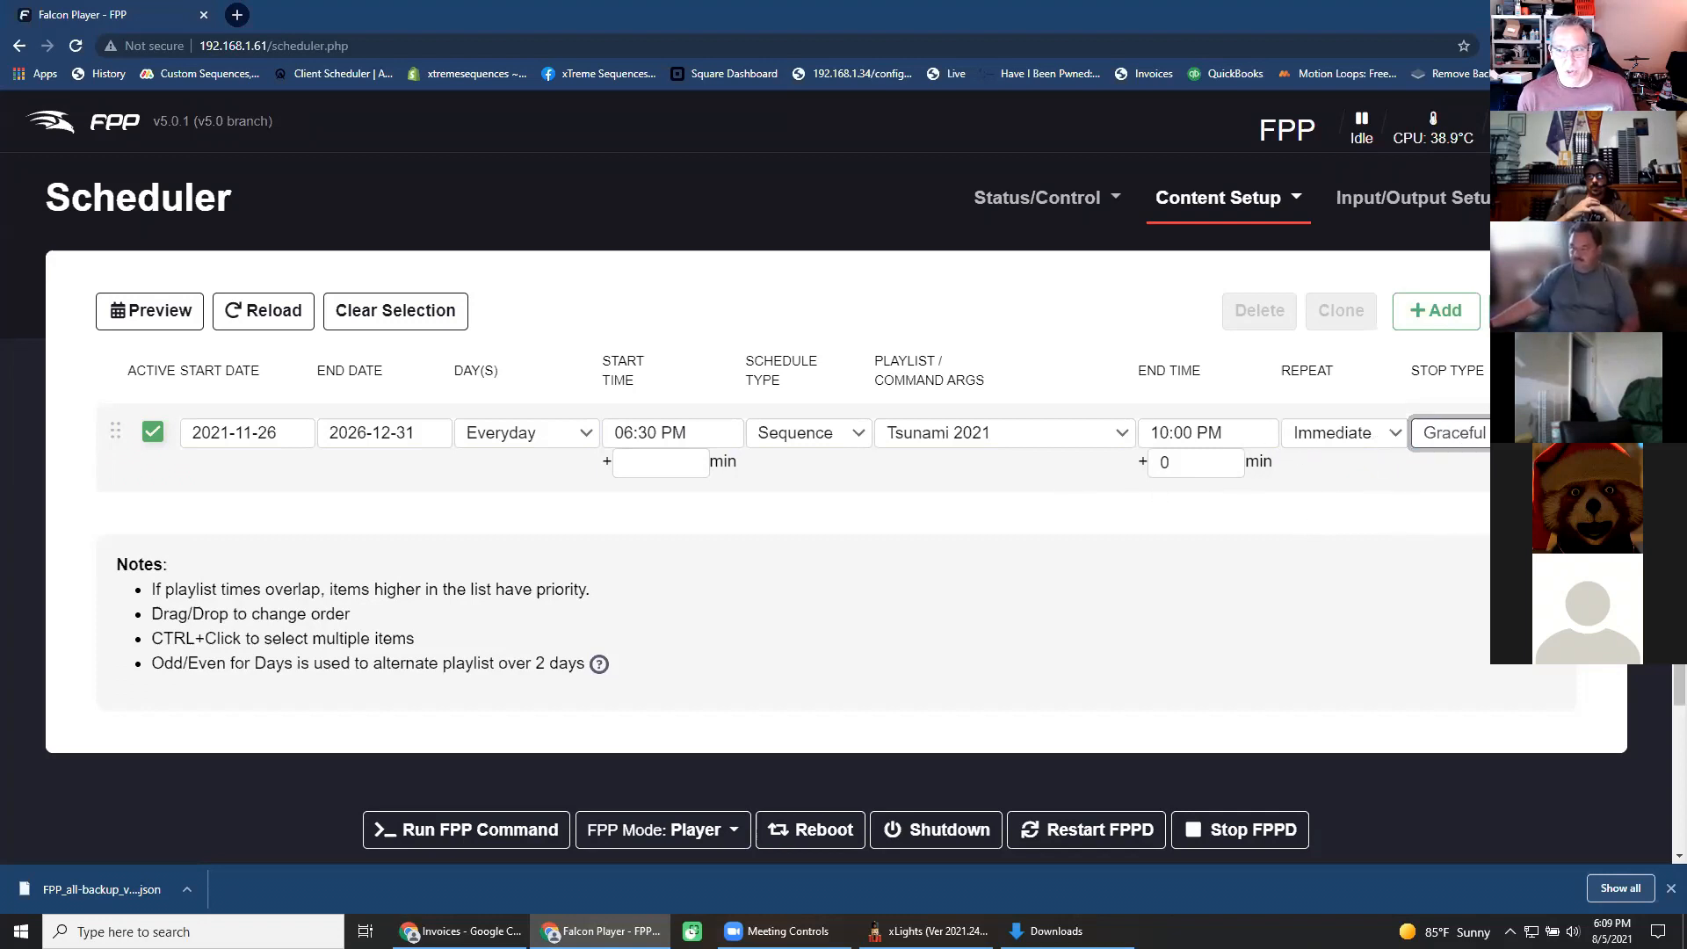
left_click(1511, 432)
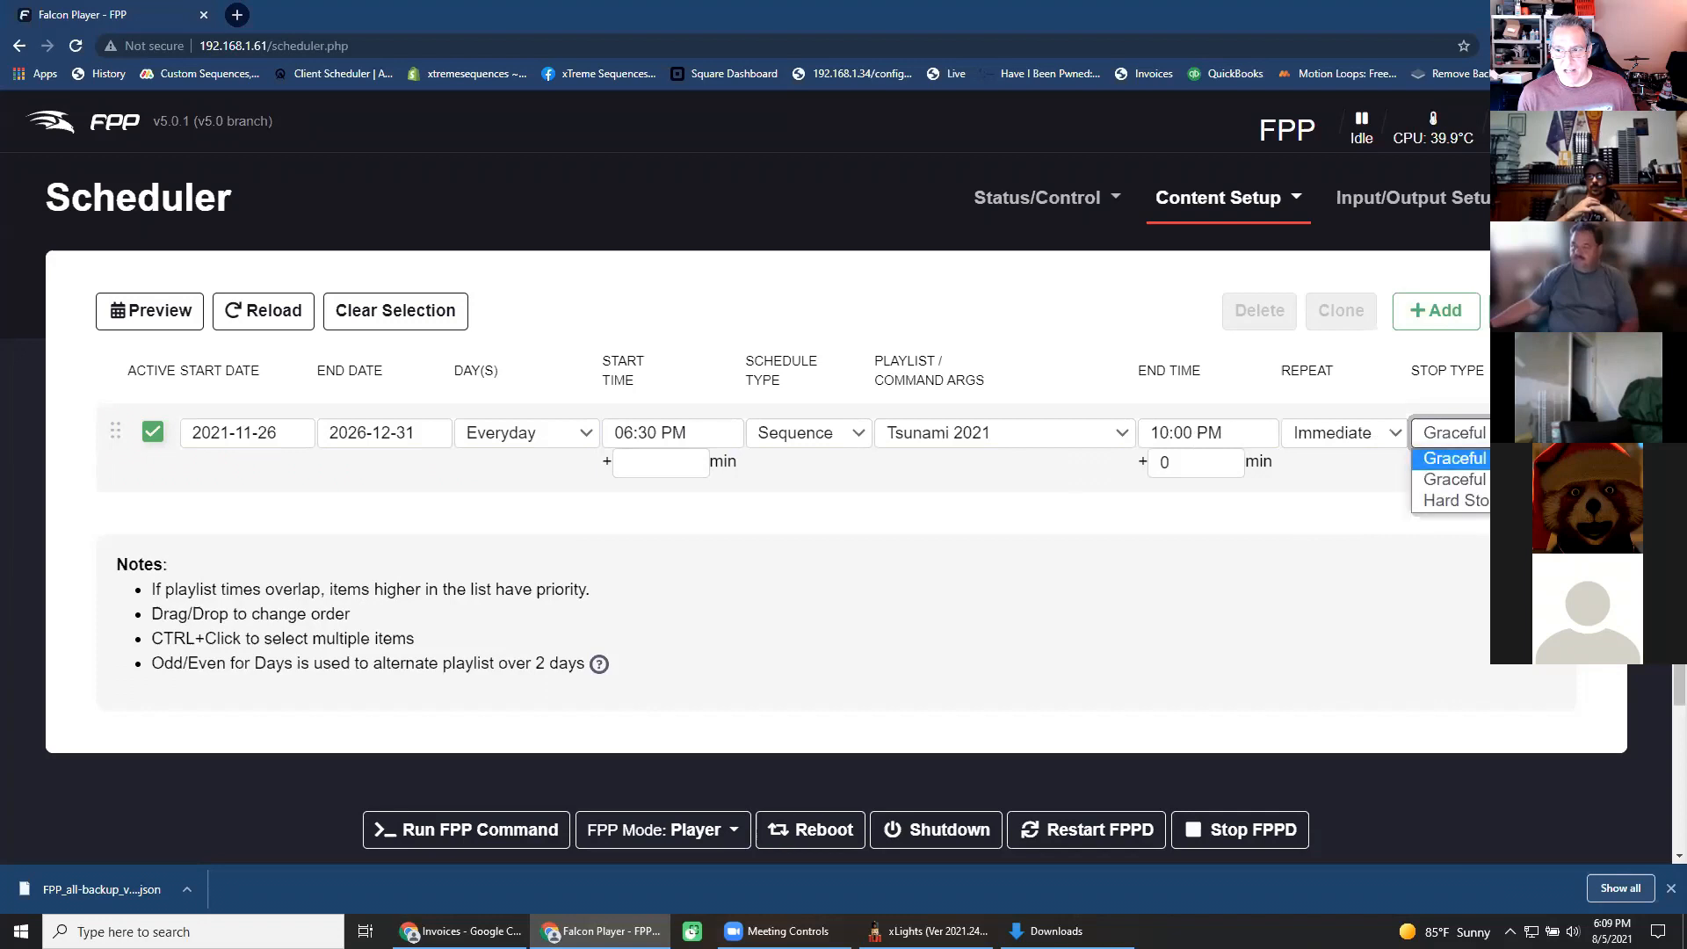
left_click(1512, 480)
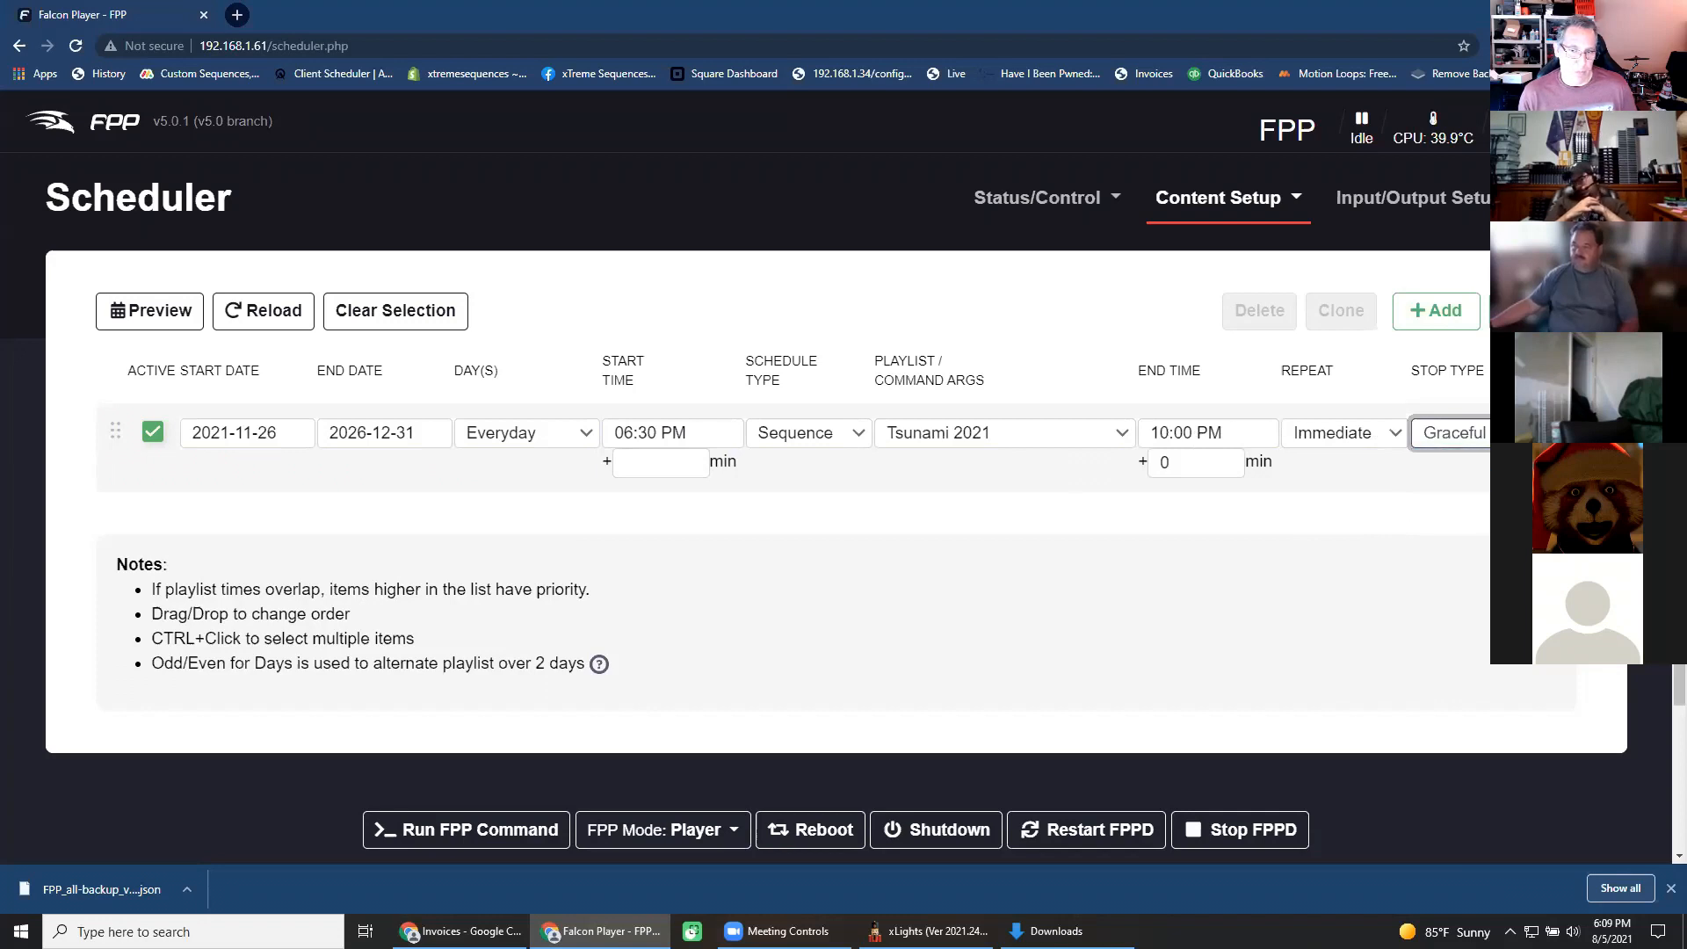
left_click(1512, 432)
left_click(1511, 459)
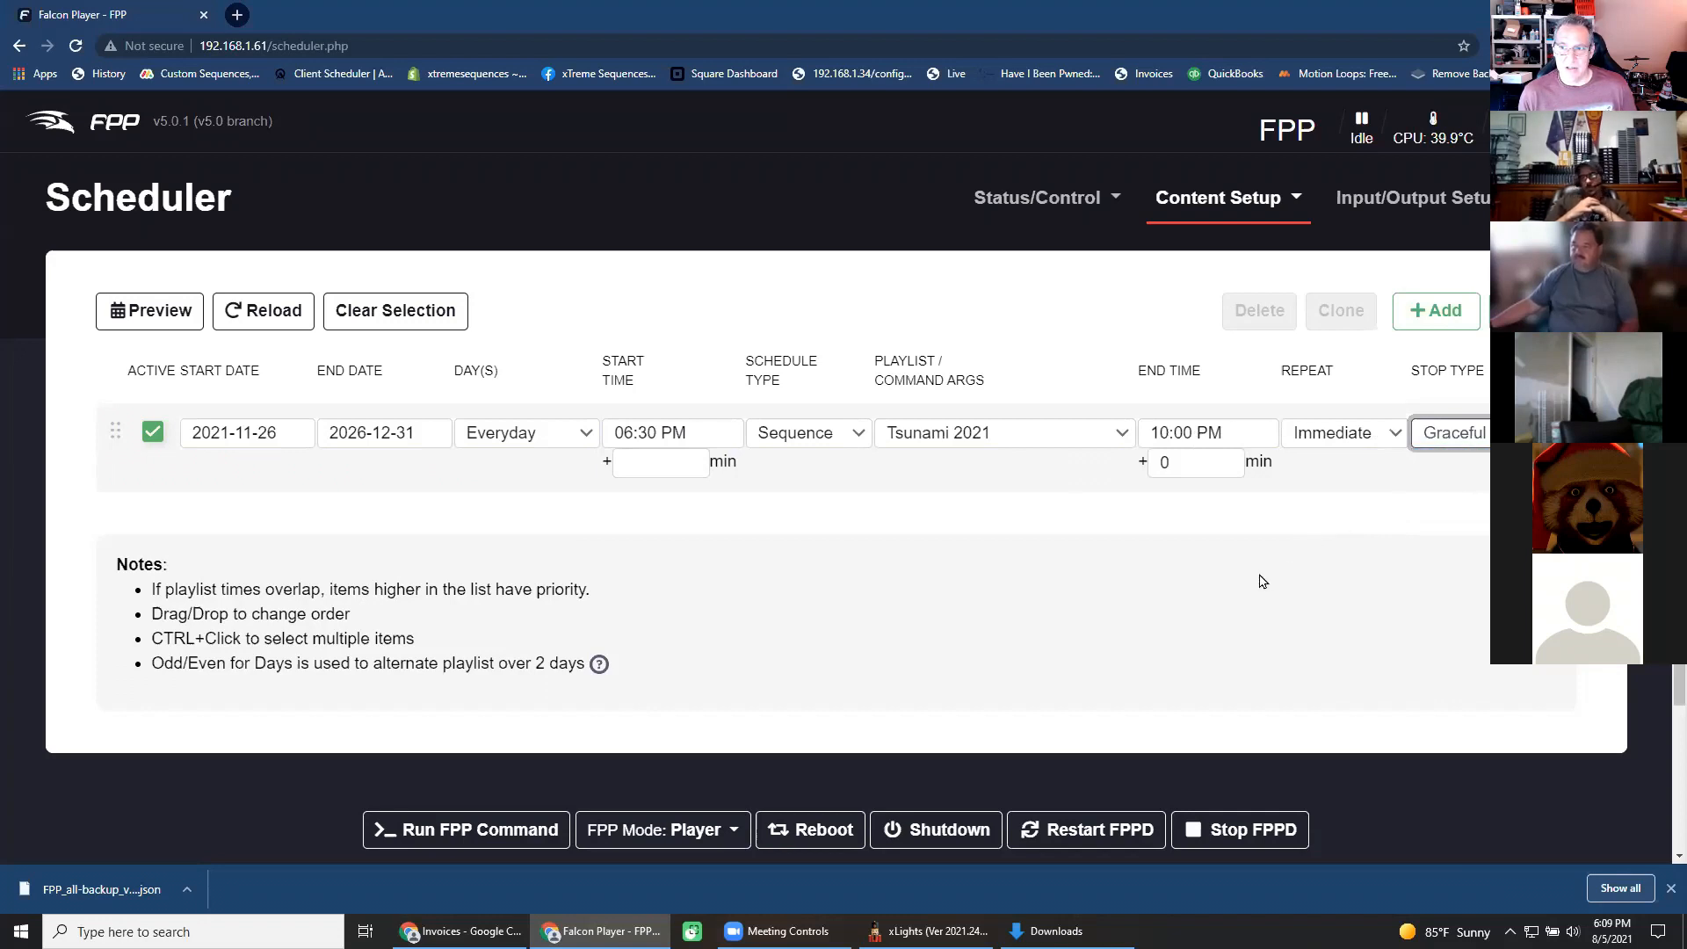
Save the schedule and try to play the Christmas 2021 playlist from the Status page.
left_click(1532, 311)
left_click(1034, 203)
left_click(1042, 230)
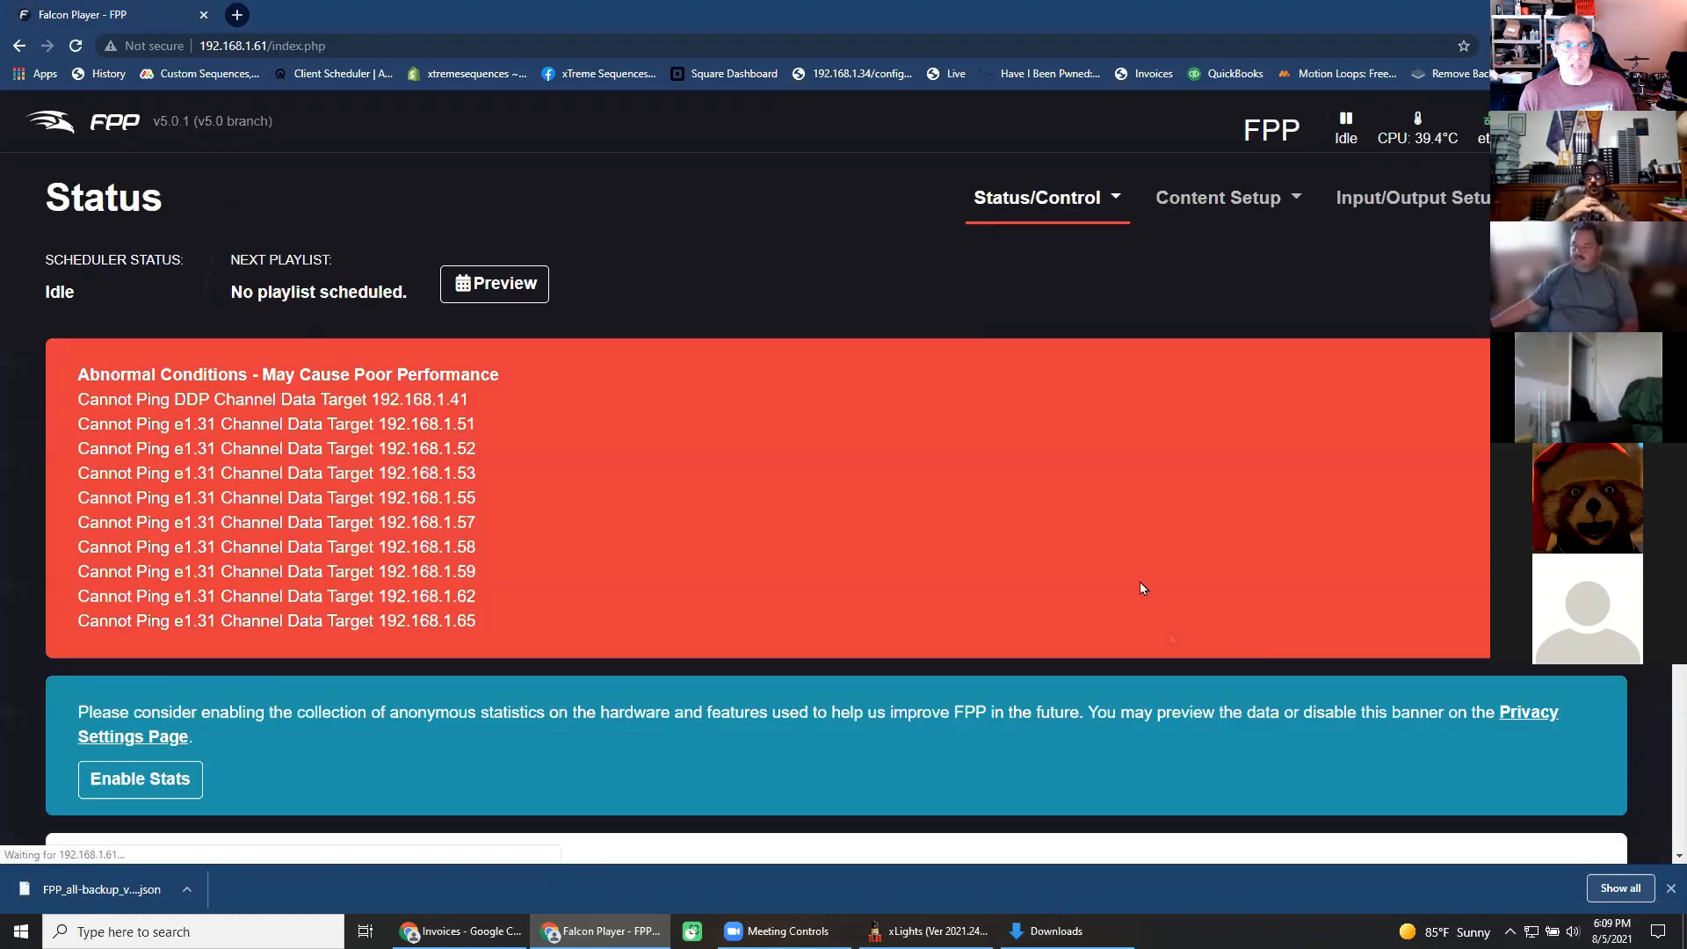
scroll(756, 688, "down", 6)
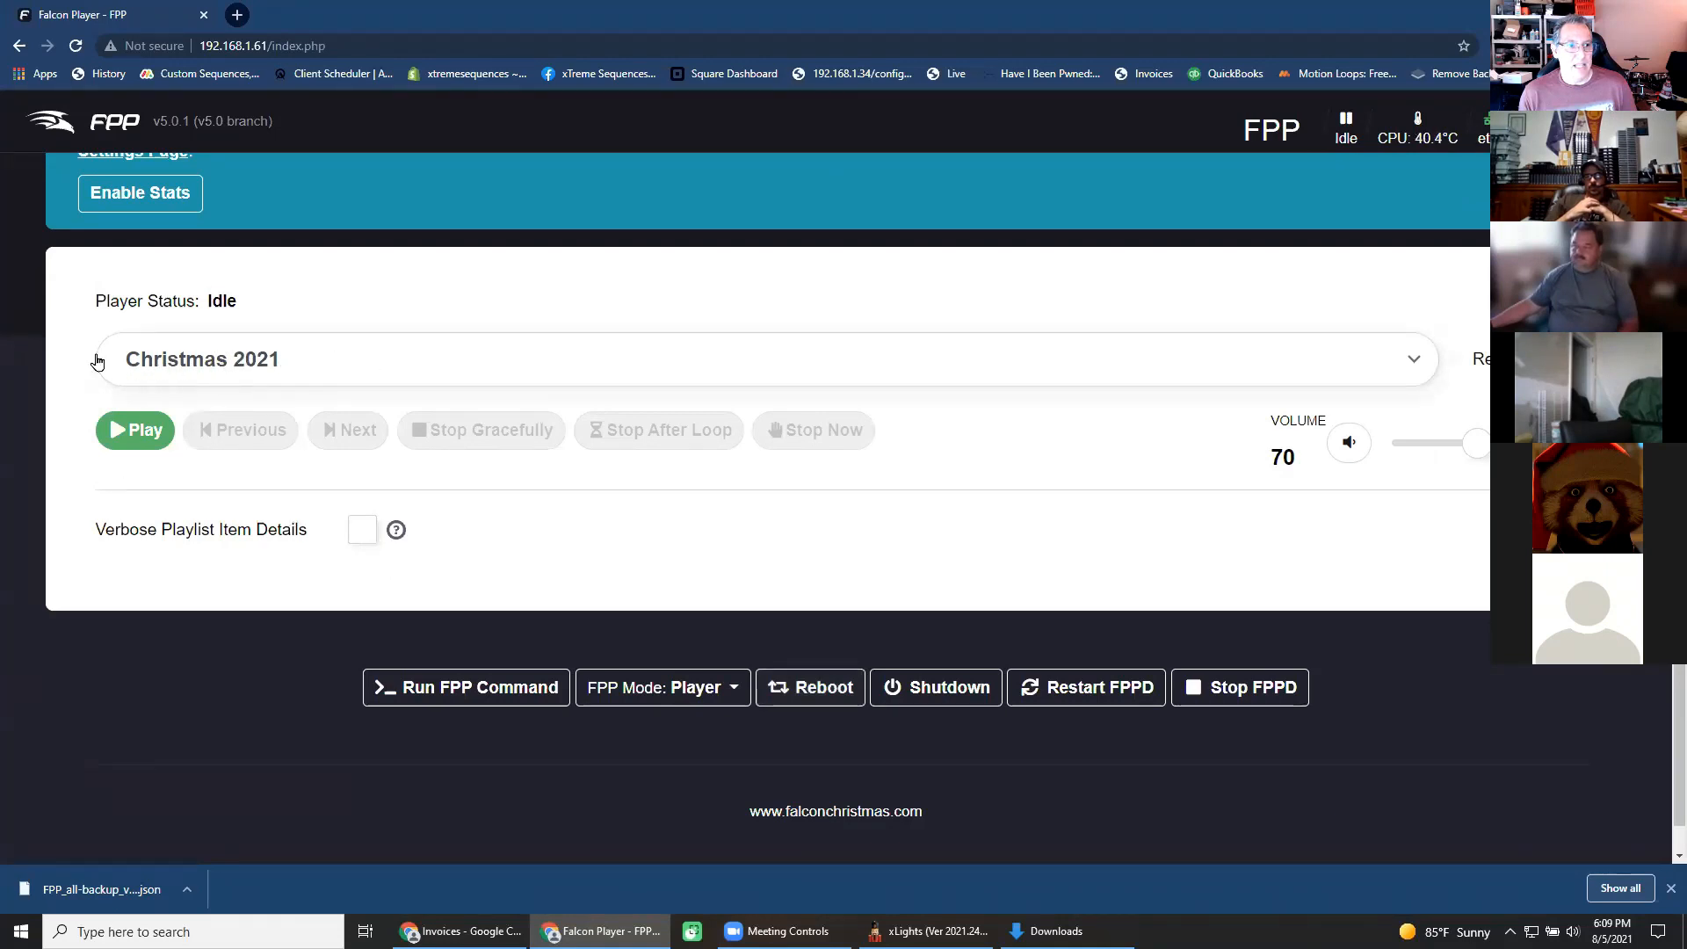
left_click(136, 430)
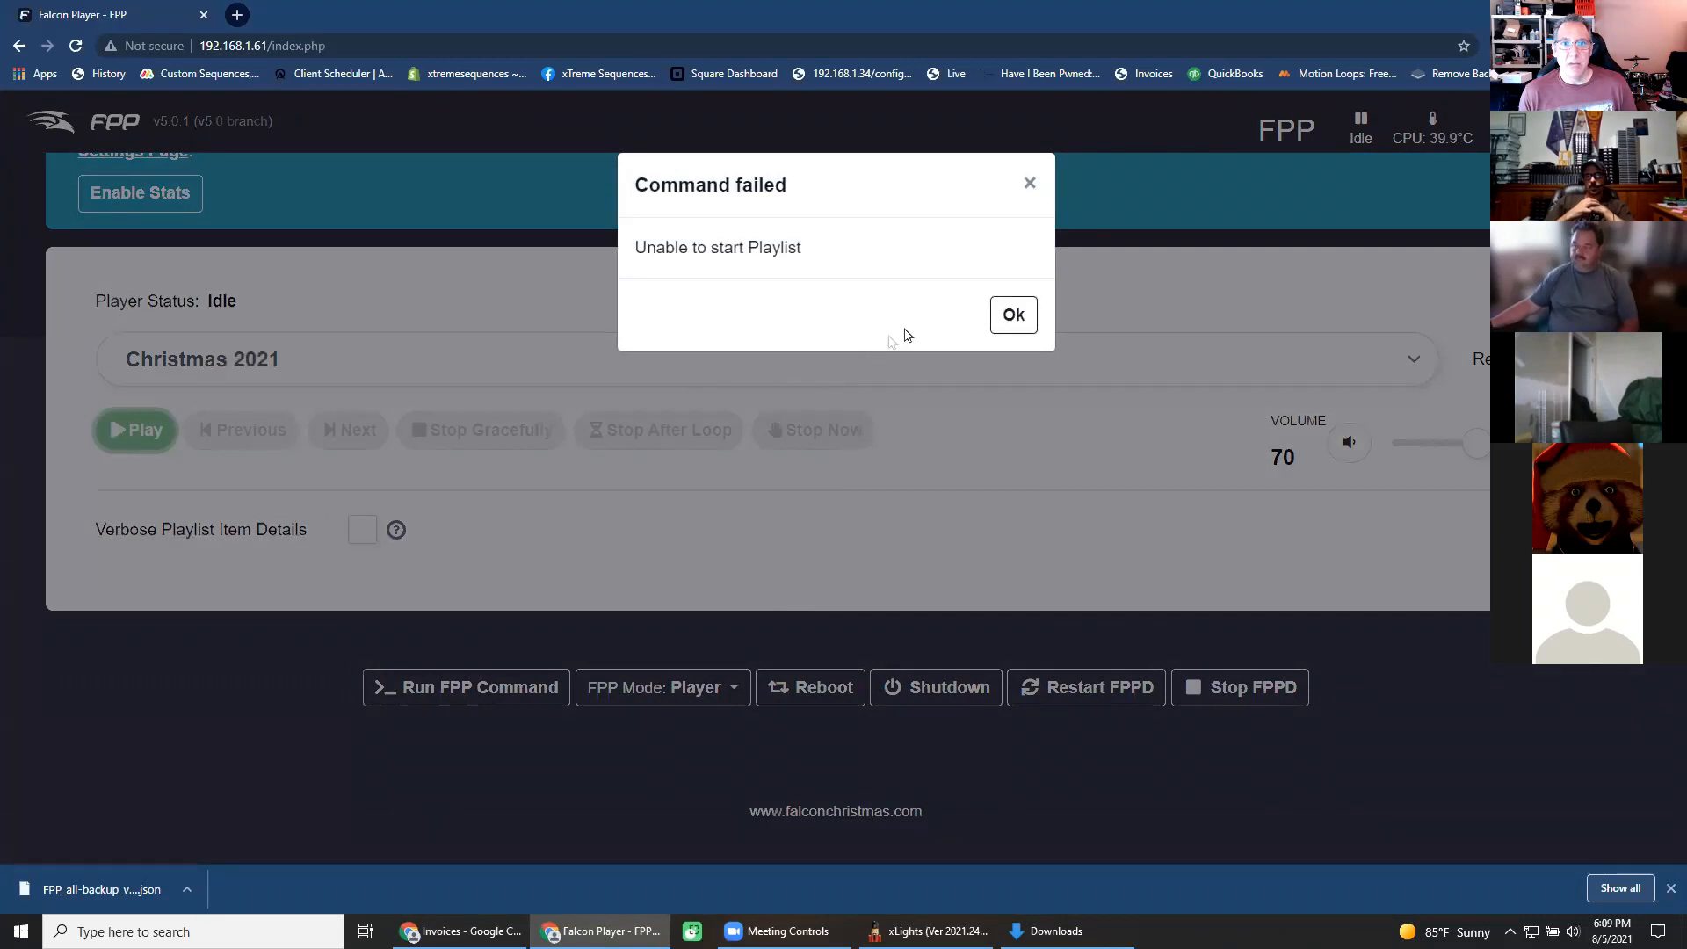
left_click(1010, 317)
Play the Tsunami 2021.fseq sequence from the Status page and stop it immediately.
left_click(204, 360)
left_click(253, 479)
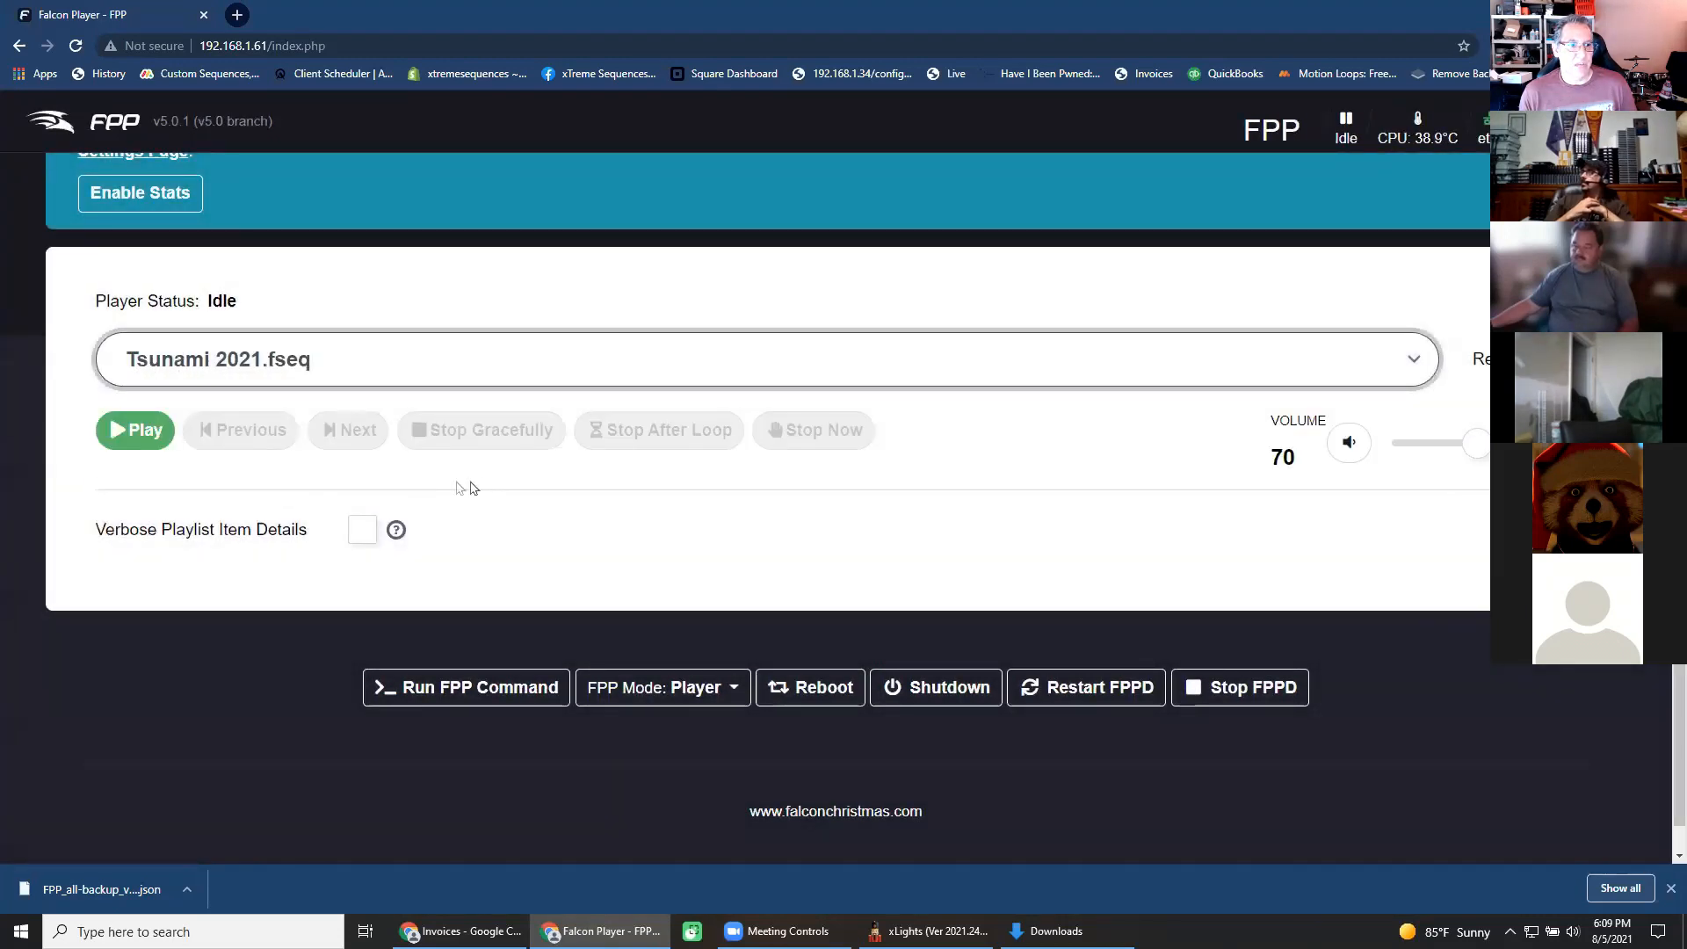
left_click(136, 429)
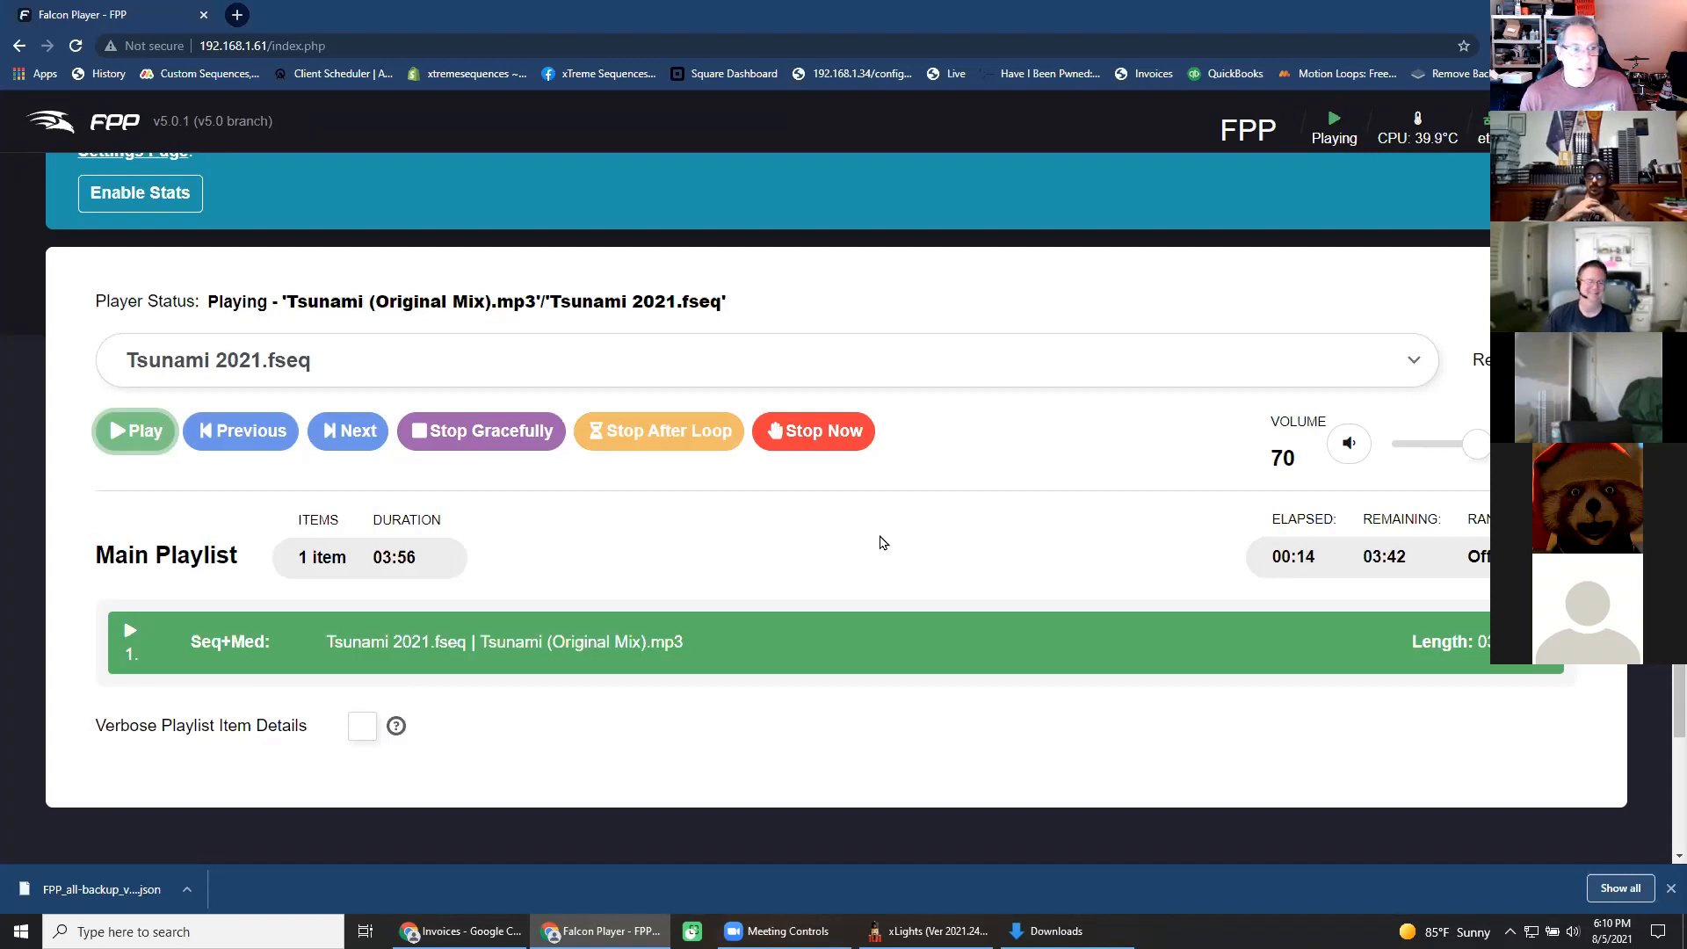
left_click(844, 433)
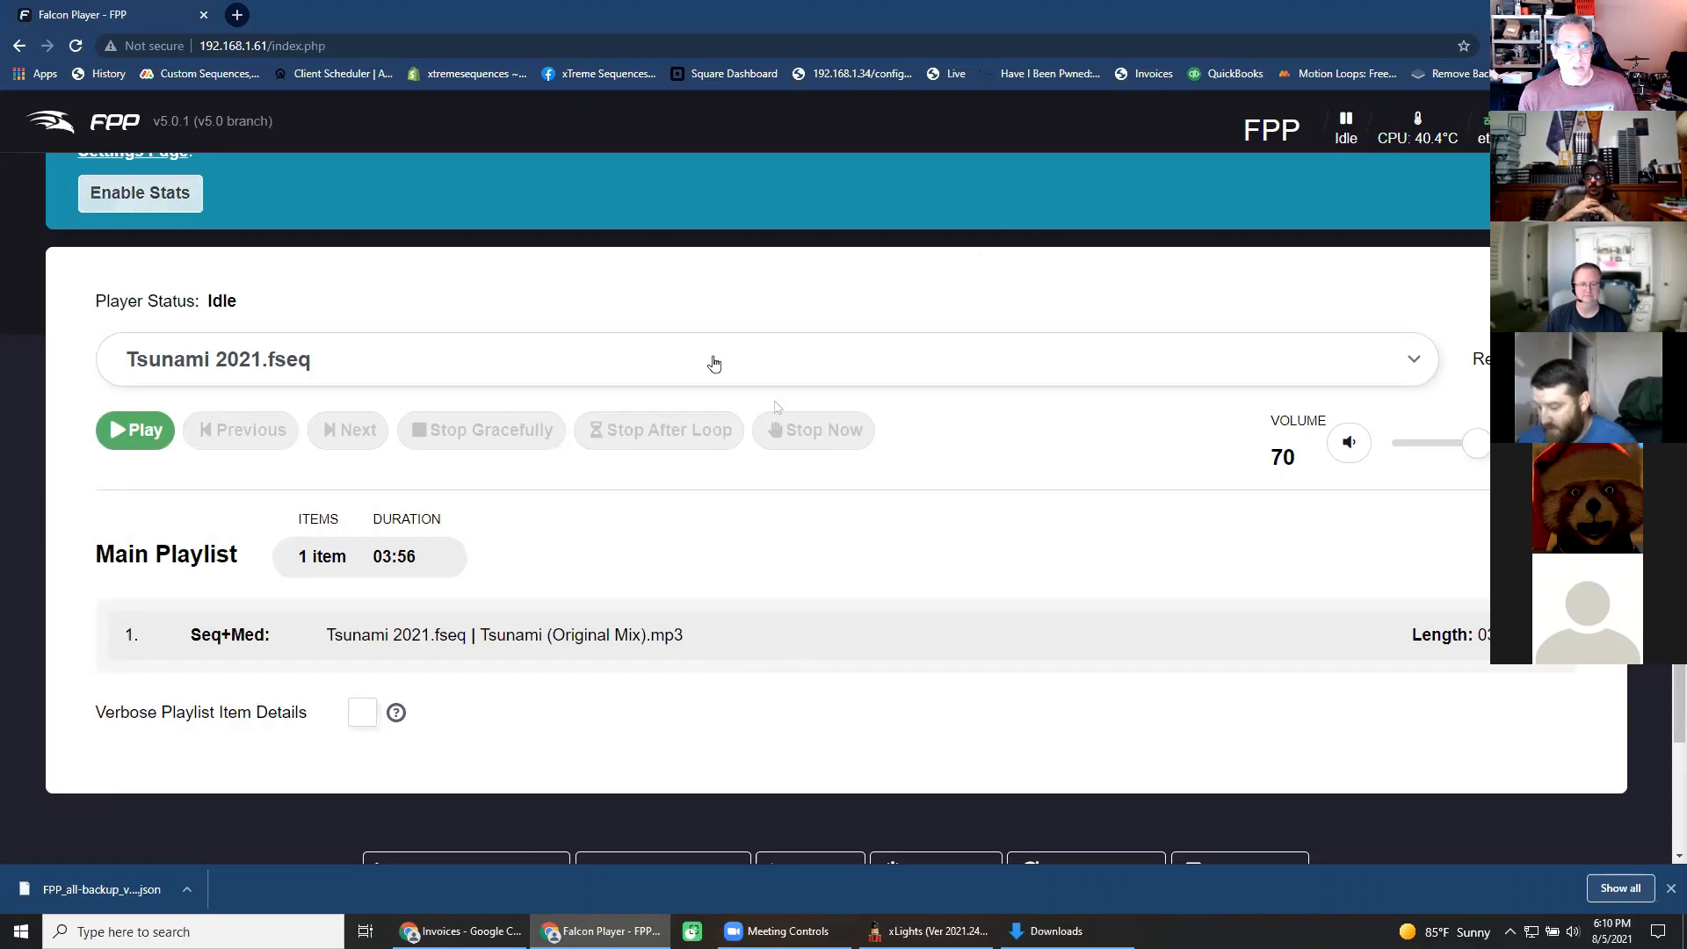
scroll(715, 361, "up", 5)
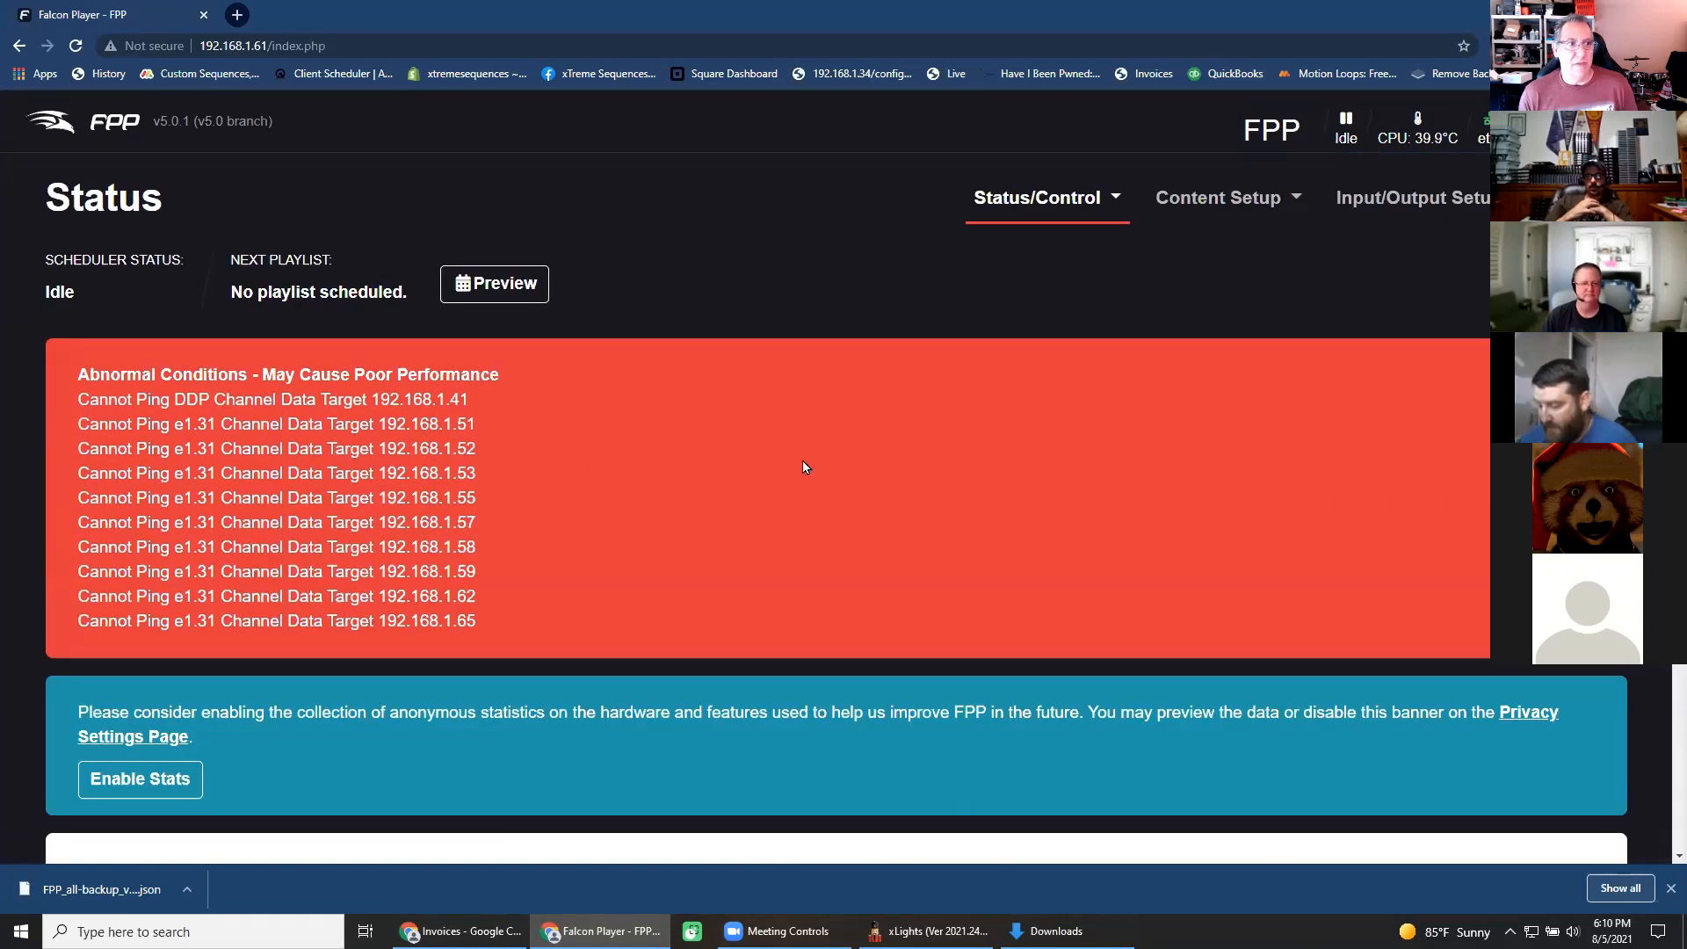
Open the Effects page and look over the effects library and running effects.
left_click(1118, 199)
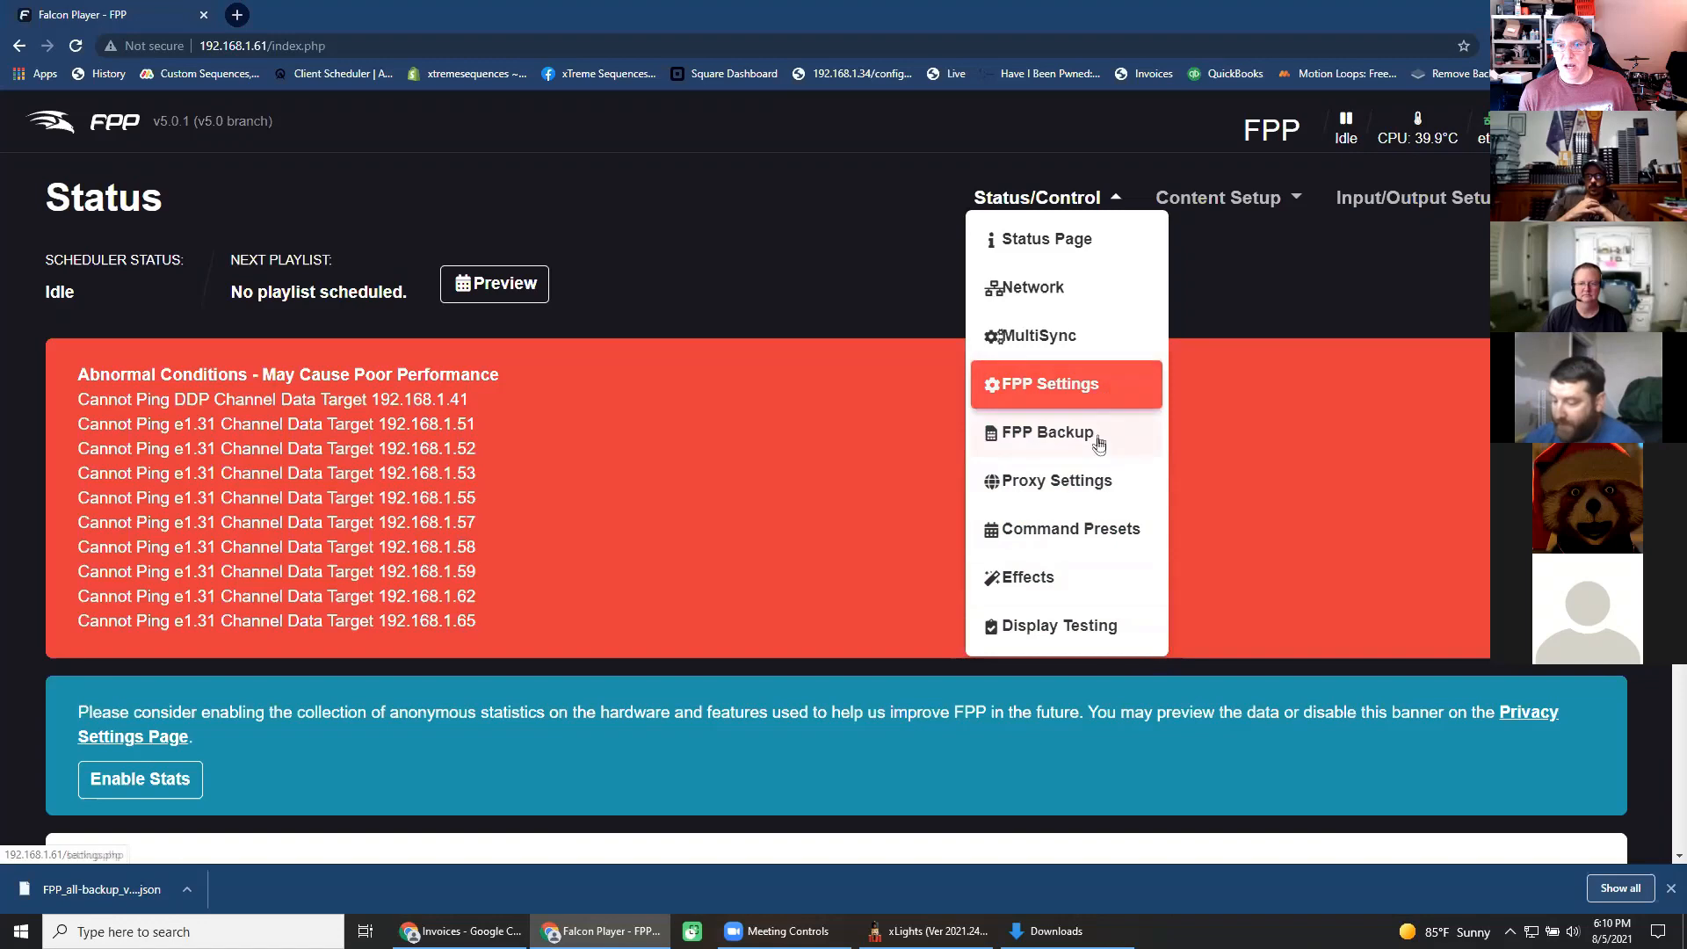
left_click(1099, 588)
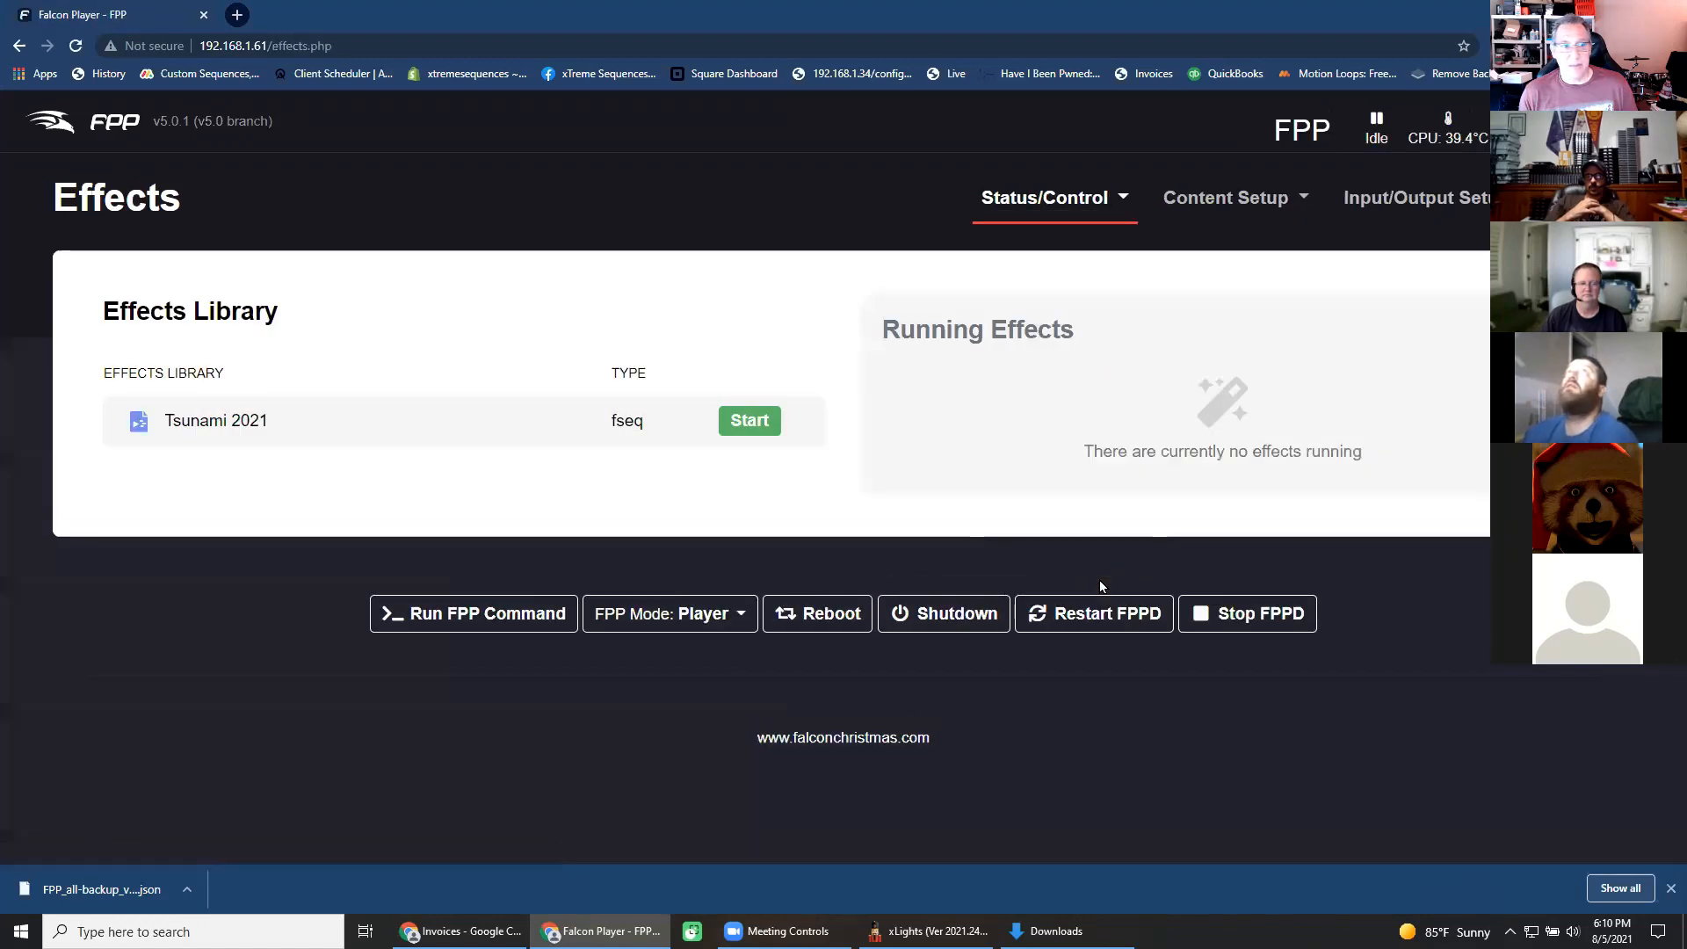
left_click(1055, 197)
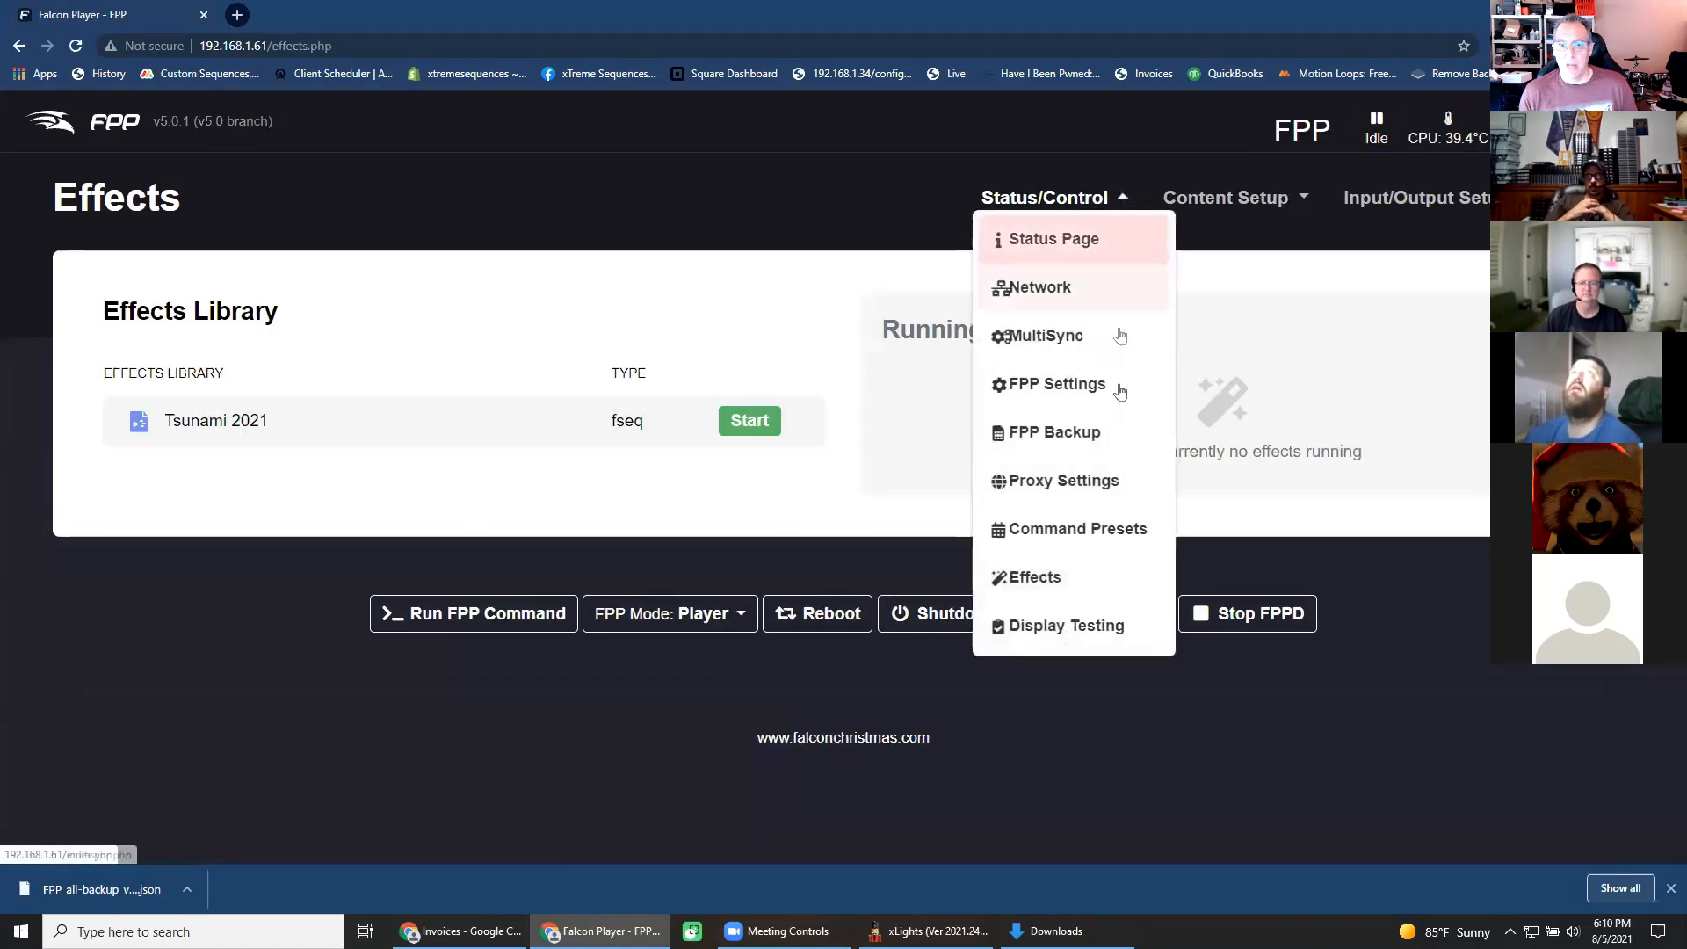
Open the Plugins page and browse the list of available plugins.
left_click(1286, 200)
left_click(1279, 435)
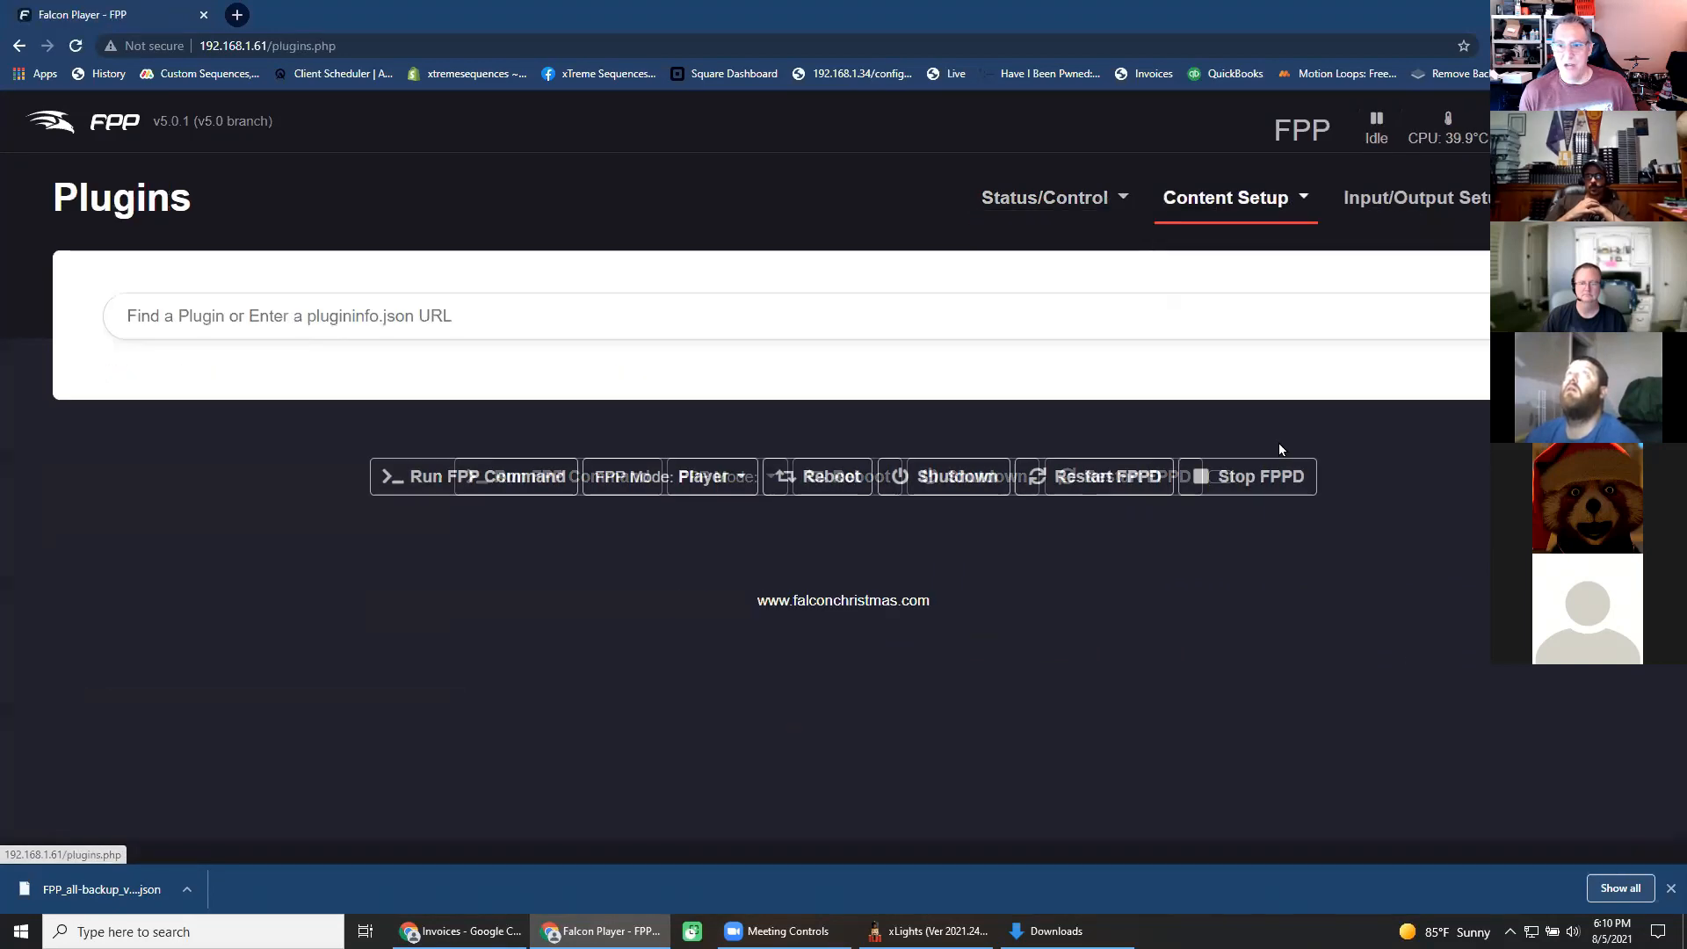
scroll(1176, 629, "down", 3)
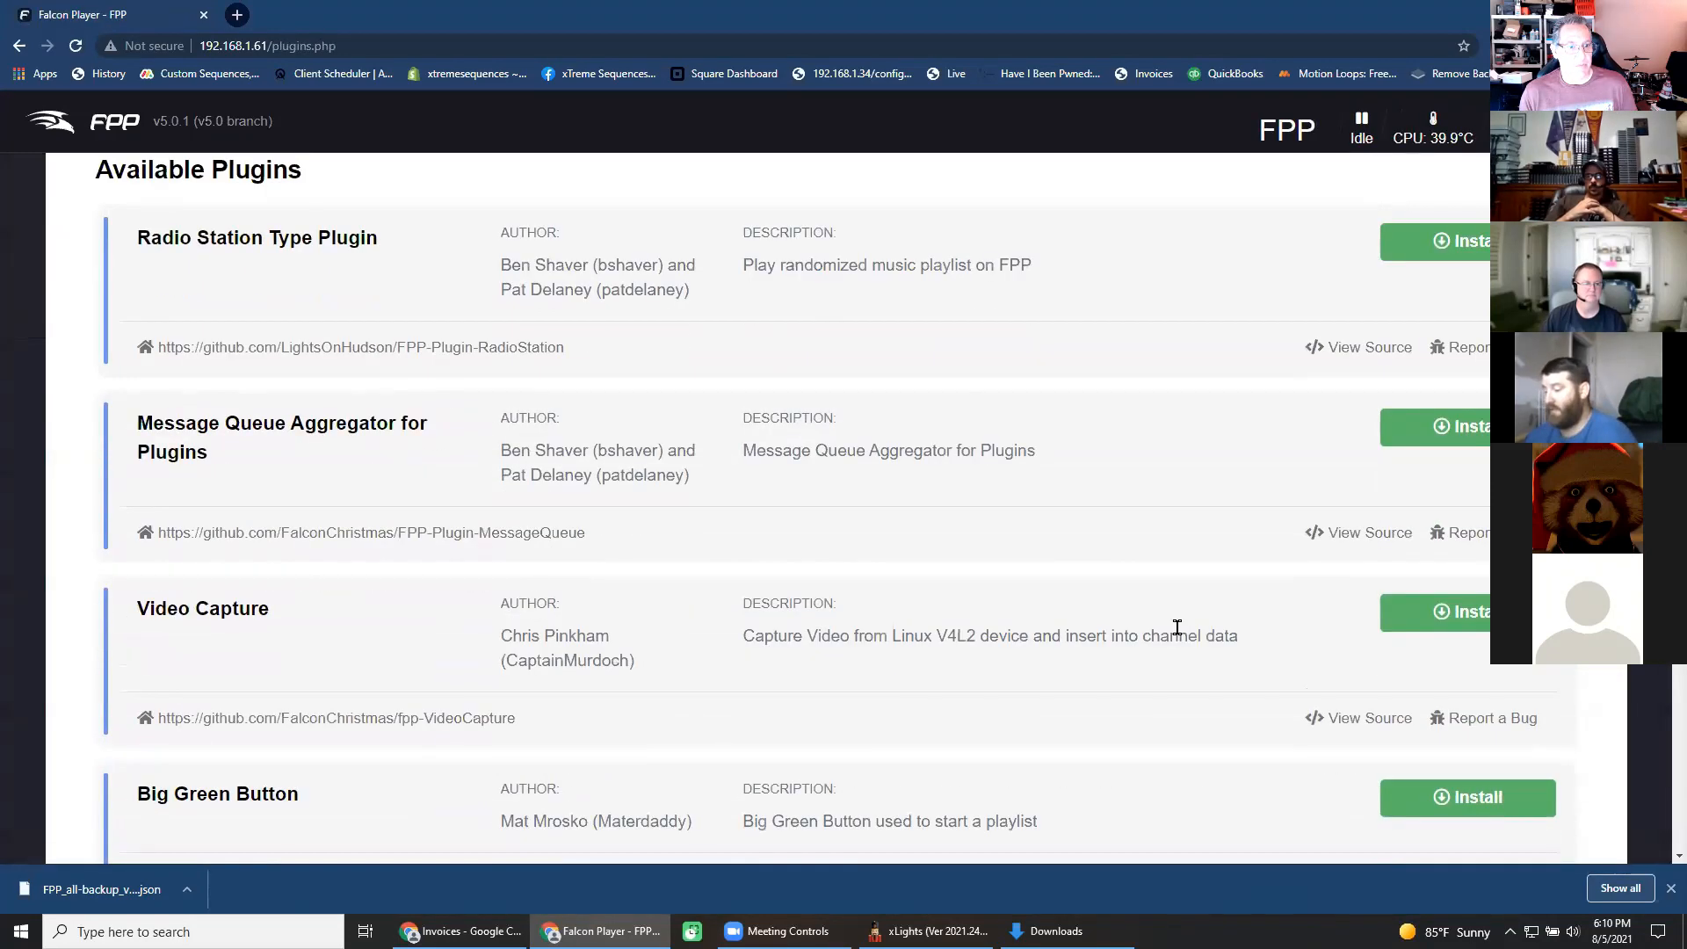
scroll(1178, 628, "down", 3)
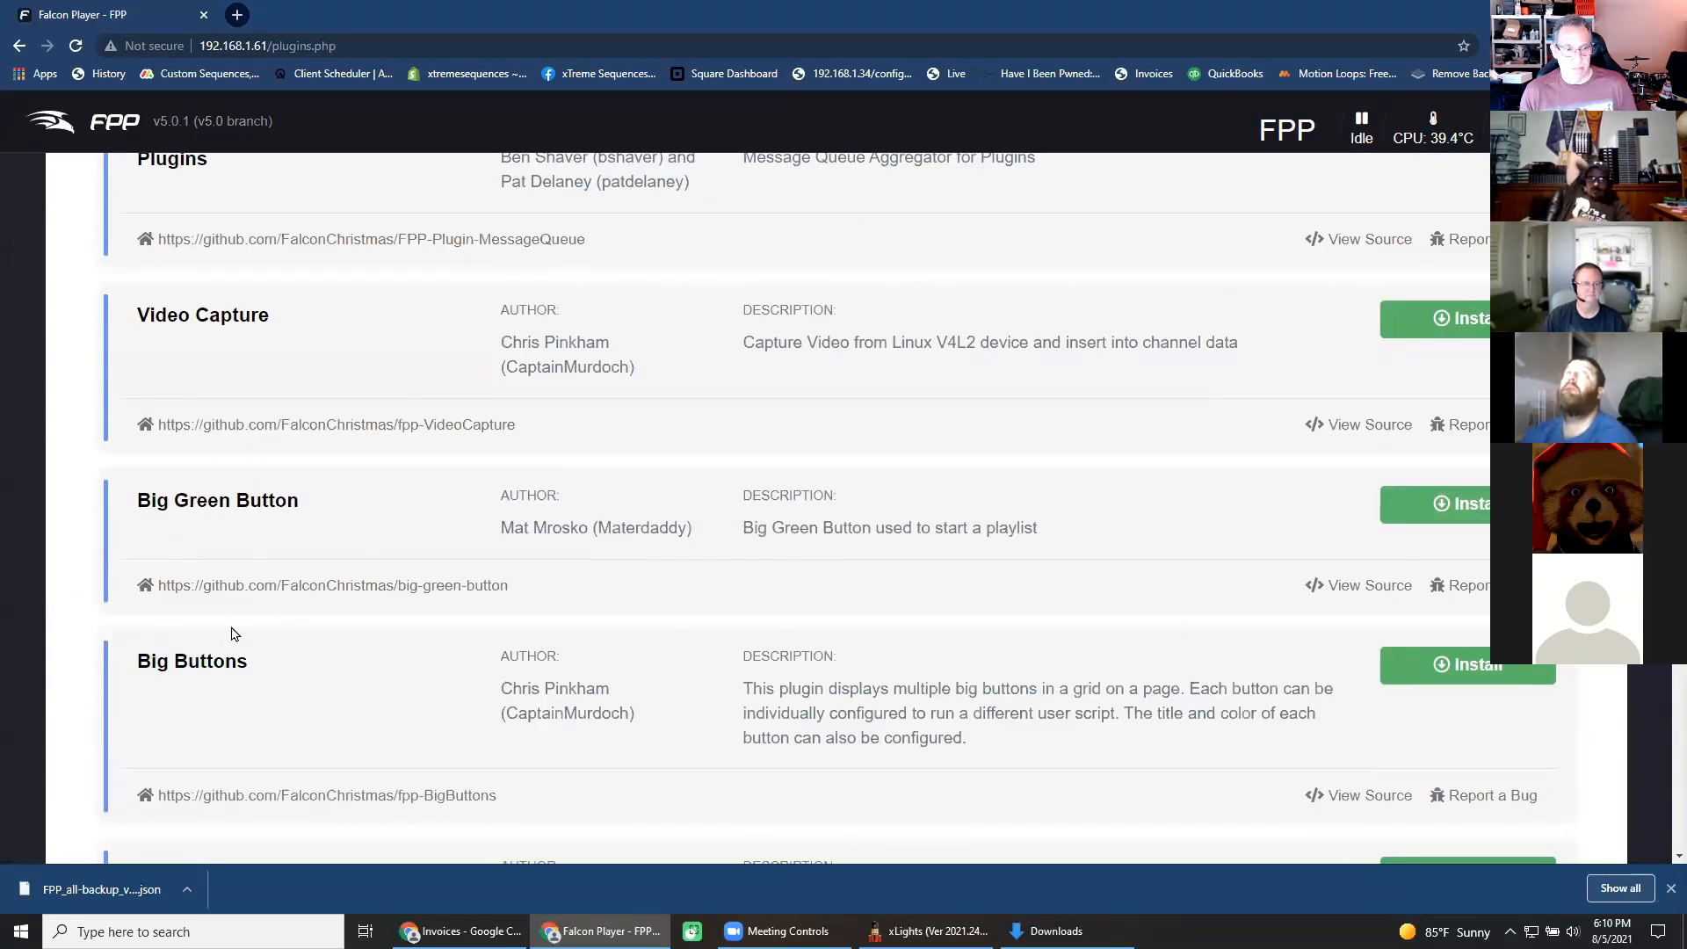
scroll(1024, 674, "down", 5)
scroll(1078, 665, "down", 3)
scroll(1075, 665, "down", 15)
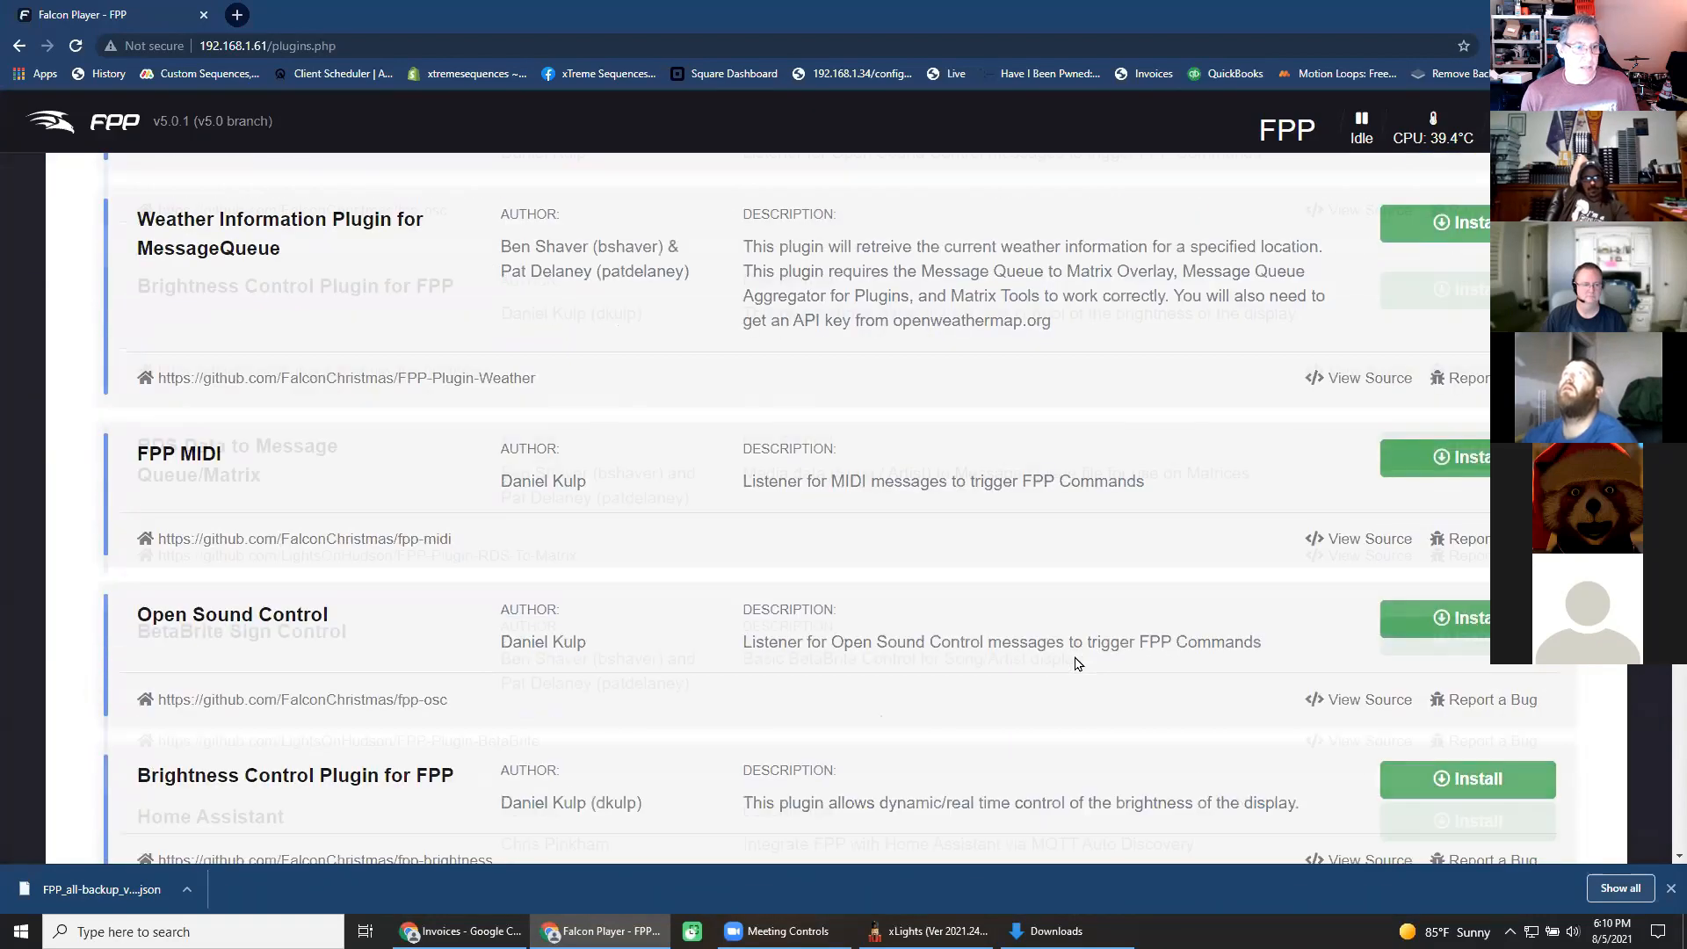
scroll(678, 661, "up", 20)
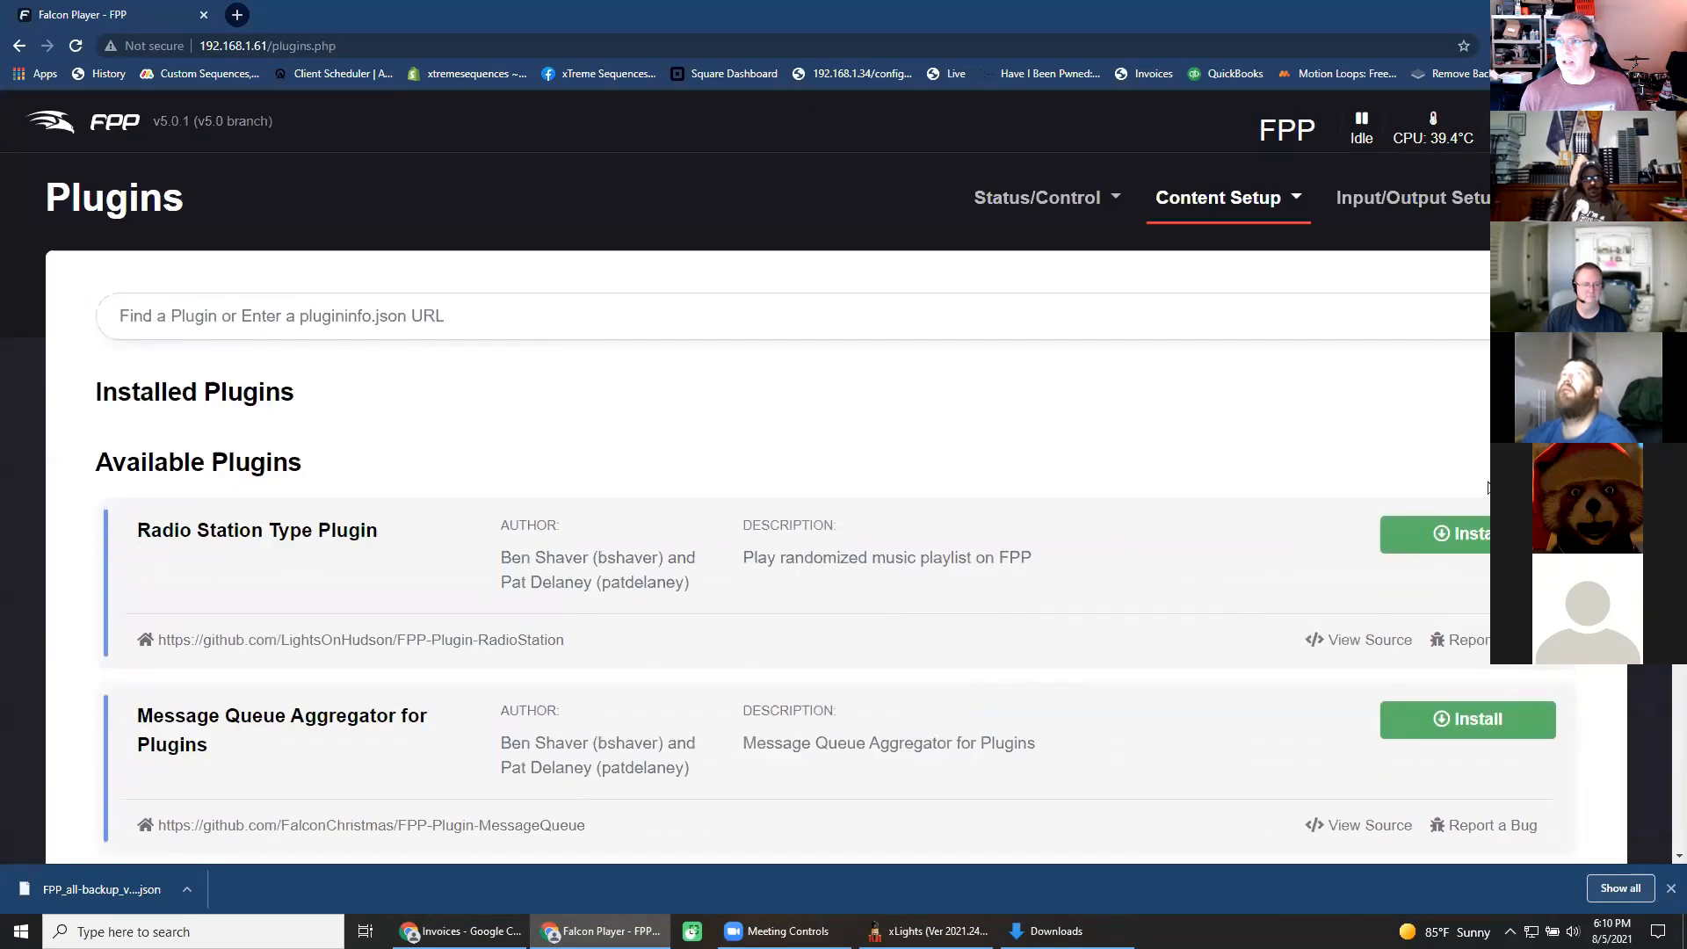
Glance over the Input/Output Setup choices and return to the Status page to view the player controls.
left_click(1442, 197)
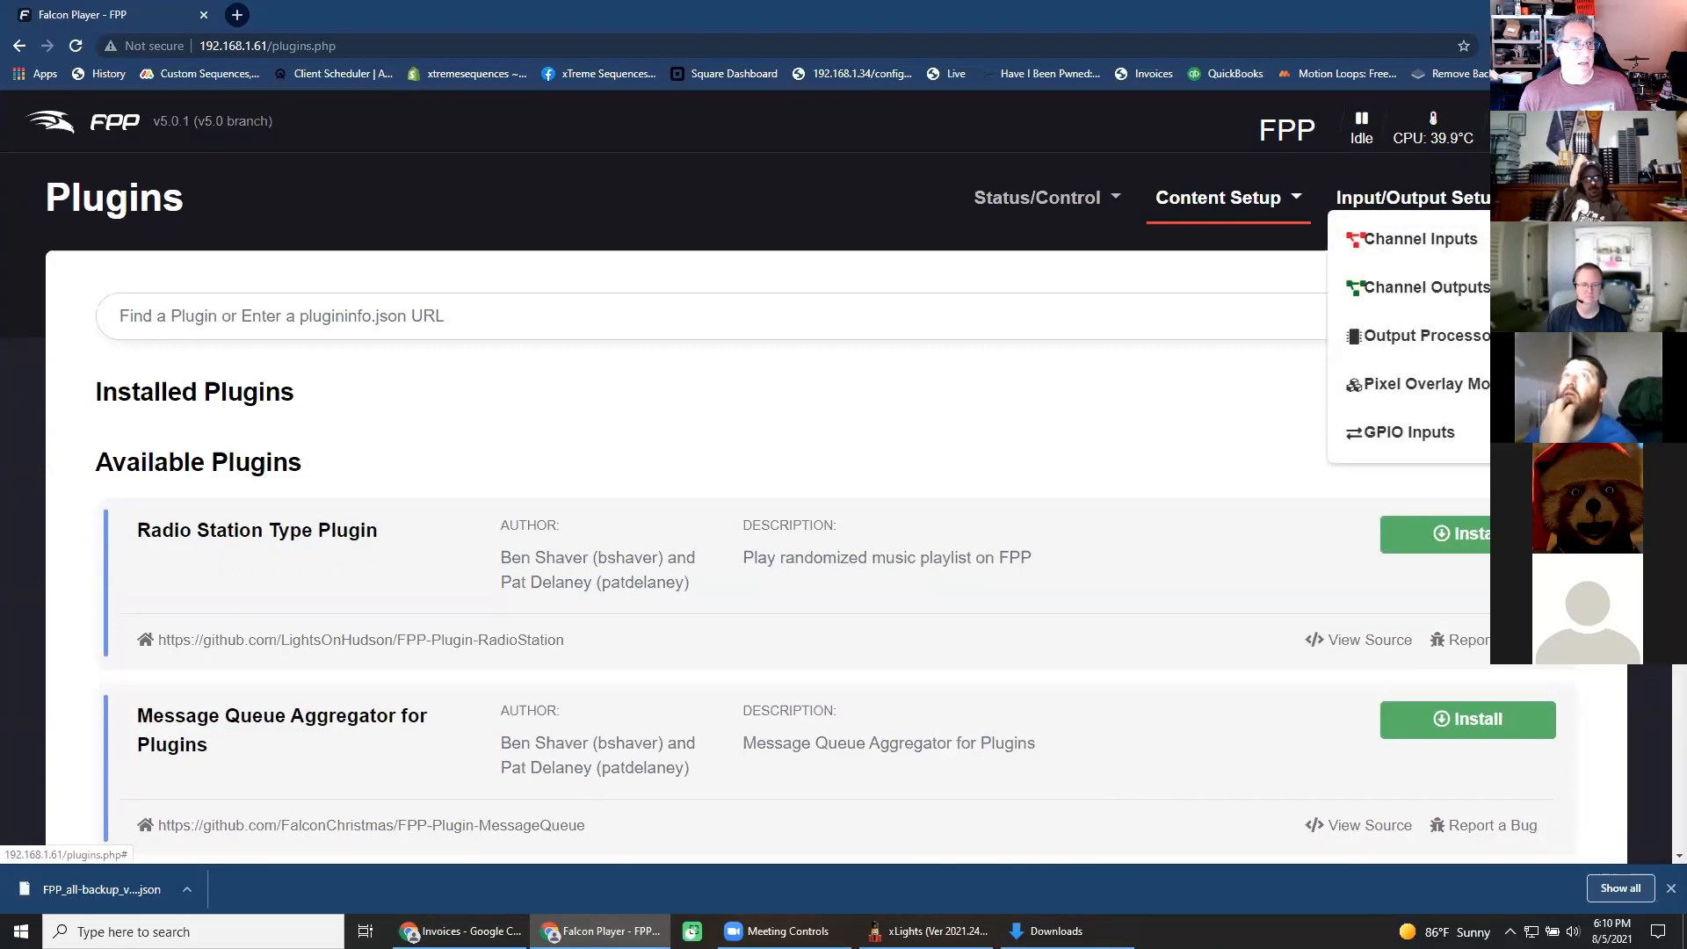
left_click(1037, 197)
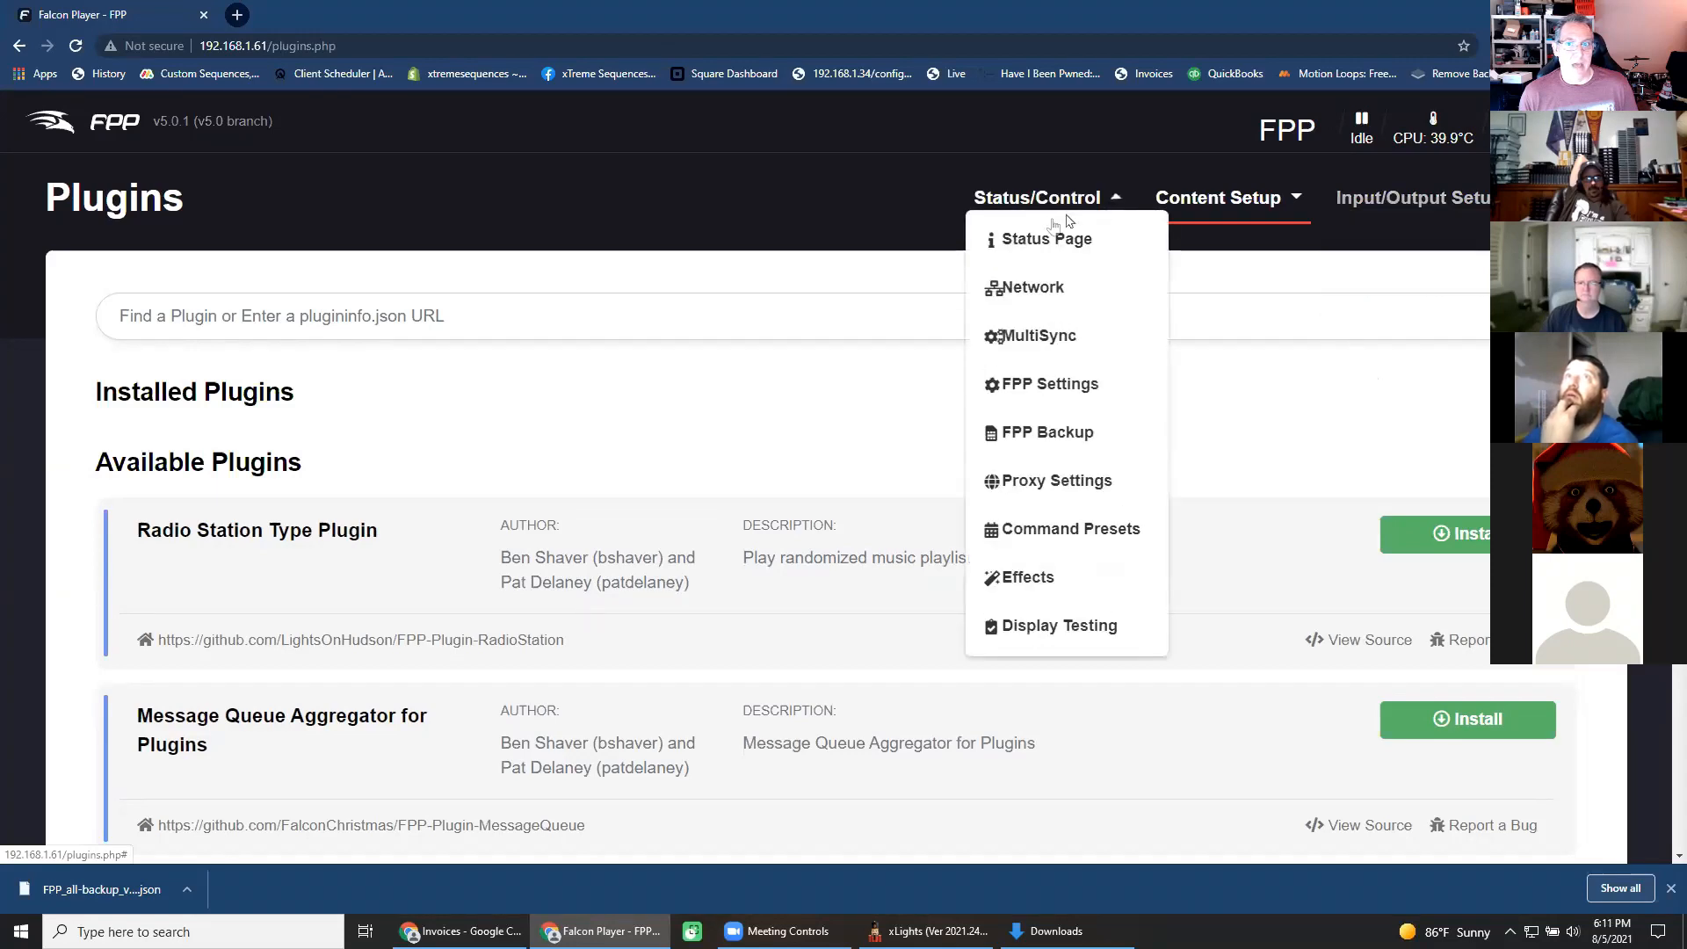
left_click(1046, 240)
scroll(947, 594, "down", 7)
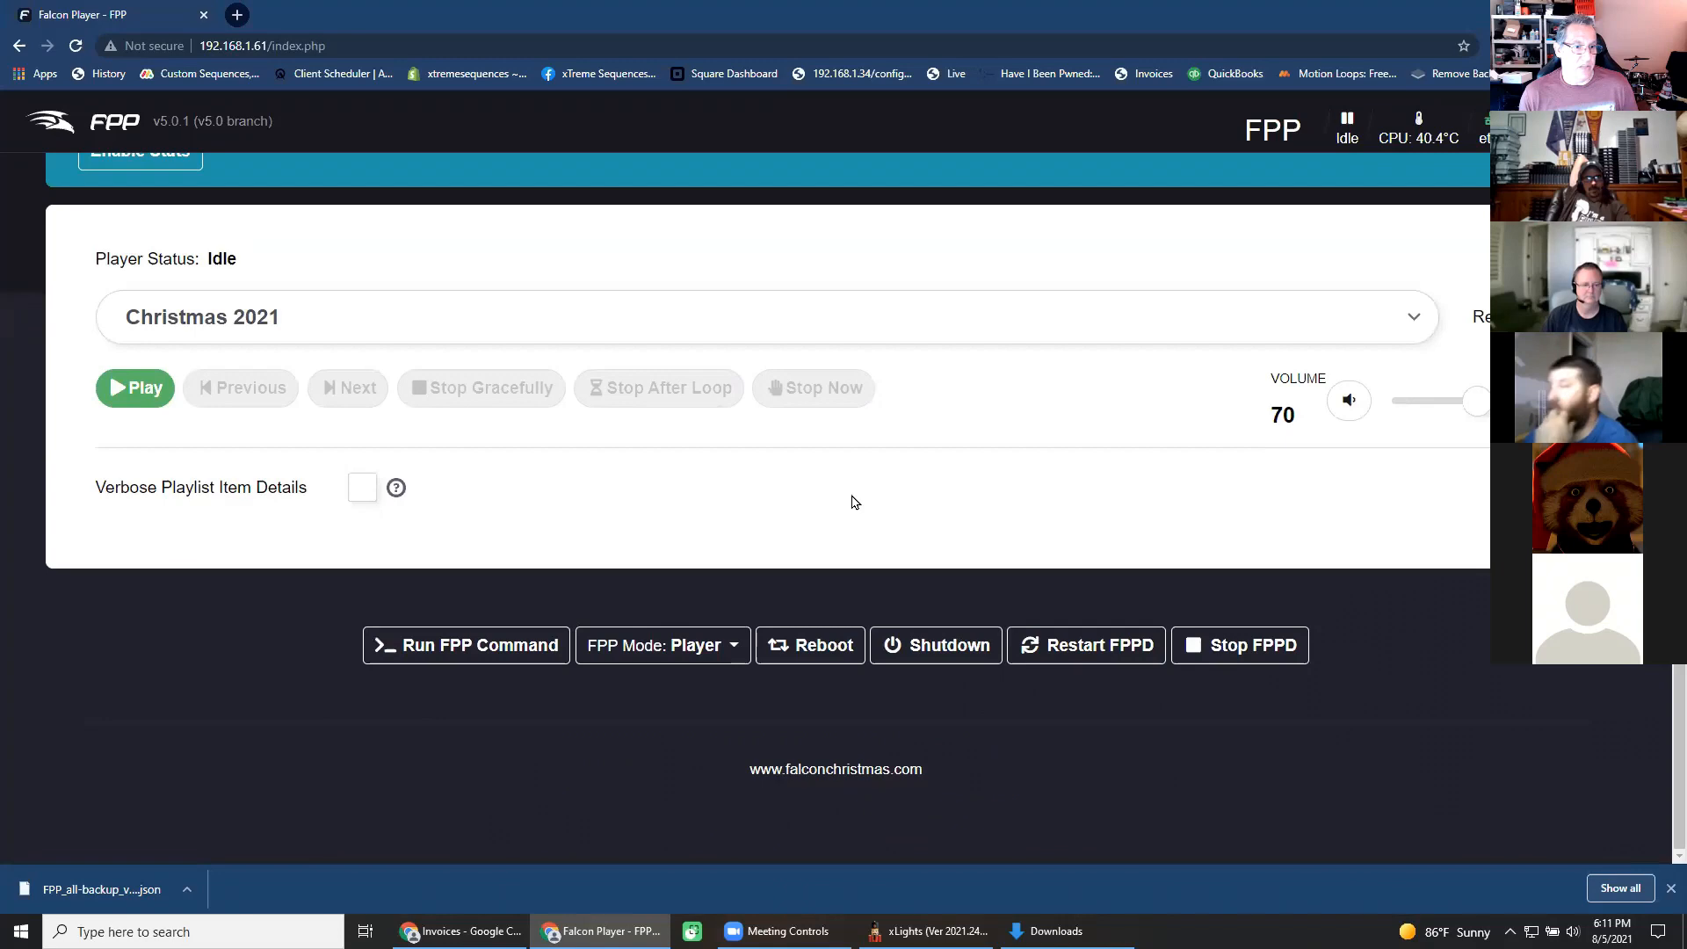
scroll(859, 501, "up", 3)
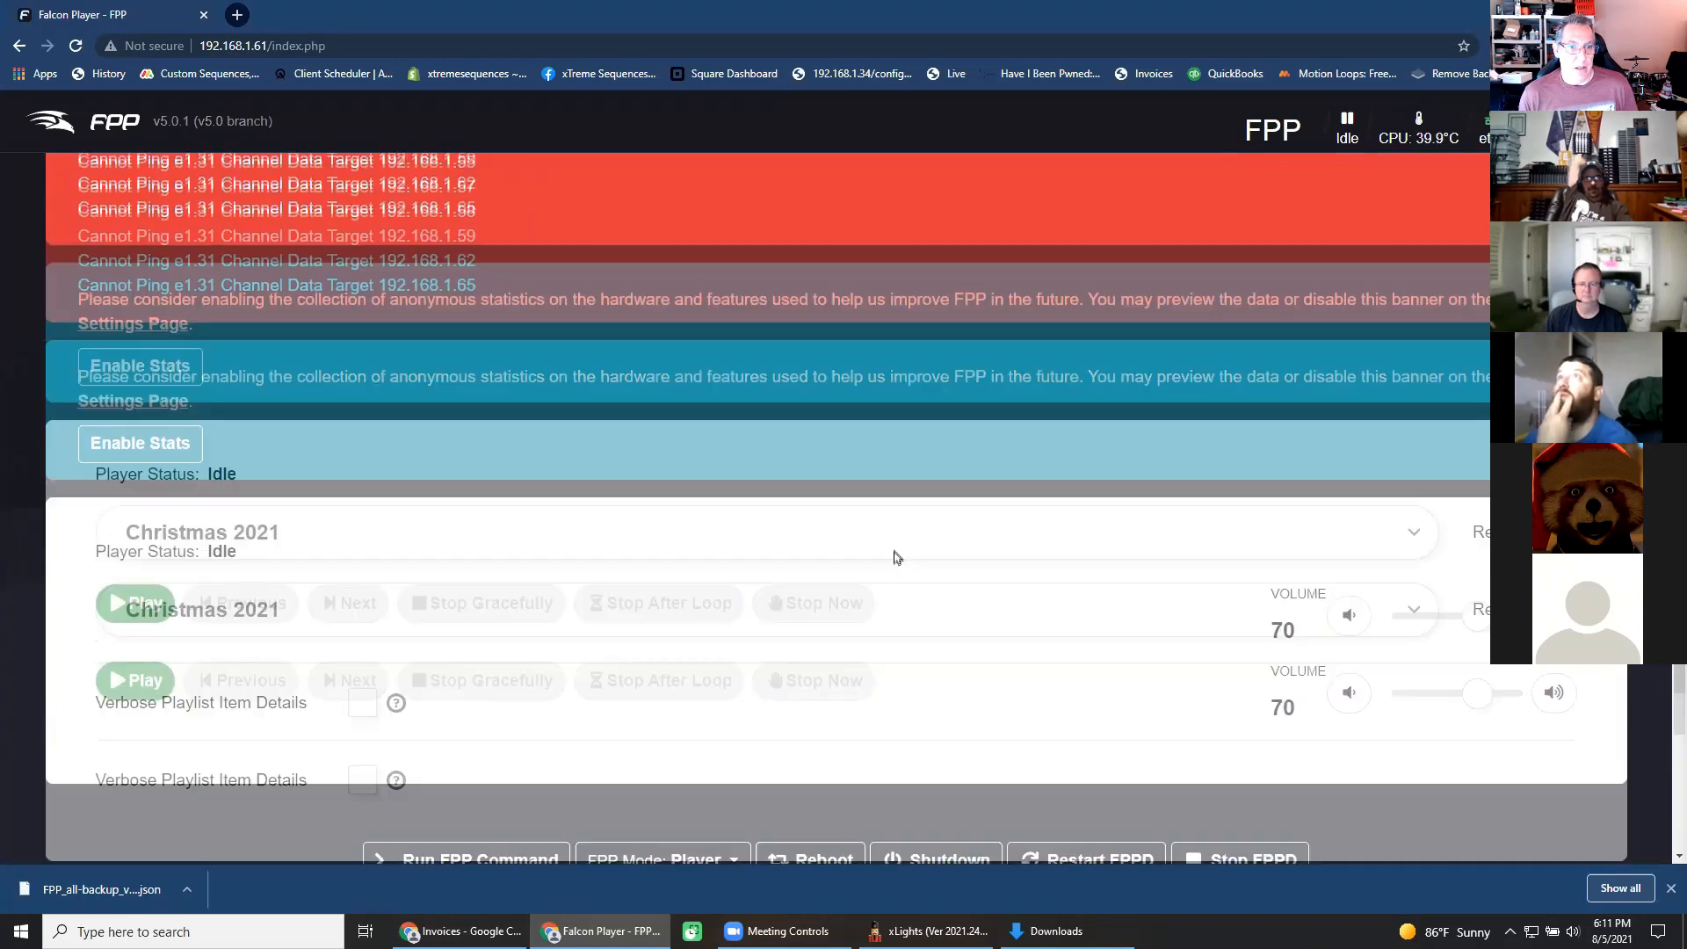
scroll(892, 553, "down", 3)
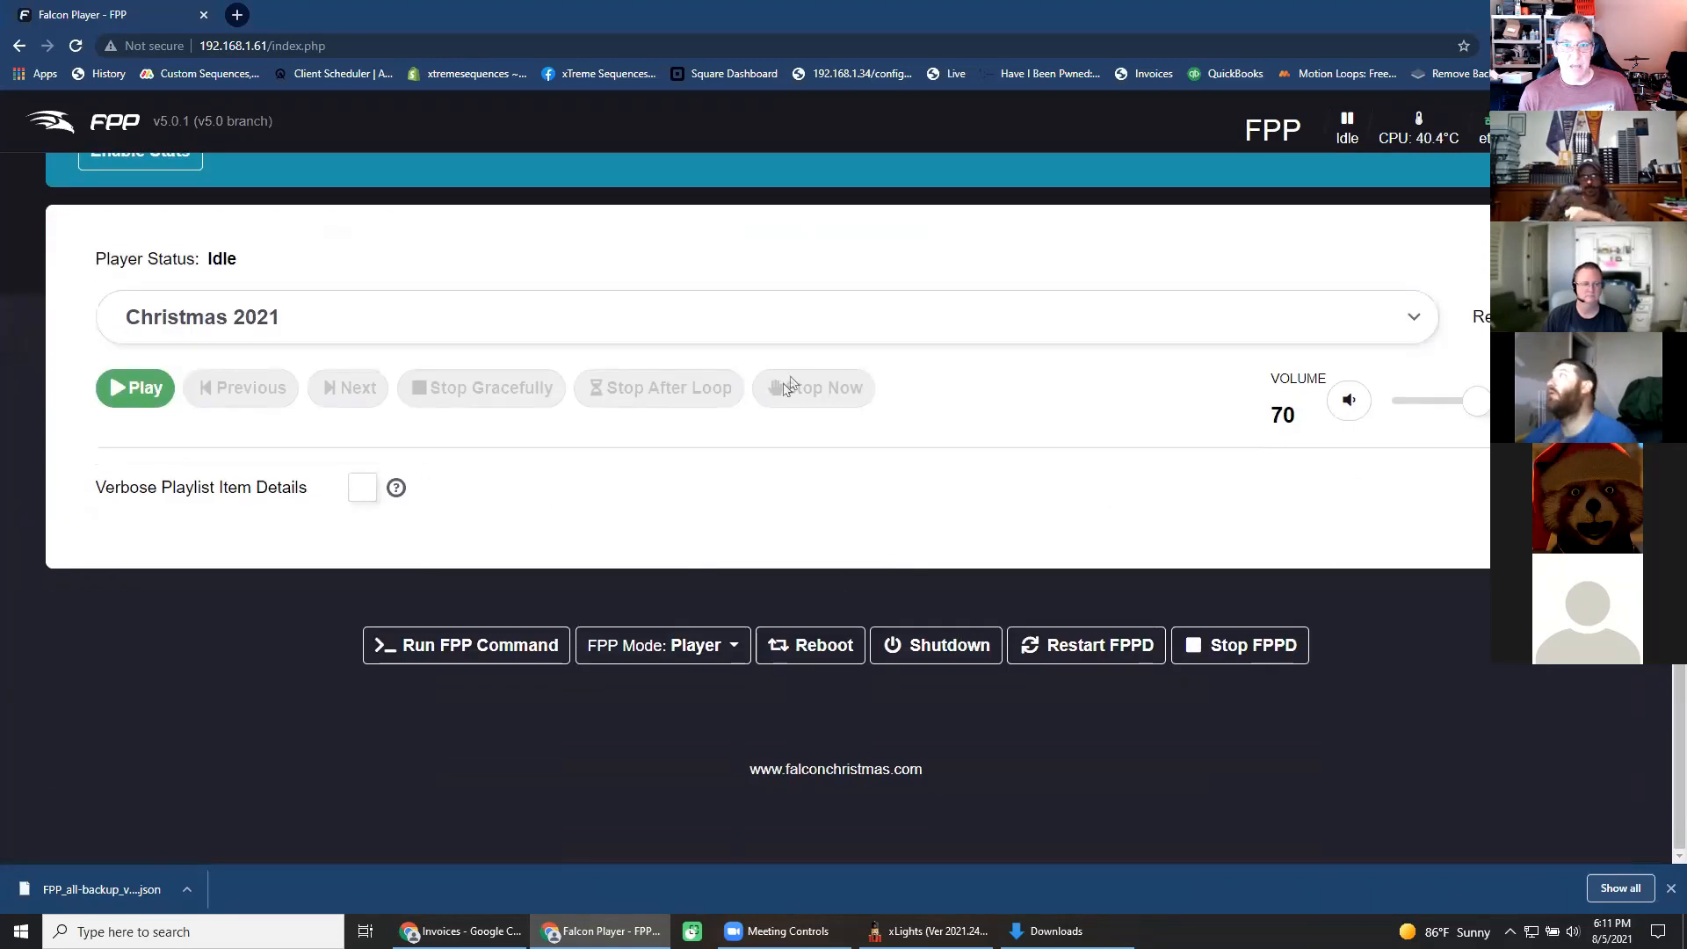
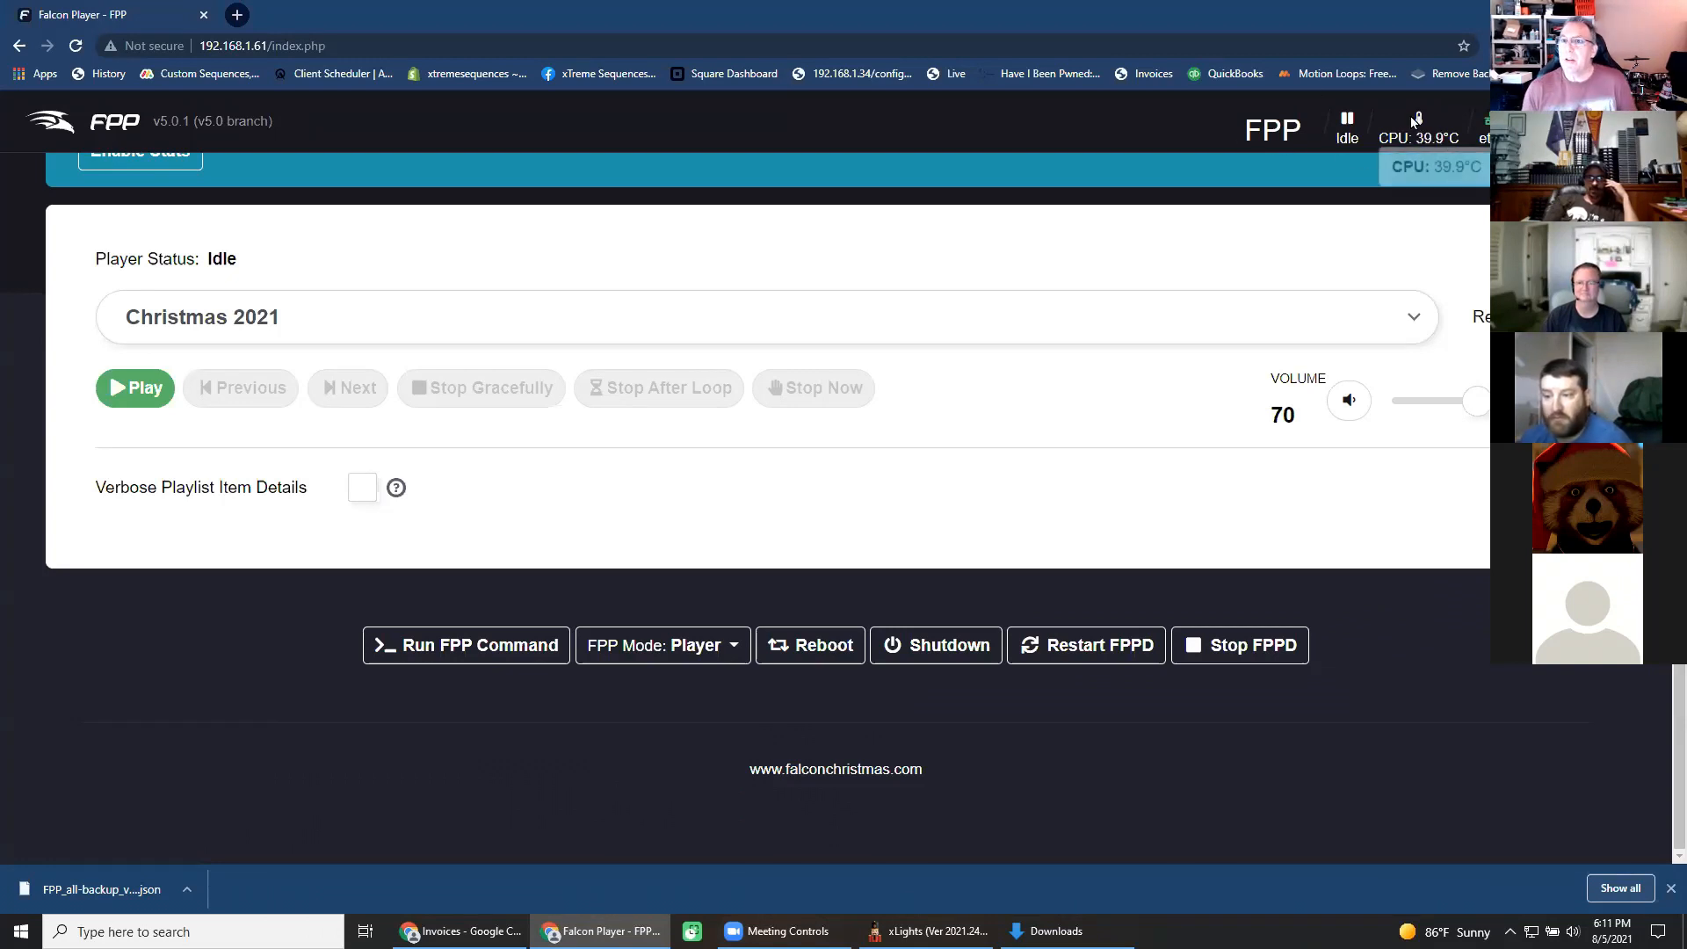
Check the CPU temperature read-out in the header and the Status page for a way to change the temperature unit.
double_click(1436, 138)
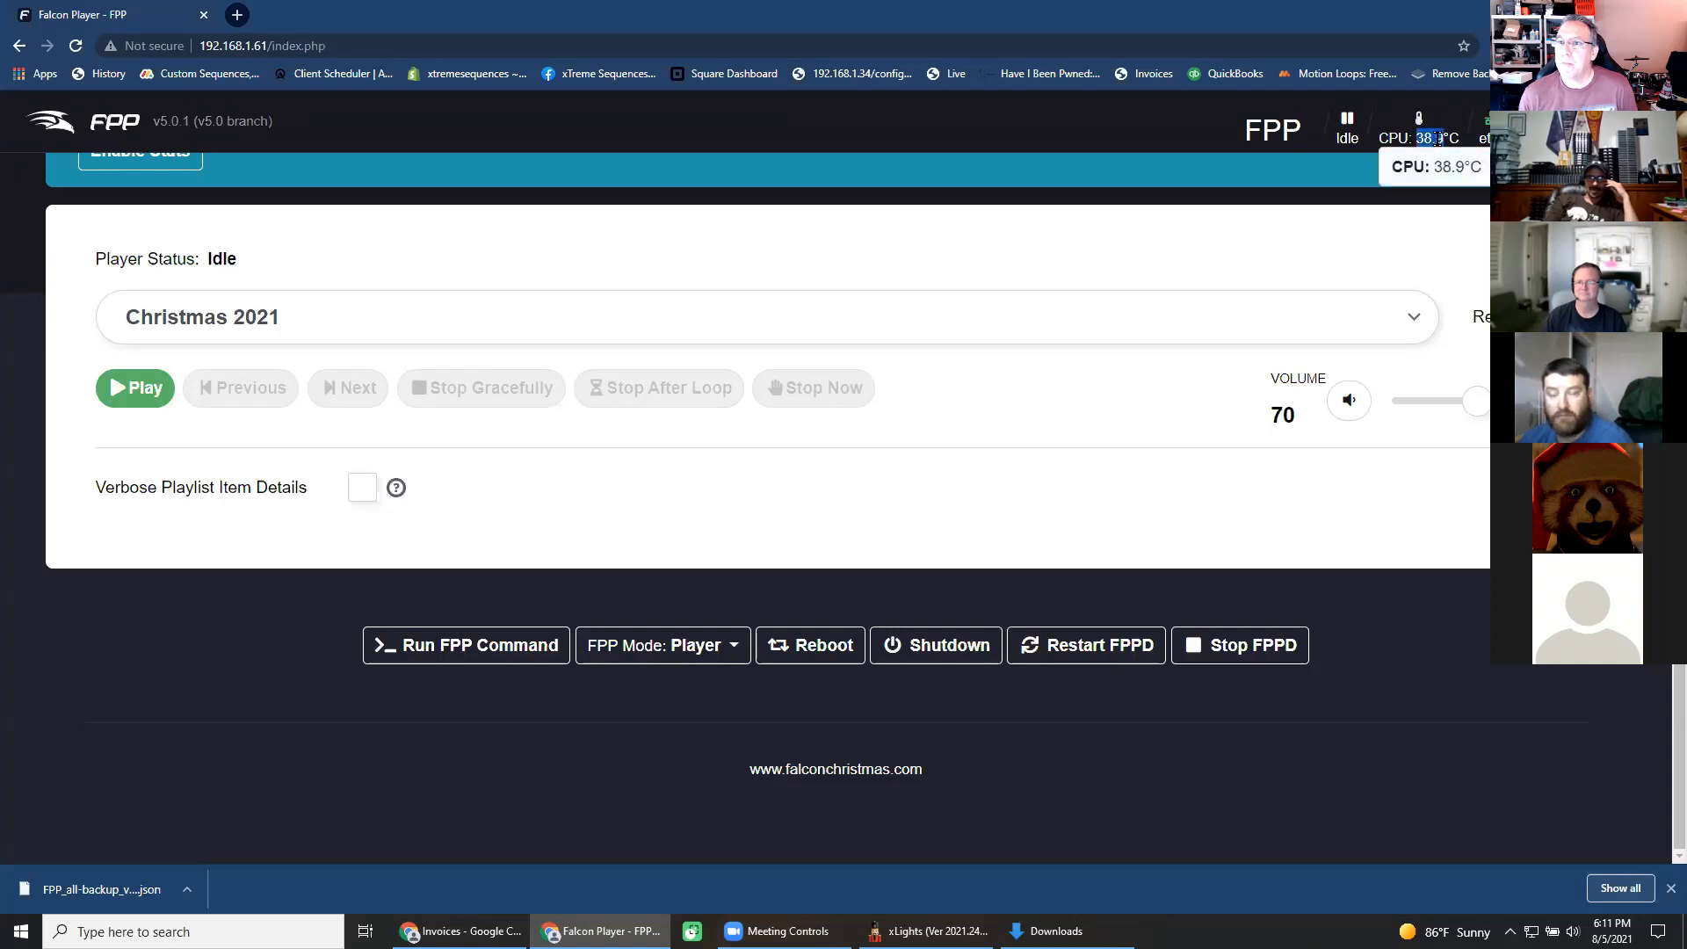
right_click(1401, 134)
left_click(1426, 108)
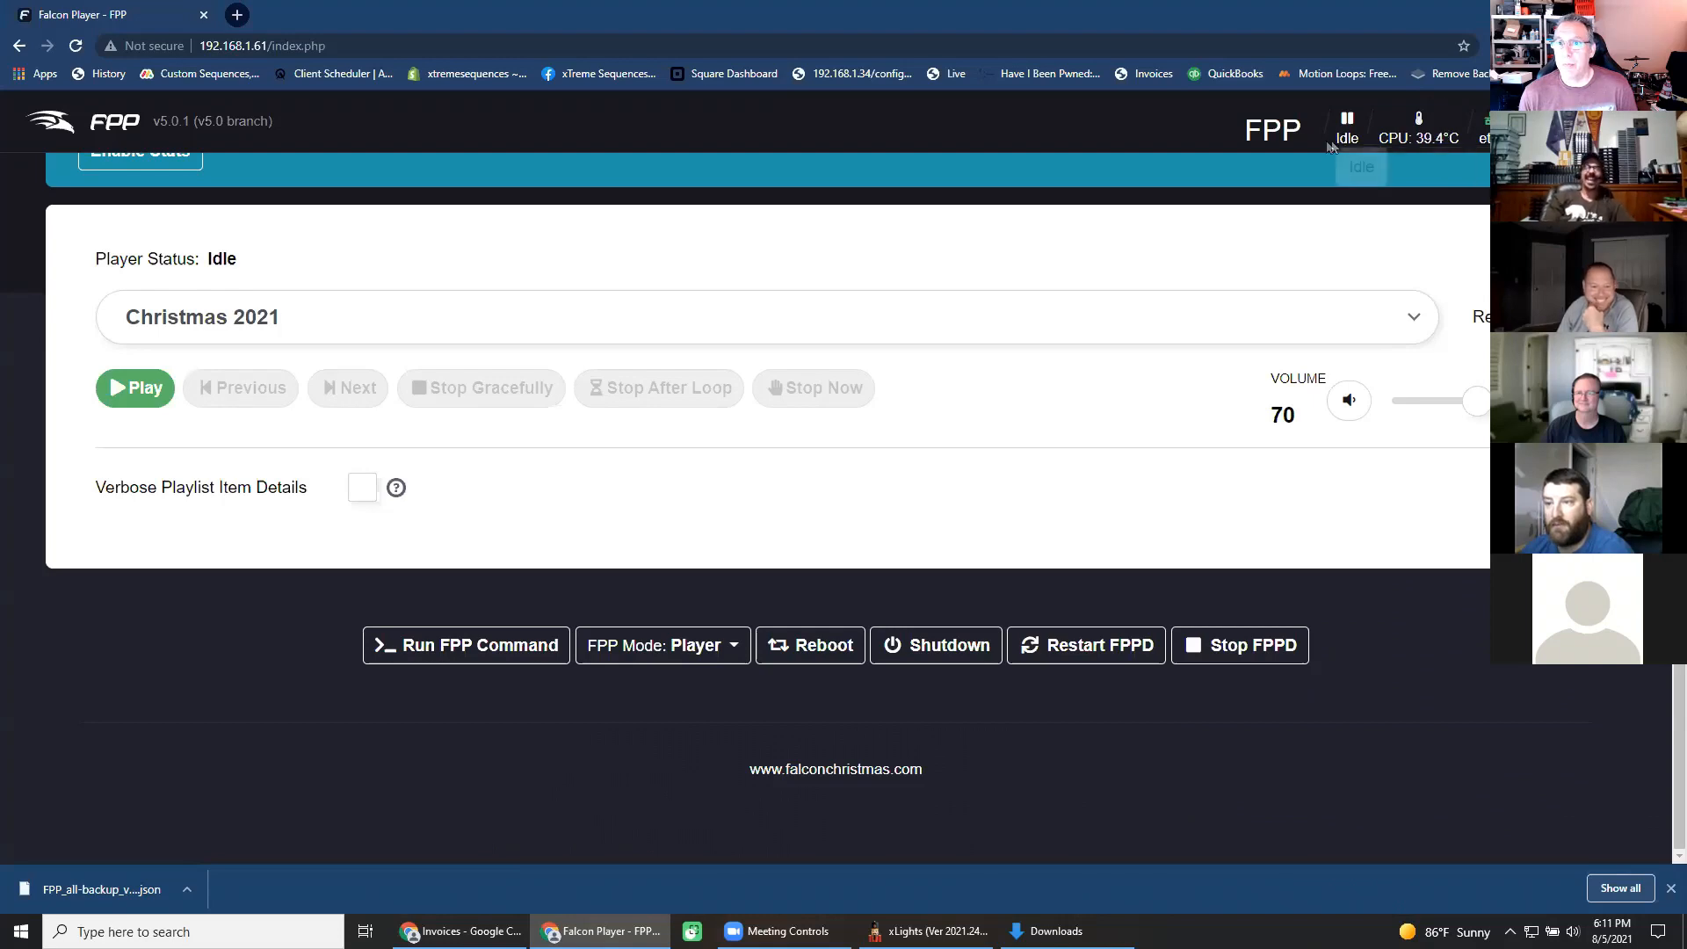
scroll(466, 371, "up", 7)
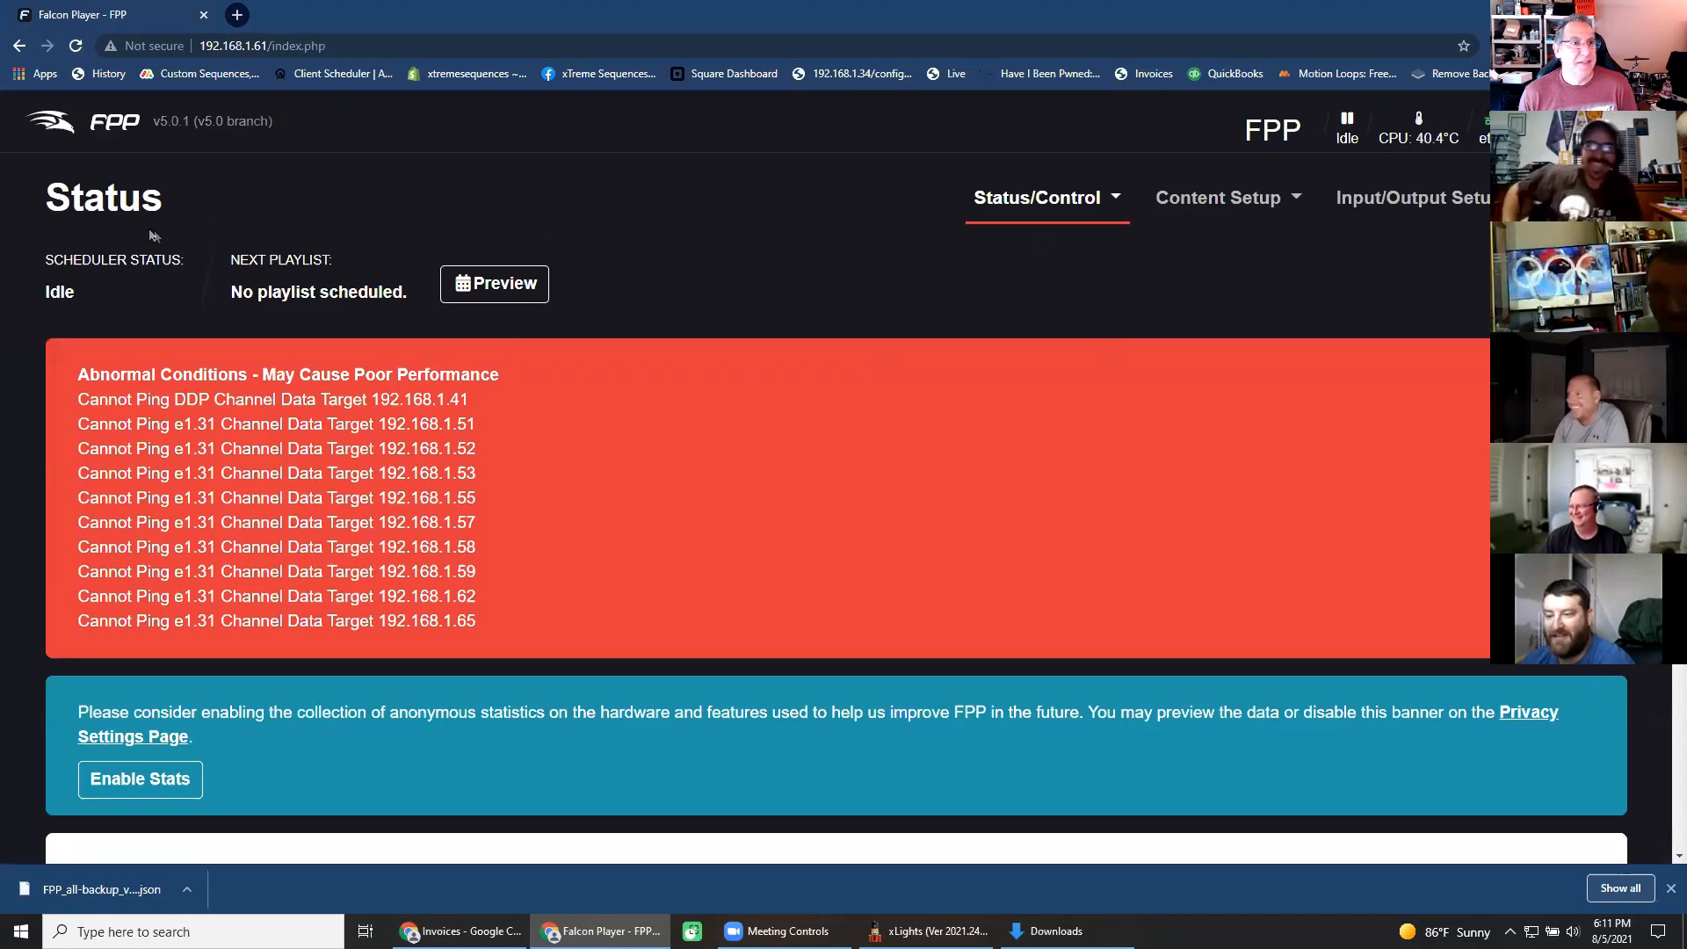
scroll(663, 573, "down", 7)
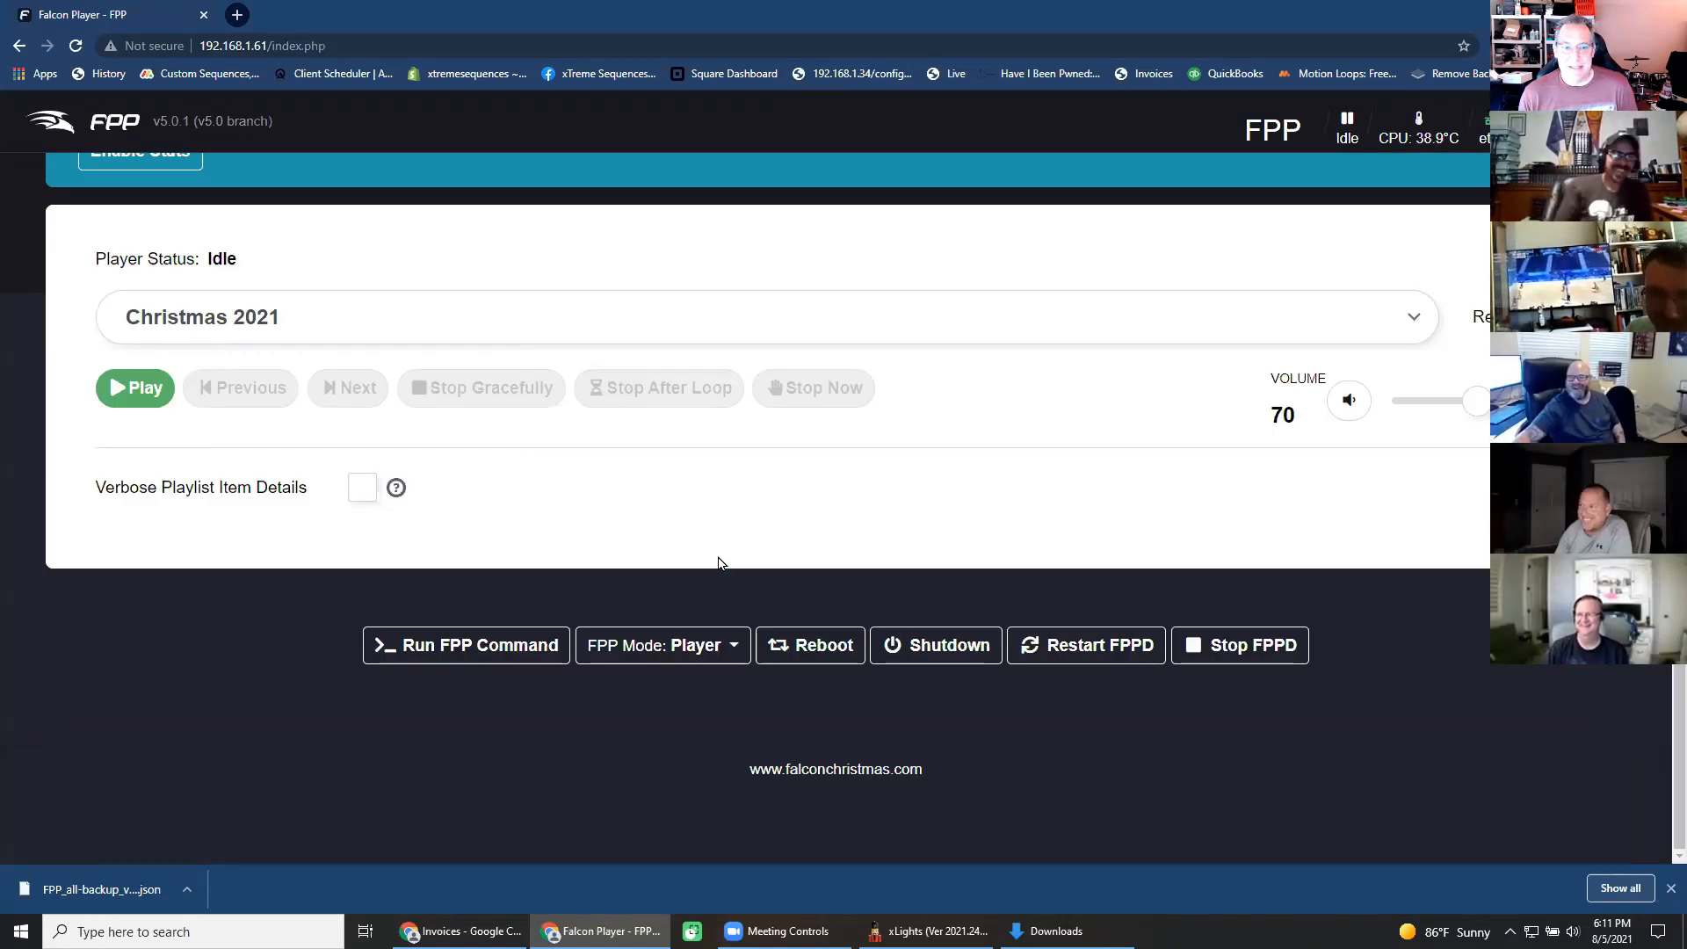
scroll(858, 583, "up", 7)
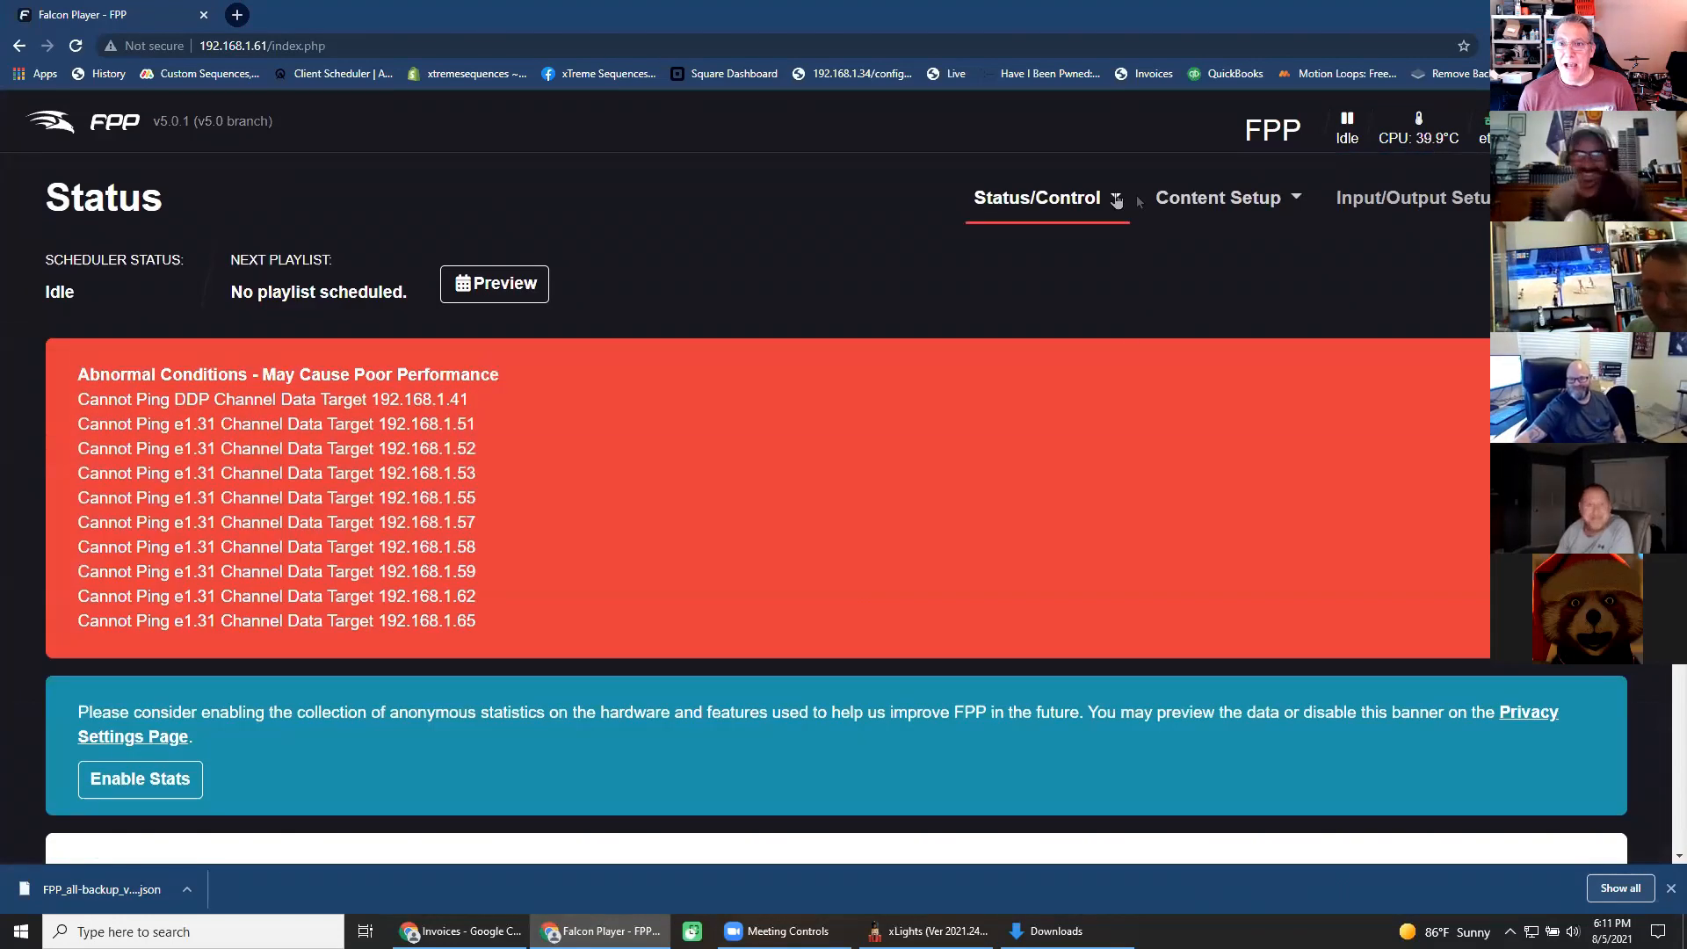
Open FPP Settings and examine the System settings, including the Locale choices, for a temperature unit option.
left_click(1107, 197)
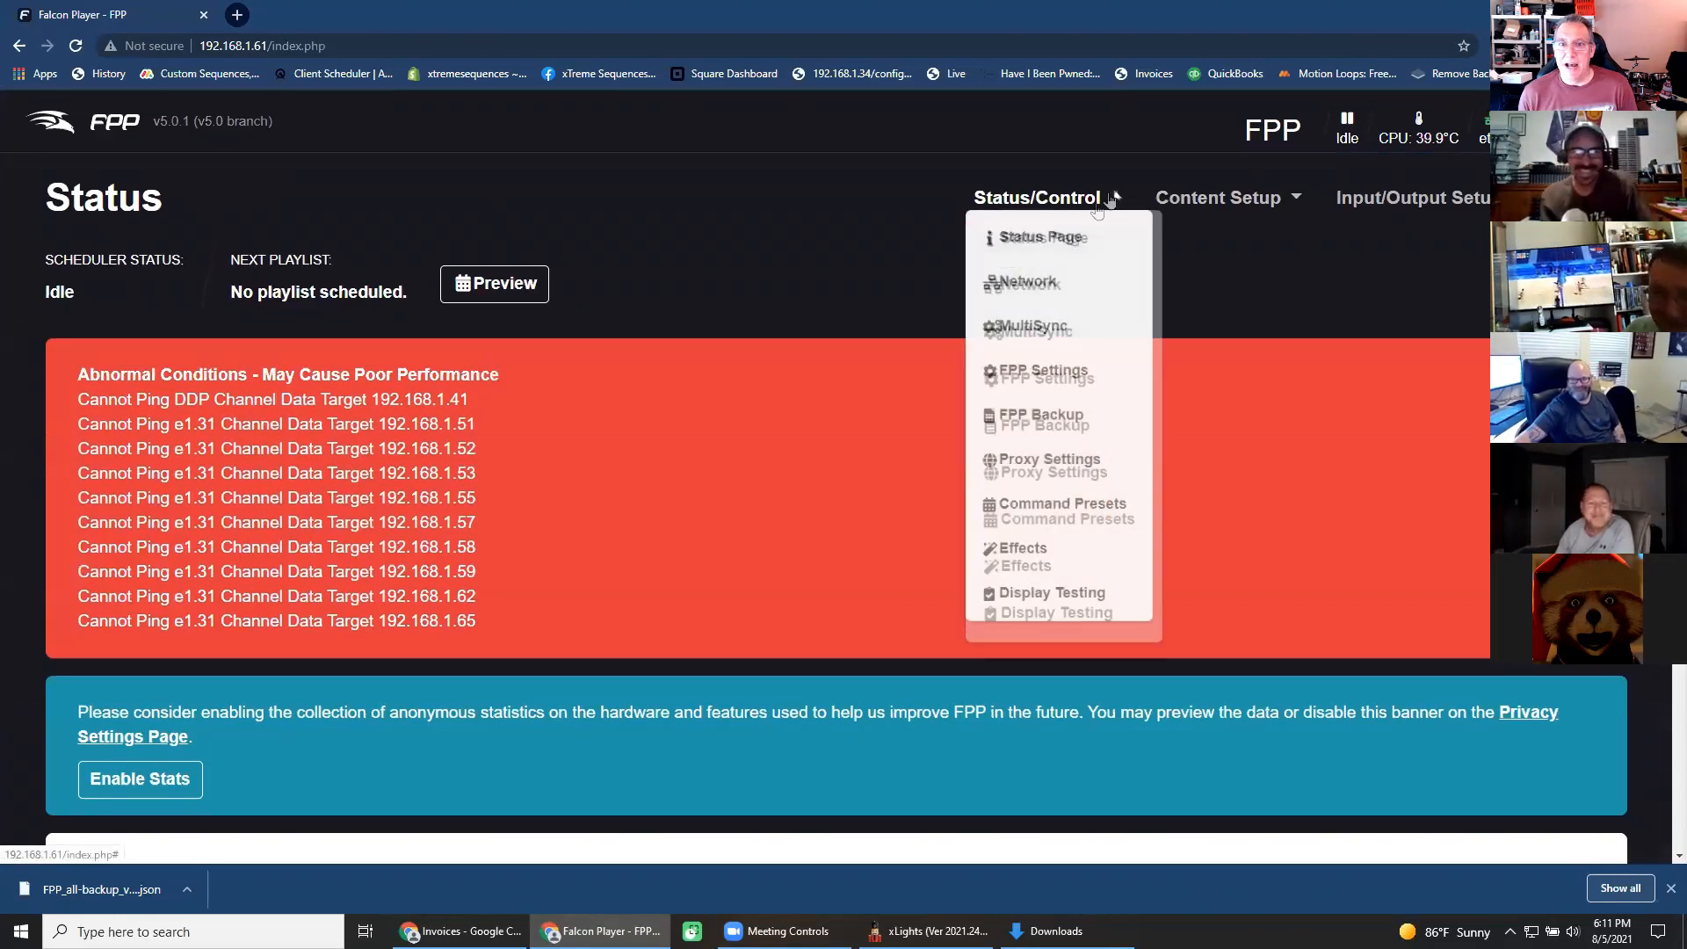
left_click(1061, 392)
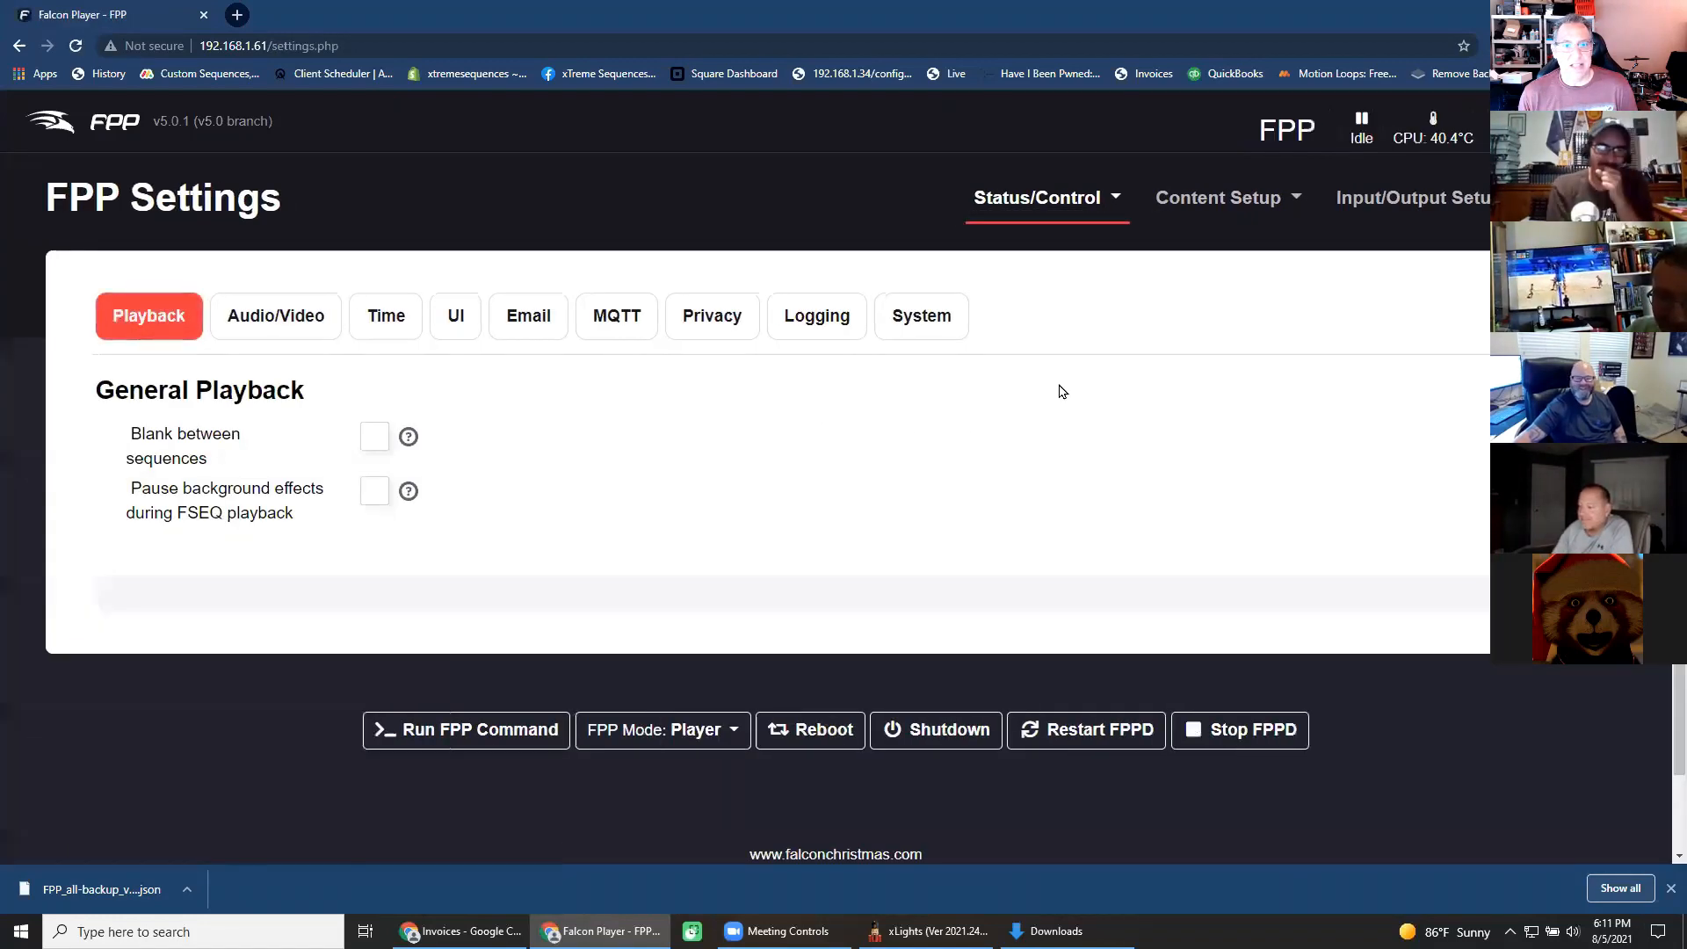
left_click(916, 324)
scroll(851, 542, "down", 3)
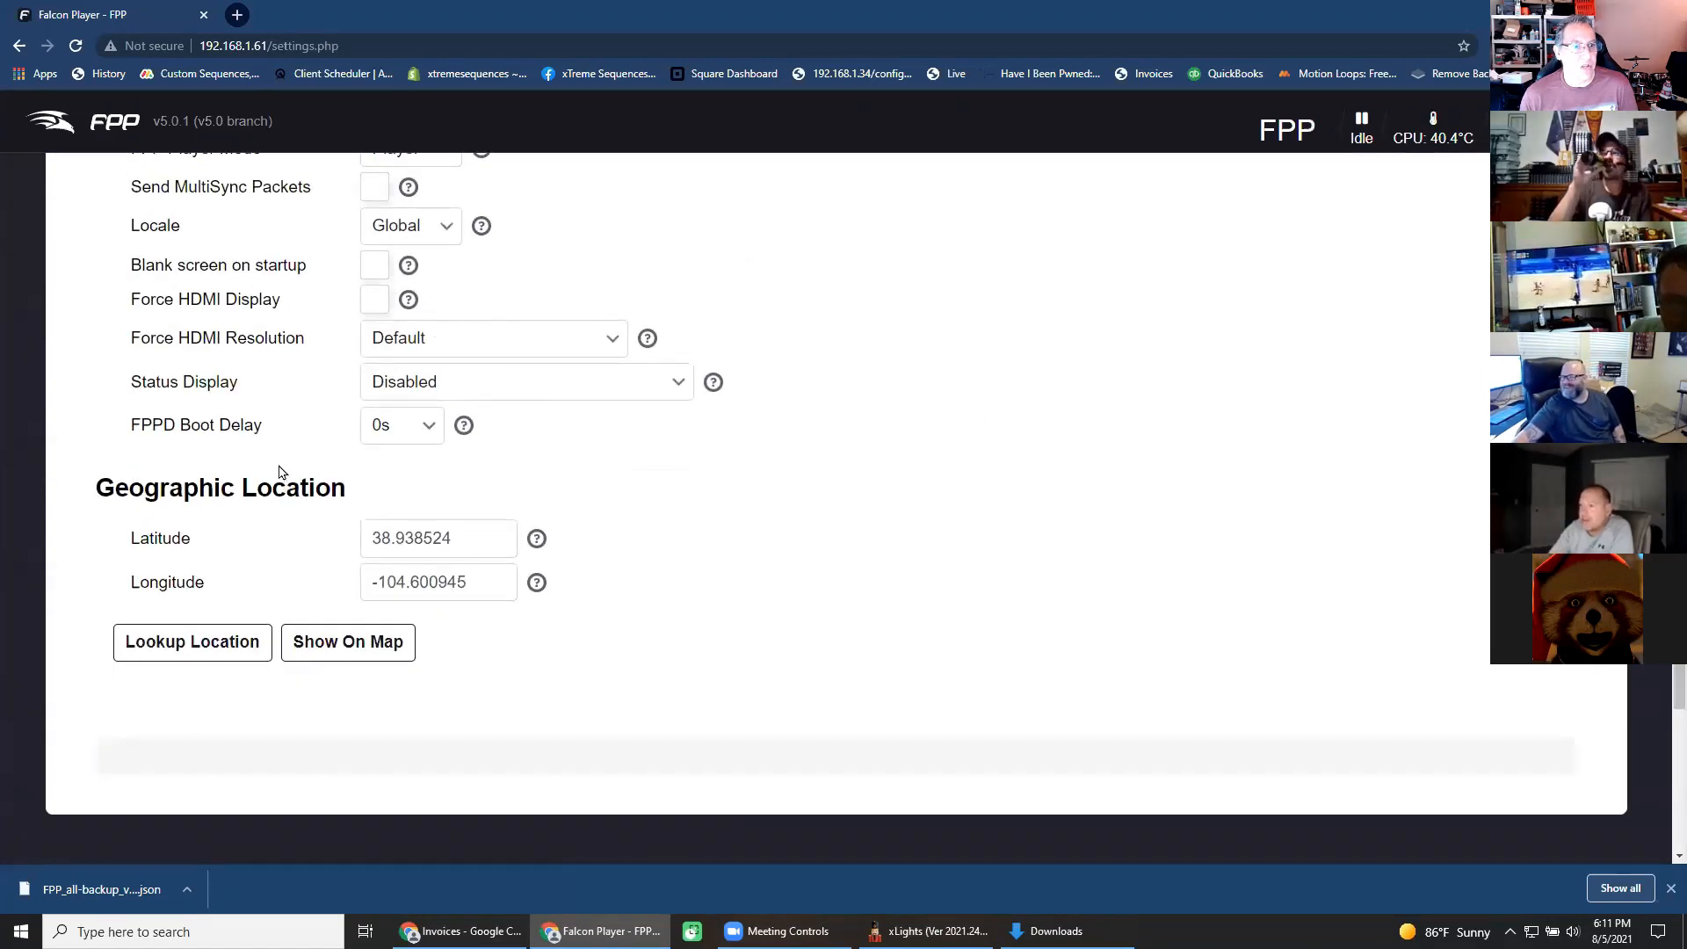
scroll(668, 611, "up", 3)
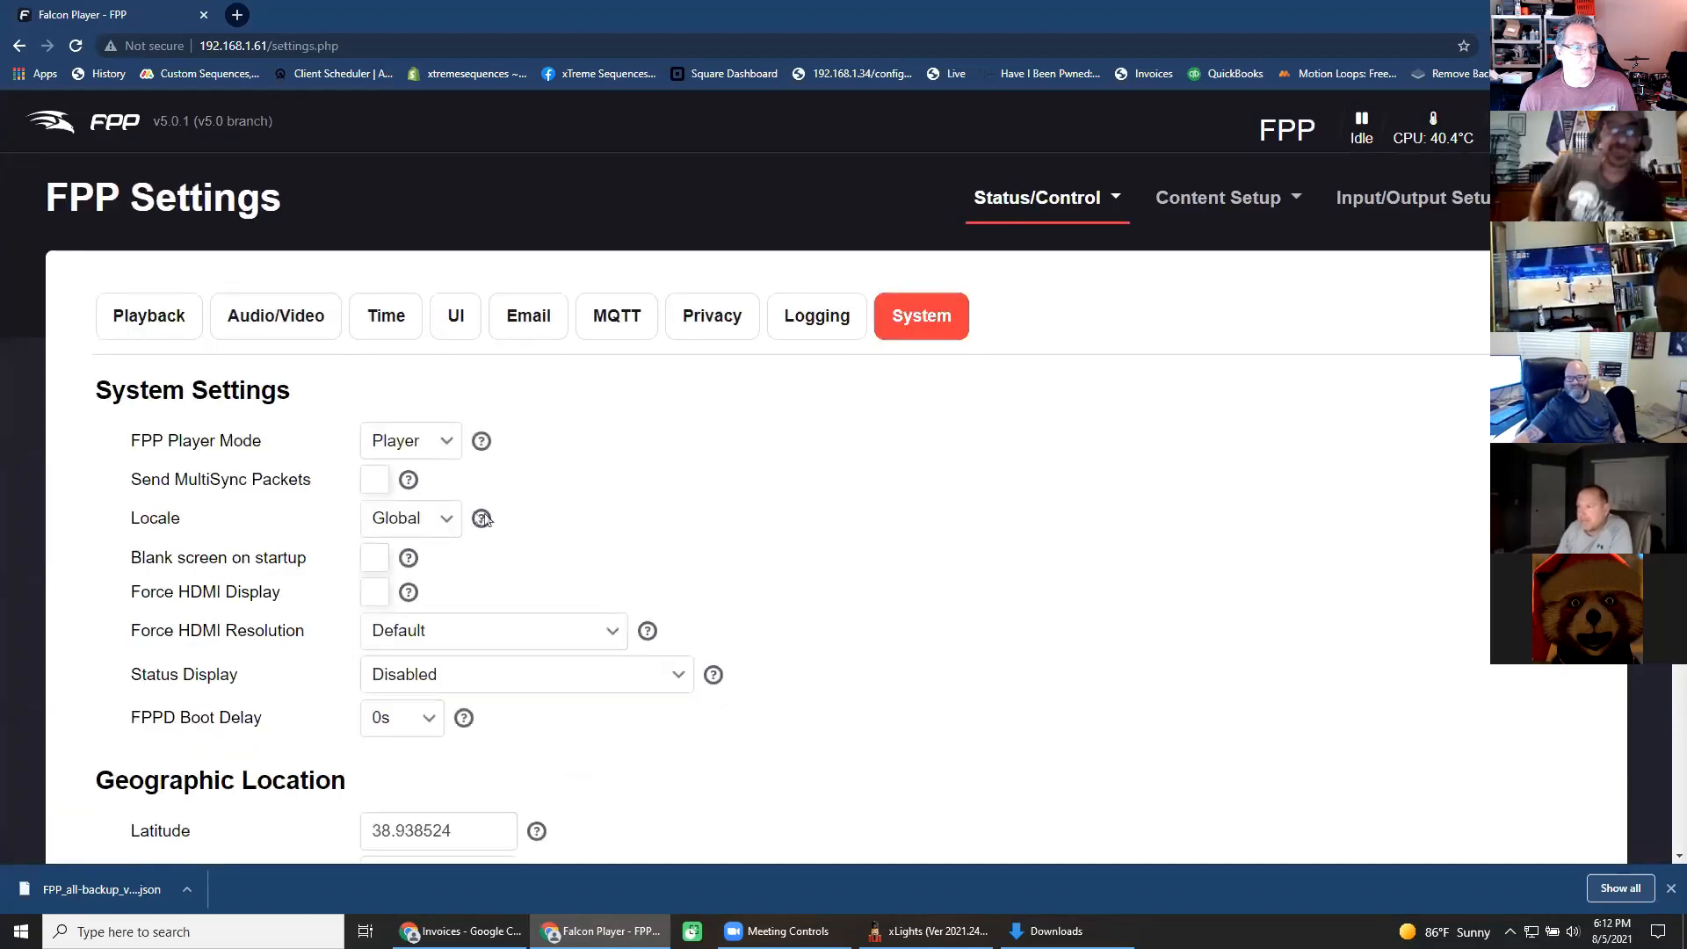
left_click(440, 520)
left_click(630, 527)
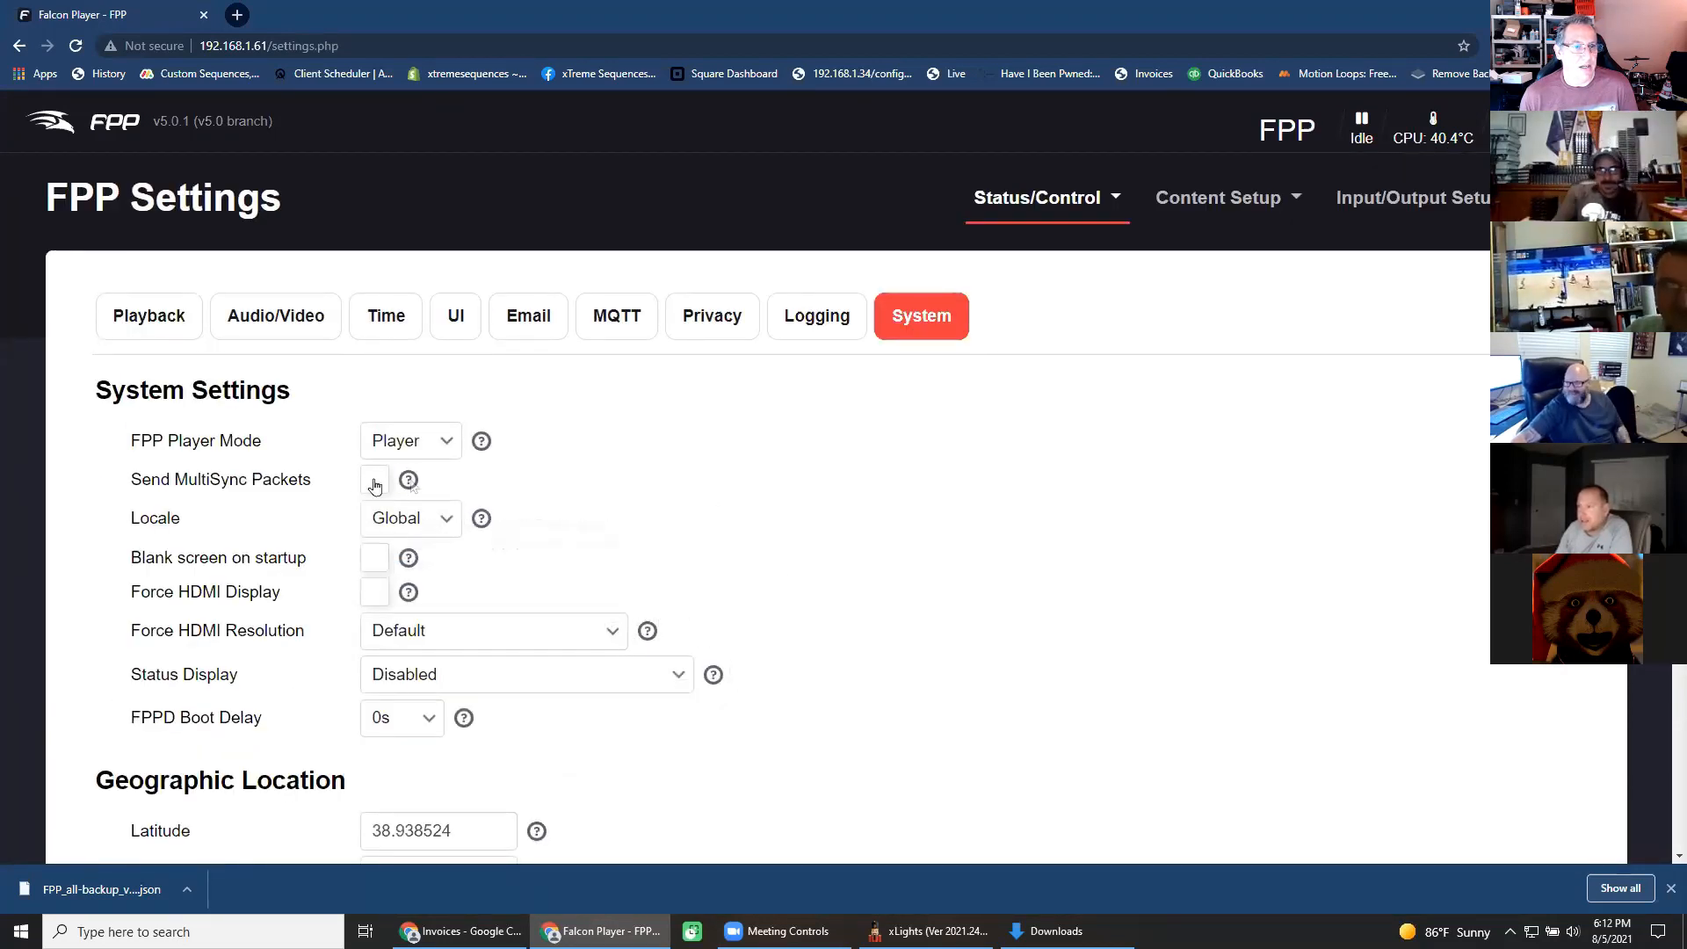
Check the Logging, Privacy and MQTT settings, and set the temperature display units to Fahrenheit in the UI settings.
left_click(791, 317)
left_click(722, 327)
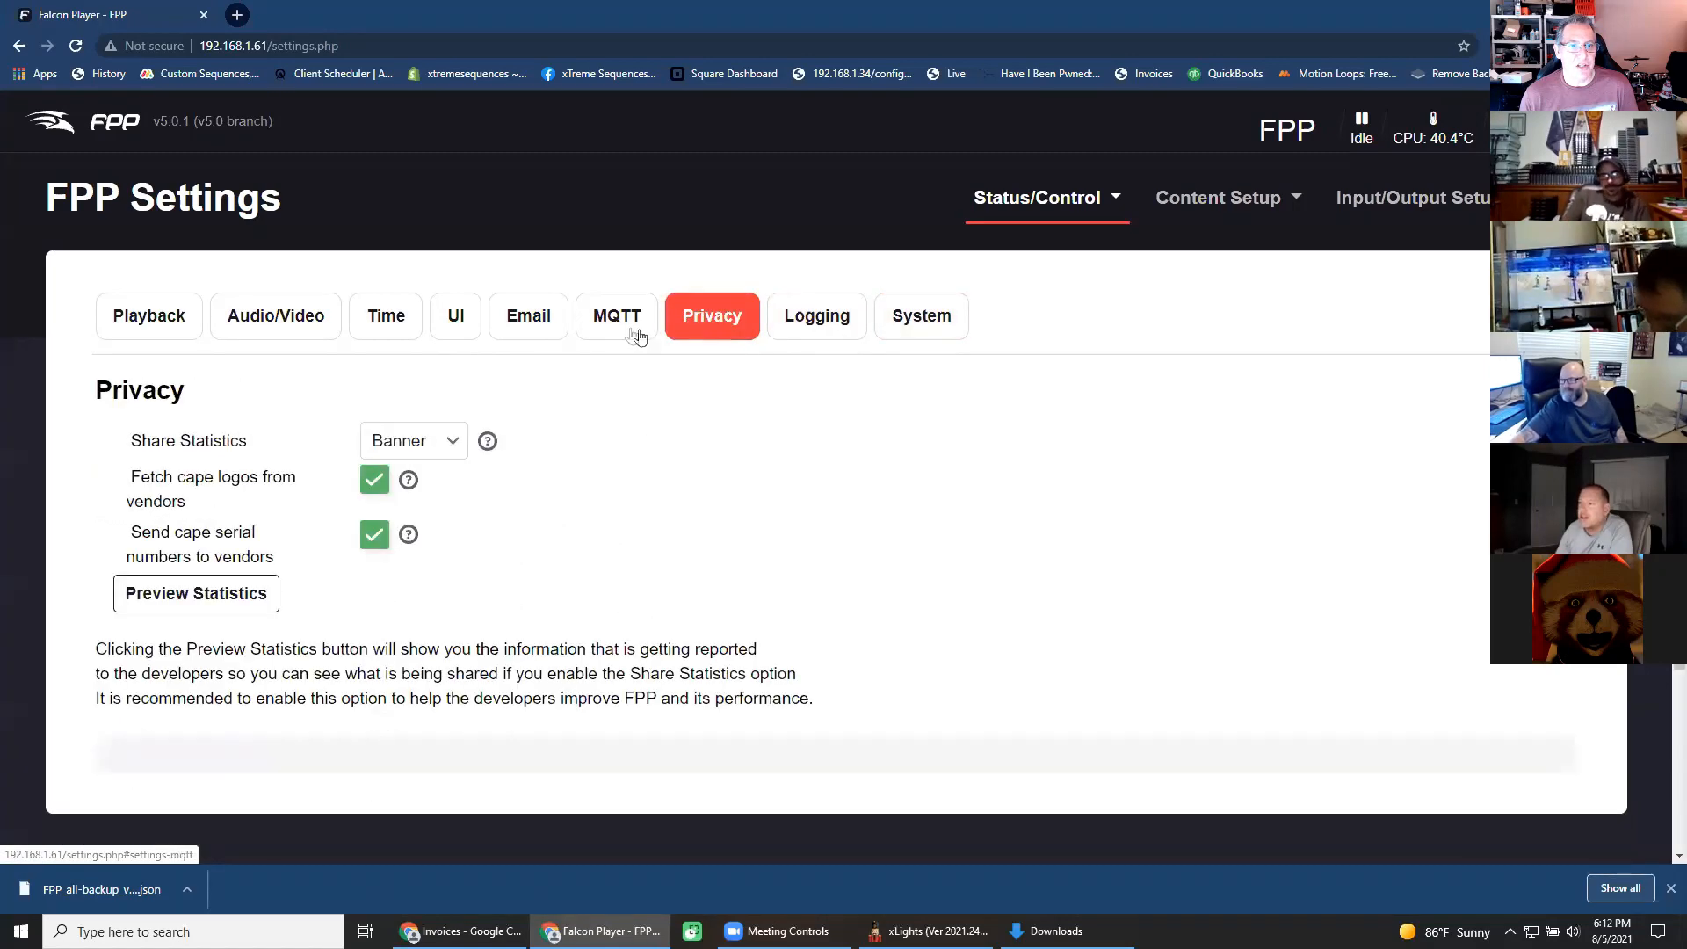
left_click(620, 327)
left_click(466, 323)
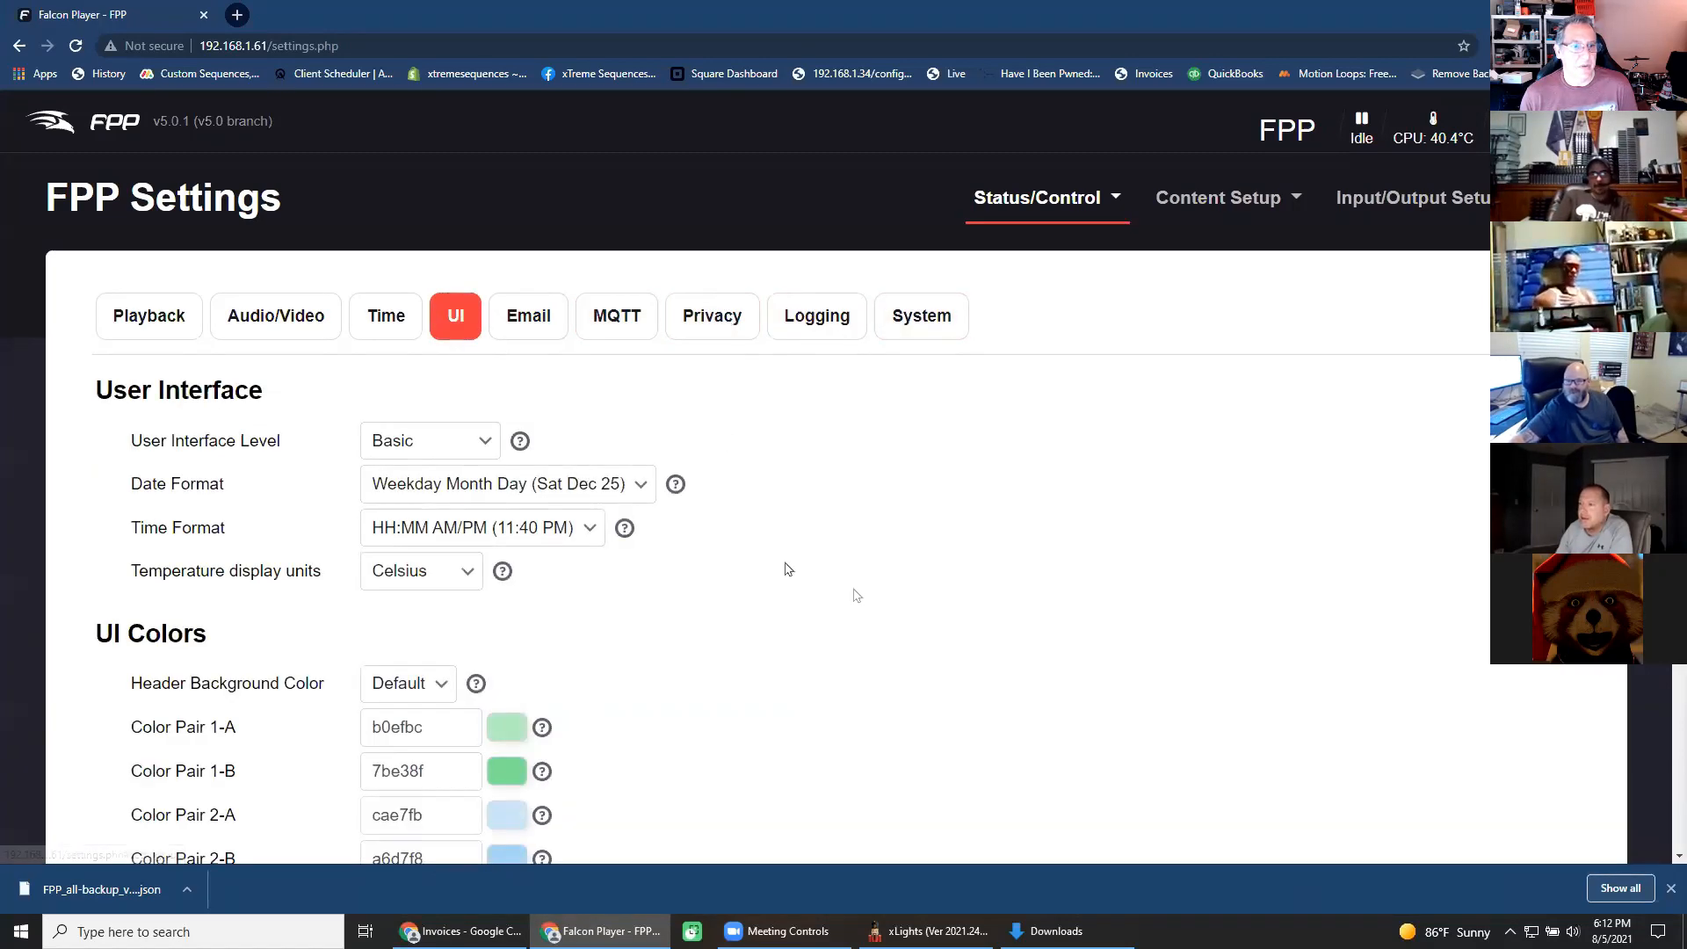
scroll(904, 591, "down", 3)
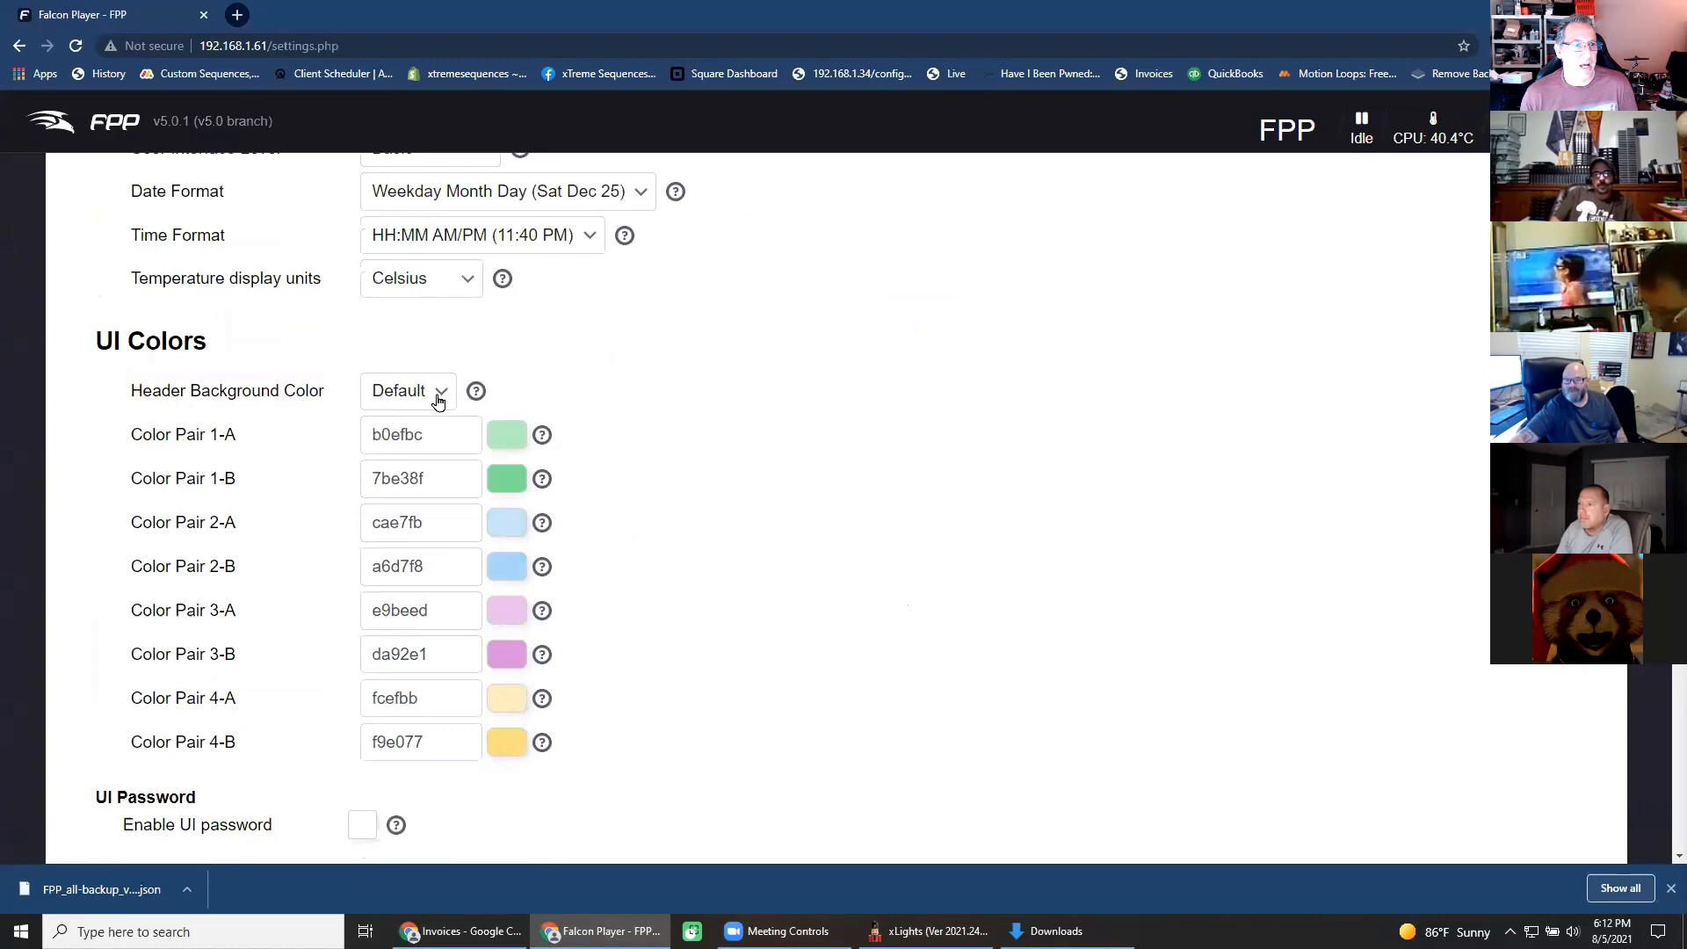
left_click(479, 283)
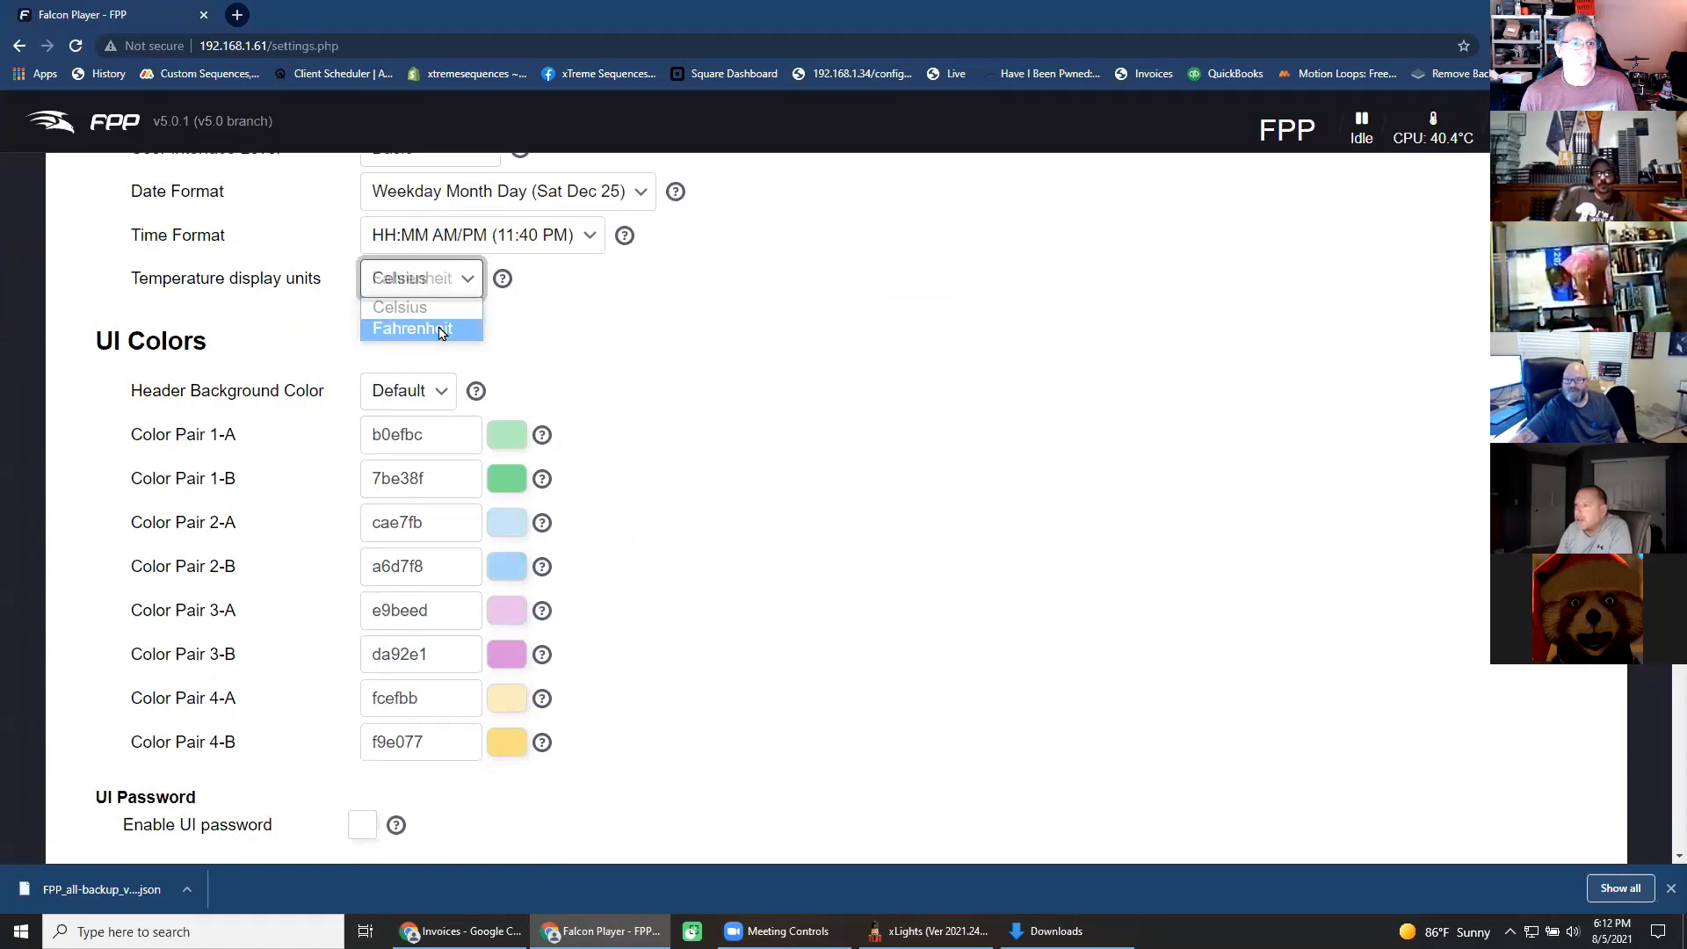
left_click(413, 329)
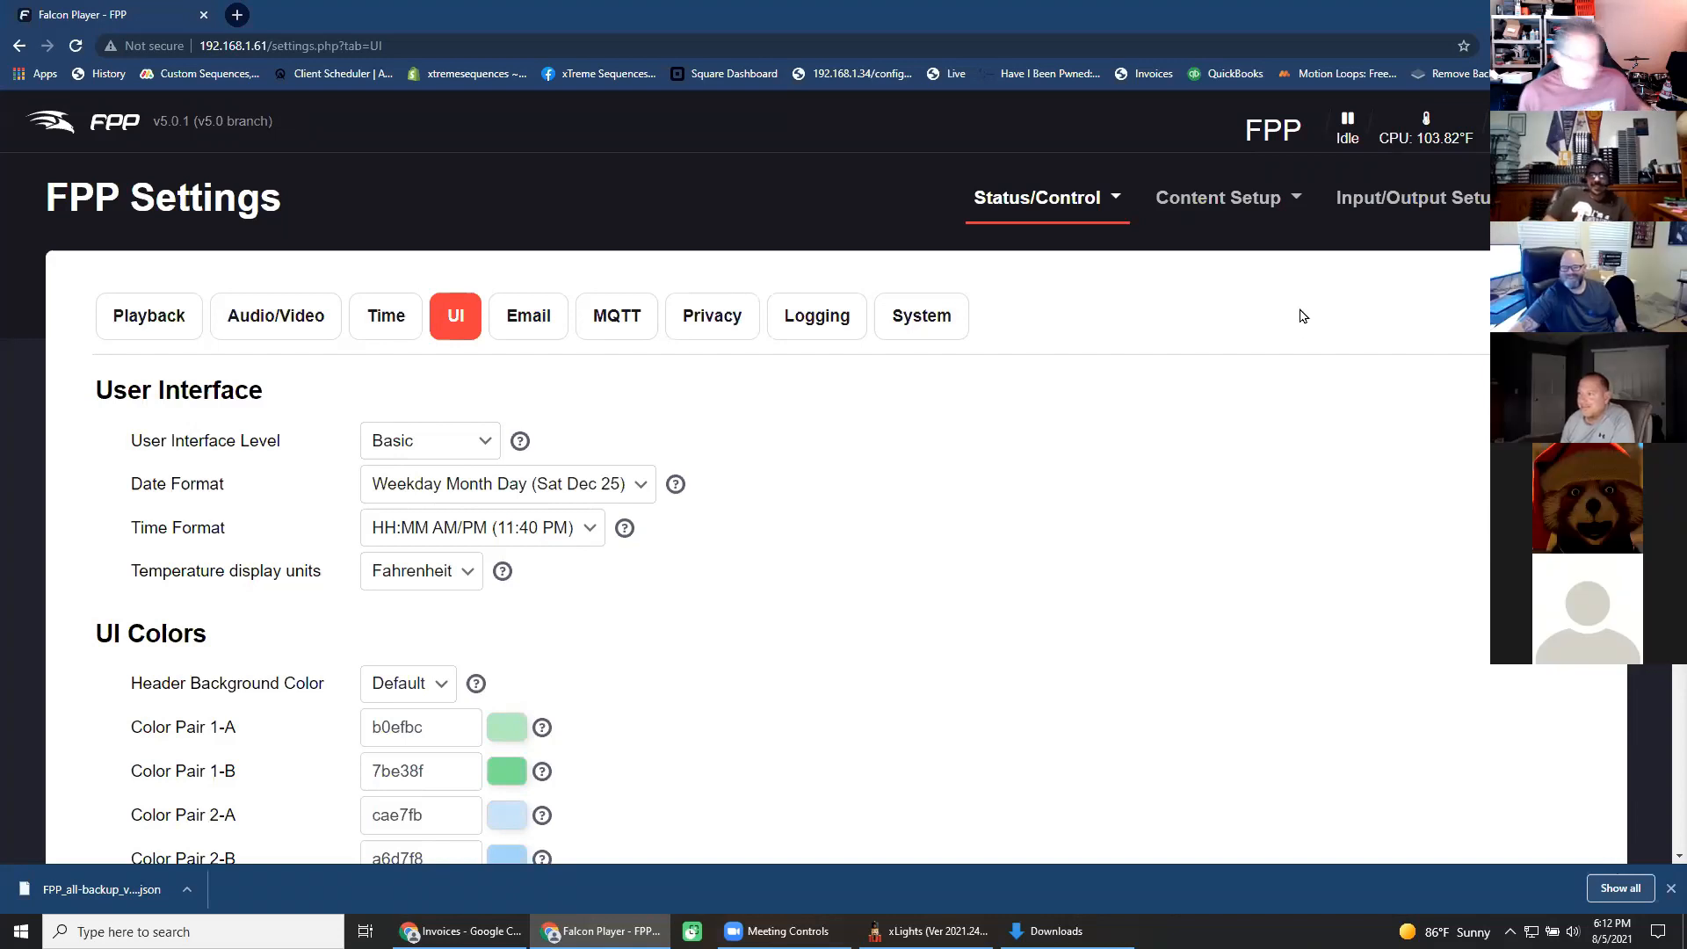
Look over the CPU temperature read-out and the remaining UI settings, including the UI colors and UI password option.
mouse_move(1455, 137)
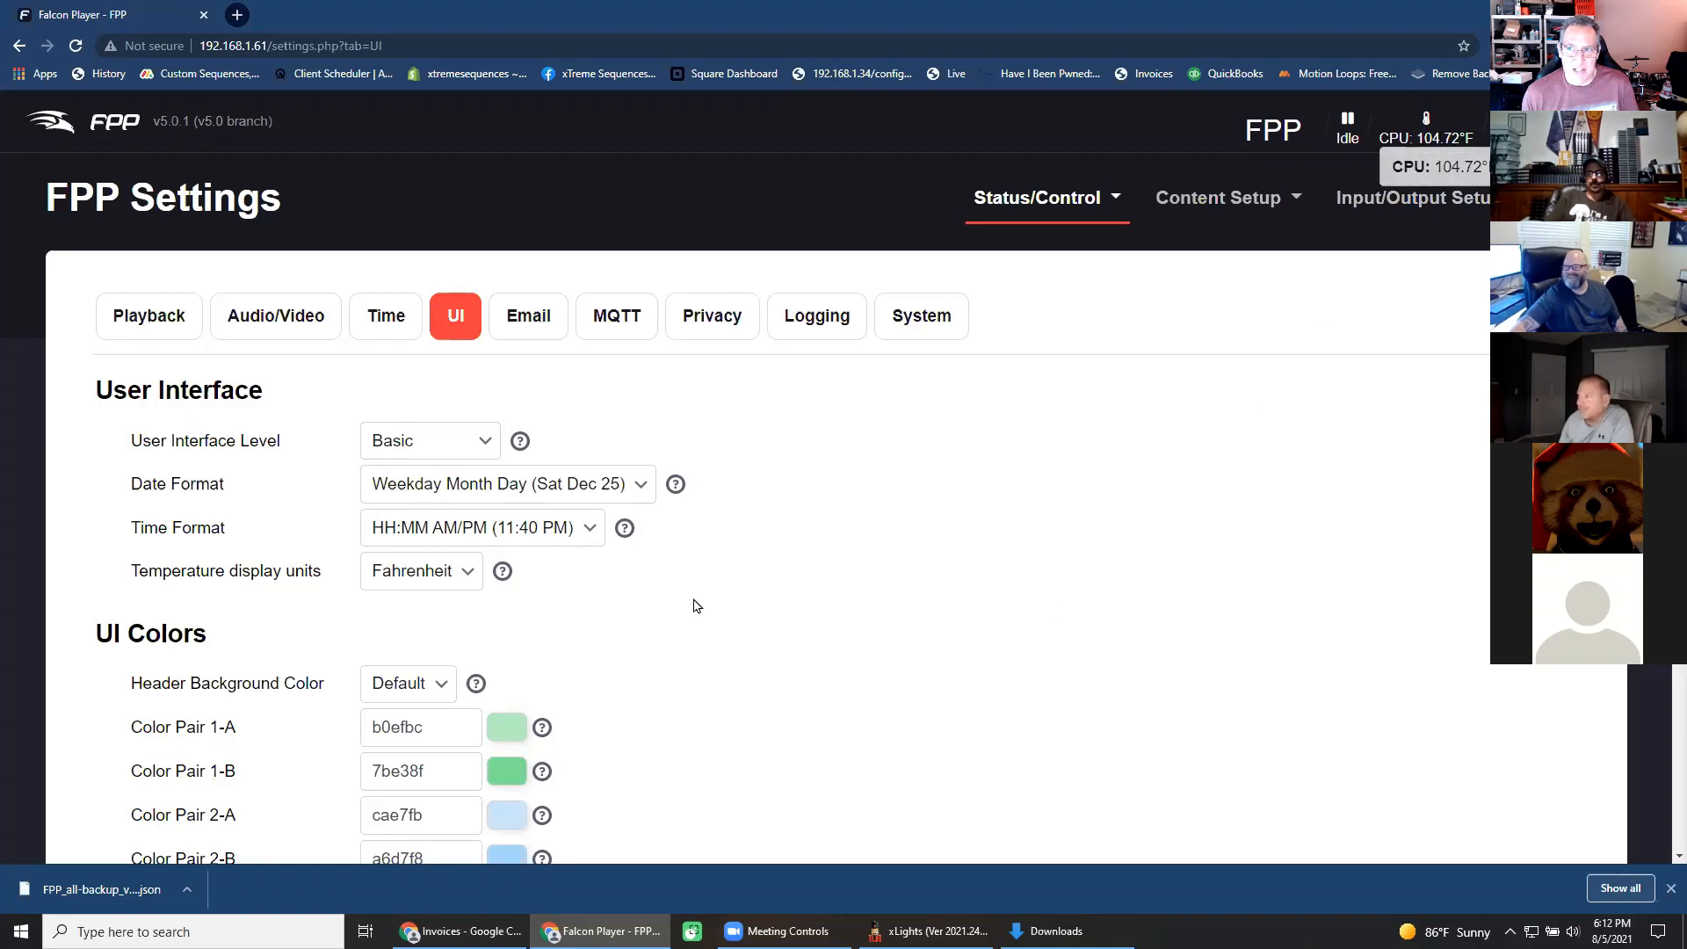
scroll(738, 697, "down", 3)
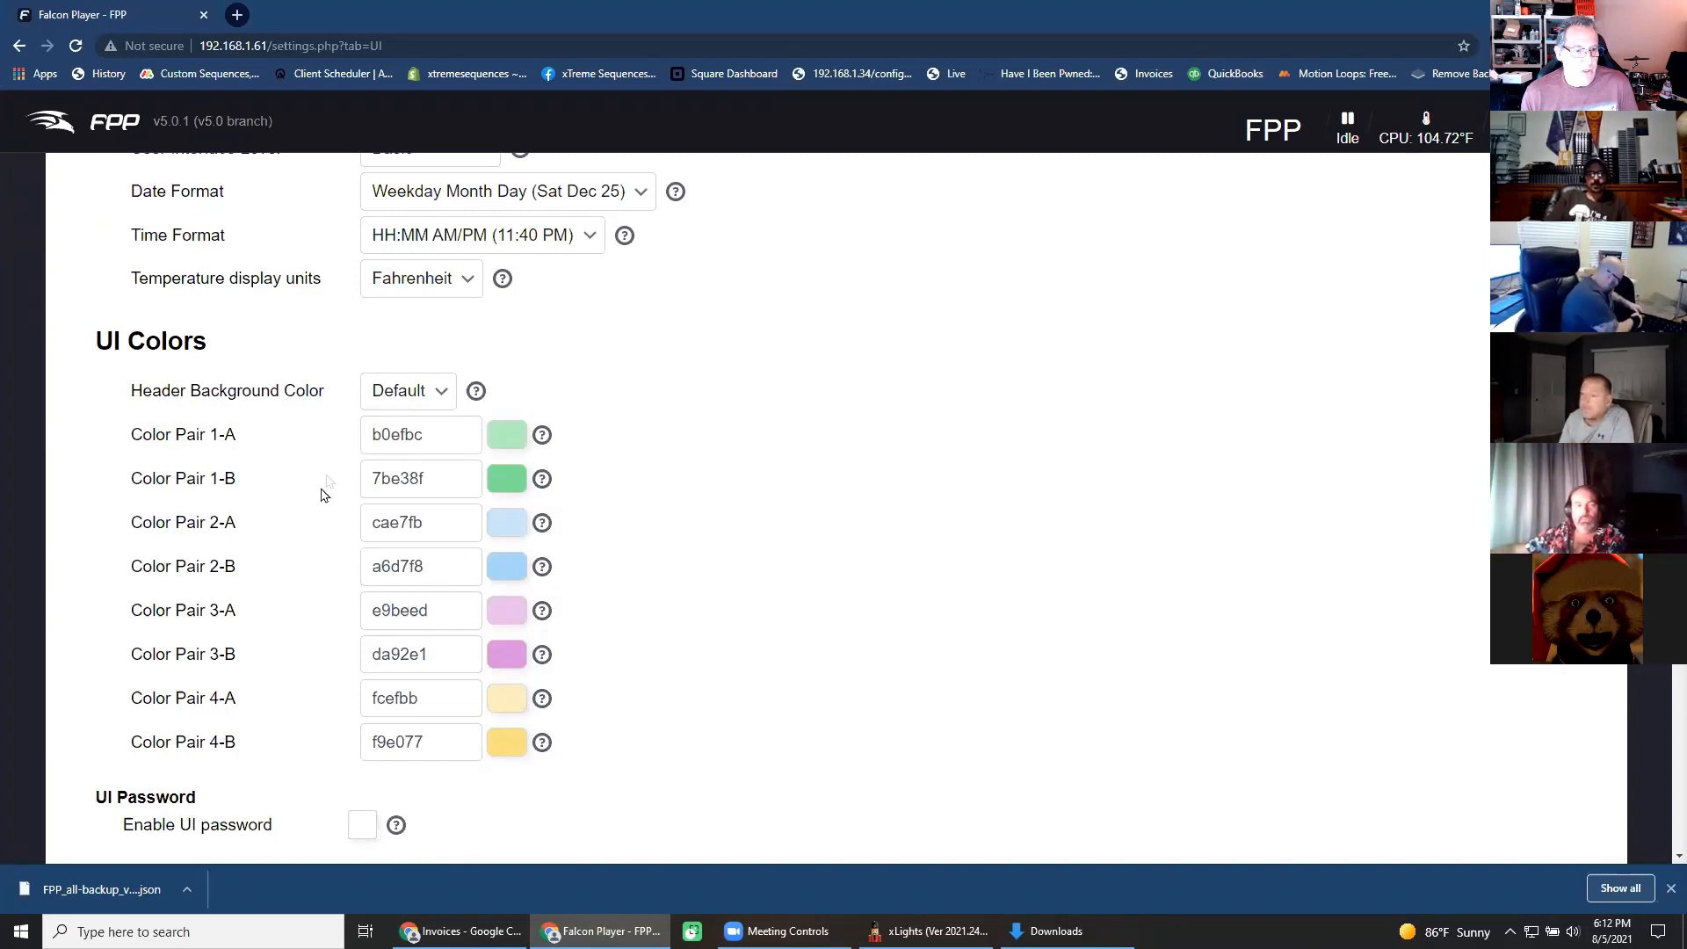
scroll(789, 655, "down", 3)
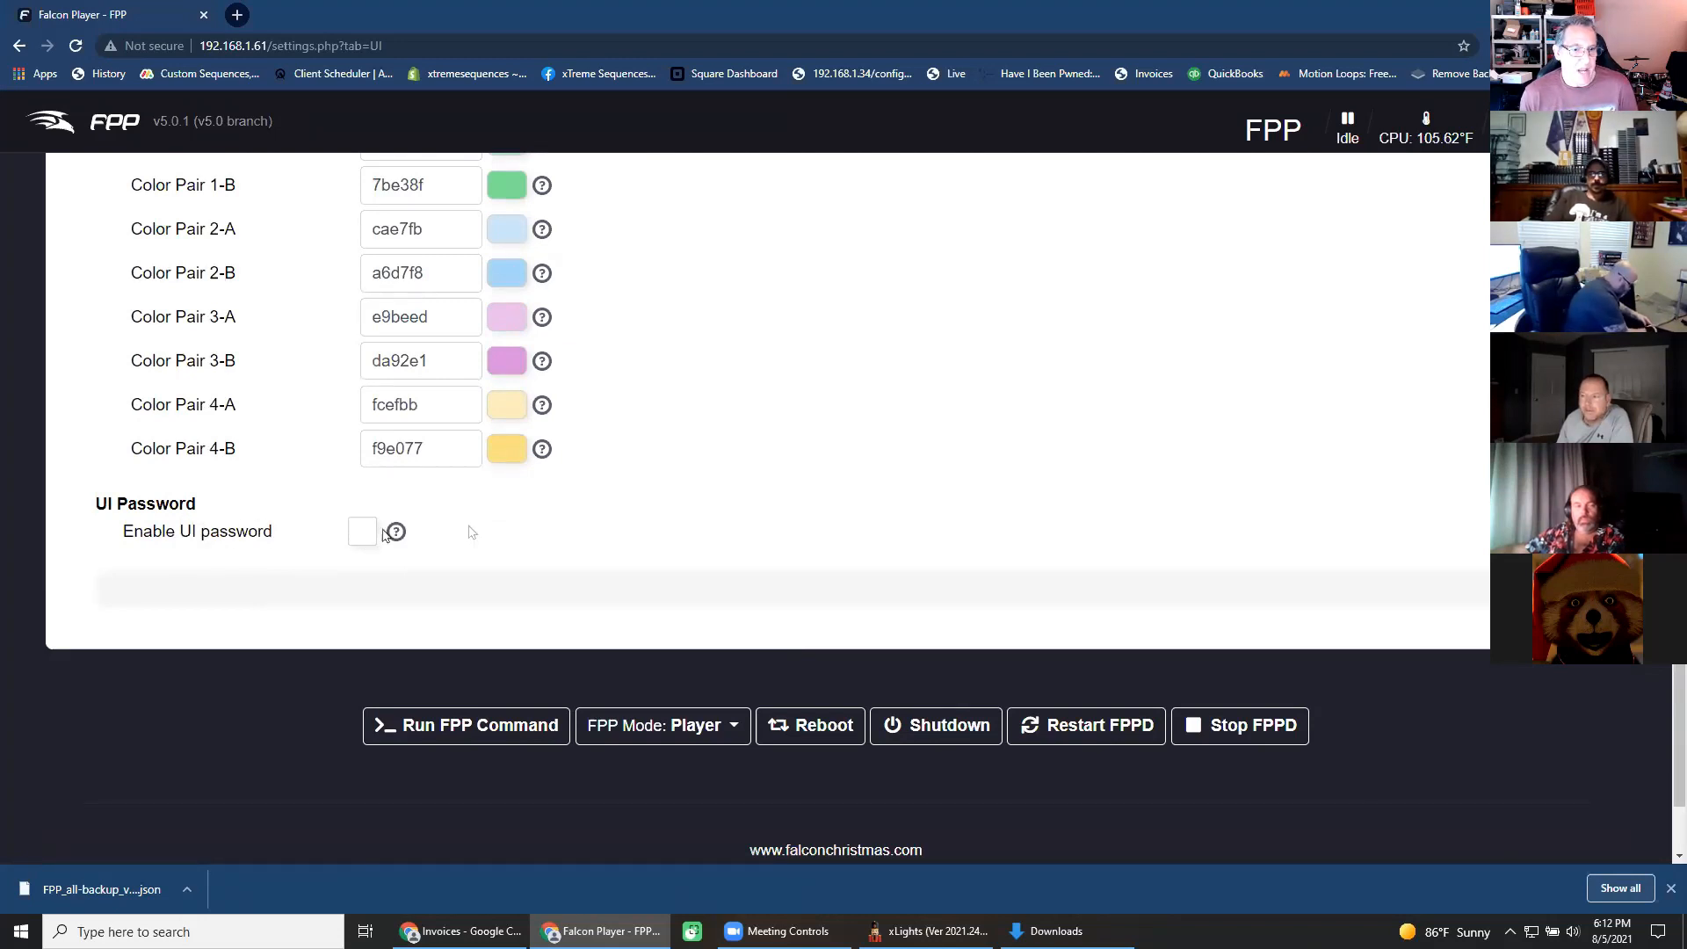
scroll(712, 546, "up", 3)
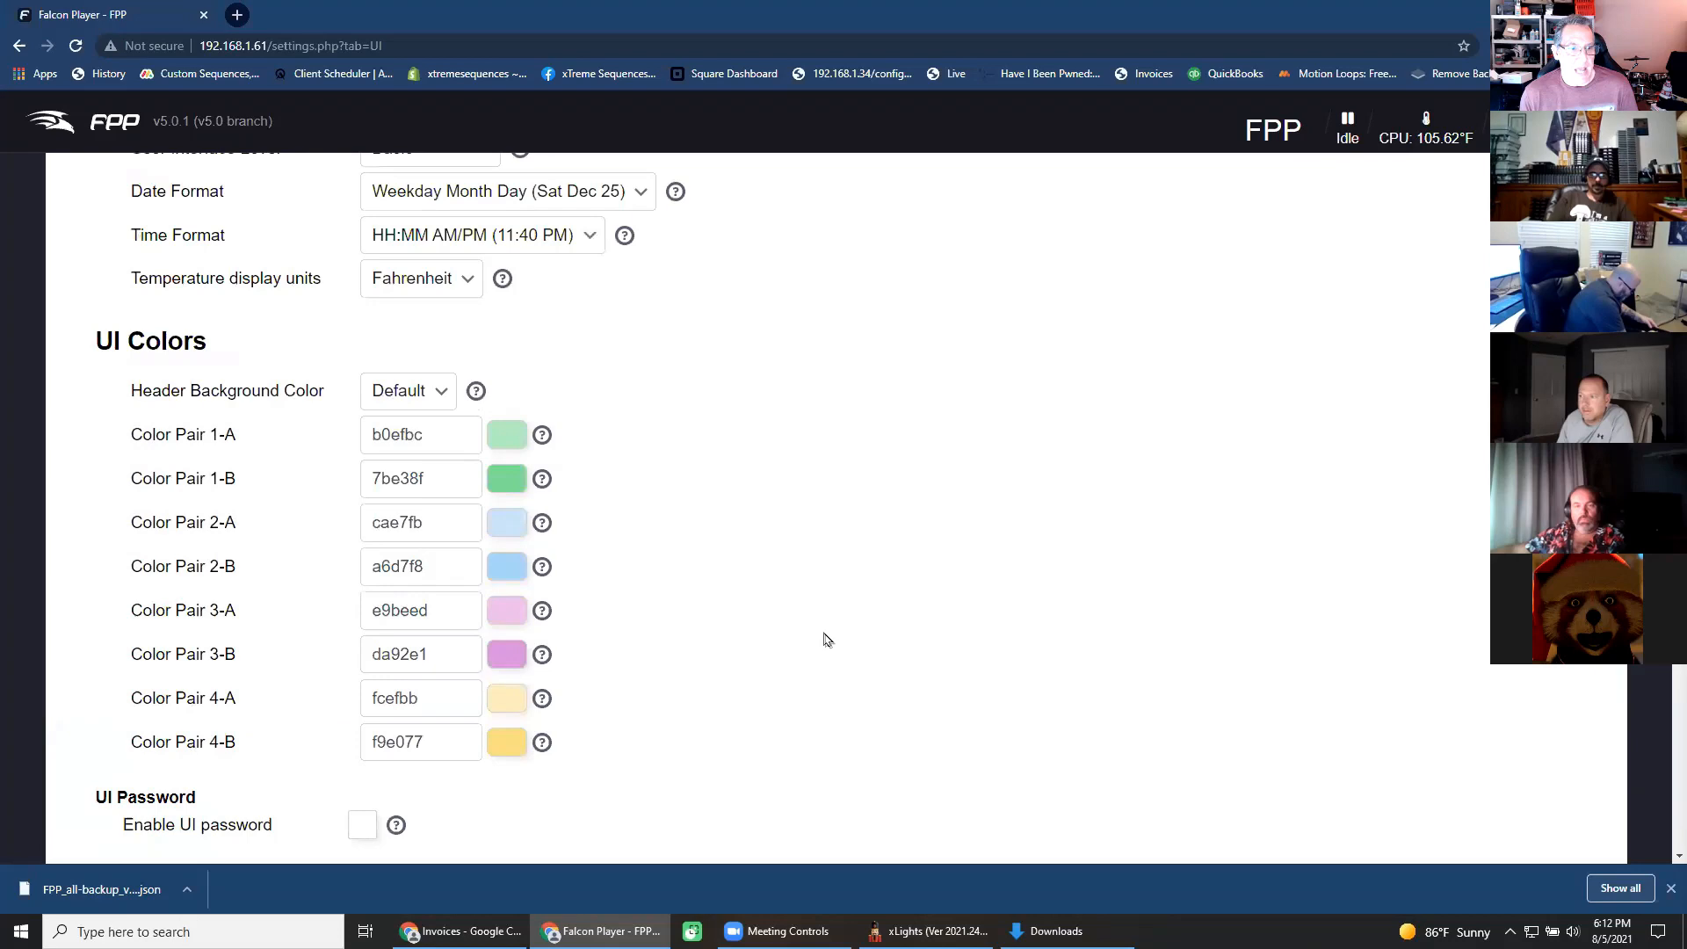
scroll(828, 641, "up", 3)
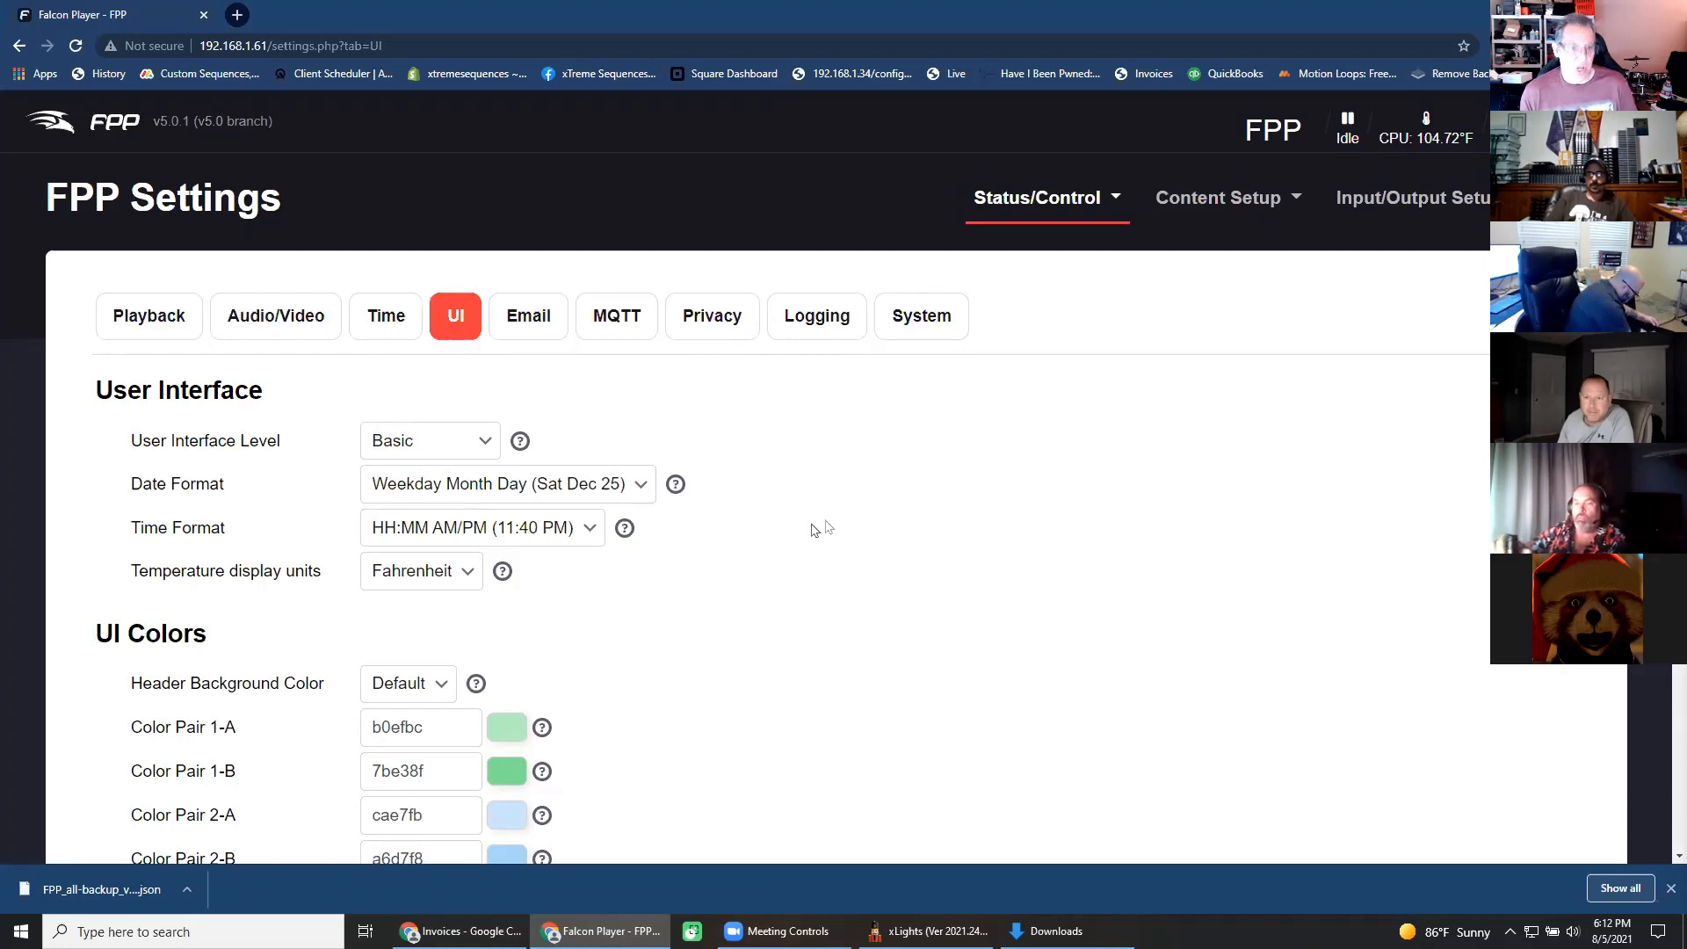
scroll(744, 591, "down", 8)
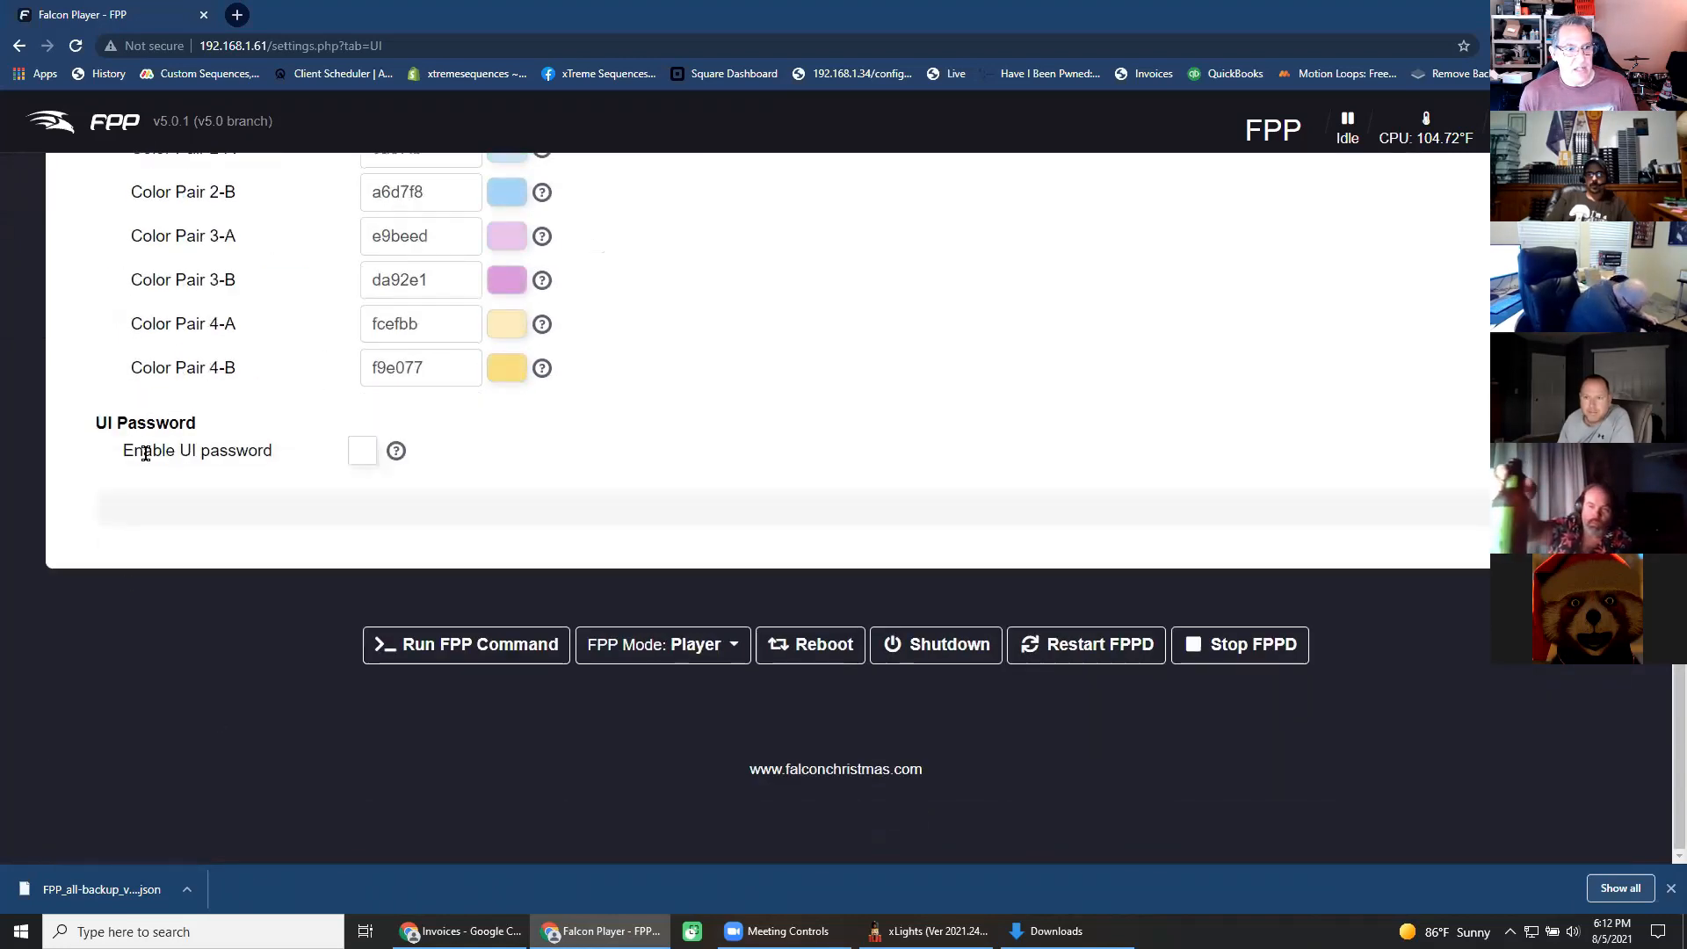
Read the help for the UI password and User Interface Level, and look over the level and Date Format choices in the UI settings.
mouse_move(397, 462)
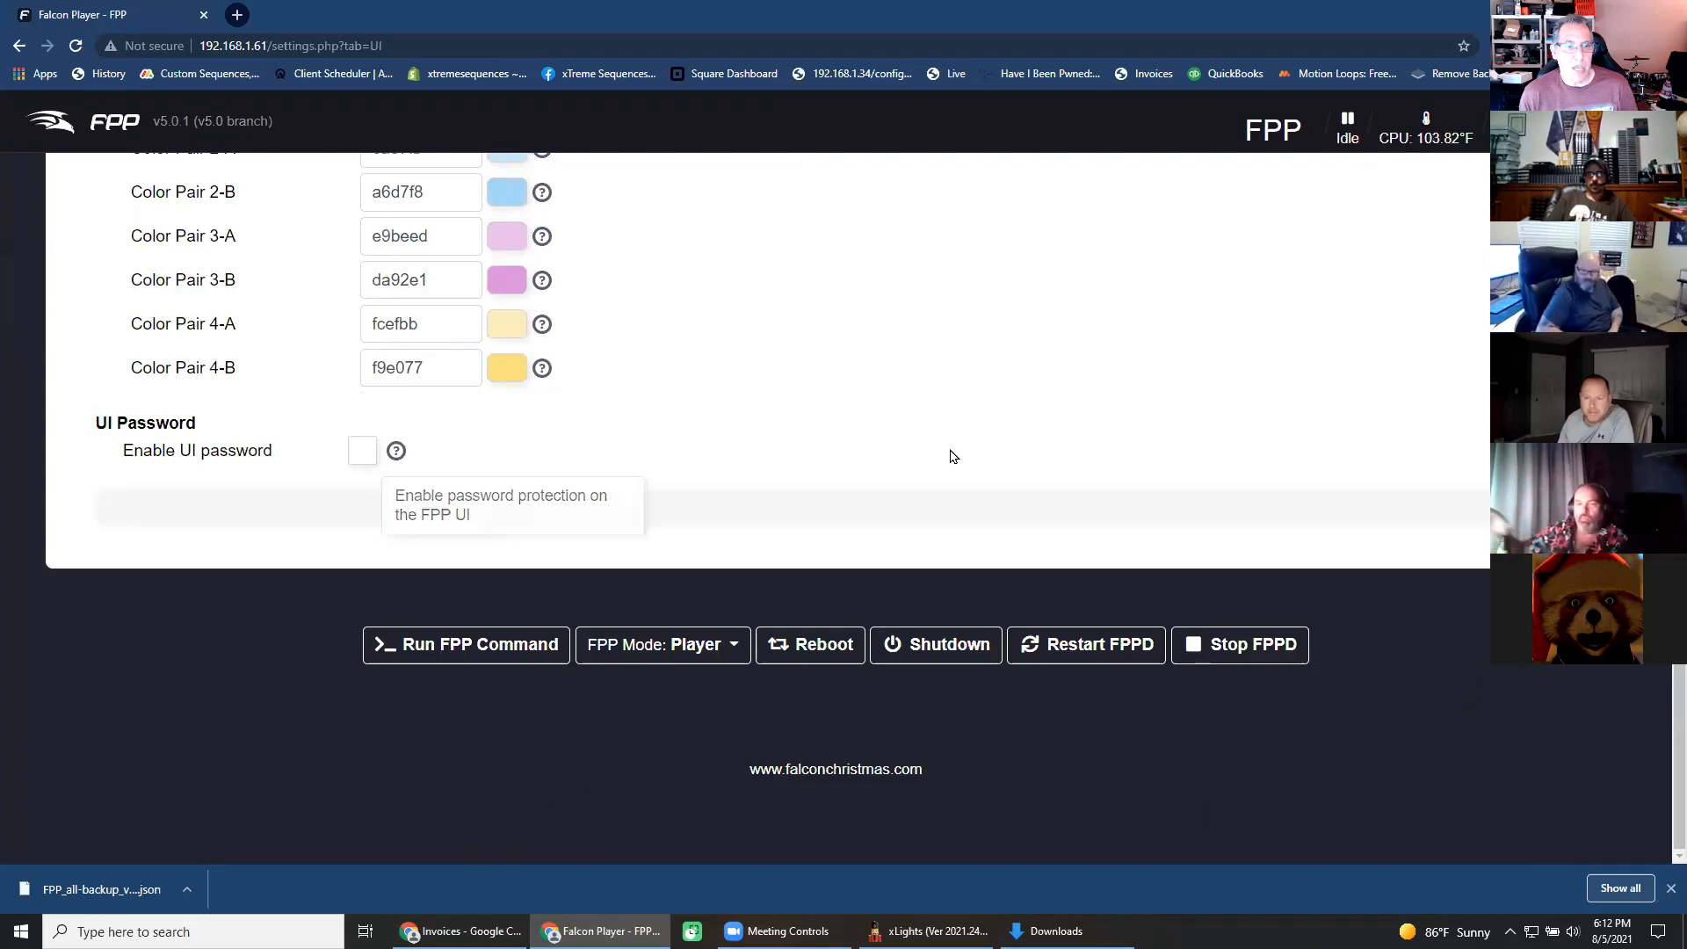
scroll(954, 492, "up", 10)
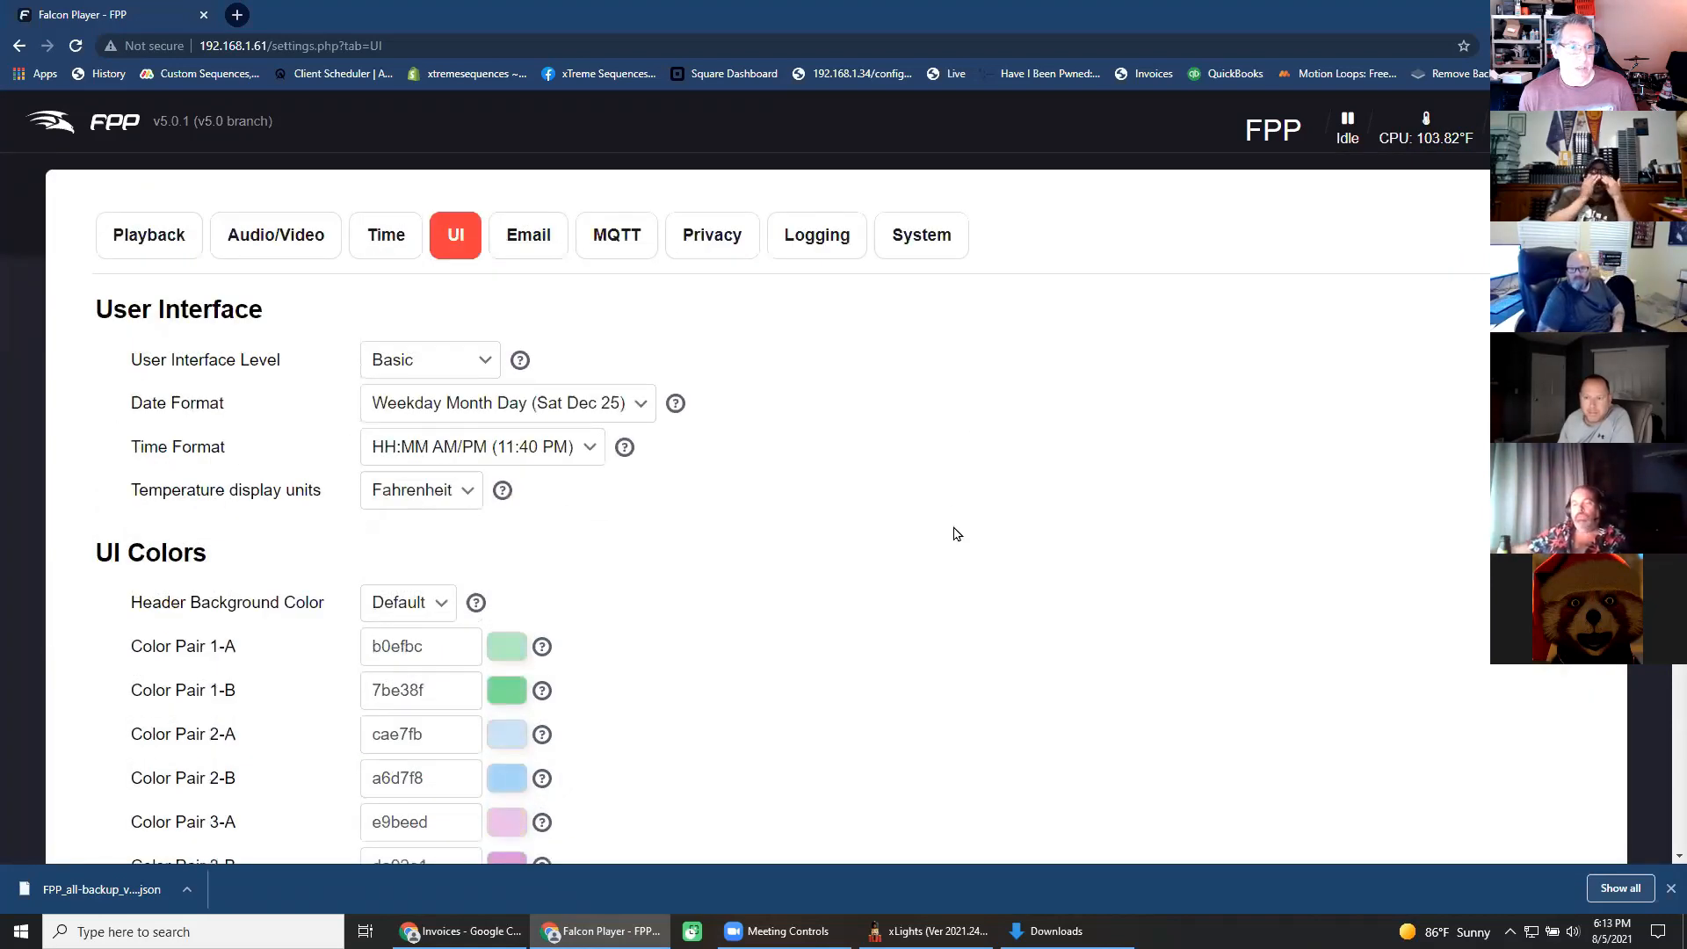
left_click(492, 361)
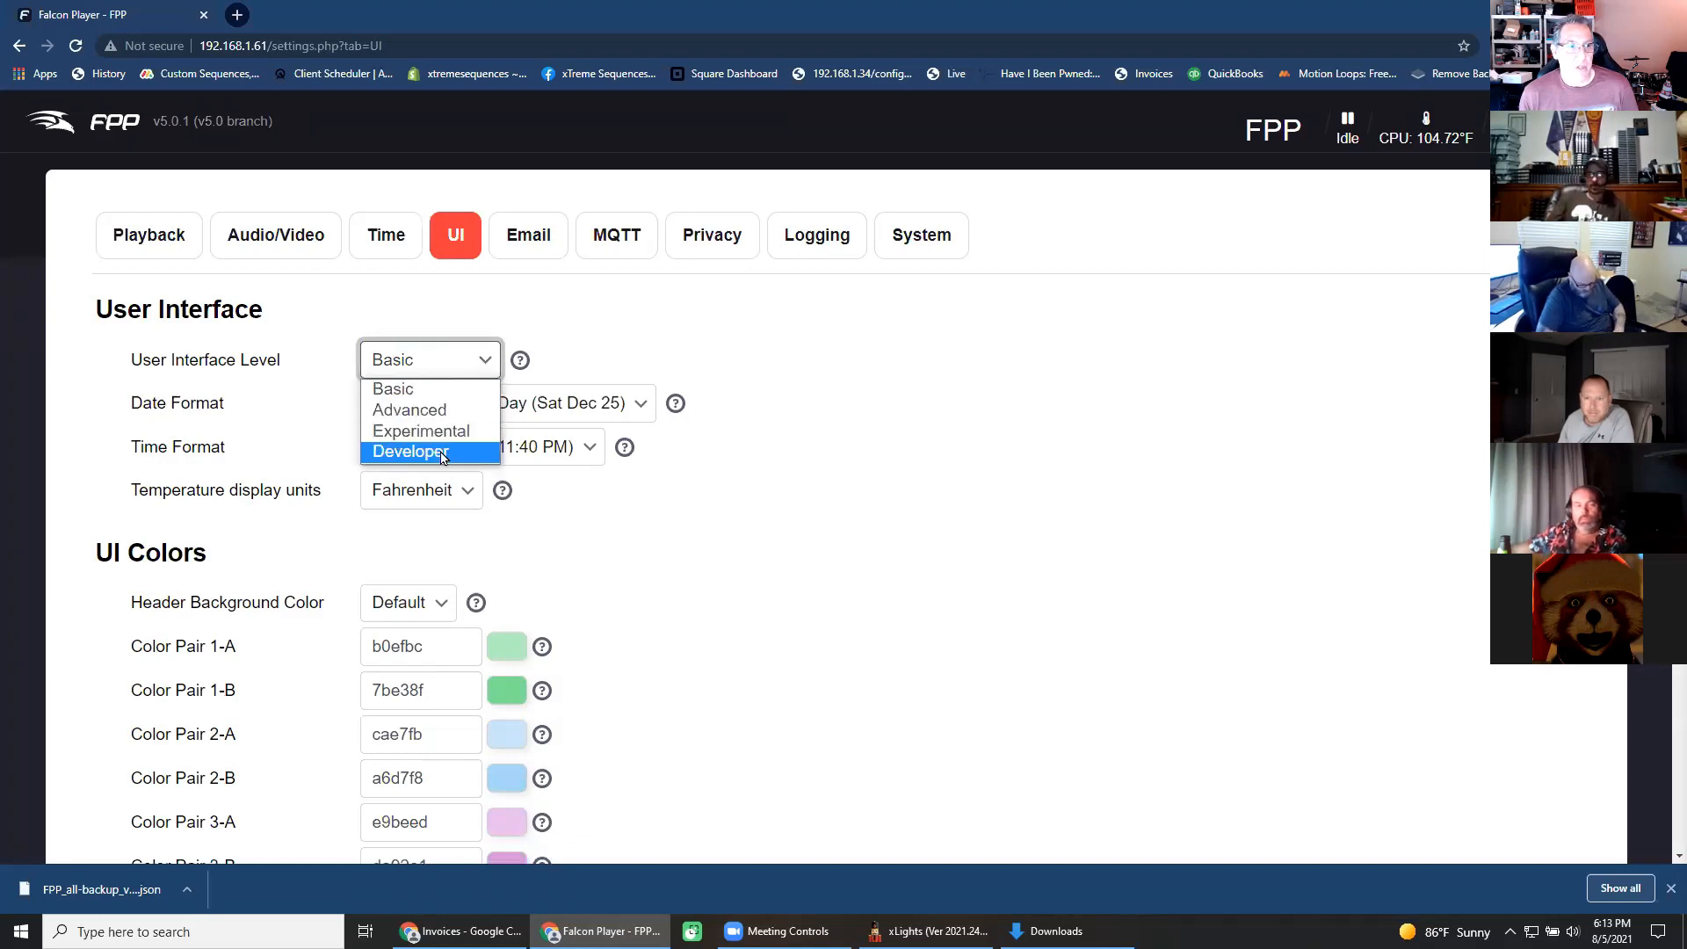
left_click(603, 329)
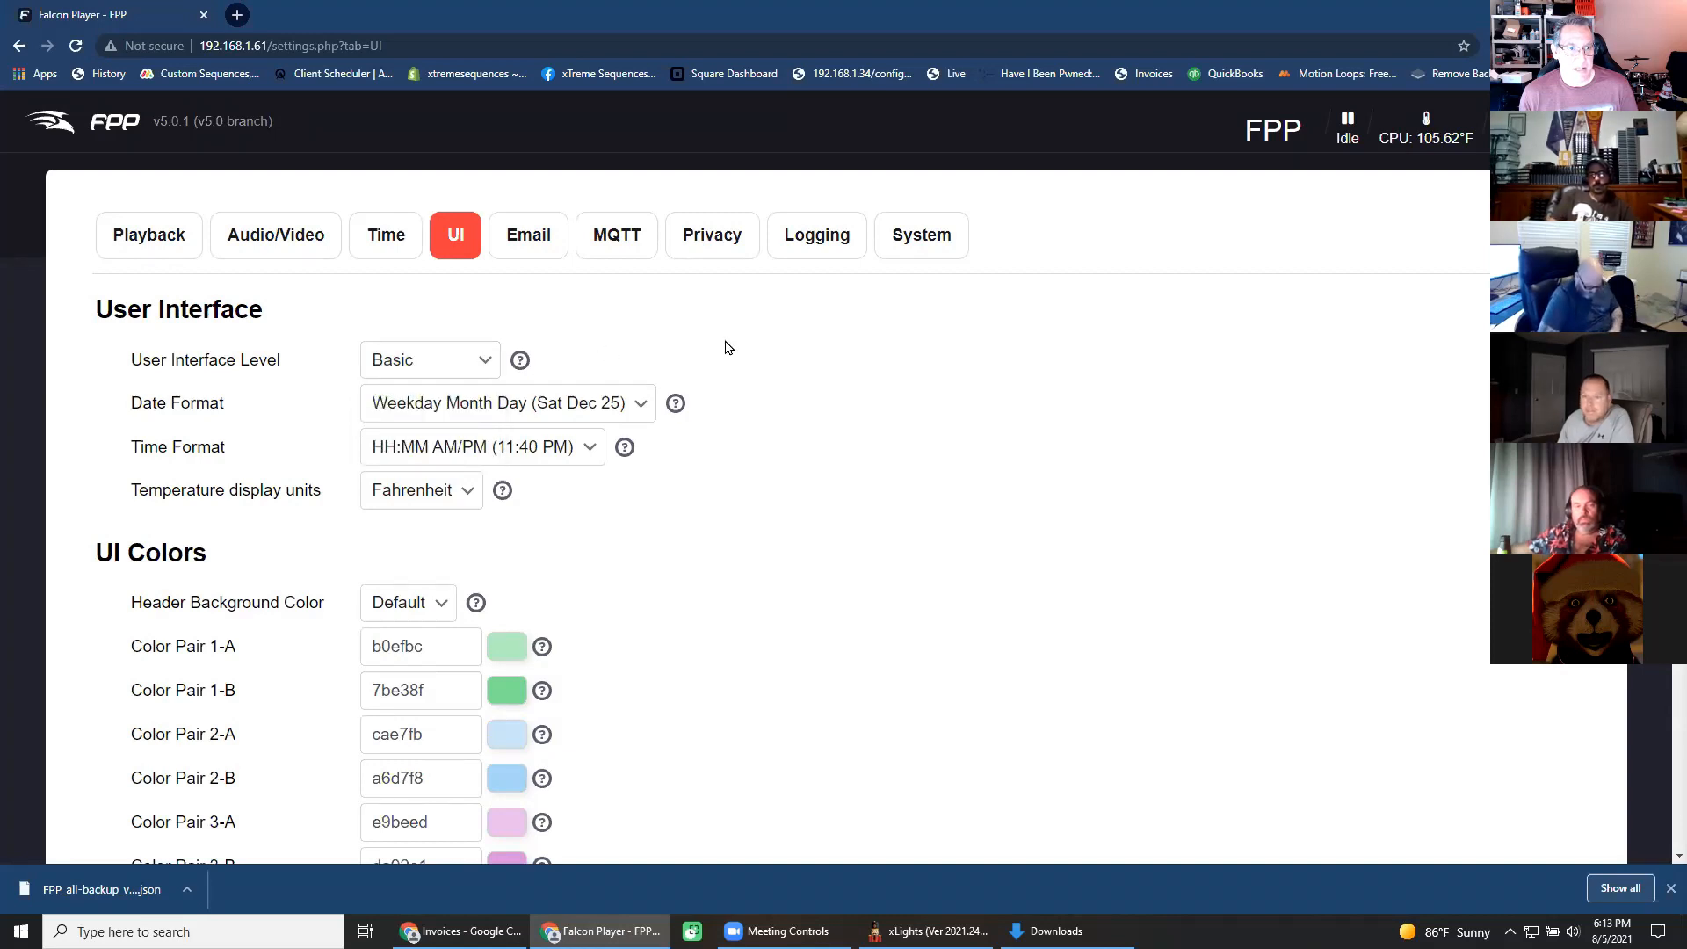
mouse_move(515, 364)
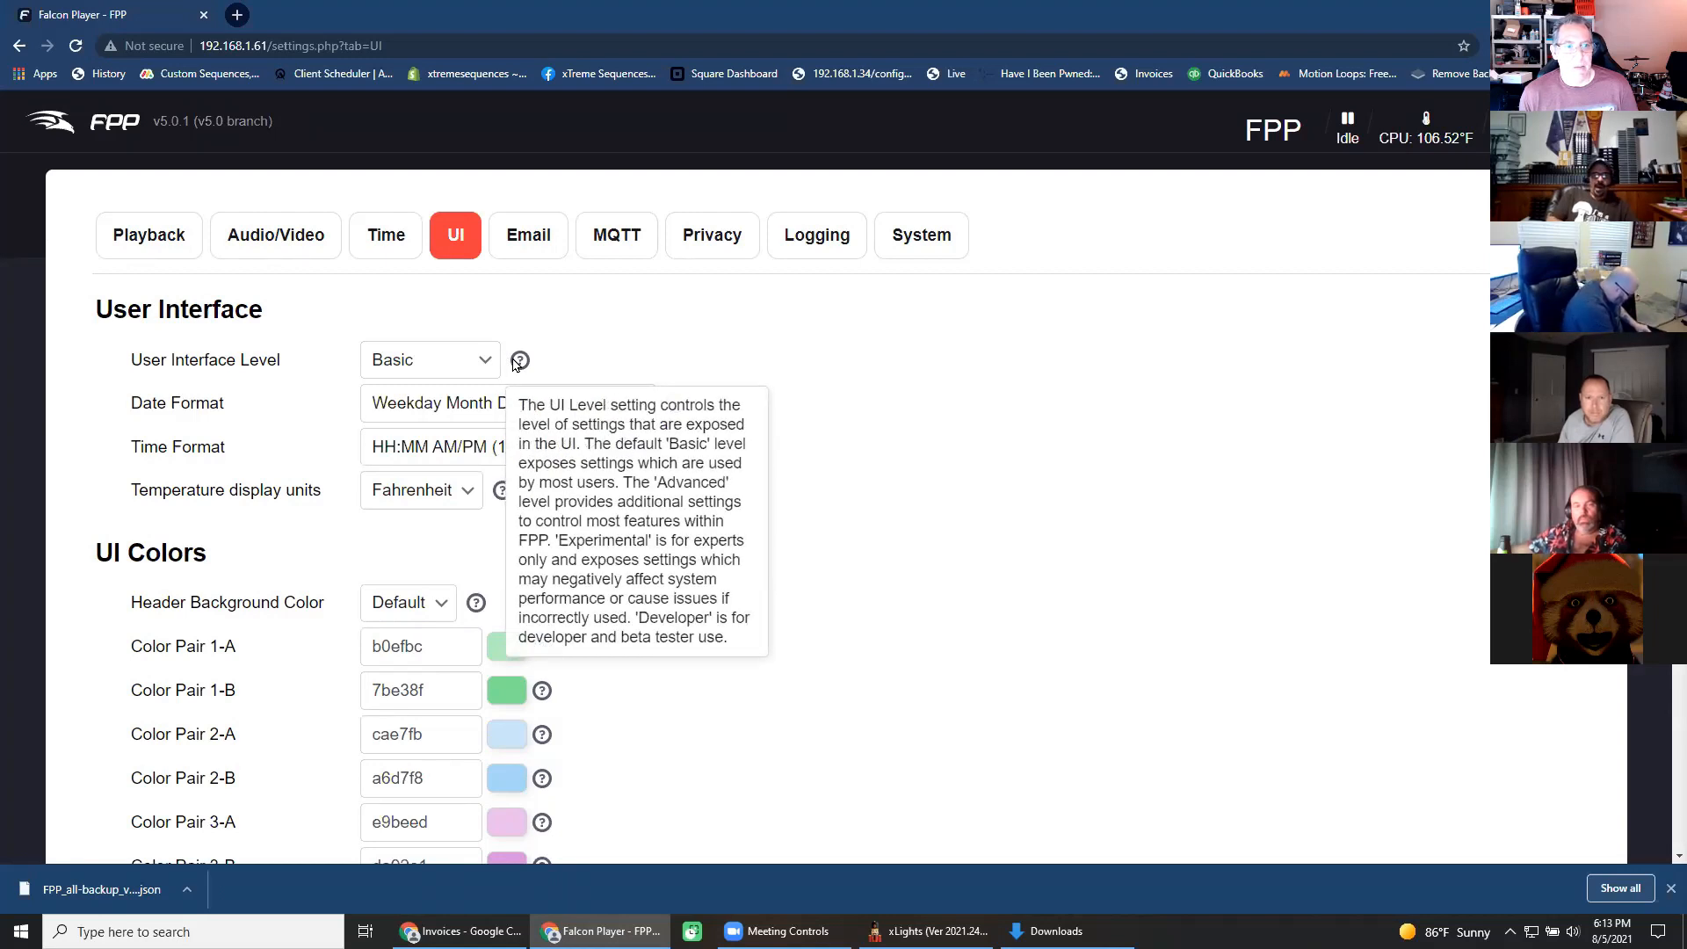
left_click(482, 361)
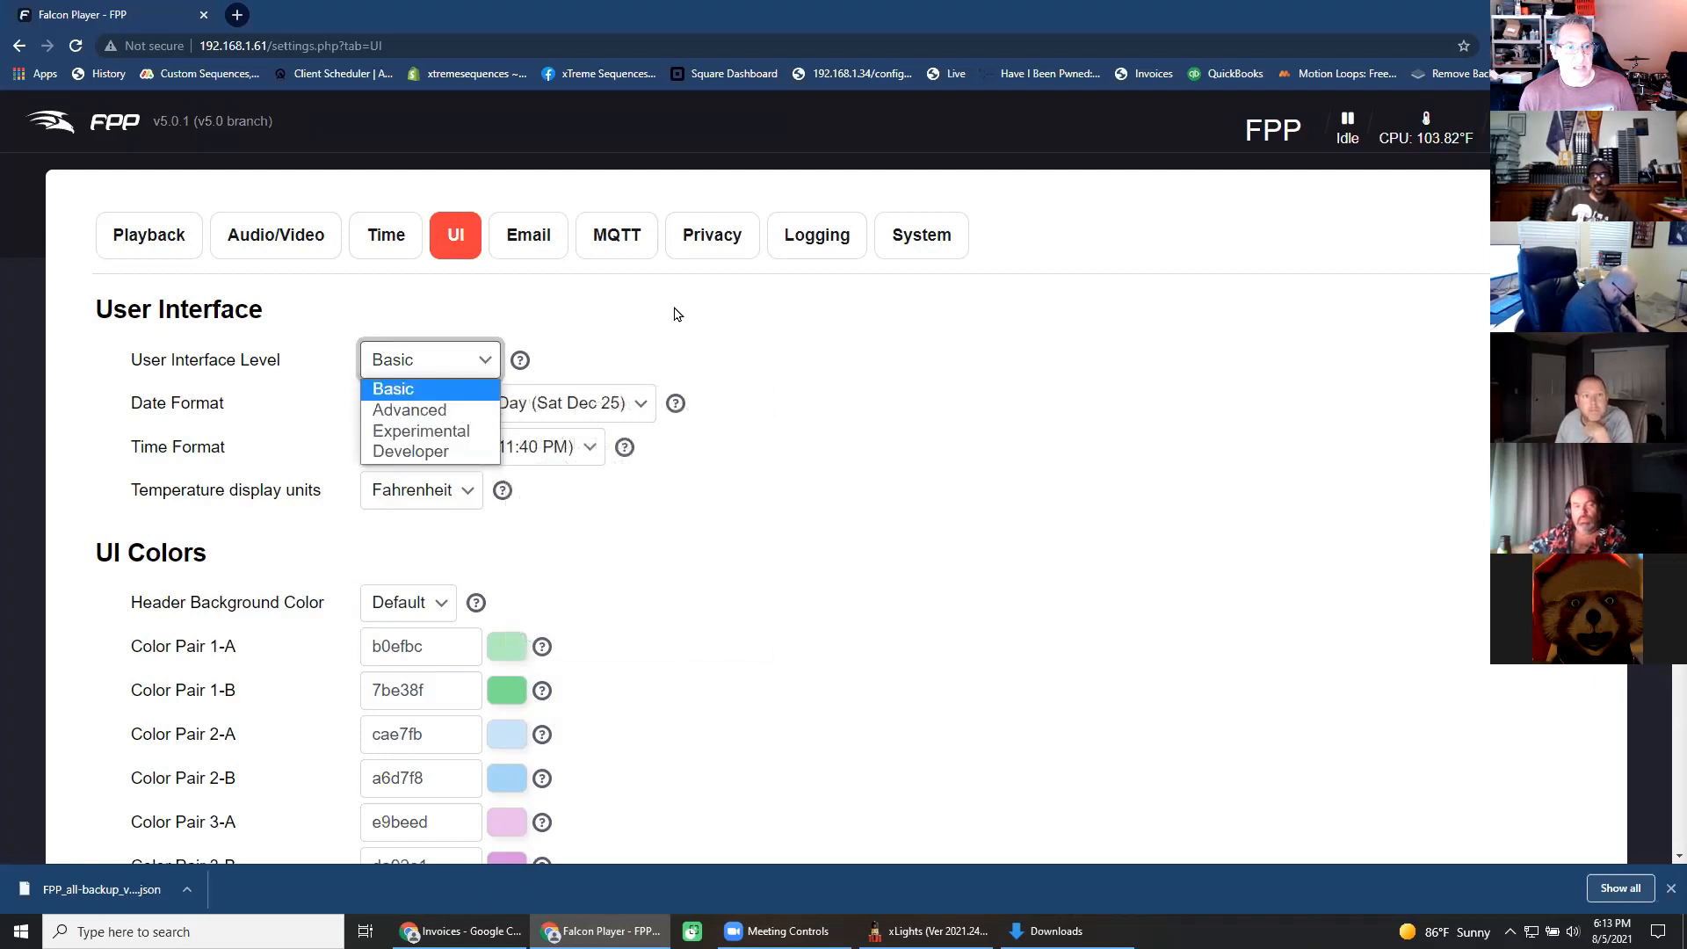
left_click(808, 449)
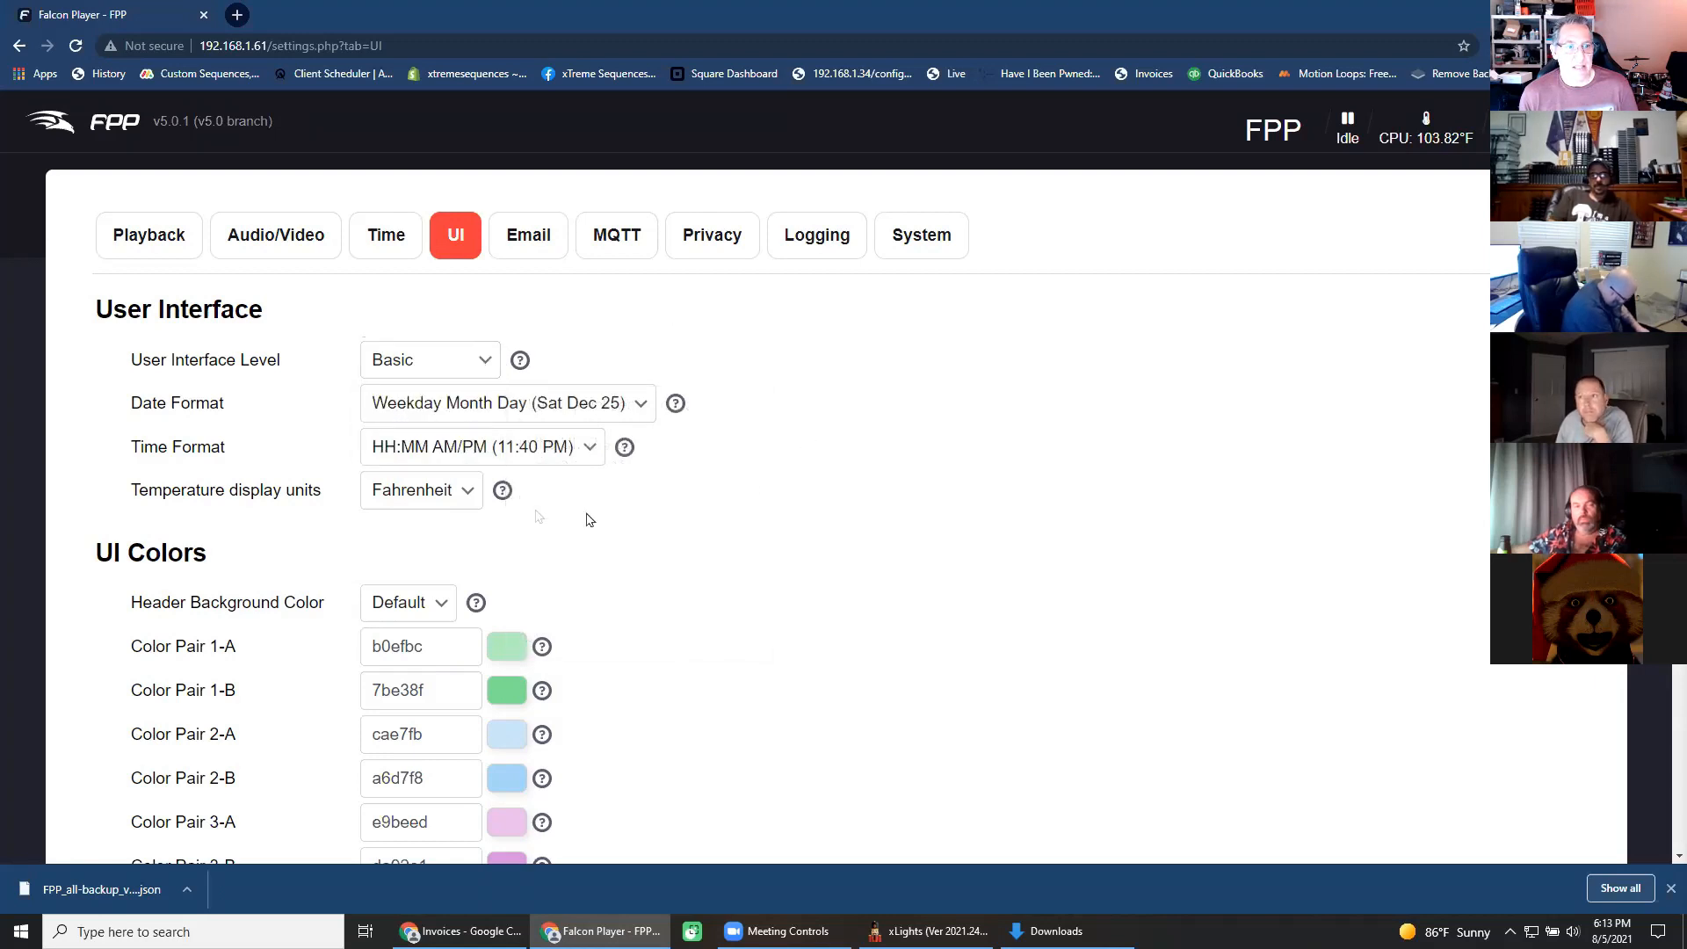
left_click(643, 410)
left_click(809, 423)
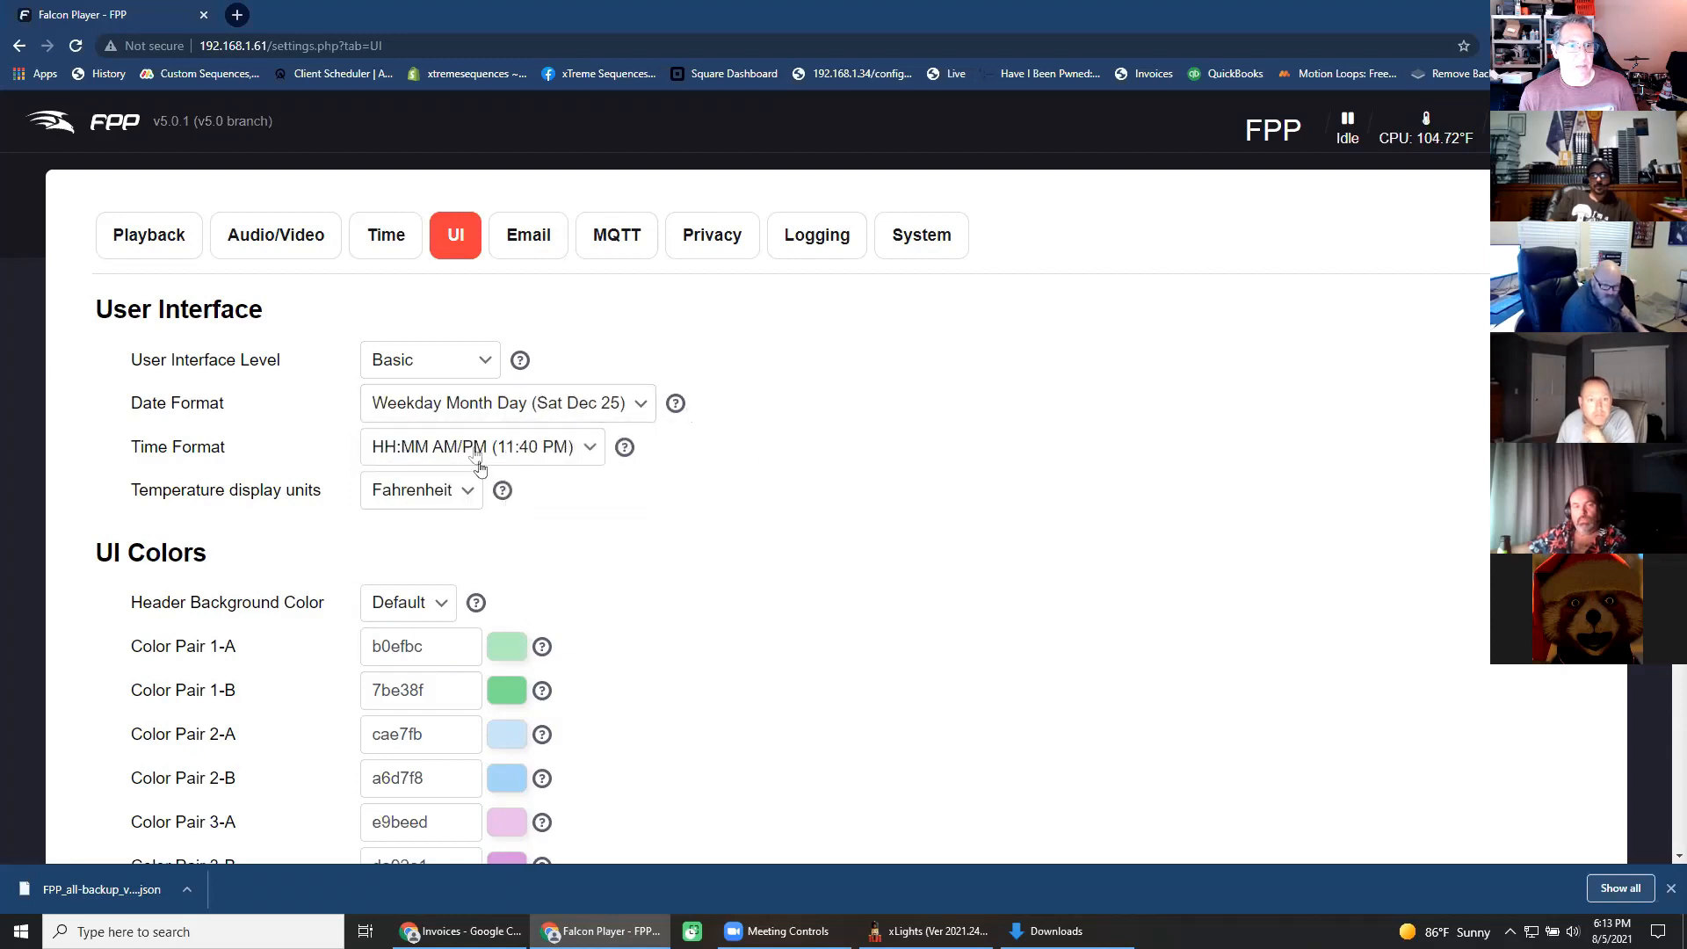
scroll(798, 544, "up", 1)
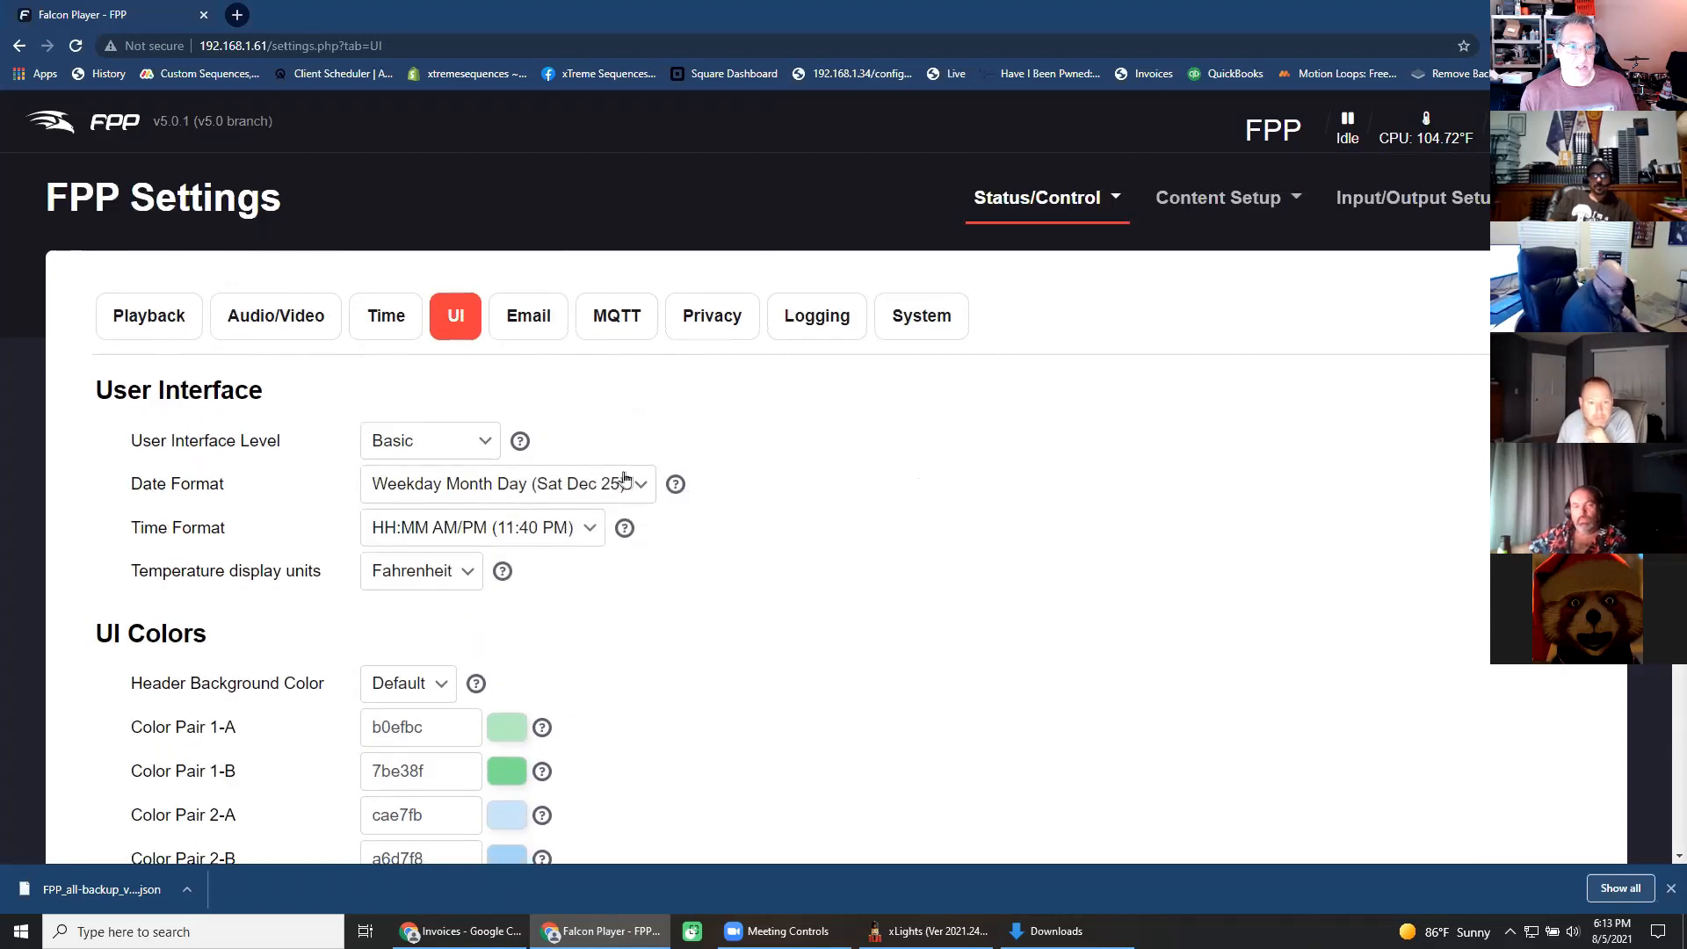
Examine the Audio Output Device choices in the Audio/Video settings and look over the General Playback settings.
left_click(247, 323)
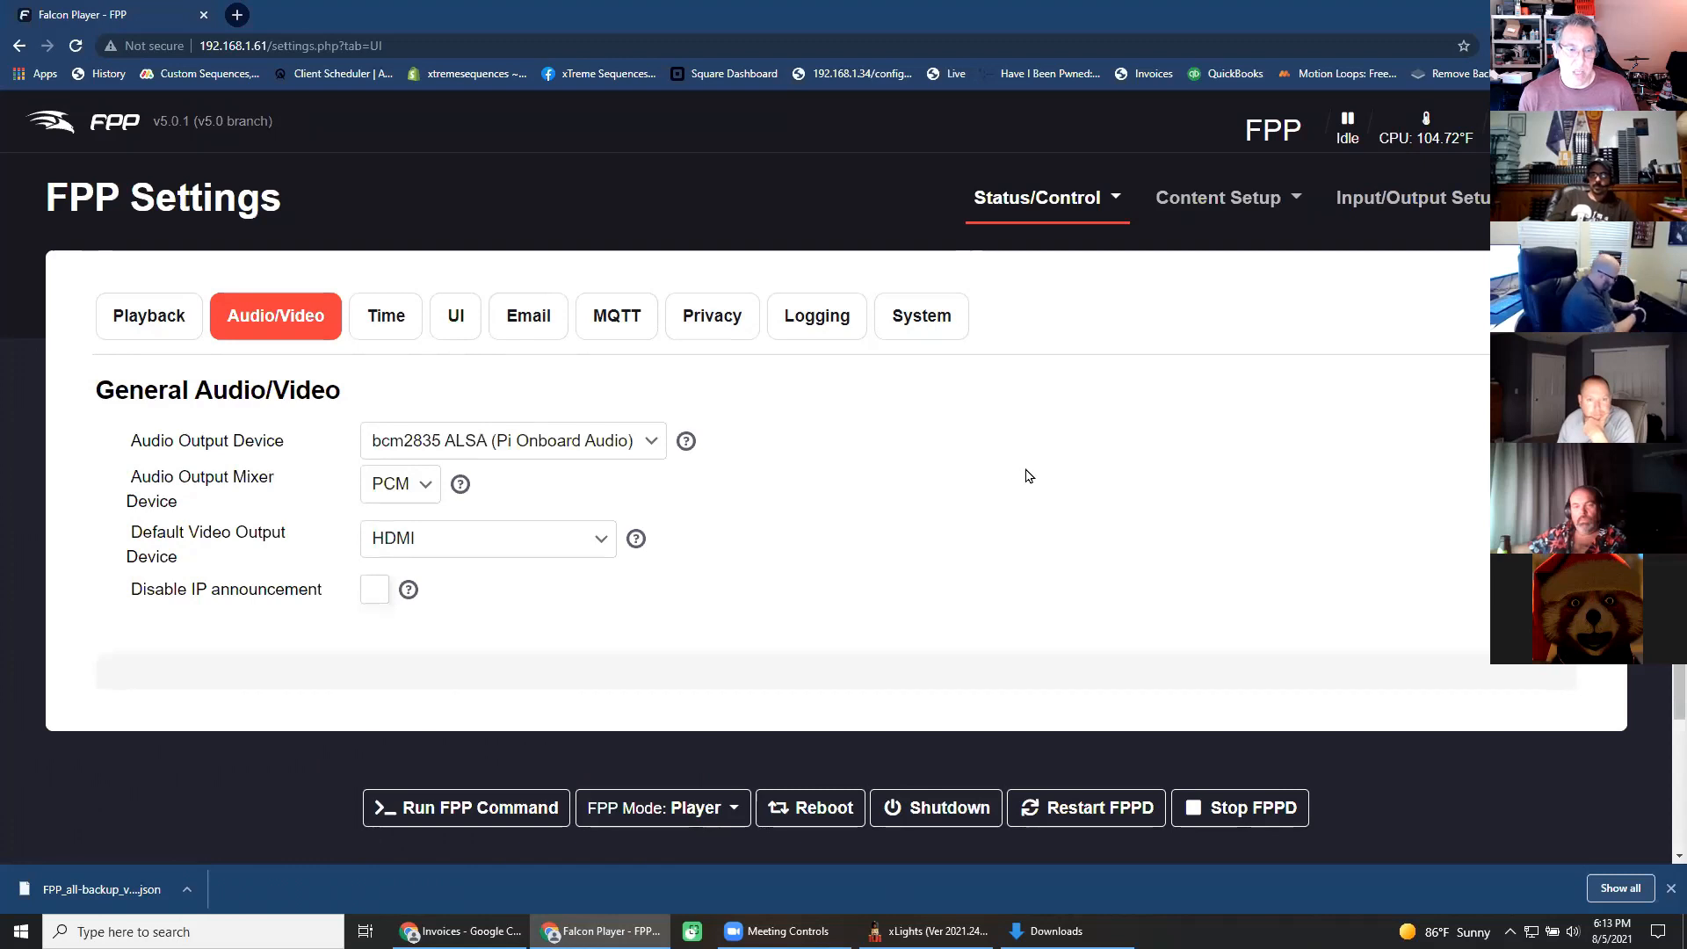
left_click(647, 444)
left_click(818, 441)
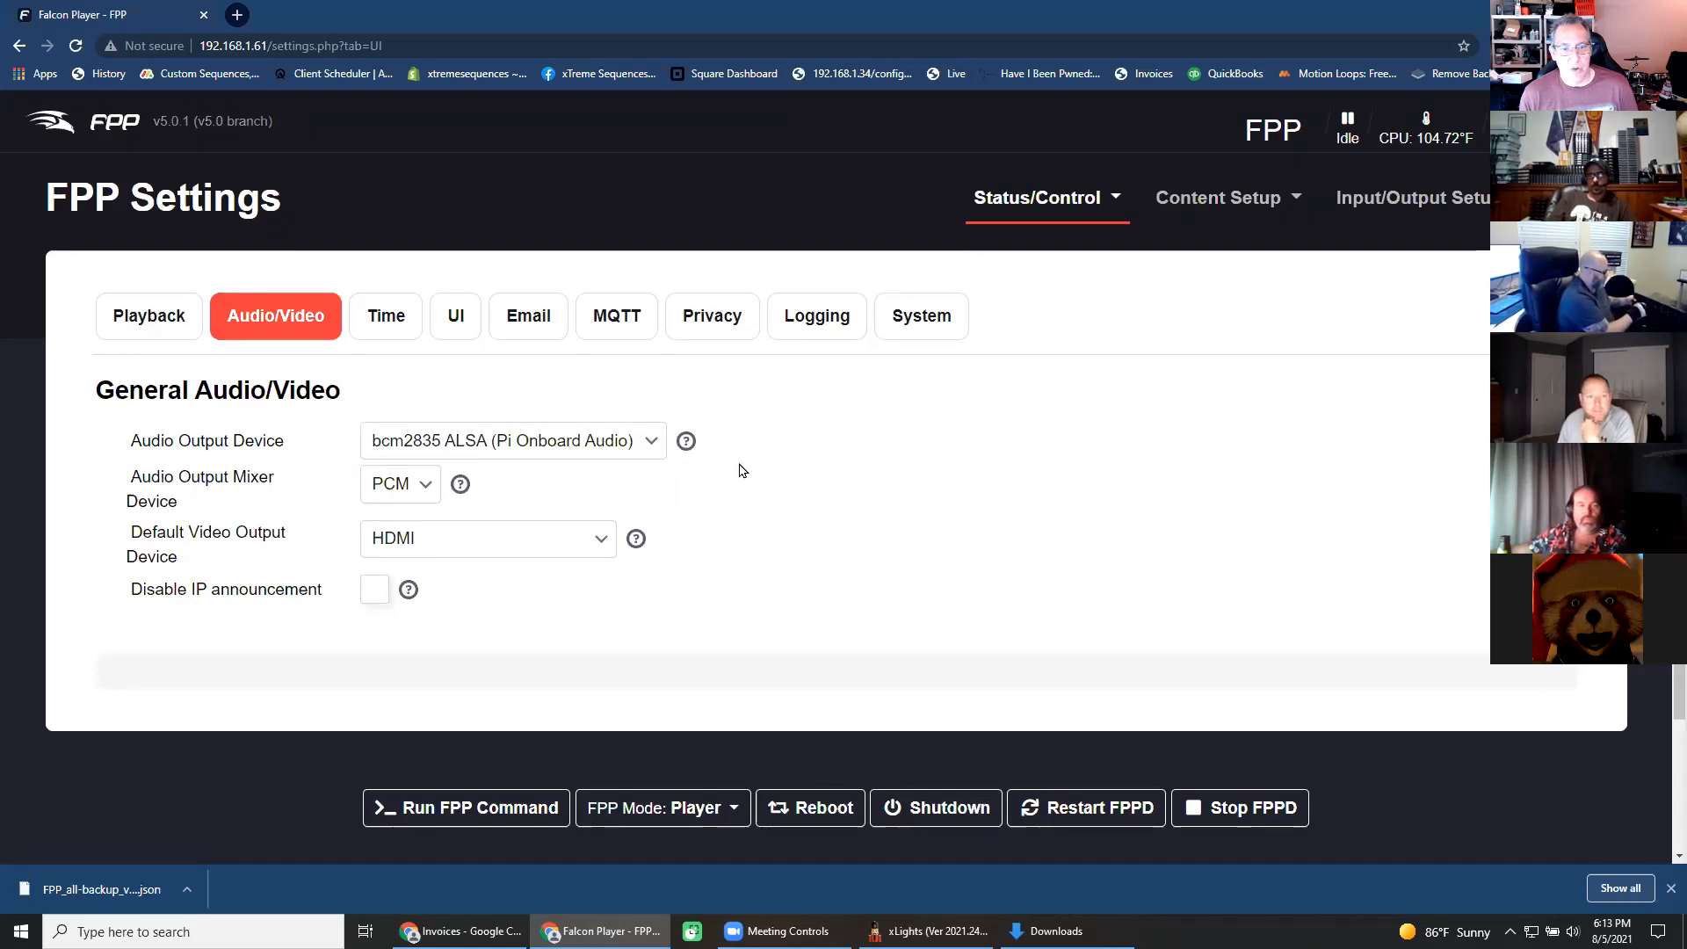
left_click(651, 440)
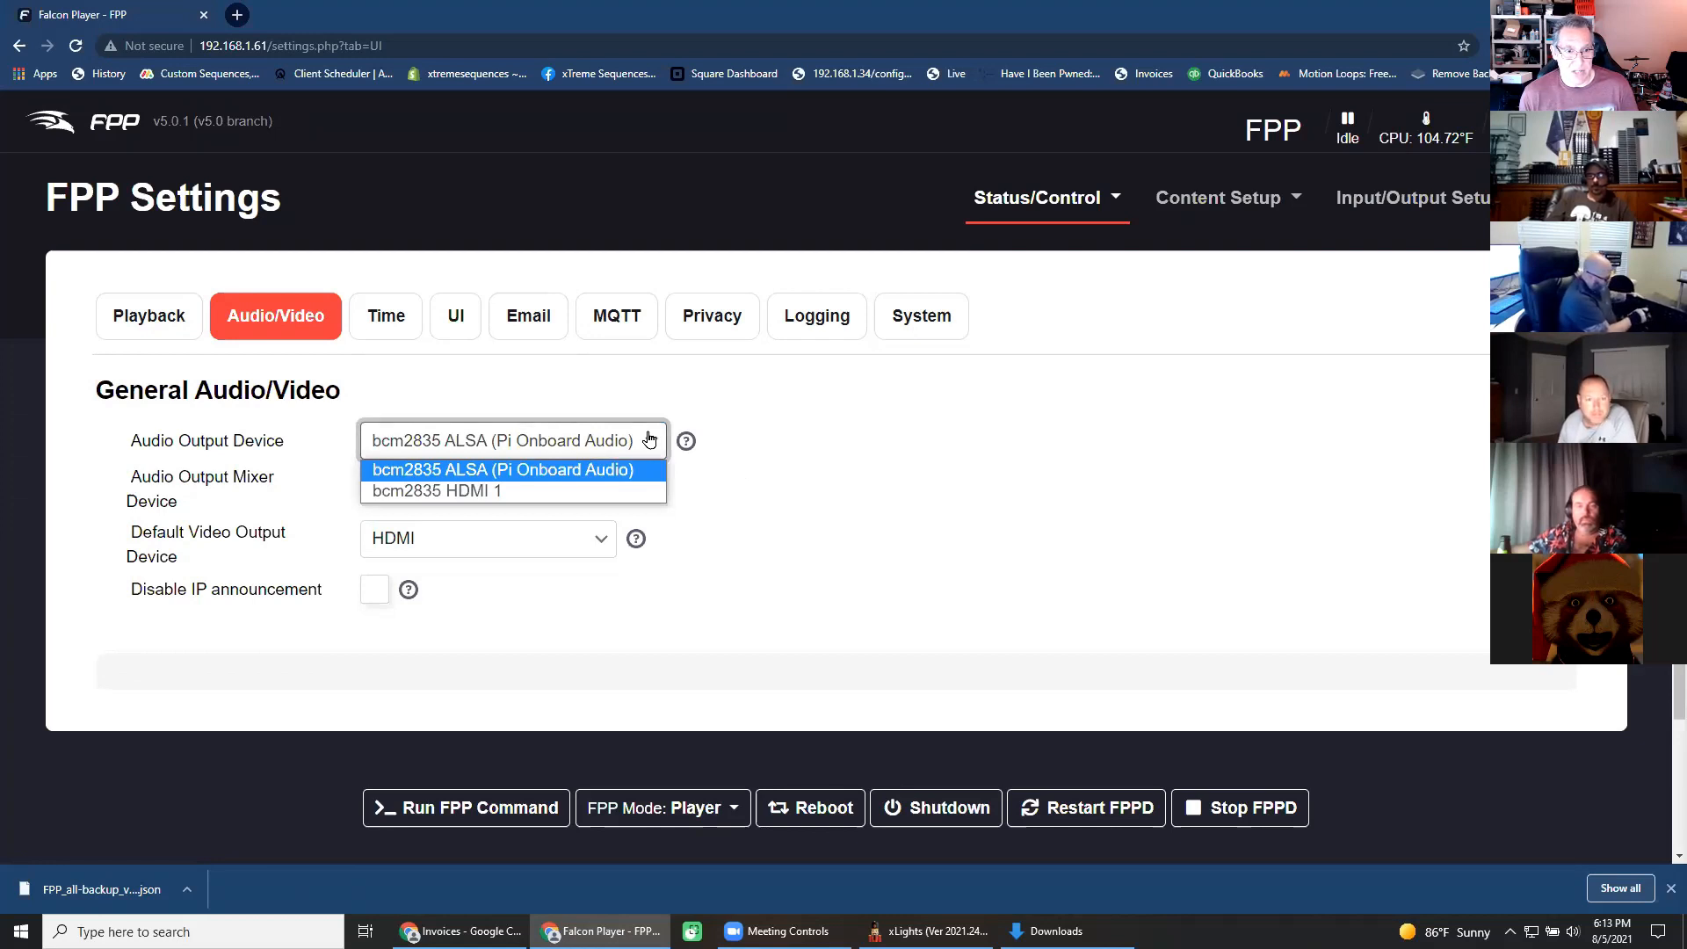
left_click(788, 468)
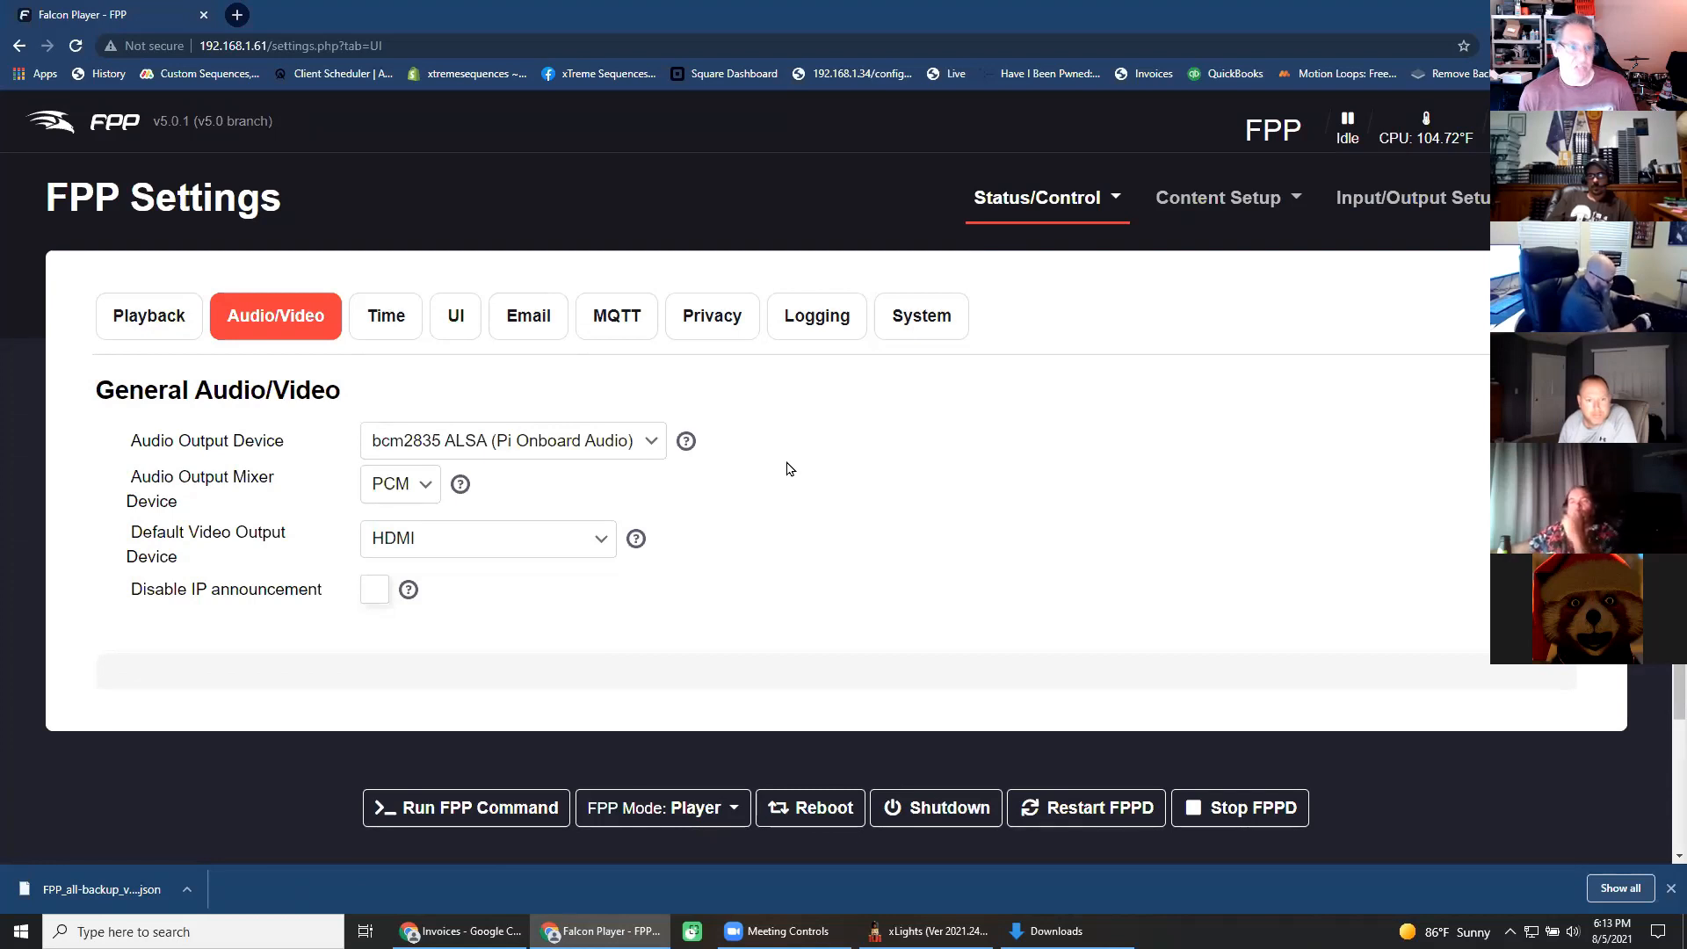
left_click(146, 332)
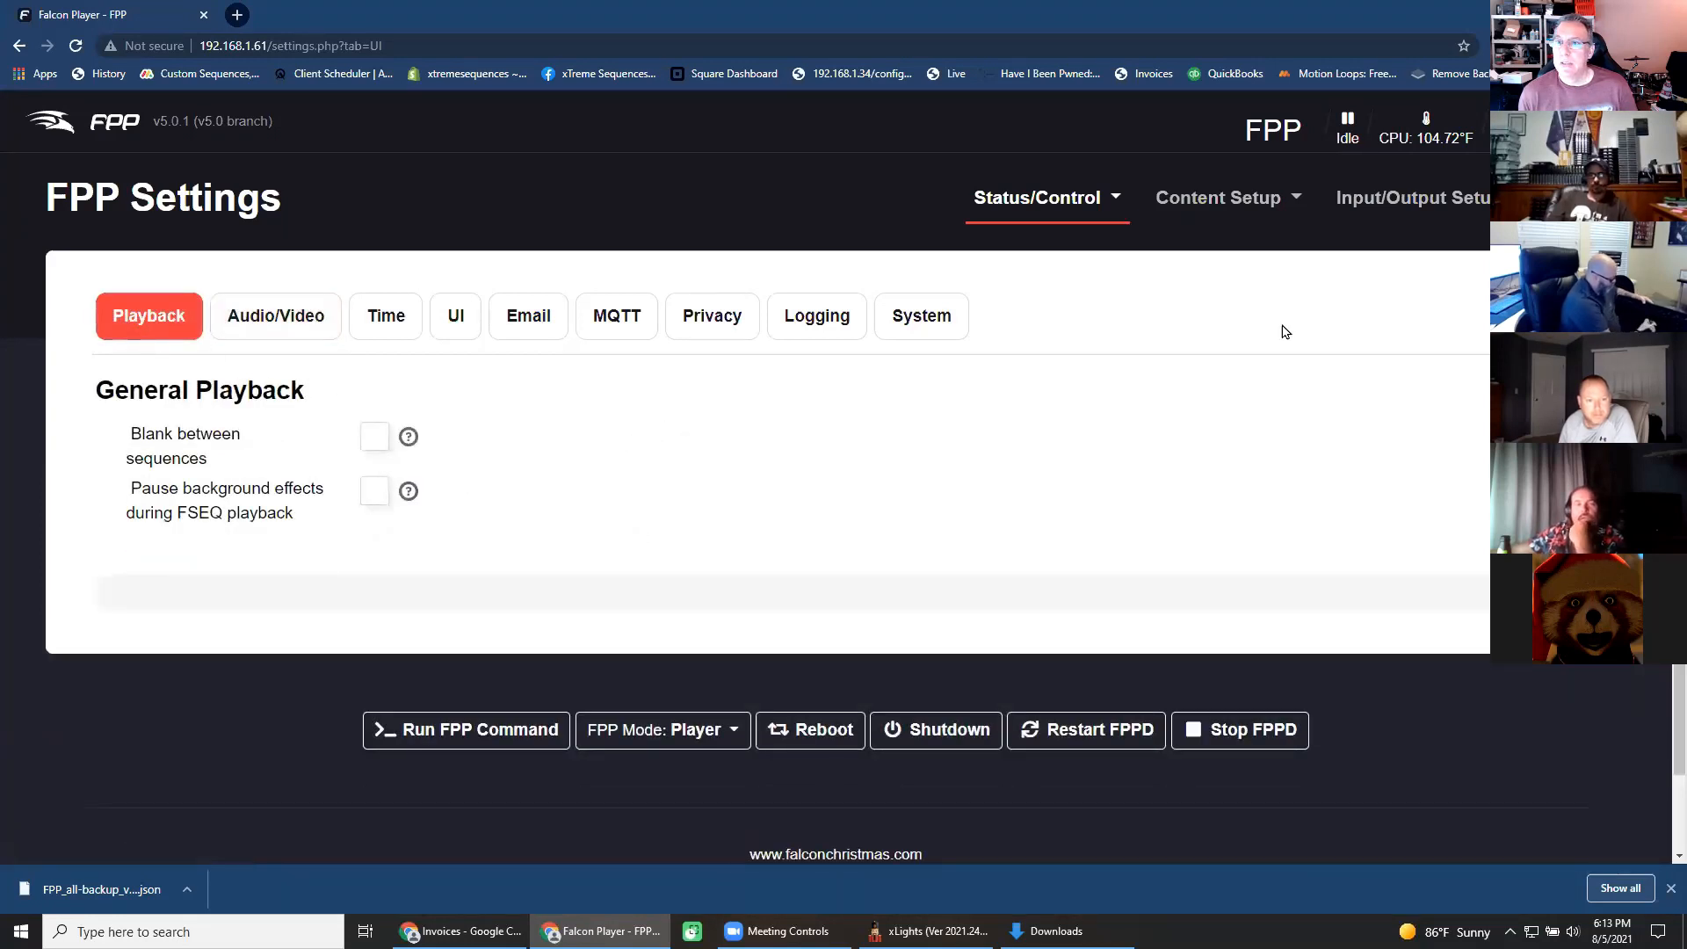
Open Display Testing and examine the channel range options and the chase, cycle, solid color and single channel test patterns.
left_click(1080, 199)
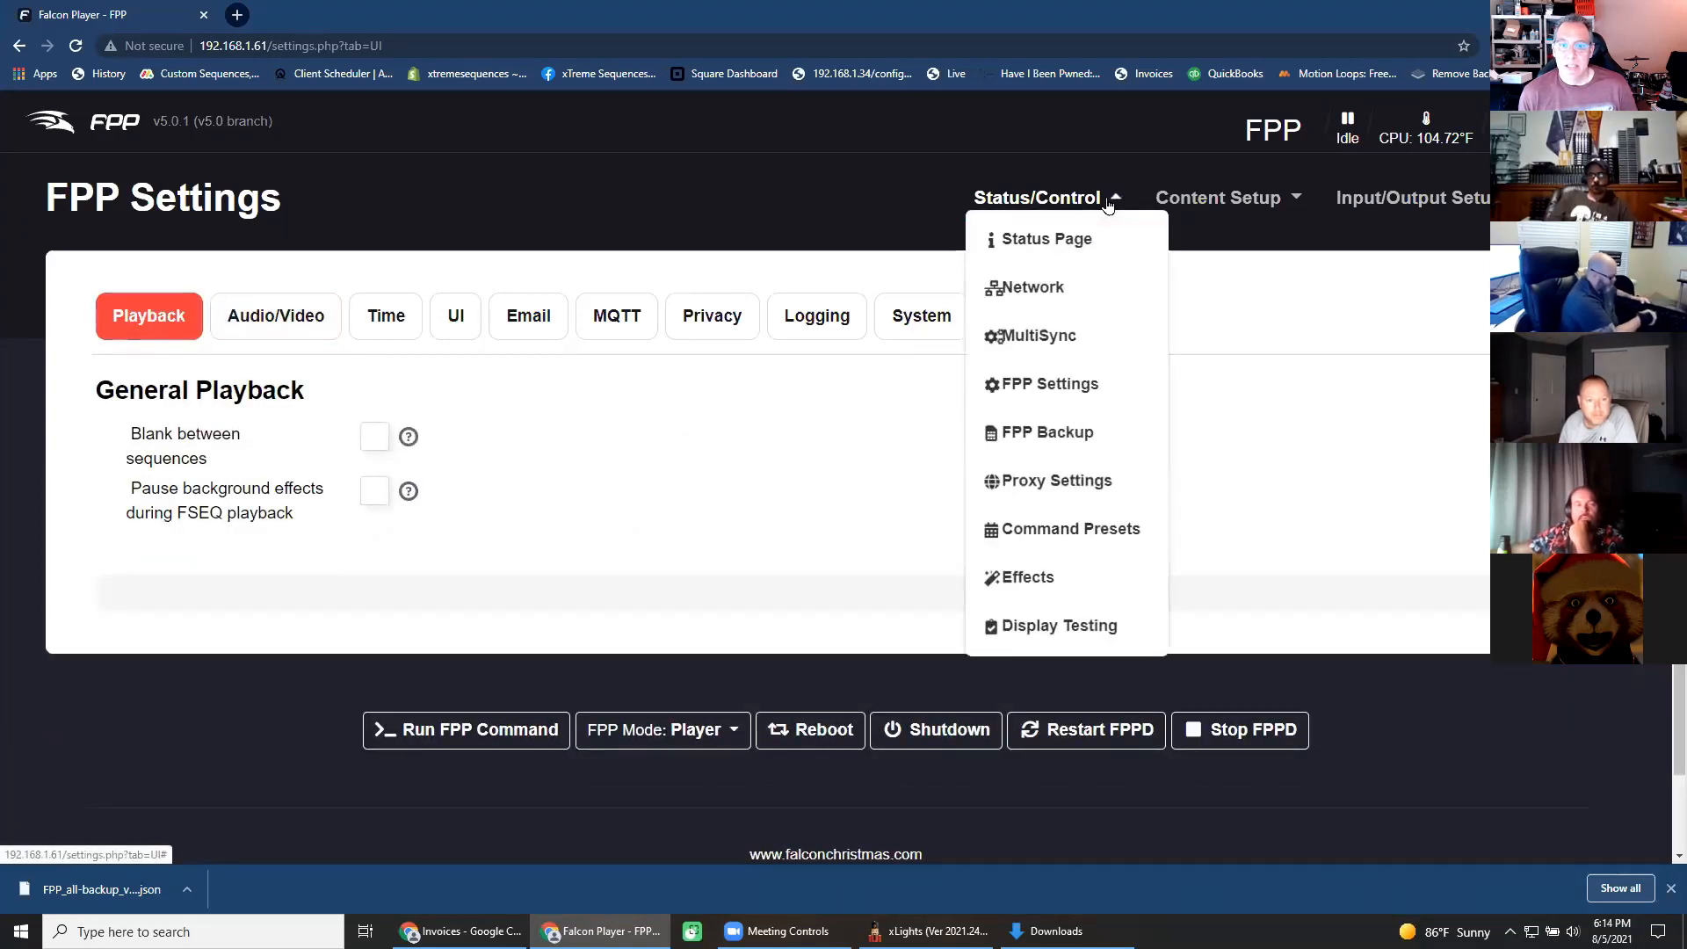
left_click(1045, 635)
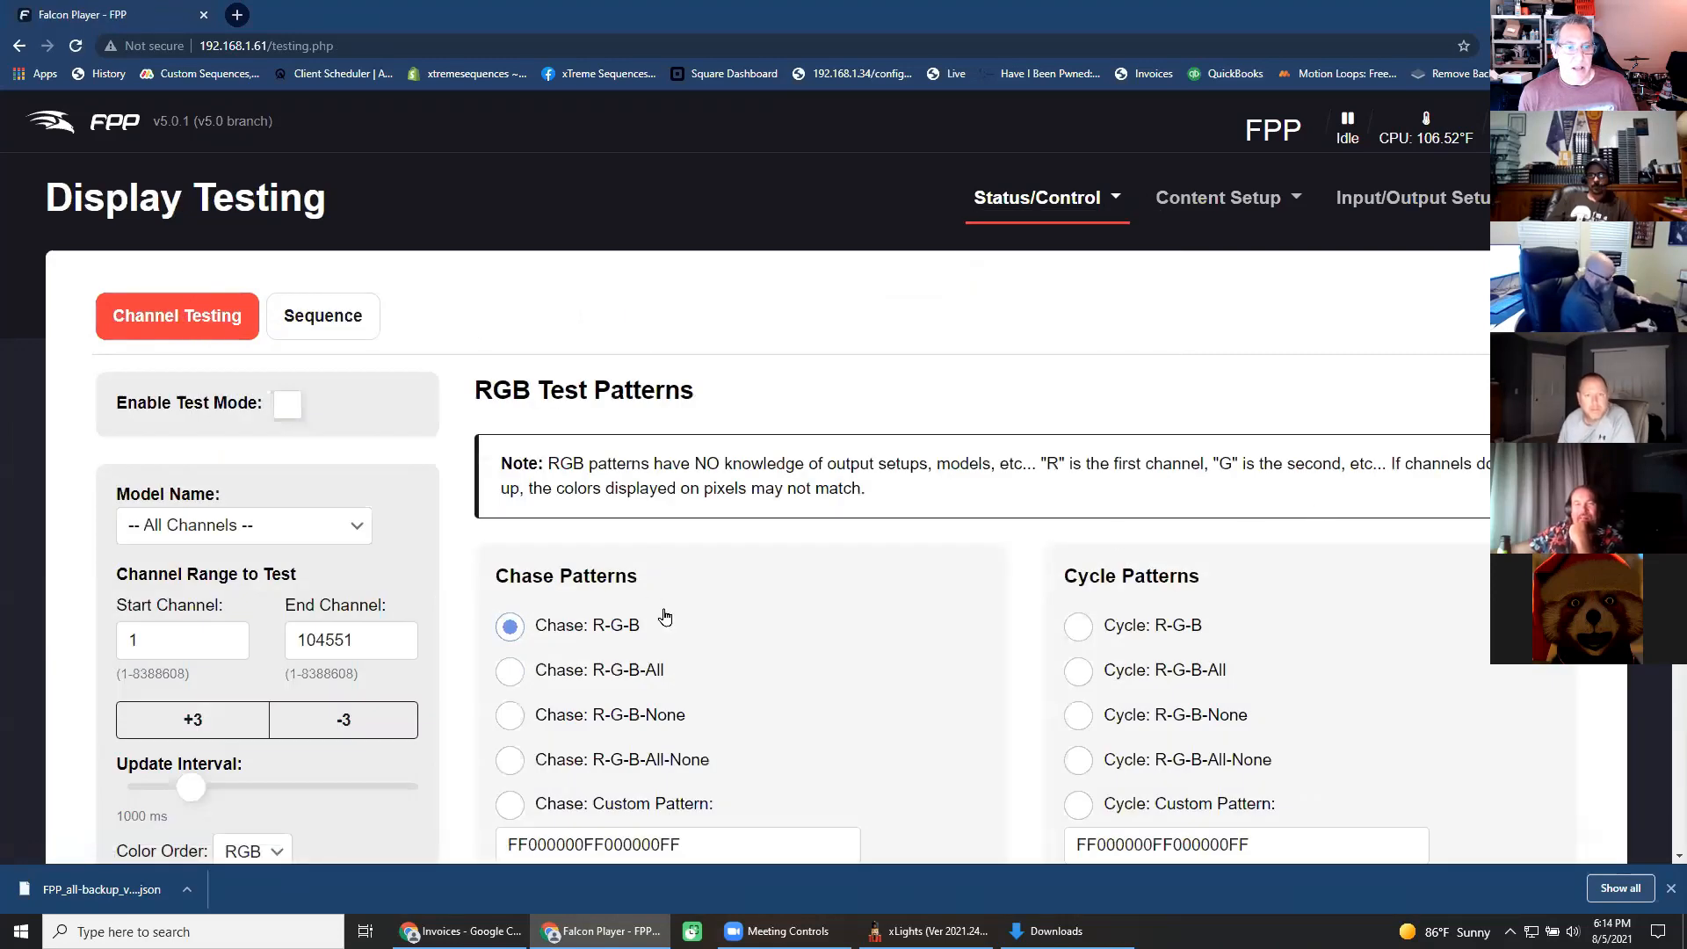
scroll(724, 617, "down", 3)
scroll(724, 618, "up", 3)
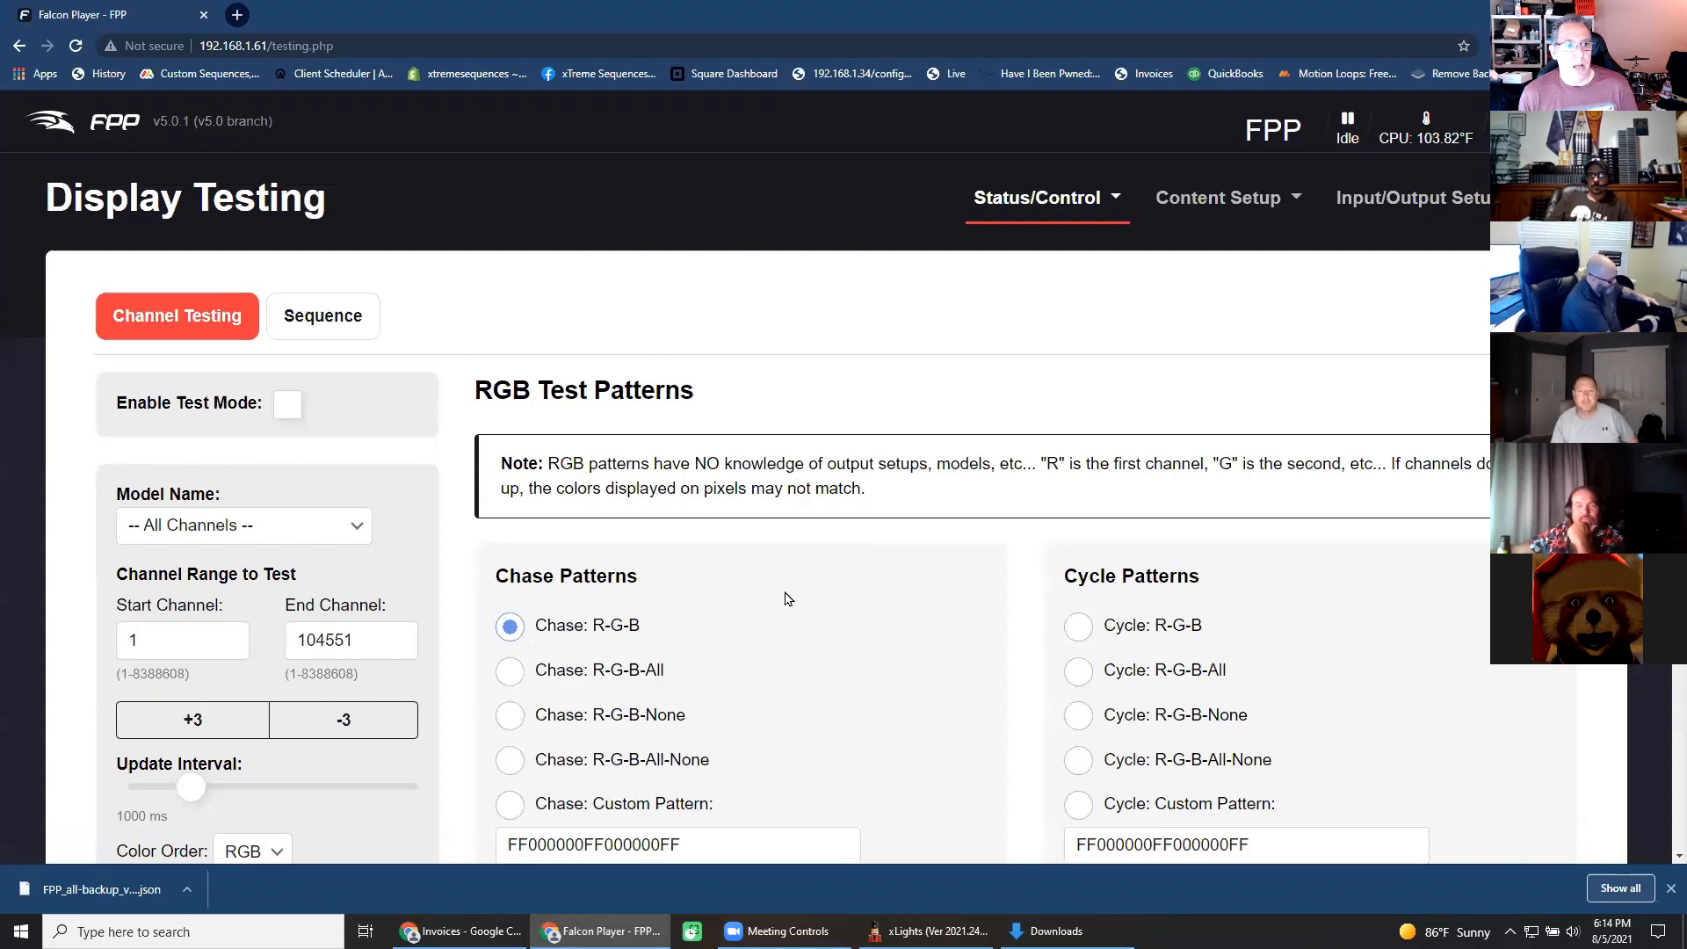
scroll(788, 600, "down", 3)
scroll(789, 599, "up", 3)
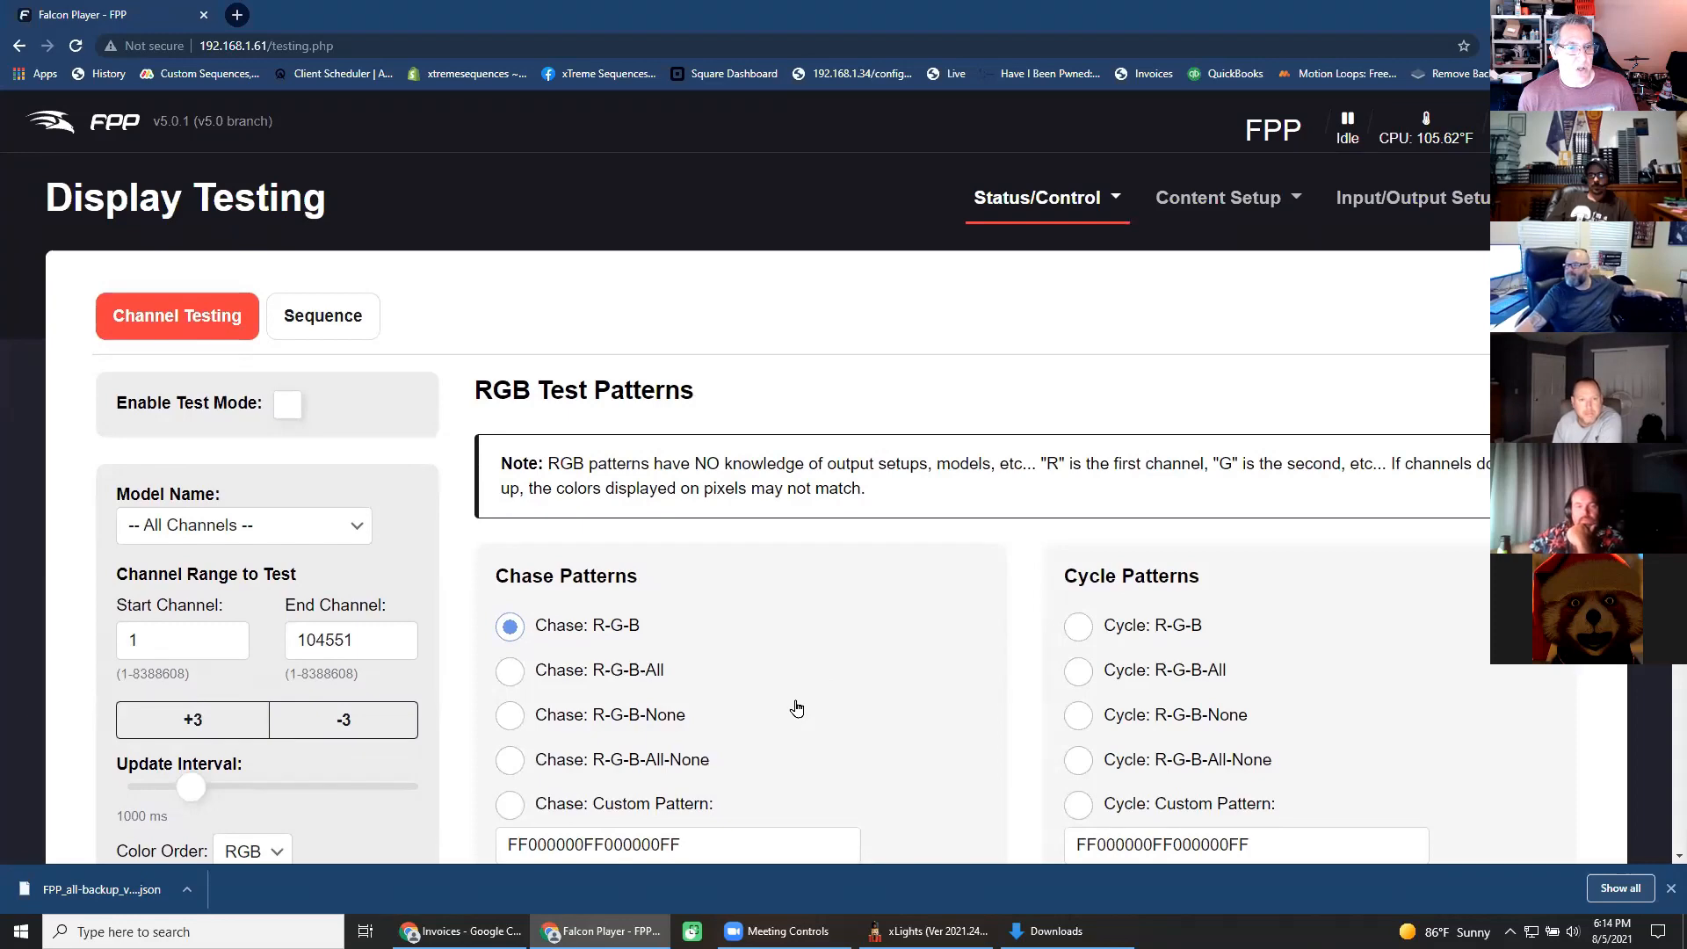
scroll(797, 708, "down", 3)
scroll(804, 708, "up", 3)
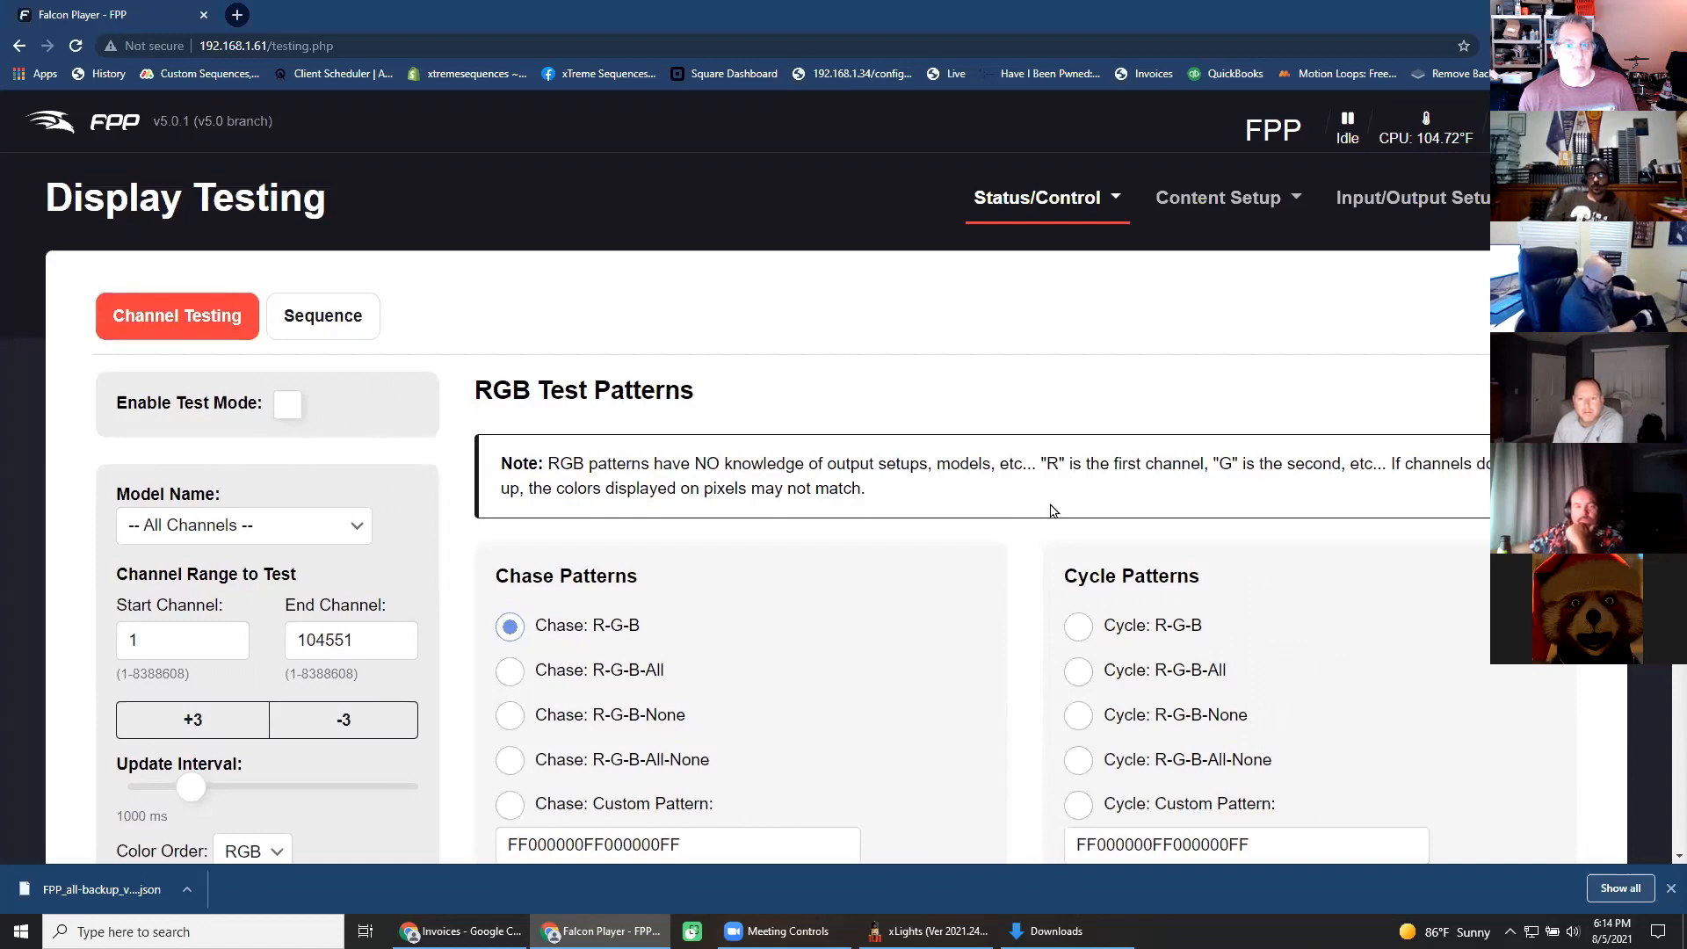
scroll(832, 699, "down", 1)
scroll(833, 699, "down", 3)
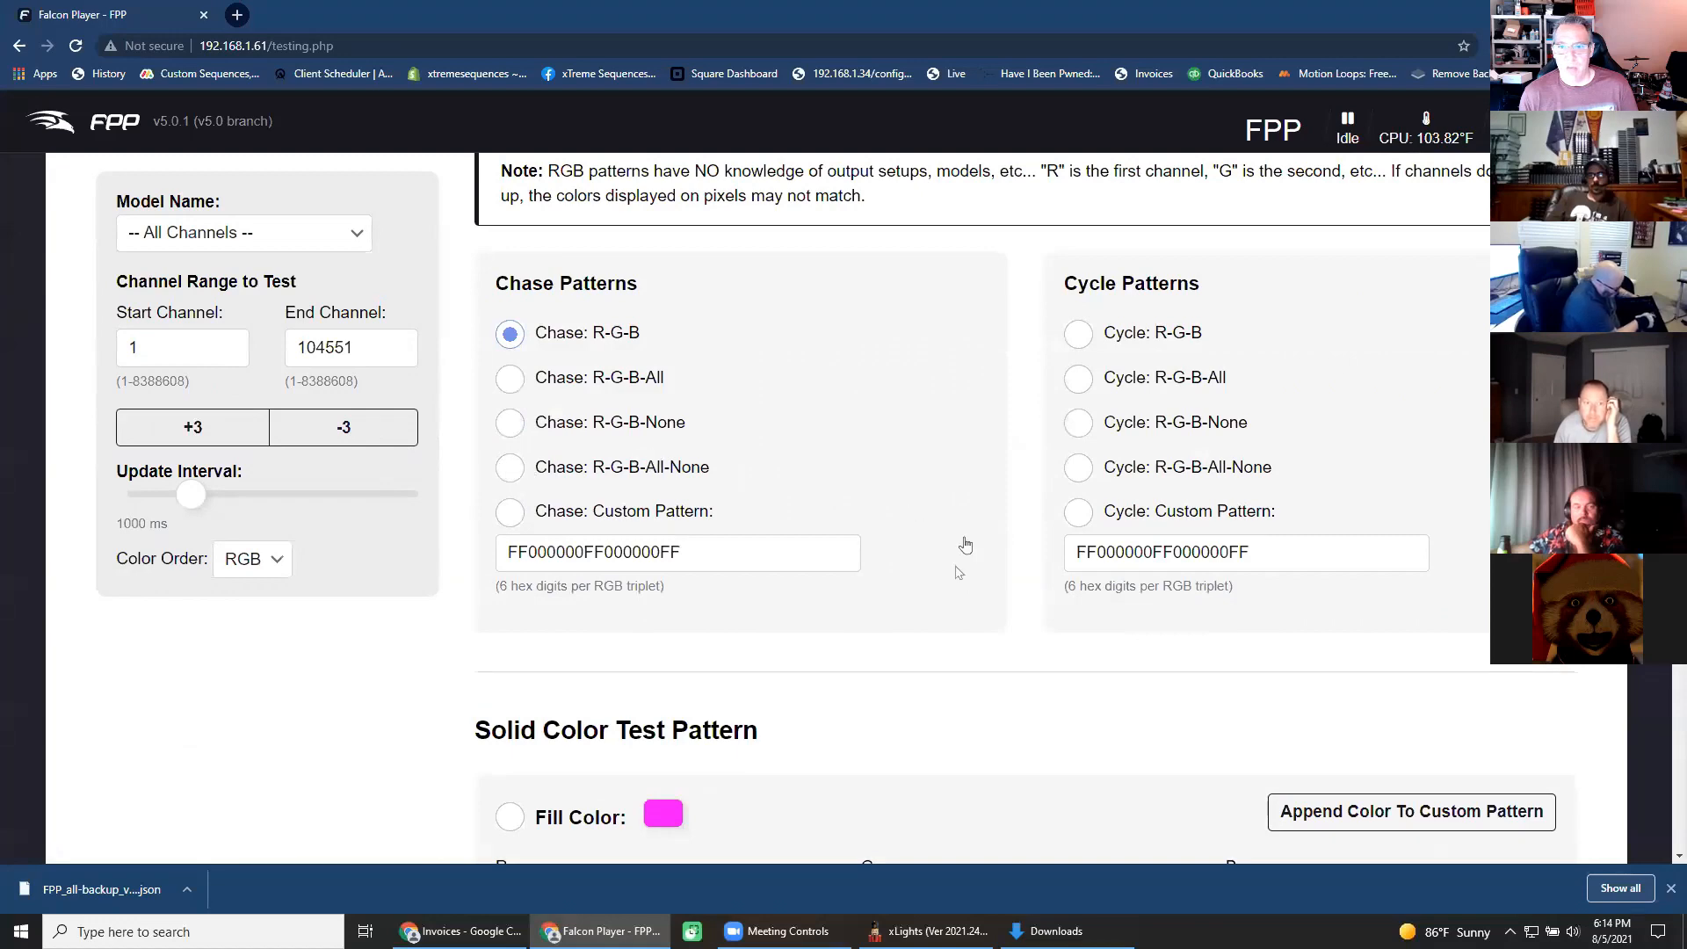
scroll(1061, 776, "up", 3)
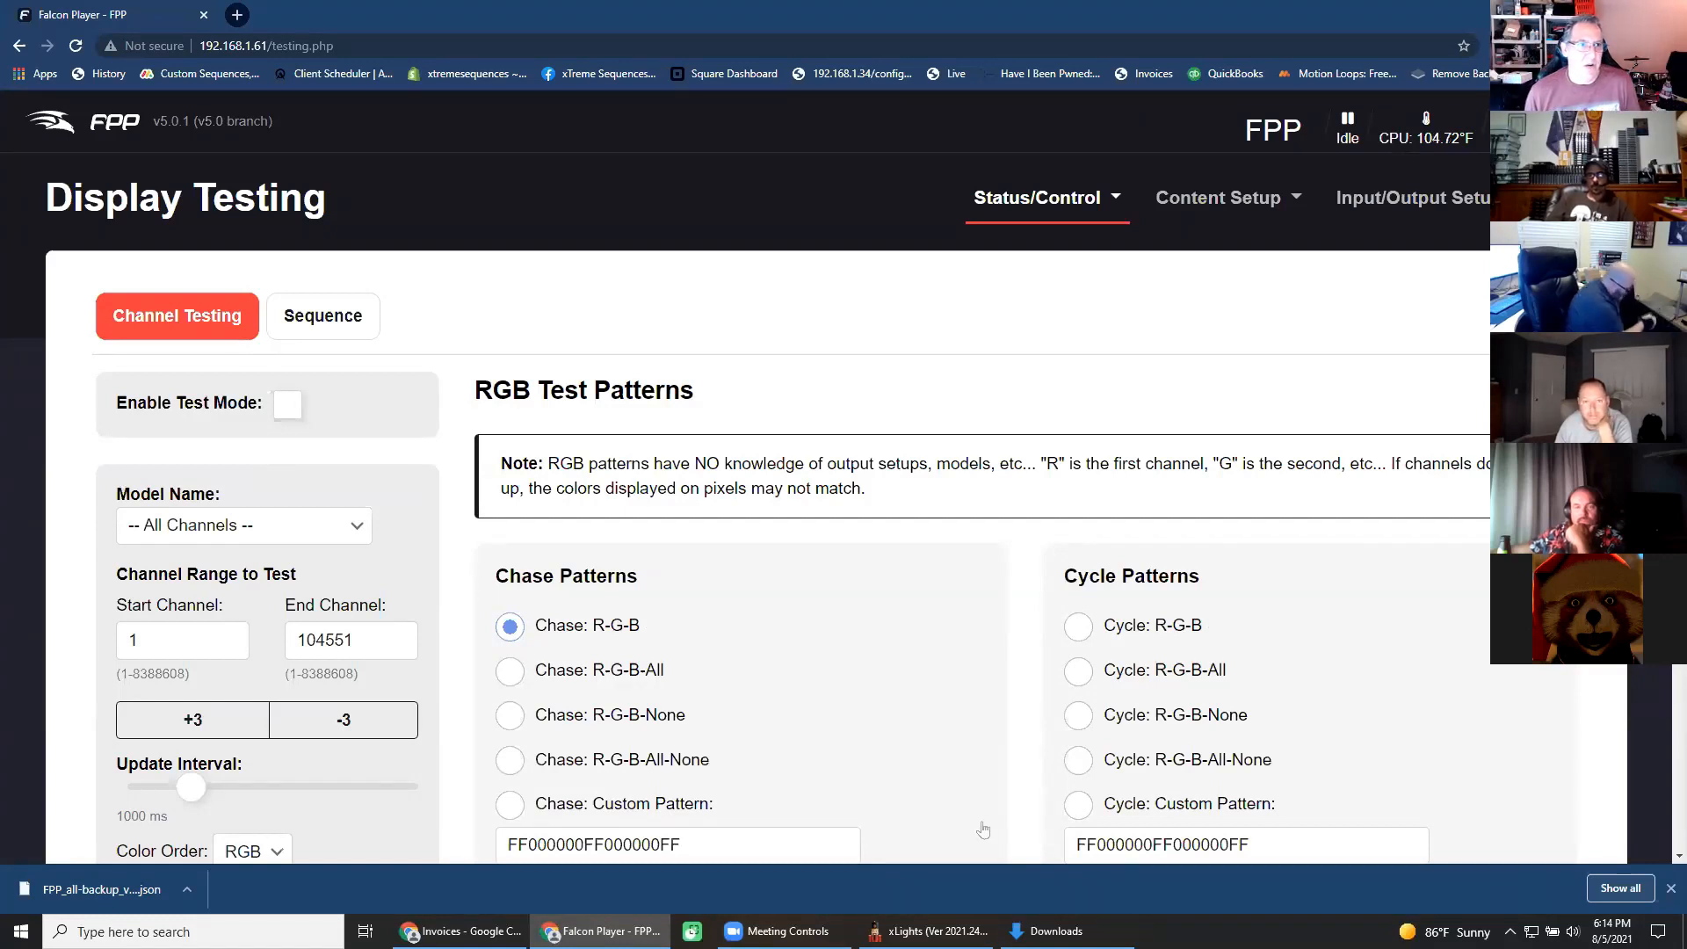
scroll(557, 673, "down", 8)
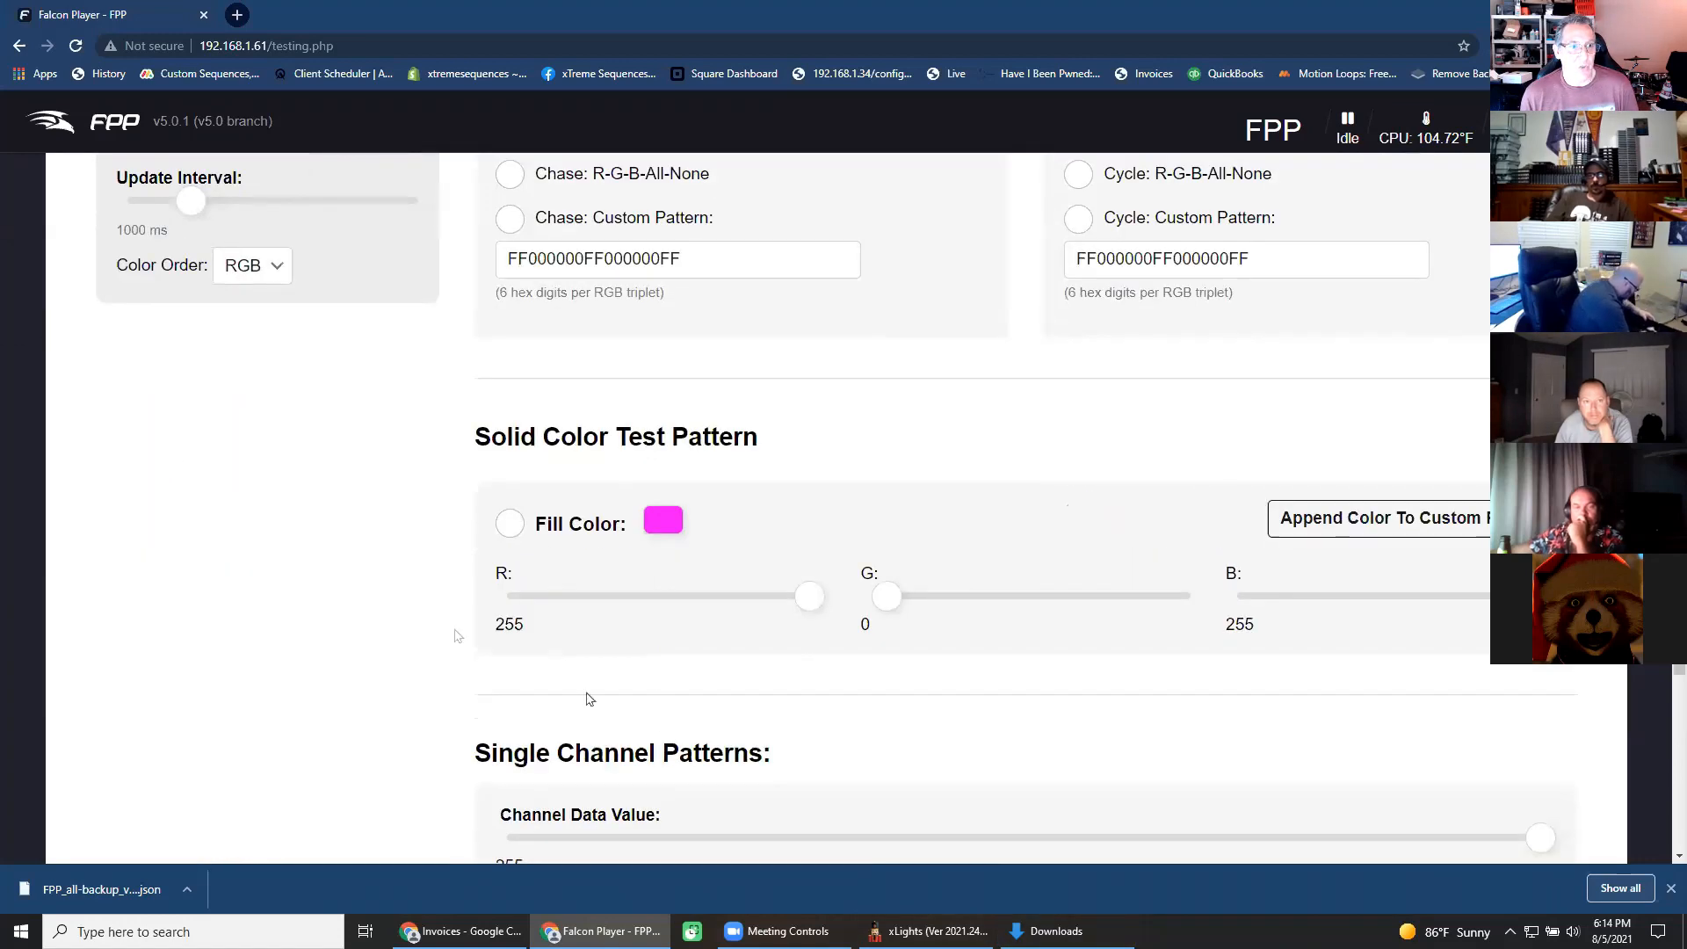
scroll(715, 746, "up", 5)
scroll(862, 741, "up", 3)
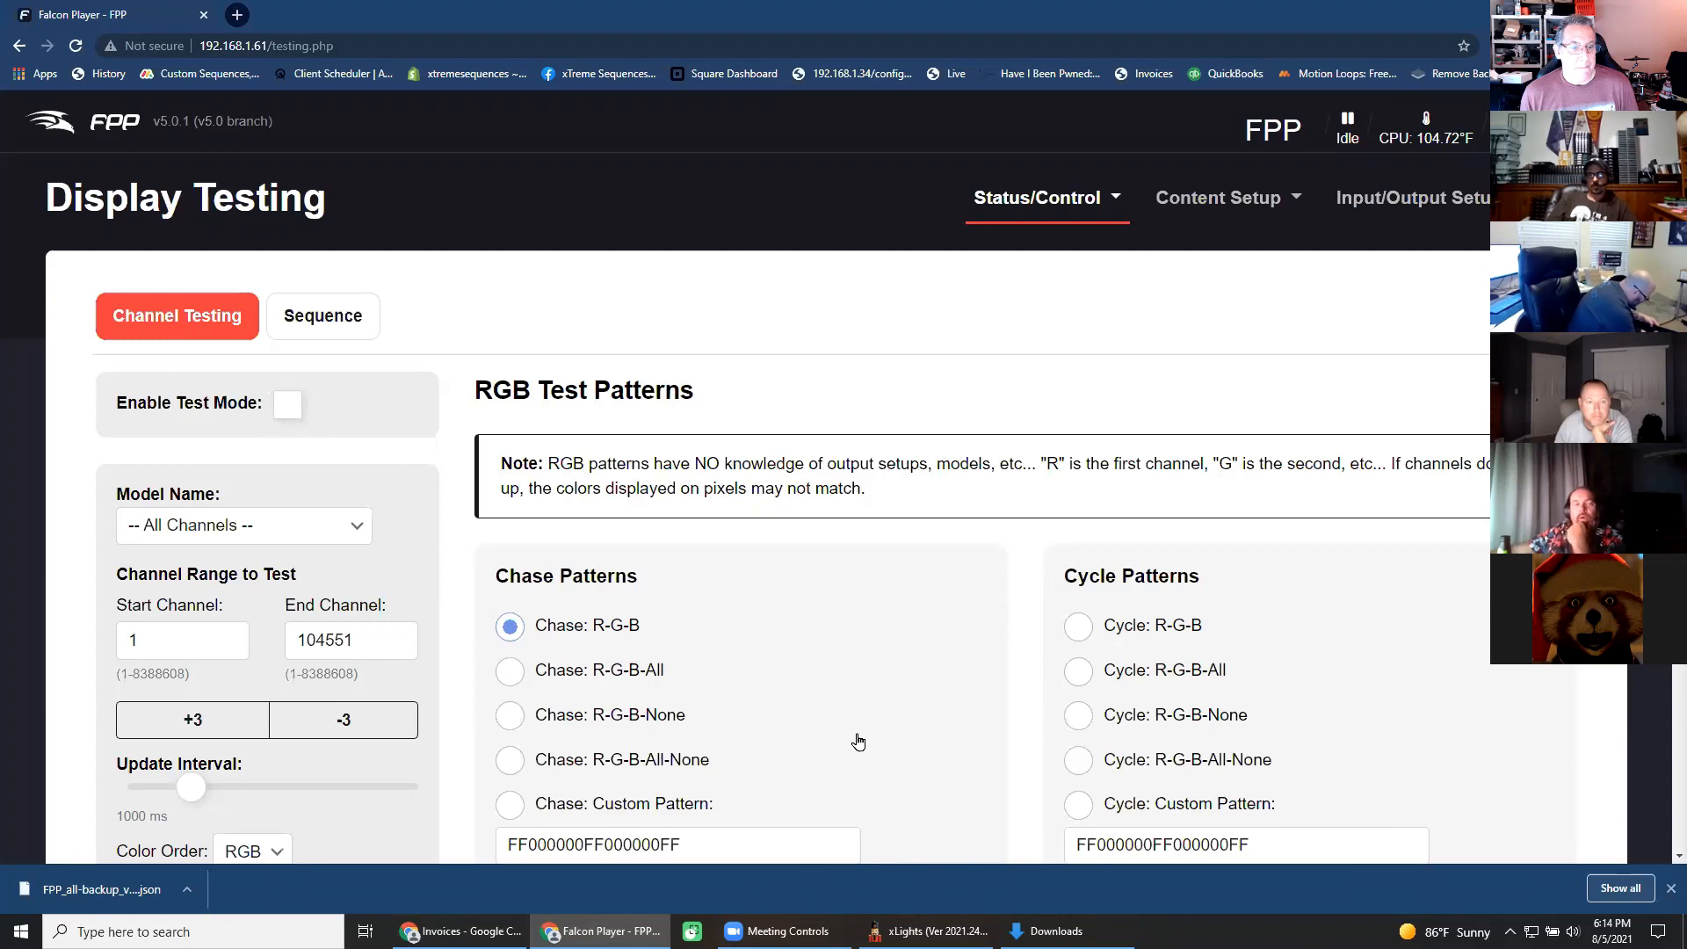
scroll(870, 734, "down", 3)
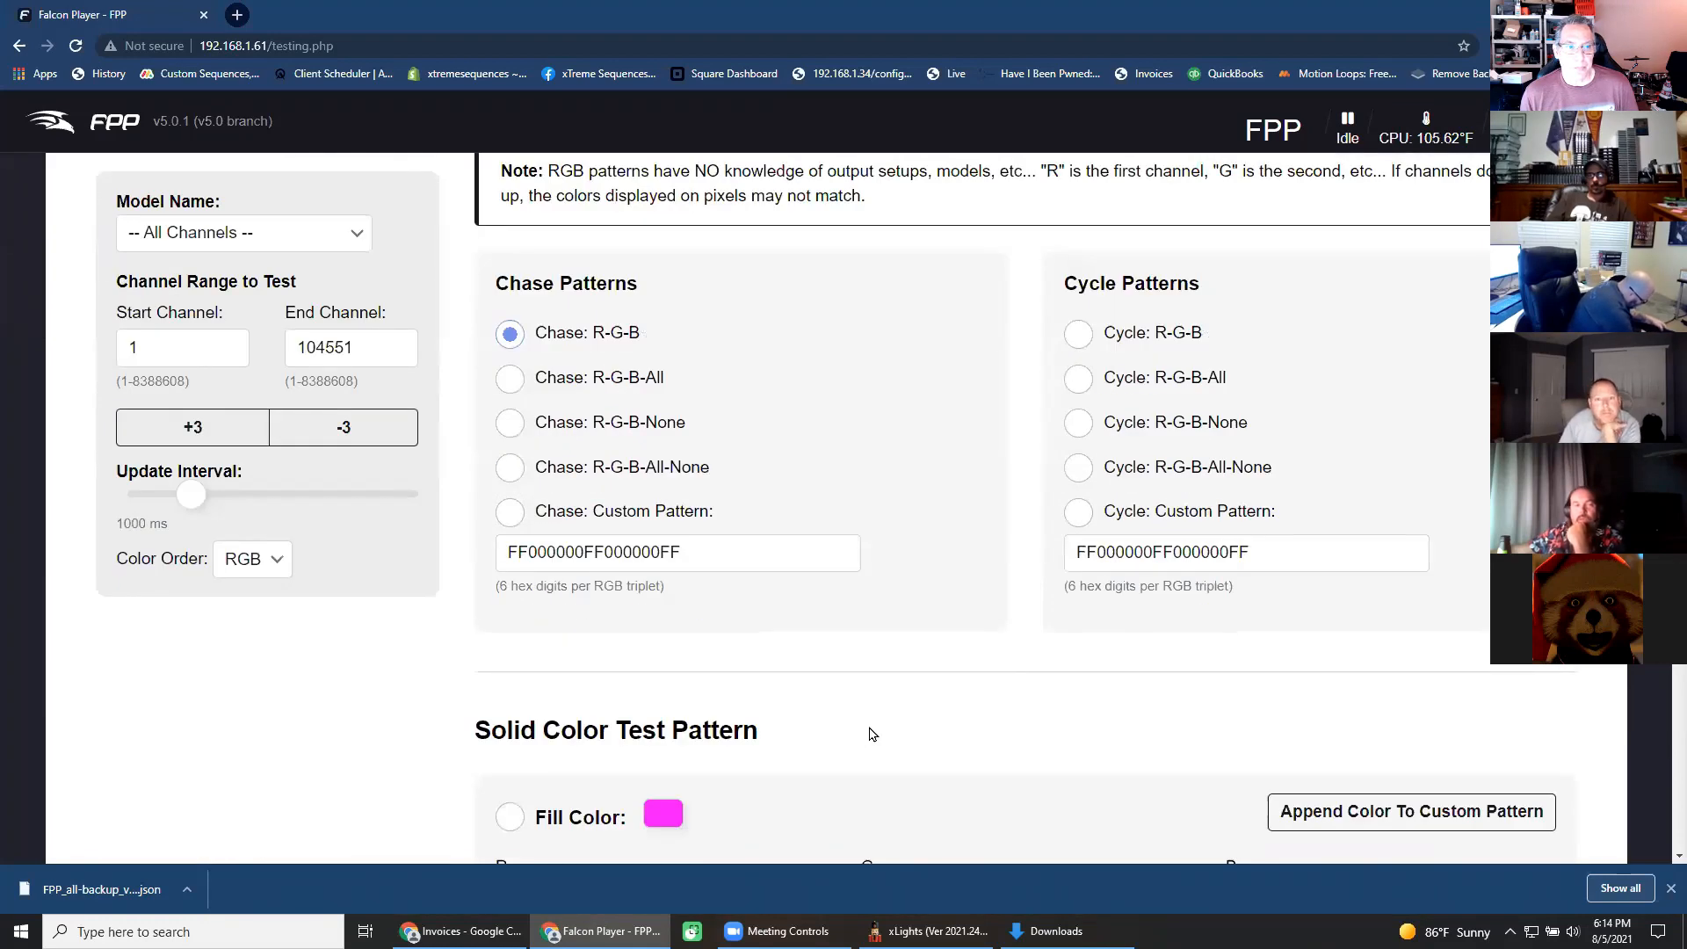
scroll(872, 733, "up", 3)
scroll(870, 734, "down", 6)
scroll(870, 733, "down", 4)
scroll(870, 734, "up", 9)
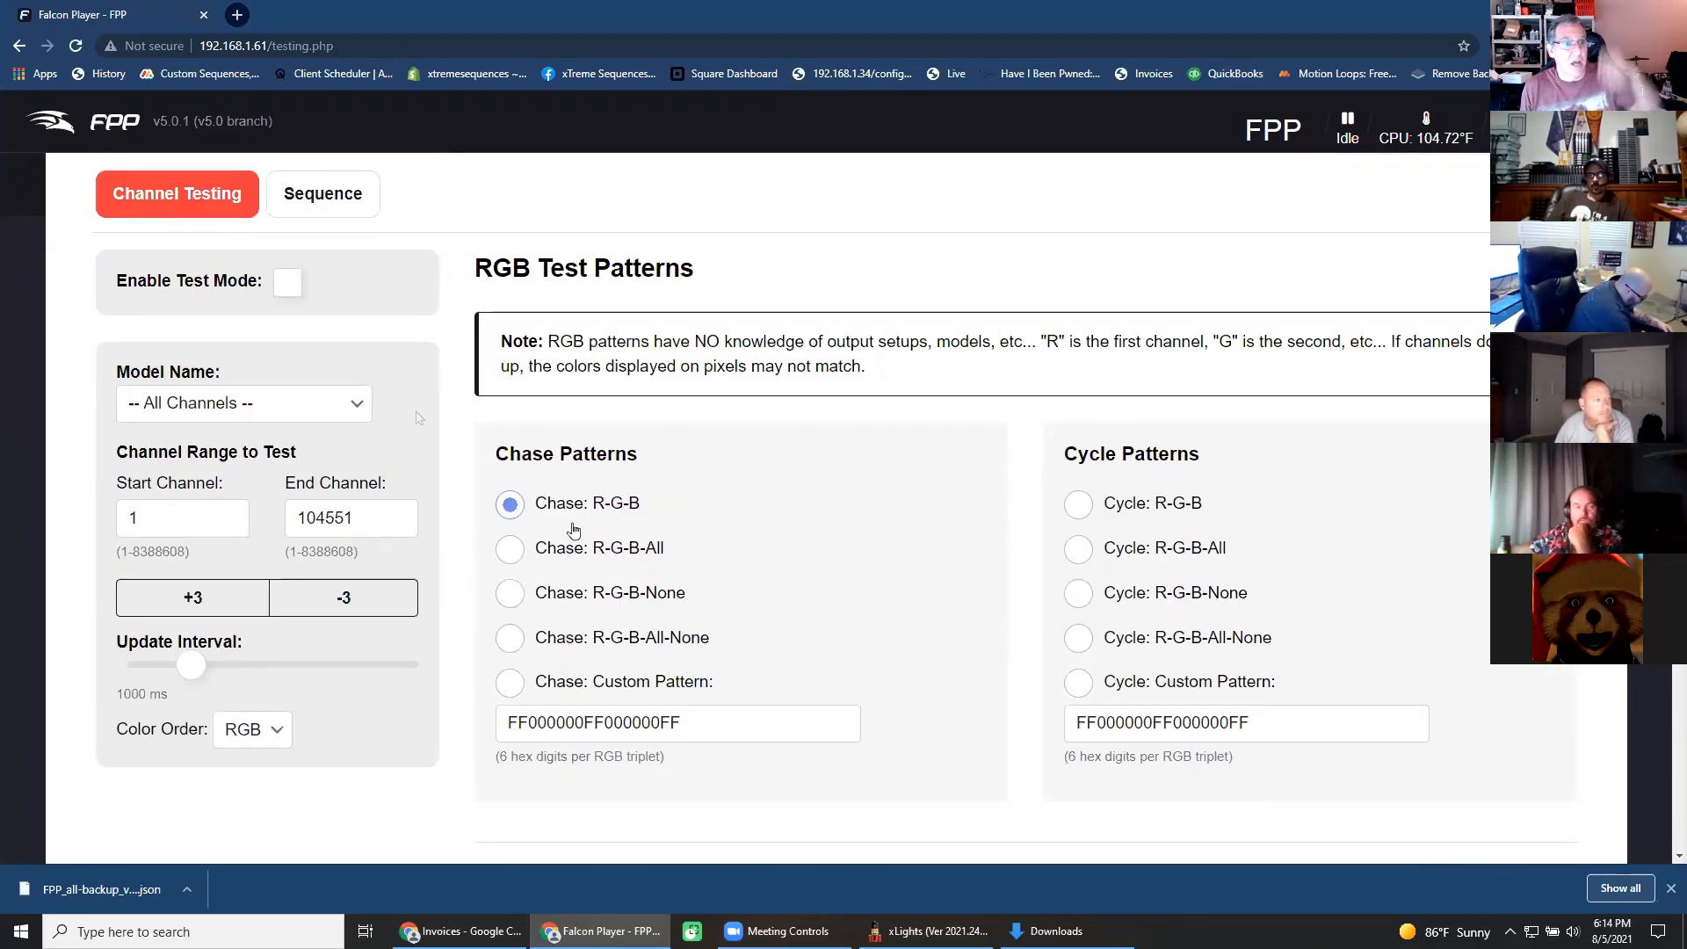
Choose Arch_1 as the model for channel testing, and switch the selection to GE_Dazzler_1.
left_click(358, 409)
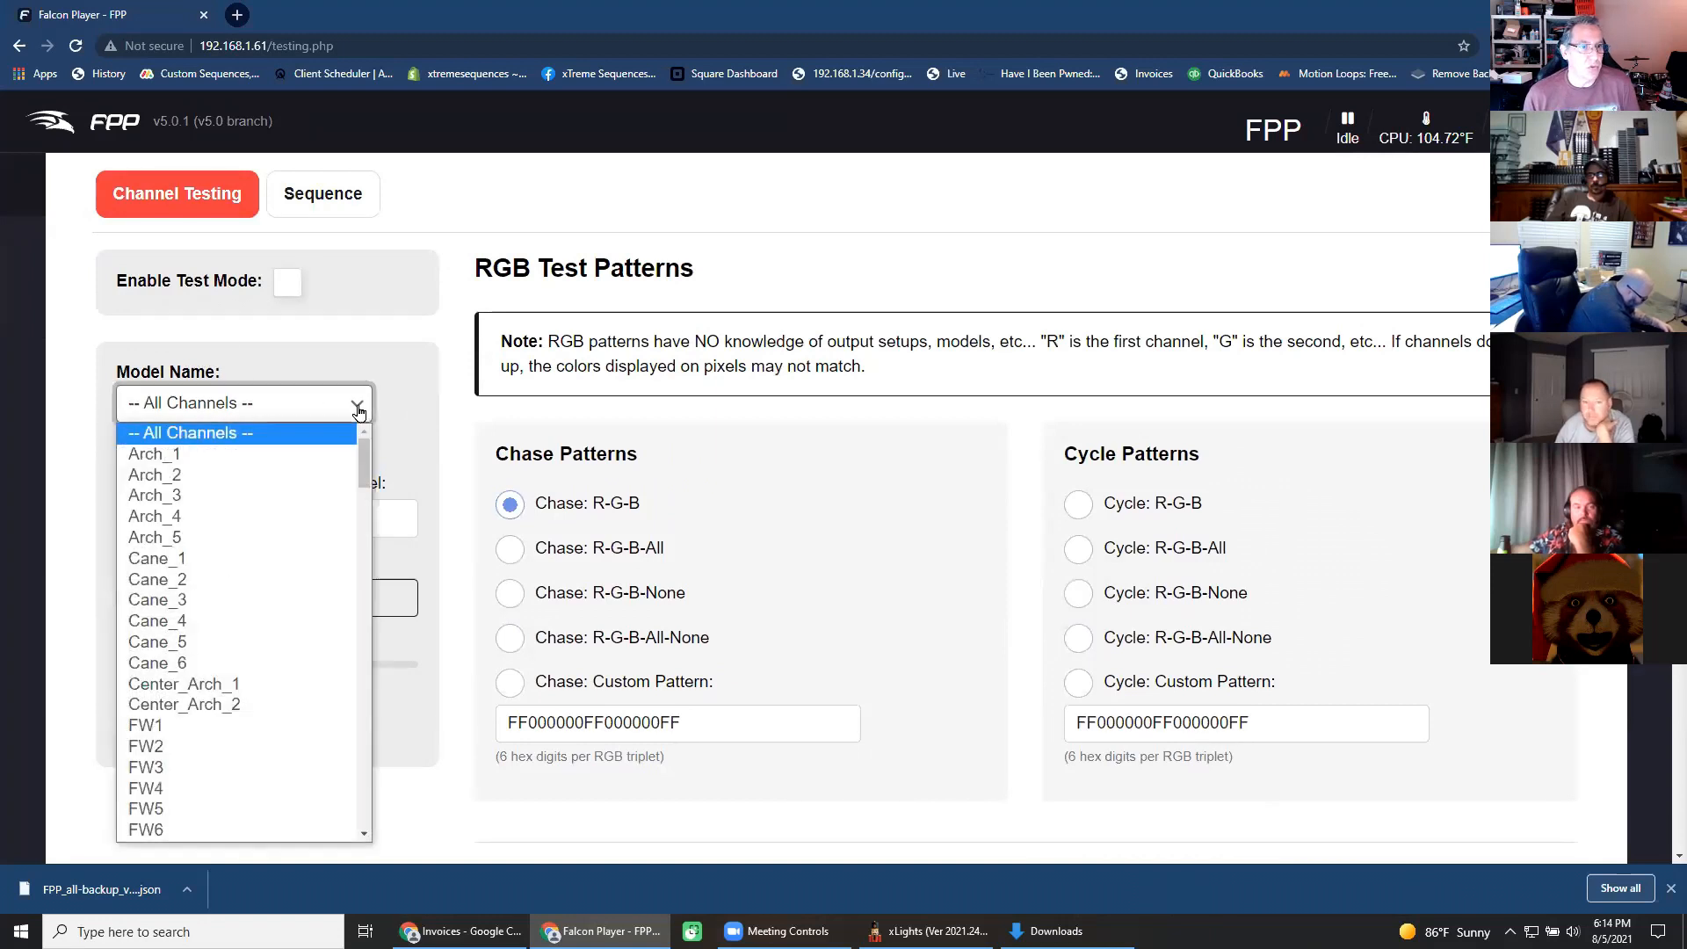
left_click(339, 457)
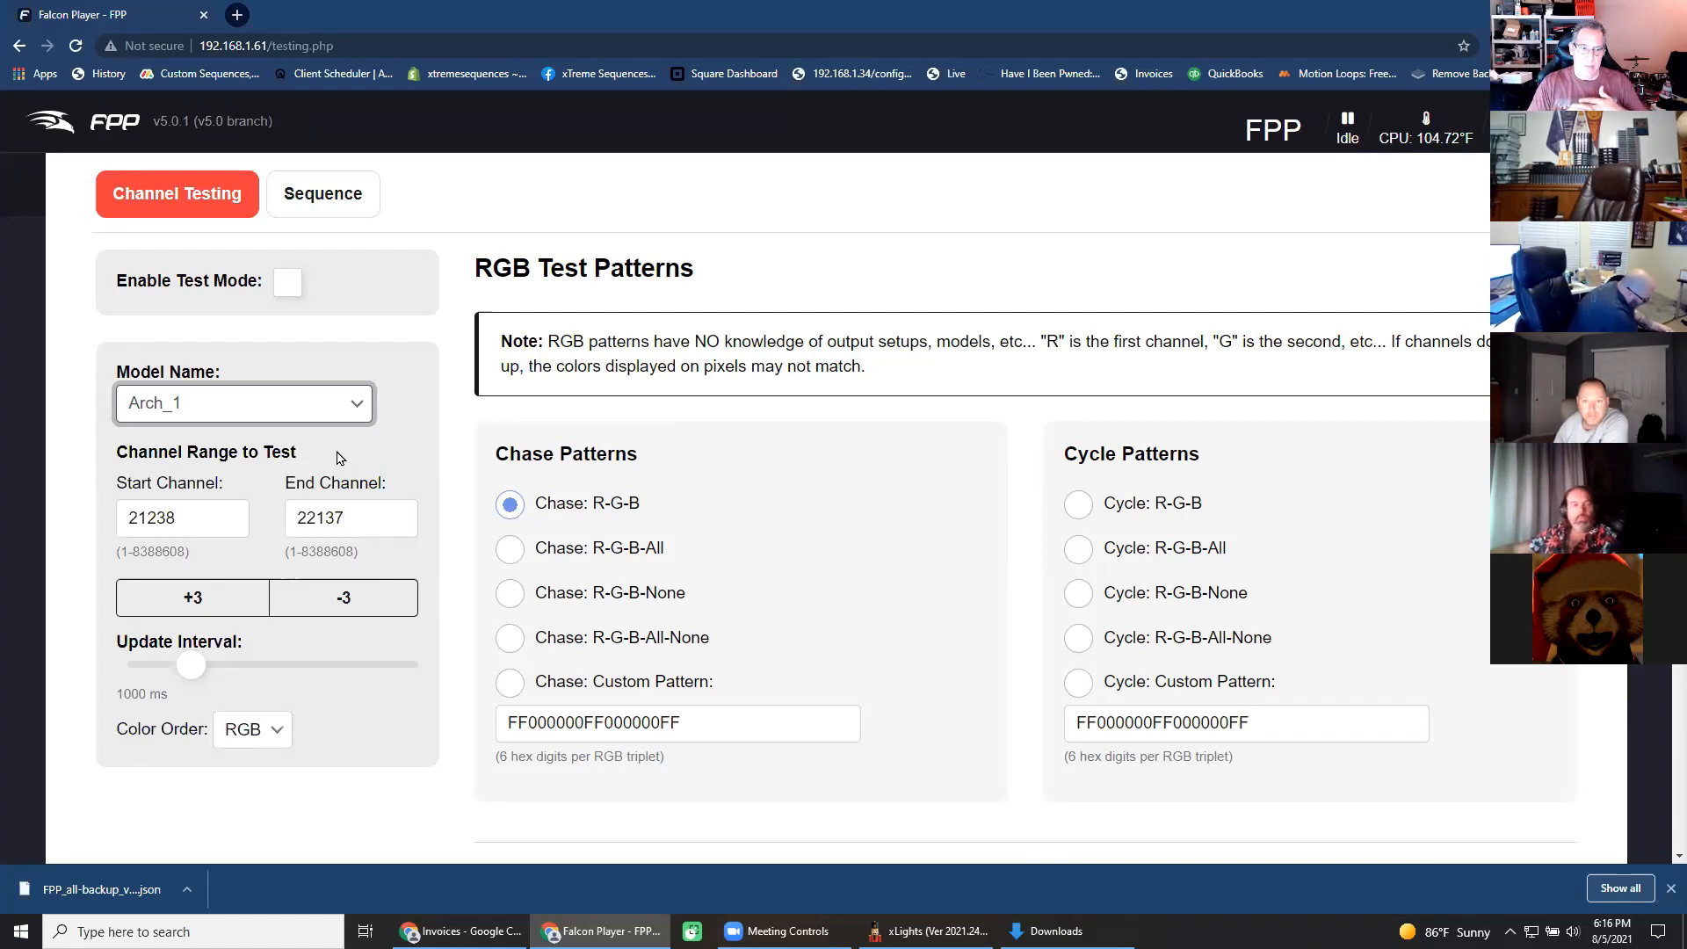
left_click(353, 427)
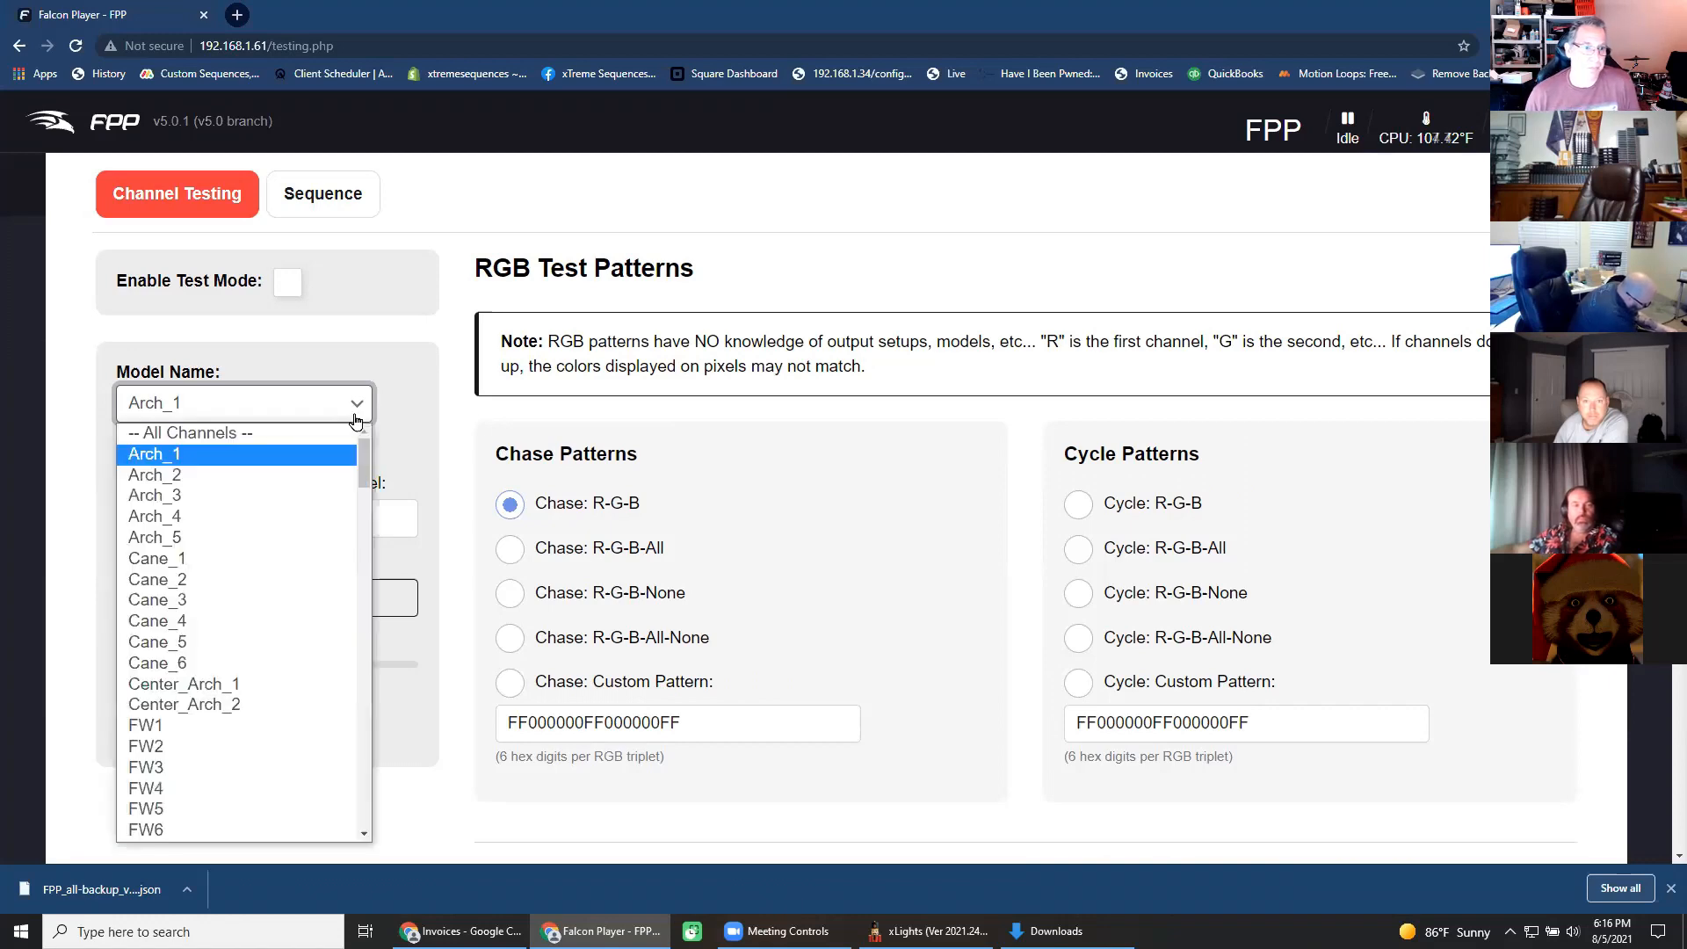
left_click_drag(363, 475, 363, 556)
left_click(236, 598)
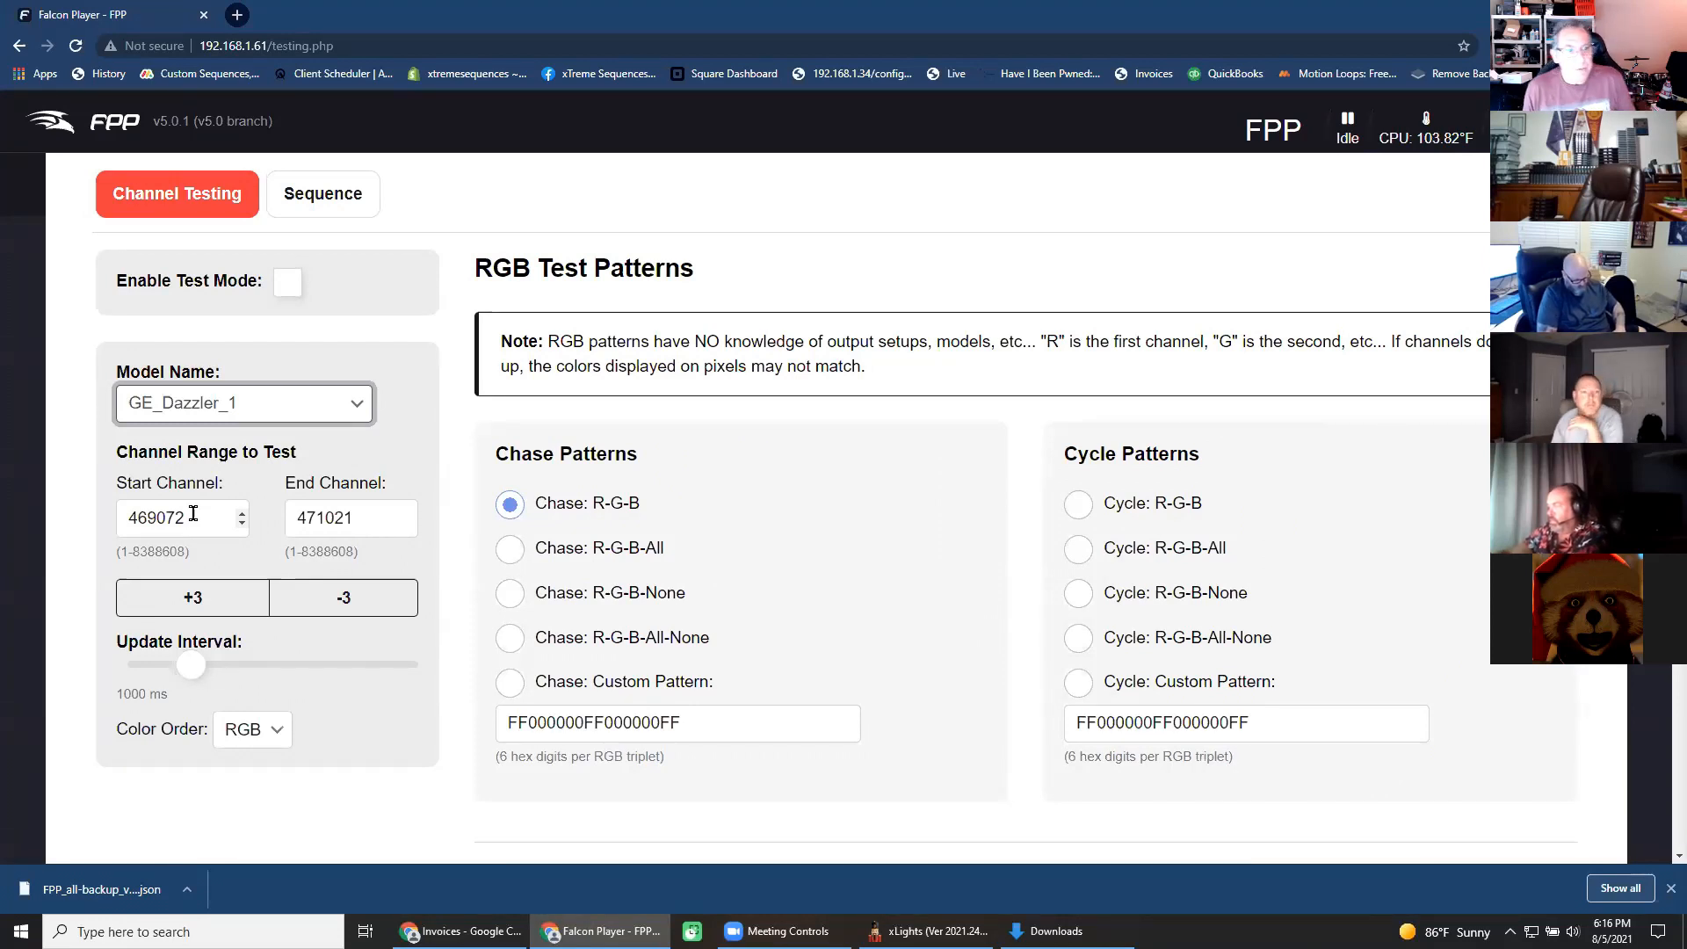
Extend the end of the GE_Dazzler_1 test channel range by 3 channels and reduce it by 3 again.
left_click(241, 607)
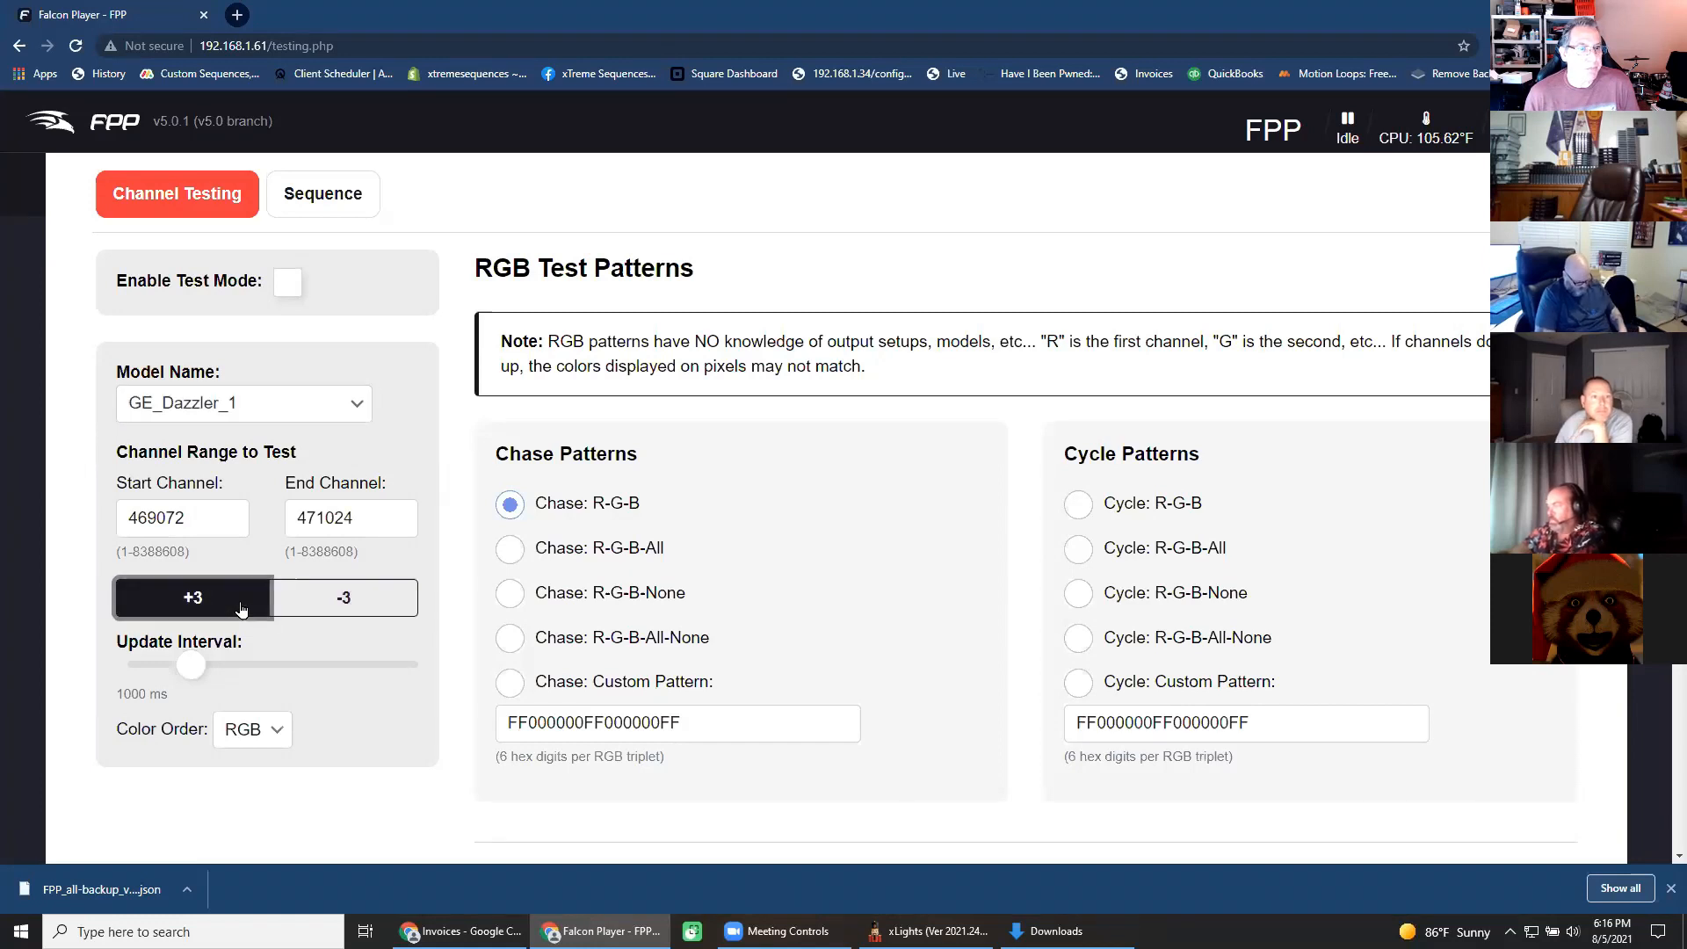
left_click(321, 597)
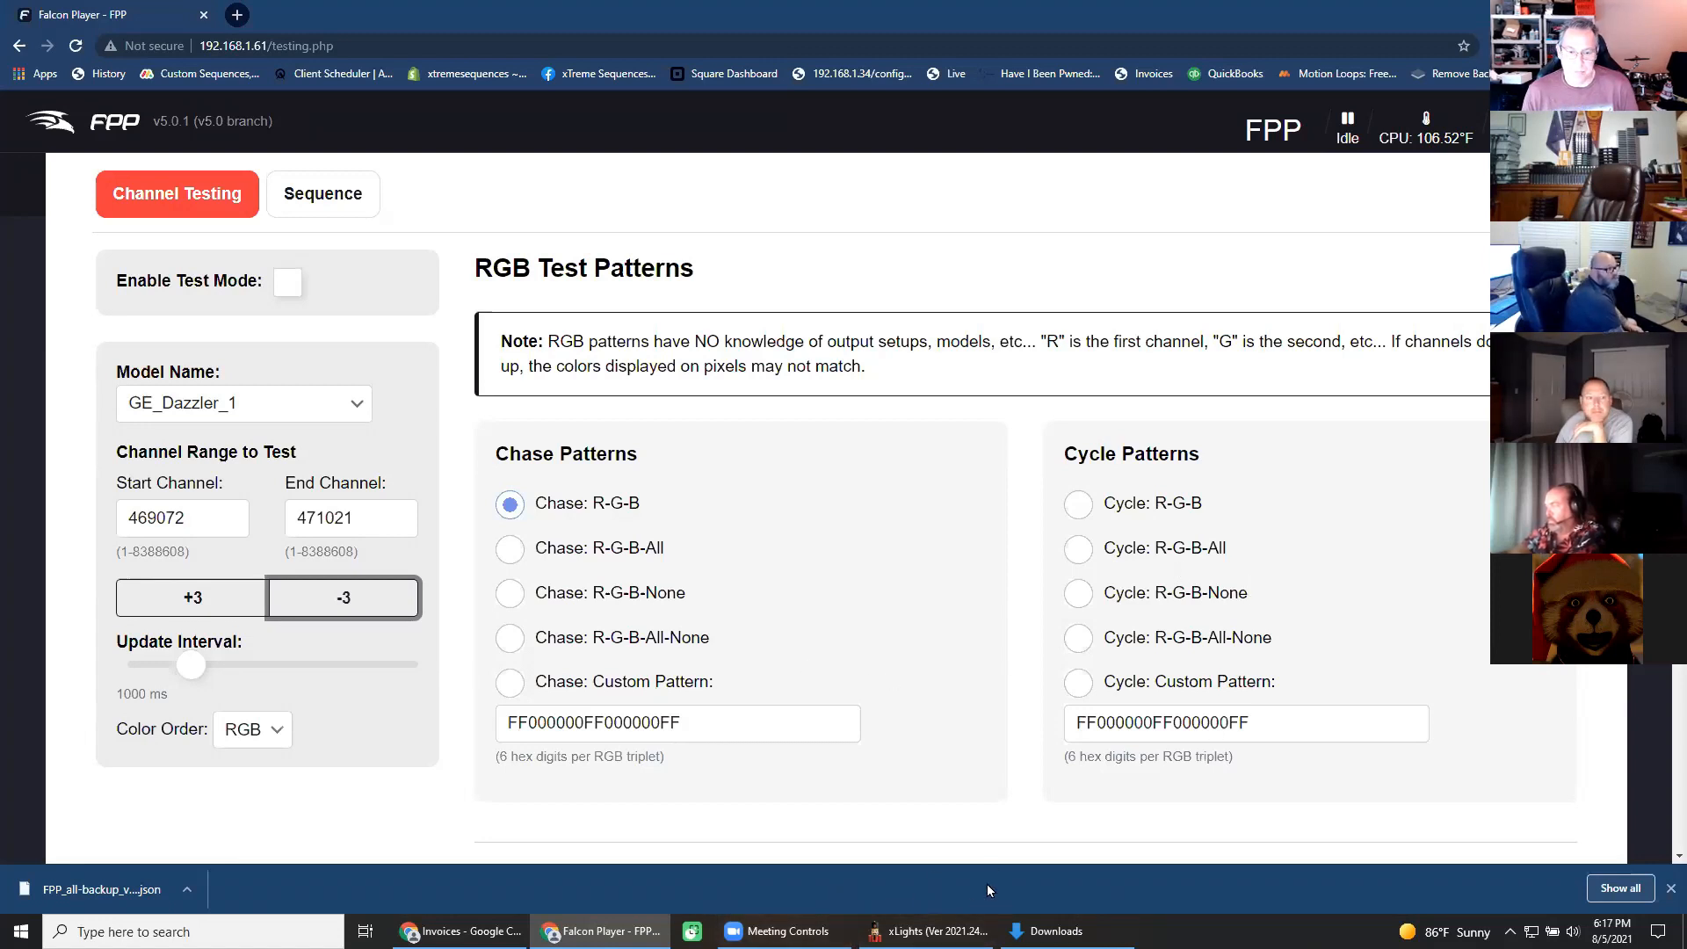
Switch to xLights, select the Yard Left F16v2 controller and widen the area showing its properties.
mouse_move(930, 932)
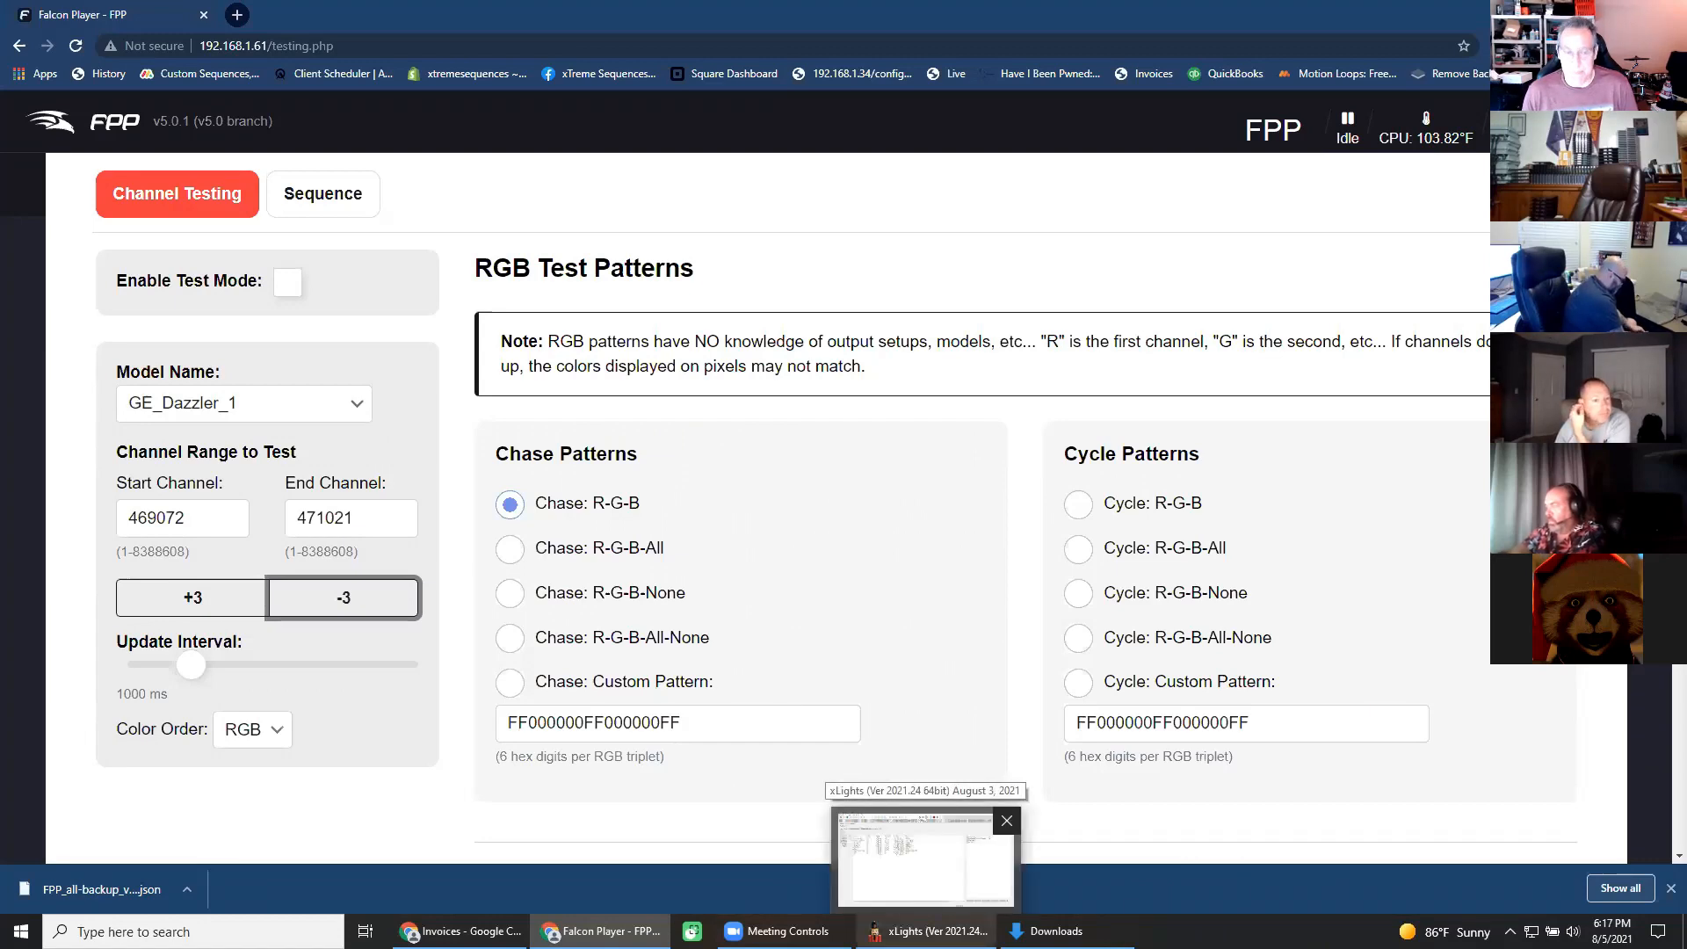
left_click(930, 932)
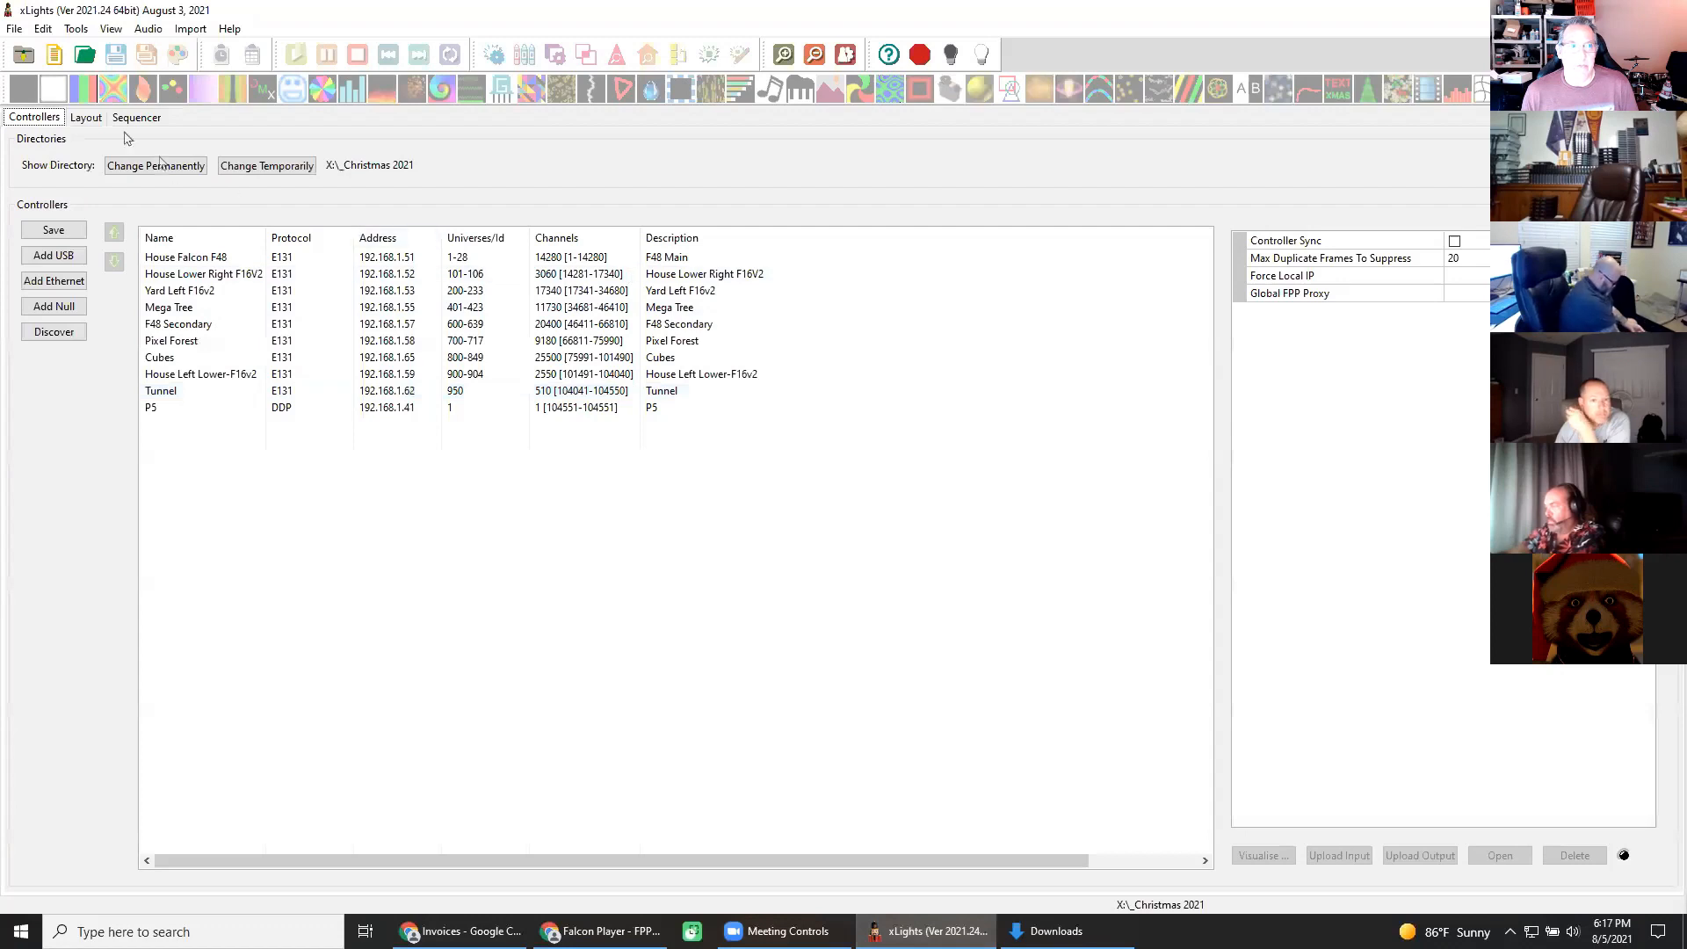
left_click(604, 292)
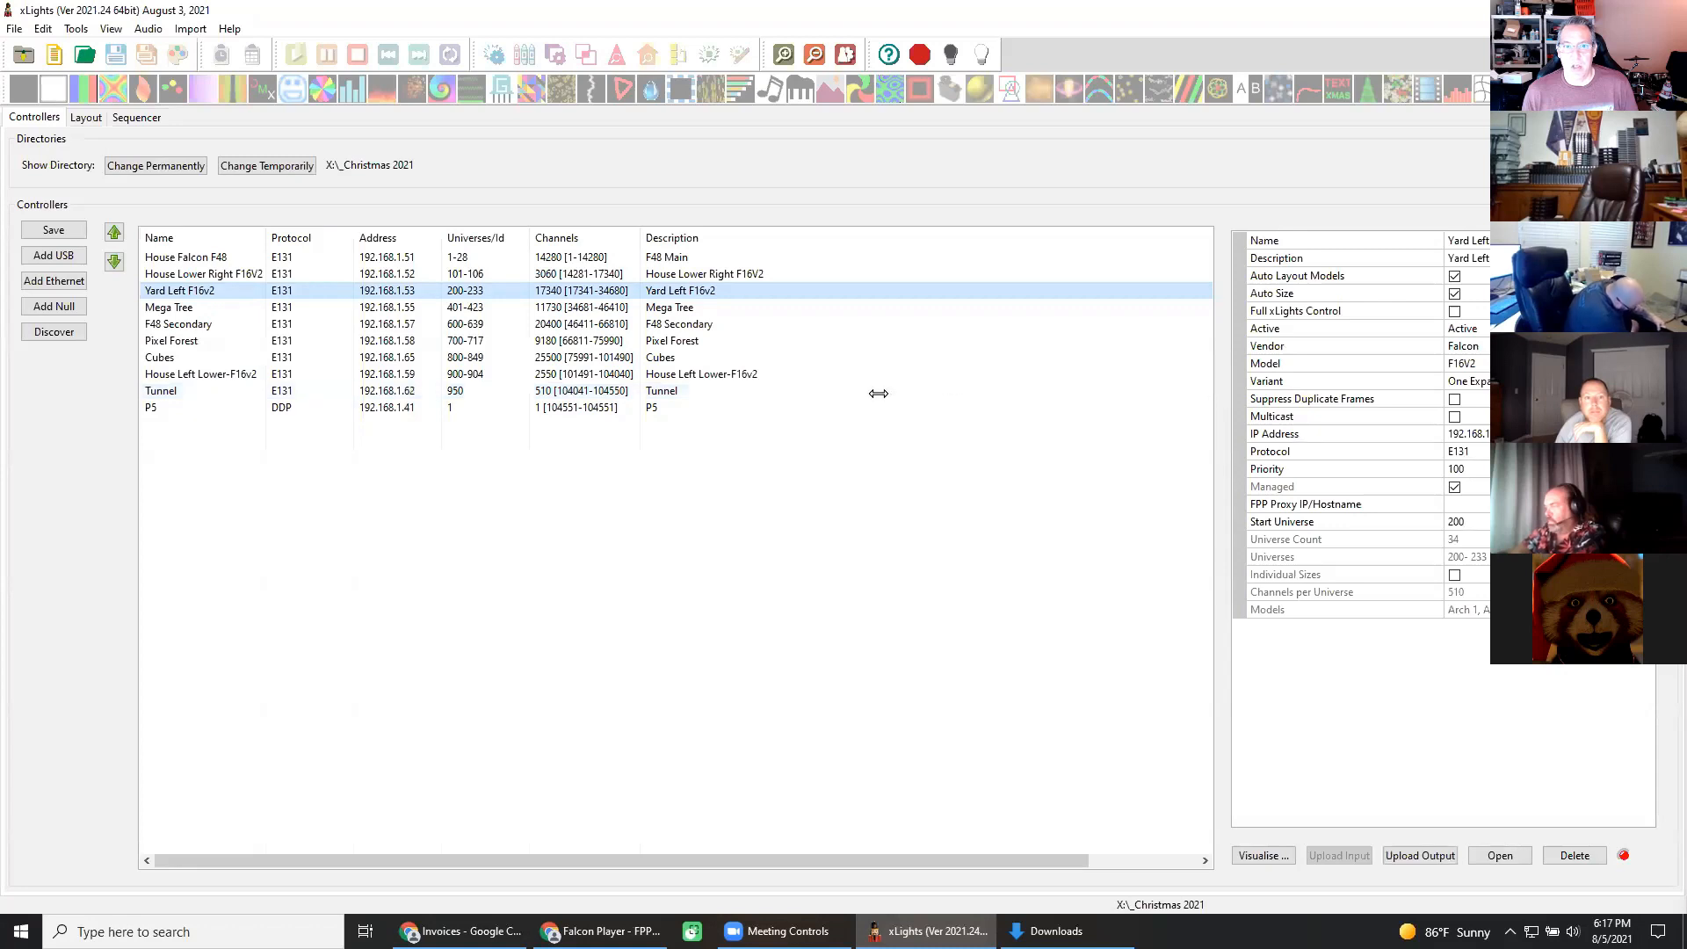
left_click_drag(879, 393, 878, 392)
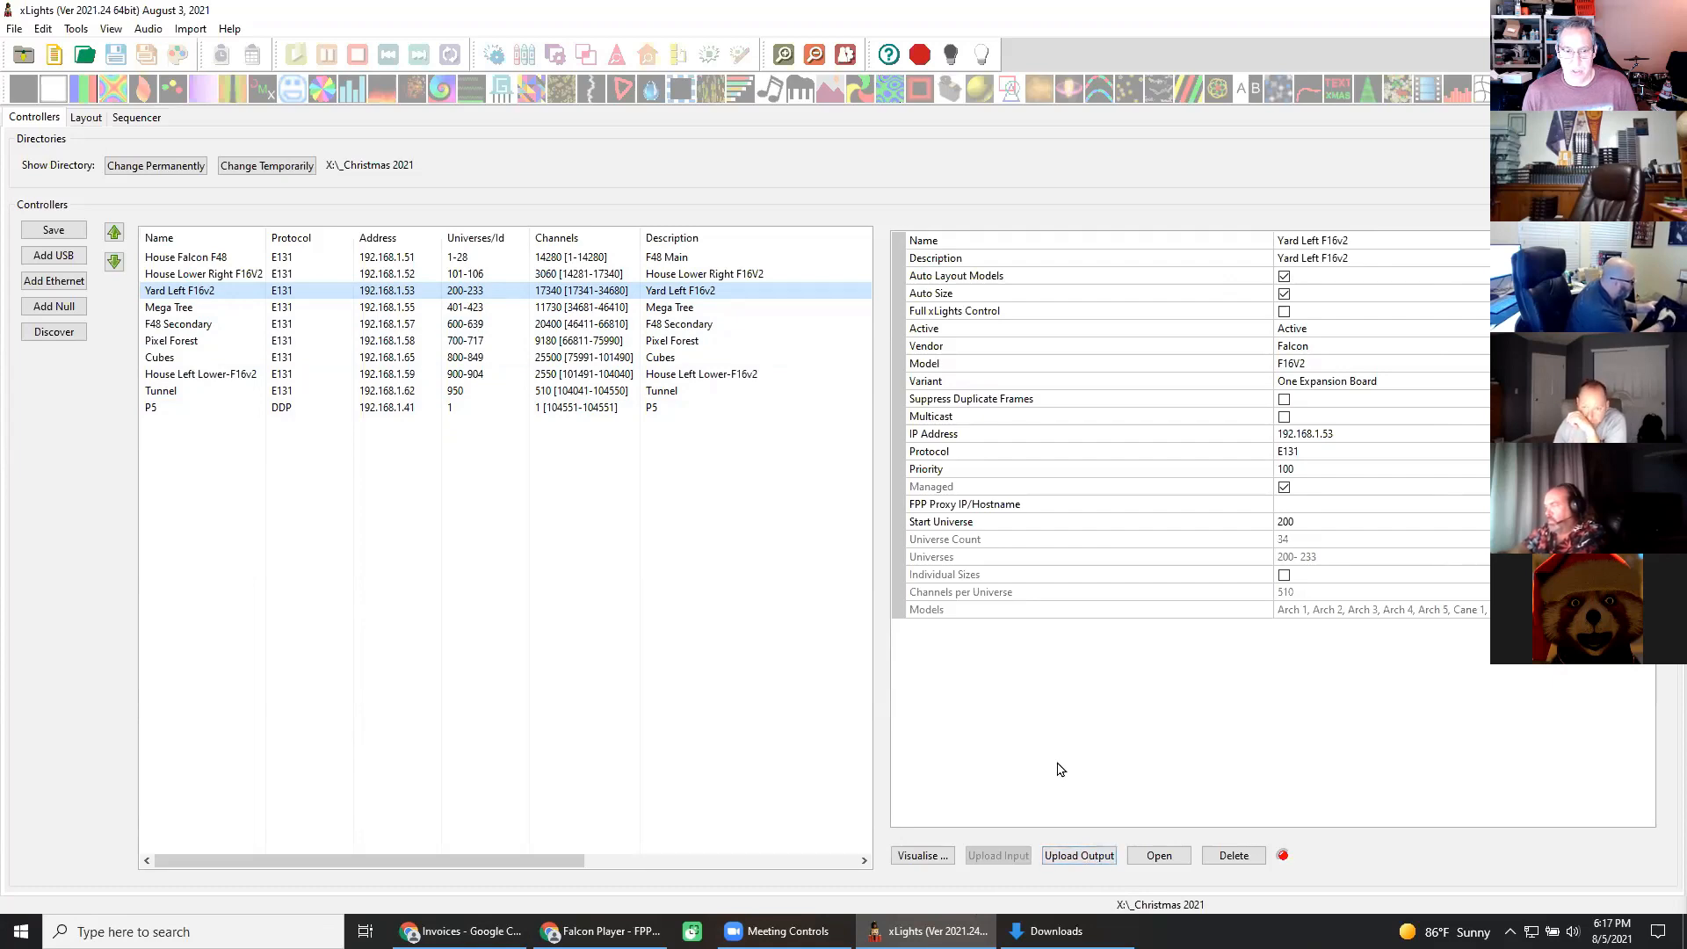
Switch back to Falcon Player, open Channel Outputs and examine the E1.31 / ArtNet / DDP / KiNet output list.
left_click(602, 931)
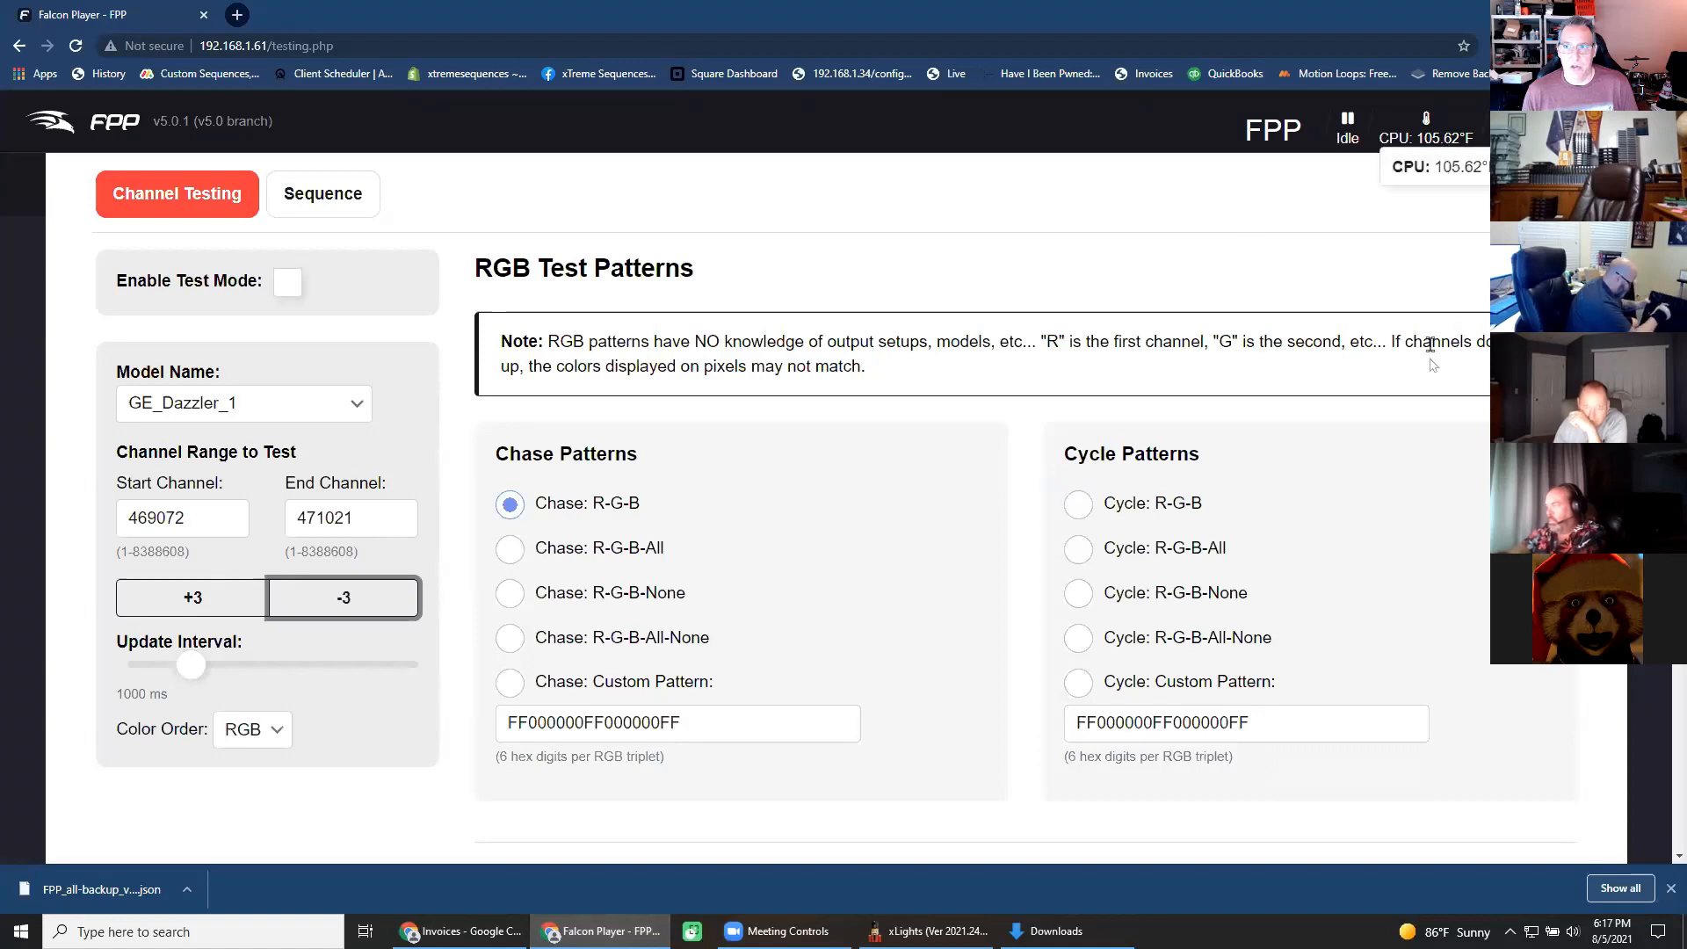
scroll(1423, 167, "up", 2)
mouse_move(1380, 200)
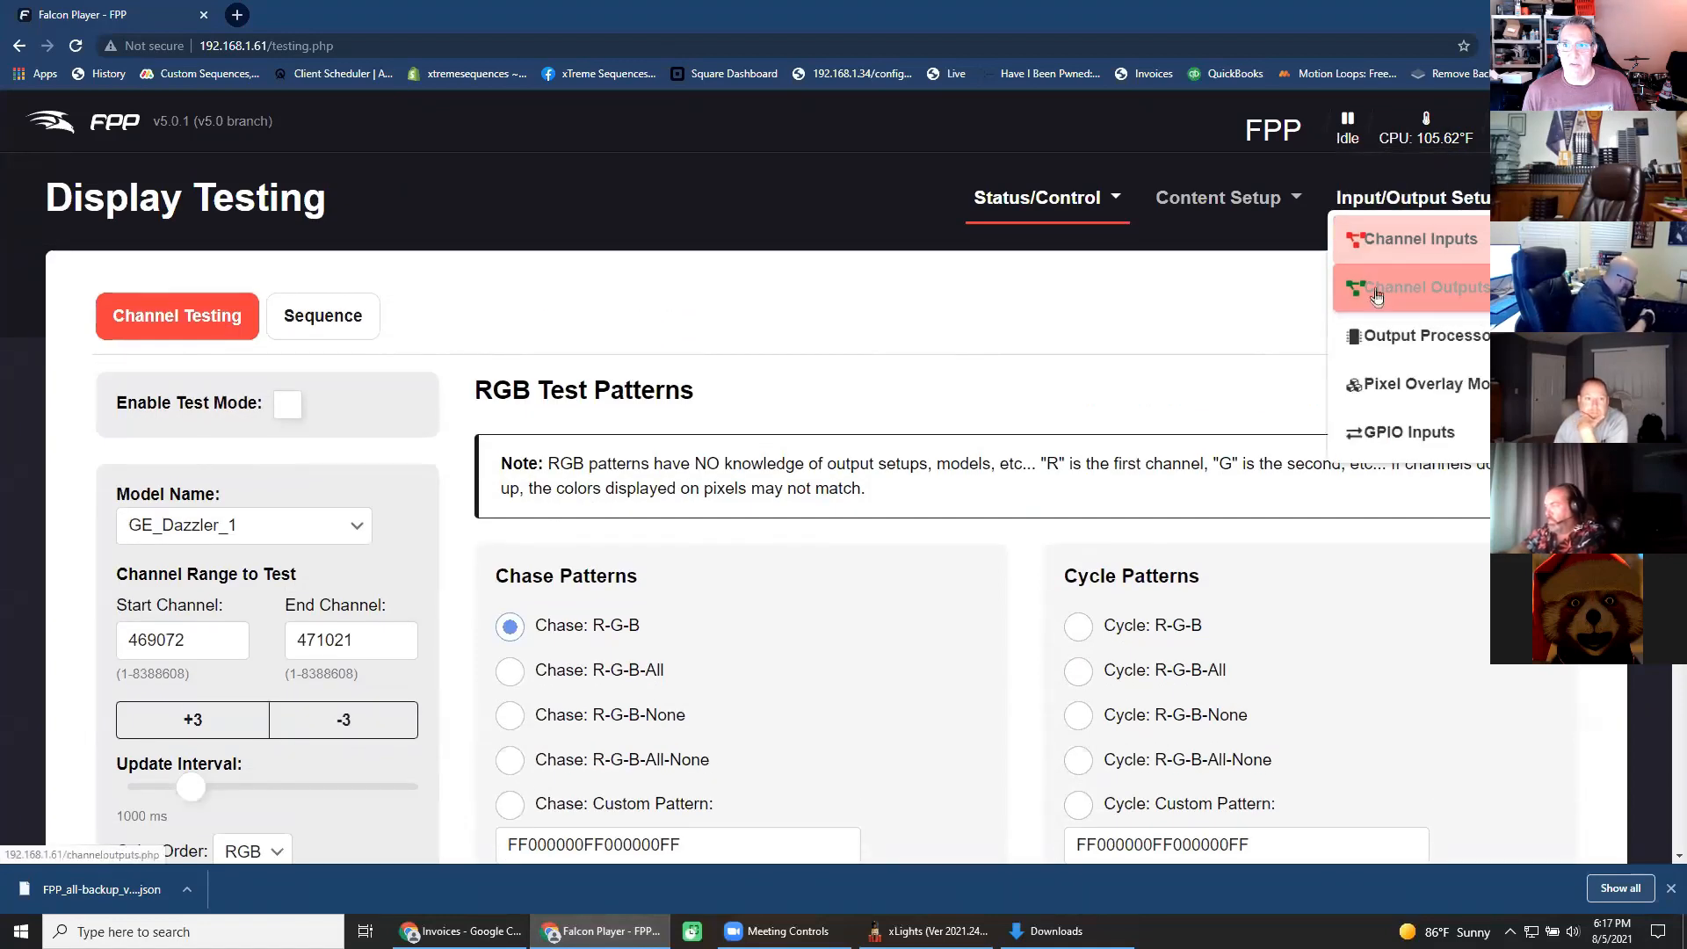
left_click(1384, 279)
scroll(1101, 728, "down", 3)
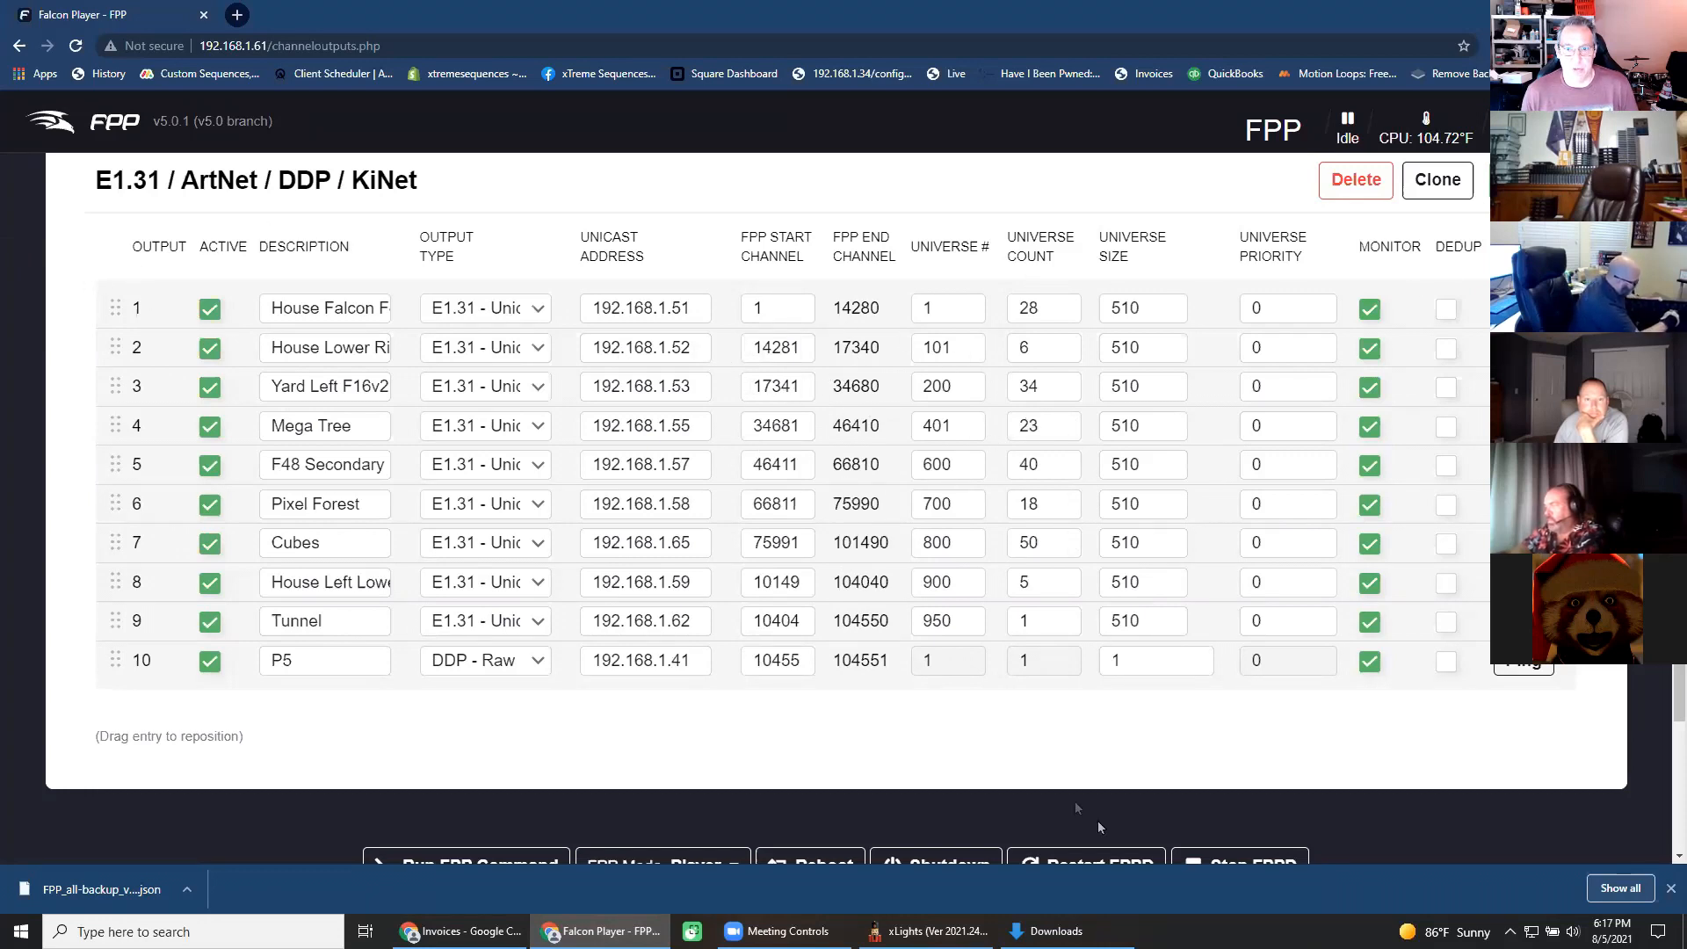
scroll(1193, 740, "down", 3)
scroll(1191, 743, "up", 6)
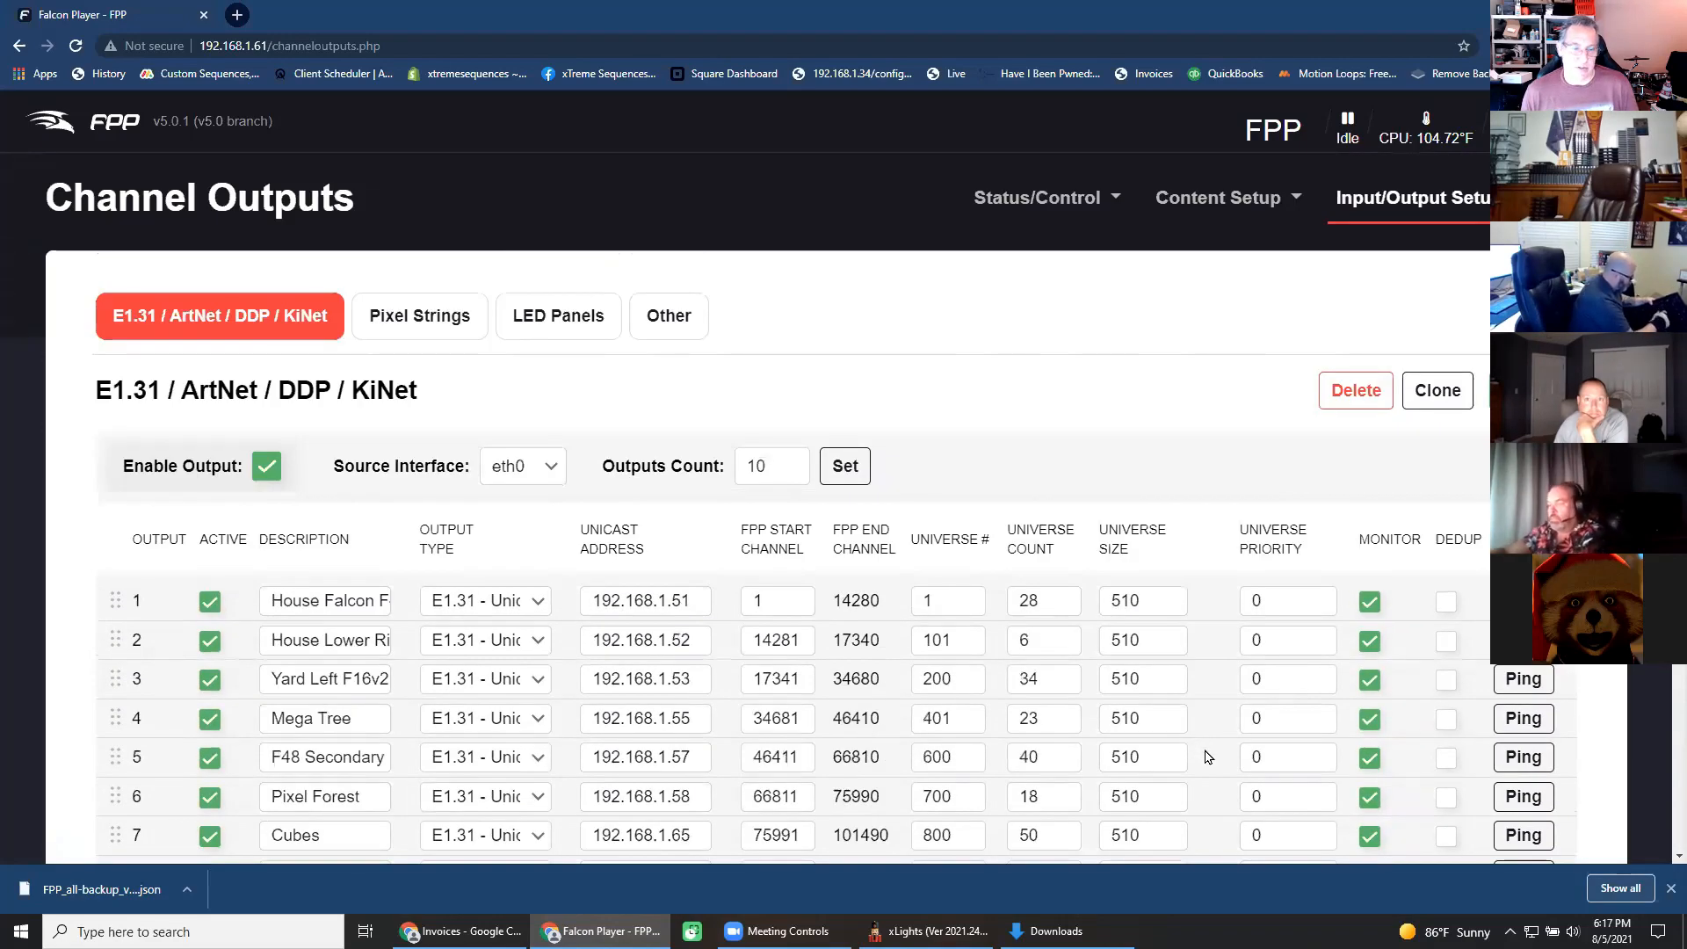
scroll(1208, 751, "down", 3)
scroll(1210, 741, "up", 3)
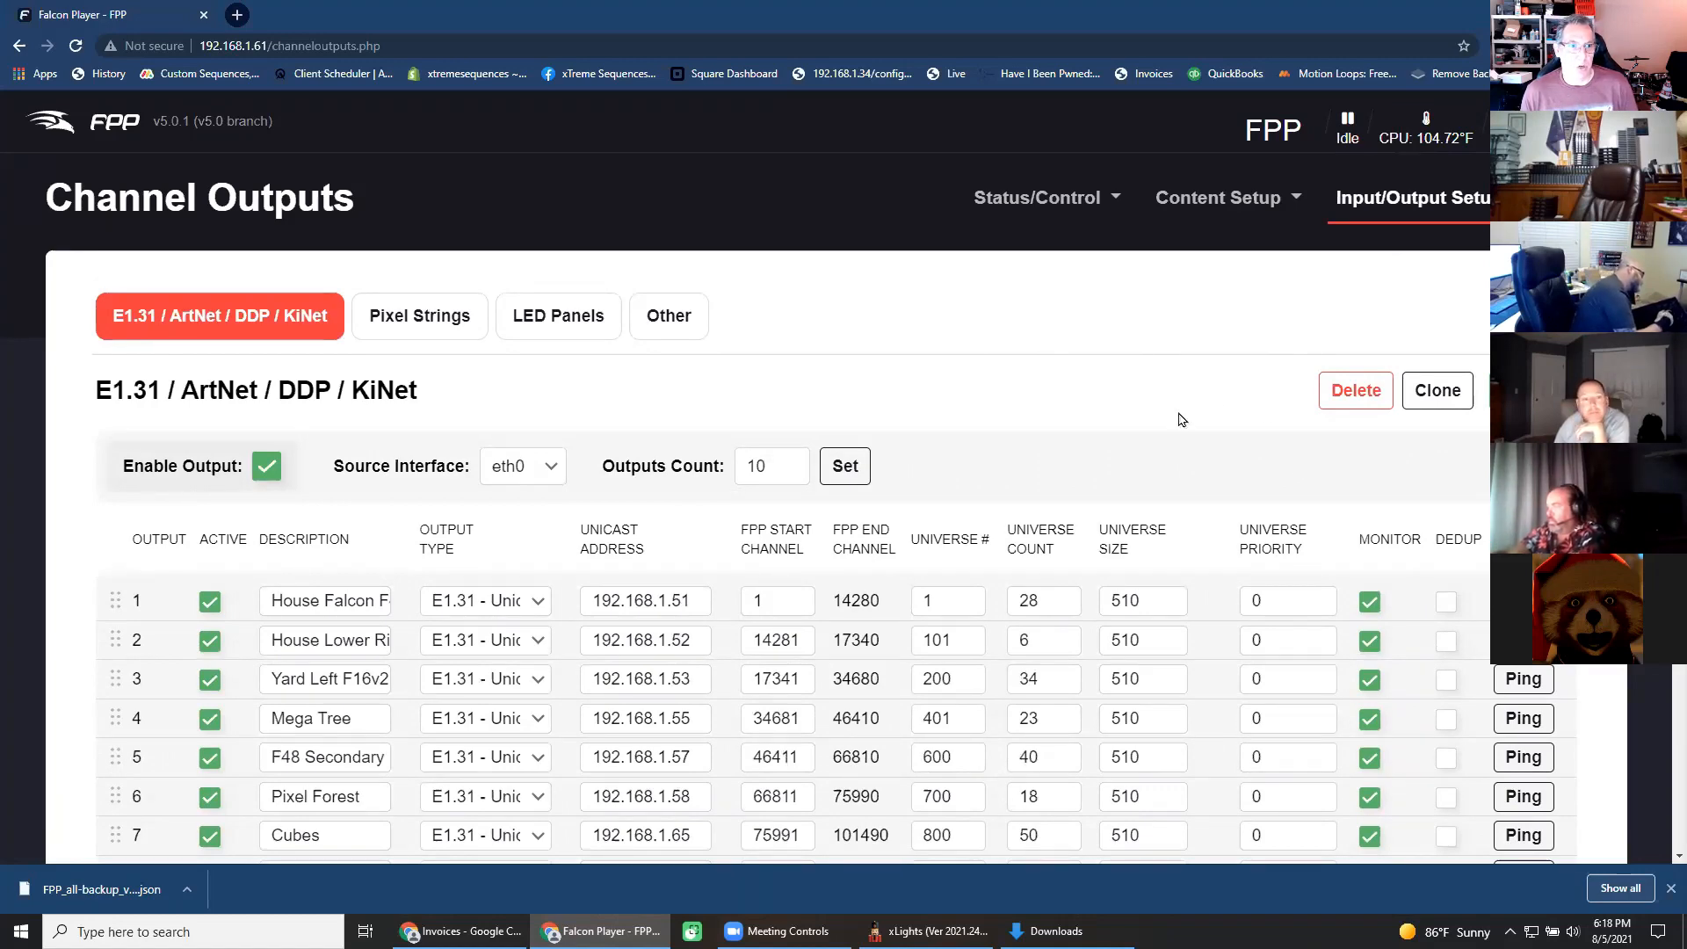
View the Pixel Strings outputs and check the available string cape types.
left_click(475, 329)
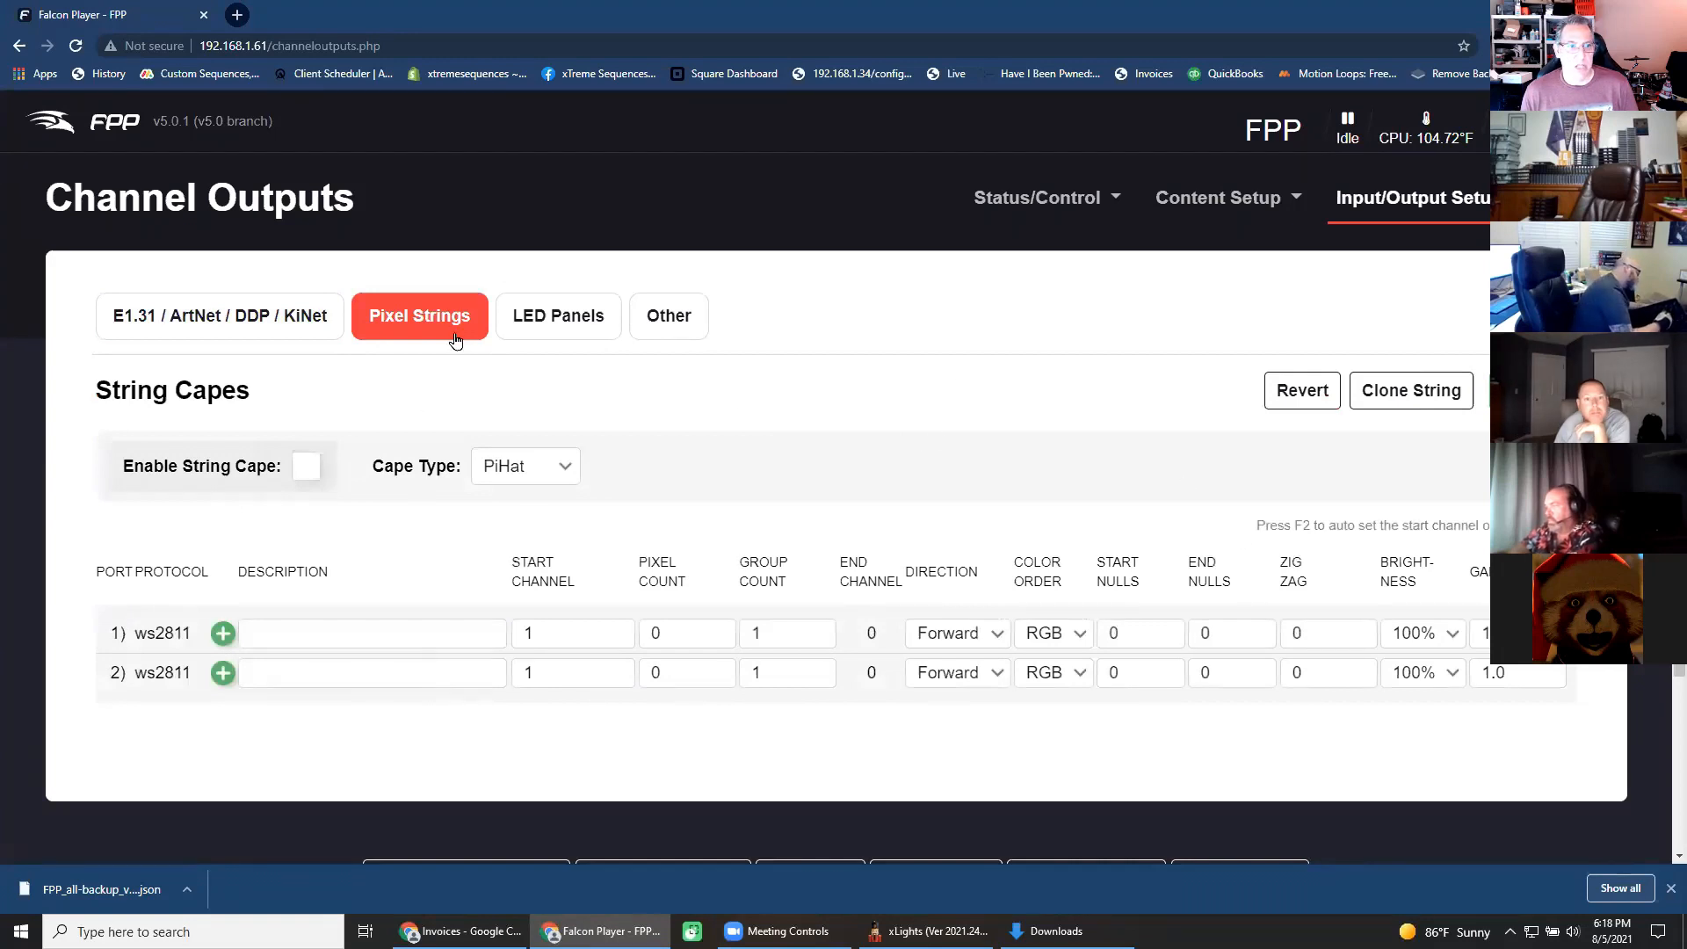
left_click(562, 467)
left_click(719, 441)
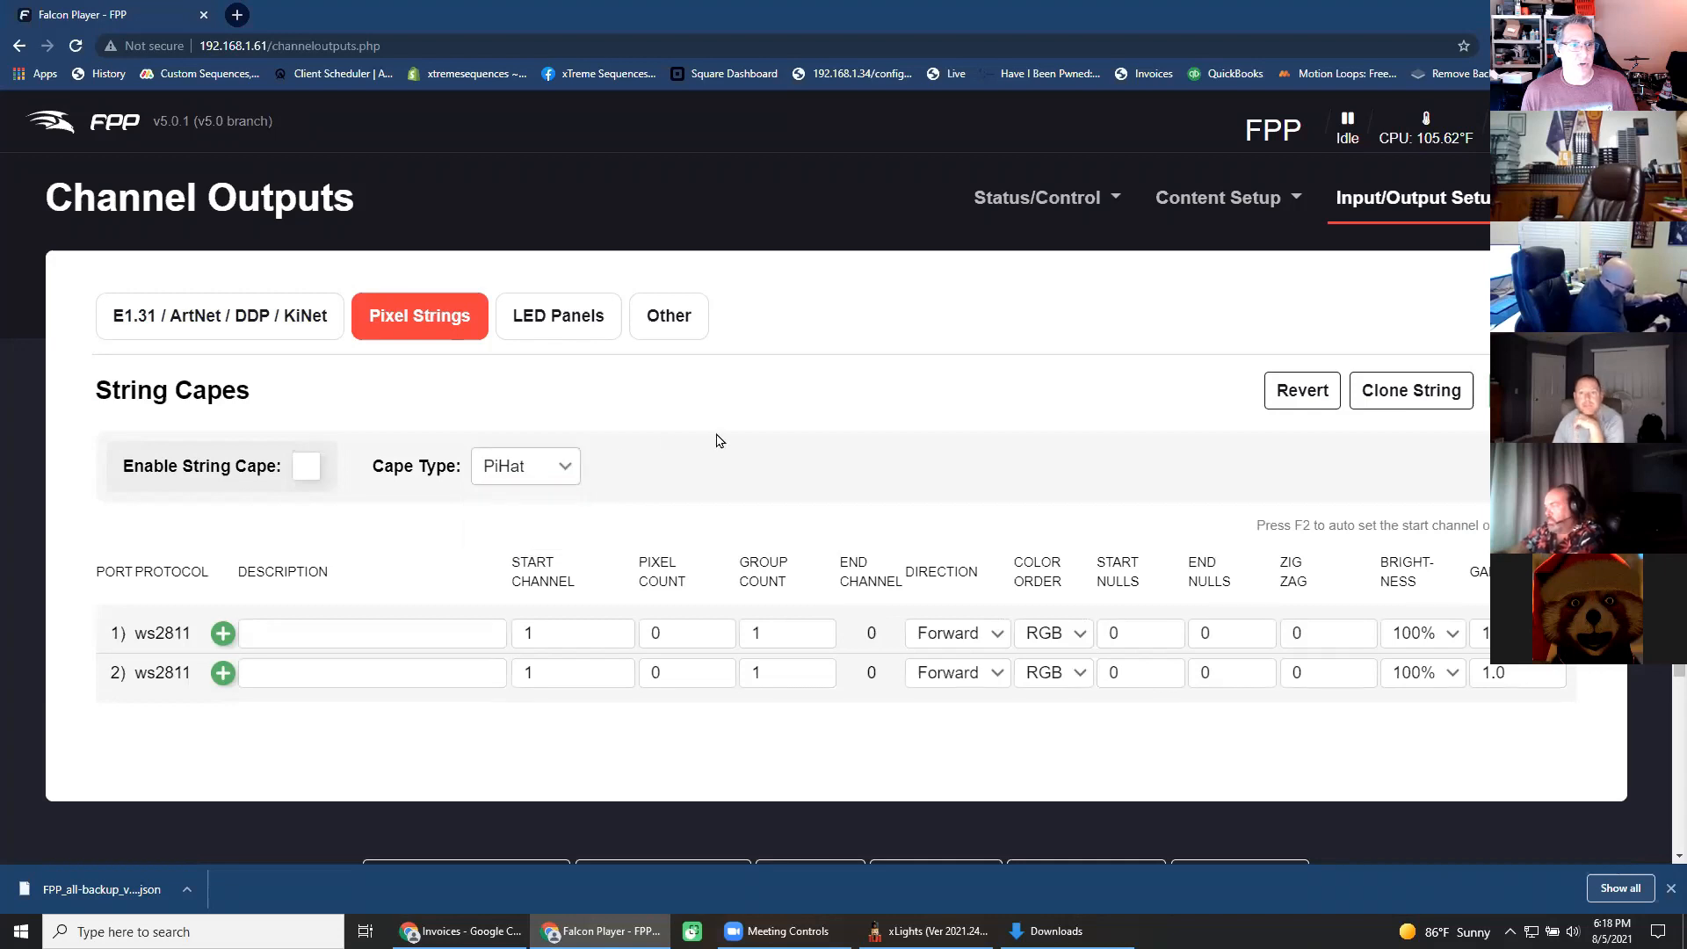
View the LED Panels outputs and look through the panel settings and the panel layout section.
left_click(558, 316)
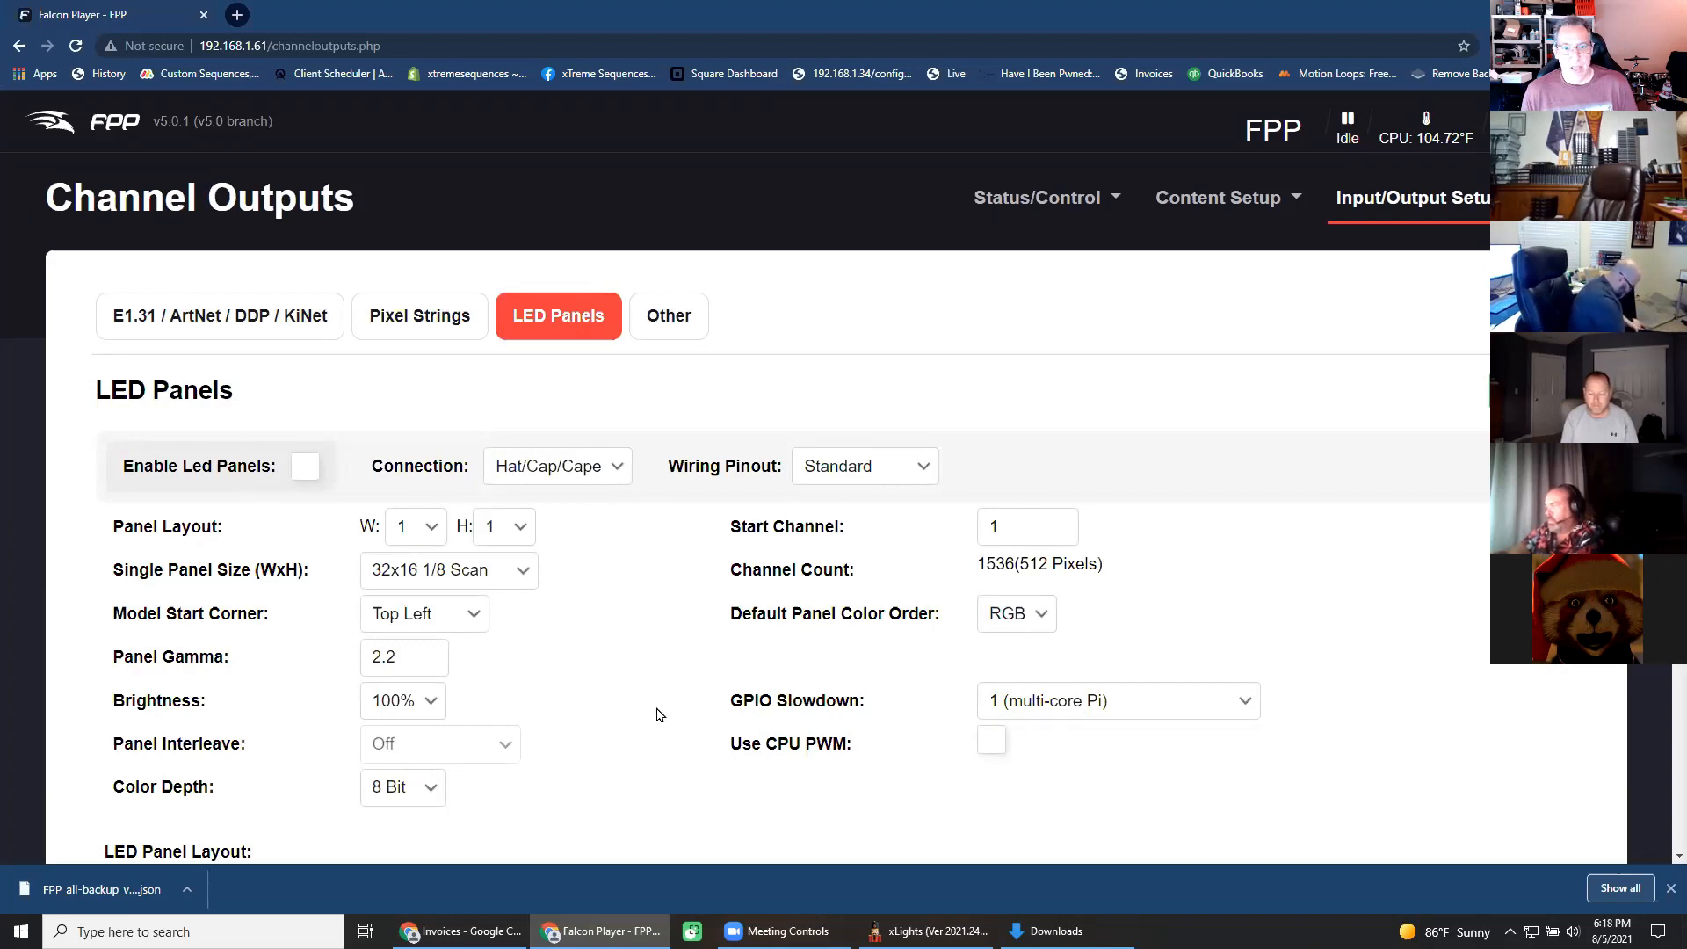
scroll(660, 714, "down", 3)
scroll(603, 673, "down", 1)
scroll(604, 673, "up", 2)
scroll(604, 674, "up", 3)
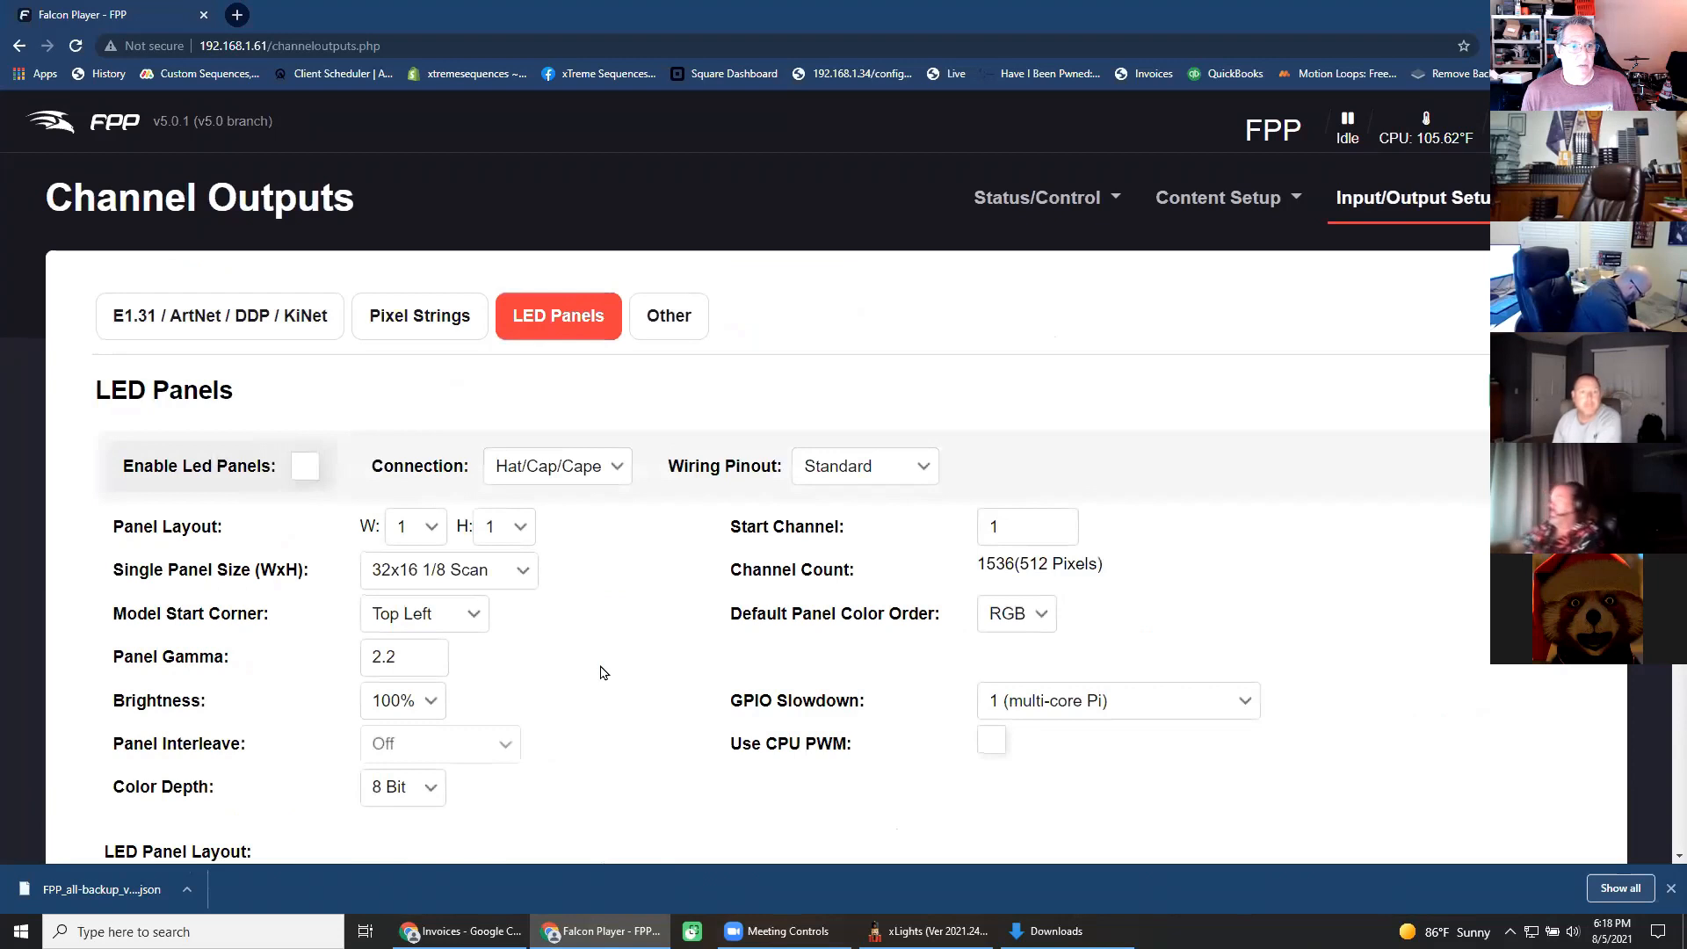
Check the available single panel sizes and color depths for the LED panels without changing either.
left_click(530, 581)
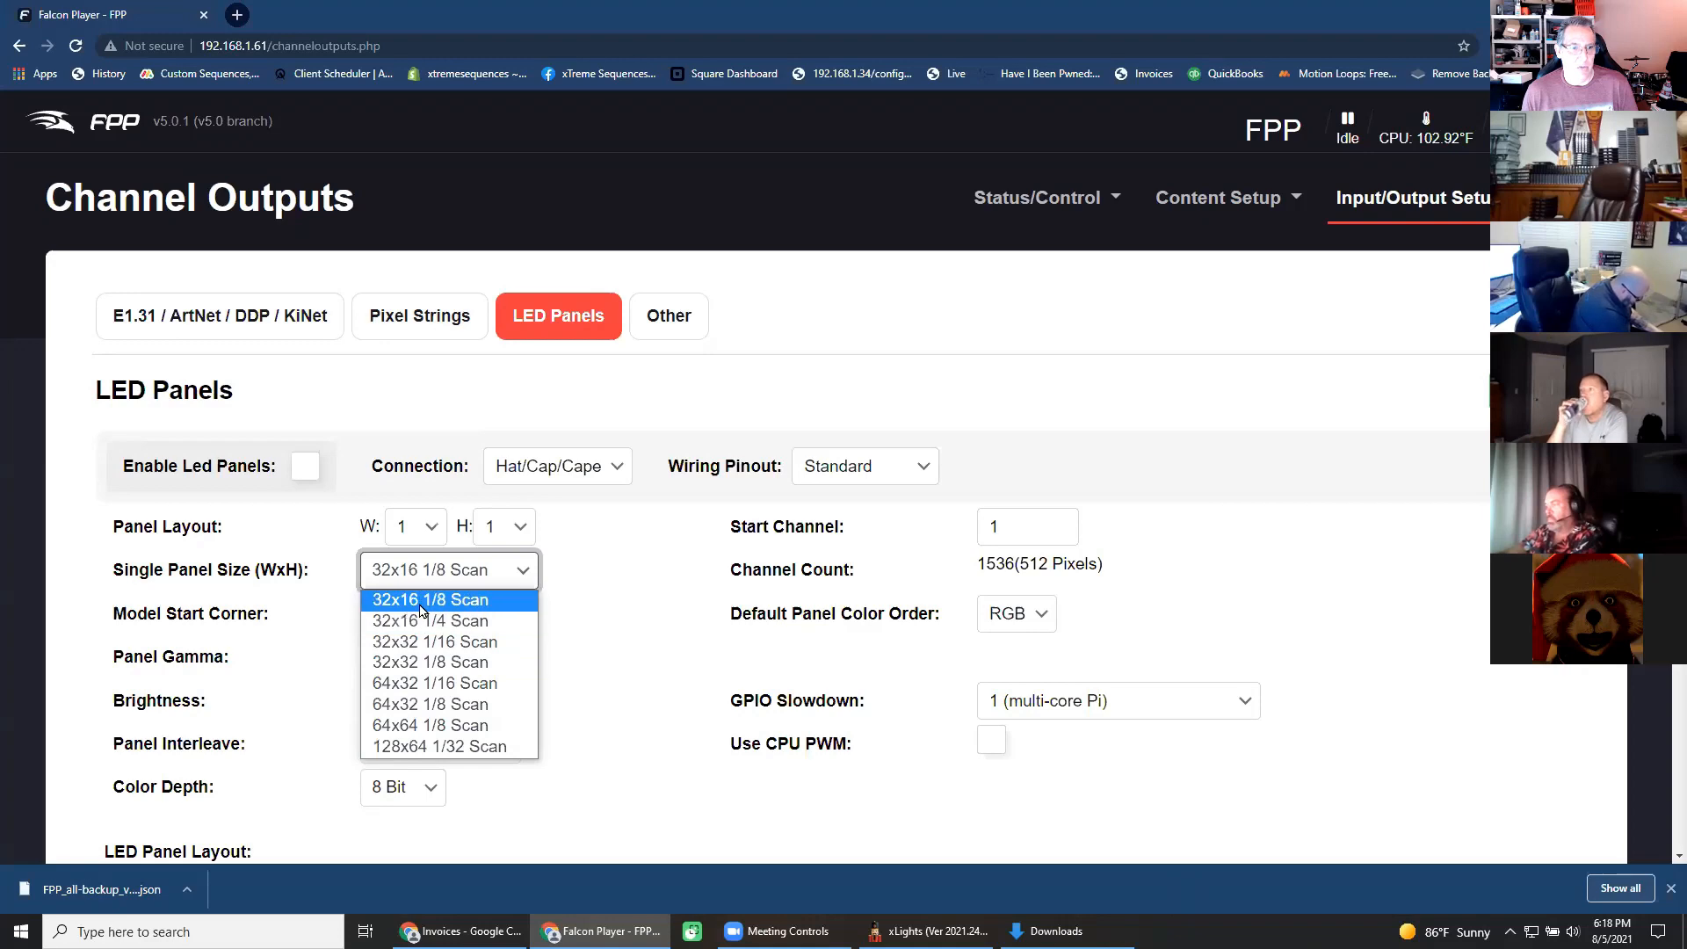
left_click(635, 673)
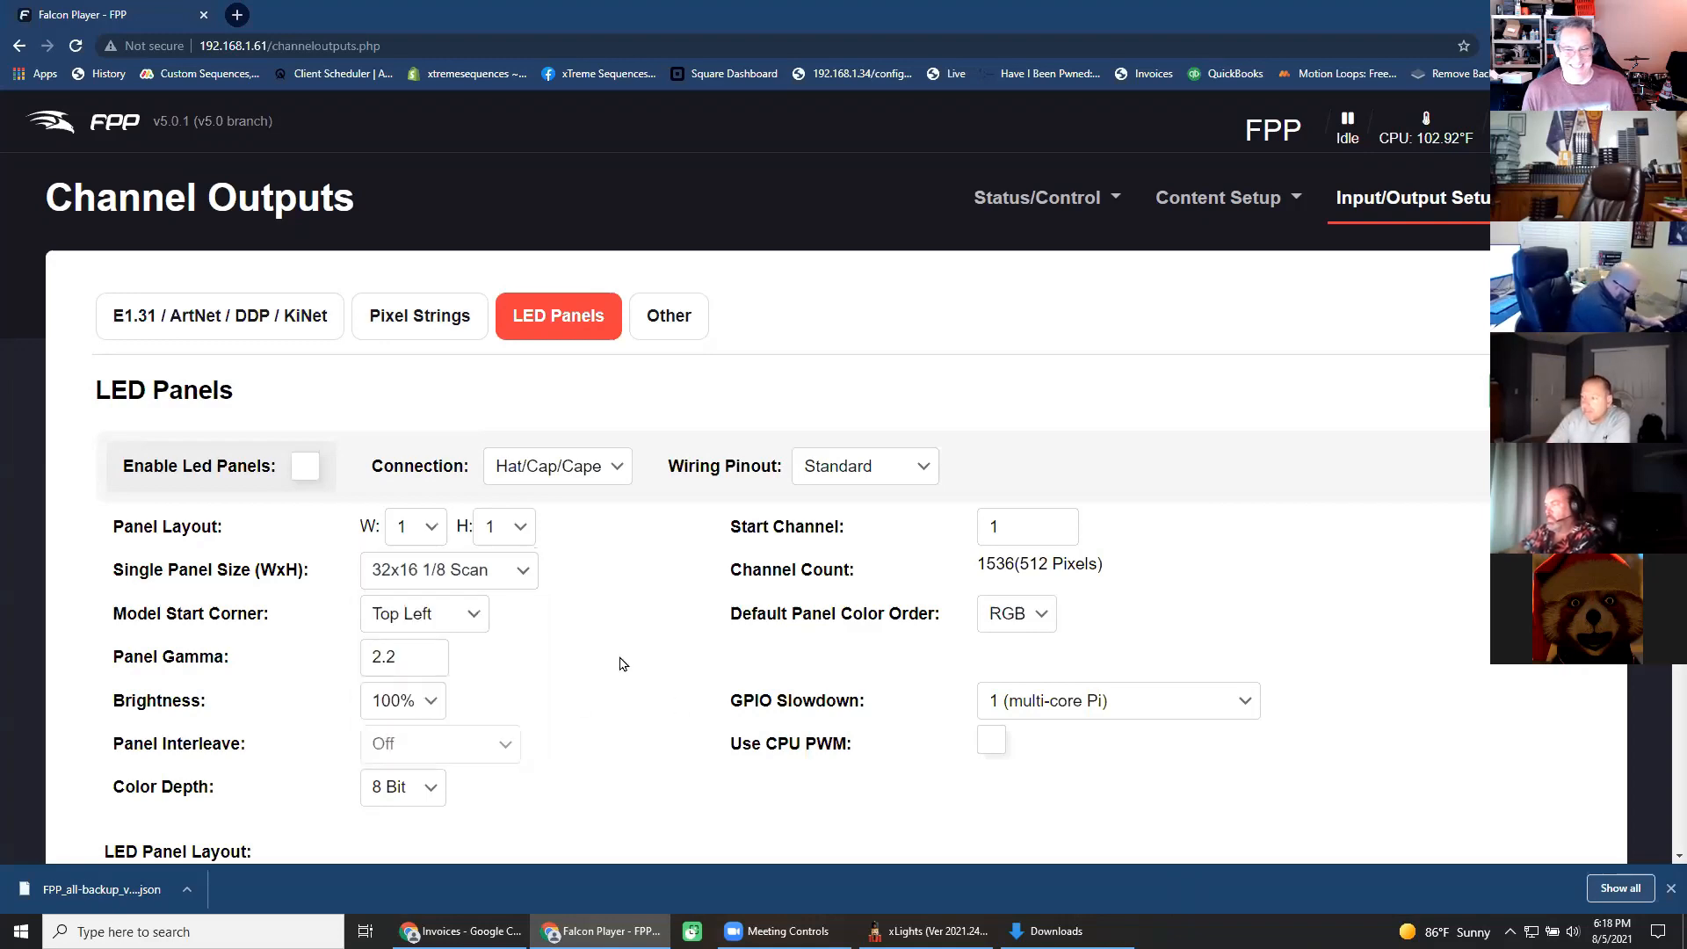
scroll(620, 665, "down", 3)
left_click(430, 497)
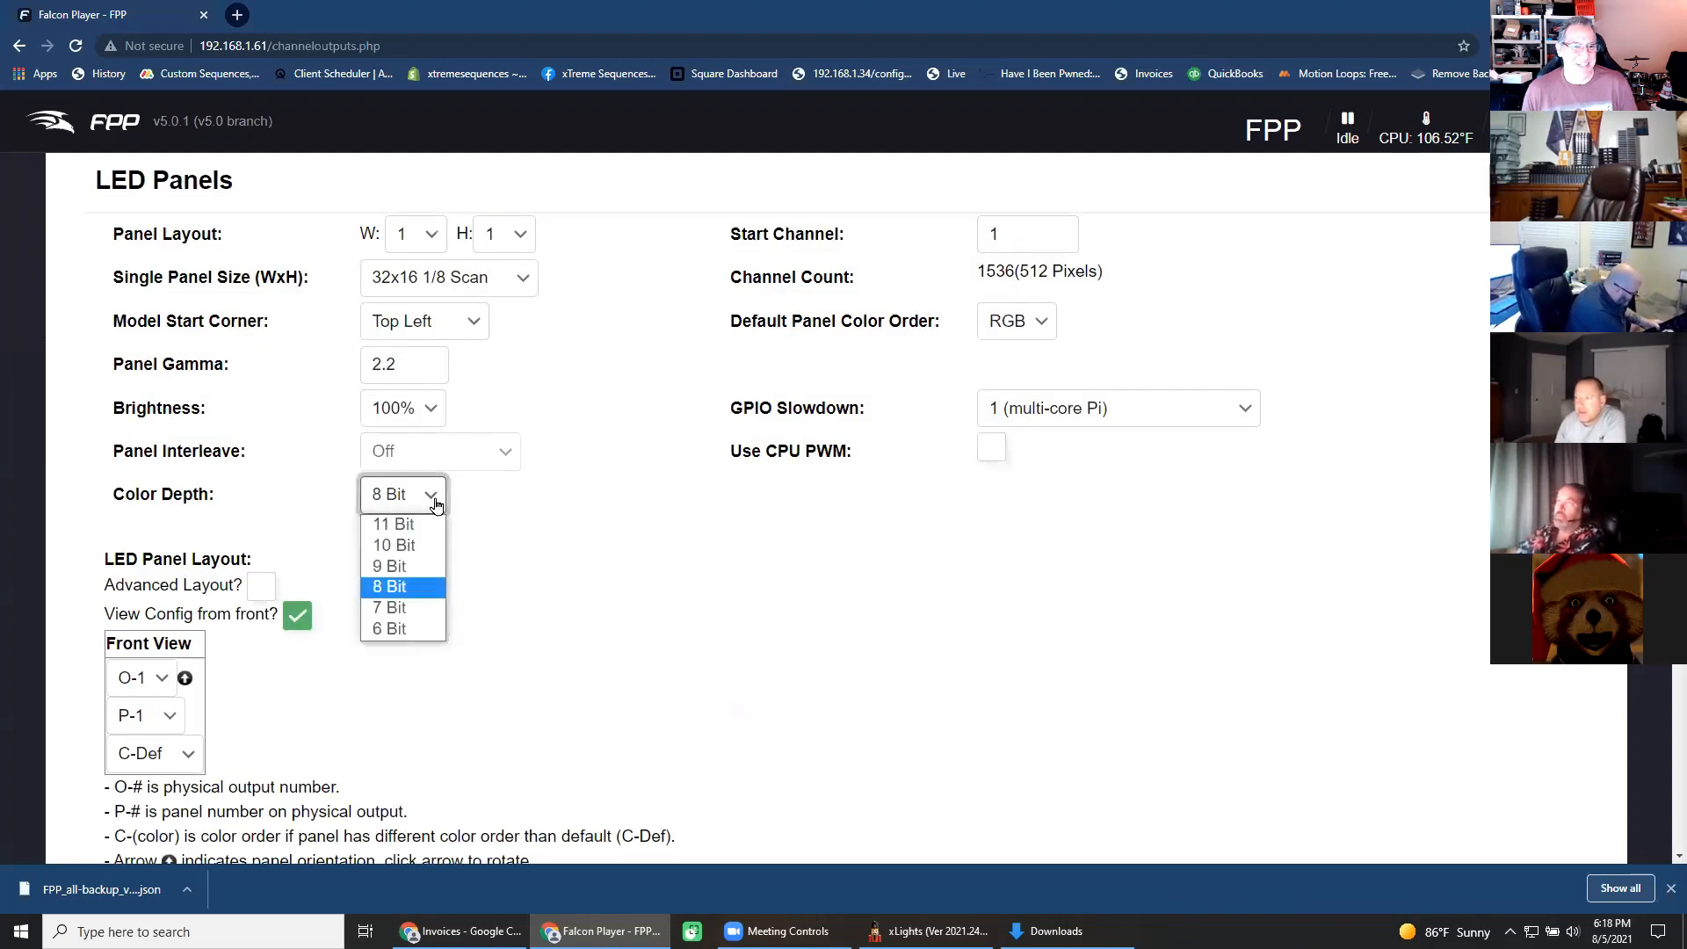
left_click(623, 521)
scroll(686, 588, "up", 3)
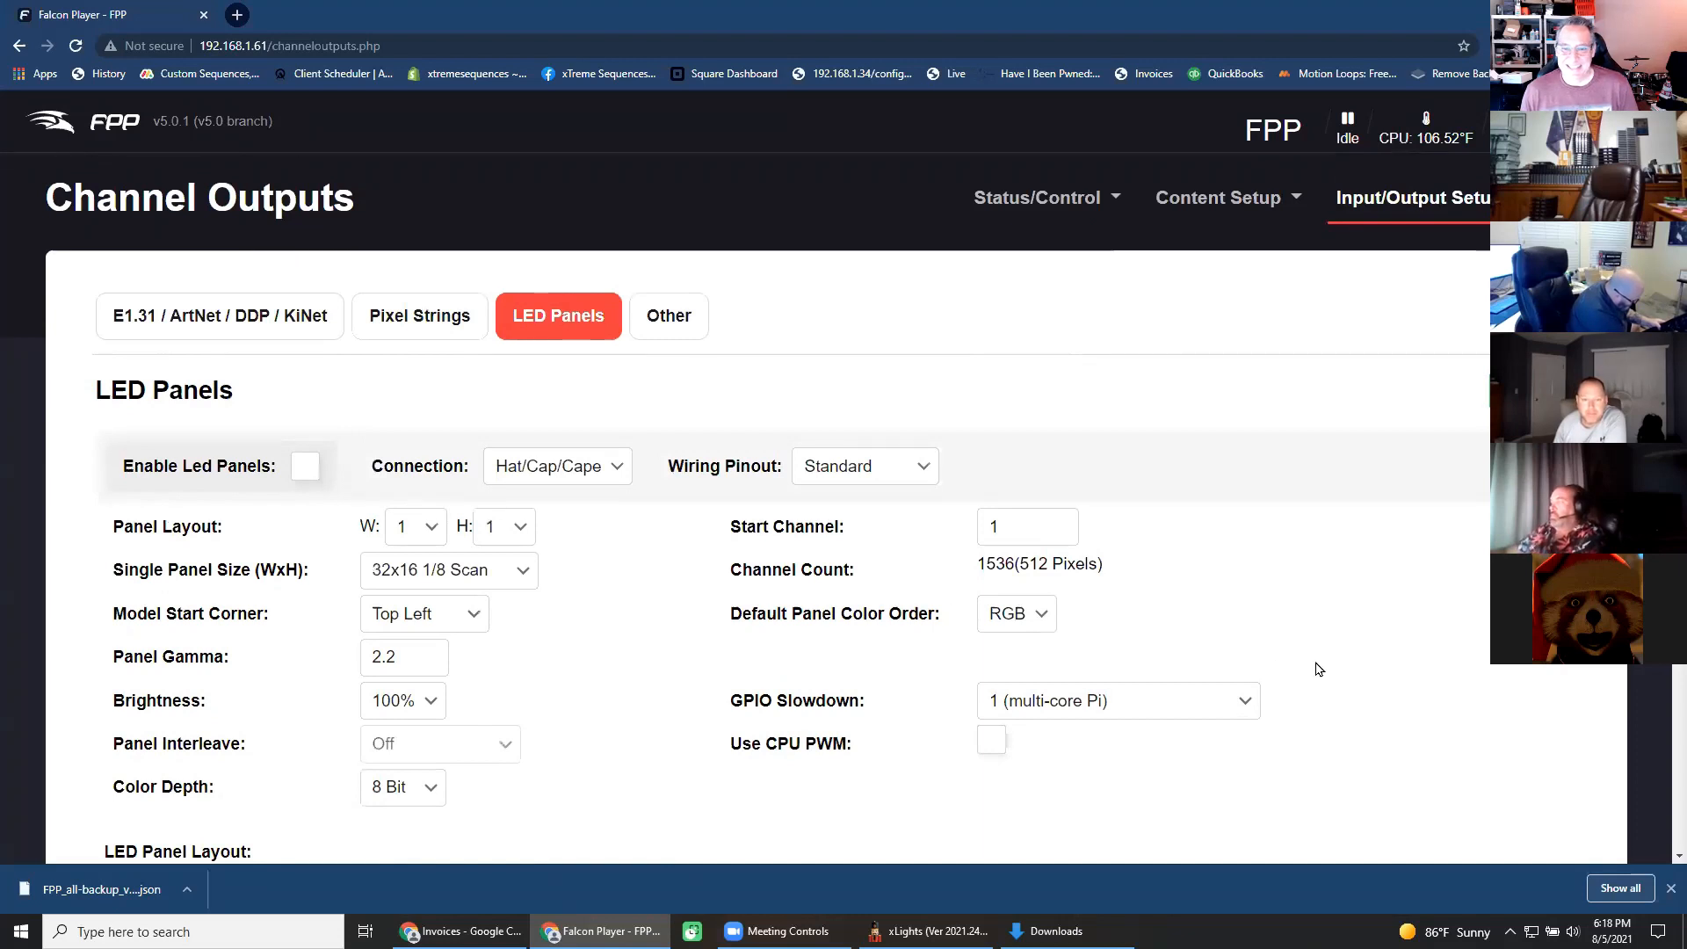